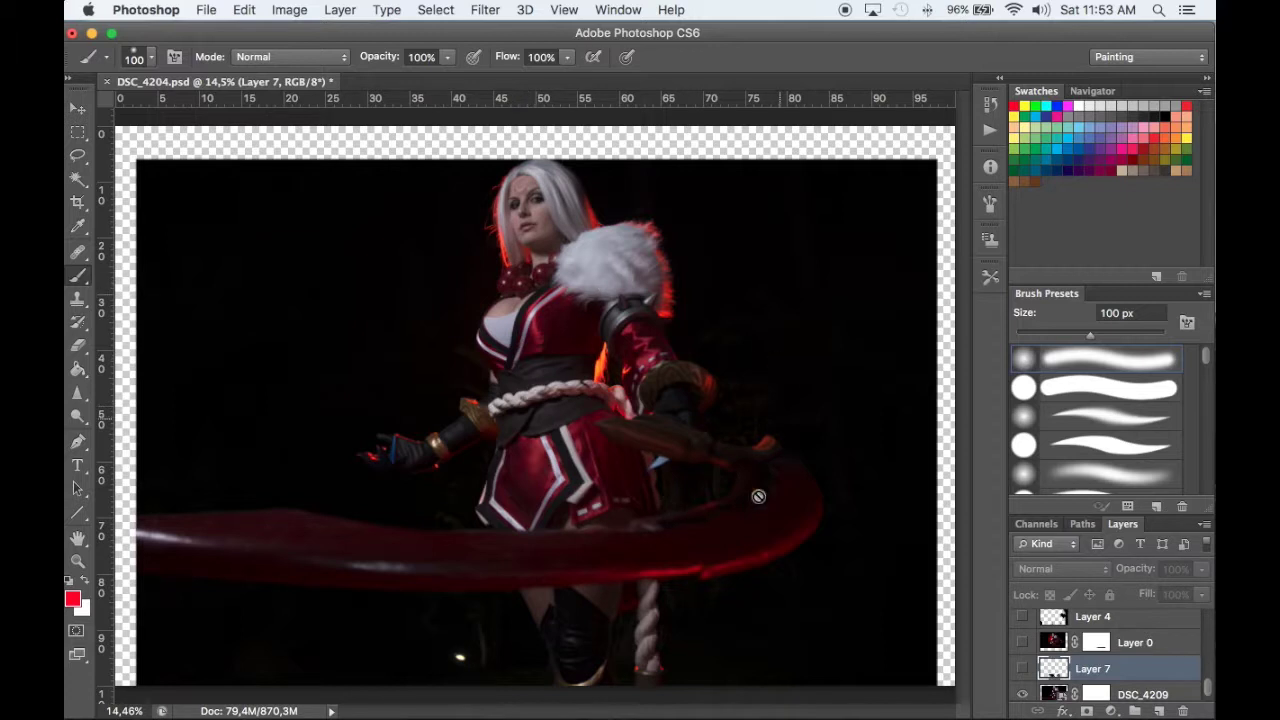
# Compare the finished composite on Layer 10 with the base photo by toggling Layer 10's visibility
pyautogui.scroll(3, 1155, 645)
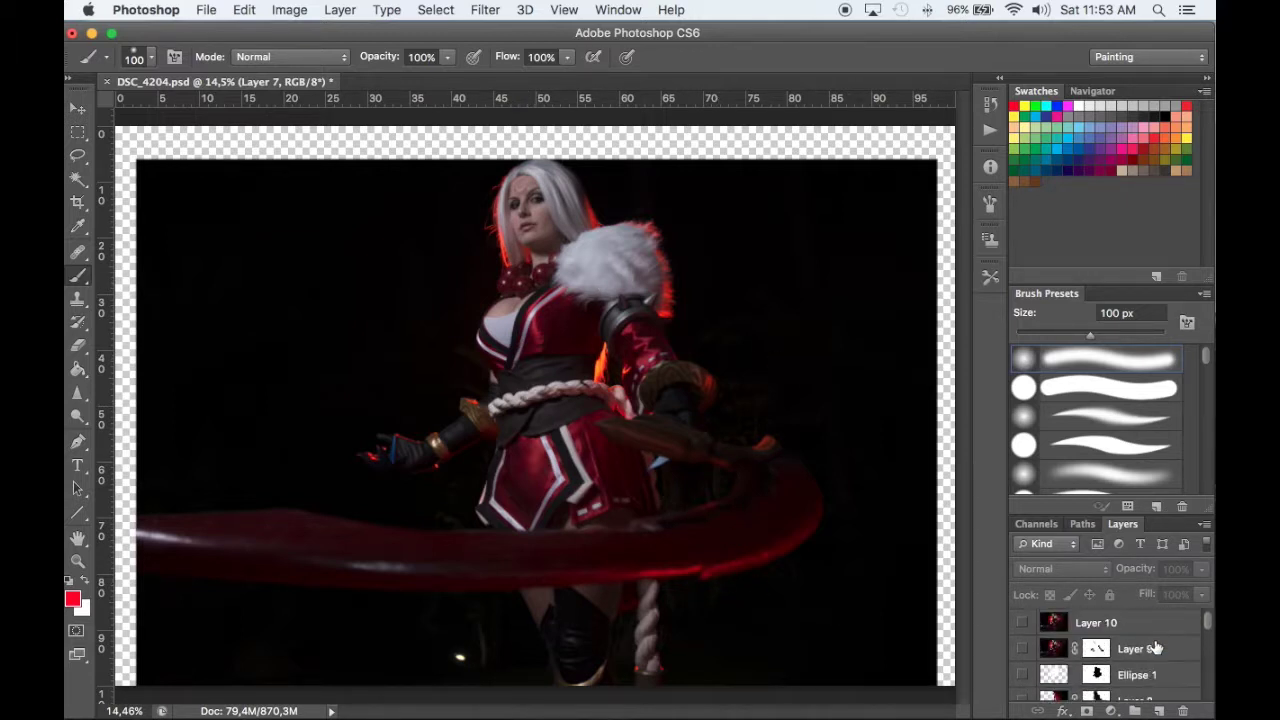
pyautogui.click(1023, 625)
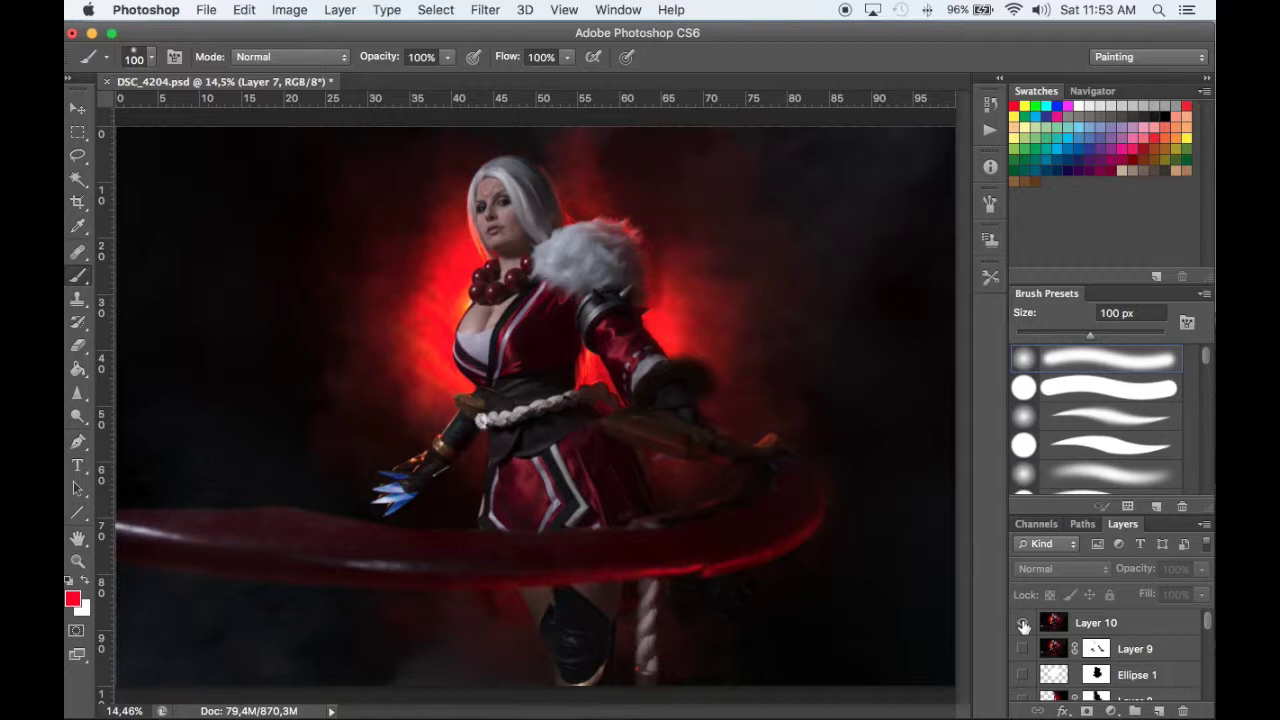
pyautogui.click(1023, 624)
pyautogui.click(1023, 624)
pyautogui.click(1023, 624)
pyautogui.click(1023, 624)
pyautogui.click(1023, 624)
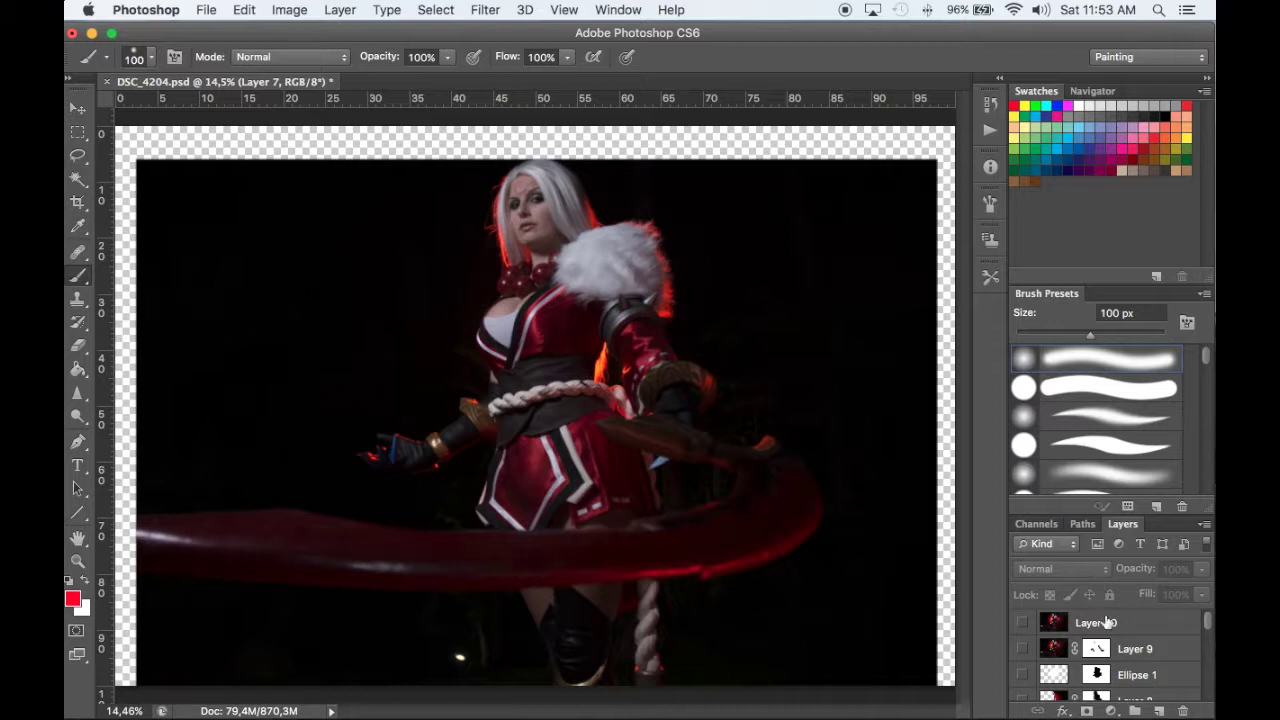
# Enlarge the layer list by shrinking the swatches and brush presets areas, and look through the whole layer stack
pyautogui.scroll(-5, 1107, 623)
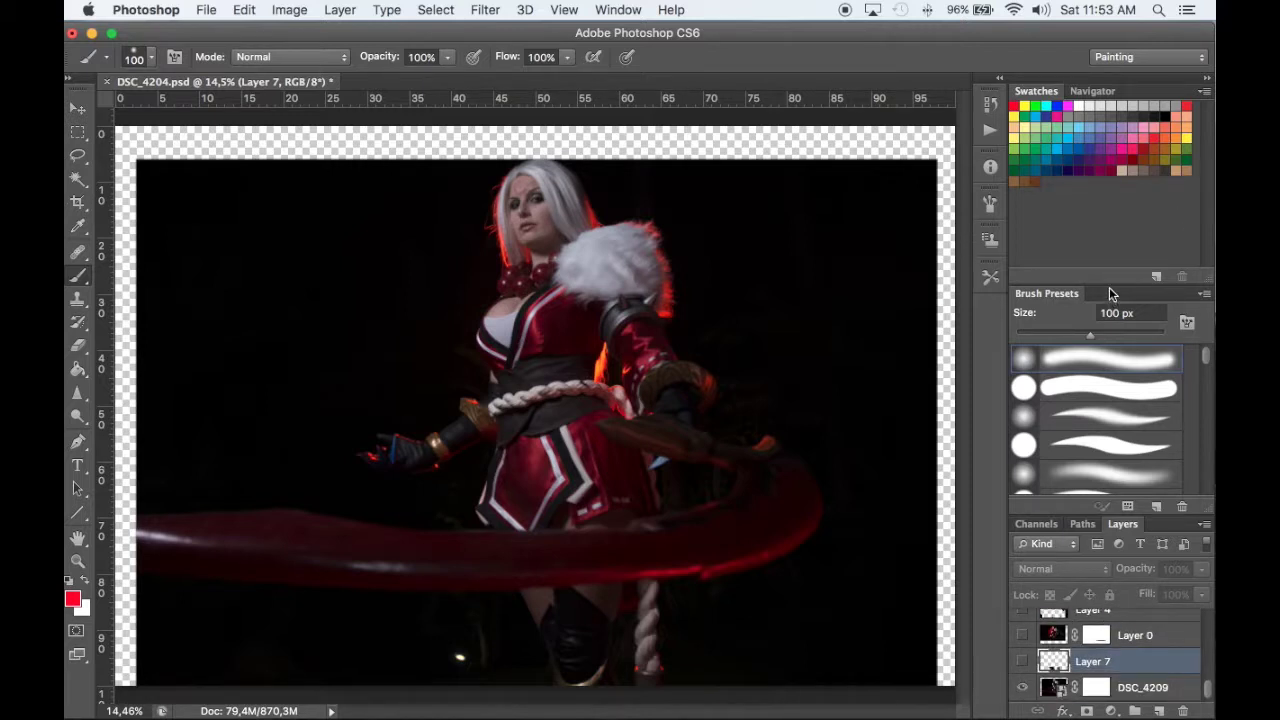
pyautogui.moveTo(1109, 287); pyautogui.dragTo(1115, 207)
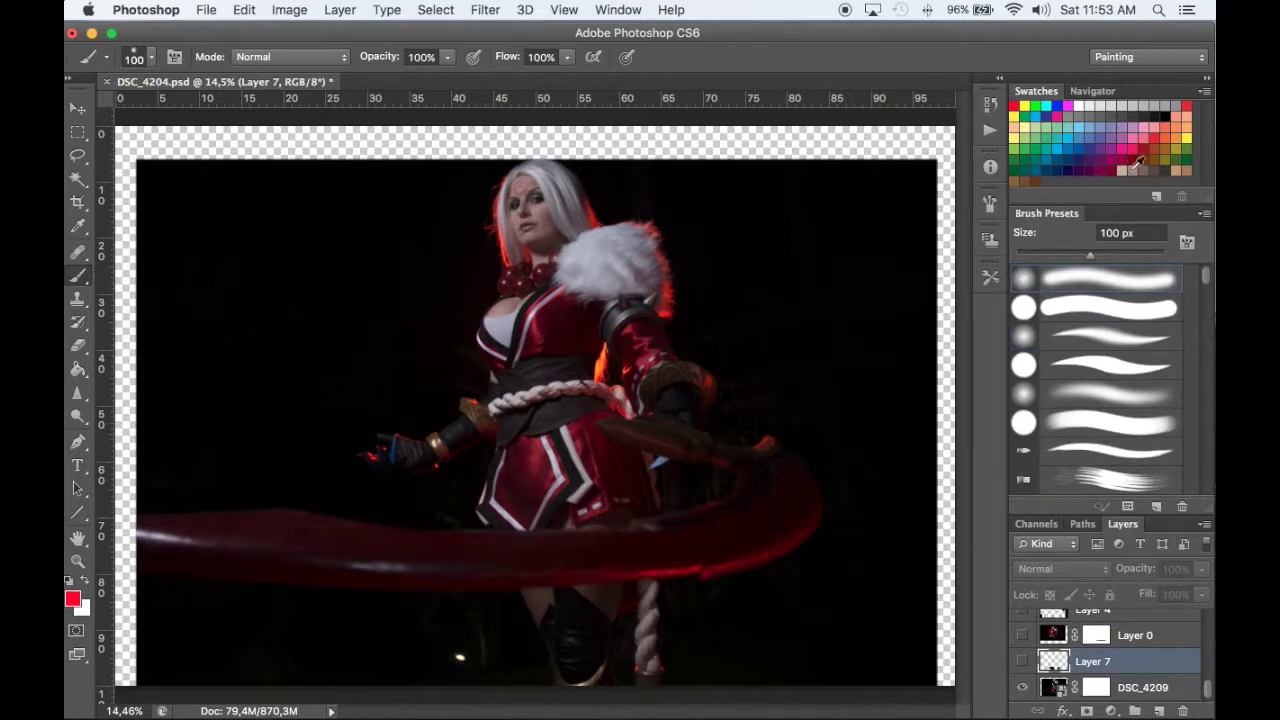
pyautogui.moveTo(1093, 515); pyautogui.dragTo(1095, 394)
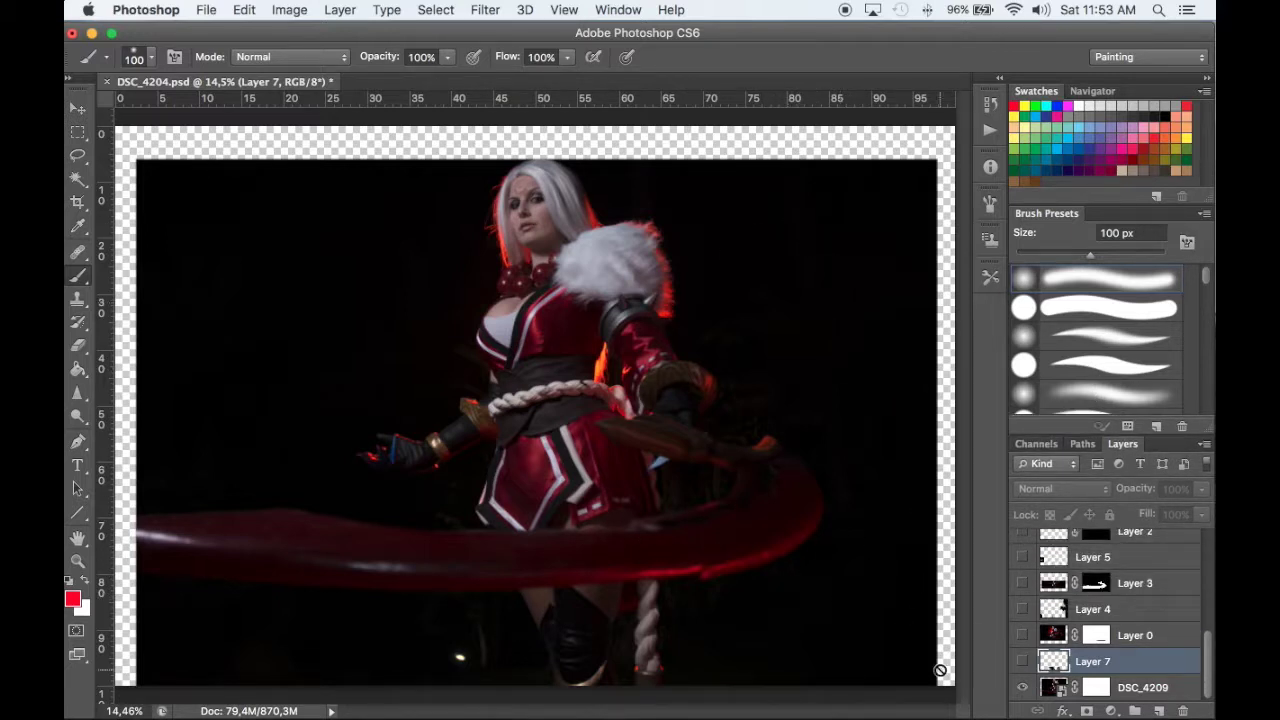
pyautogui.scroll(10, 1201, 657)
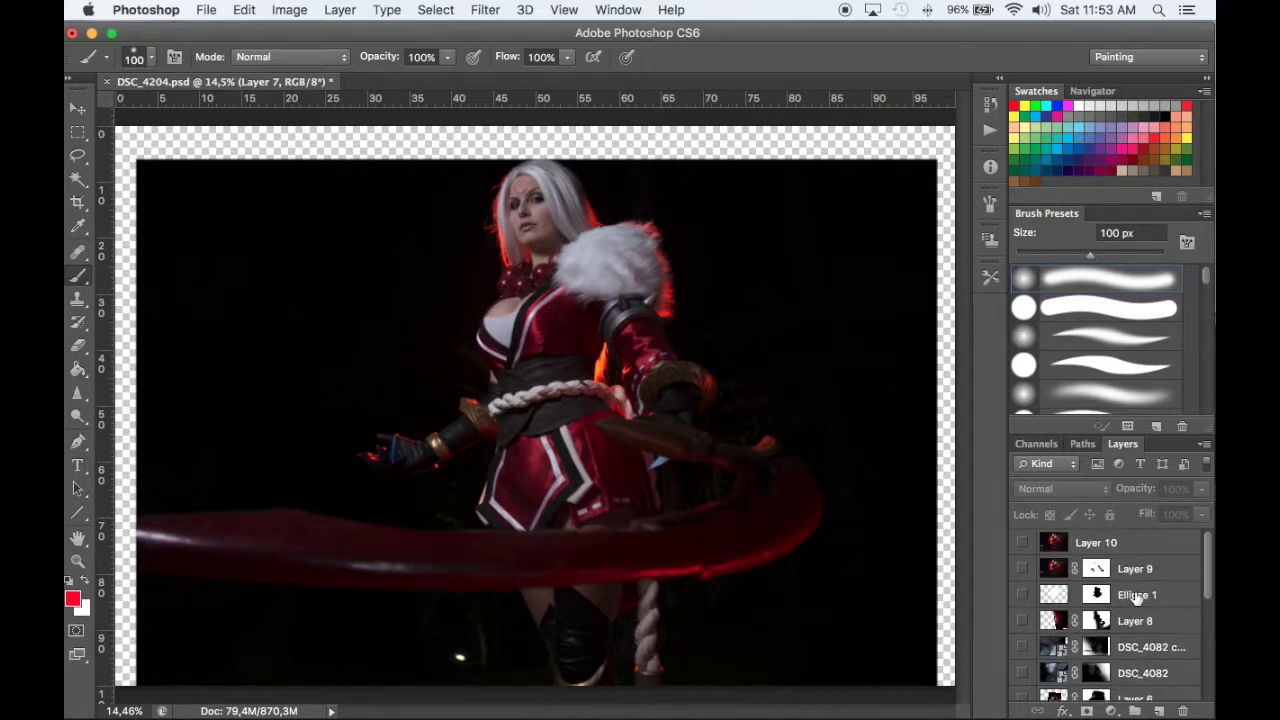
pyautogui.scroll(-10, 1136, 597)
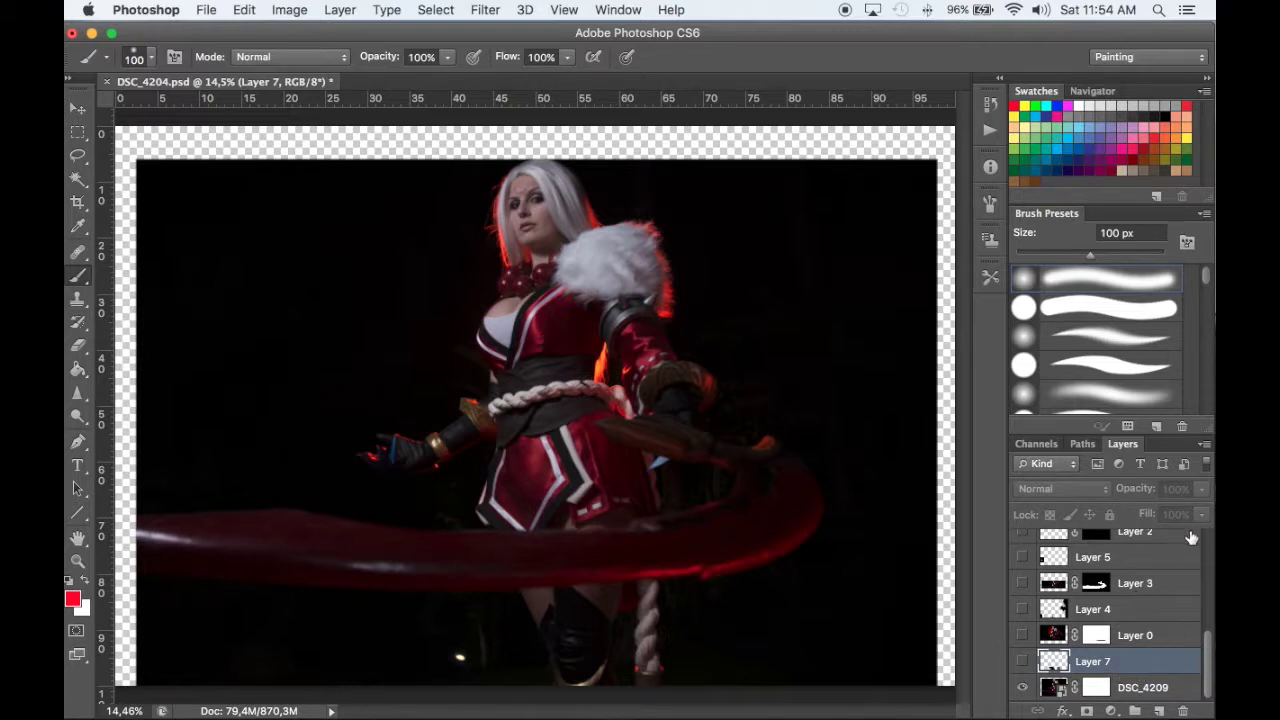
pyautogui.scroll(5, 1170, 548)
pyautogui.scroll(-5, 1158, 549)
# Compare the image with and without Layer 7 and examine the boot and rope end at the photo's lower edge
pyautogui.hotkey('ctrl', '-')
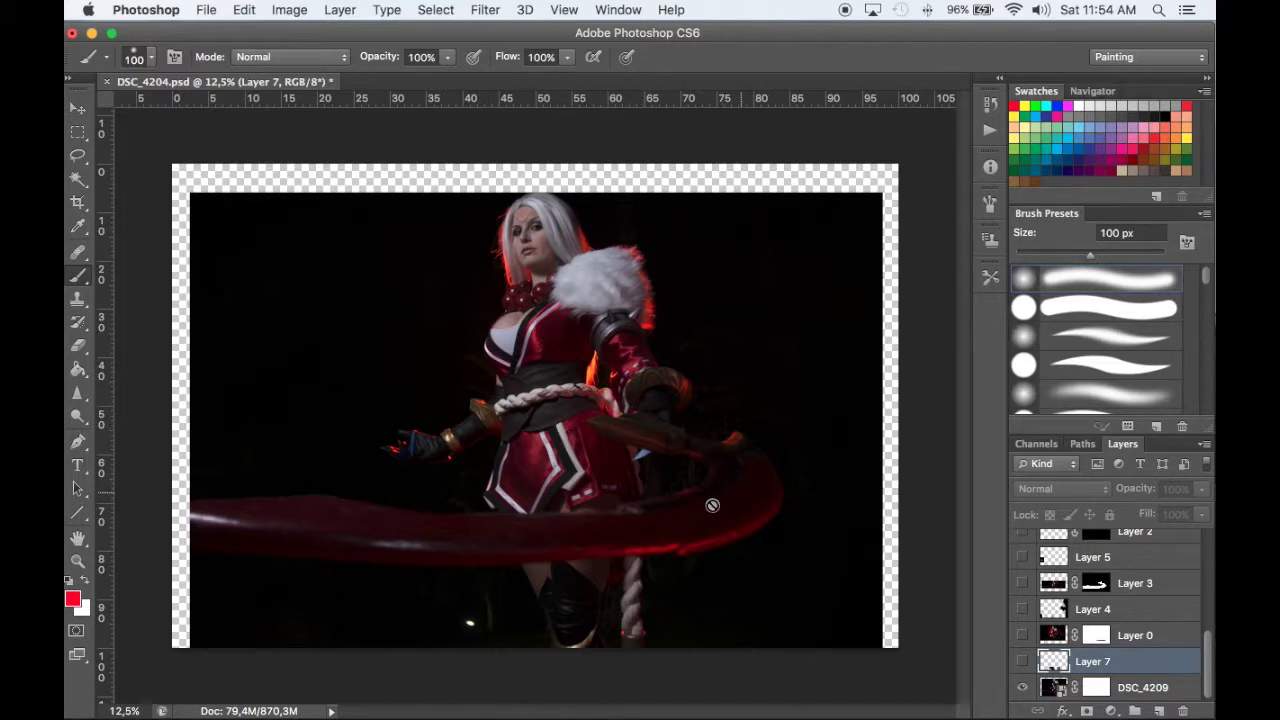
pyautogui.moveTo(1055, 697)
pyautogui.click(1022, 662)
pyautogui.click(1022, 662)
pyautogui.click(1022, 662)
pyautogui.click(1022, 662)
pyautogui.press('super+equal')
pyautogui.press('super+equal')
pyautogui.press('super+equal')
pyautogui.scroll(-5, 614, 609)
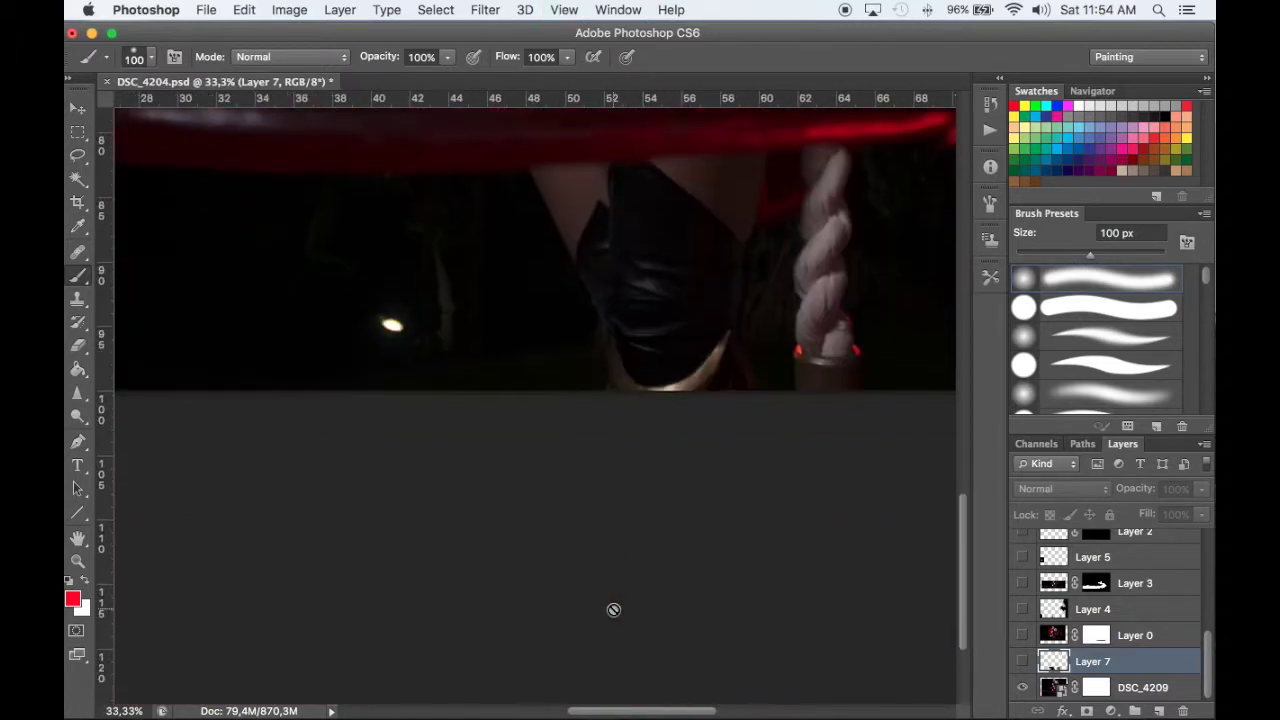
pyautogui.scroll(5, 665, 438)
pyautogui.hscroll(4, 665, 438)
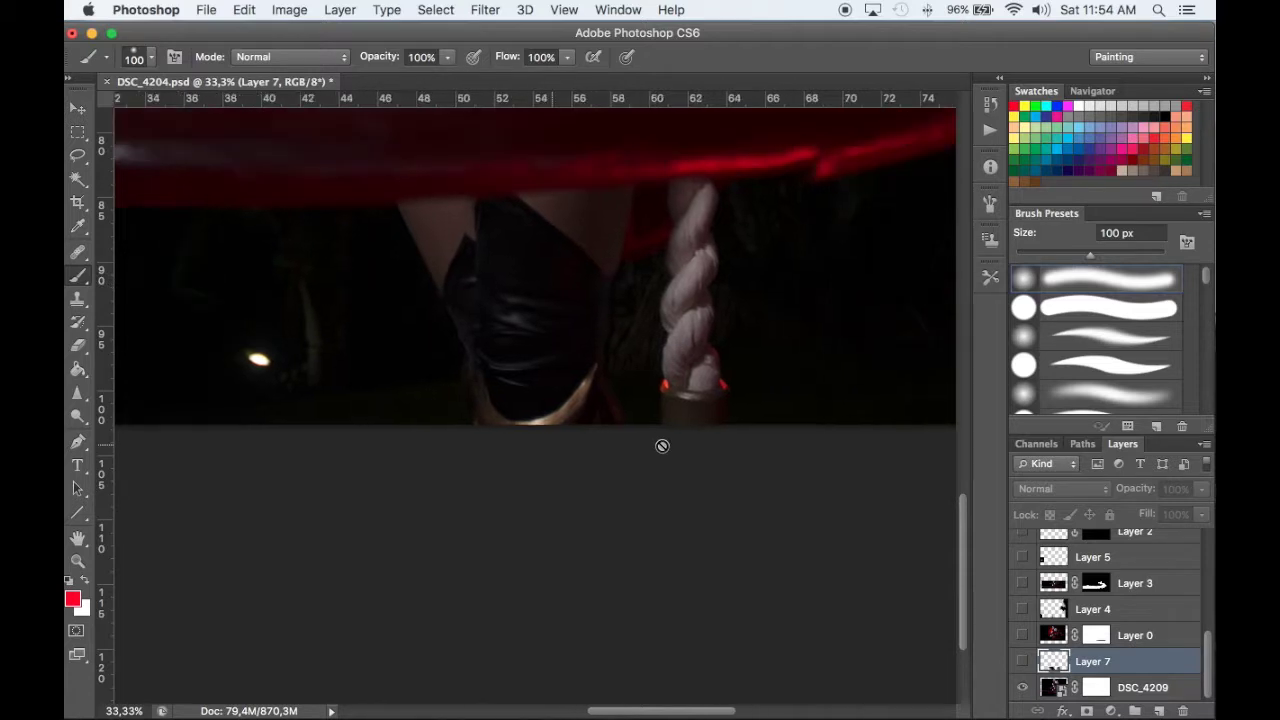
pyautogui.press('super+0')
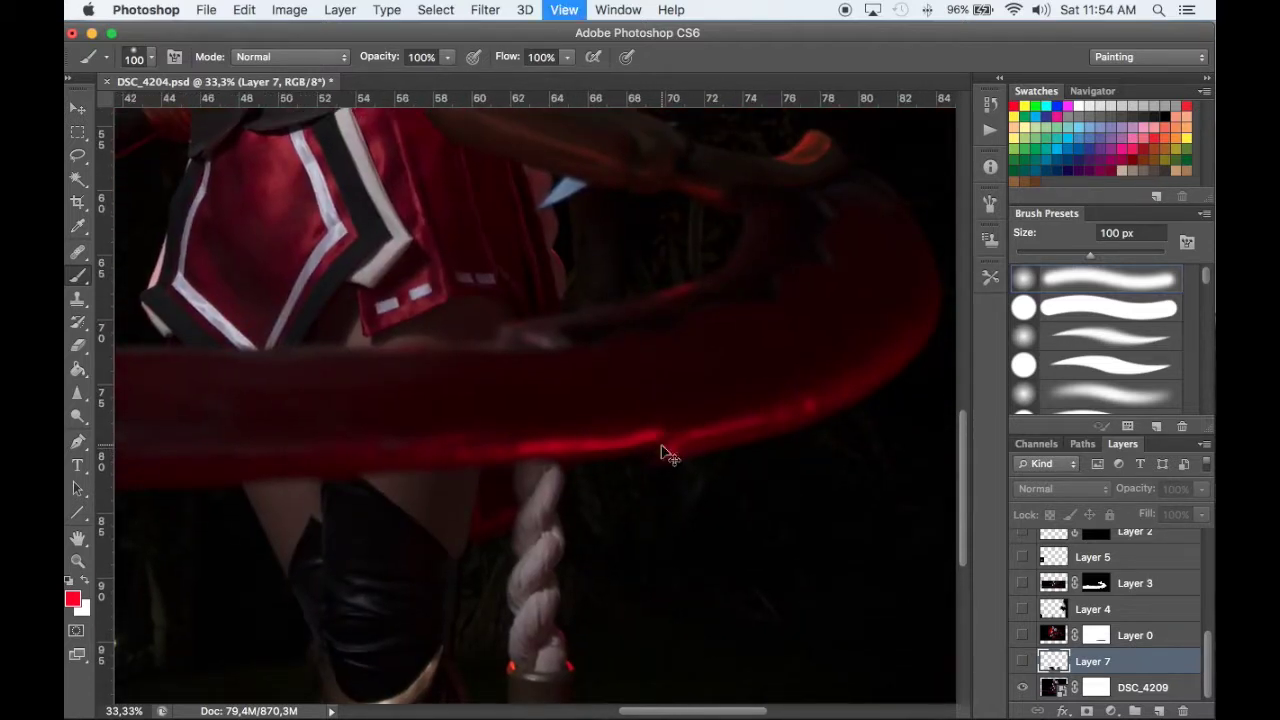
# Make Layer 7 visible above the DSC_4209 base photo, comparing the image with and without it
pyautogui.click(1022, 662)
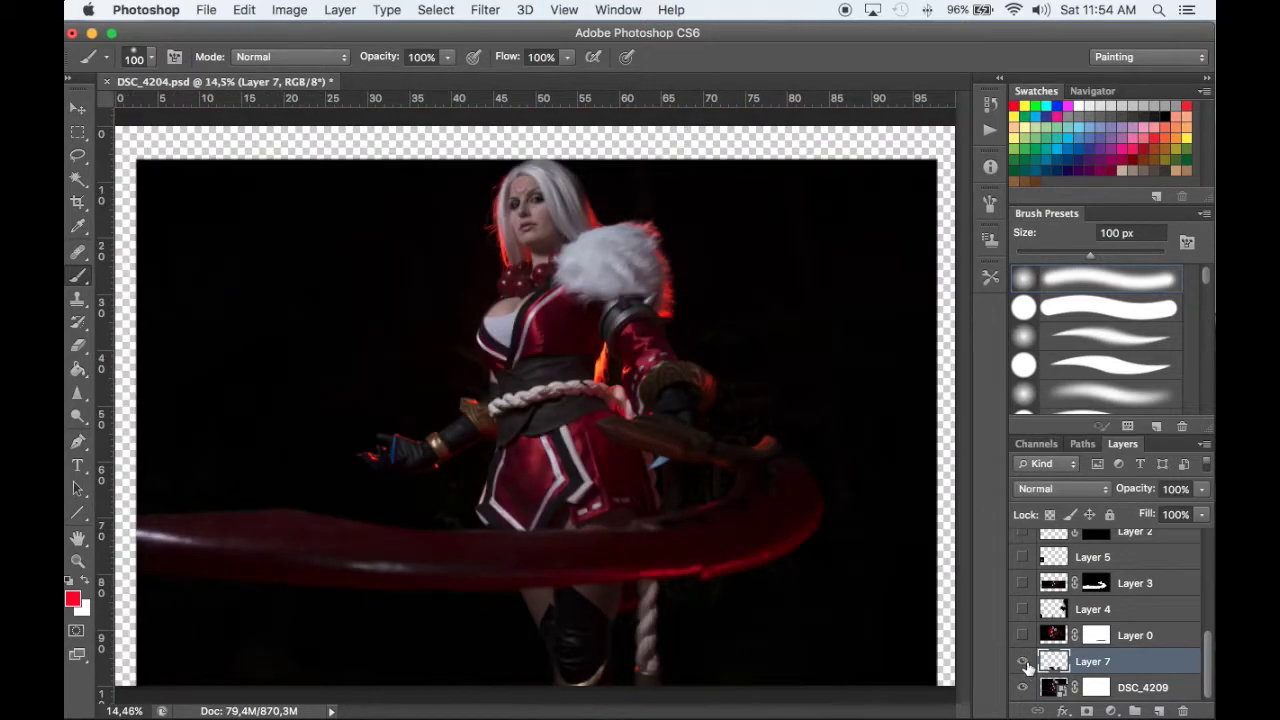
pyautogui.click(1022, 662)
pyautogui.click(1022, 662)
pyautogui.click(1022, 662)
pyautogui.click(1022, 662)
# Toggle Layer 0's visibility to compare its red smoke shot with the base photo
pyautogui.click(1022, 636)
pyautogui.click(1022, 636)
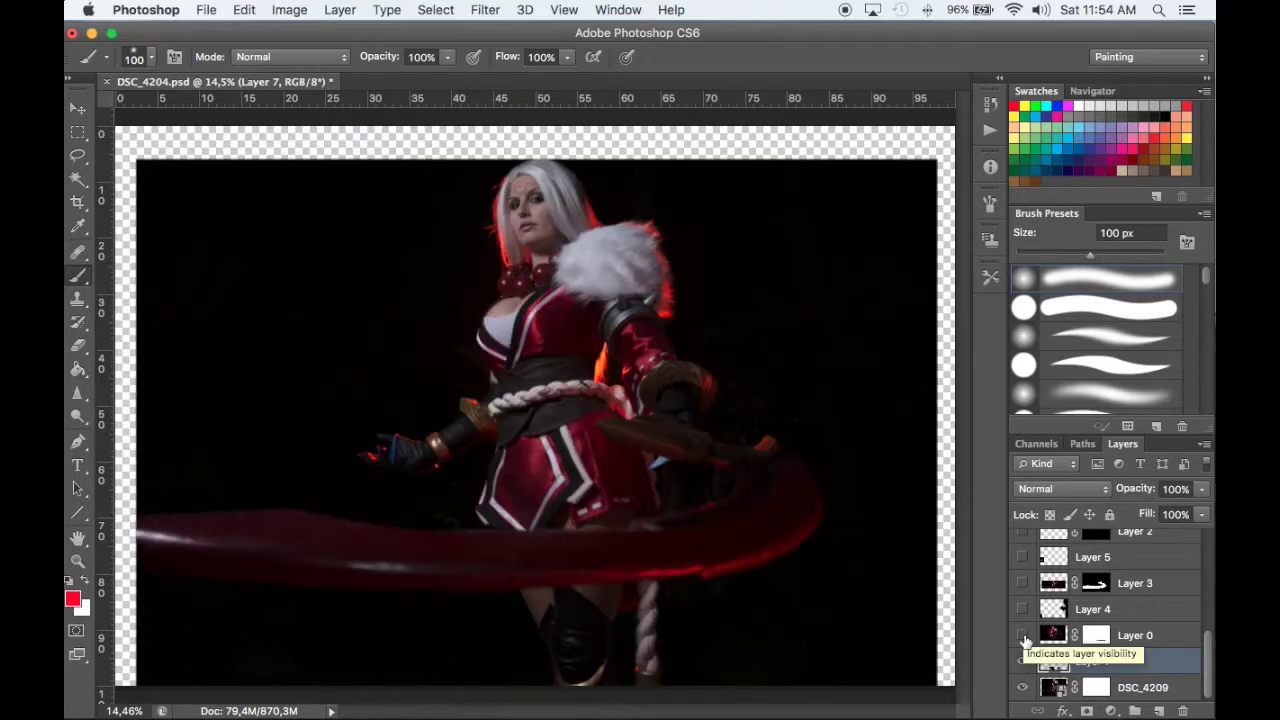
pyautogui.click(1022, 636)
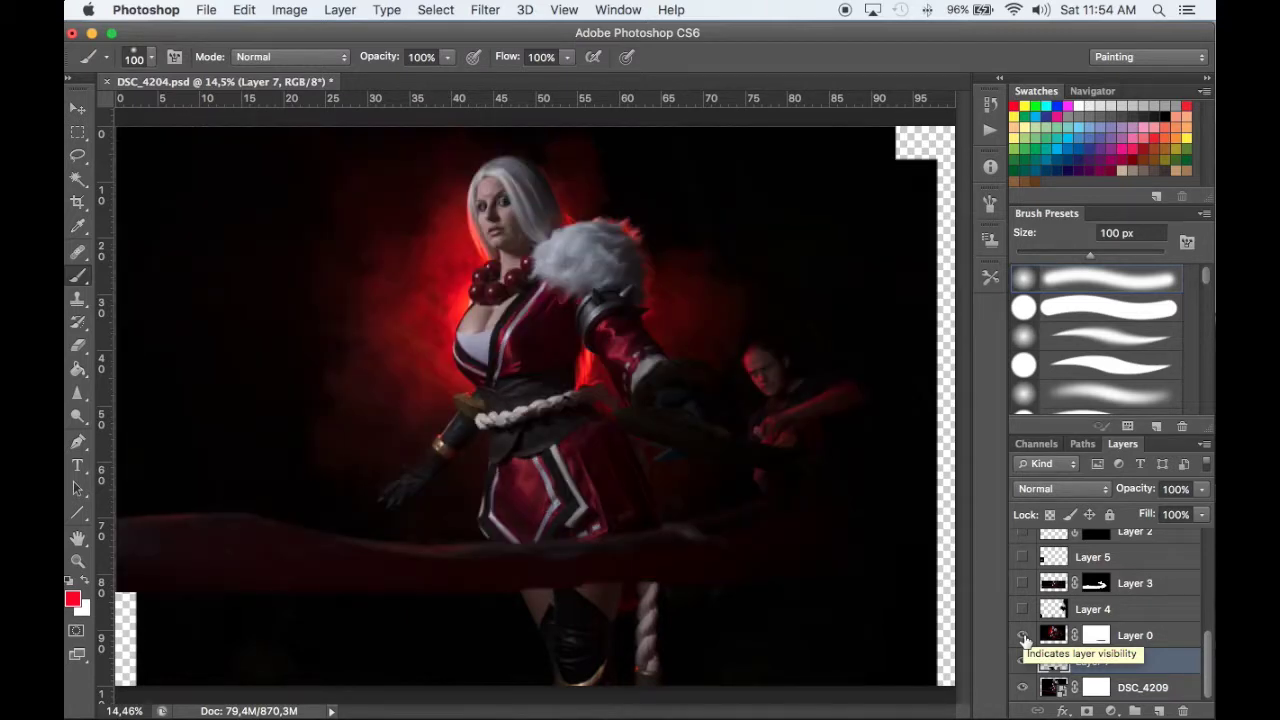
pyautogui.click(1022, 636)
pyautogui.click(1022, 636)
pyautogui.click(1022, 636)
pyautogui.click(1022, 636)
pyautogui.click(1022, 636)
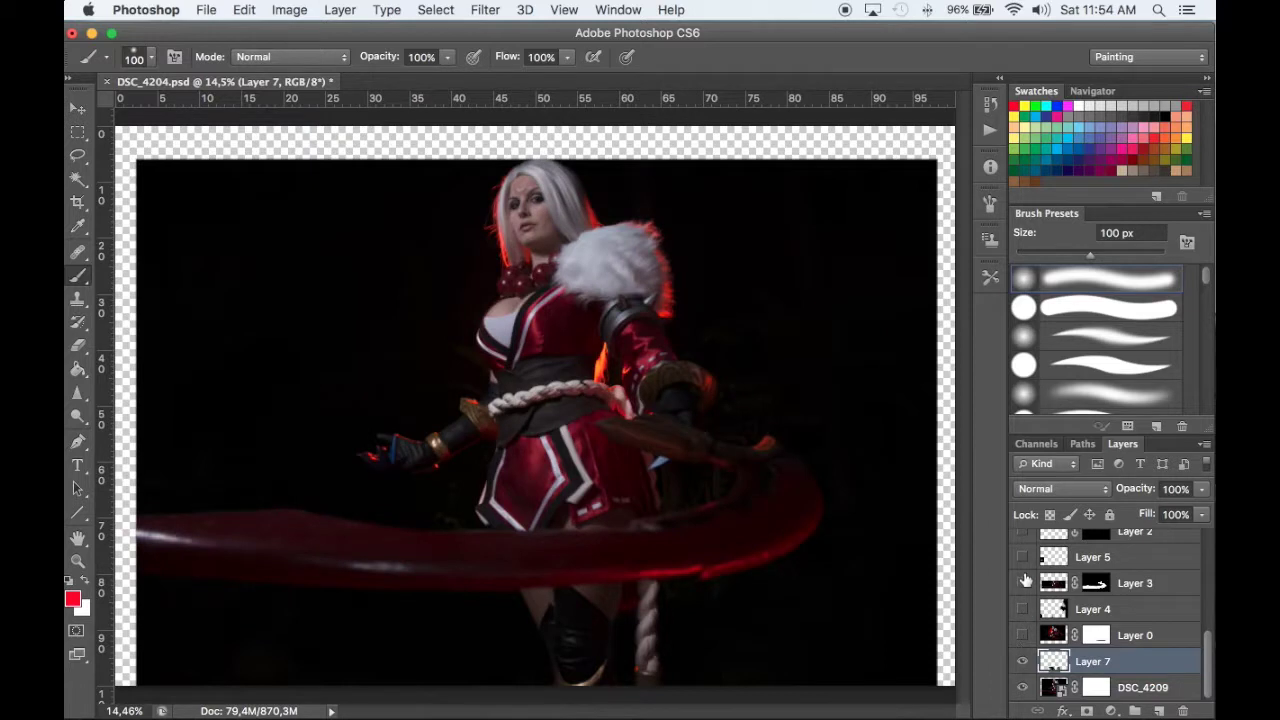
# Make Layer 3 with the masked blade visible, toggling it to compare the blade against the base photo
pyautogui.click(1024, 585)
pyautogui.click(1024, 585)
pyautogui.click(1024, 585)
pyautogui.click(1024, 585)
pyautogui.click(1024, 585)
pyautogui.click(1024, 585)
pyautogui.click(1024, 585)
pyautogui.click(1024, 585)
pyautogui.click(1024, 585)
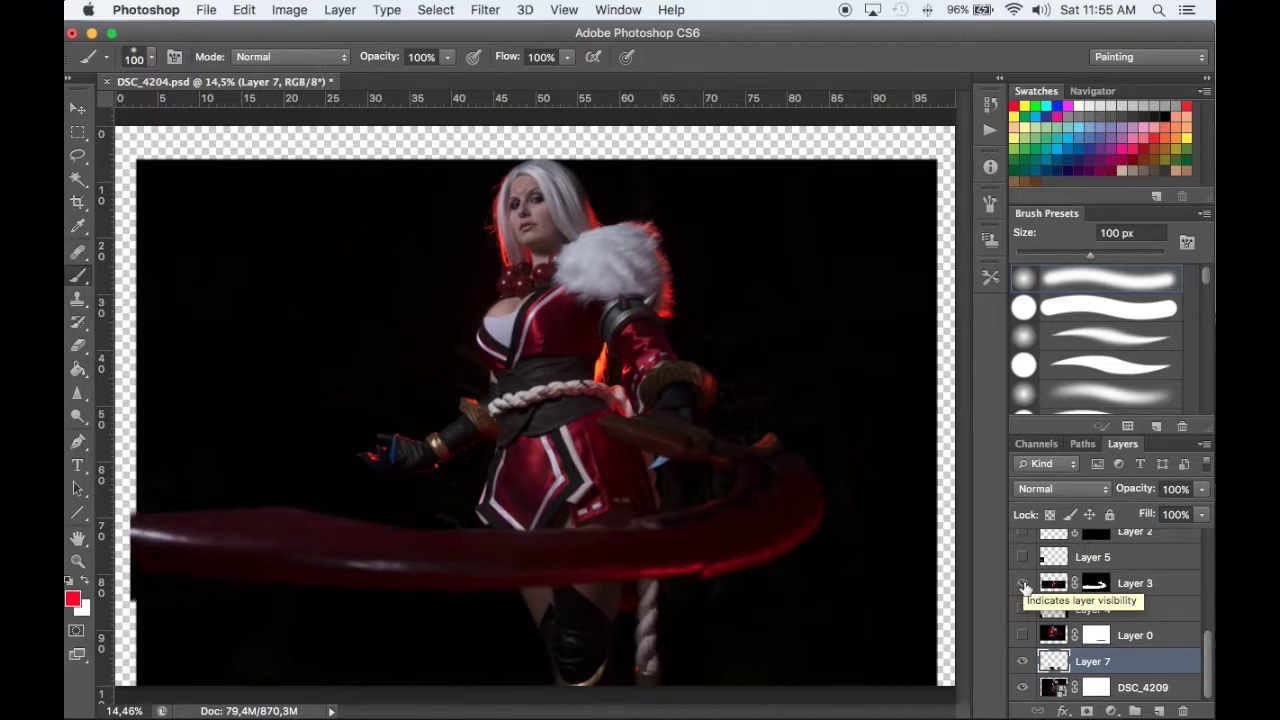
# Make Layer 0 with the red smoke background visible, comparing the image with and without it
pyautogui.click(1023, 636)
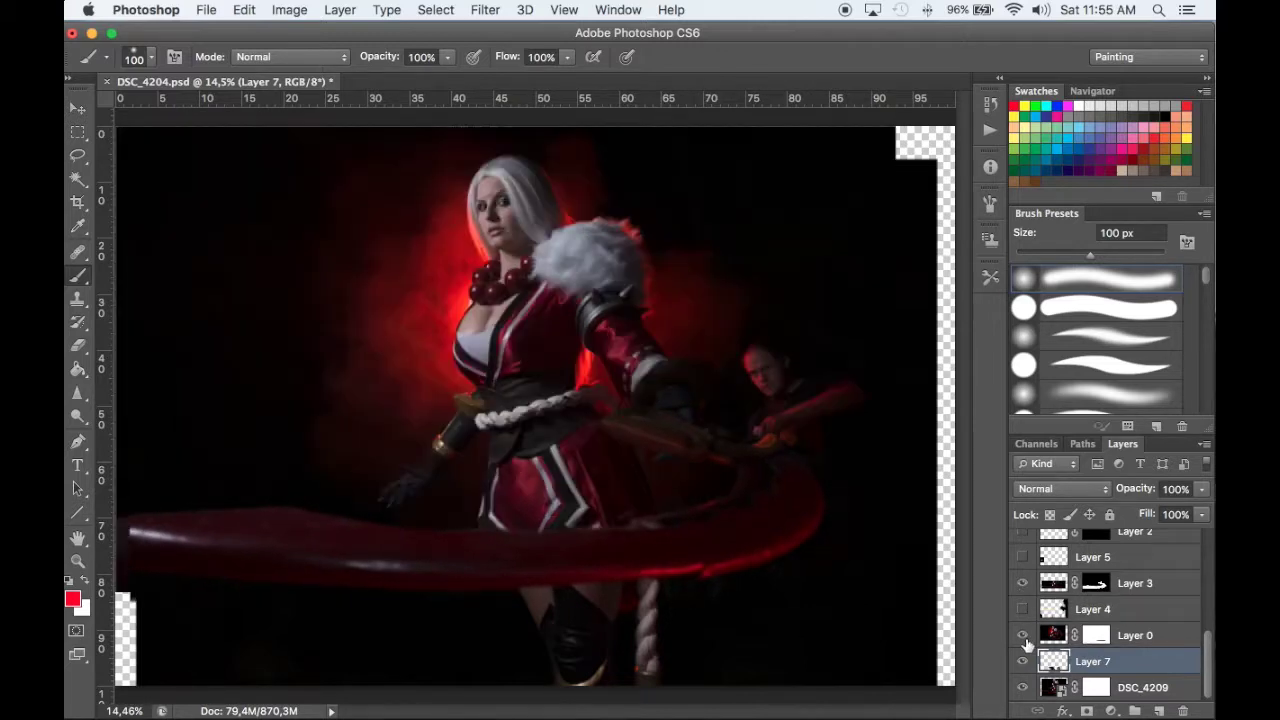
pyautogui.click(1024, 636)
pyautogui.click(1024, 636)
pyautogui.click(1024, 636)
pyautogui.click(1024, 636)
# Compare the blade with and without Layer 3 over the red smoke shot
pyautogui.click(1022, 584)
pyautogui.click(1022, 584)
pyautogui.click(1022, 584)
pyautogui.click(1022, 584)
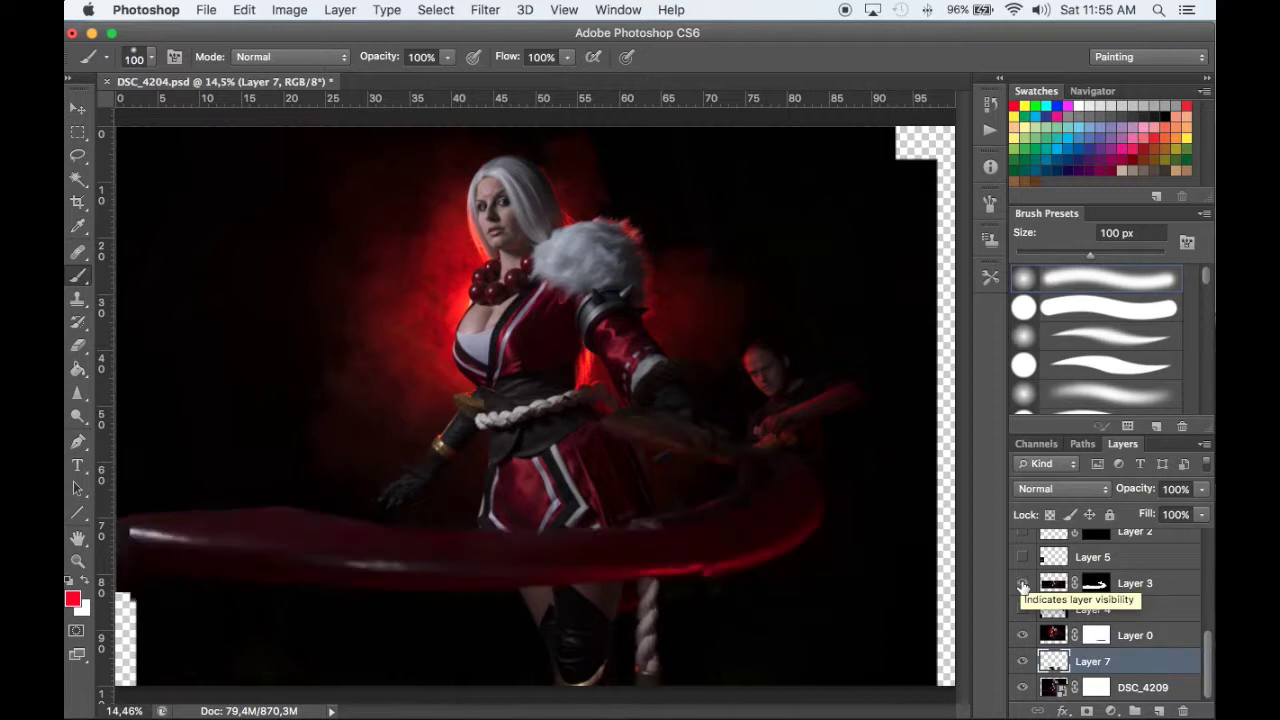
pyautogui.click(1022, 584)
pyautogui.click(1022, 584)
pyautogui.click(1022, 584)
pyautogui.click(1022, 584)
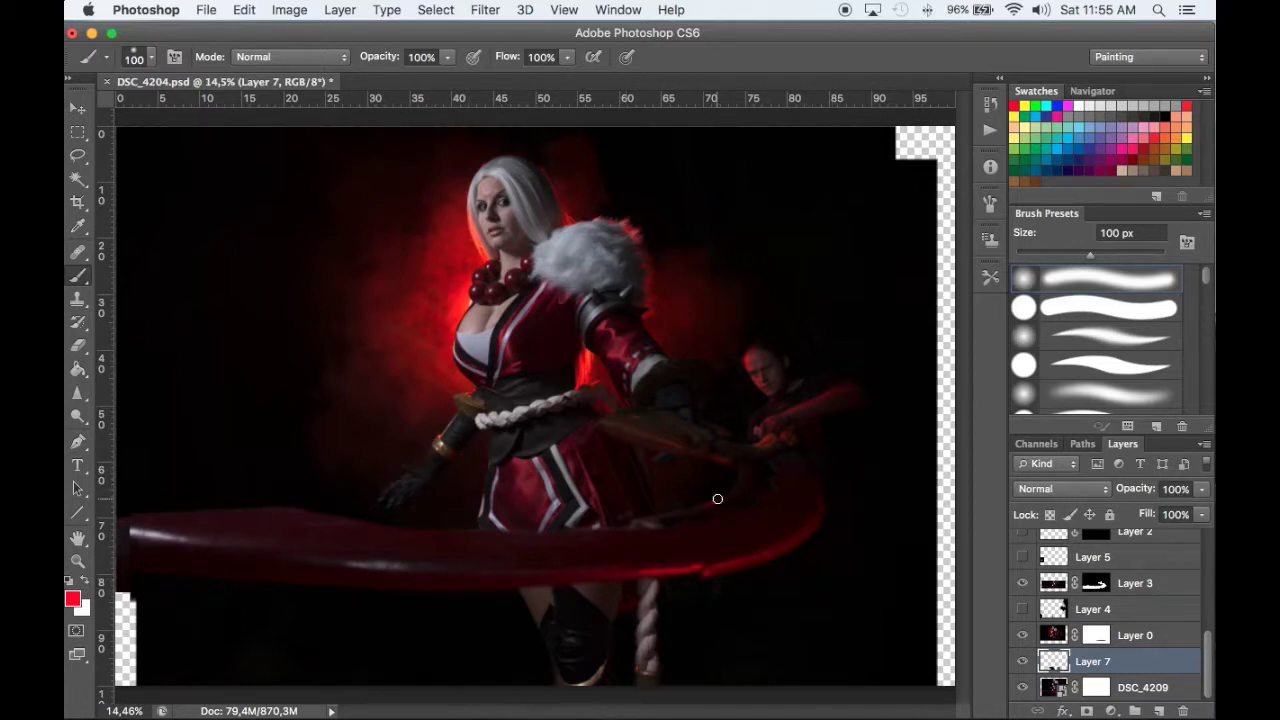
# Briefly toggle Layer 4 and Layer 0 to check what each contributes to the composite
pyautogui.click(1021, 609)
pyautogui.click(1021, 610)
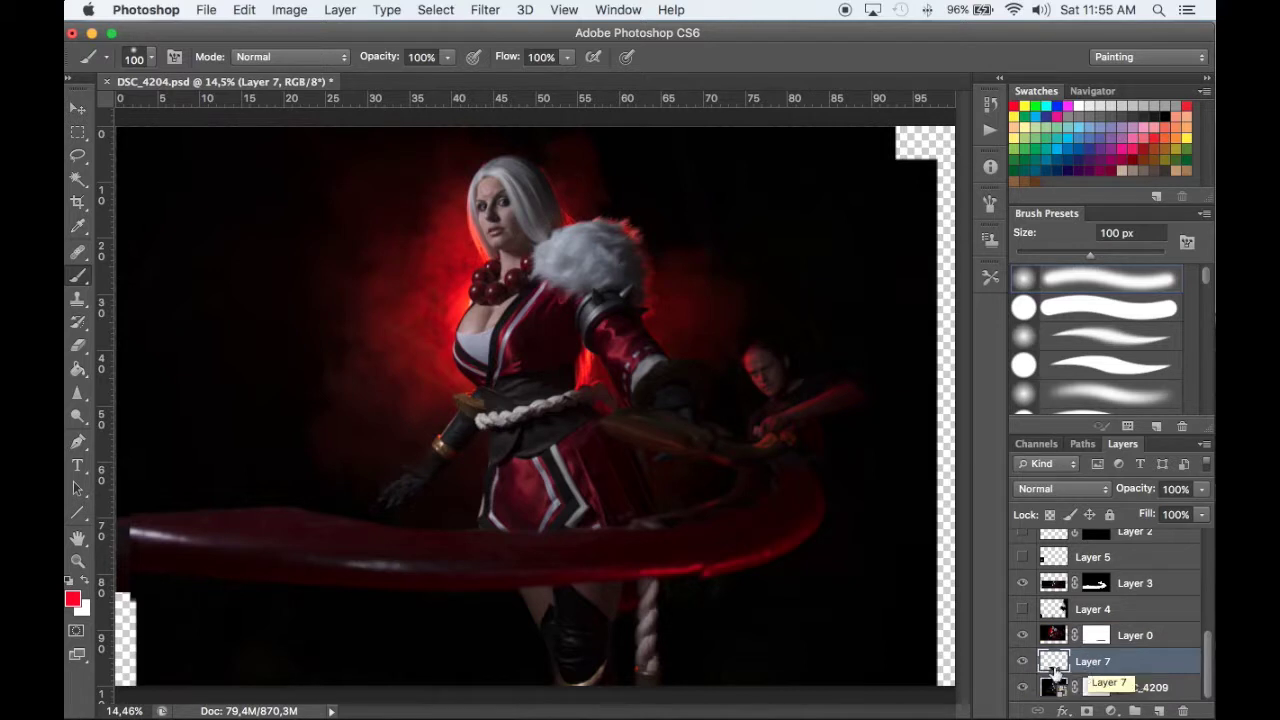
pyautogui.click(1021, 635)
pyautogui.click(1021, 635)
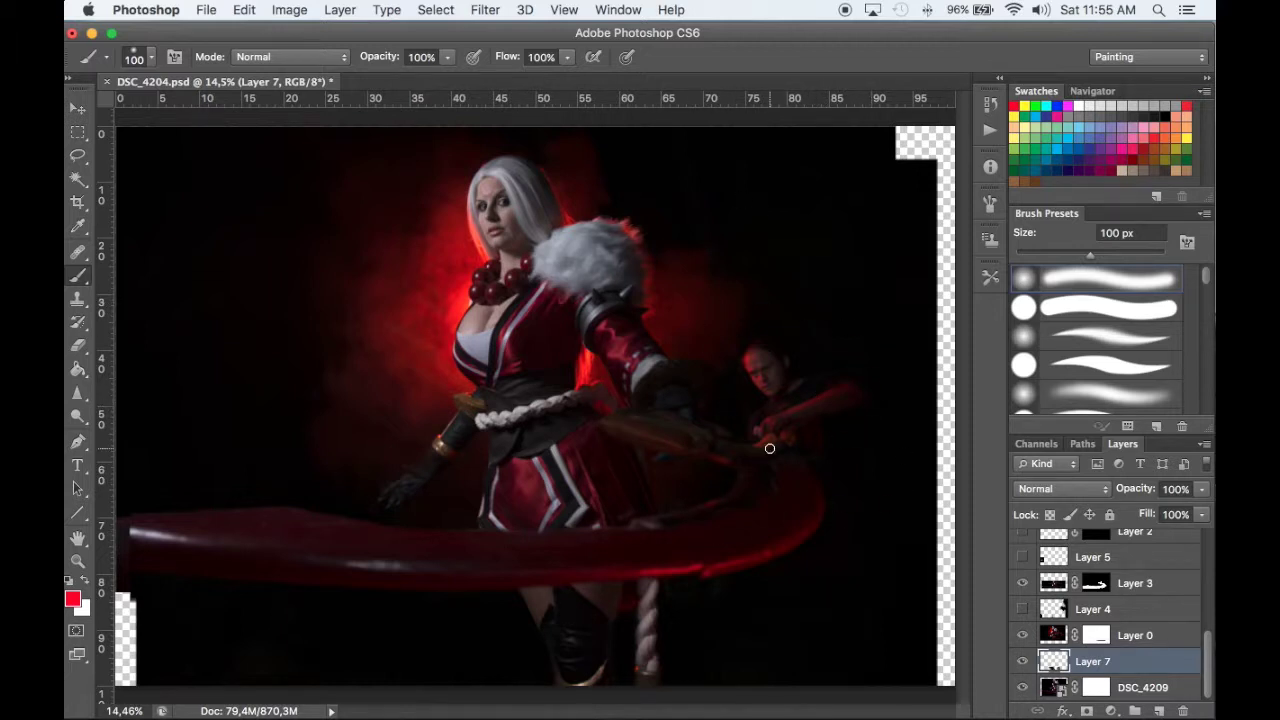
# Make Layer 4 visible to cover the assistant behind the blade, comparing the image with and without it
pyautogui.click(1022, 610)
pyautogui.click(1022, 610)
pyautogui.click(1022, 610)
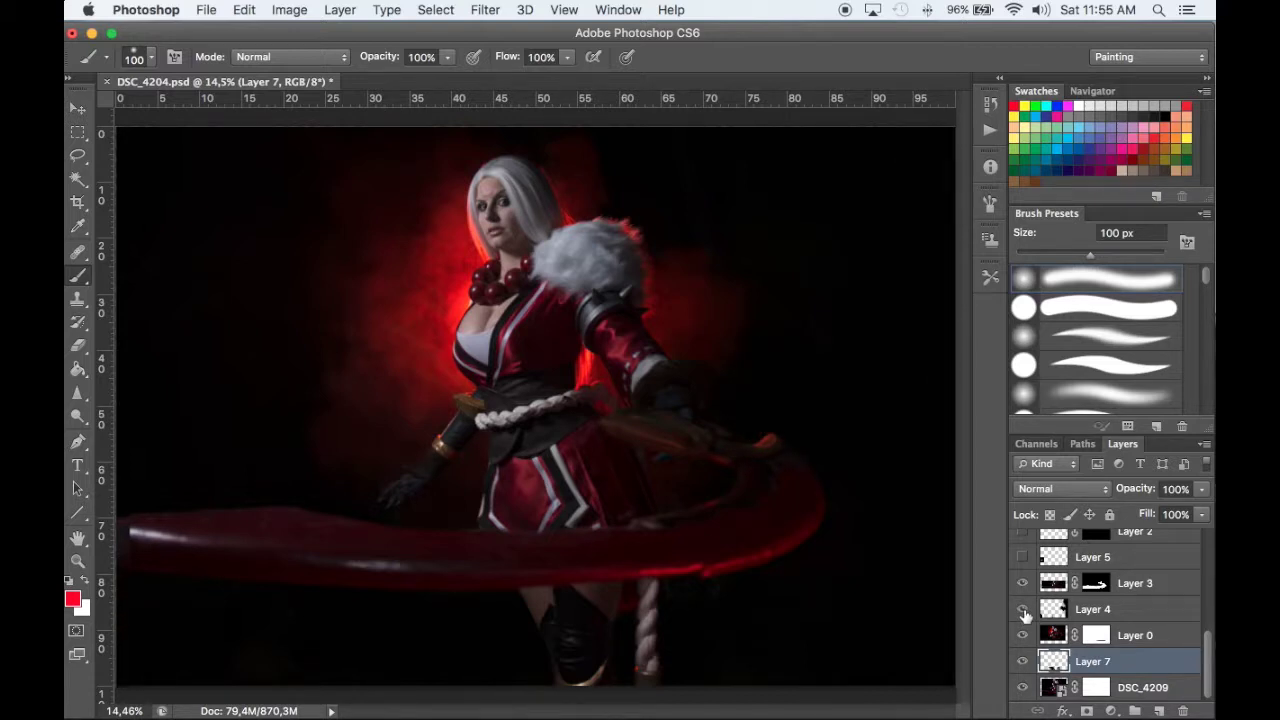
pyautogui.click(1022, 610)
pyautogui.click(1022, 610)
pyautogui.click(1022, 610)
pyautogui.click(1022, 610)
# Make Layer 5 visible to fill the transparent edge beside the blade
pyautogui.click(1021, 558)
pyautogui.click(1021, 558)
pyautogui.click(1021, 558)
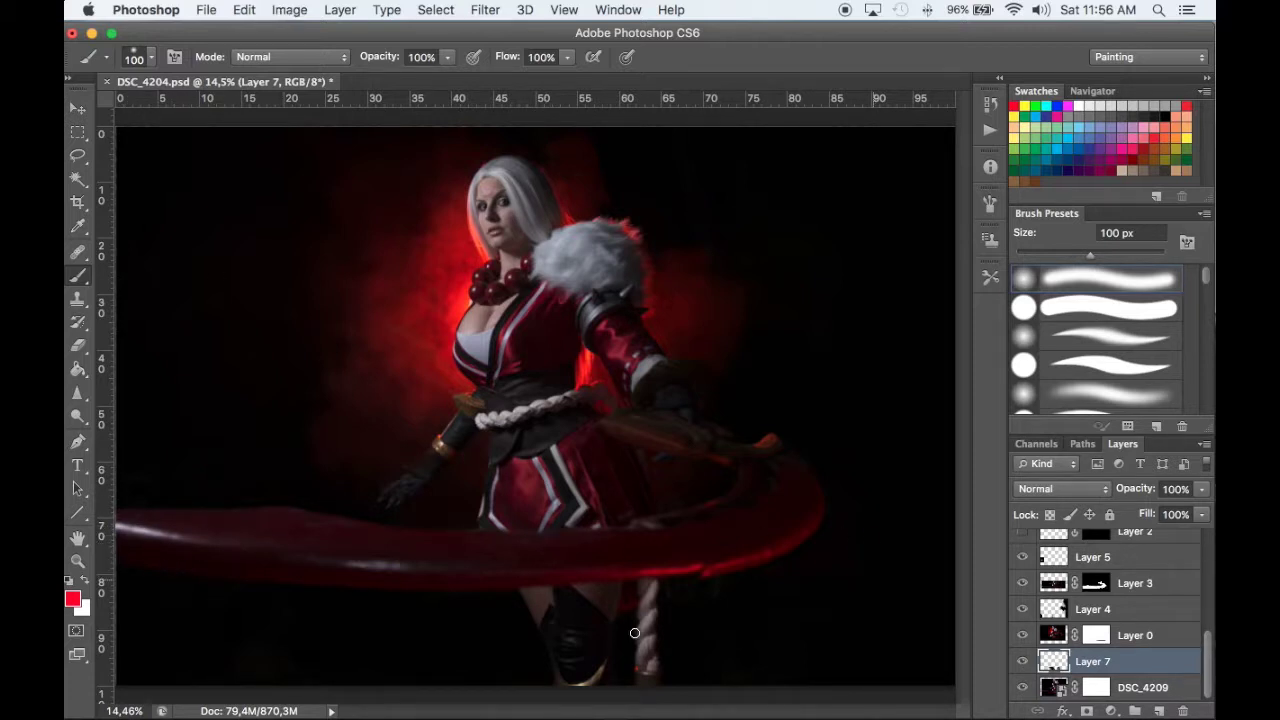
# Make Layer 2 and Layer 2 copy visible, toggling each one to compare its effect
pyautogui.scroll(2, 1166, 568)
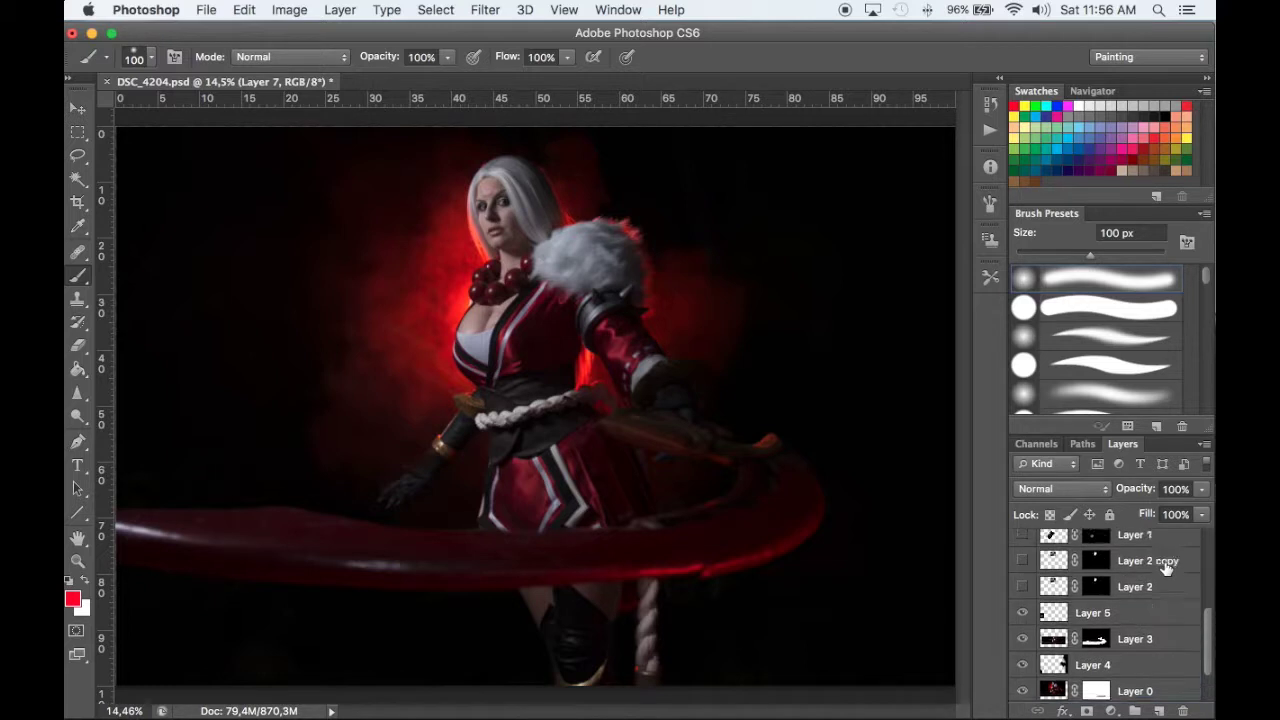
pyautogui.click(1021, 587)
pyautogui.click(1021, 587)
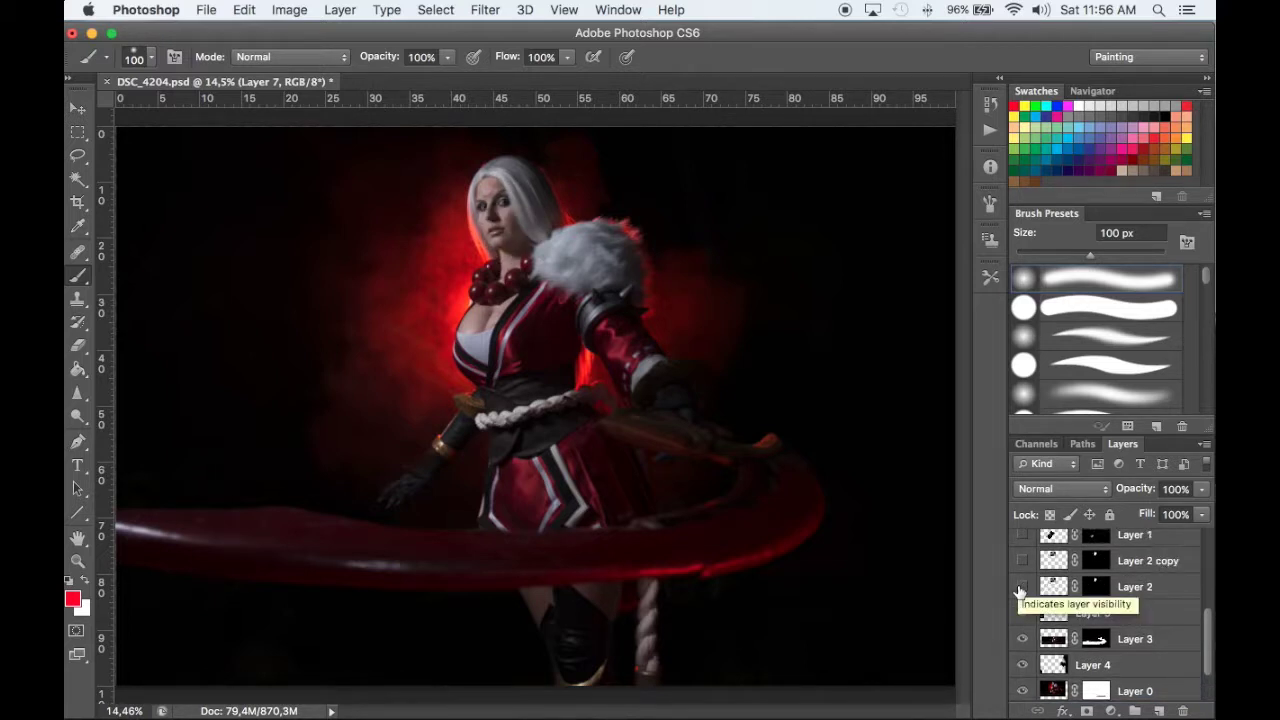
pyautogui.click(1021, 587)
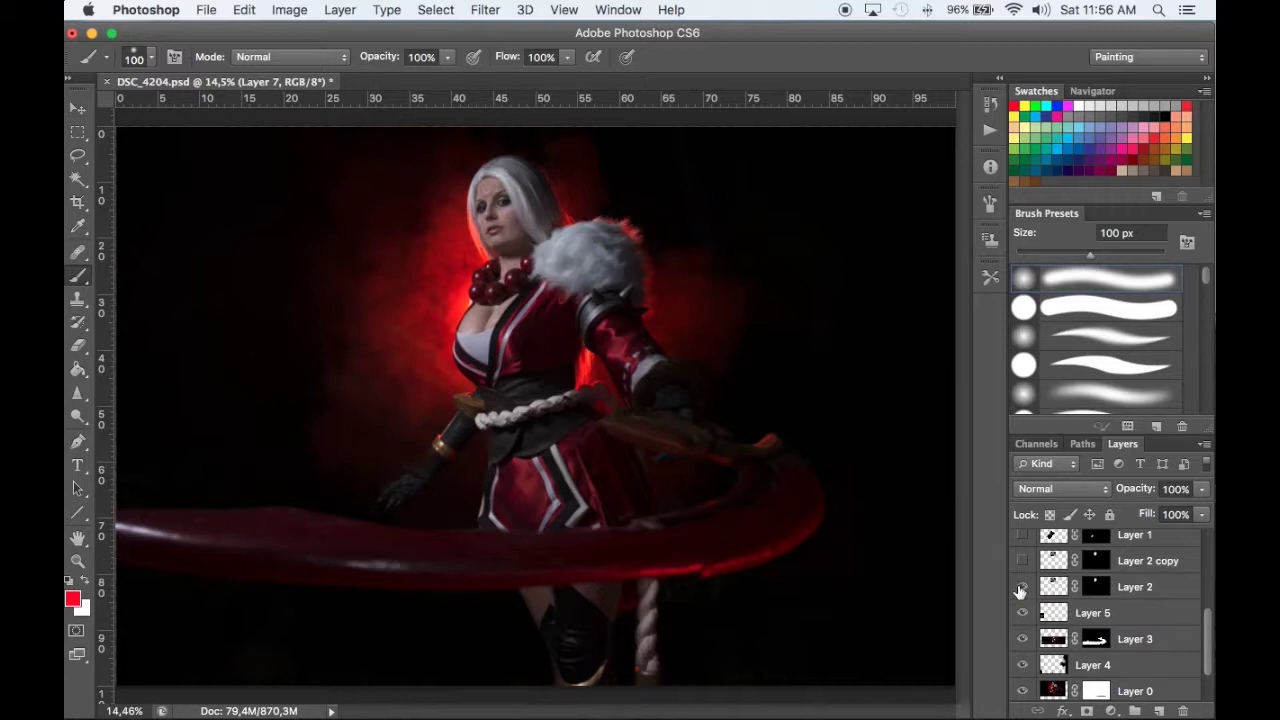
pyautogui.click(1021, 563)
pyautogui.click(1021, 563)
pyautogui.click(1021, 563)
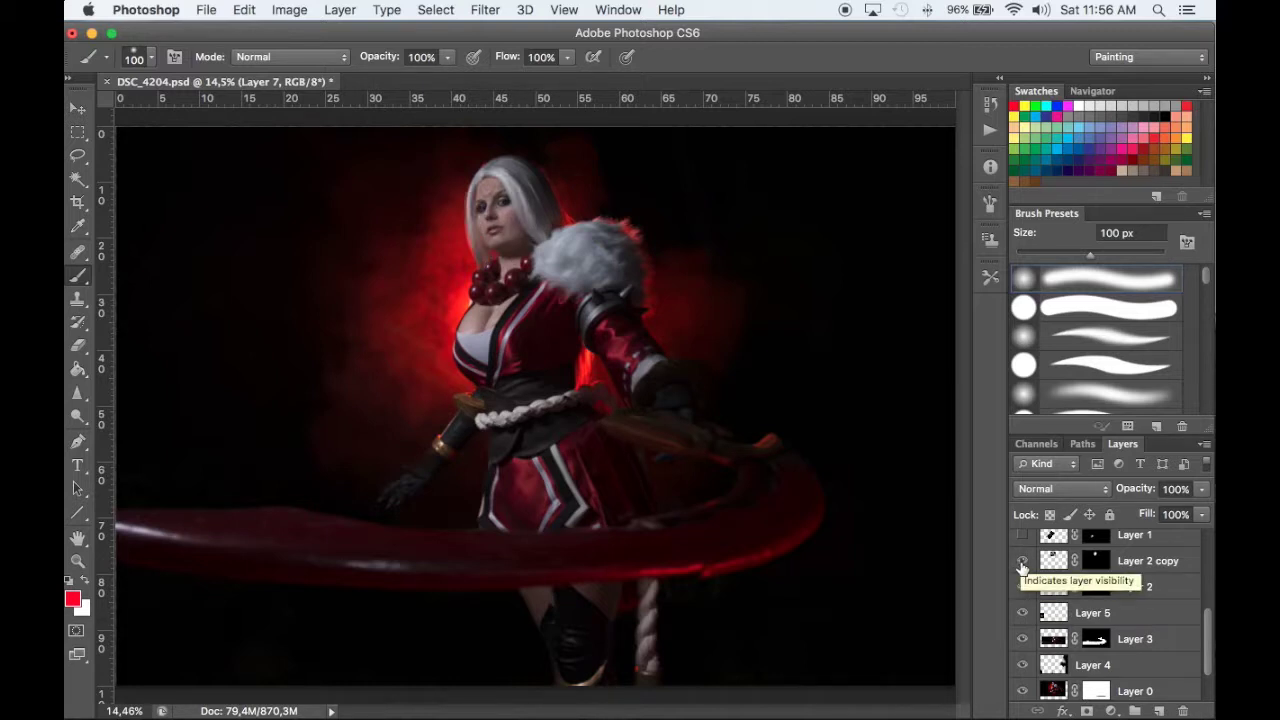
# Make Layer 1 visible to add the blue claws to the lowered hand
pyautogui.scroll(3, 1165, 600)
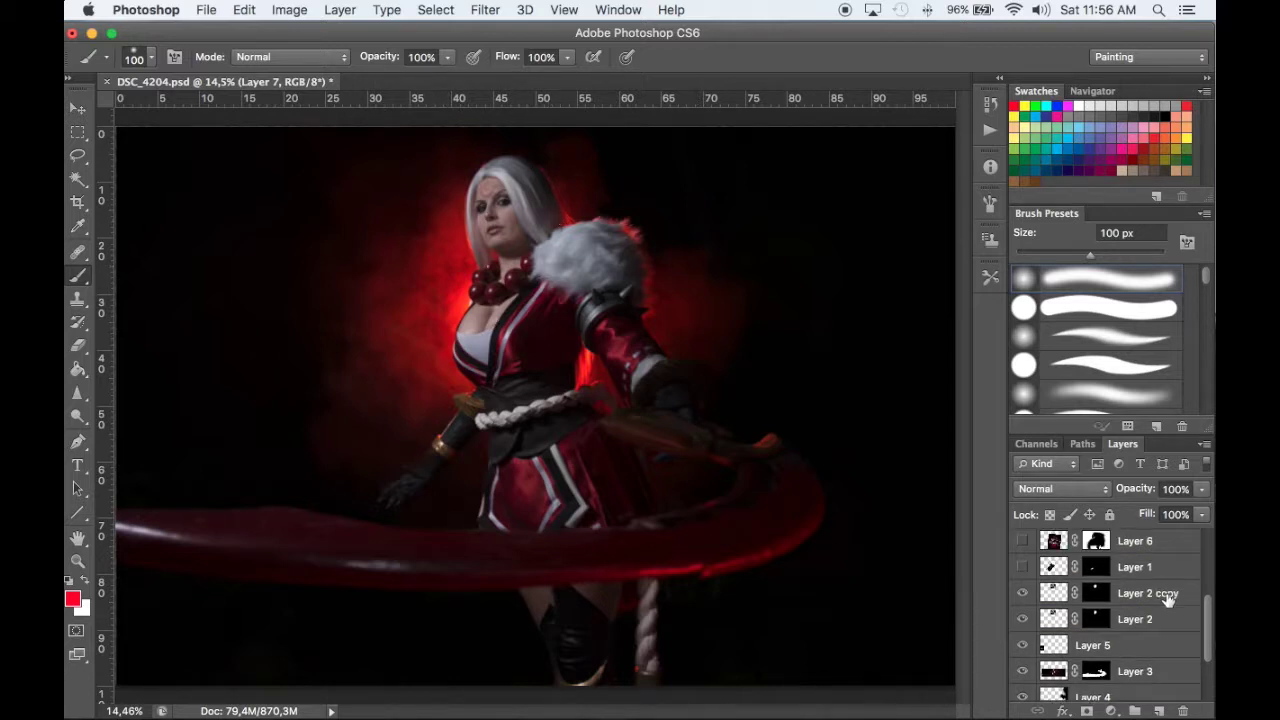
pyautogui.click(1022, 638)
pyautogui.click(1022, 638)
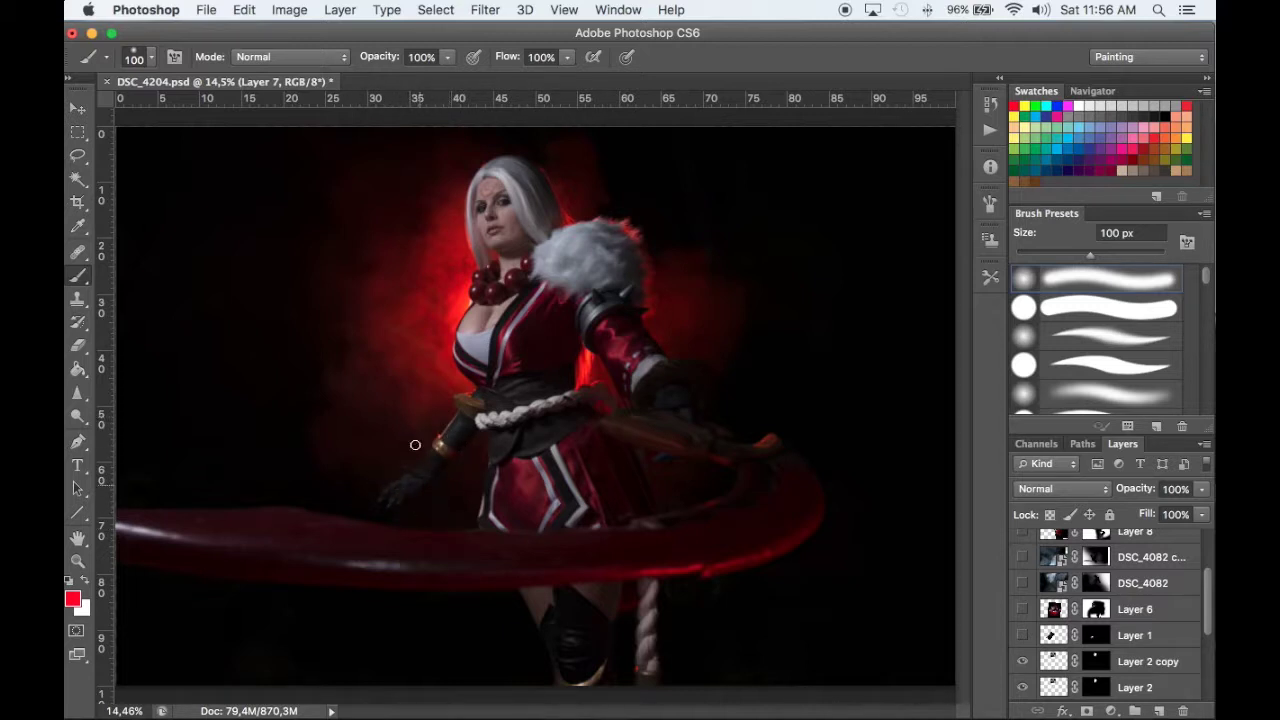
pyautogui.click(1022, 635)
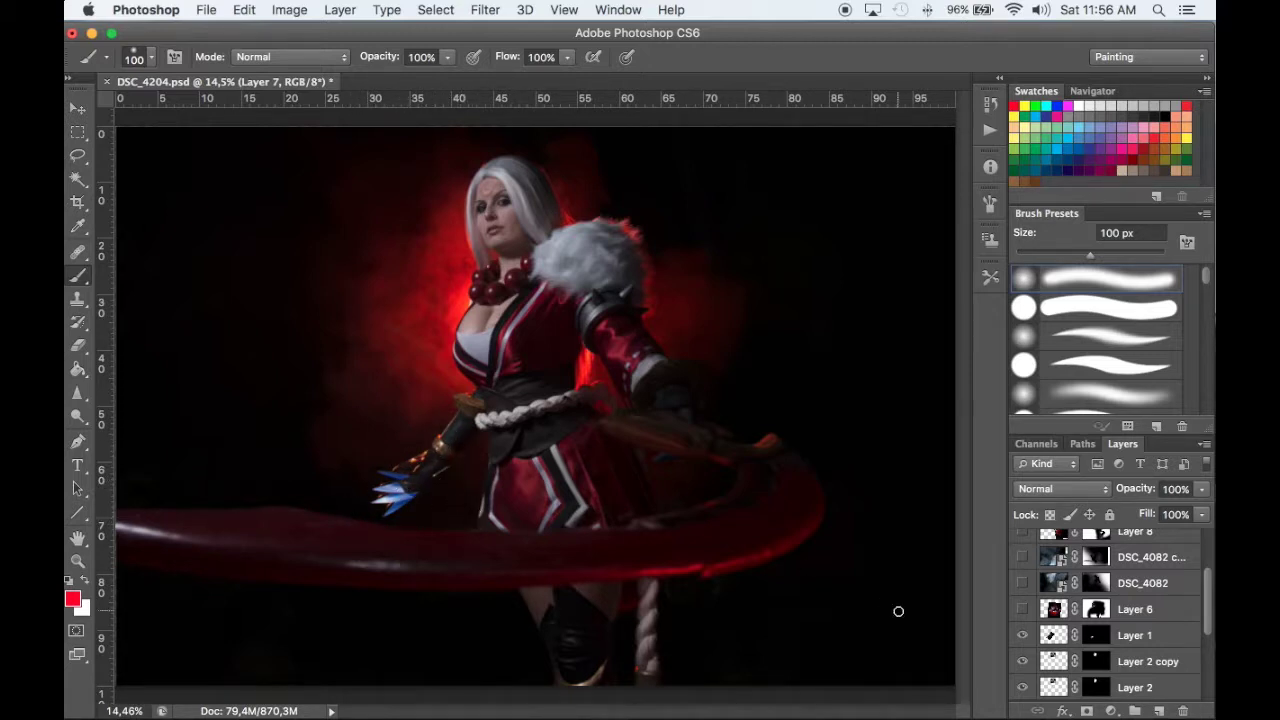
# Make Layer 6 visible above Layer 1, comparing the composite with and without it
pyautogui.click(1022, 609)
pyautogui.click(1022, 609)
pyautogui.click(1022, 609)
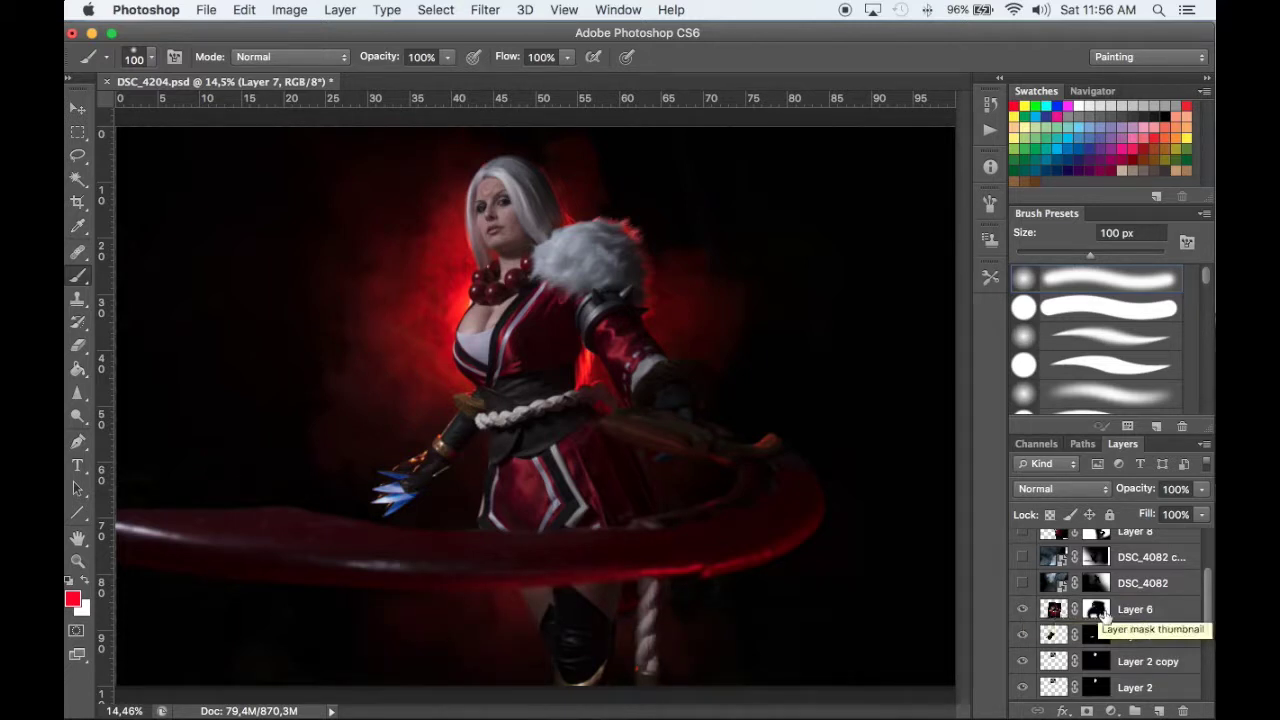
# Temporarily disable Layer 6's mask to inspect the layer's full content, and re-enable the mask
pyautogui.rightClick(1105, 617)
pyautogui.click(992, 543)
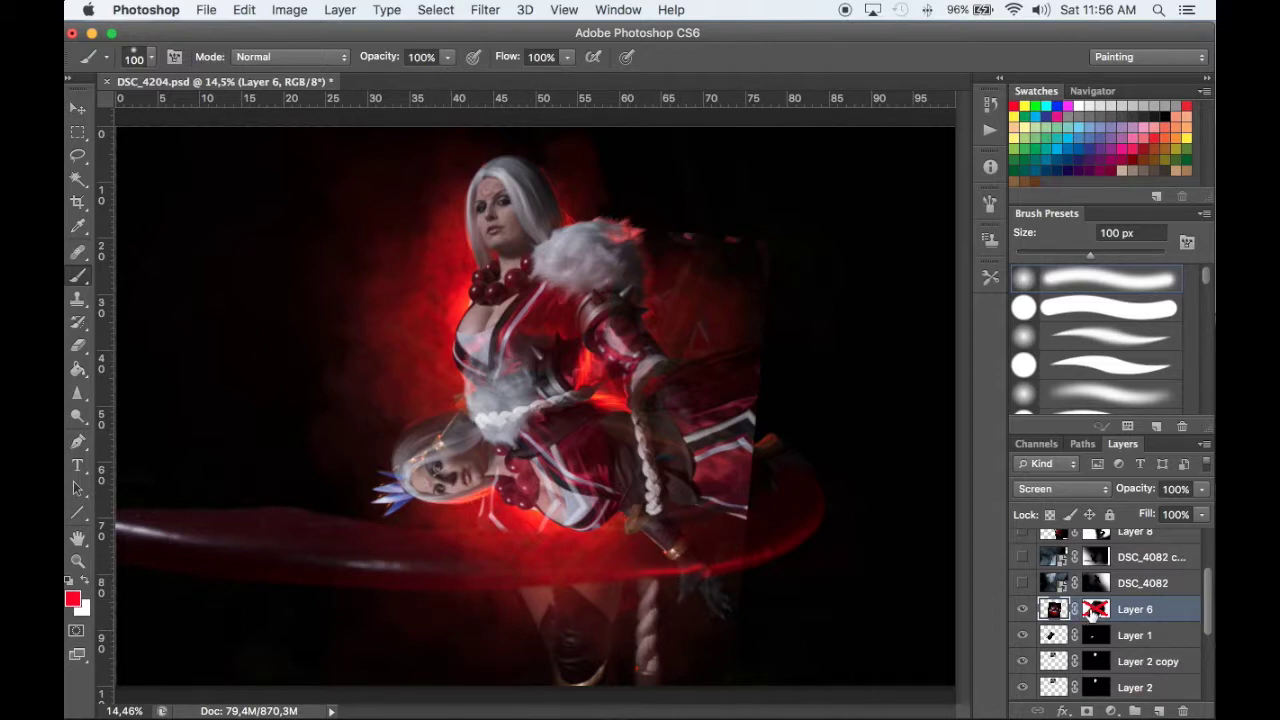
pyautogui.click(1094, 610)
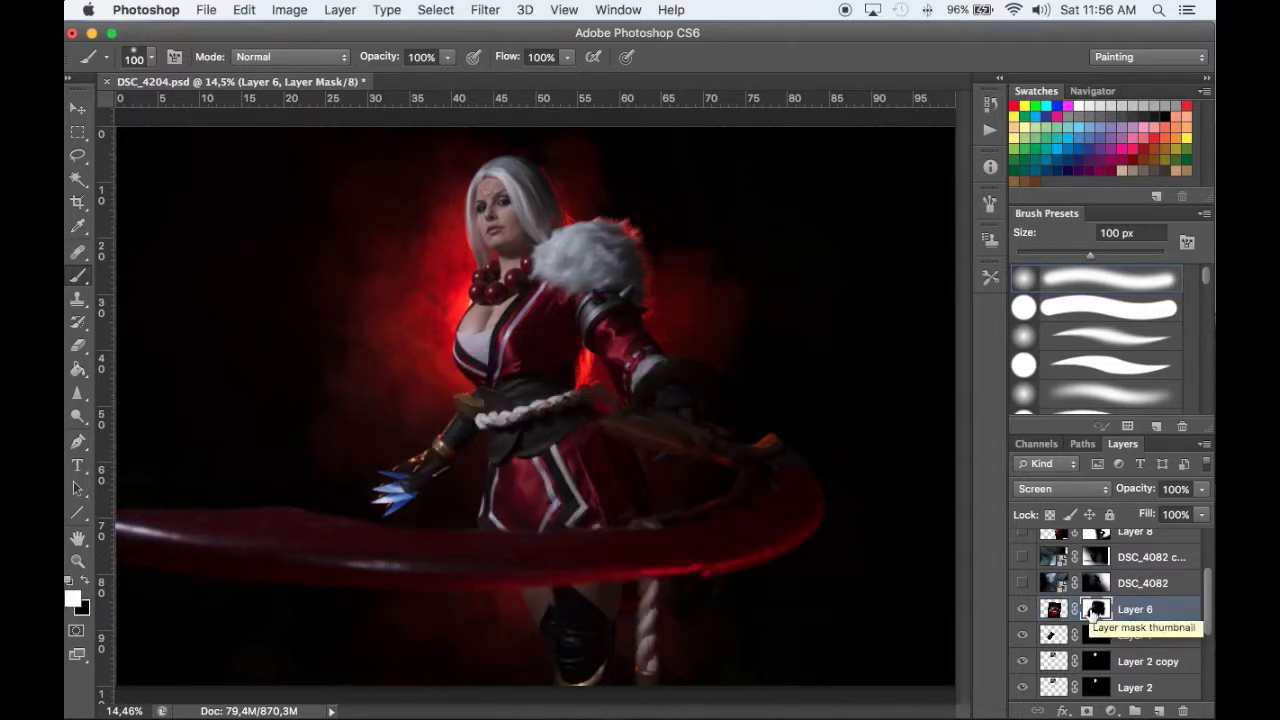
# Make the DSC_4082 smoke layer visible, comparing the background with and without it
pyautogui.click(1021, 583)
pyautogui.click(1021, 583)
pyautogui.click(1021, 583)
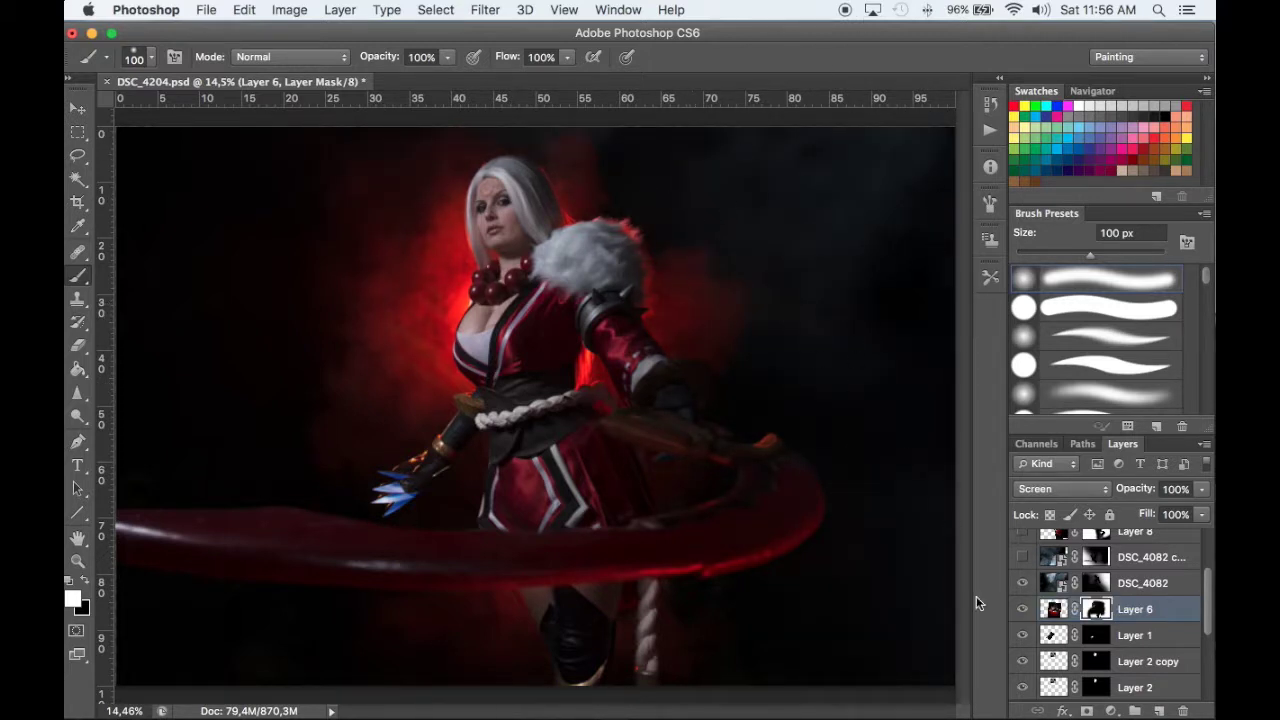
# Compare the background smoke repeatedly with and without the DSC_4082 layer
pyautogui.click(1022, 583)
pyautogui.click(1022, 583)
pyautogui.click(1022, 583)
pyautogui.click(1022, 583)
pyautogui.click(1024, 584)
pyautogui.click(1024, 584)
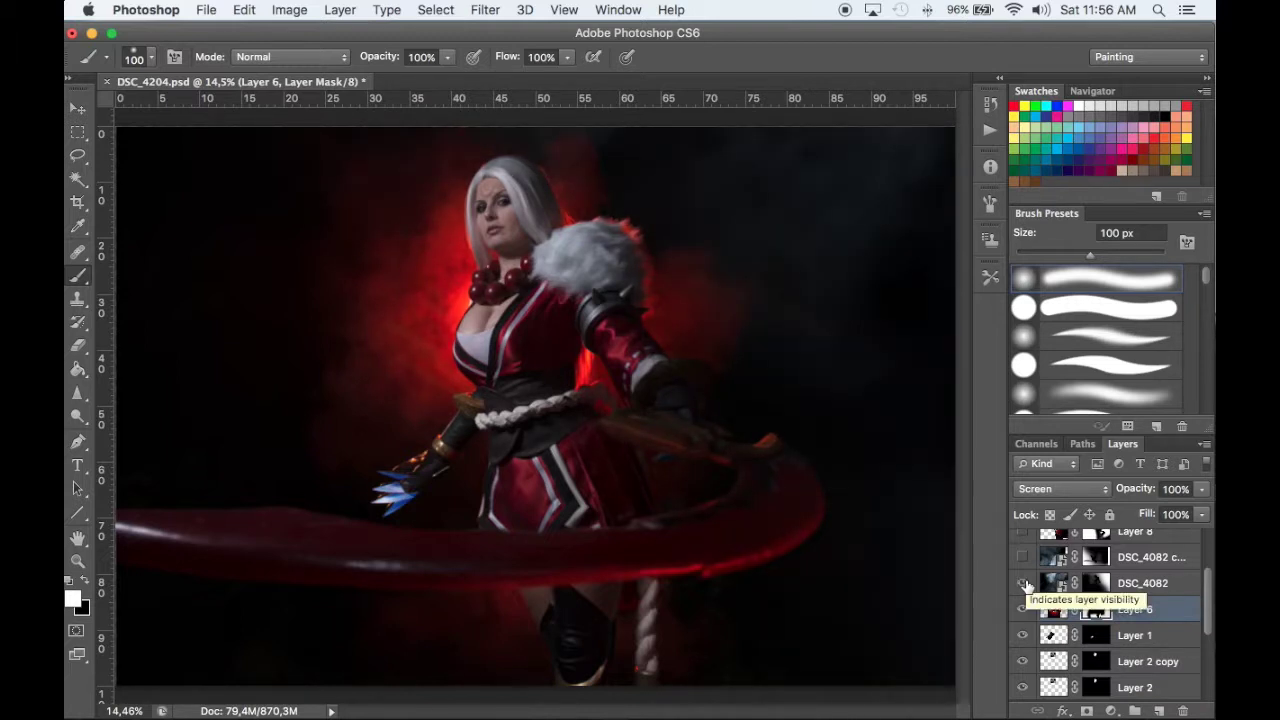
pyautogui.click(1024, 584)
pyautogui.click(1024, 584)
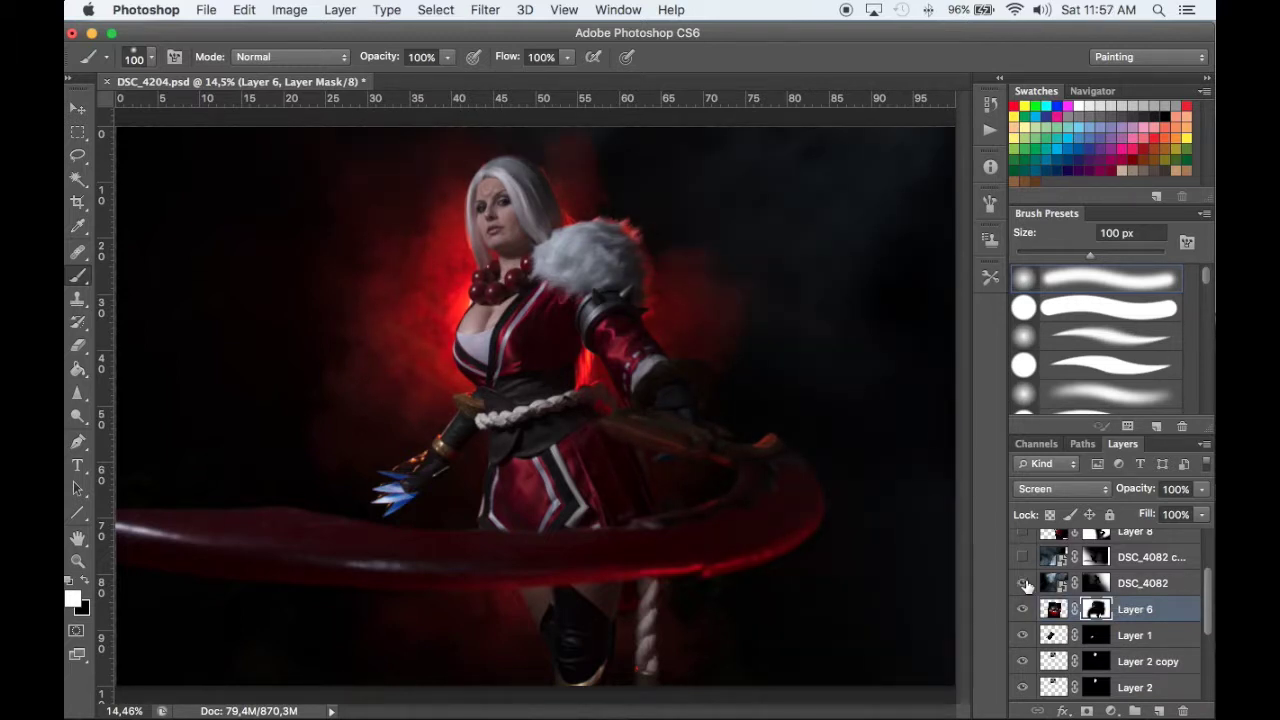
# Make the DSC_4082 copy smoke layer visible, comparing the background with and without it
pyautogui.click(1022, 558)
pyautogui.click(1022, 558)
pyautogui.click(1022, 558)
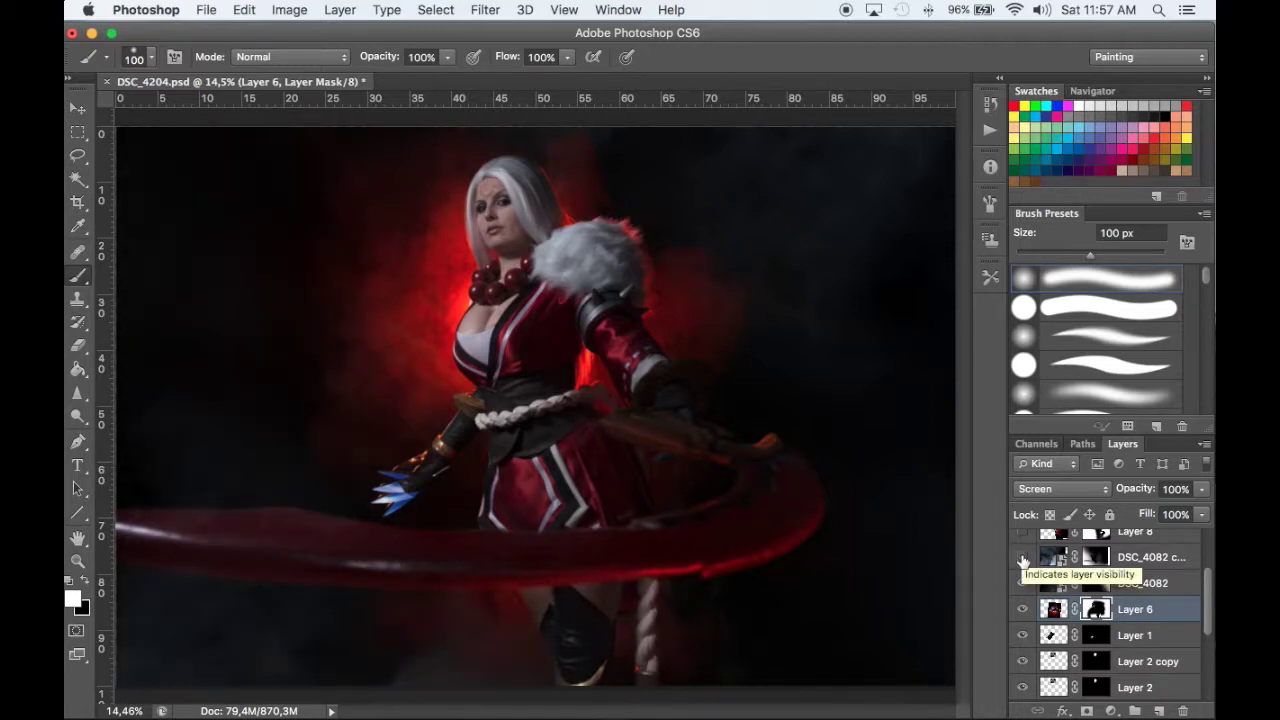
pyautogui.click(1022, 558)
pyautogui.click(1022, 558)
# Make Layer 8 visible above the smoke layers, comparing the area around the outstretched arm with and without it
pyautogui.scroll(1, 1062, 563)
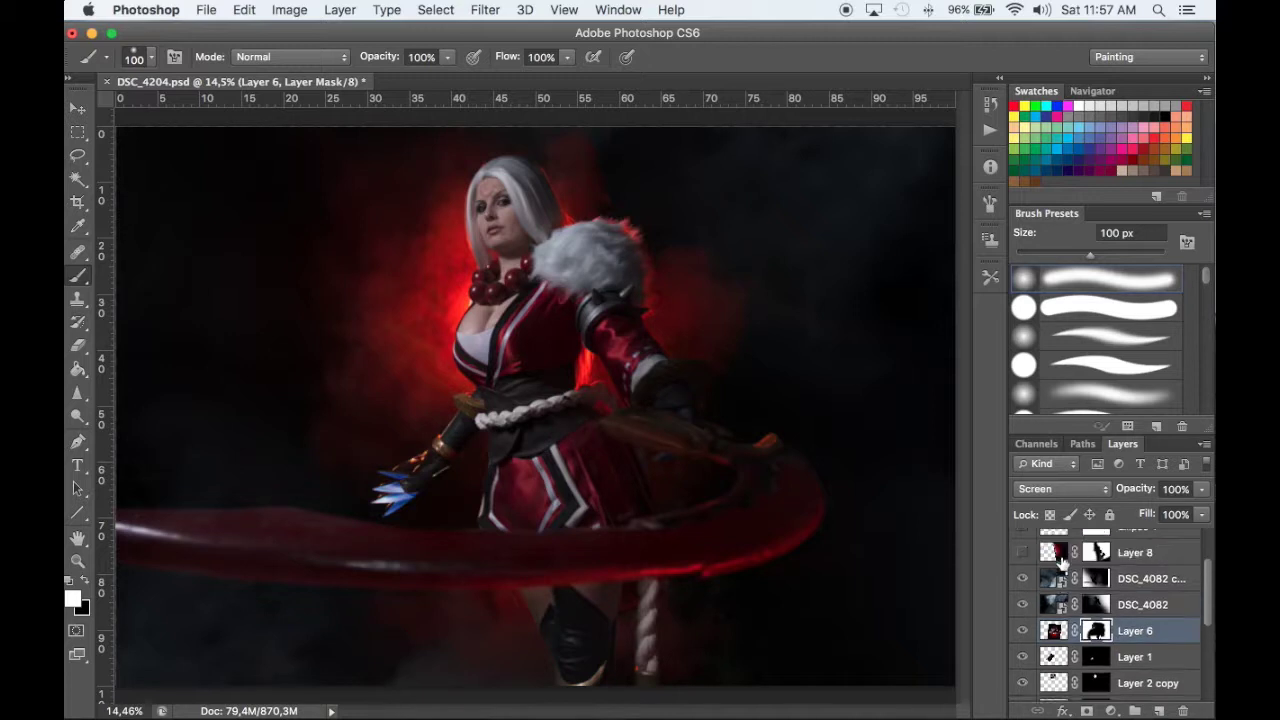
pyautogui.scroll(2, 1062, 563)
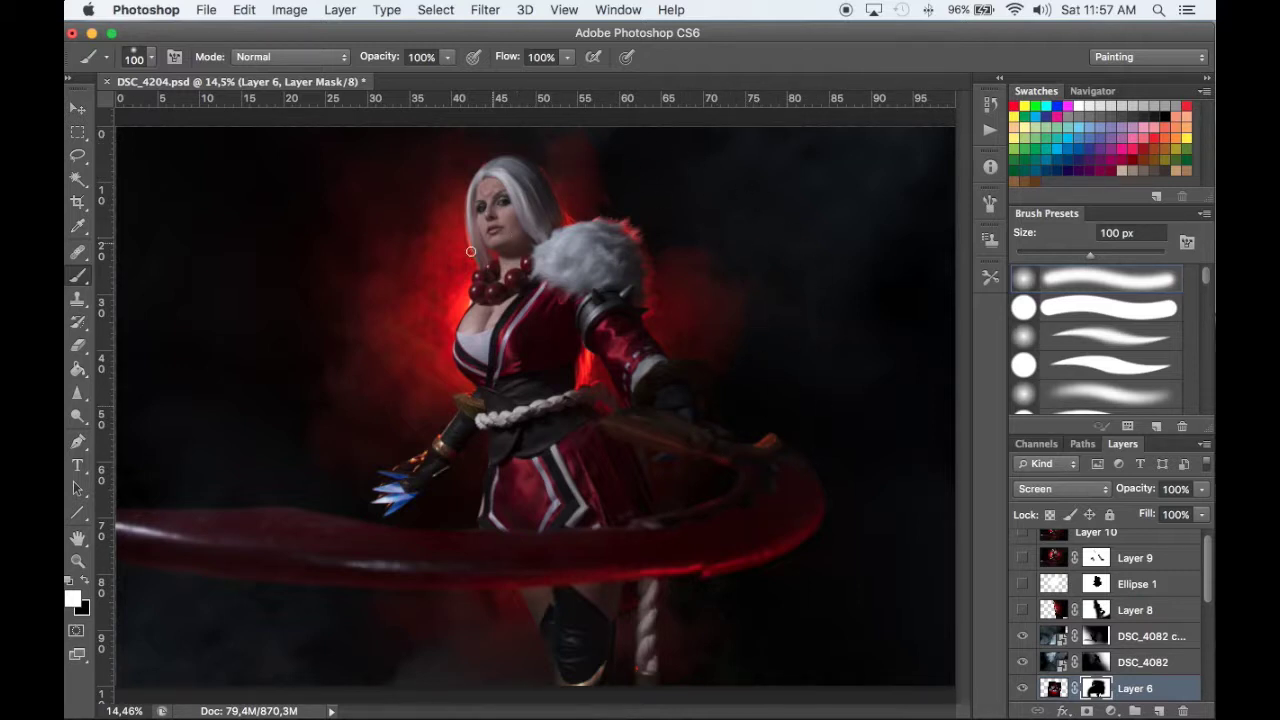
pyautogui.click(1019, 611)
pyautogui.click(1019, 611)
pyautogui.click(1019, 611)
pyautogui.click(1019, 611)
pyautogui.click(1019, 611)
pyautogui.click(1019, 611)
pyautogui.click(1019, 611)
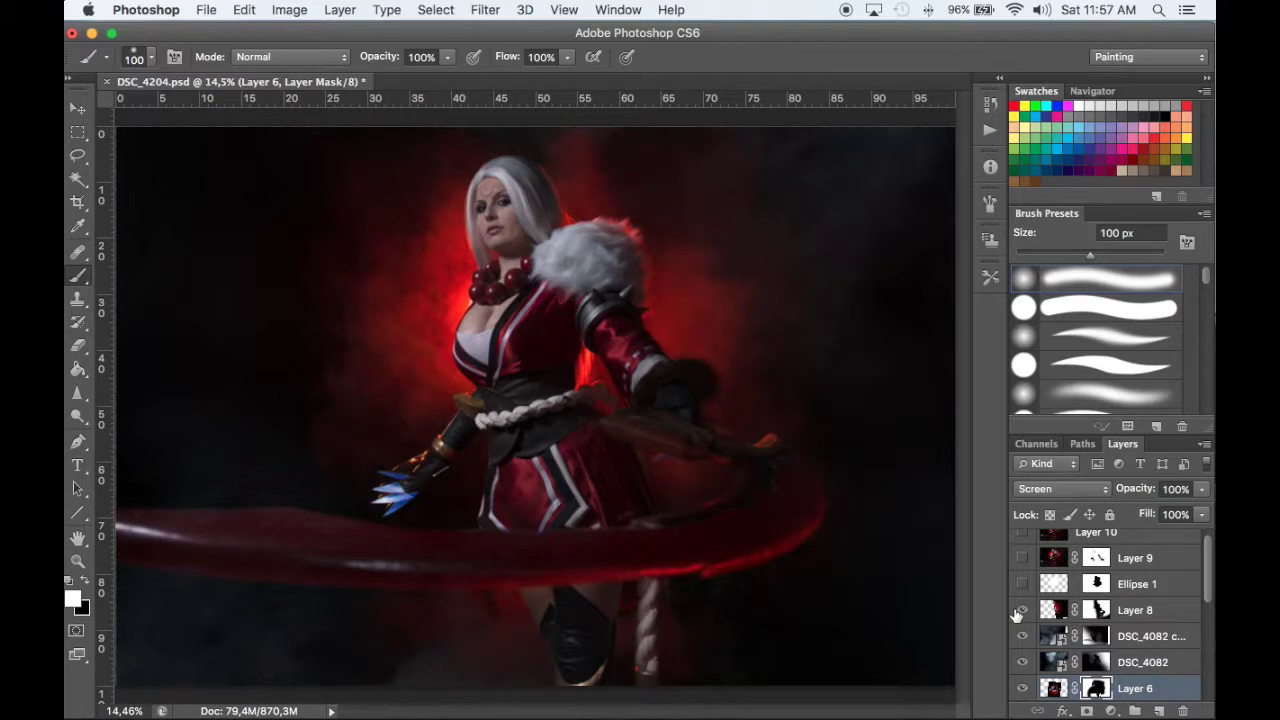
pyautogui.click(1019, 611)
pyautogui.click(1019, 611)
# Make the Ellipse 1 glow layer visible, comparing the light behind the figure with and without it
pyautogui.click(1022, 586)
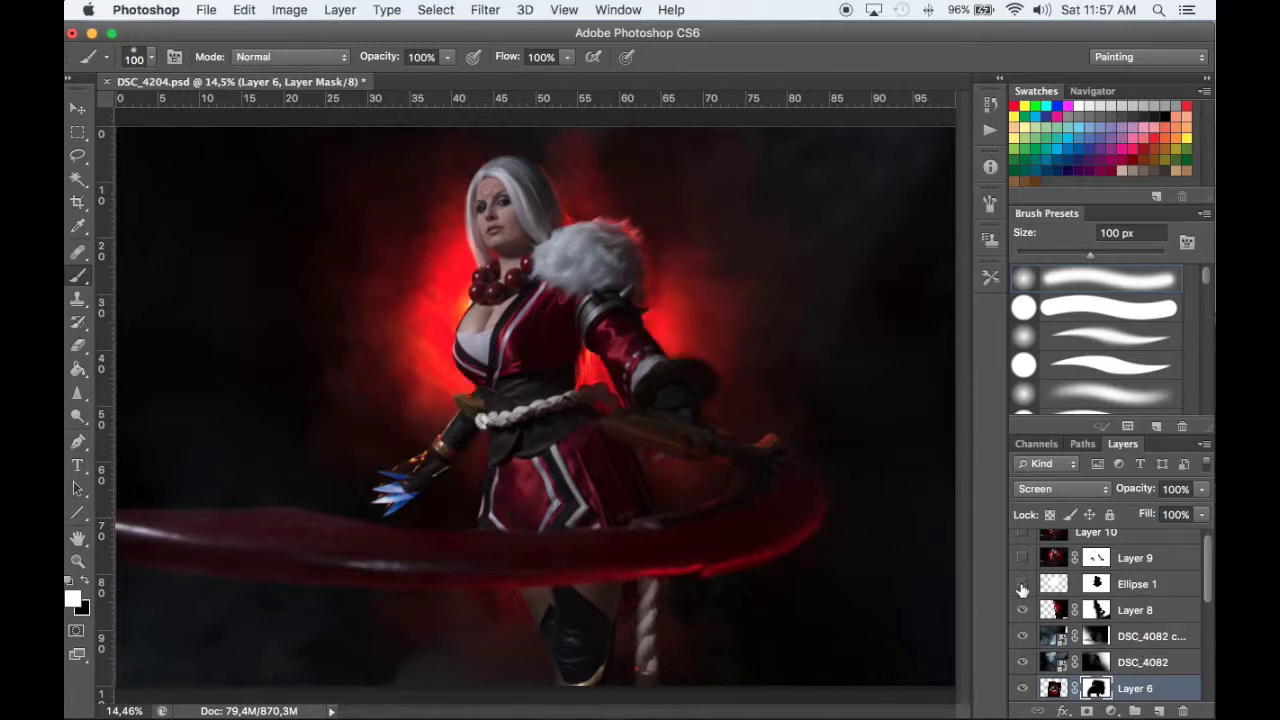
pyautogui.click(1022, 586)
pyautogui.click(1022, 586)
pyautogui.click(1022, 586)
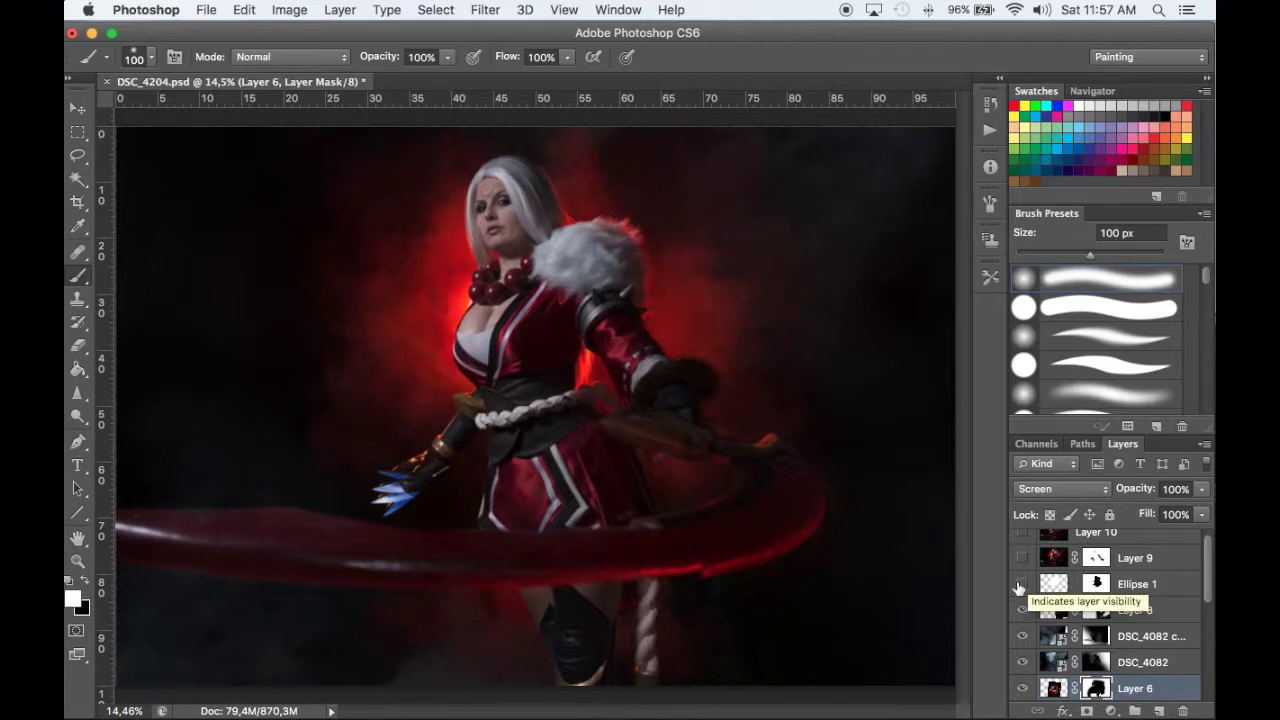
pyautogui.click(1022, 586)
# Inspect the bare Ellipse 1 shape with its mask disabled and Normal blending, and restore the Overlay mode and mask
pyautogui.rightClick(1099, 584)
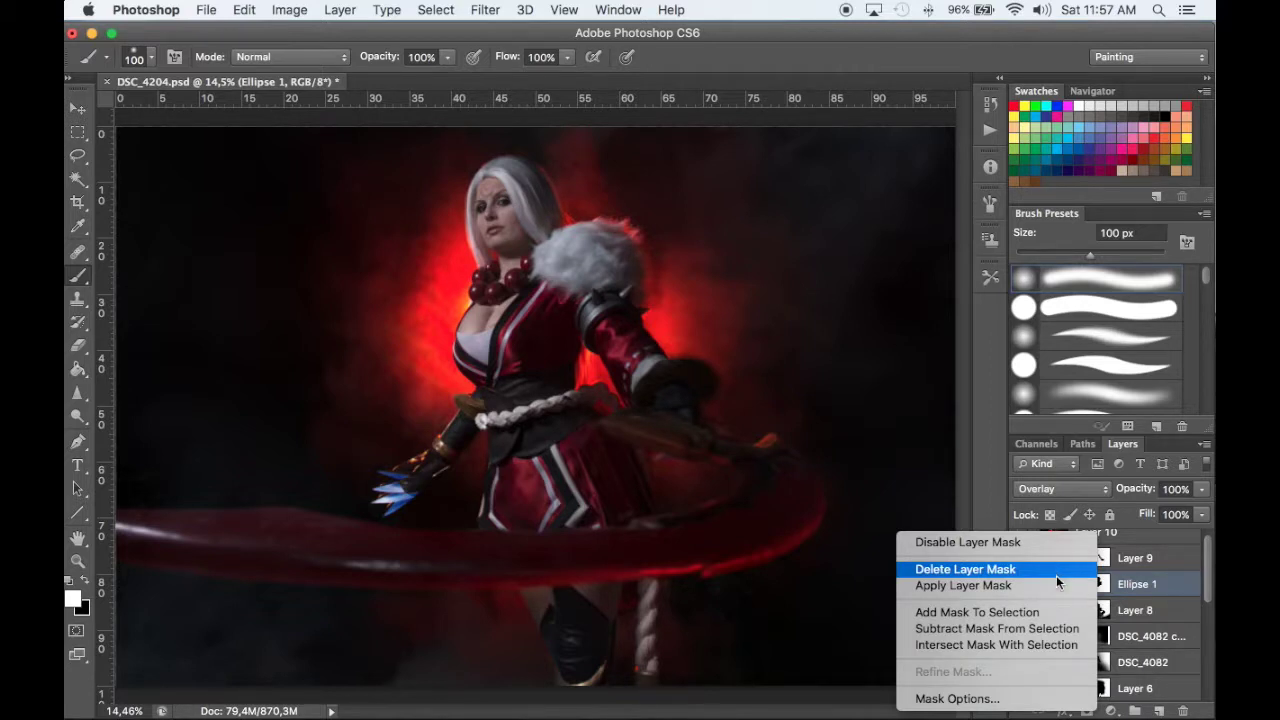
pyautogui.click(961, 541)
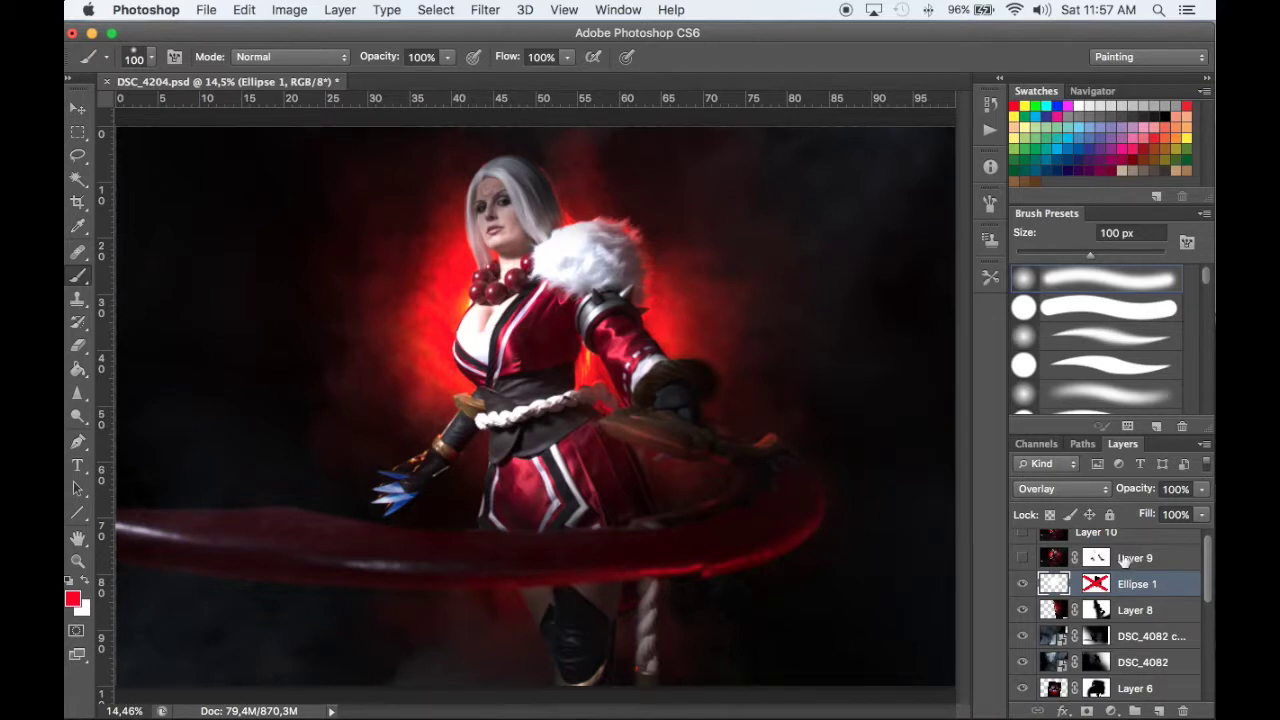
pyautogui.click(1053, 488)
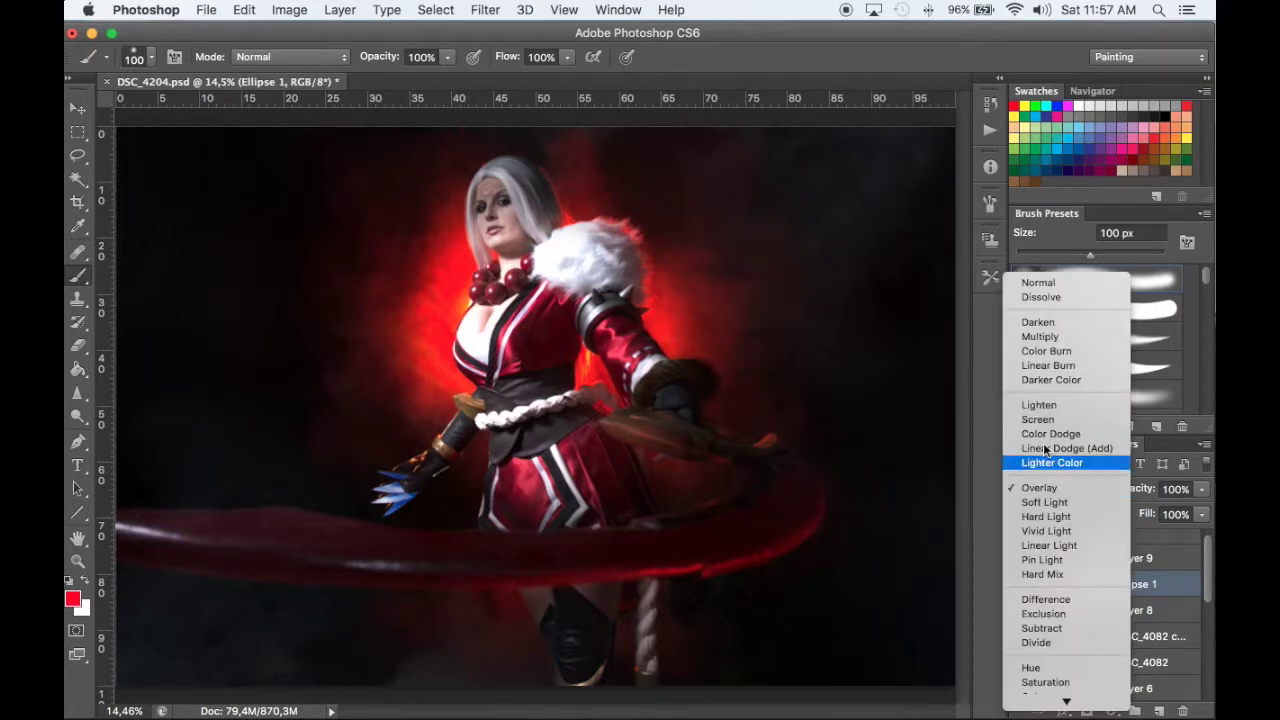
pyautogui.click(1037, 284)
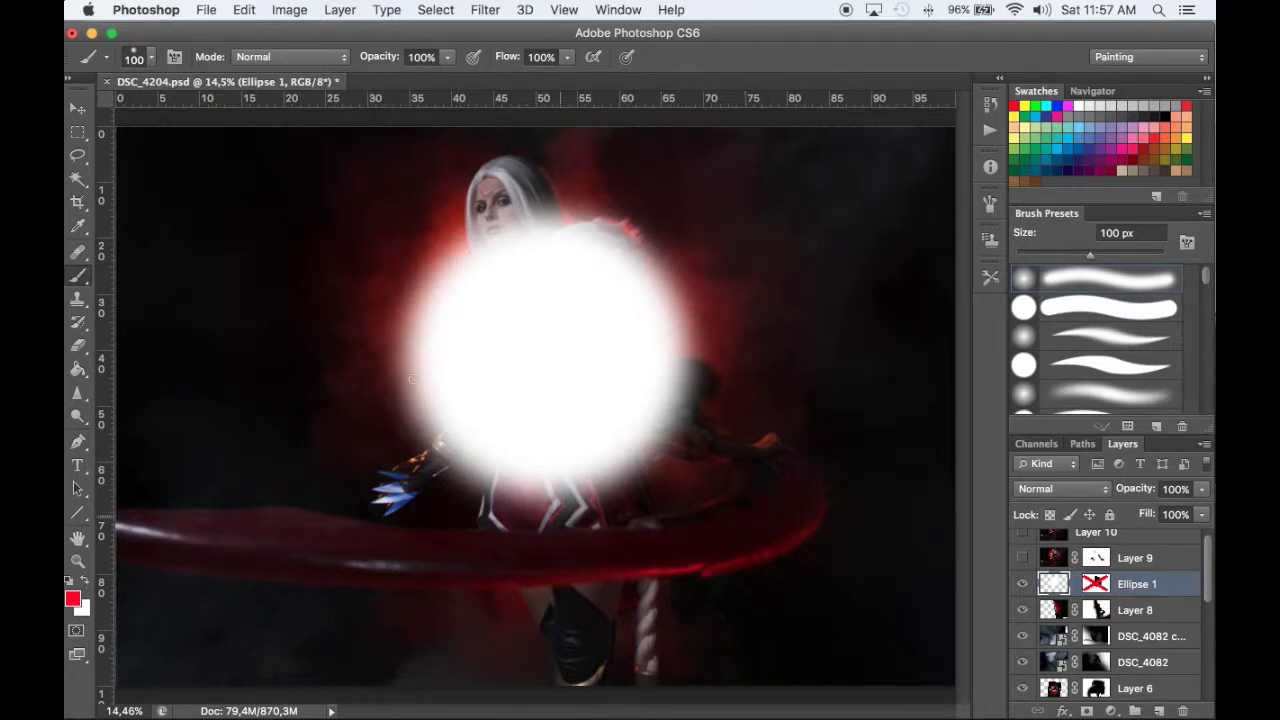
pyautogui.click(1056, 488)
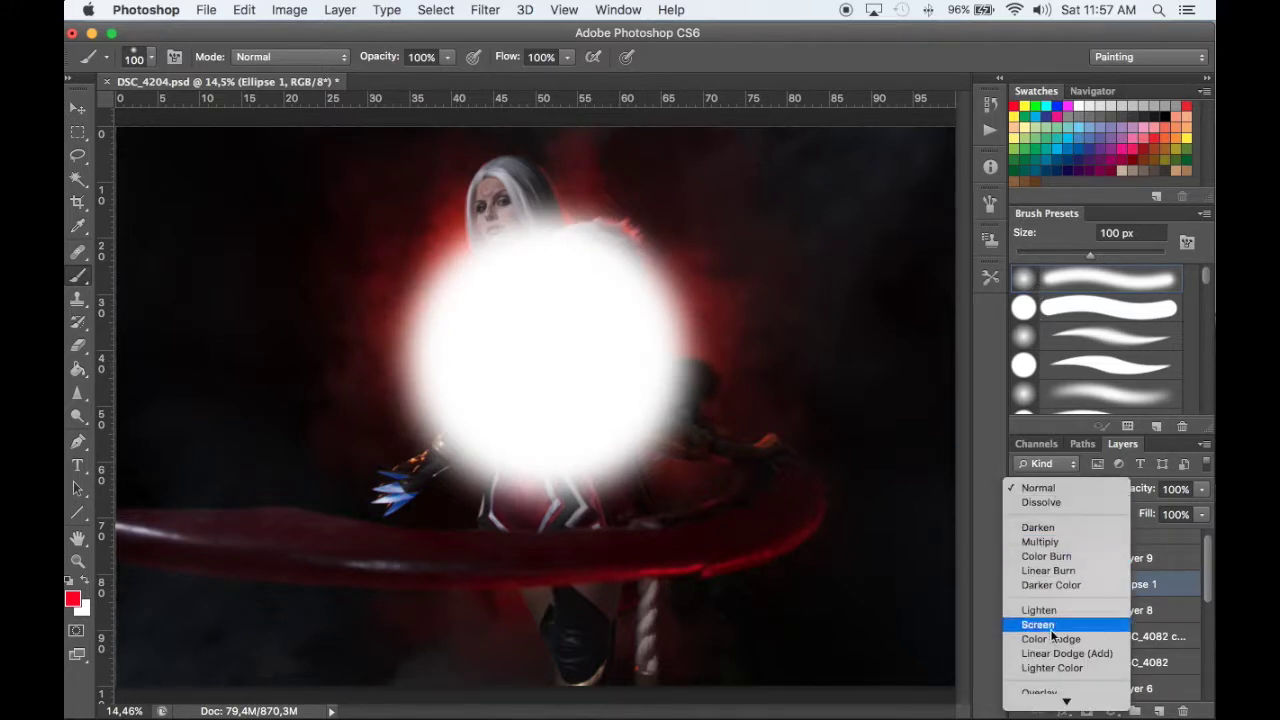
pyautogui.click(1048, 692)
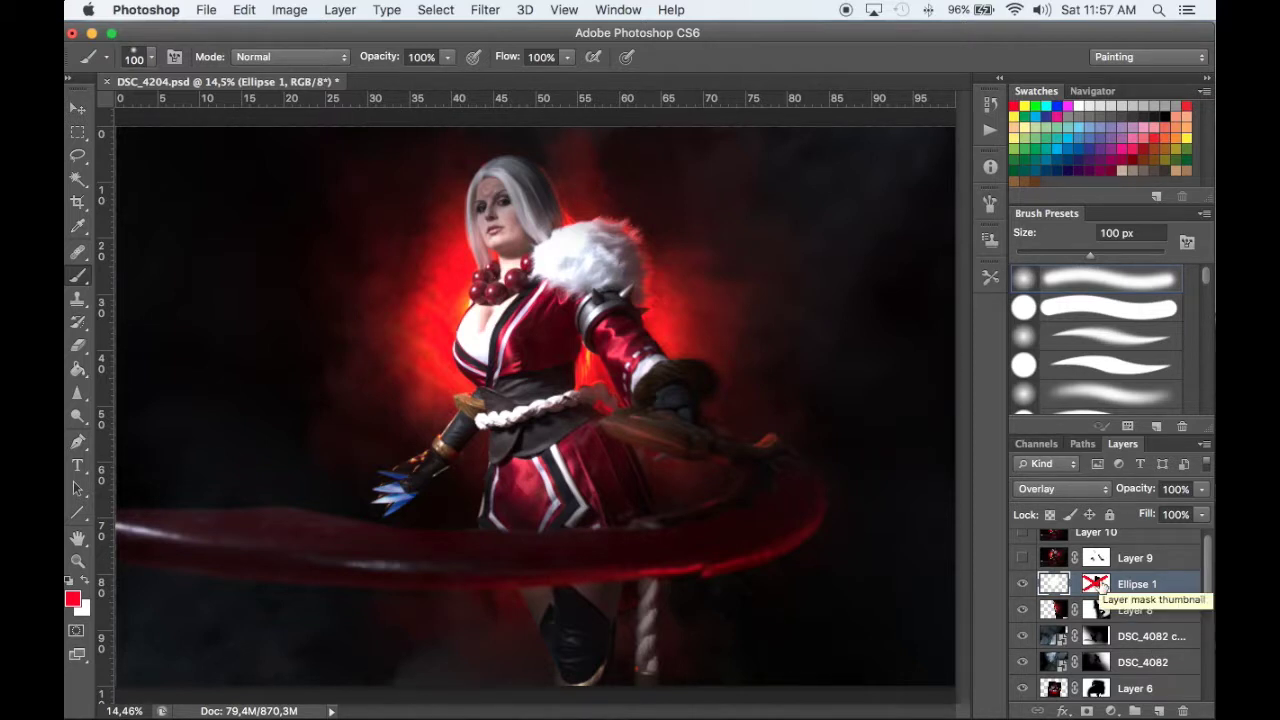
pyautogui.keyDown('shift'); pyautogui.click(1095, 584); pyautogui.keyUp('shift')
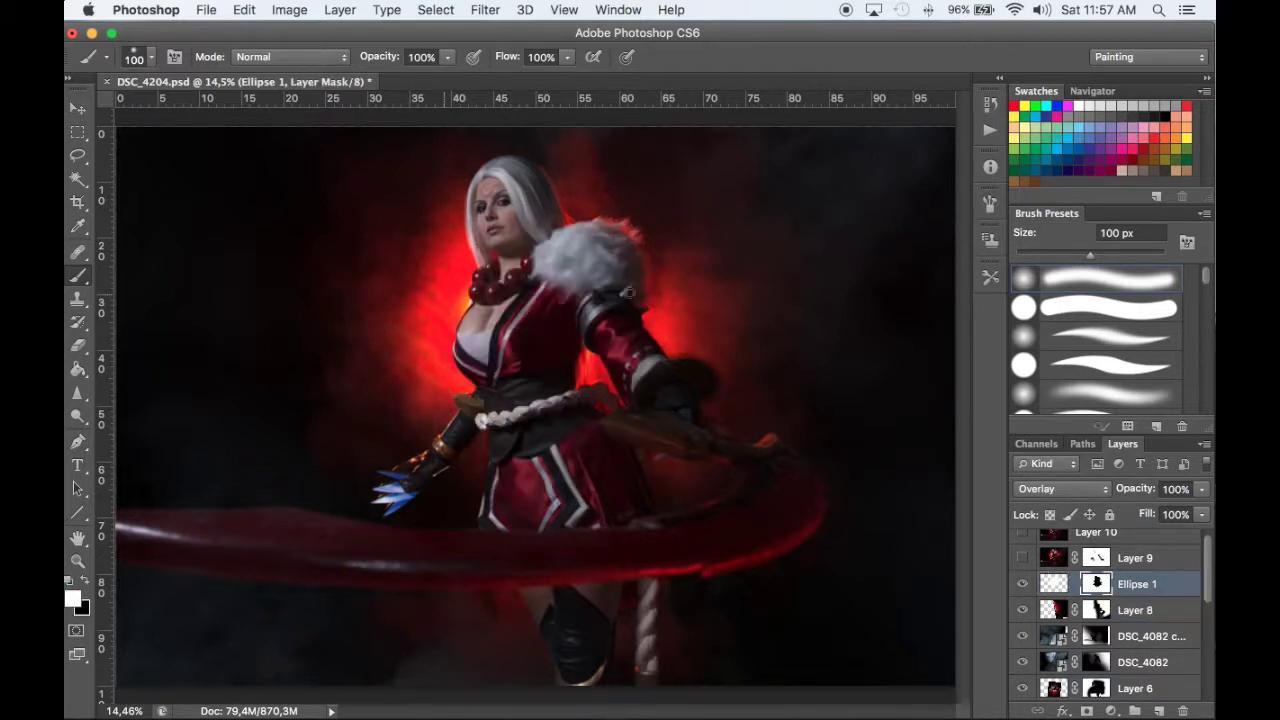
# Make Layer 9 visible above Ellipse 1, comparing the composite with and without it
pyautogui.scroll(1, 1128, 597)
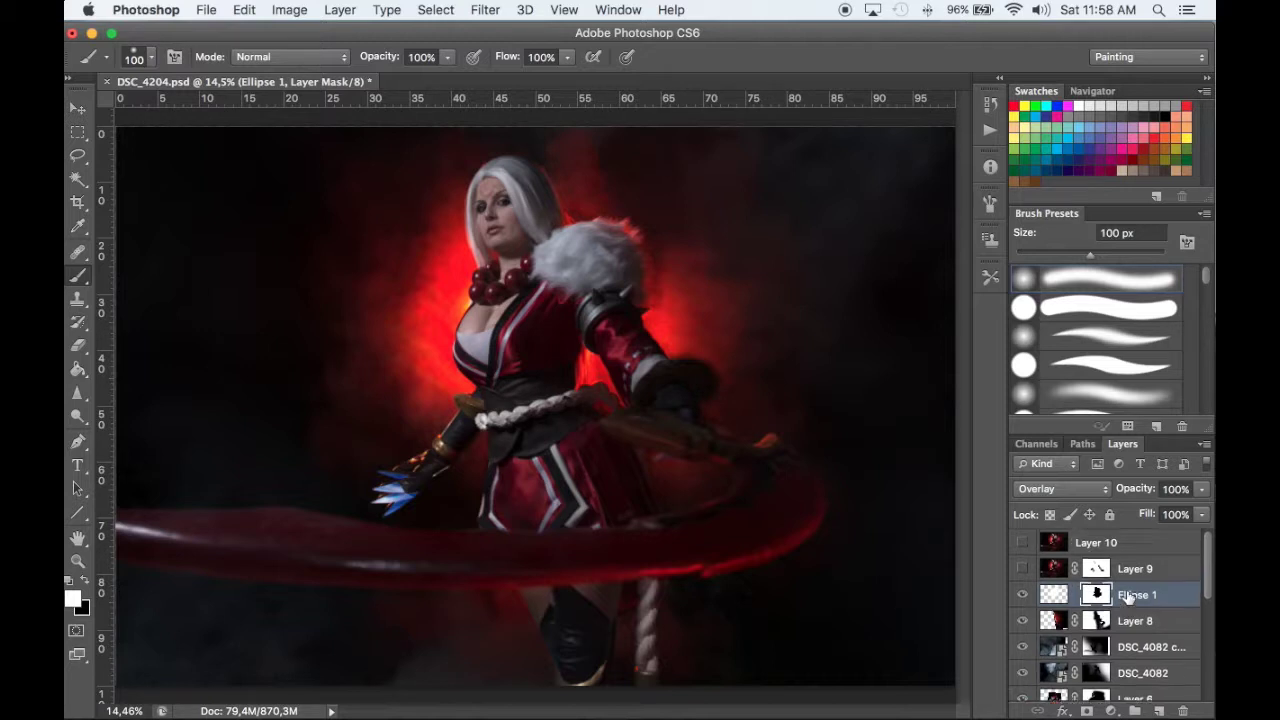
pyautogui.click(1022, 569)
pyautogui.click(1022, 570)
pyautogui.click(1022, 569)
pyautogui.click(1022, 569)
pyautogui.click(1022, 569)
pyautogui.click(1022, 570)
pyautogui.click(1022, 569)
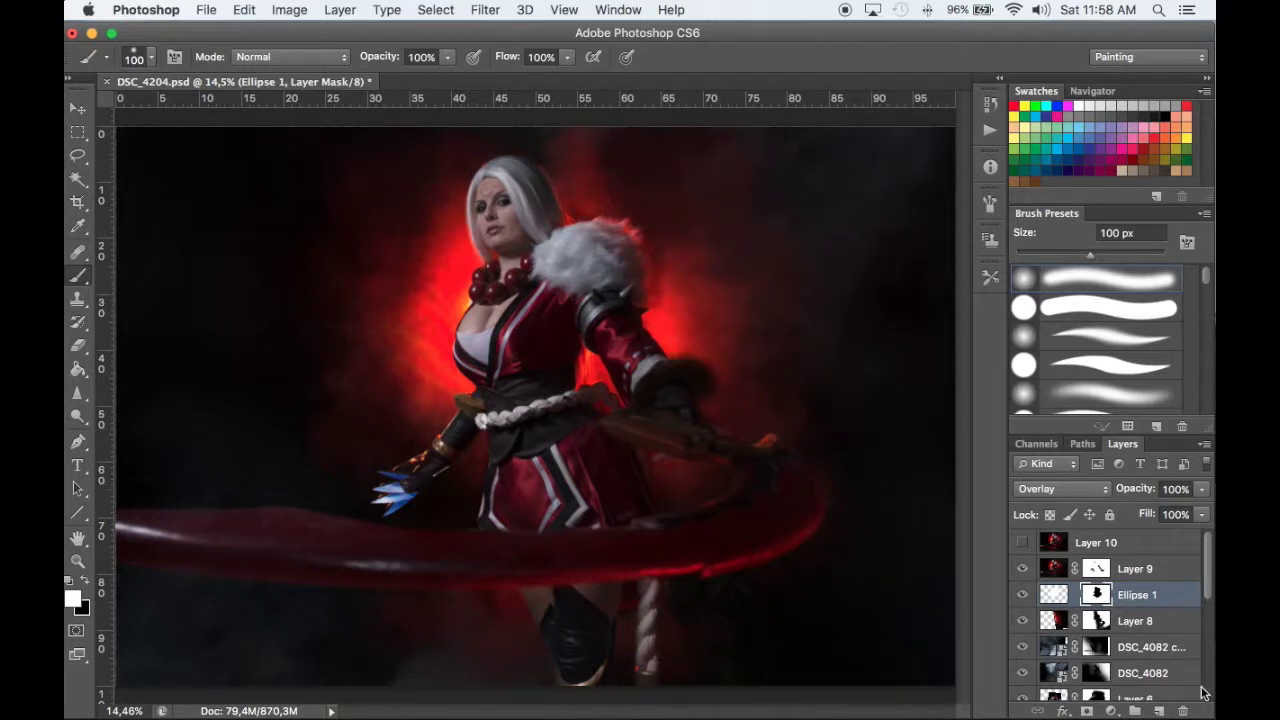
# Make the topmost Layer 10 visible, comparing the composite with and without it
pyautogui.scroll(-5, 1200, 646)
pyautogui.scroll(5, 1200, 646)
pyautogui.click(1022, 546)
pyautogui.click(1022, 546)
pyautogui.click(1022, 546)
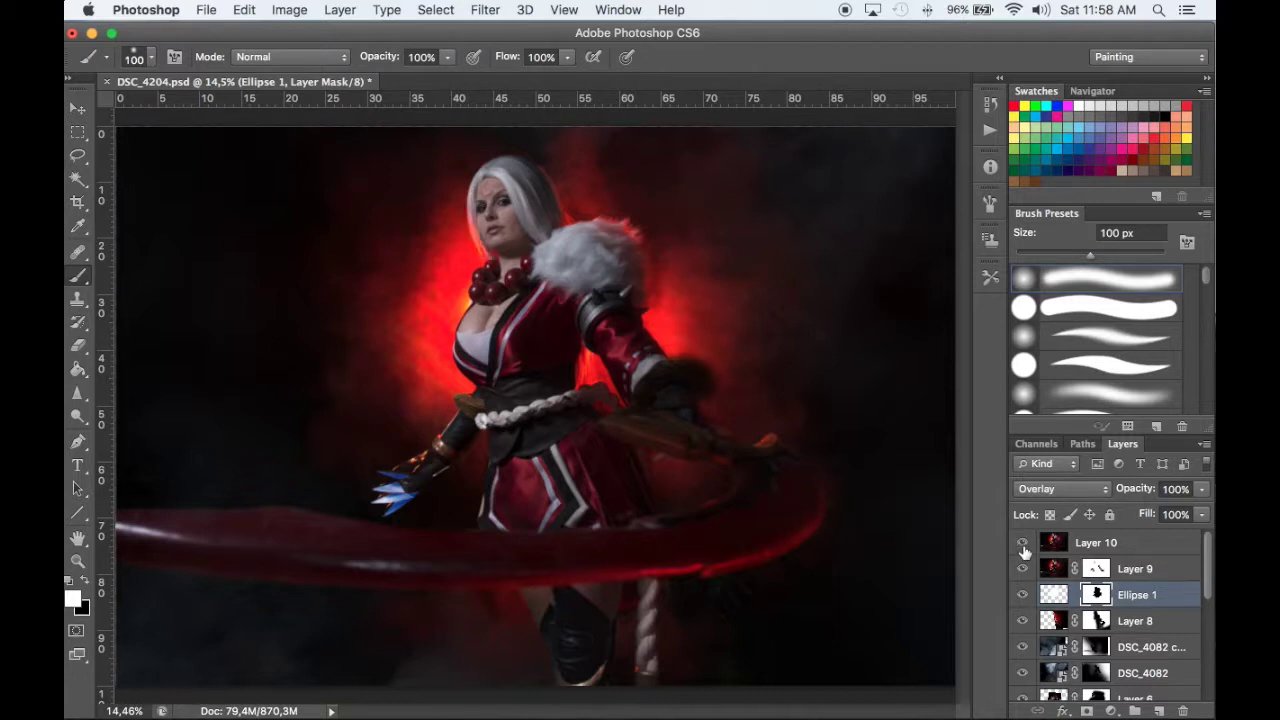
pyautogui.click(1022, 546)
pyautogui.click(1022, 546)
# Hide Layer 9, Layer 2 and Layer 2 copy, and toggle Layer 10 to compare it with the layers beneath
pyautogui.scroll(-5, 1045, 630)
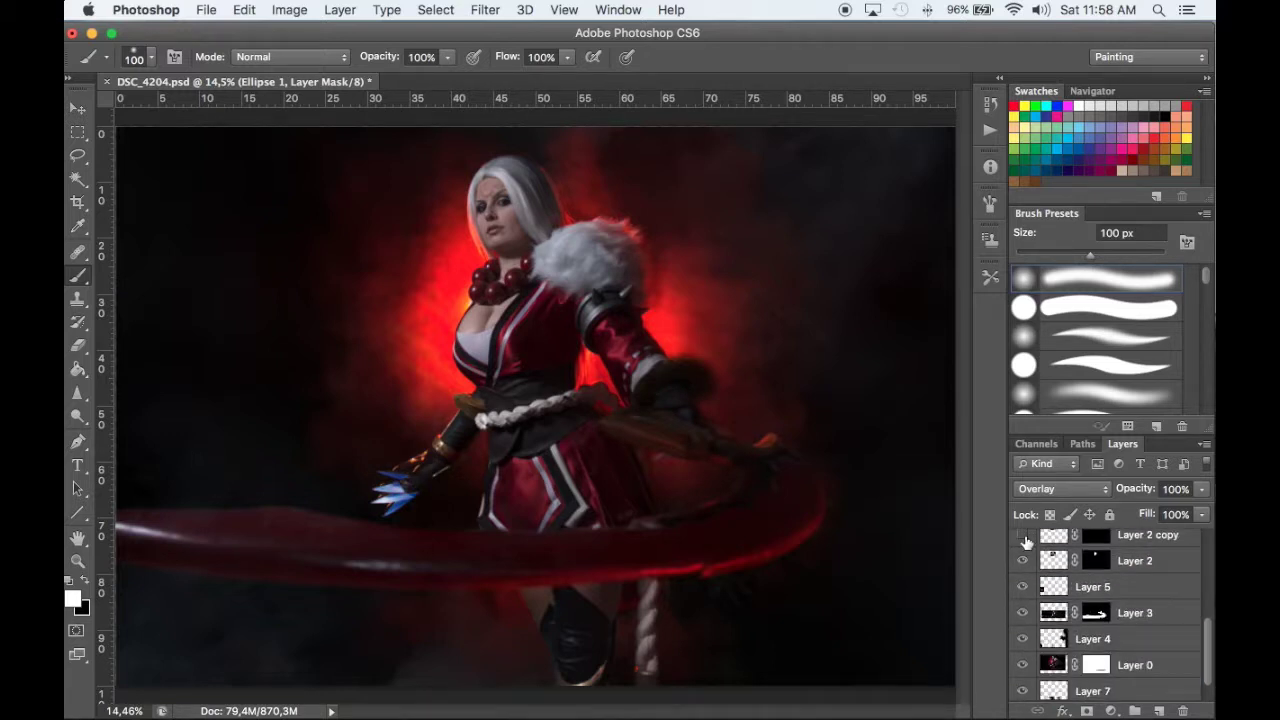
pyautogui.scroll(5, 1025, 550)
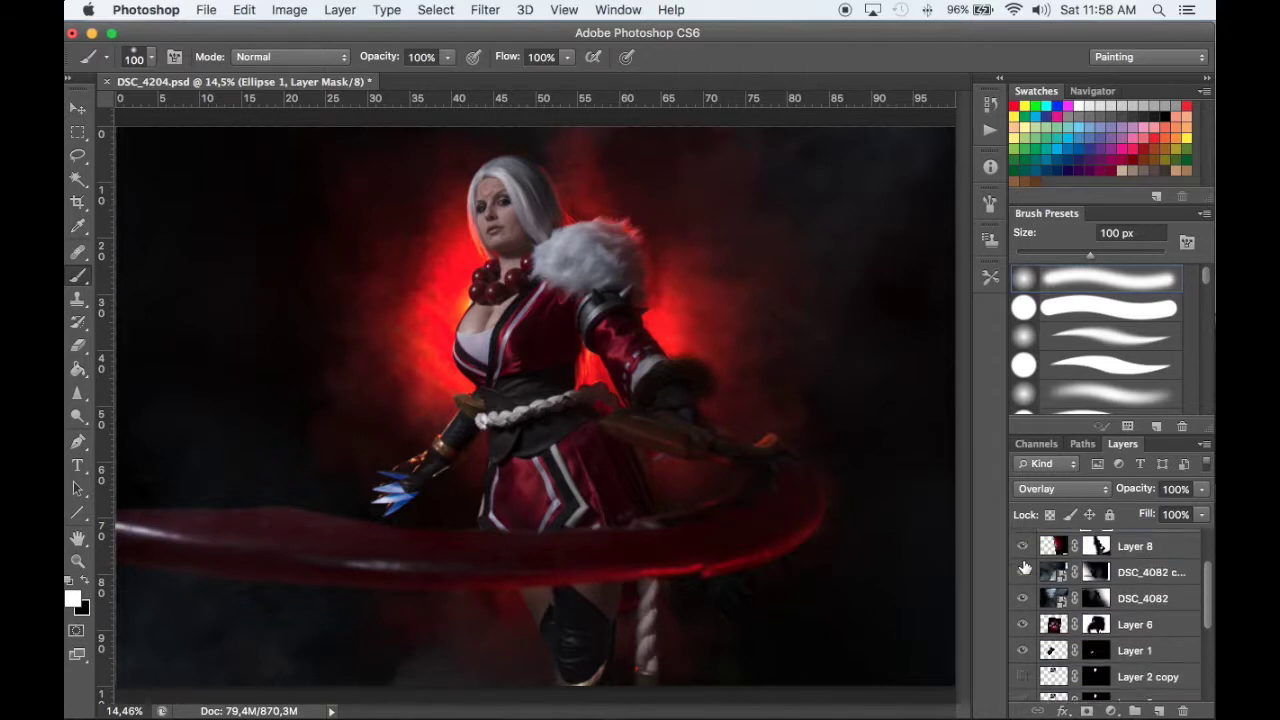
pyautogui.scroll(3, 1025, 567)
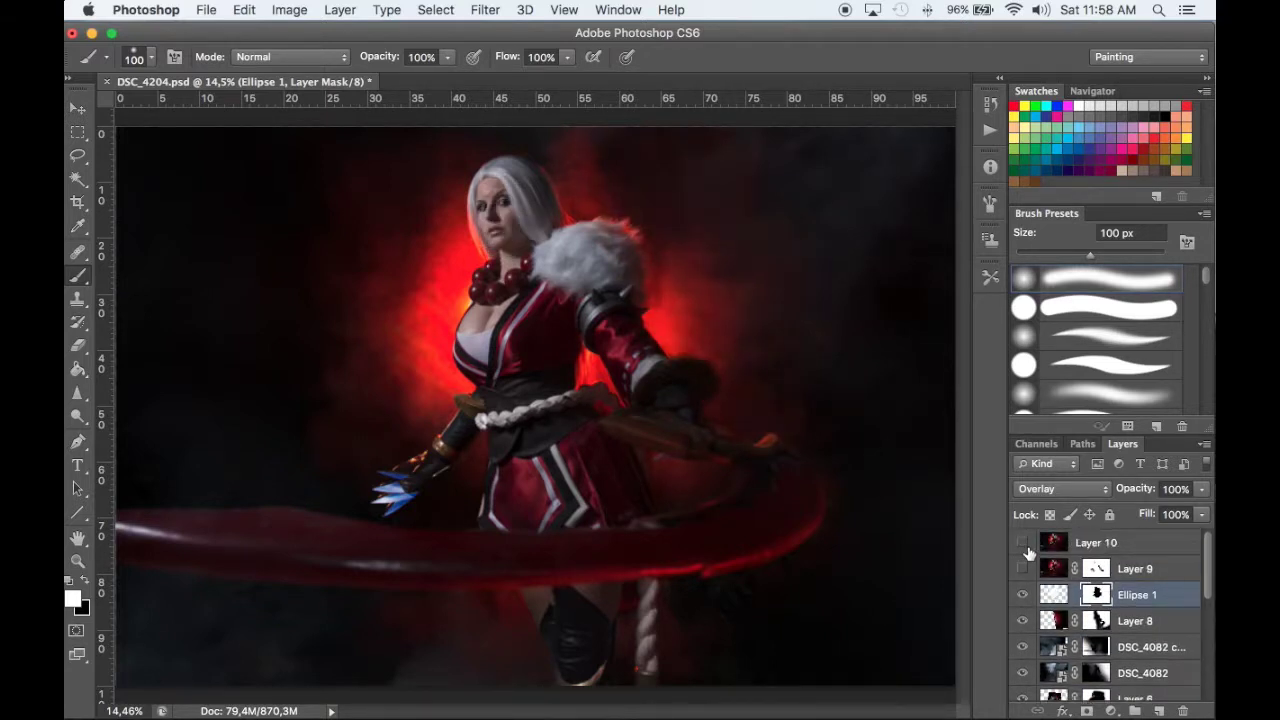
pyautogui.scroll(-5, 1025, 667)
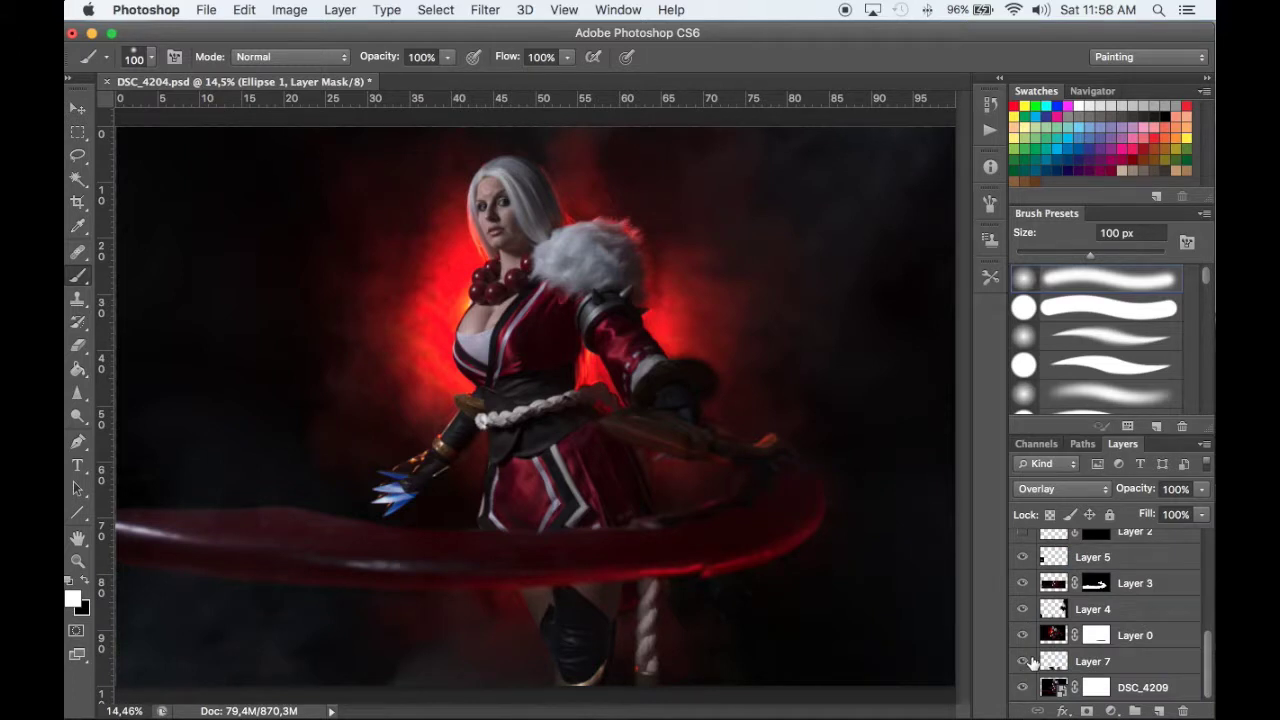
pyautogui.scroll(4, 1030, 660)
pyautogui.click(1023, 612)
pyautogui.scroll(5, 1023, 612)
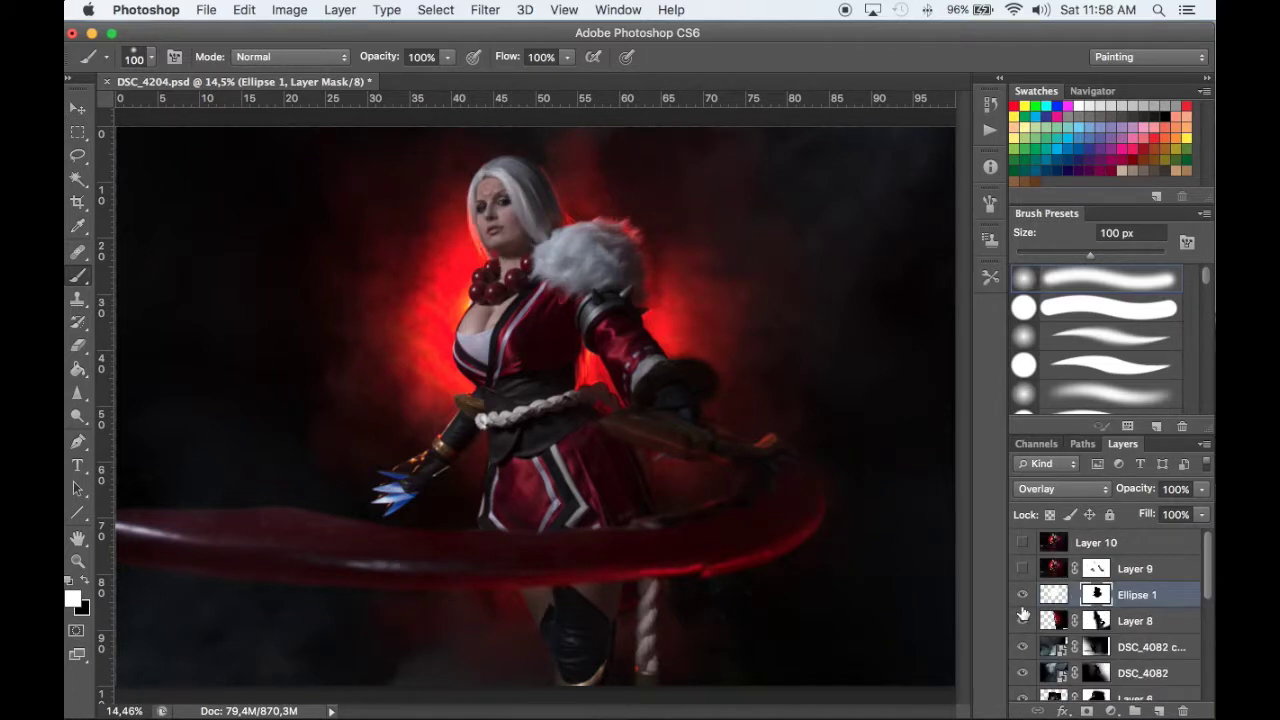
pyautogui.click(1022, 548)
pyautogui.click(1022, 543)
pyautogui.click(1022, 543)
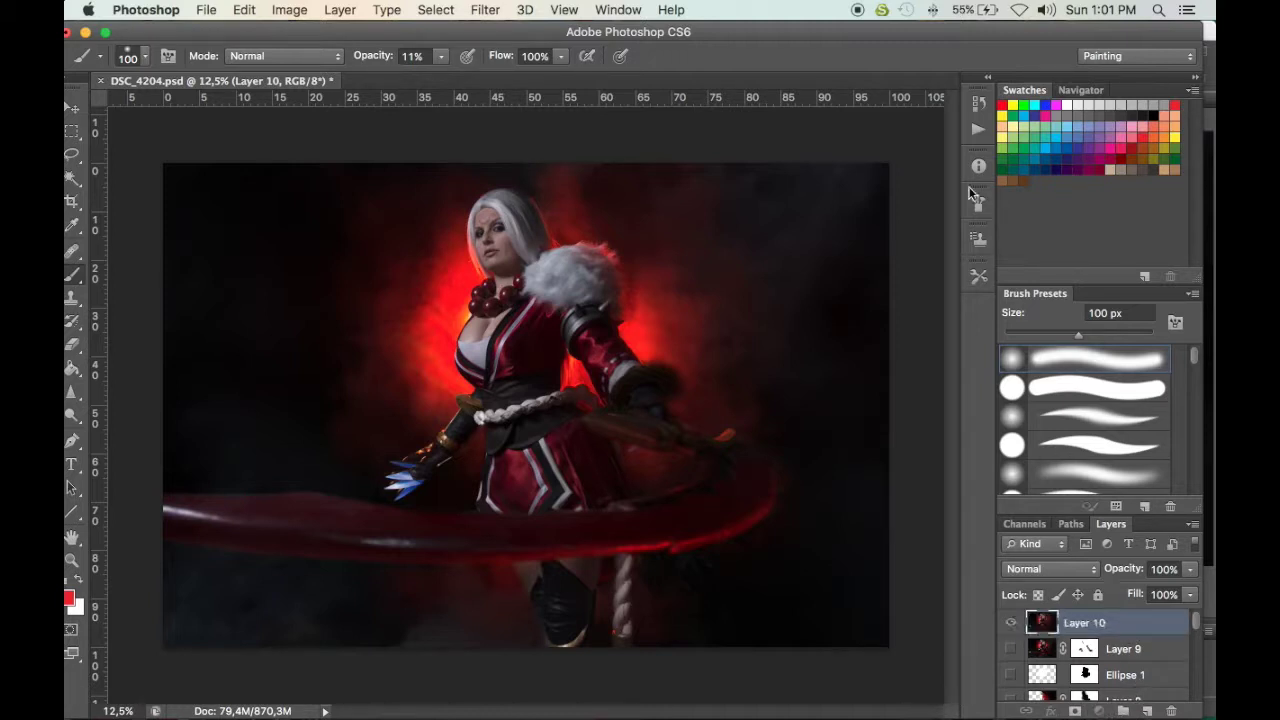
# Compare the image with and without Layer 10, leaving the layer visible
pyautogui.moveTo(946, 40); pyautogui.dragTo(960, 40)
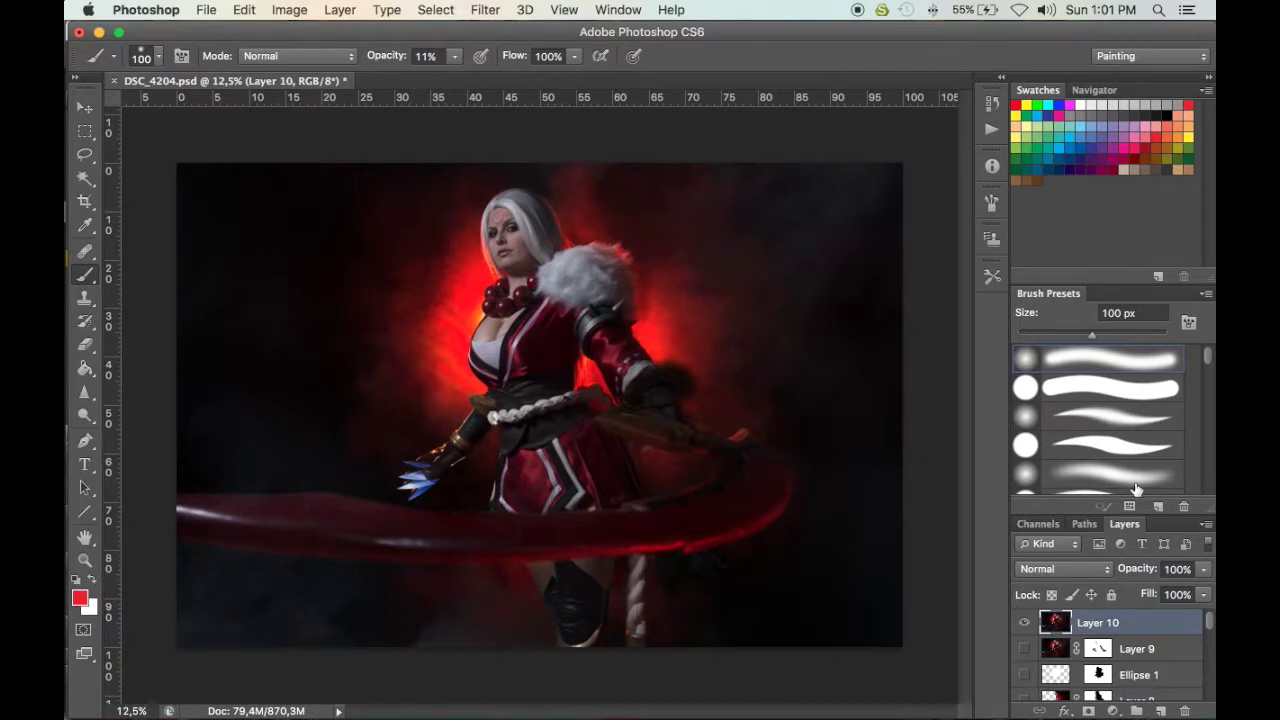
pyautogui.moveTo(1160, 625)
pyautogui.mouseDown()
pyautogui.moveTo(1162, 711)
pyautogui.moveTo(1160, 620)
pyautogui.mouseUp()
pyautogui.click(1024, 623)
pyautogui.click(1024, 623)
pyautogui.click(1024, 623)
pyautogui.click(1024, 623)
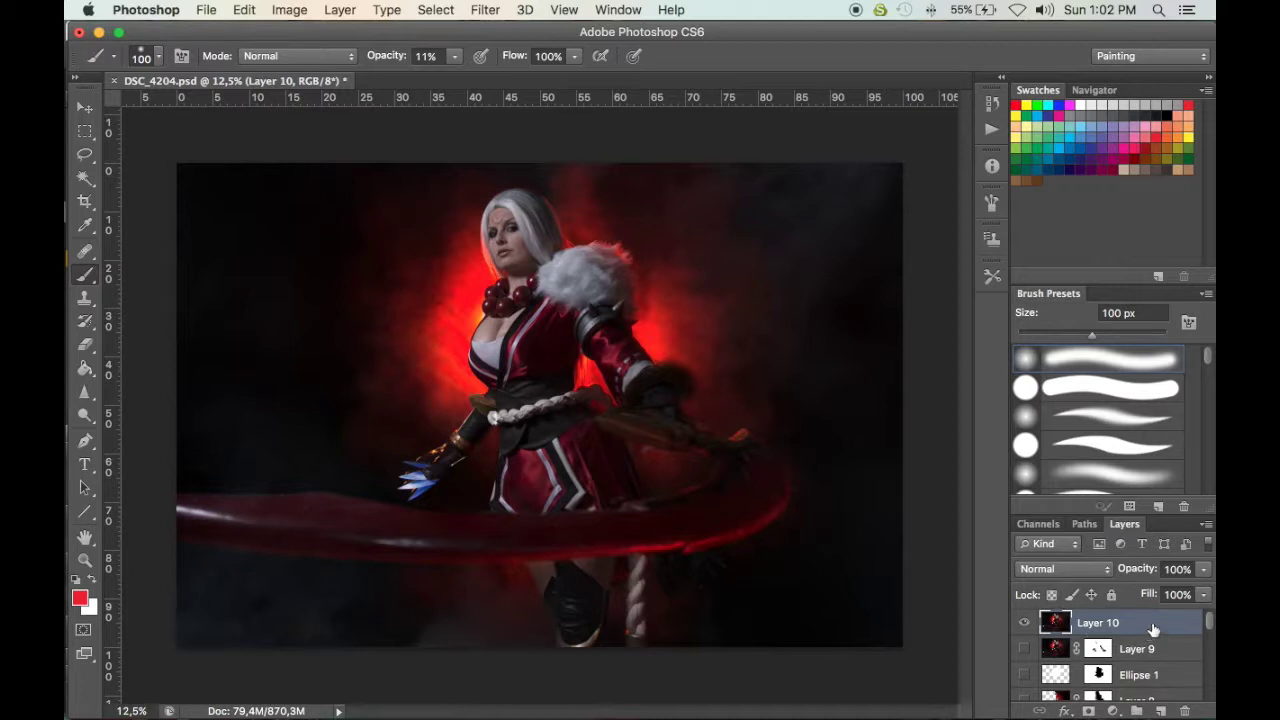
# Duplicate Layer 10, hide the copy and make the original Layer 10 active
pyautogui.moveTo(1158, 628); pyautogui.dragTo(1162, 709)
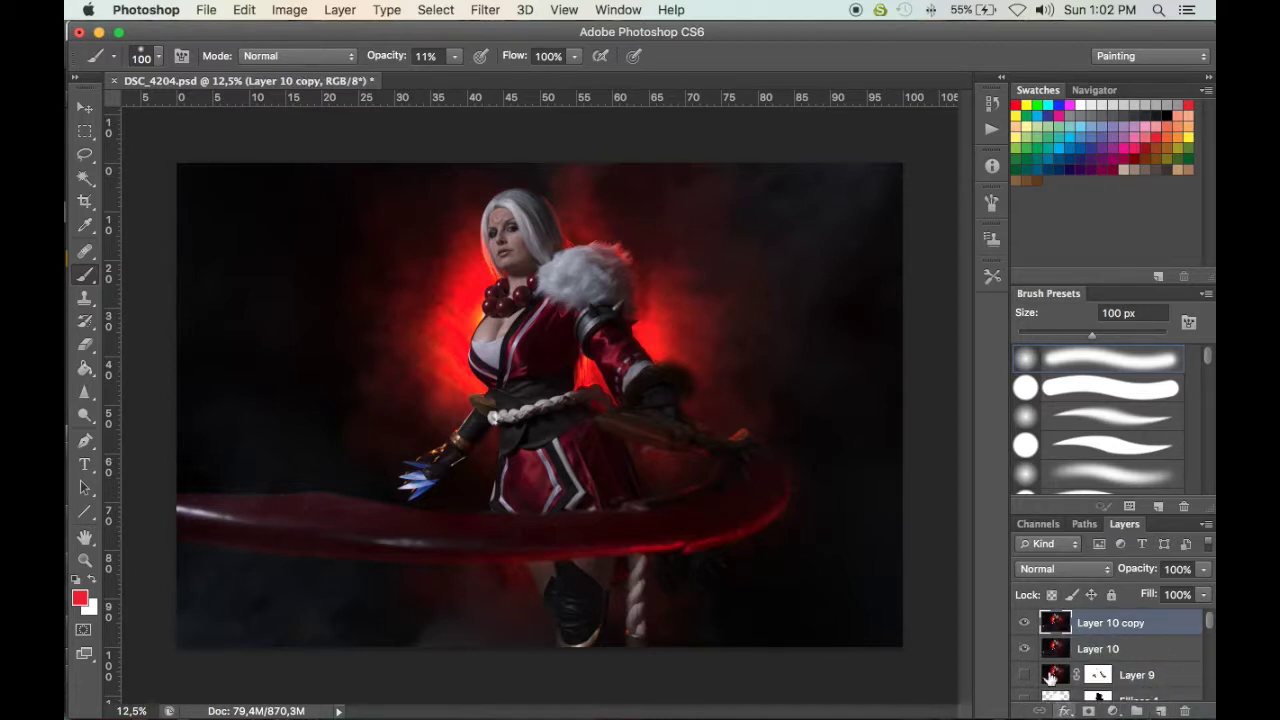
pyautogui.click(1025, 622)
pyautogui.click(1100, 652)
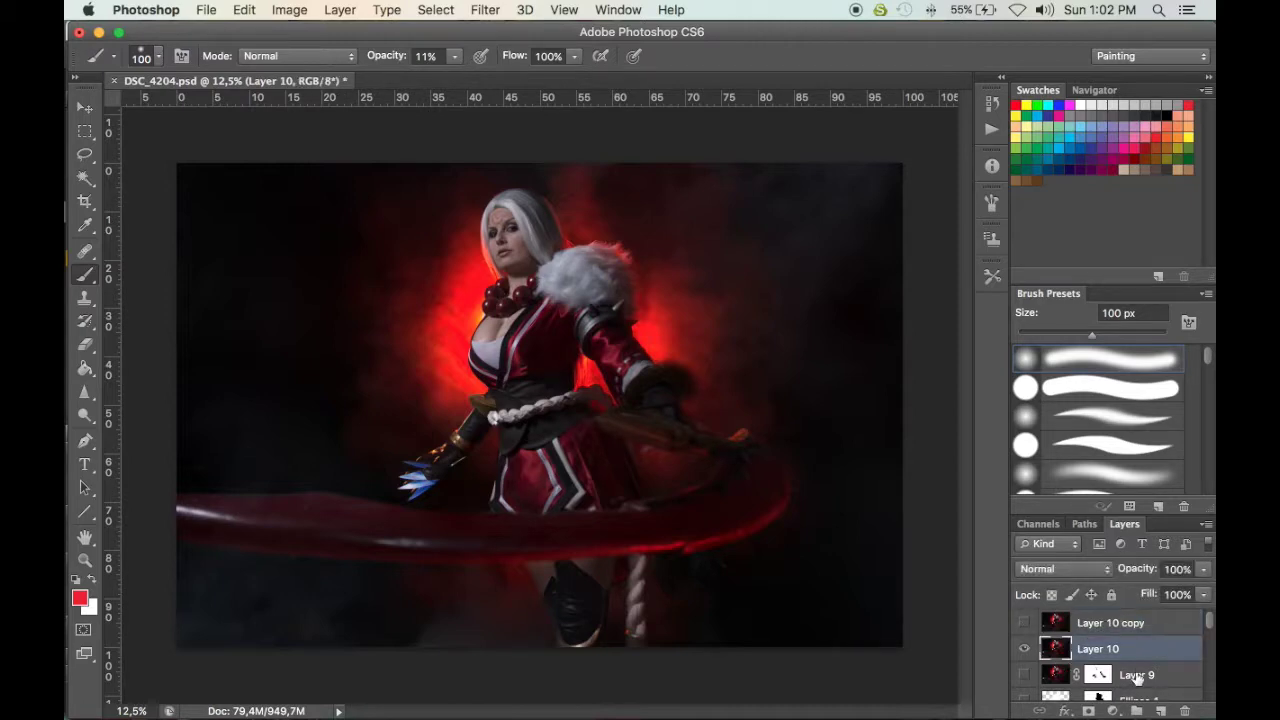
# Apply a Gaussian Blur with a 2,8-pixel radius to Layer 10, judging the face with the preview on and off
pyautogui.press('super+equal')
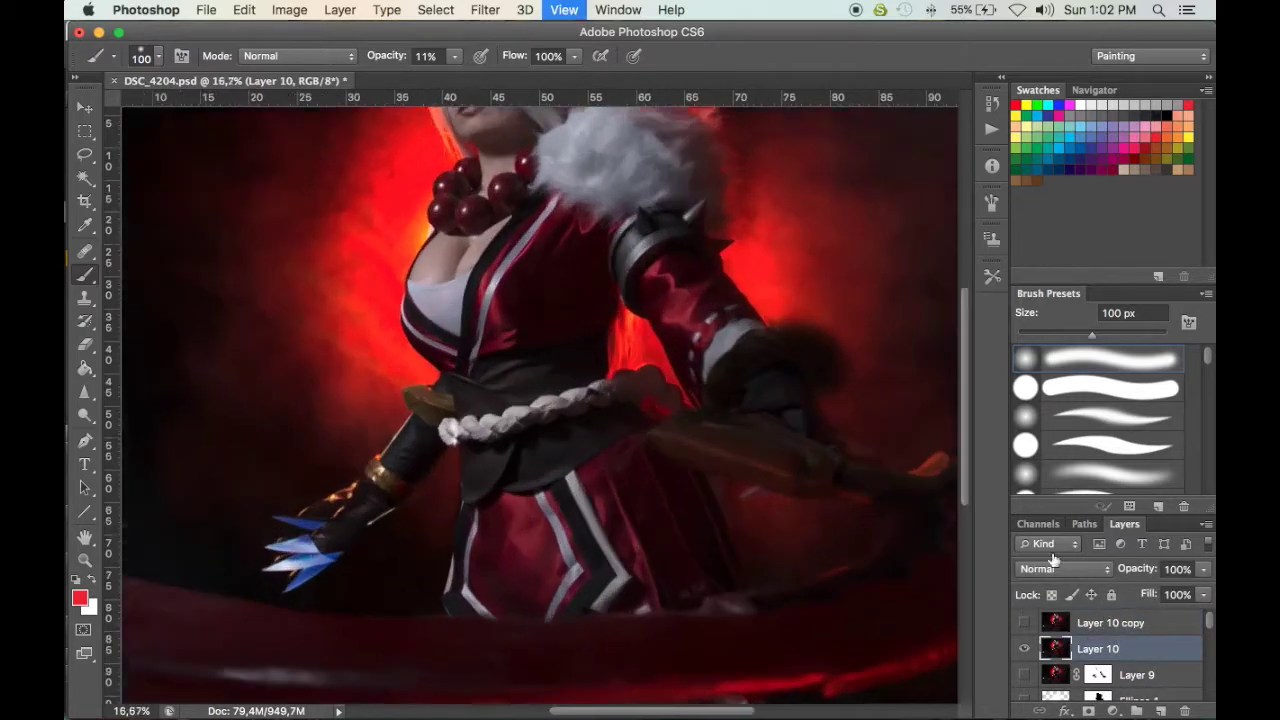
pyautogui.press('super+equal')
pyautogui.press('super+equal')
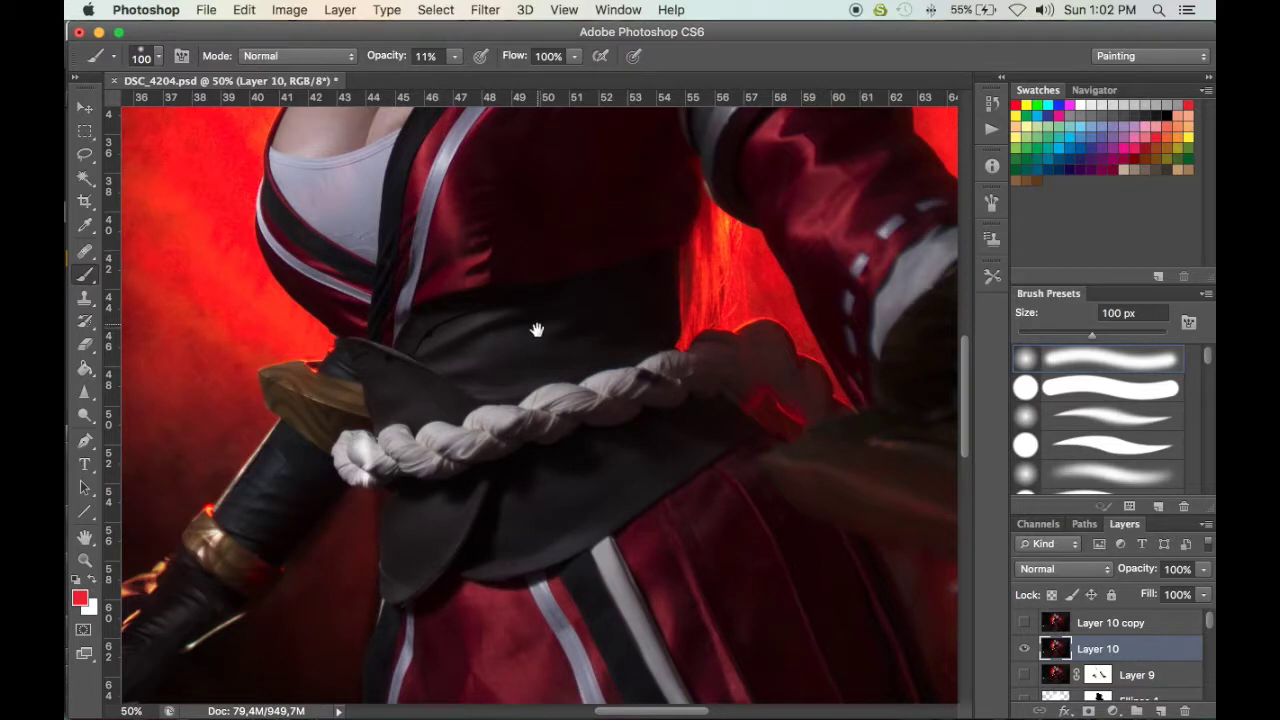
pyautogui.moveTo(537, 329); pyautogui.dragTo(545, 547)
pyautogui.moveTo(490, 130); pyautogui.dragTo(553, 428)
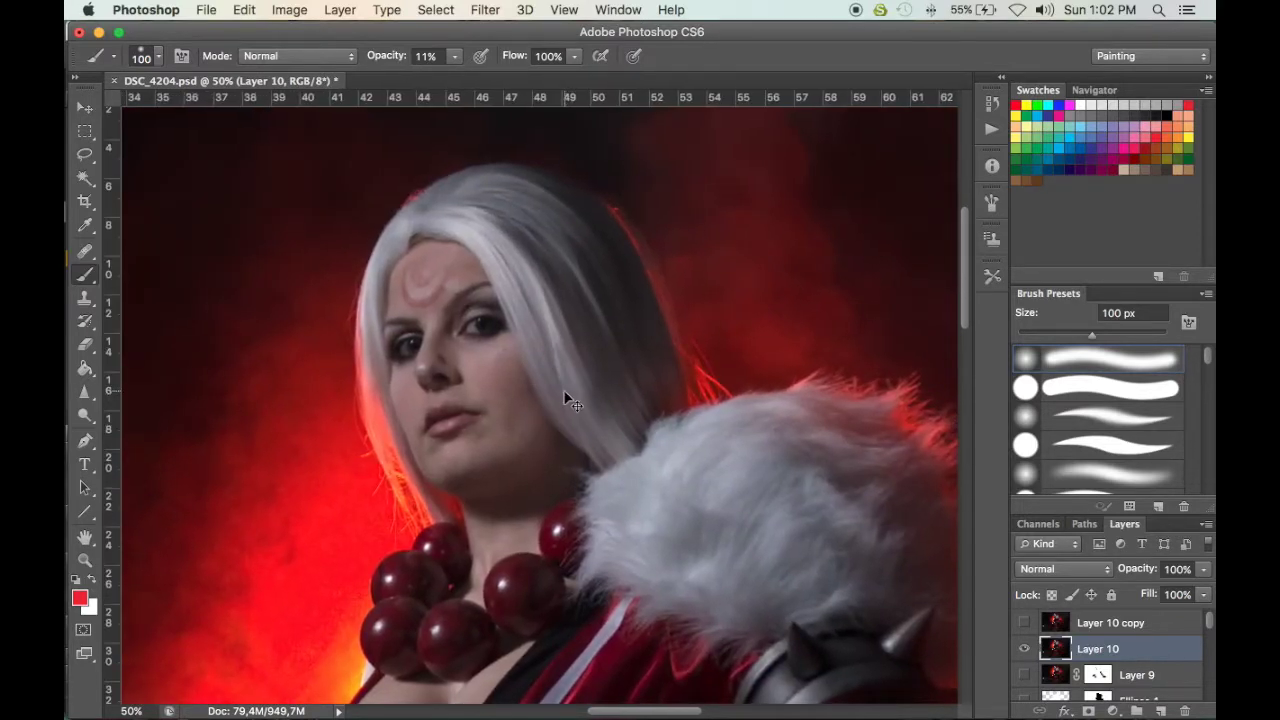
pyautogui.press('super+equal')
pyautogui.press('super+equal')
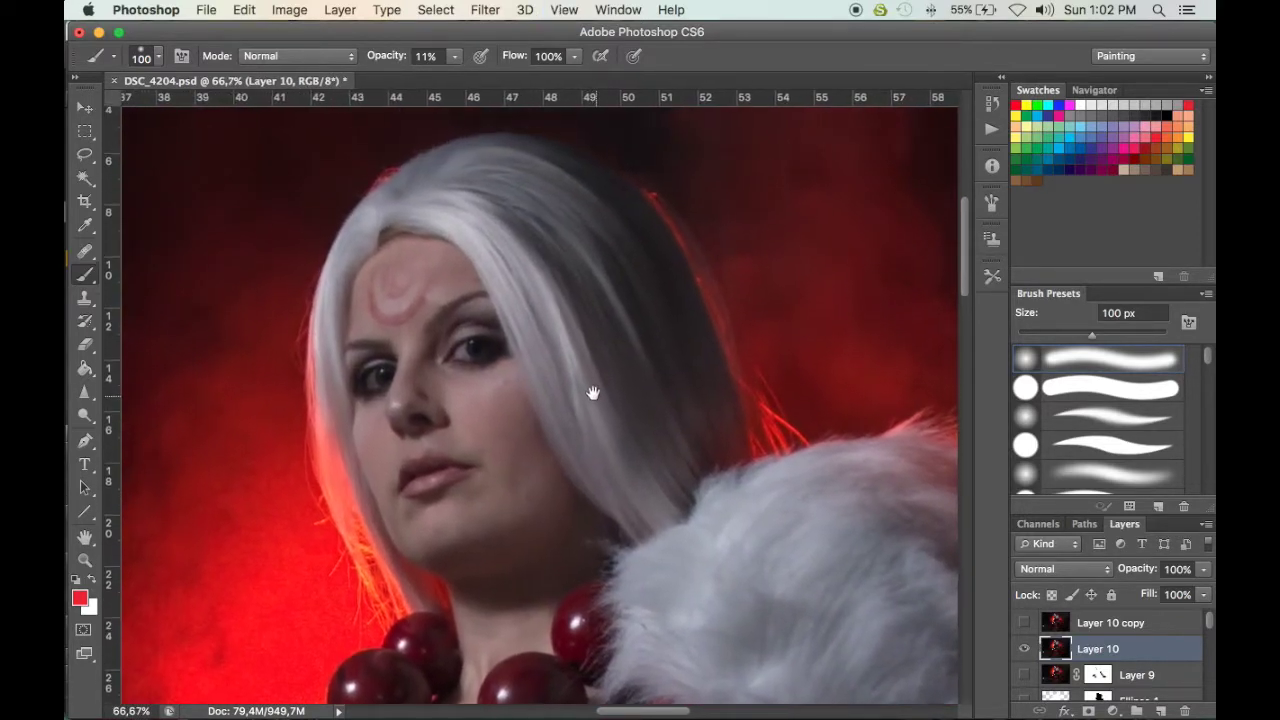
pyautogui.click(485, 10)
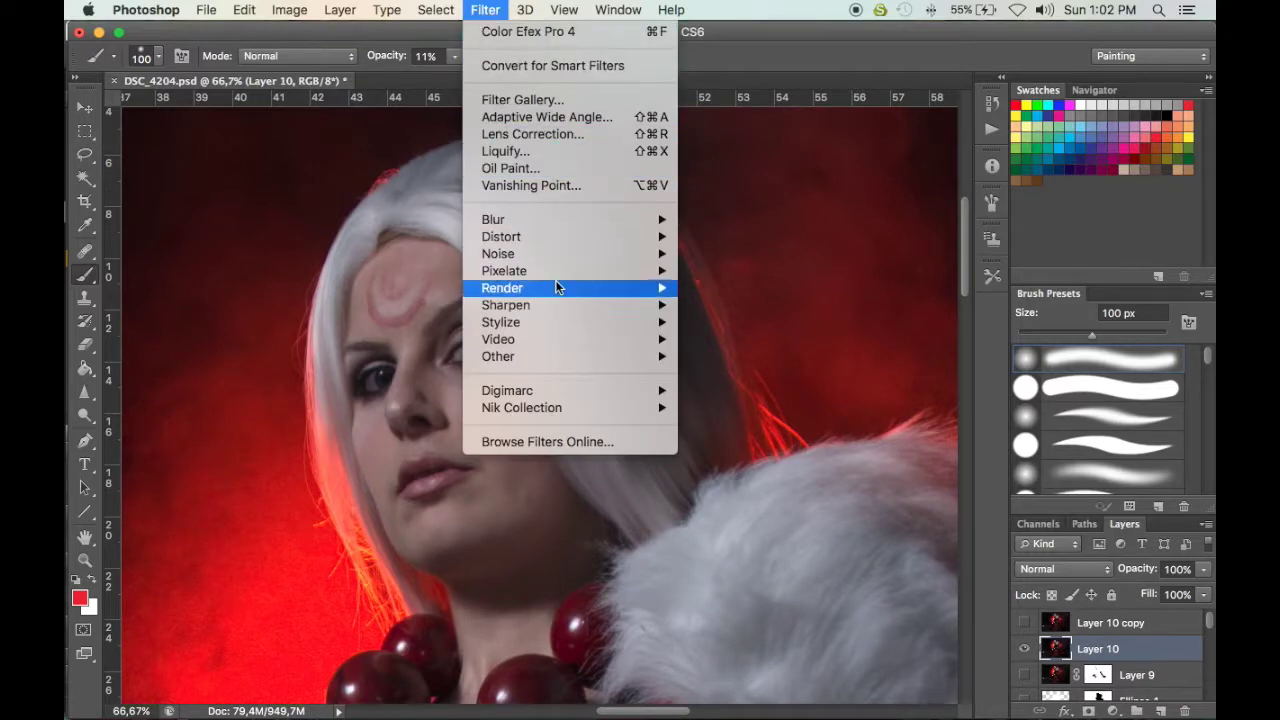
pyautogui.moveTo(571, 226)
pyautogui.click(741, 356)
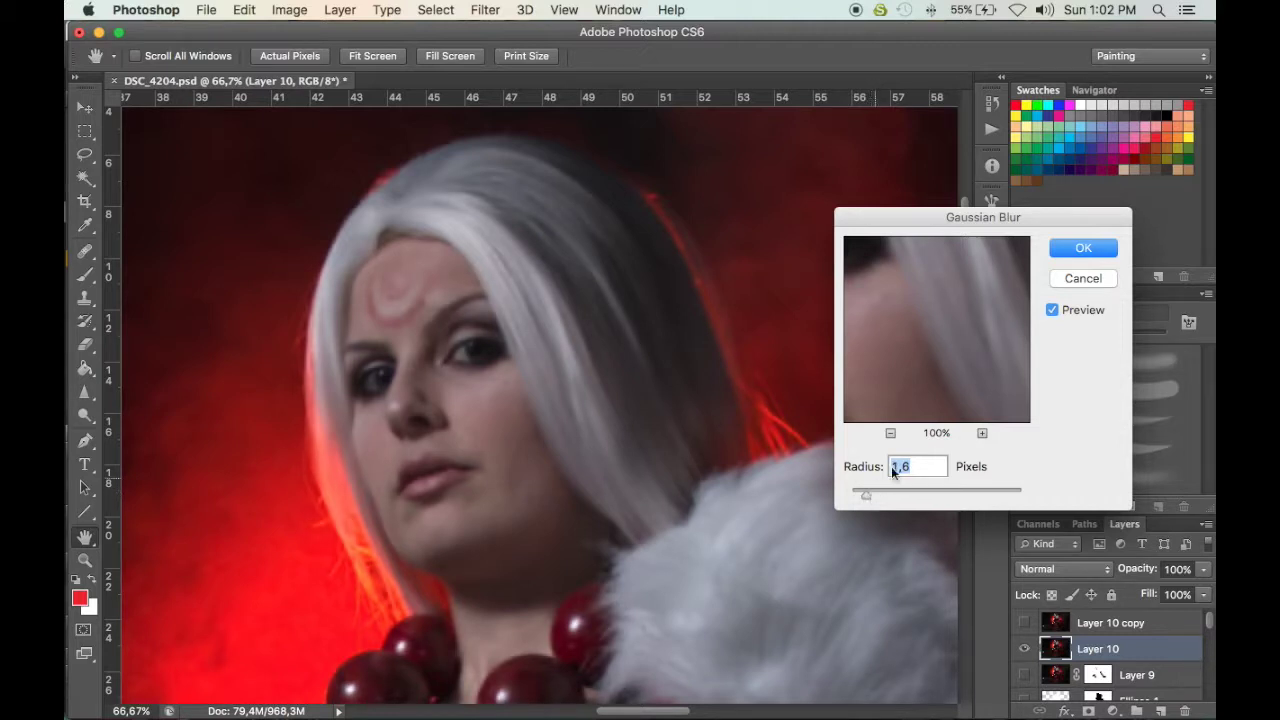
pyautogui.click(1053, 311)
pyautogui.click(1054, 315)
pyautogui.click(1052, 311)
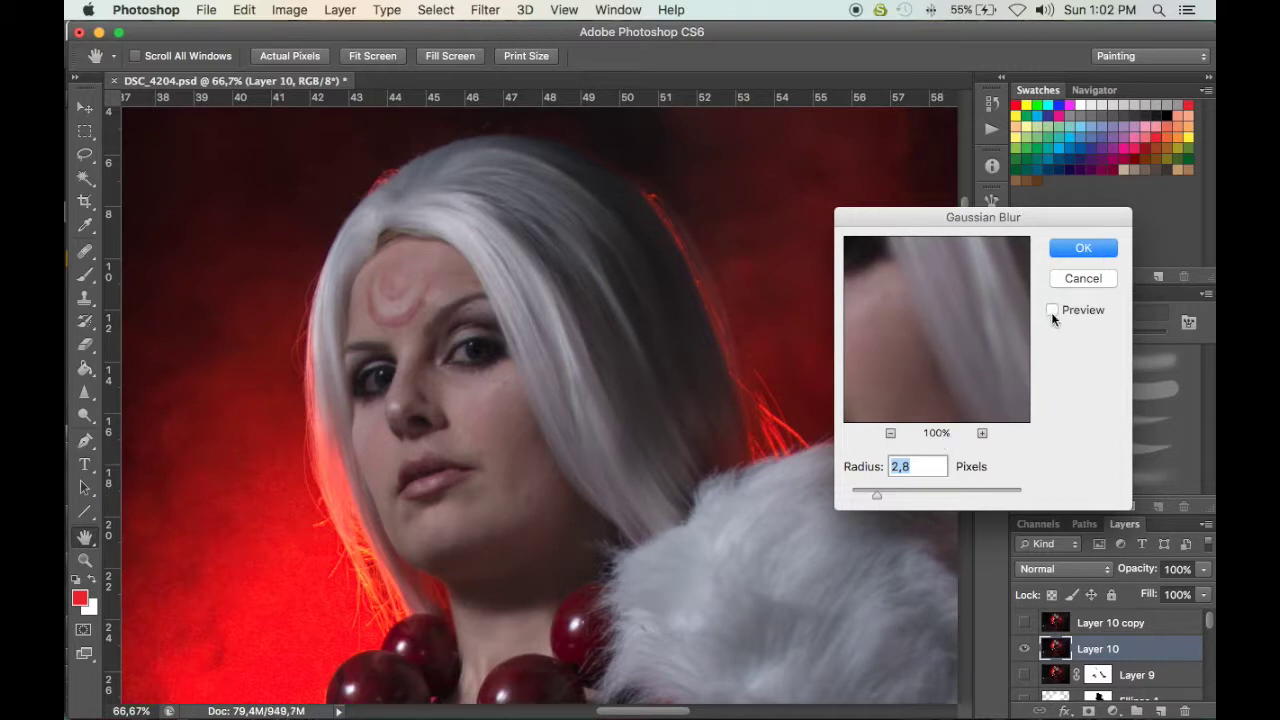
pyautogui.click(1084, 250)
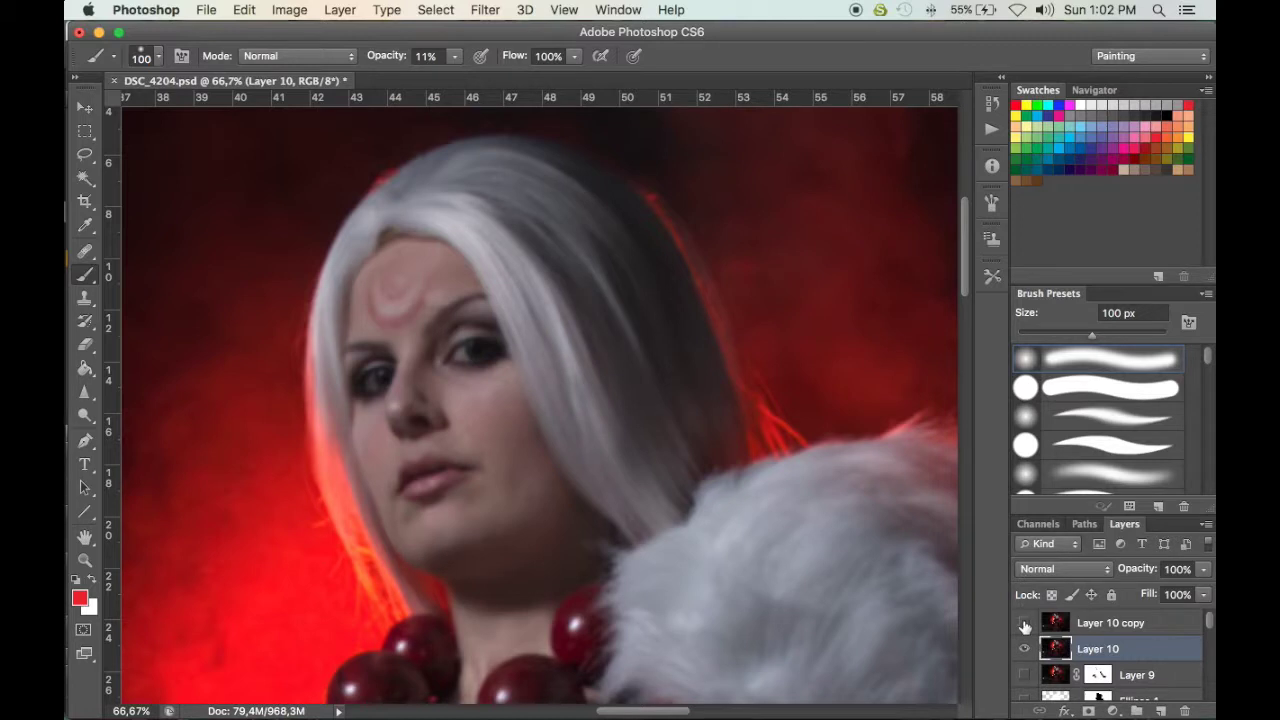
# Show Layer 10 copy and use Apply Image on it with Layer 10 as source, Subtract blending, scale 2 and offset 128
pyautogui.click(1024, 623)
pyautogui.click(1152, 621)
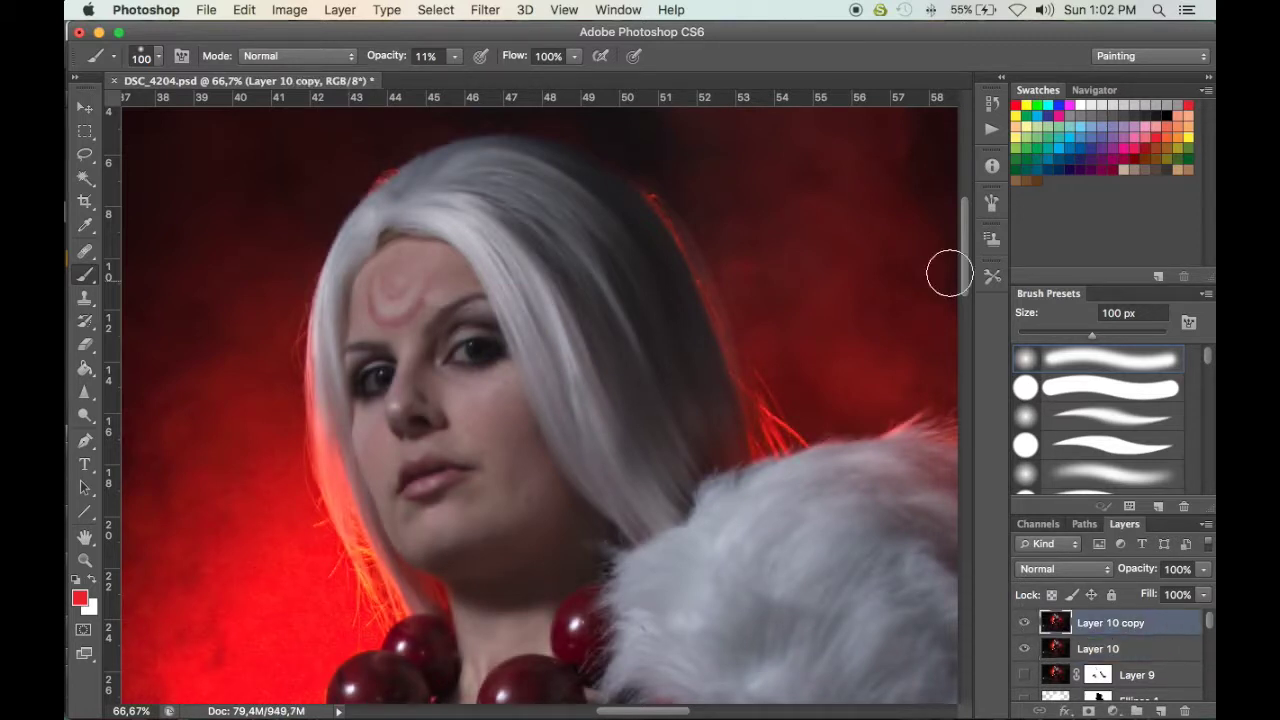
pyautogui.click(335, 9)
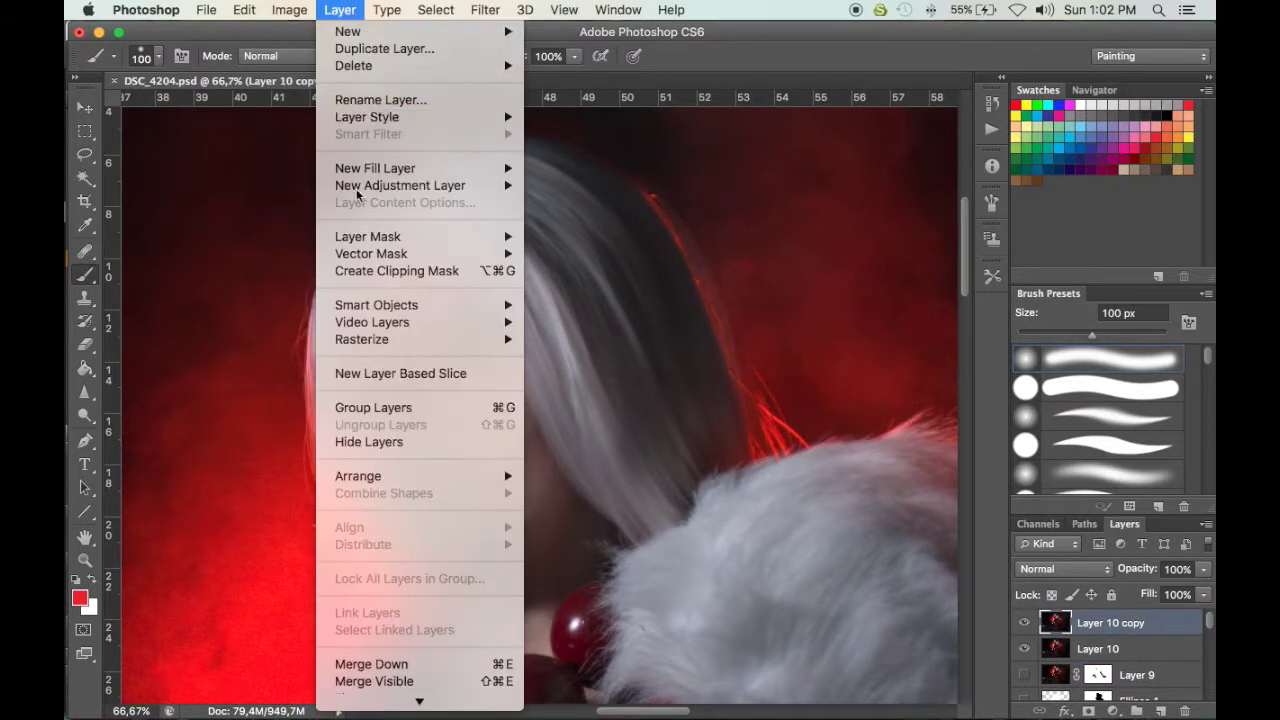
pyautogui.moveTo(295, 10)
pyautogui.click(336, 309)
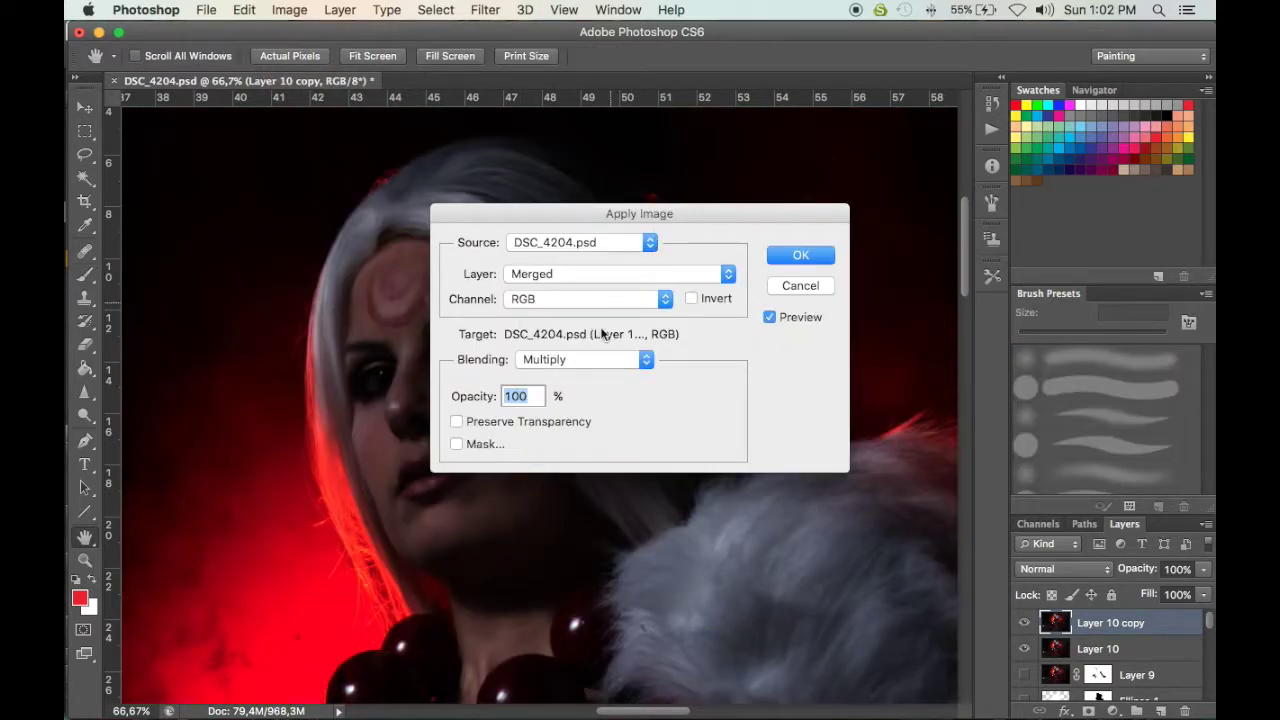
pyautogui.click(584, 365)
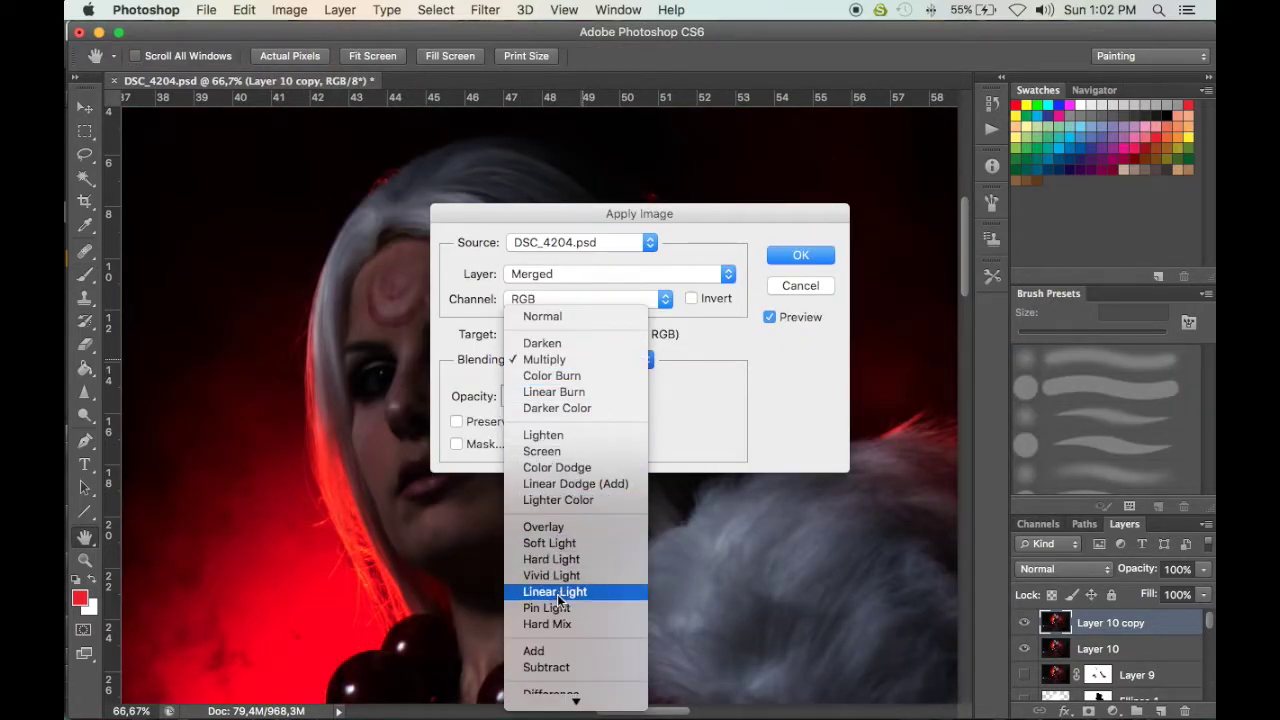
pyautogui.click(550, 668)
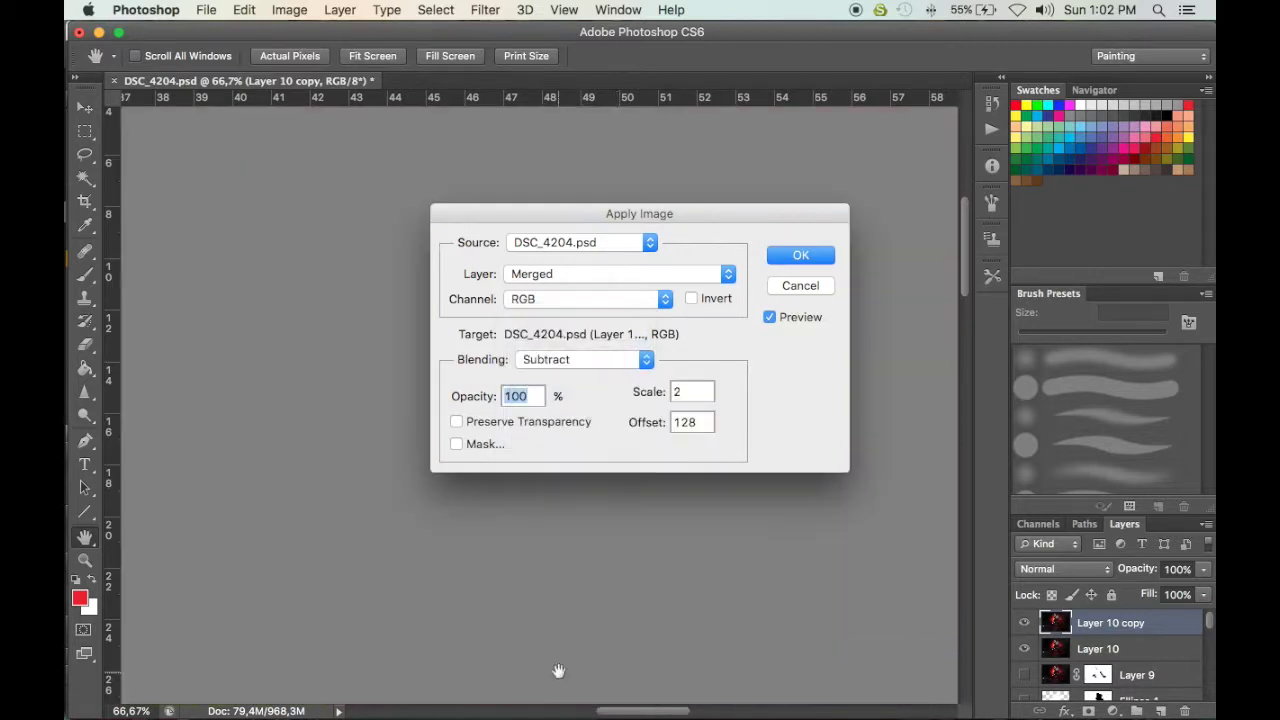
pyautogui.click(577, 280)
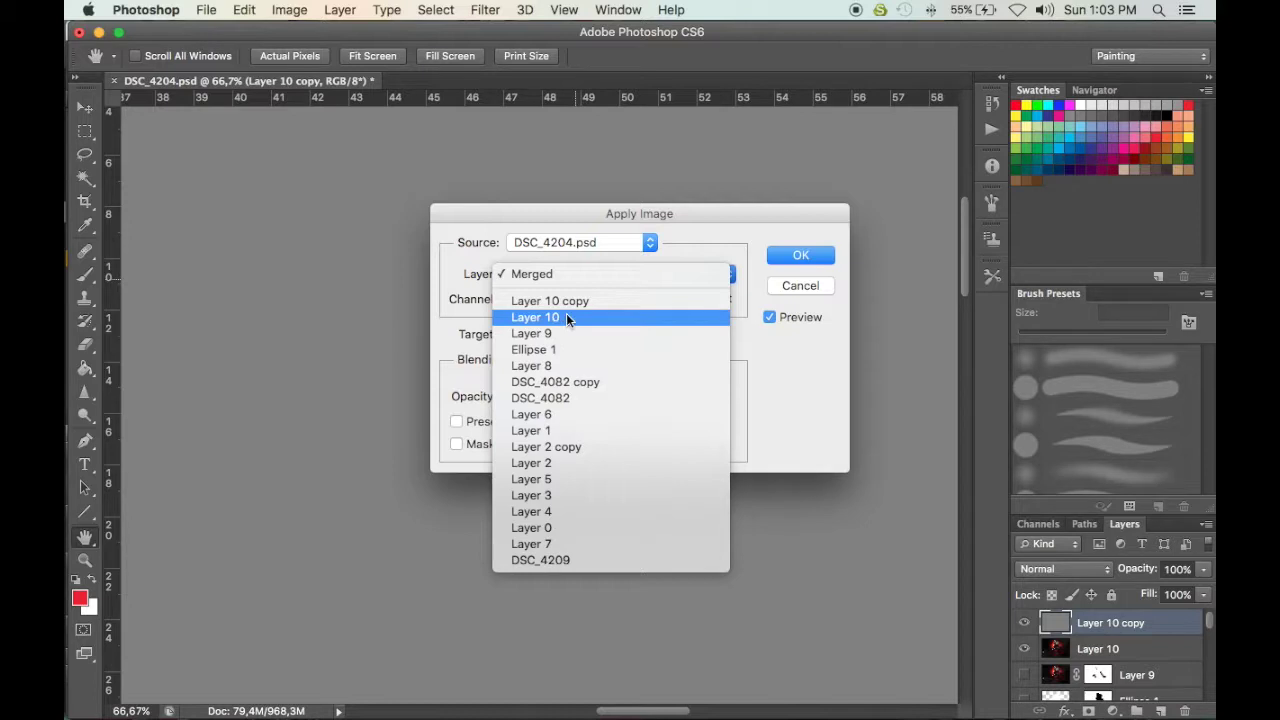
pyautogui.click(565, 316)
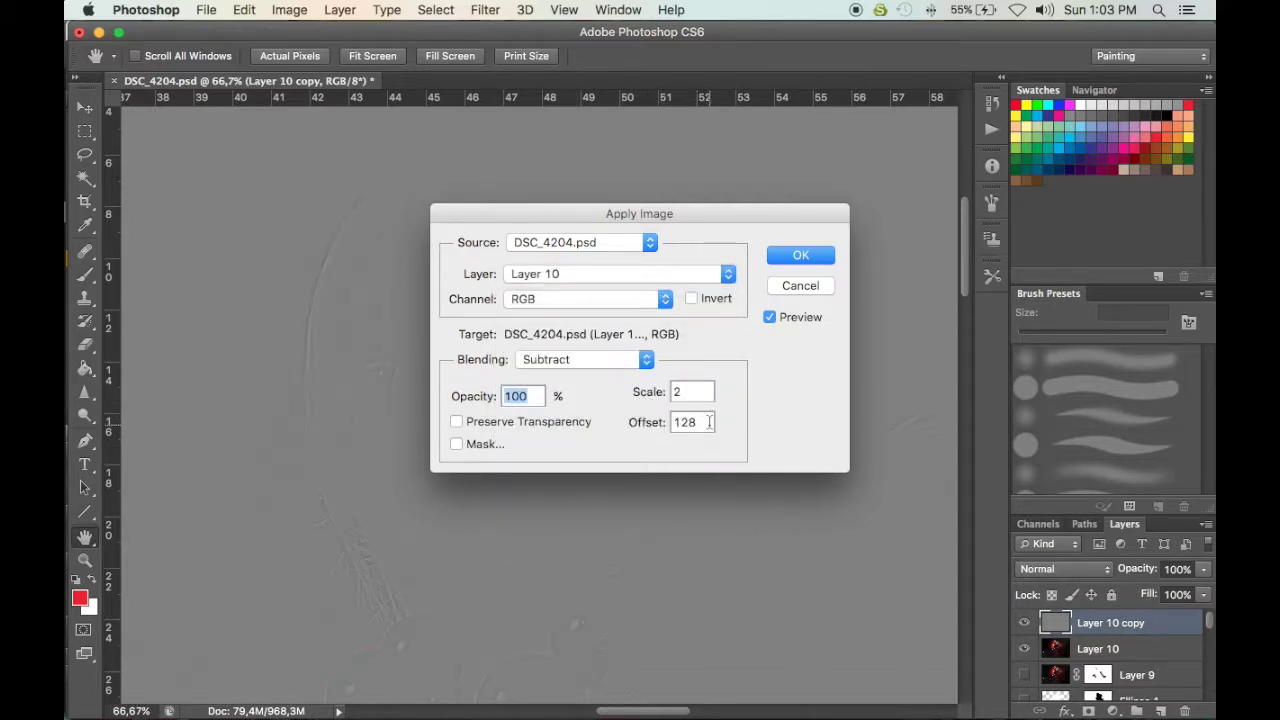
pyautogui.moveTo(643, 213); pyautogui.dragTo(970, 185)
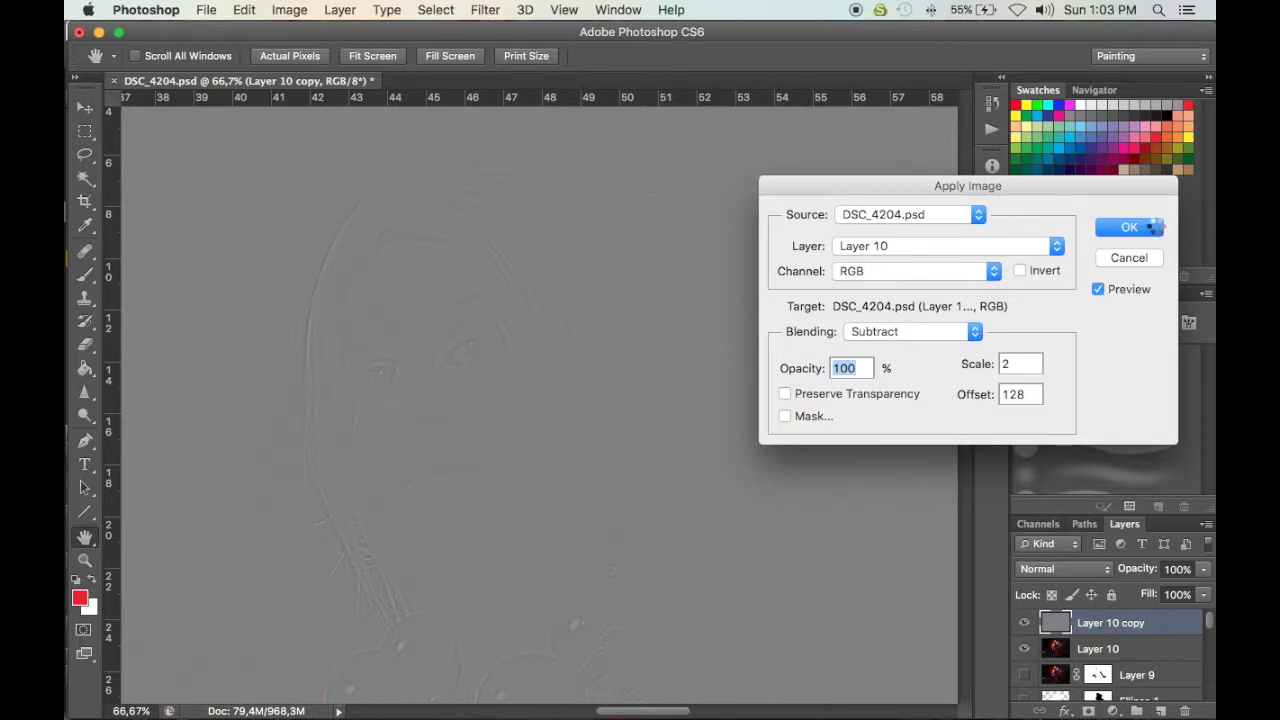
pyautogui.click(1154, 227)
# Set the blend mode of Layer 10 copy to Linear Light
pyautogui.press('b')
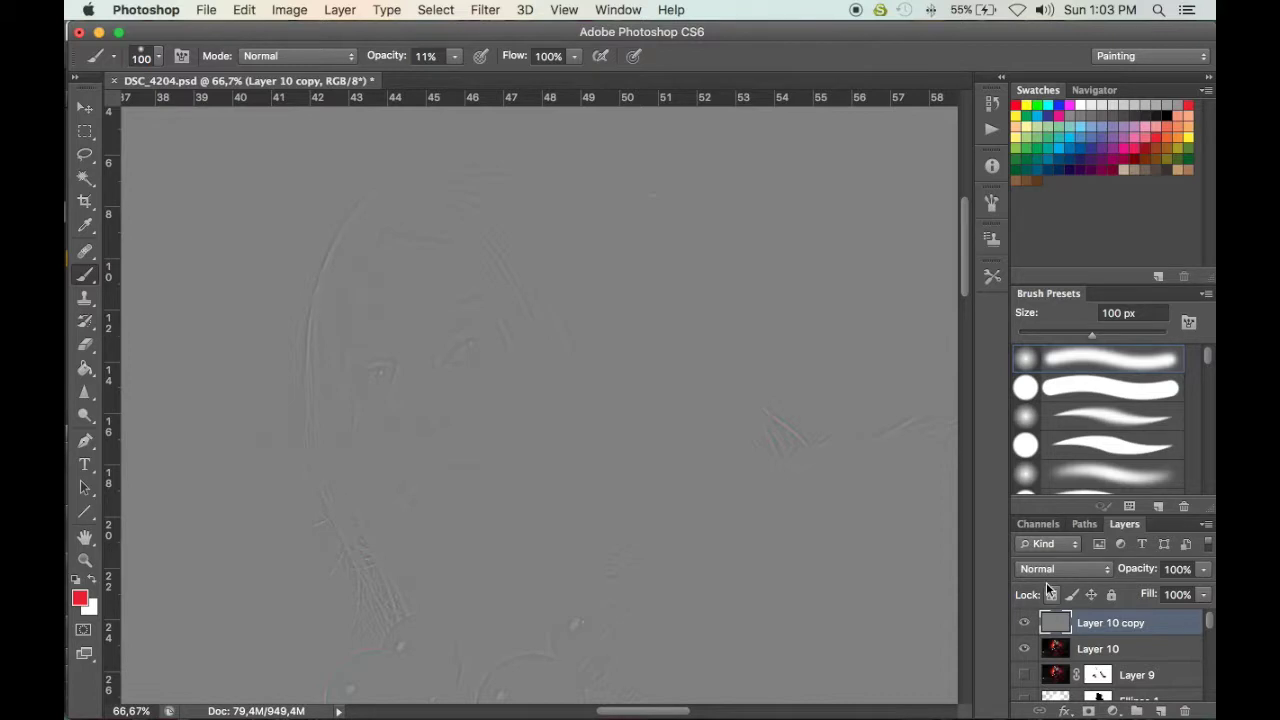
pyautogui.click(1044, 573)
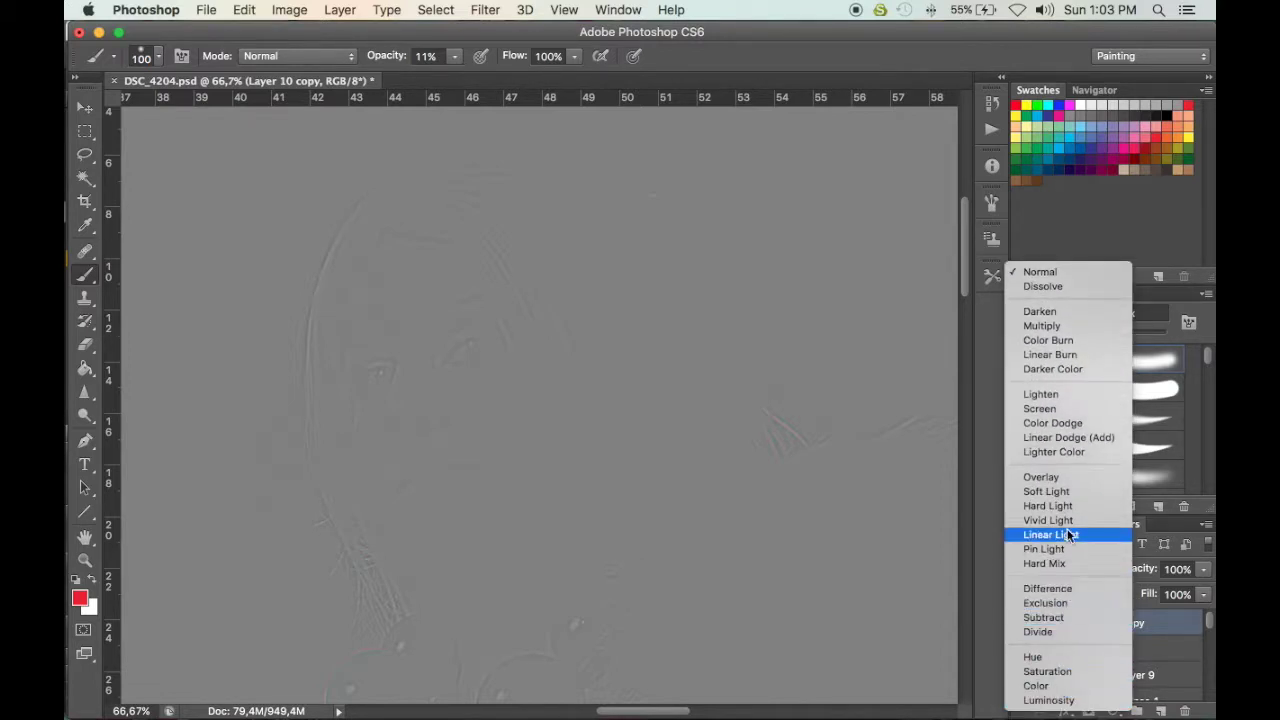
pyautogui.click(1065, 534)
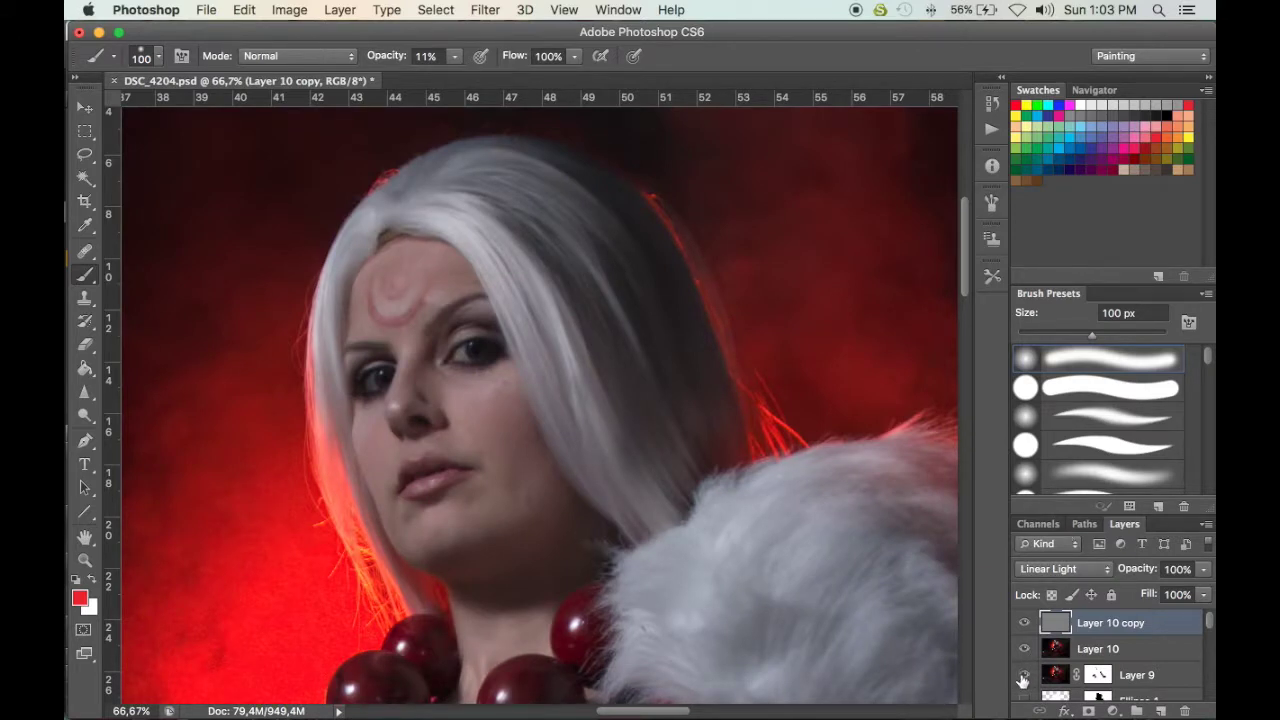
# Make Layer 9 and the hidden layers beneath it visible again
pyautogui.scroll(-3, 1022, 680)
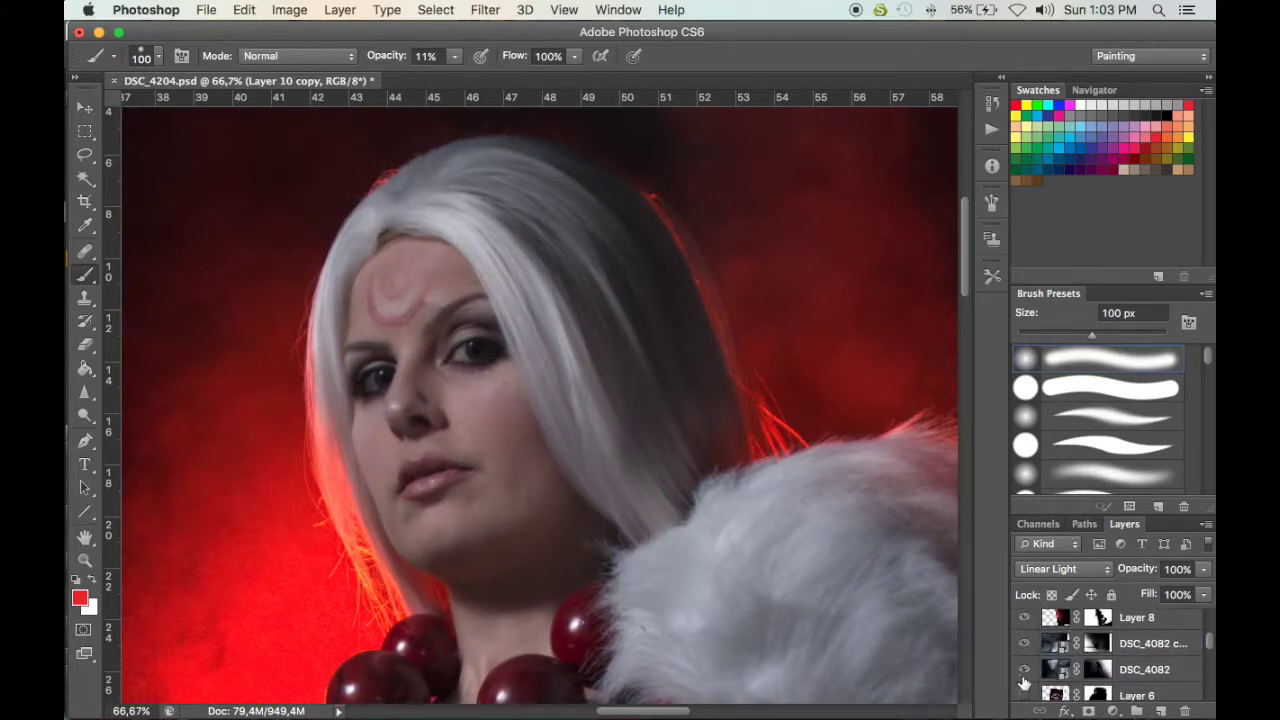
pyautogui.scroll(2, 1024, 680)
pyautogui.scroll(-5, 1024, 680)
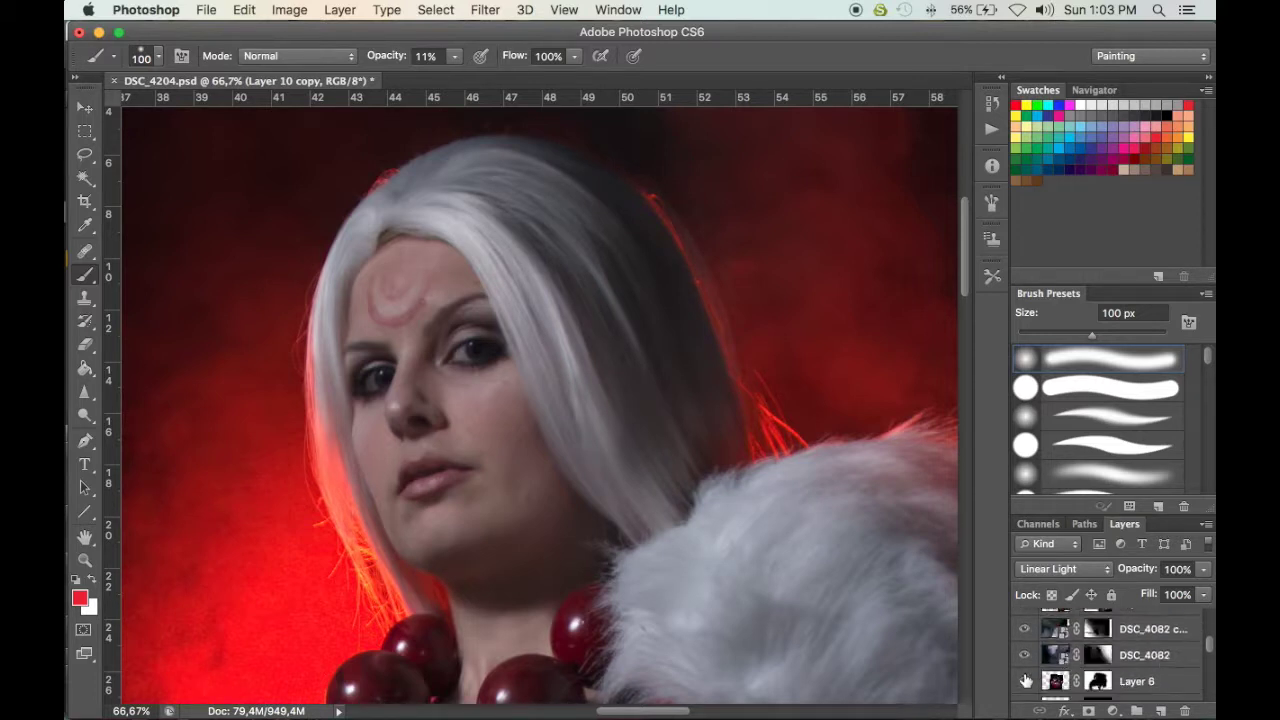
pyautogui.scroll(5, 1024, 632)
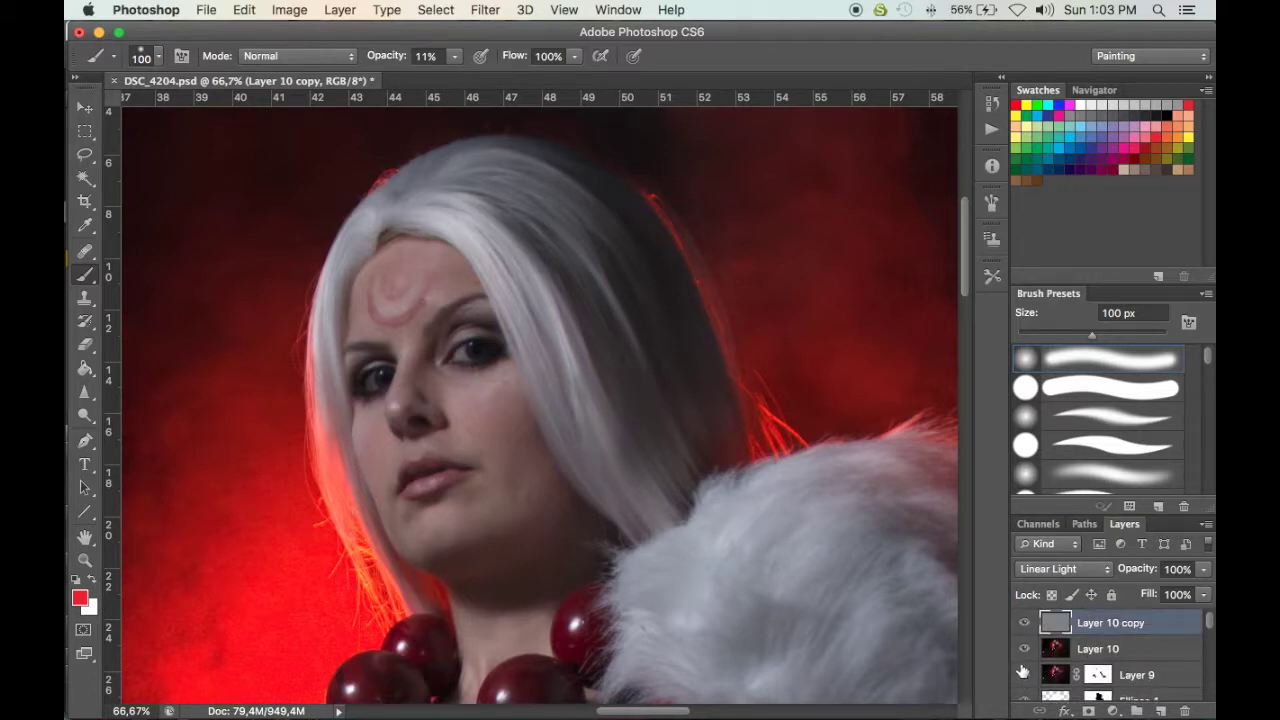
# Compare the portrait with and without Layer 10 and Layer 10 copy, leaving both hidden
pyautogui.moveTo(1025, 651); pyautogui.dragTo(1025, 630)
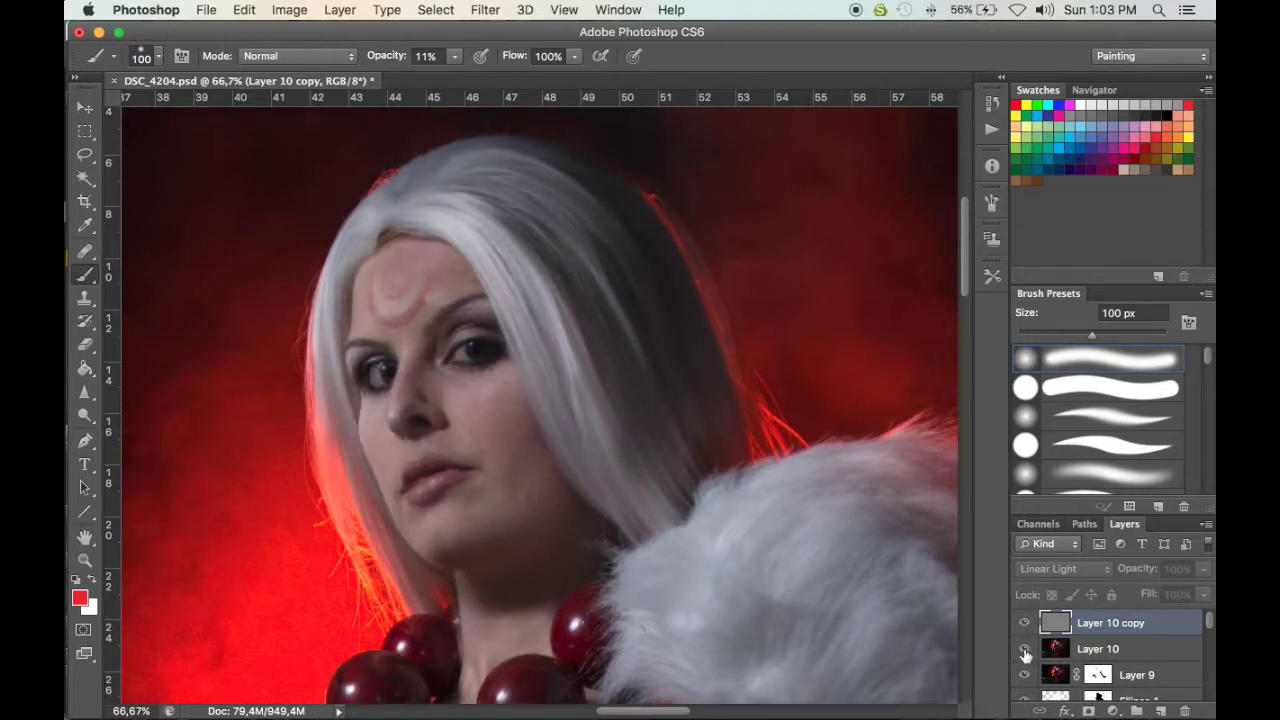
pyautogui.click(1025, 651)
pyautogui.moveTo(1025, 651); pyautogui.dragTo(1025, 626)
pyautogui.moveTo(1025, 634)
pyautogui.mouseDown()
pyautogui.moveTo(1025, 652)
pyautogui.moveTo(1025, 622)
pyautogui.mouseUp()
pyautogui.click(1025, 623)
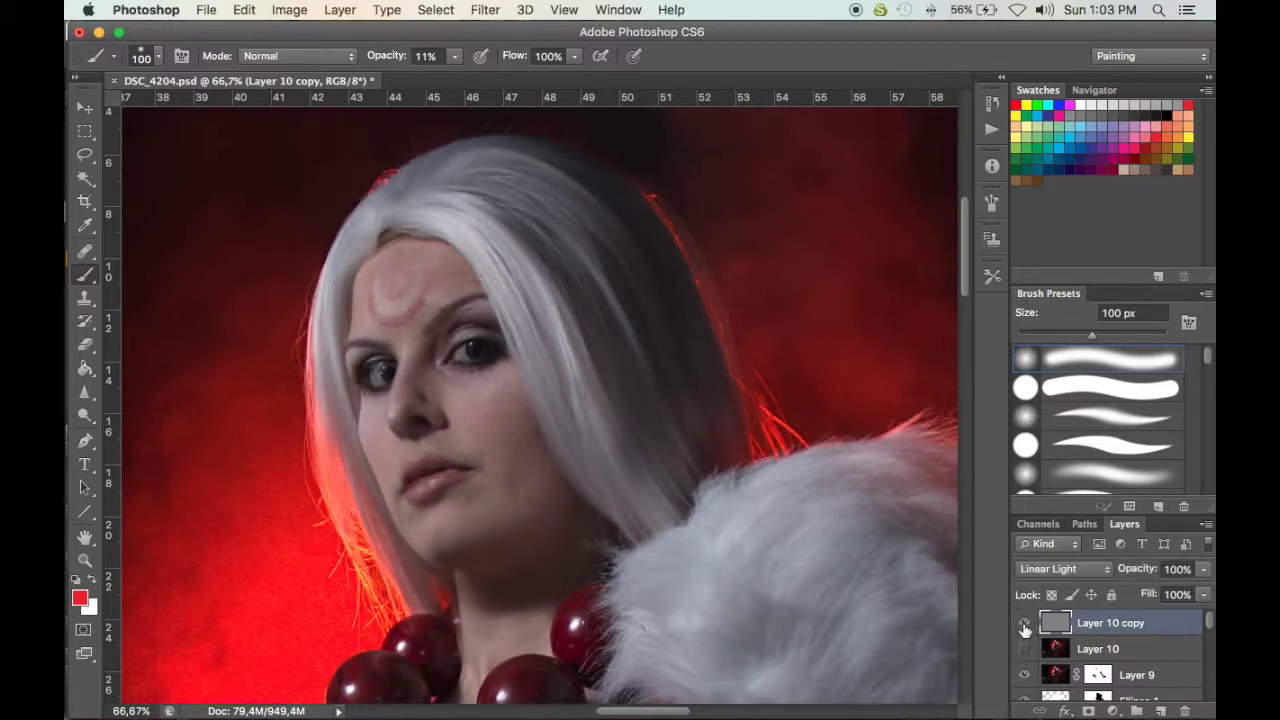
pyautogui.click(1024, 650)
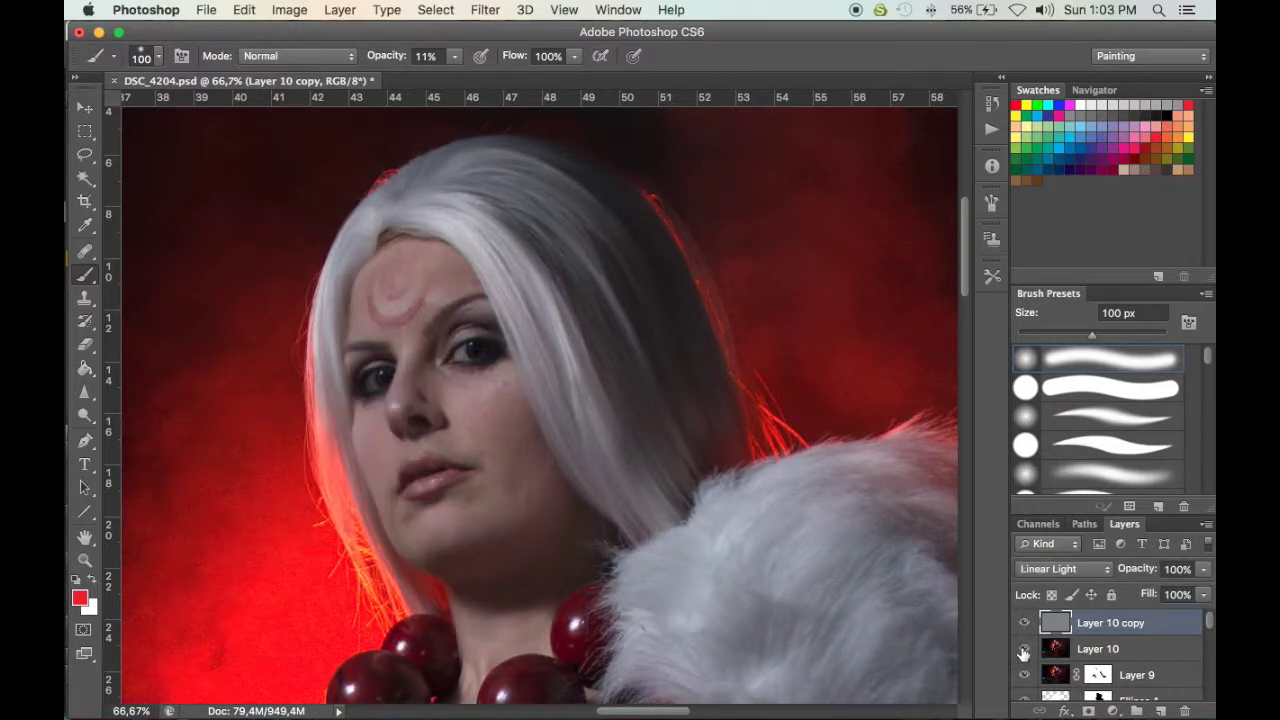
pyautogui.moveTo(1024, 651); pyautogui.dragTo(1024, 615)
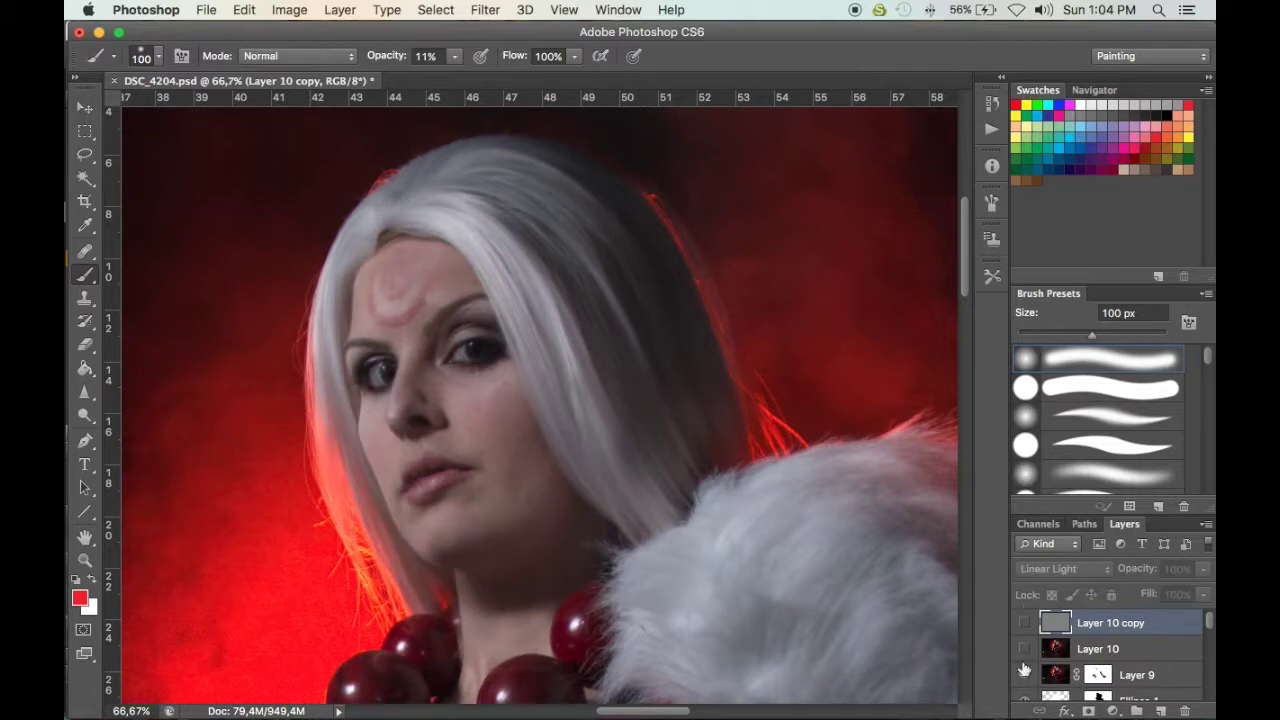
# Toggle the visibility of a run of adjacent layers further down the stack
pyautogui.scroll(-10, 1070, 658)
pyautogui.moveTo(1022, 627); pyautogui.dragTo(1022, 676)
pyautogui.scroll(10, 1090, 660)
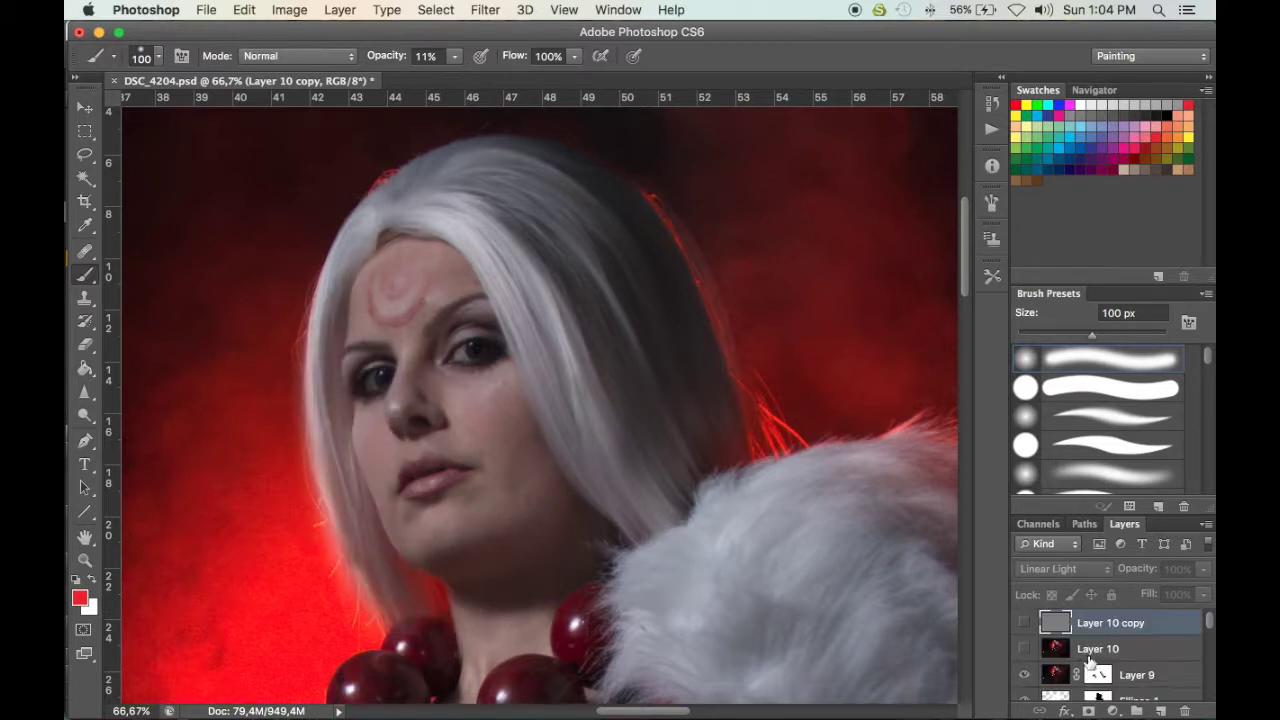
# Show Layer 10 and Layer 10 copy again, comparing the portrait with and without them
pyautogui.click(1023, 623)
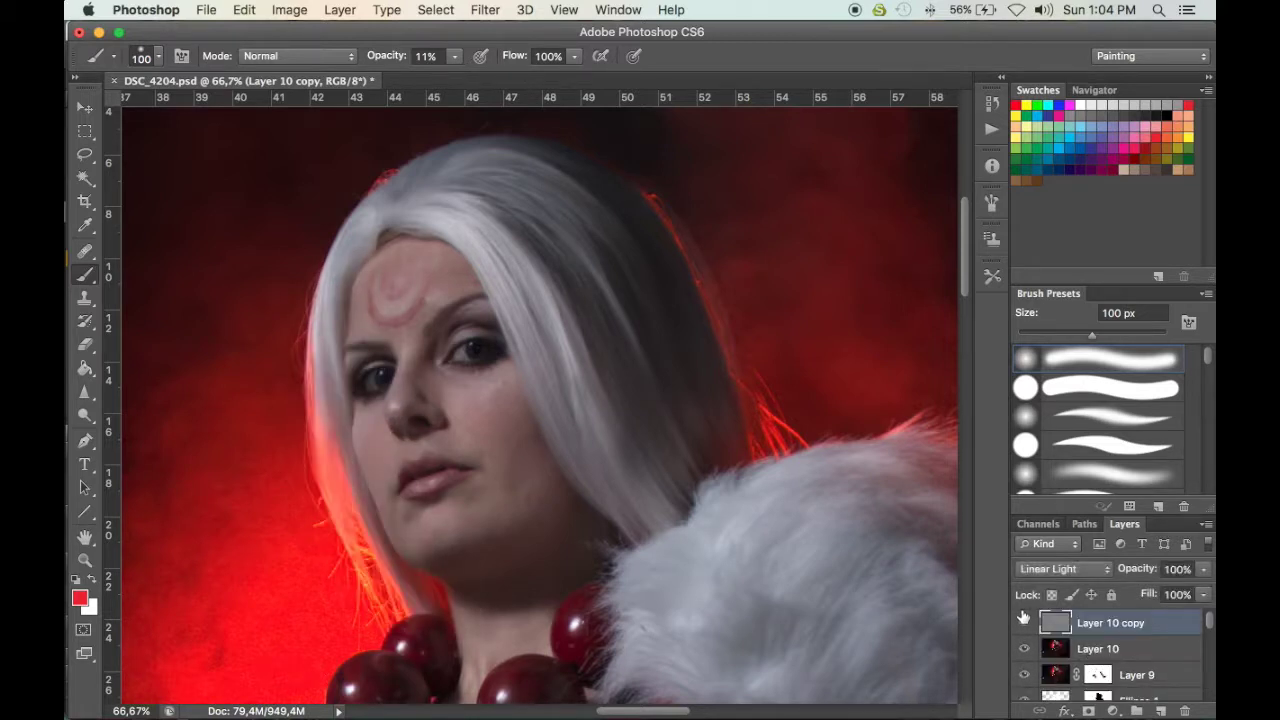
pyautogui.click(1023, 623)
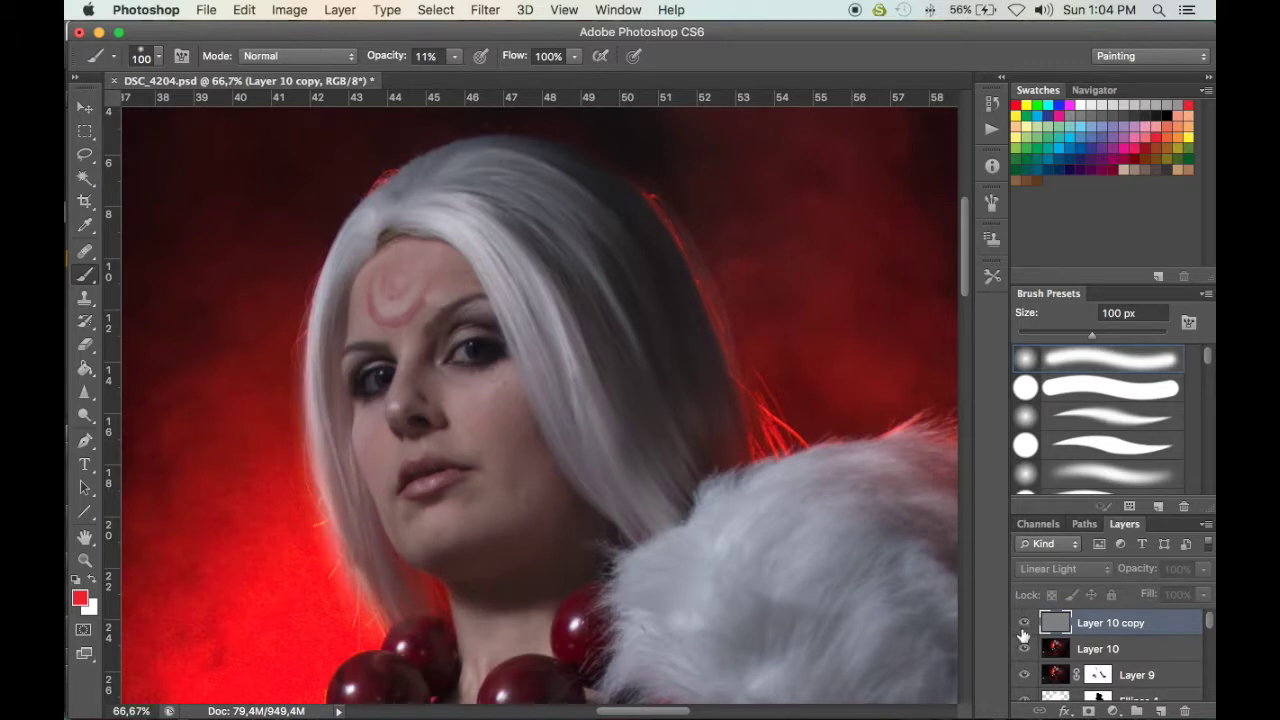
pyautogui.click(1023, 623)
pyautogui.click(1023, 623)
# Make Layer 10 the active layer and hide Layer 10 copy
pyautogui.click(1054, 652)
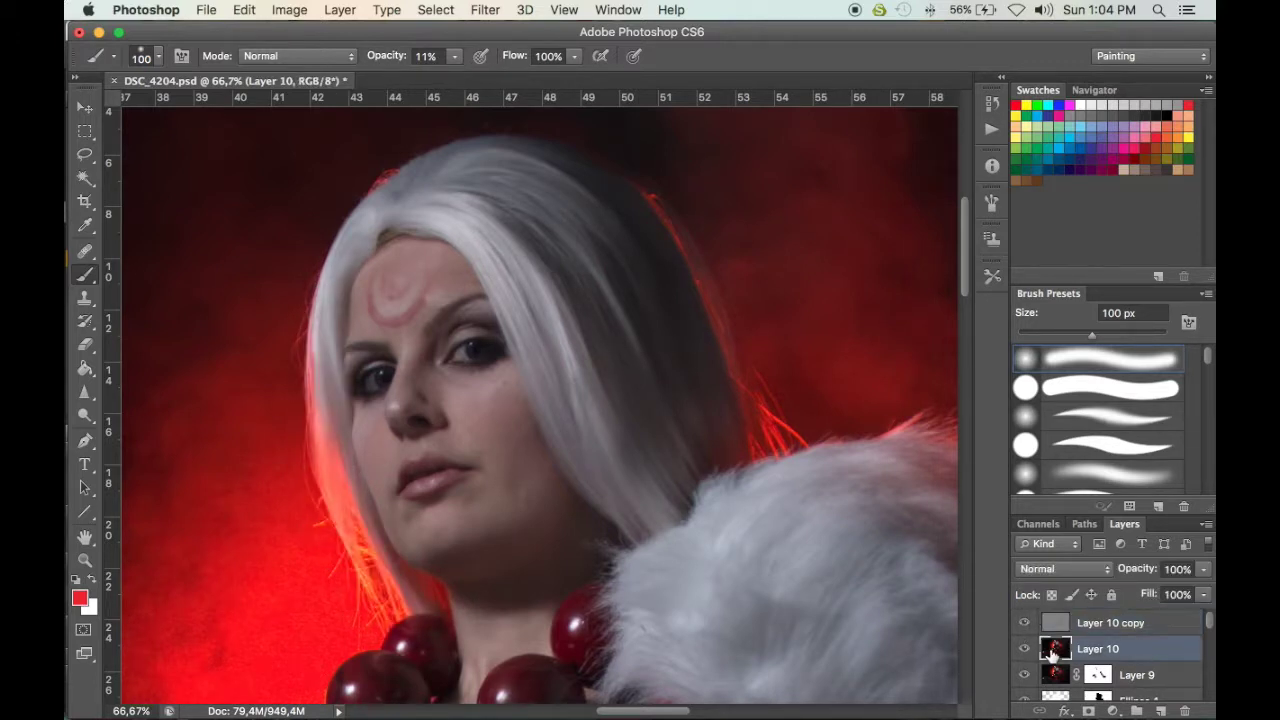
pyautogui.click(1023, 623)
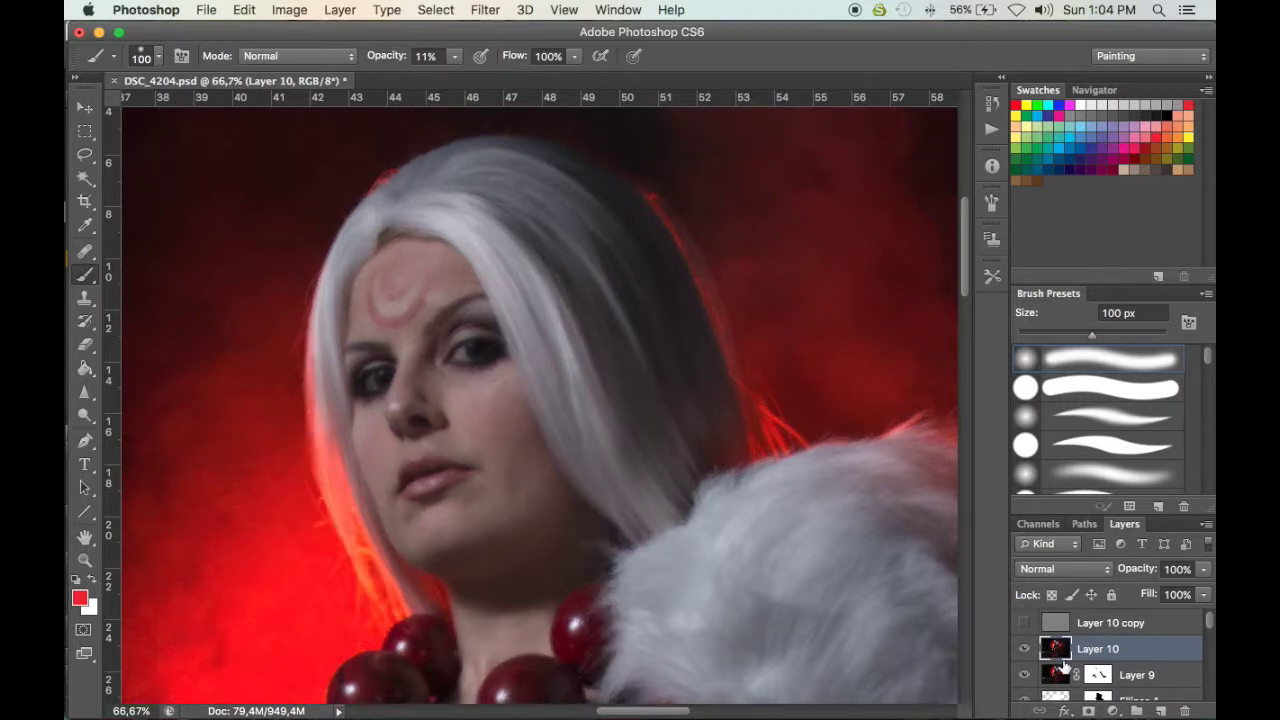
pyautogui.press('super+1')
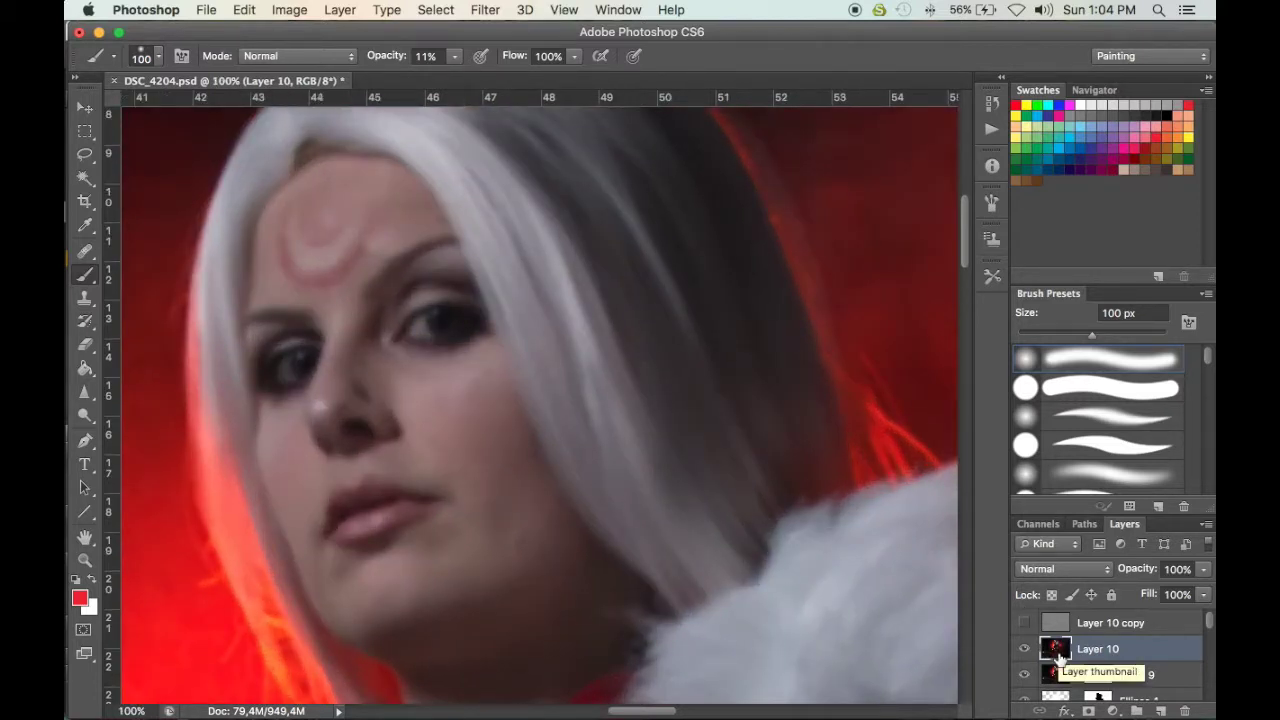
# Choose the Clone Stamp tool for retouching the face and set its opacity to 20%
pyautogui.click(87, 303)
pyautogui.press('space')
pyautogui.moveTo(458, 426); pyautogui.dragTo(511, 433)
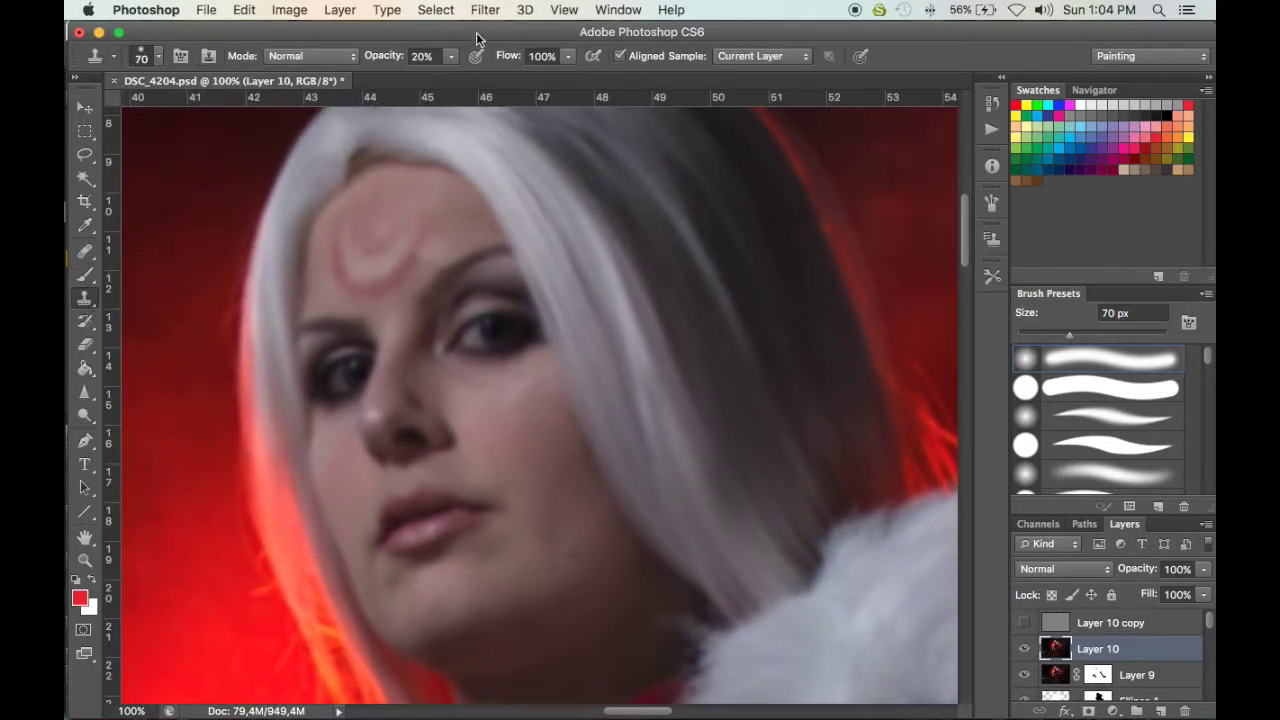
pyautogui.click(450, 58)
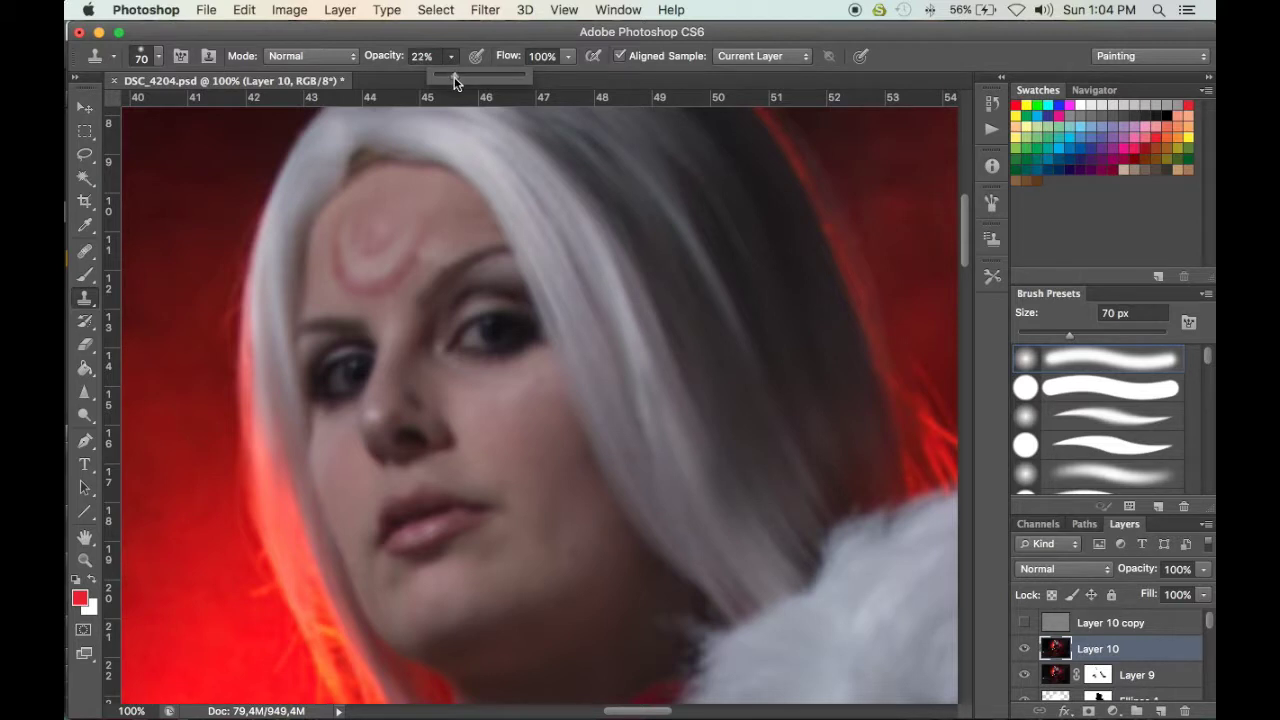
pyautogui.click(433, 56)
pyautogui.moveTo(437, 56); pyautogui.dragTo(406, 55)
pyautogui.write('20')
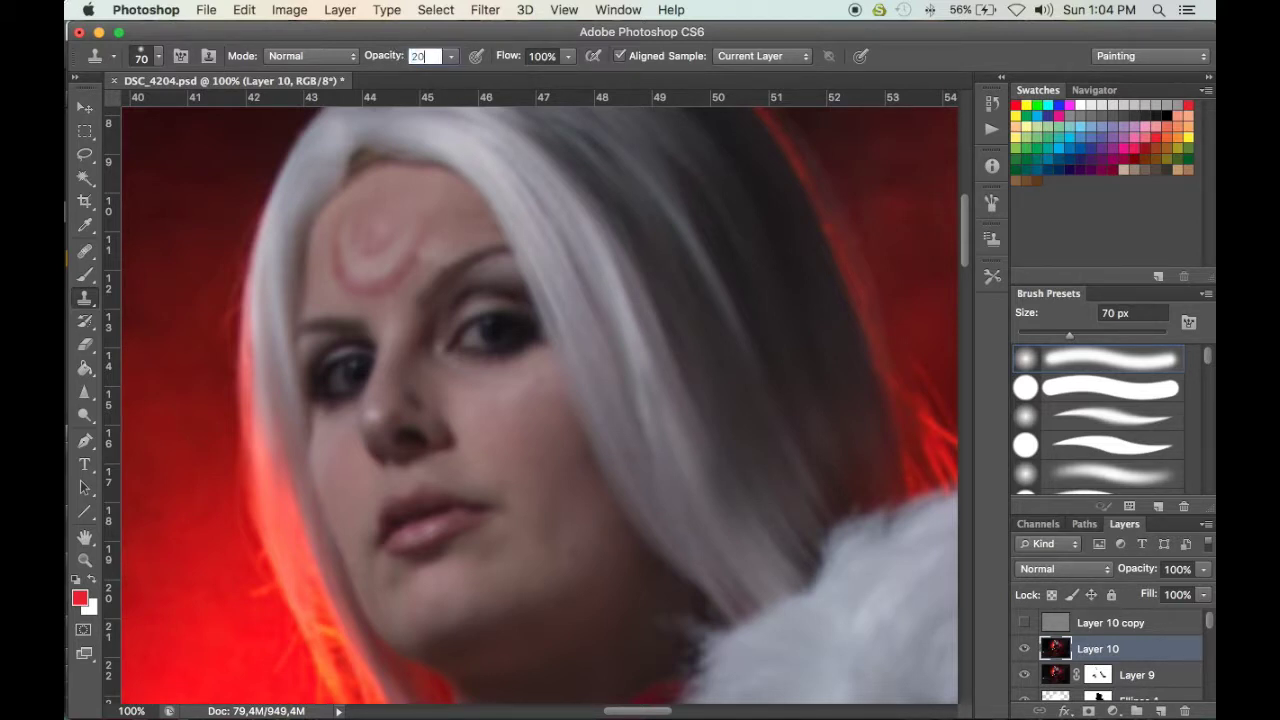
# Clone-stamp the cheek below the eye on Layer 10 at 20% opacity, using a 50 px brush
pyautogui.press('Return')
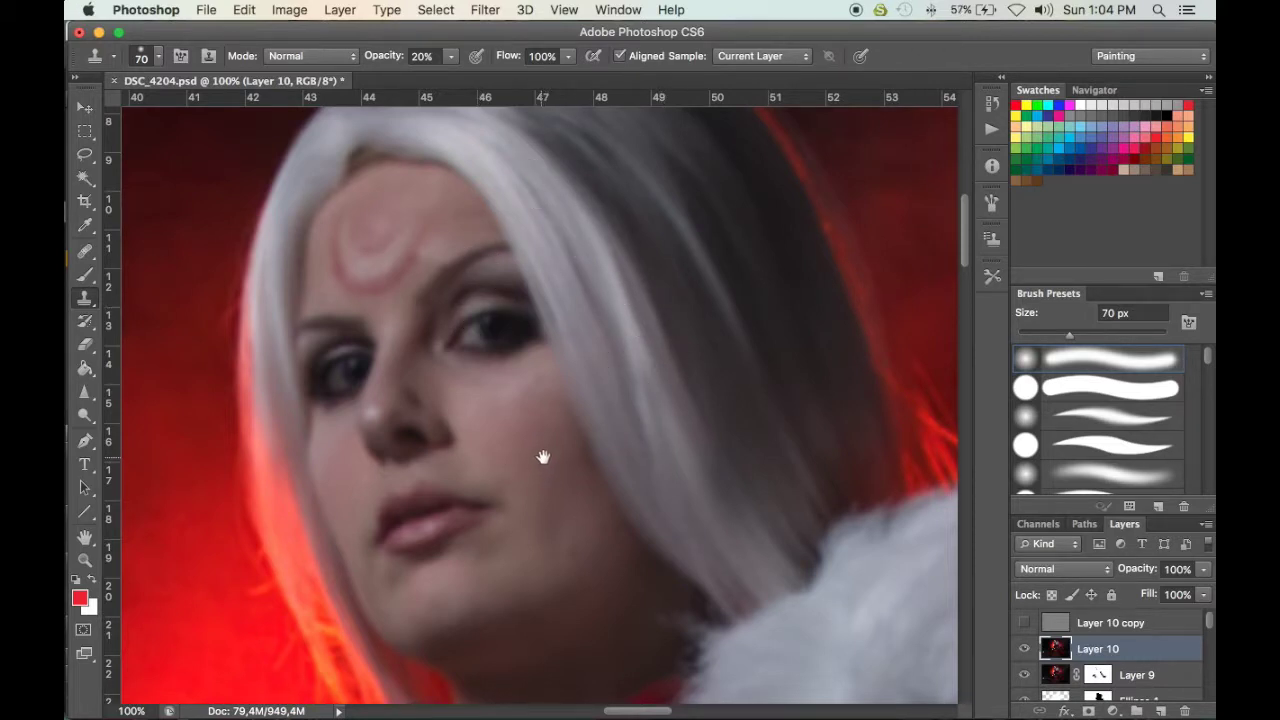
pyautogui.moveTo(543, 457); pyautogui.dragTo(546, 452)
pyautogui.press('[')
pyautogui.press('[')
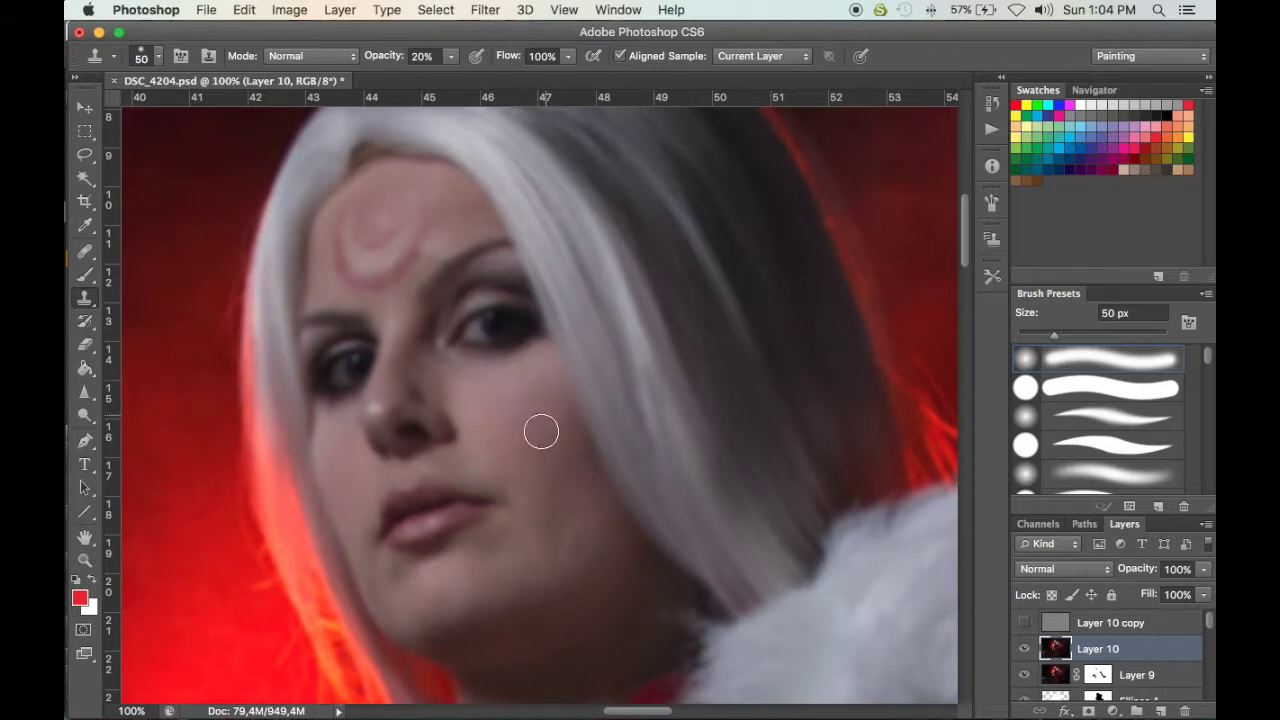
pyautogui.moveTo(551, 424); pyautogui.dragTo(605, 454)
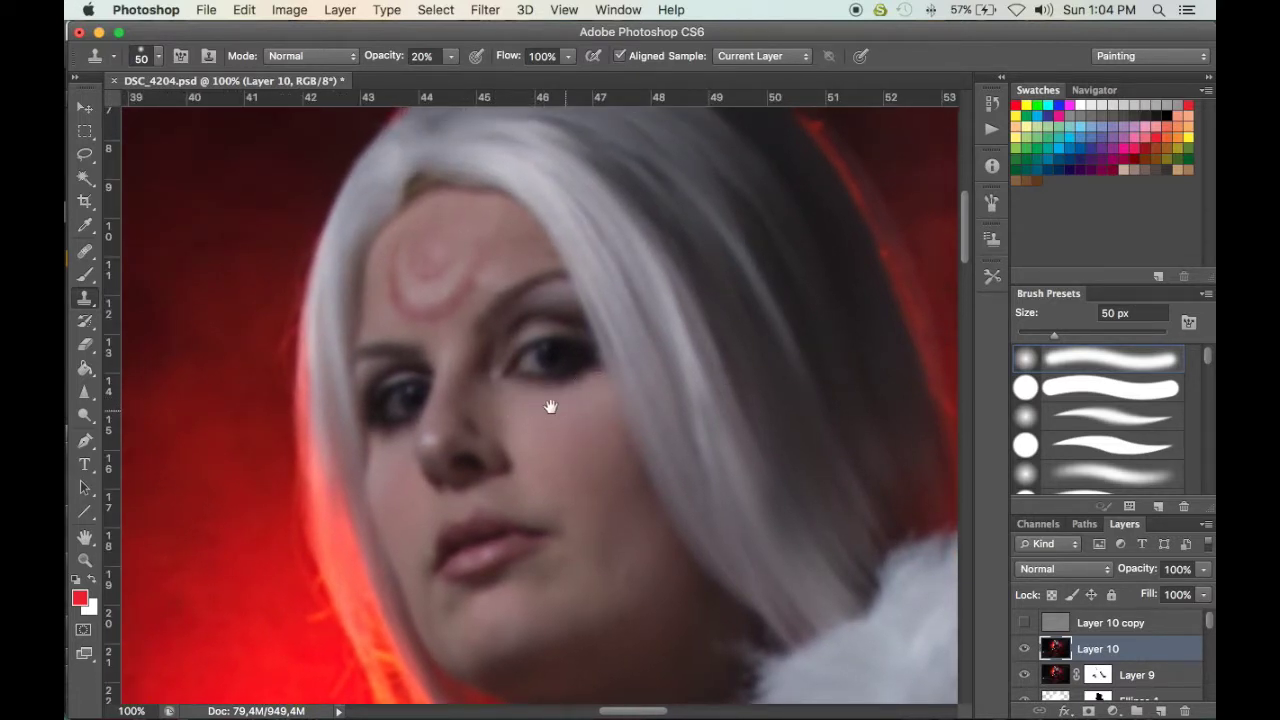
pyautogui.moveTo(497, 369)
pyautogui.mouseDown()
pyautogui.moveTo(612, 338)
pyautogui.moveTo(609, 309)
pyautogui.mouseUp()
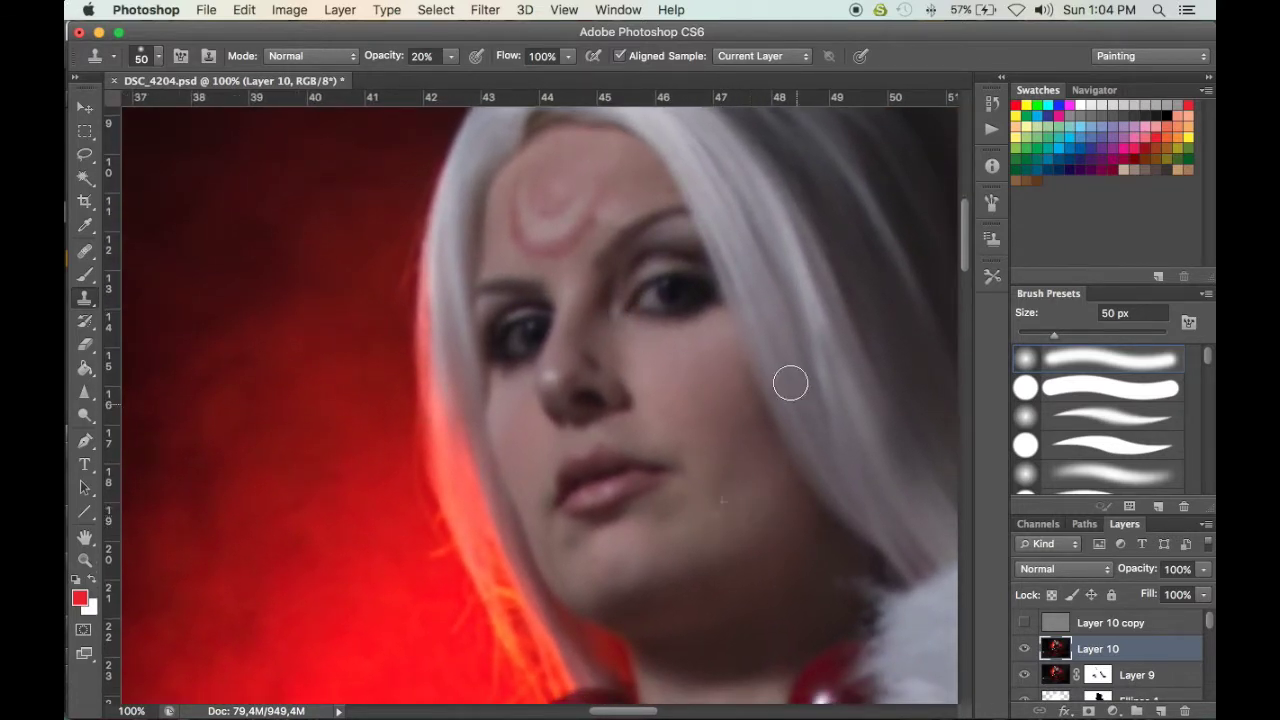
# Enlarge the clone brush to 80 px and even out the cheek beside the corner of the mouth
pyautogui.moveTo(734, 503); pyautogui.dragTo(741, 473)
pyautogui.press(']')
pyautogui.press(']')
pyautogui.press(']')
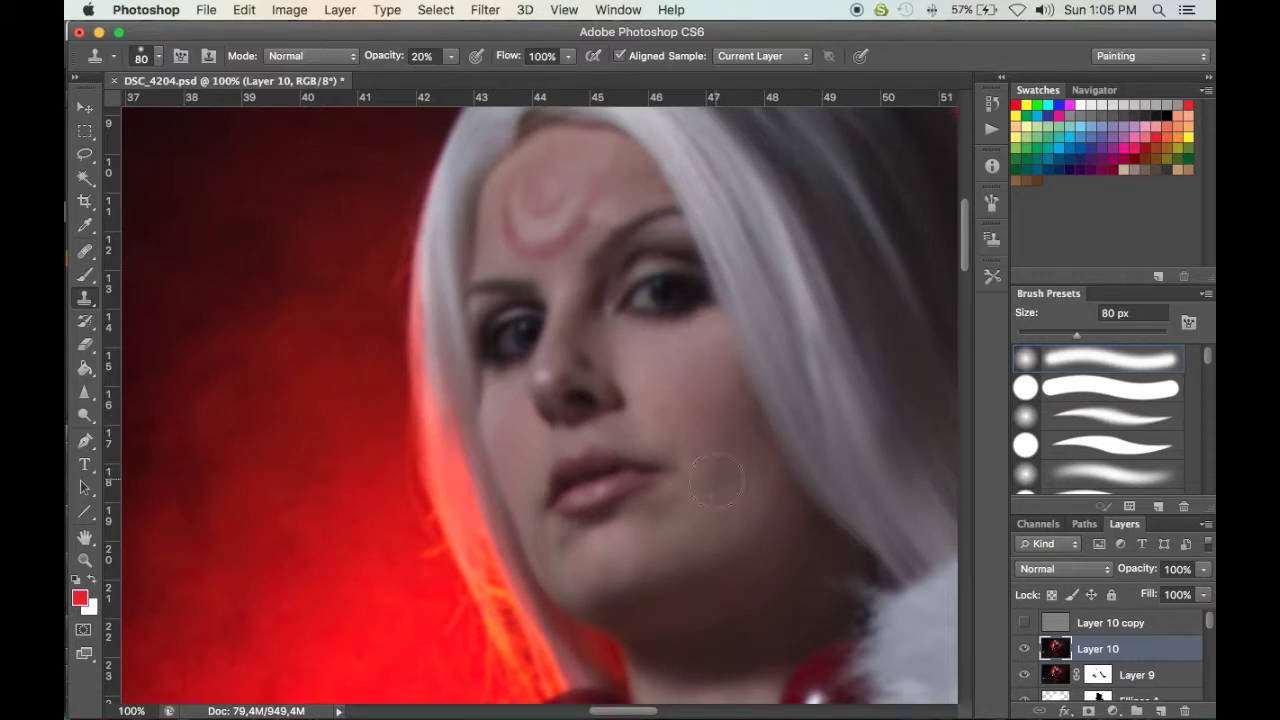
pyautogui.moveTo(718, 408); pyautogui.dragTo(718, 402)
pyautogui.keyDown('alt'); pyautogui.click(731, 437); pyautogui.keyUp('alt')
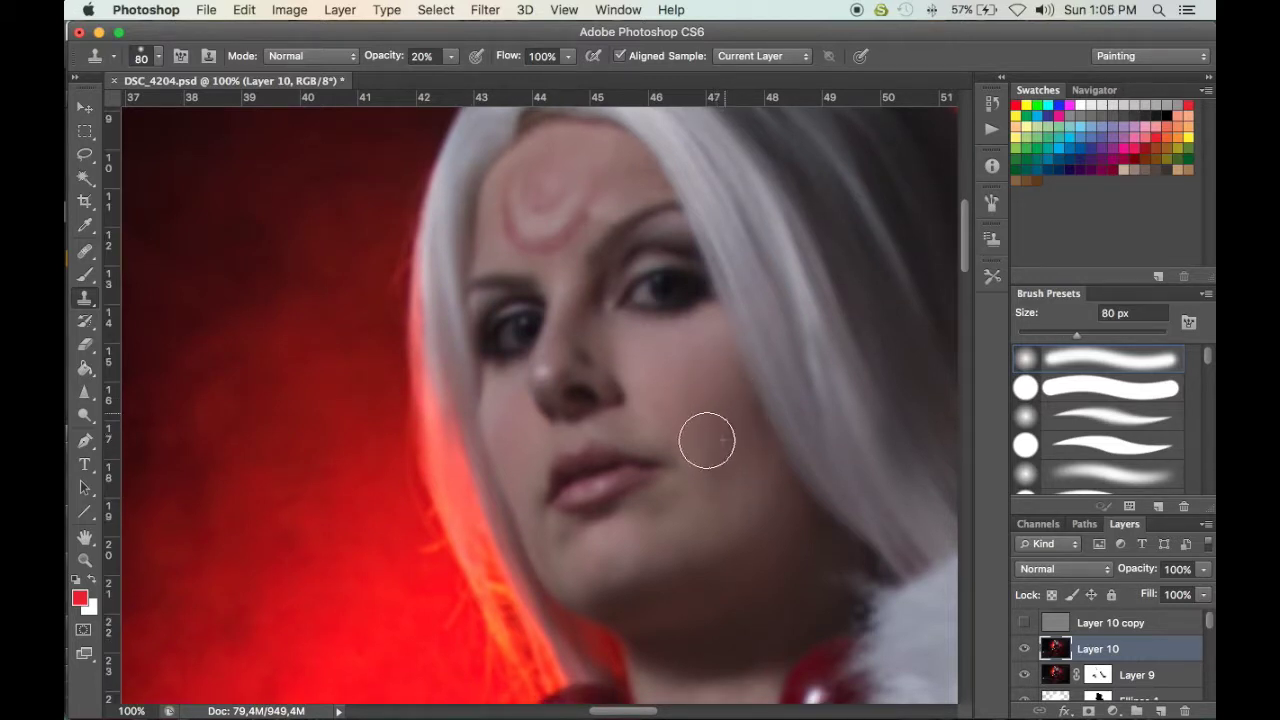
pyautogui.click(702, 486)
# Clone-stamp the shadow transitions along the jaw and chin, resampling nearby skin between strokes
pyautogui.keyDown('alt'); pyautogui.click(754, 477); pyautogui.keyUp('alt')
pyautogui.moveTo(755, 505)
pyautogui.mouseDown()
pyautogui.moveTo(737, 495)
pyautogui.moveTo(662, 561)
pyautogui.moveTo(669, 546)
pyautogui.moveTo(616, 568)
pyautogui.mouseUp()
pyautogui.keyDown('alt'); pyautogui.click(643, 556); pyautogui.keyUp('alt')
pyautogui.moveTo(720, 542); pyautogui.dragTo(719, 542)
pyautogui.keyDown('alt'); pyautogui.click(676, 527); pyautogui.keyUp('alt')
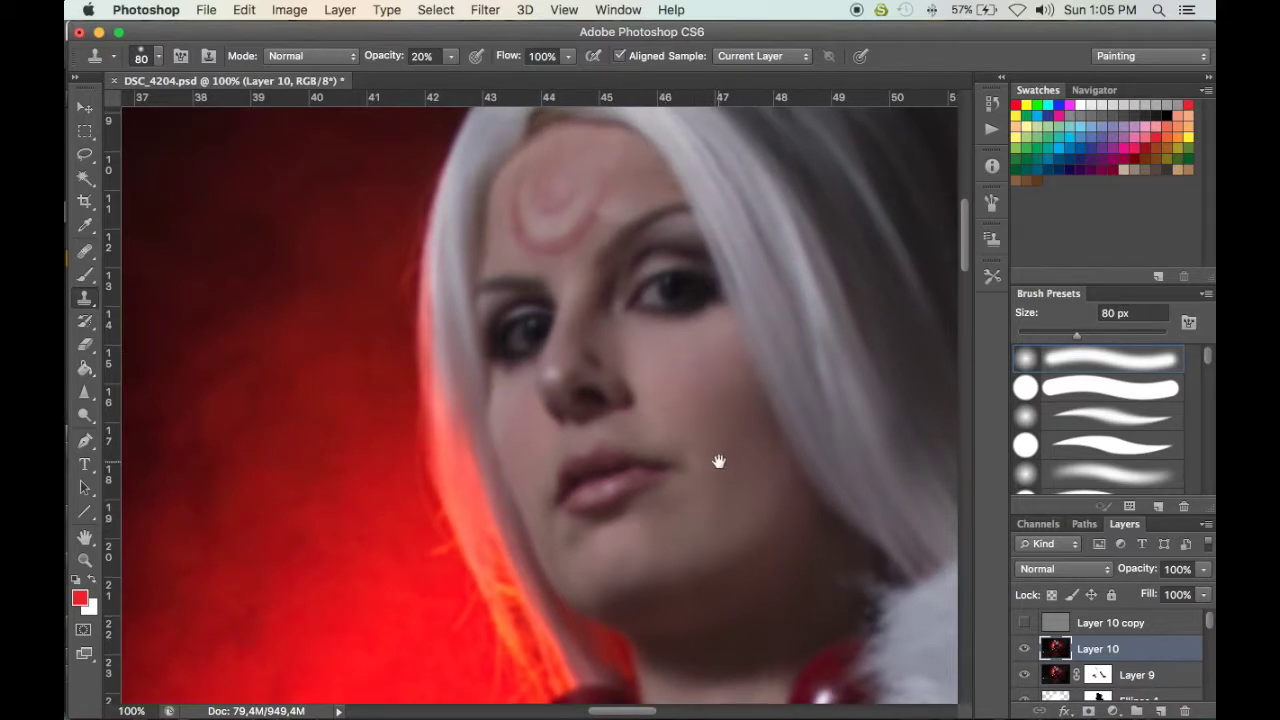
# Toggle Layer 10 copy repeatedly to compare the retouched face with and without the detail layer
pyautogui.moveTo(717, 460); pyautogui.dragTo(713, 494)
pyautogui.click(1025, 626)
pyautogui.click(1025, 623)
pyautogui.click(1026, 624)
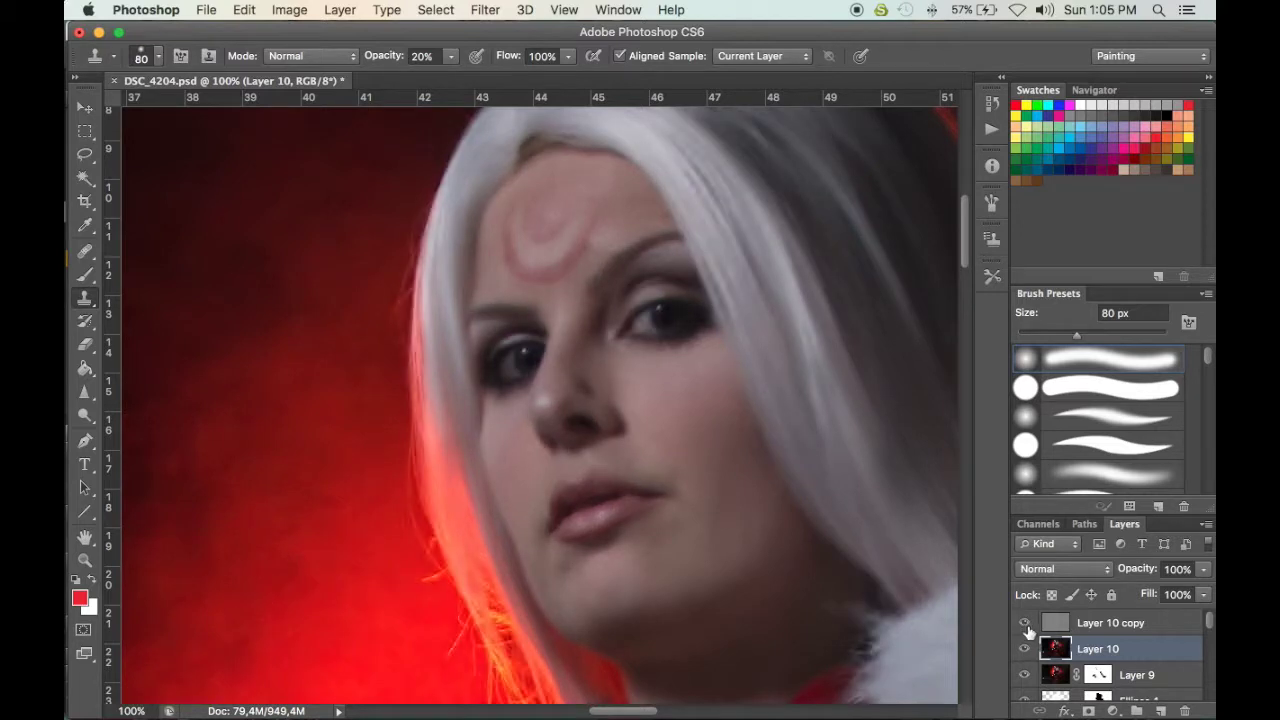
pyautogui.click(1027, 624)
pyautogui.click(1027, 623)
pyautogui.click(1027, 623)
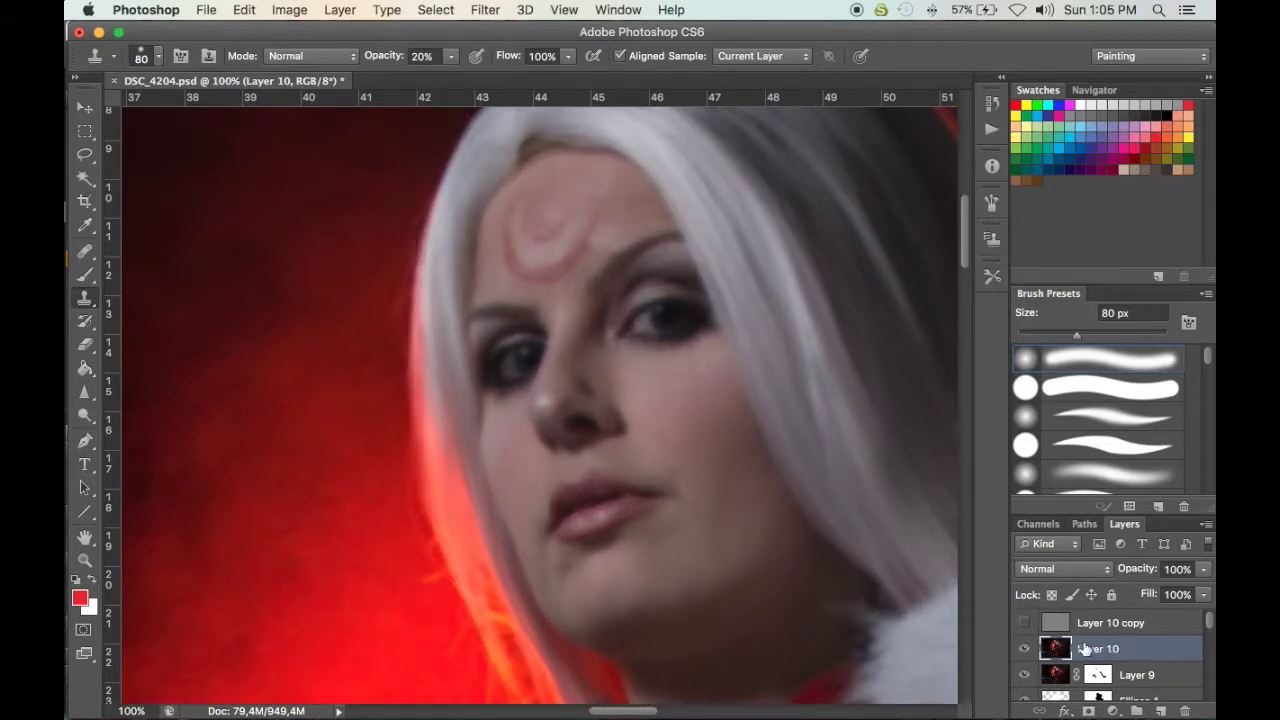
pyautogui.click(1024, 624)
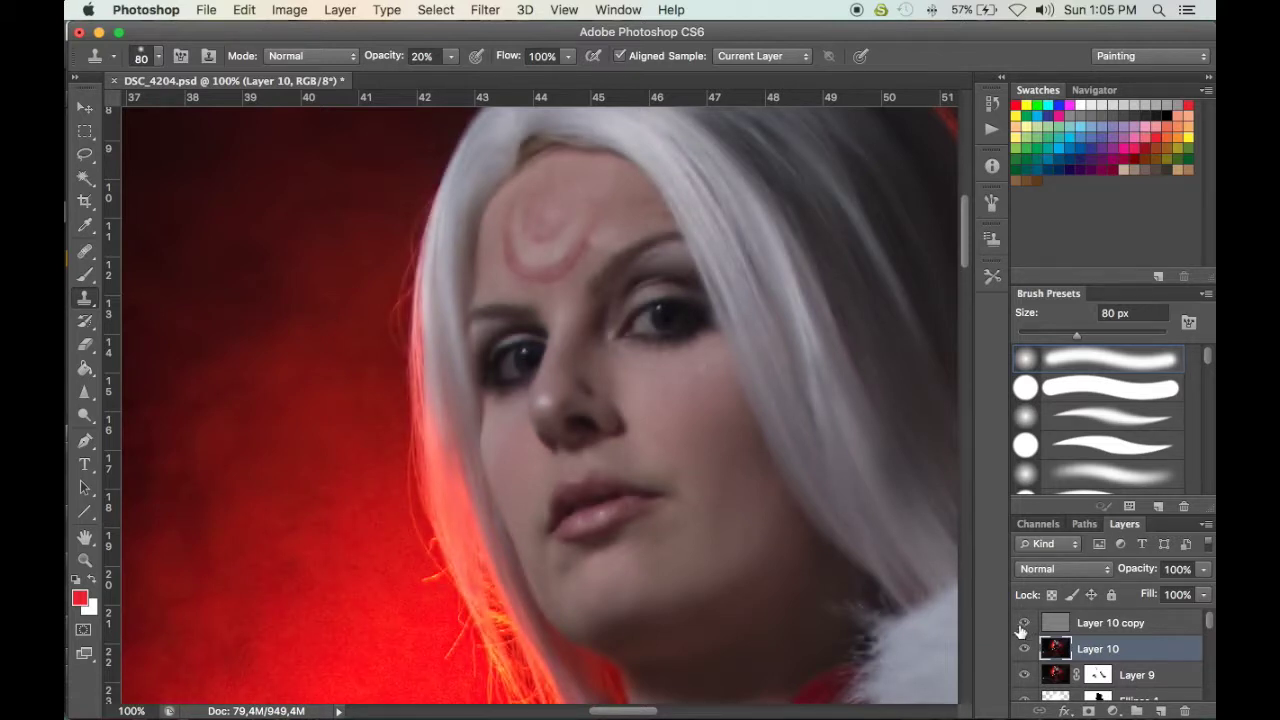
pyautogui.click(1024, 624)
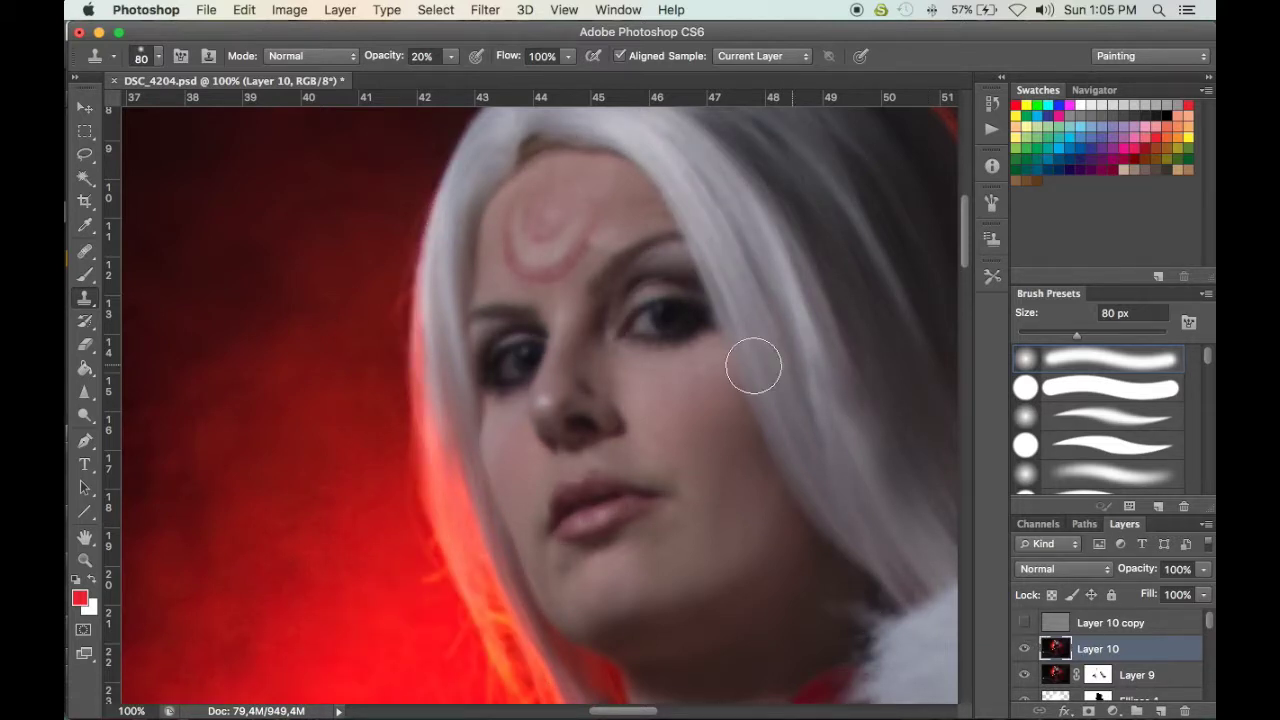
# Reduce the clone brush to 60 px and smooth the lower cheek, undoing and redoing the last stroke to compare
pyautogui.moveTo(655, 426); pyautogui.dragTo(683, 414)
pyautogui.press('[')
pyautogui.press('[')
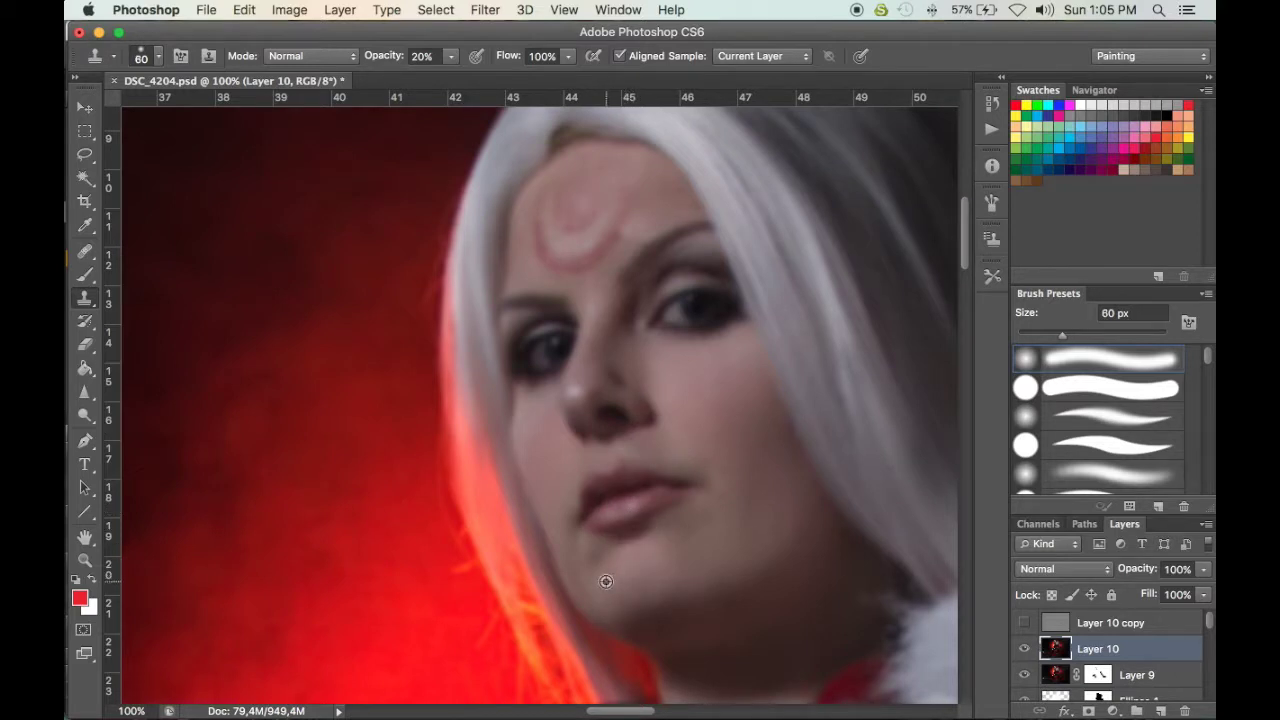
pyautogui.moveTo(750, 517); pyautogui.dragTo(747, 518)
pyautogui.press('super+z')
pyautogui.press('super+z')
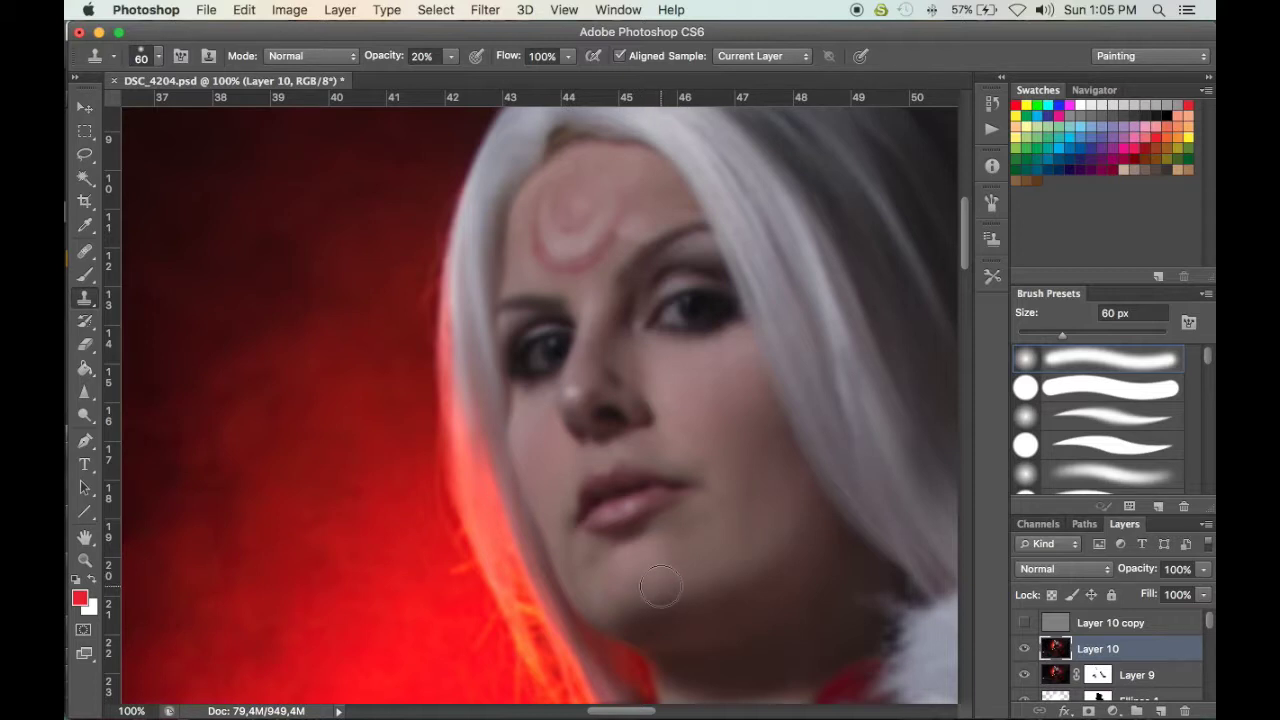
# Clone-stamp the chin with skin sampled from its edge and the cheek, and undo the last stroke
pyautogui.keyDown('alt'); pyautogui.click(592, 586); pyautogui.keyUp('alt')
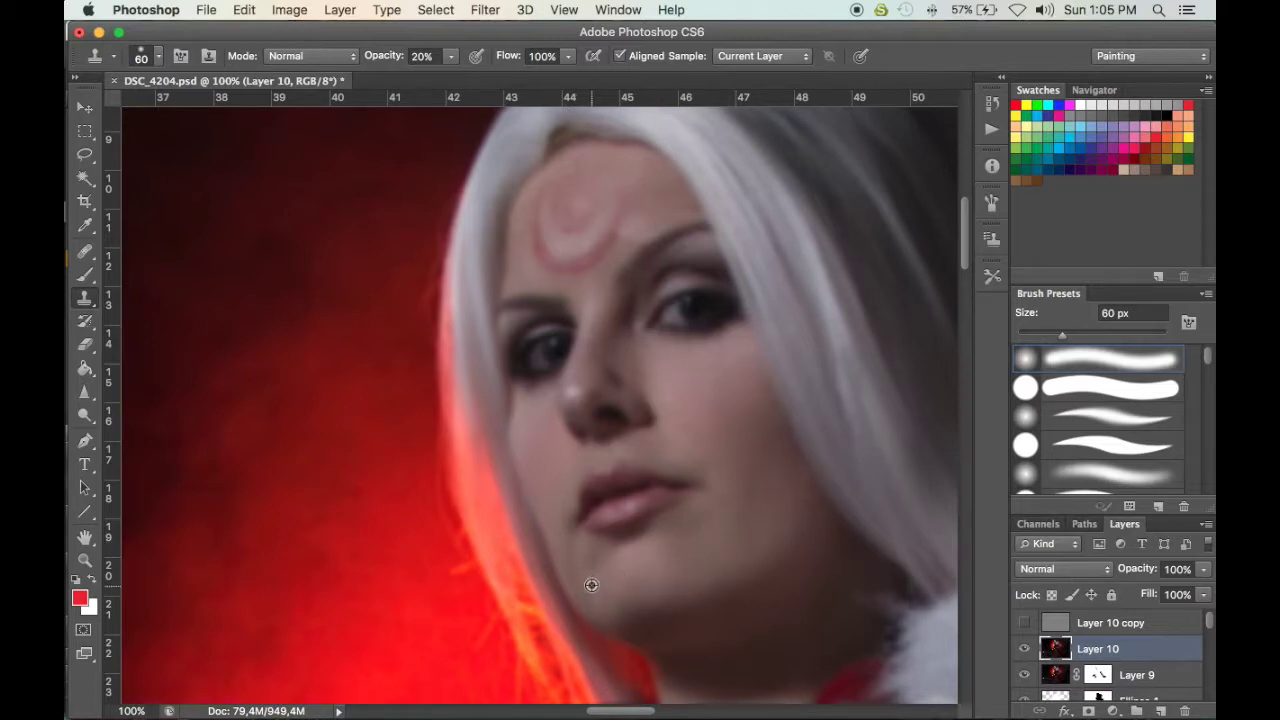
pyautogui.keyDown('alt'); pyautogui.click(550, 514); pyautogui.keyUp('alt')
pyautogui.moveTo(610, 579); pyautogui.dragTo(608, 580)
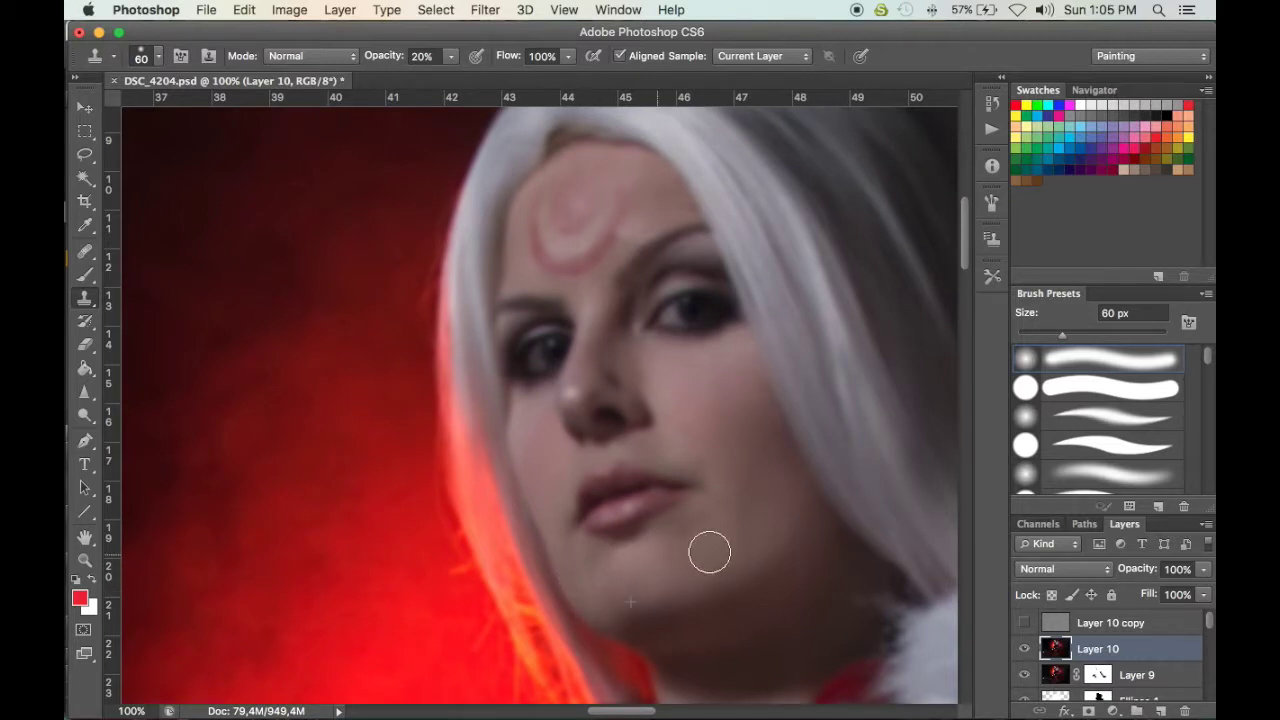
pyautogui.press('super+z')
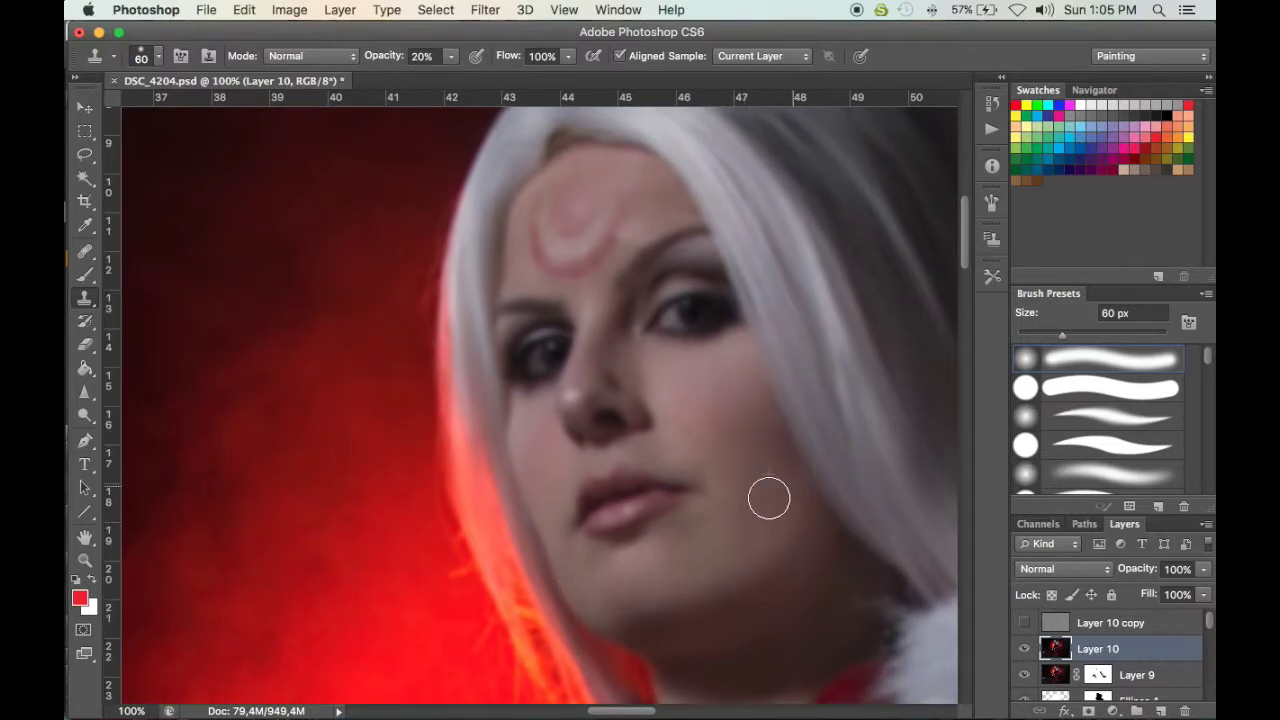
# Clone-stamp the skin around the nose and mouth with tone sampled from the adjacent cheek
pyautogui.scroll(3, 714, 517)
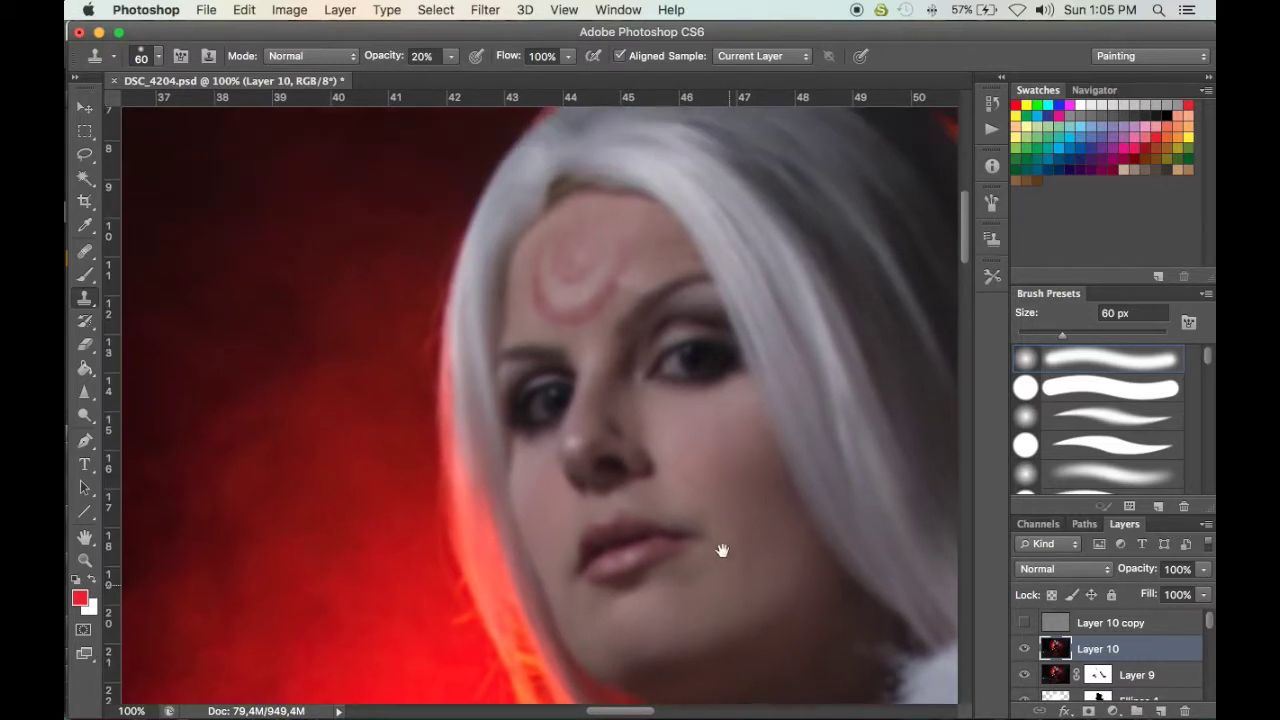
pyautogui.keyDown('alt'); pyautogui.click(686, 485); pyautogui.keyUp('alt')
pyautogui.moveTo(694, 524); pyautogui.dragTo(793, 437)
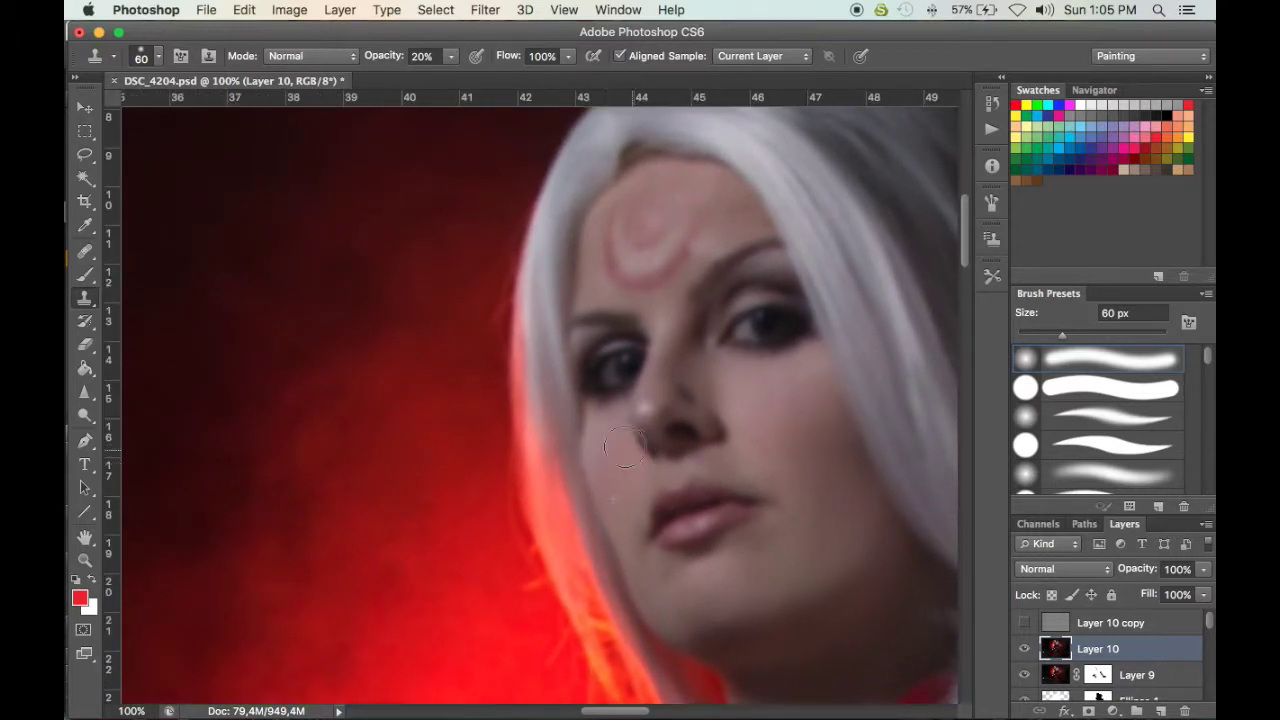
# Soften the painted crescent on the forehead by cloning bare skin sampled from either side of it
pyautogui.scroll(8, 708, 486)
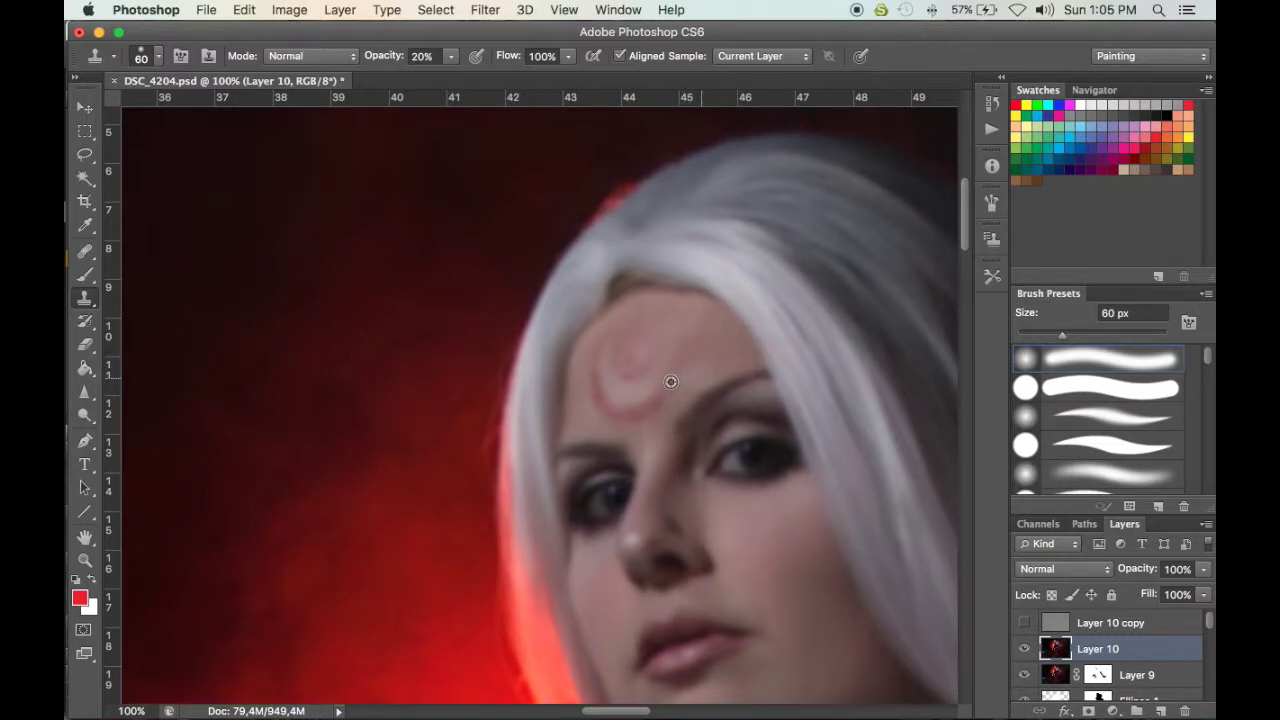
pyautogui.scroll(-1, 700, 366)
pyautogui.keyDown('alt'); pyautogui.click(717, 357); pyautogui.keyUp('alt')
pyautogui.hscroll(-1, 640, 395)
pyautogui.keyDown('alt'); pyautogui.click(583, 417); pyautogui.keyUp('alt')
pyautogui.moveTo(600, 409); pyautogui.dragTo(609, 383)
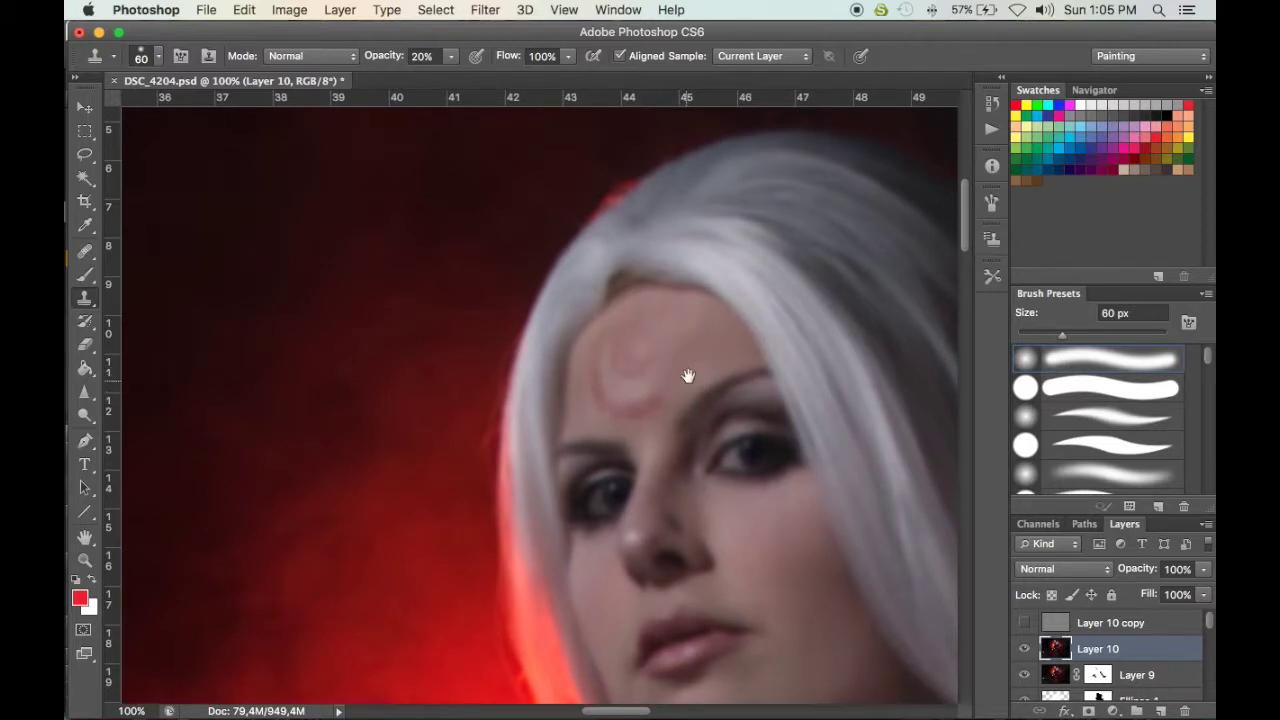
# Work on the forehead crescent with a 40 px clone brush, stepping back two strokes and forward one
pyautogui.press('[')
pyautogui.press('[')
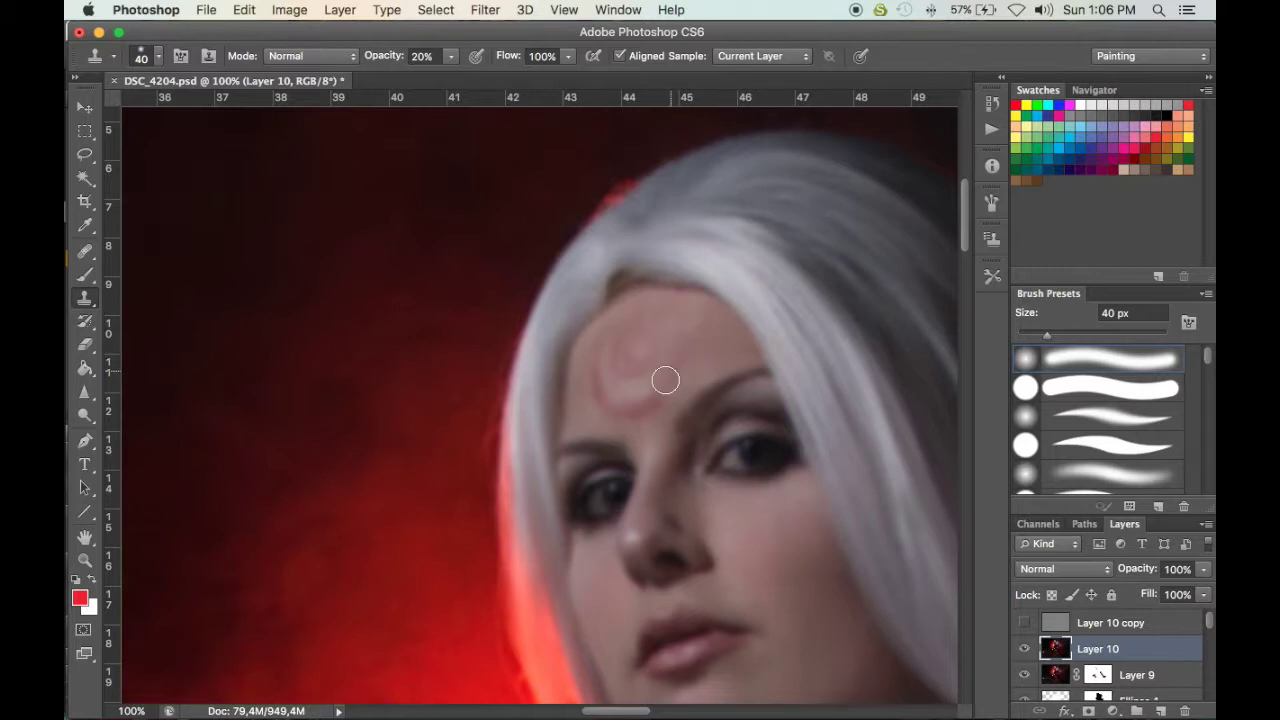
pyautogui.scroll(-2, 658, 386)
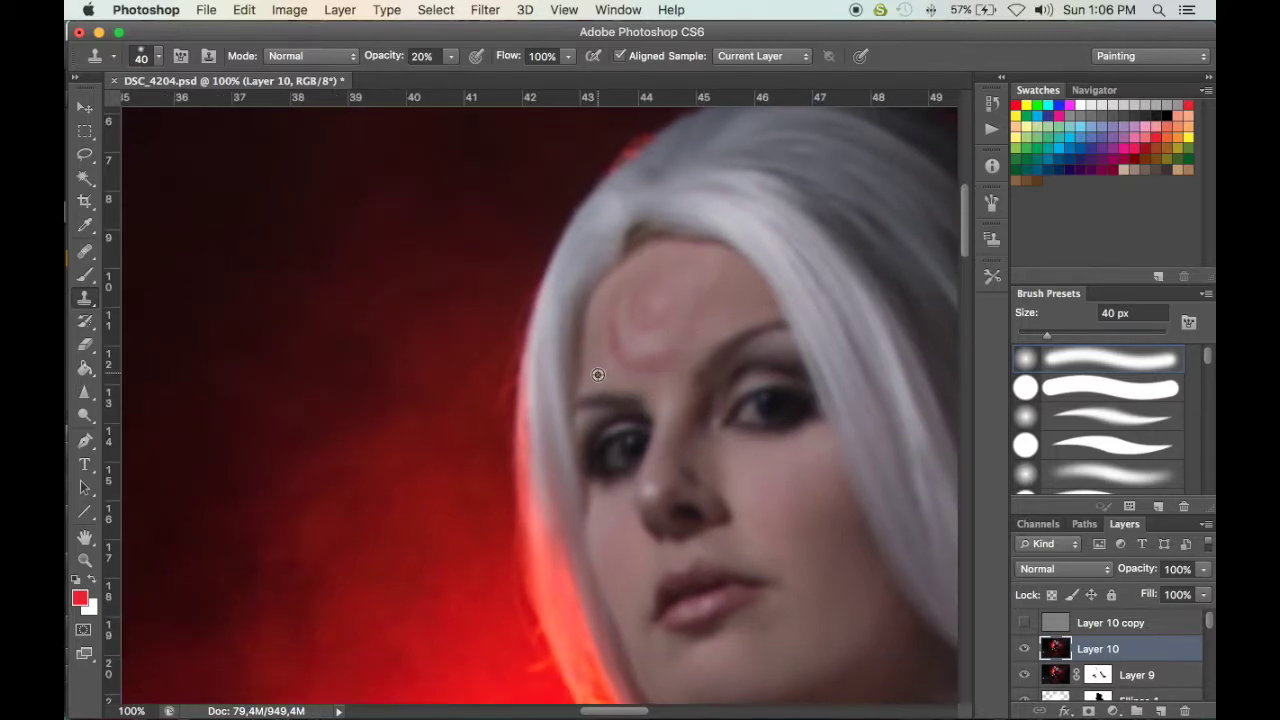
pyautogui.press('super+alt+z')
pyautogui.press('super+alt+z')
pyautogui.press('super+shift+z')
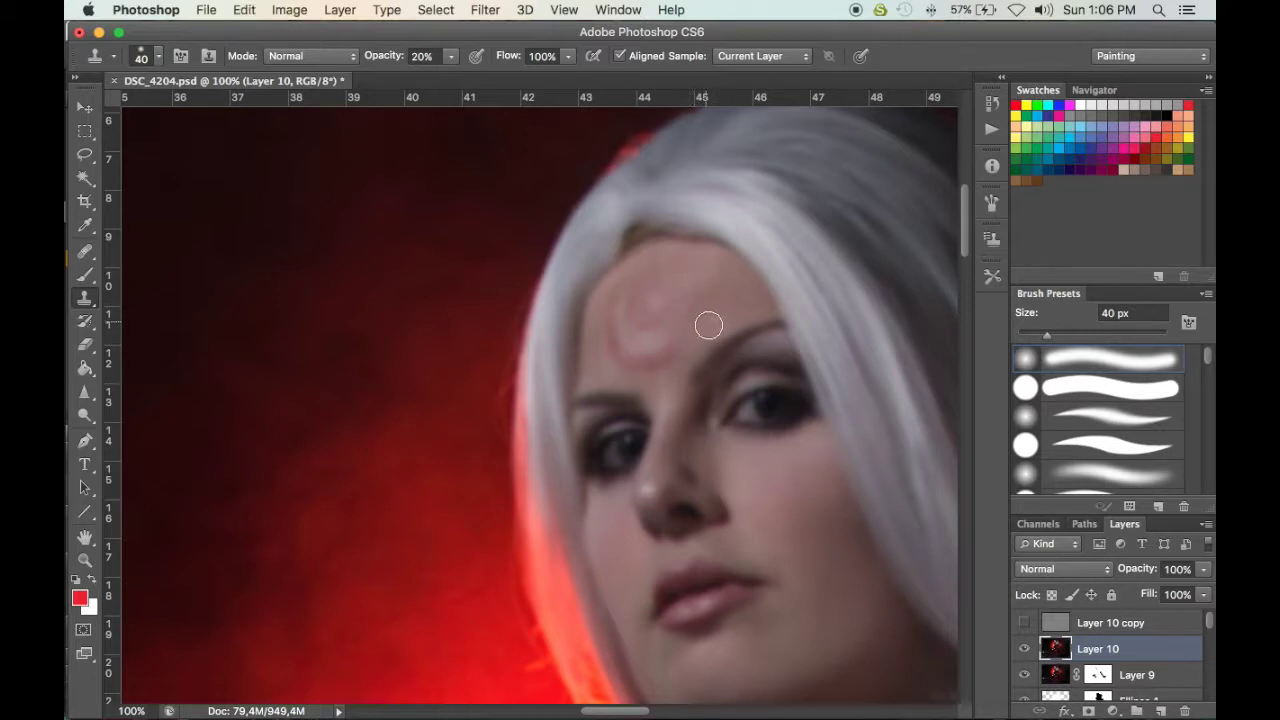
# Clone-stamp over the lower and inner parts of the forehead crescent to blend them into the skin
pyautogui.scroll(-1, 680, 350)
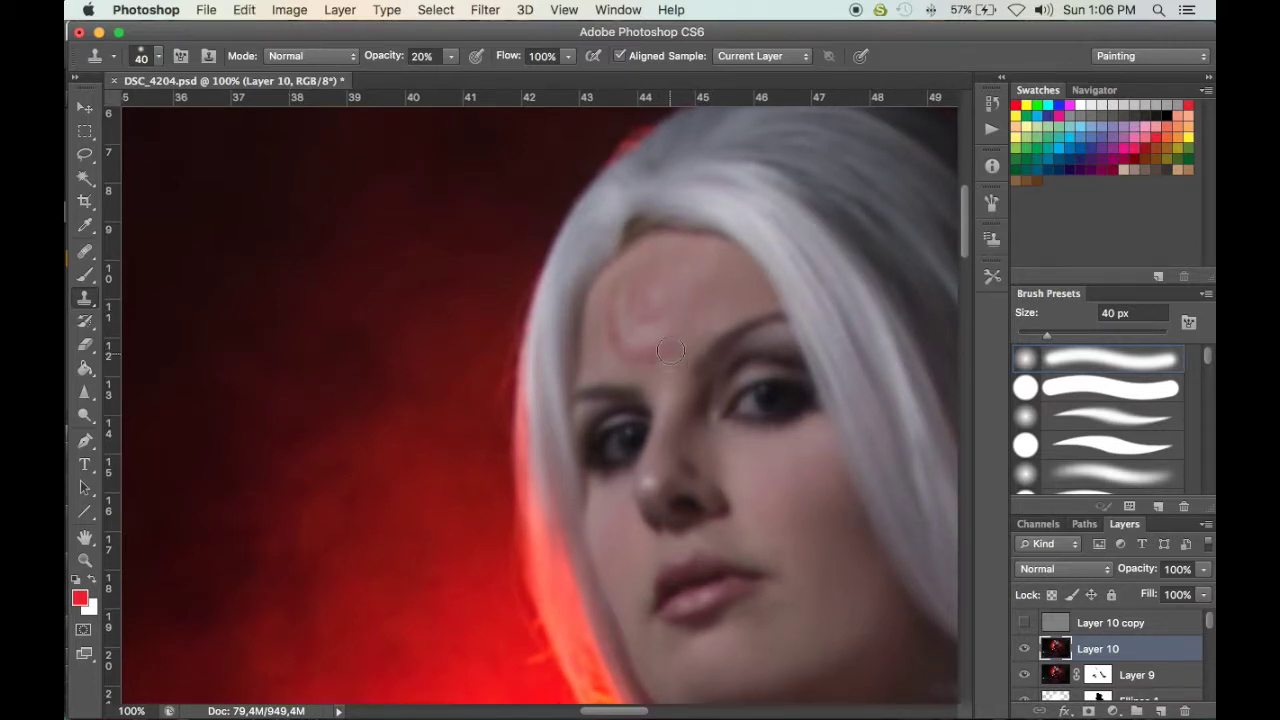
pyautogui.scroll(-5, 691, 332)
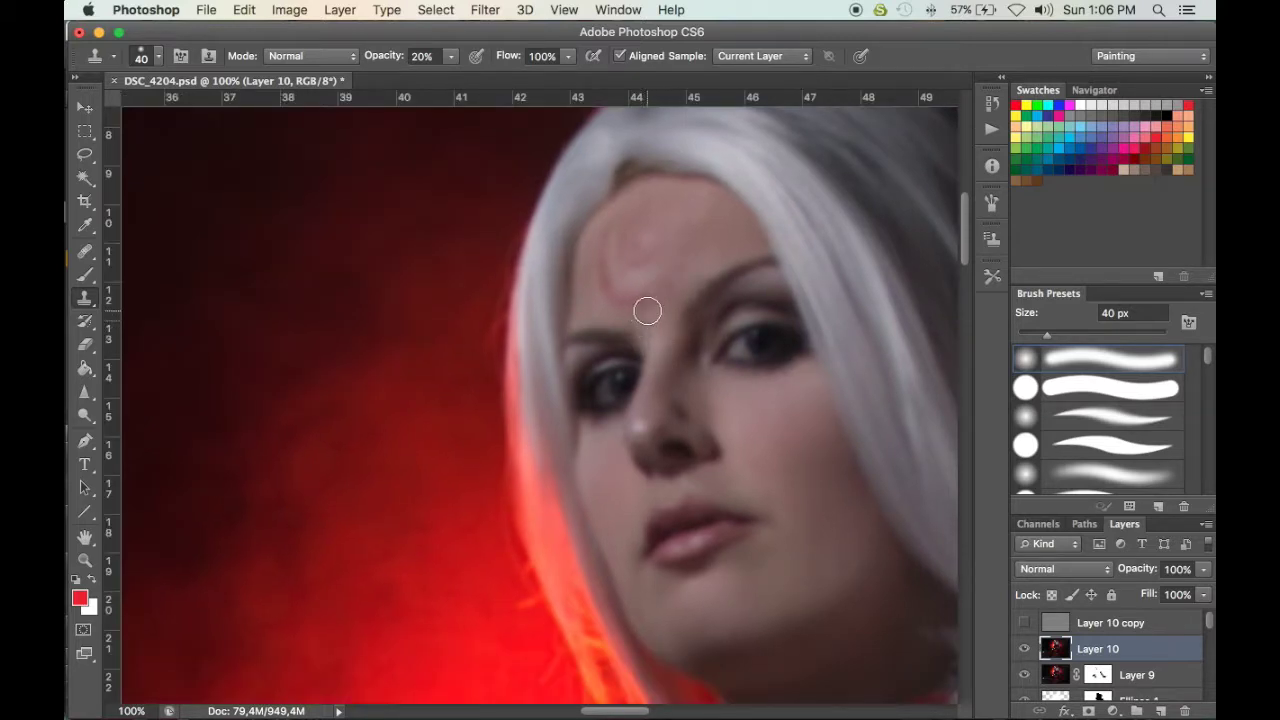
pyautogui.moveTo(690, 238)
pyautogui.mouseDown()
pyautogui.moveTo(697, 323)
pyautogui.moveTo(686, 334)
pyautogui.mouseUp()
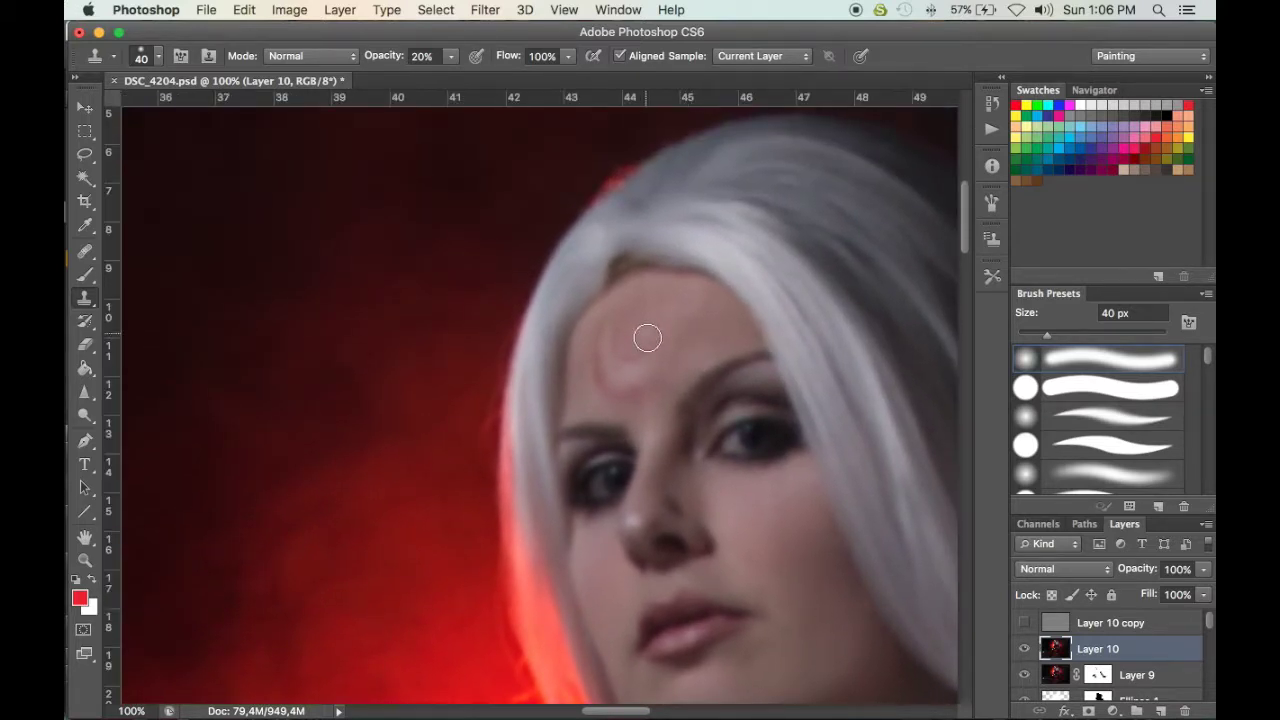
pyautogui.moveTo(671, 325); pyautogui.dragTo(672, 323)
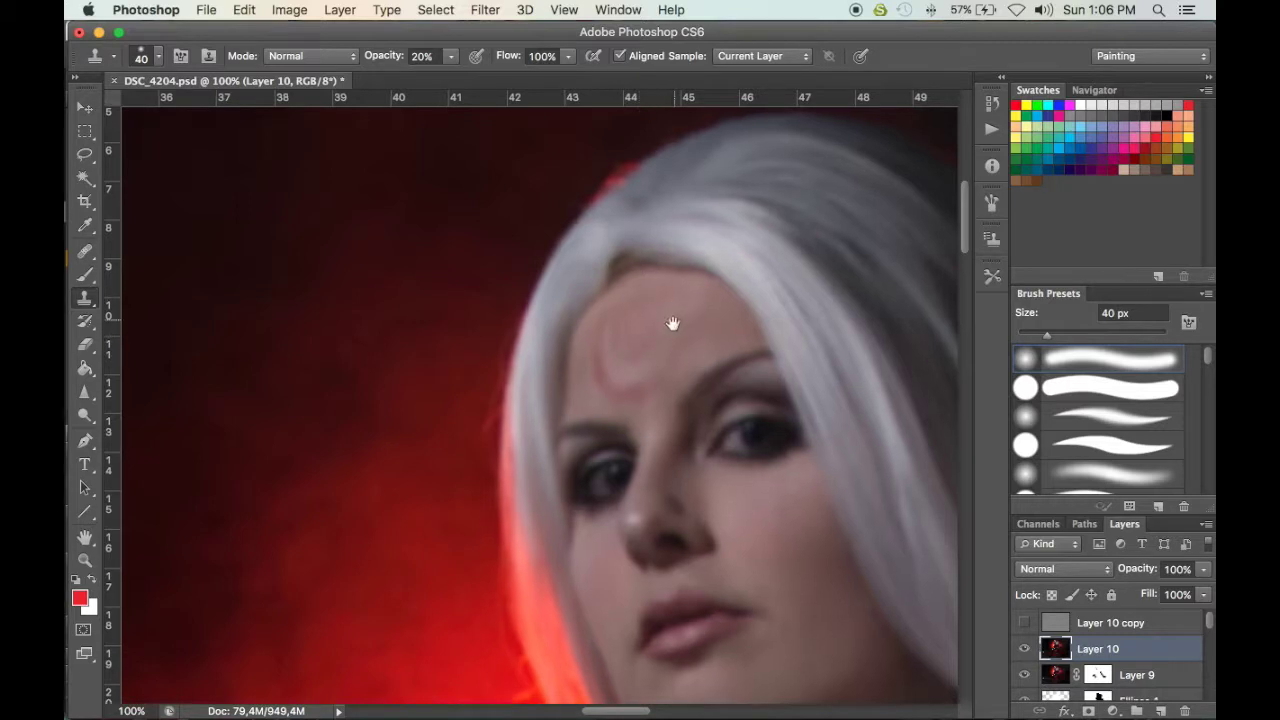
# Show Layer 10 copy and toggle it repeatedly to compare the forehead retouch with and without the detail layer
pyautogui.click(1025, 623)
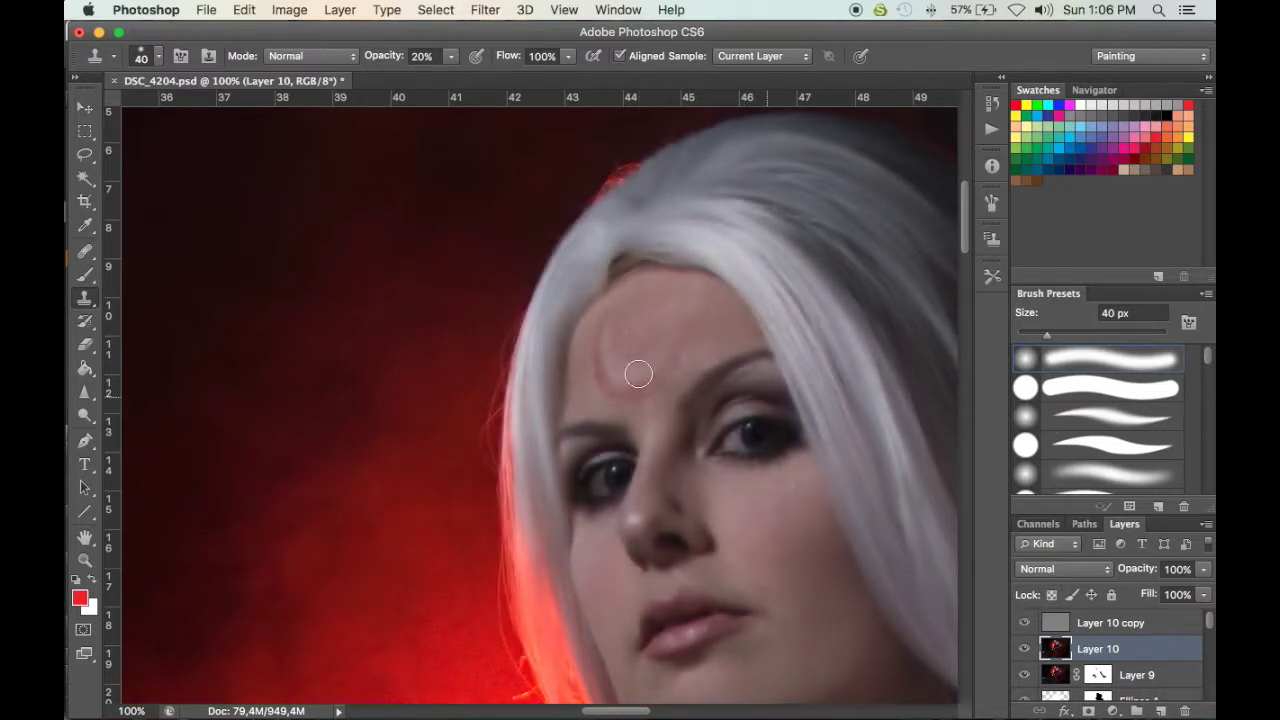
pyautogui.click(1025, 623)
pyautogui.click(1025, 623)
pyautogui.click(1025, 623)
pyautogui.click(1025, 623)
pyautogui.click(1025, 623)
pyautogui.click(1025, 623)
pyautogui.click(1025, 623)
pyautogui.click(1025, 623)
pyautogui.click(1025, 623)
pyautogui.click(1025, 623)
pyautogui.click(1025, 623)
pyautogui.click(1025, 623)
# Compare the whole head at 66.67% zoom with and without Layer 10 copy, including once with Layer 10 hidden too
pyautogui.press('super+minus')
pyautogui.click(1025, 623)
pyautogui.click(1025, 623)
pyautogui.click(1025, 623)
pyautogui.click(1025, 623)
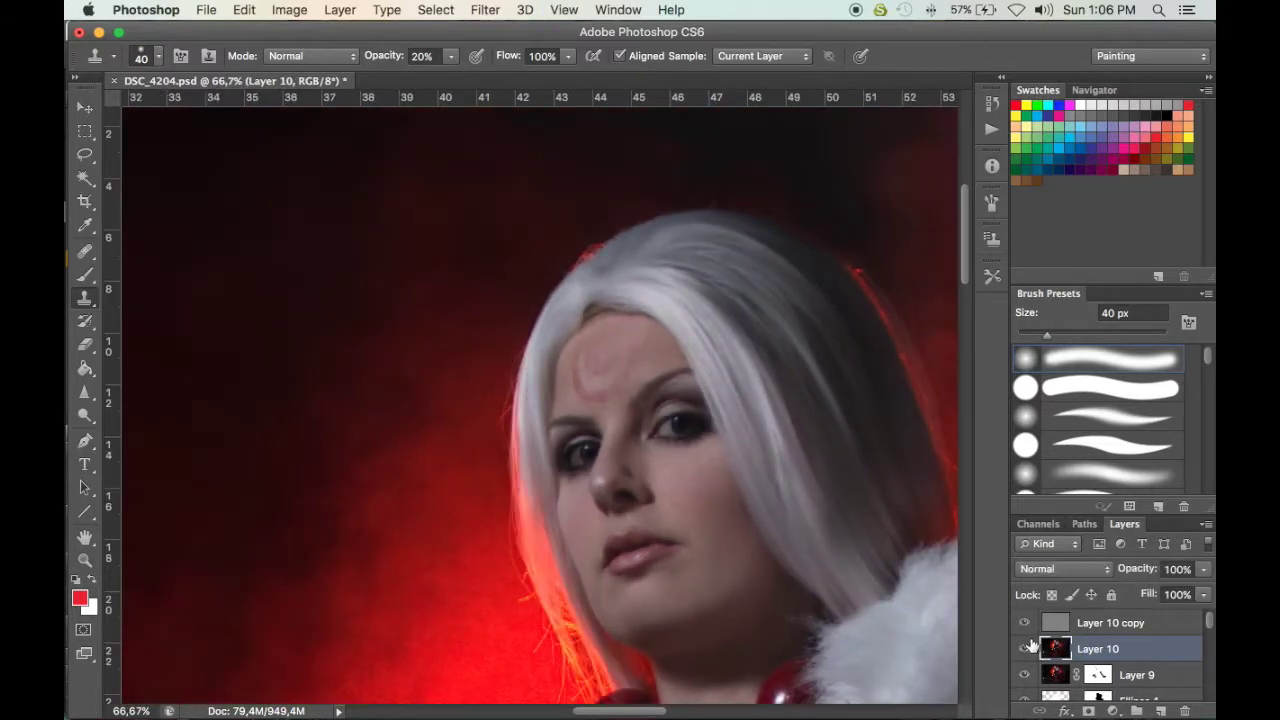
pyautogui.click(1025, 623)
pyautogui.click(1025, 623)
pyautogui.click(1025, 623)
pyautogui.click(1025, 623)
pyautogui.click(1025, 623)
pyautogui.click(1025, 623)
pyautogui.moveTo(1027, 622); pyautogui.dragTo(1024, 652)
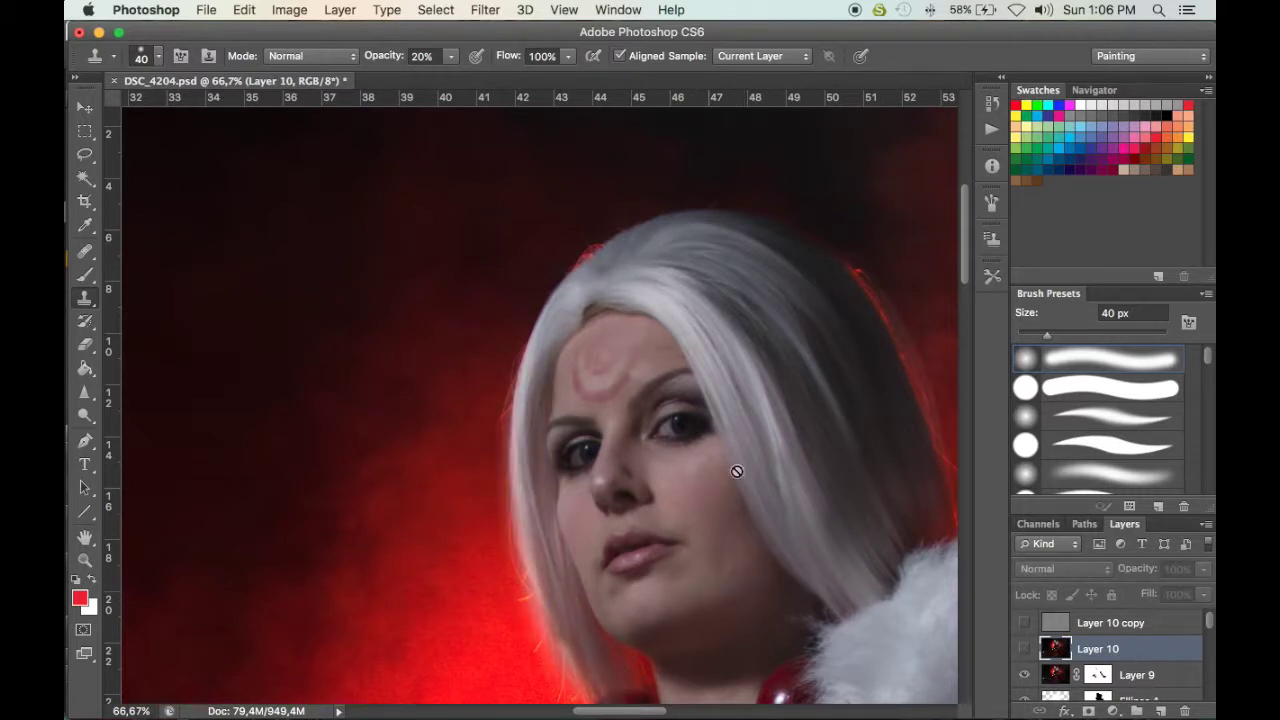
pyautogui.moveTo(1024, 650)
pyautogui.mouseDown()
pyautogui.moveTo(1024, 622)
pyautogui.moveTo(1024, 651)
pyautogui.mouseUp()
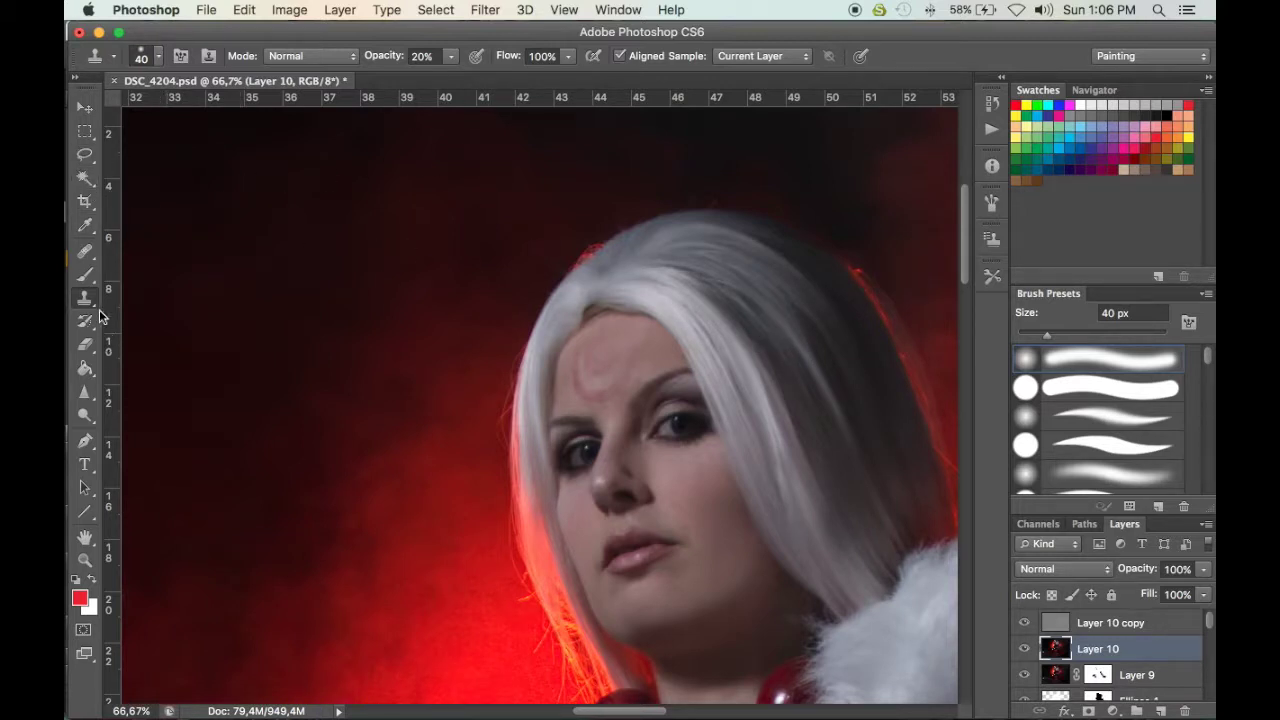
# Outline the cheek, jaw and chin with a 10 px feathered Lasso selection, and deselect it
pyautogui.click(85, 154)
pyautogui.moveTo(712, 450)
pyautogui.mouseDown()
pyautogui.moveTo(635, 457)
pyautogui.moveTo(661, 496)
pyautogui.moveTo(642, 520)
pyautogui.moveTo(676, 542)
pyautogui.mouseUp()
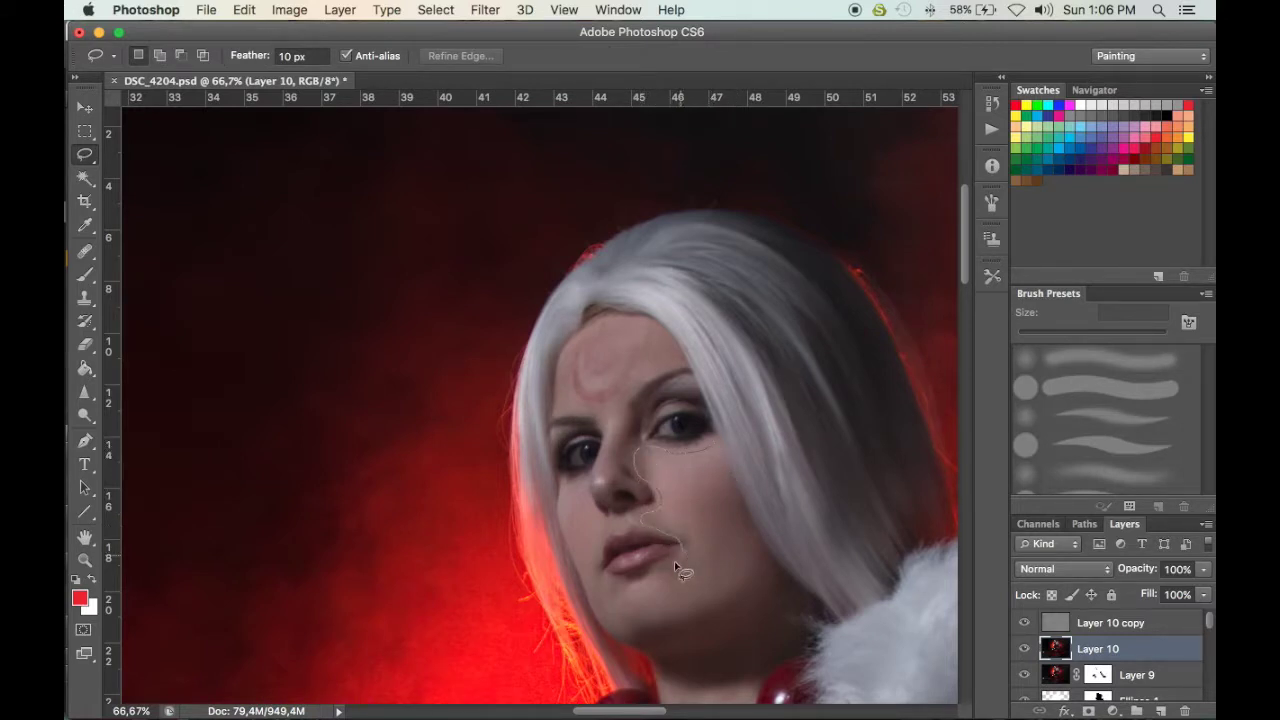
pyautogui.moveTo(622, 594)
pyautogui.mouseDown()
pyautogui.moveTo(608, 632)
pyautogui.moveTo(651, 652)
pyautogui.moveTo(682, 660)
pyautogui.moveTo(746, 634)
pyautogui.moveTo(776, 589)
pyautogui.moveTo(724, 477)
pyautogui.mouseUp()
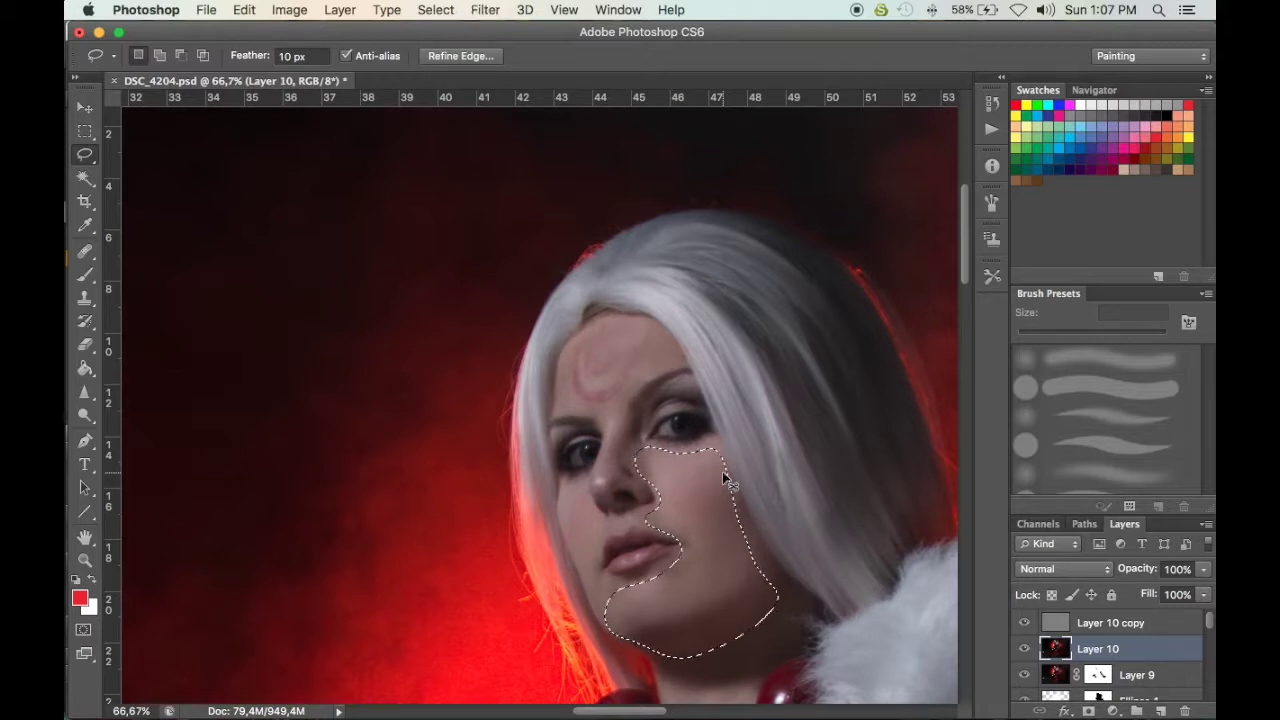
pyautogui.press('super+d')
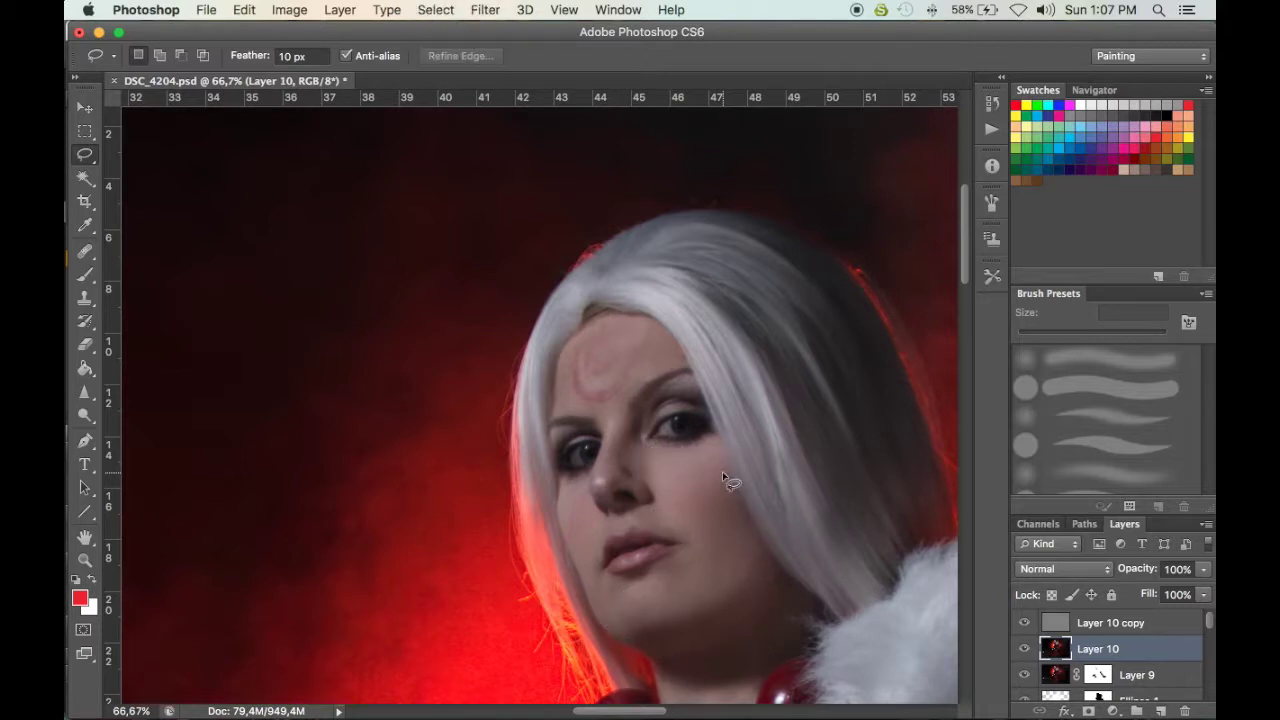
# Reapply the last Gaussian Blur to a 10 px feathered Lasso selection of the forehead on Layer 10, and deselect it
pyautogui.click(486, 10)
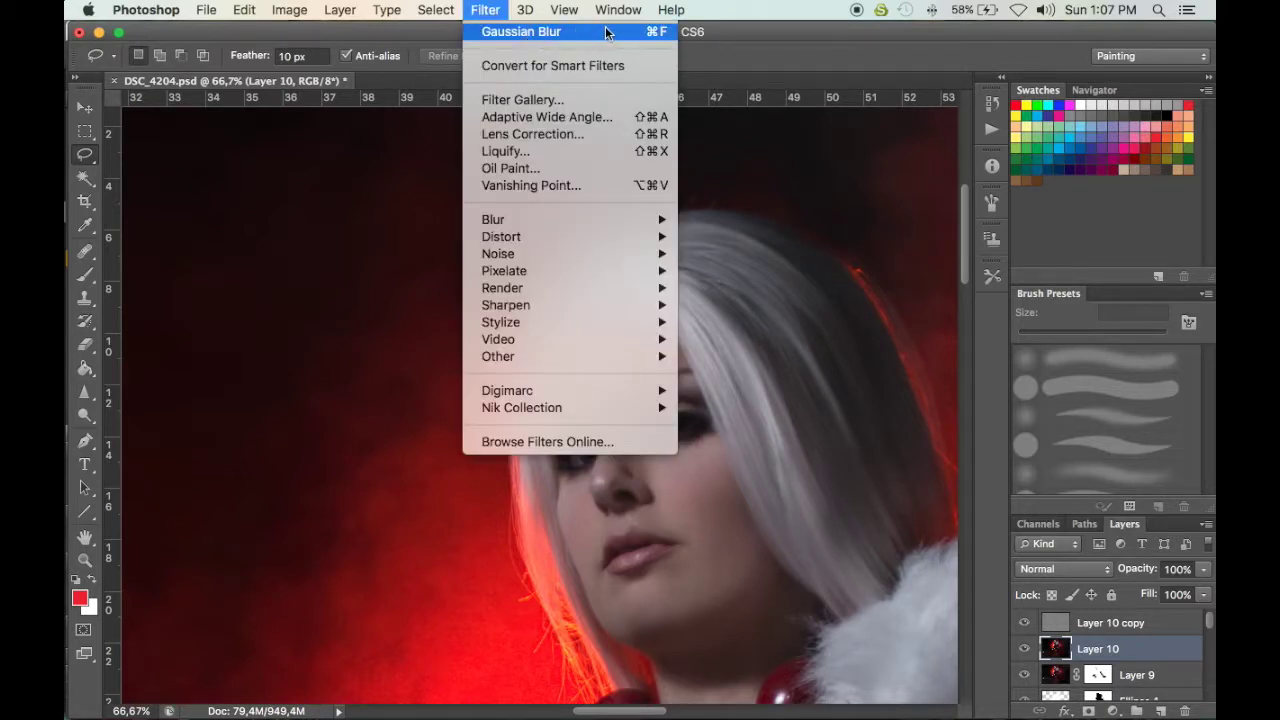
pyautogui.click(758, 45)
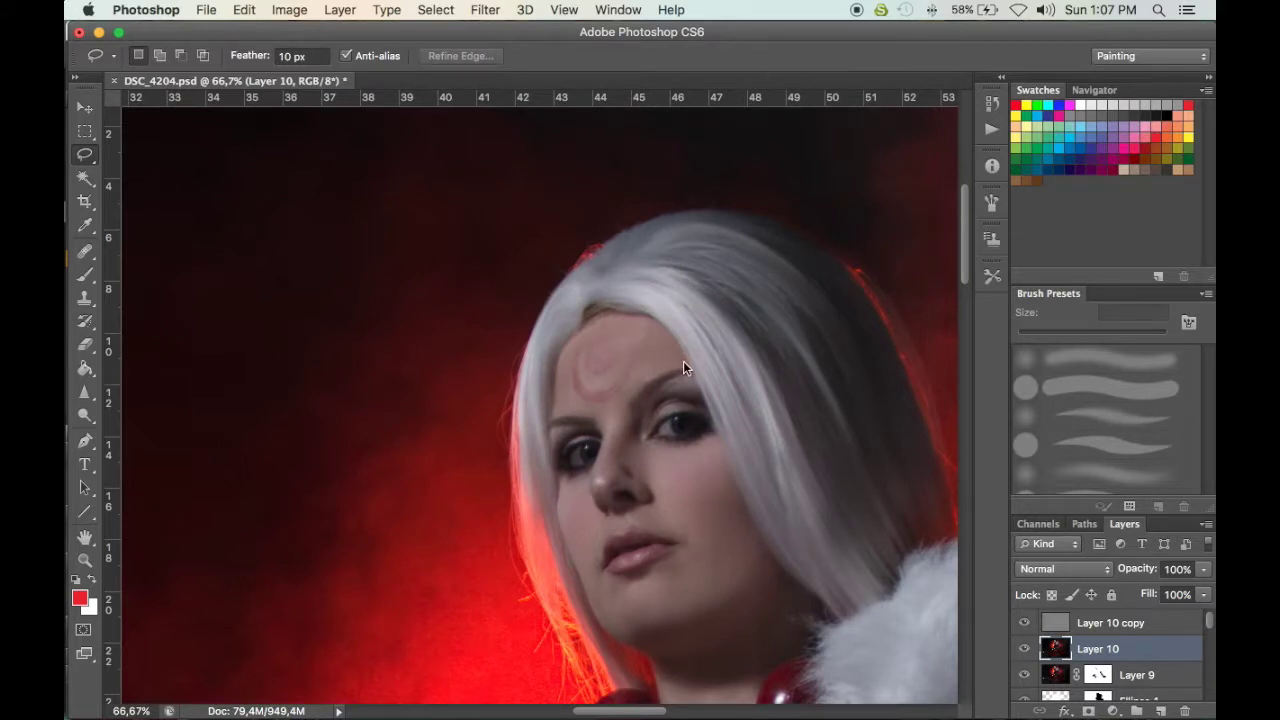
pyautogui.moveTo(686, 359)
pyautogui.mouseDown()
pyautogui.moveTo(610, 414)
pyautogui.moveTo(559, 410)
pyautogui.moveTo(571, 342)
pyautogui.moveTo(607, 321)
pyautogui.moveTo(675, 348)
pyautogui.mouseUp()
pyautogui.press('super+f')
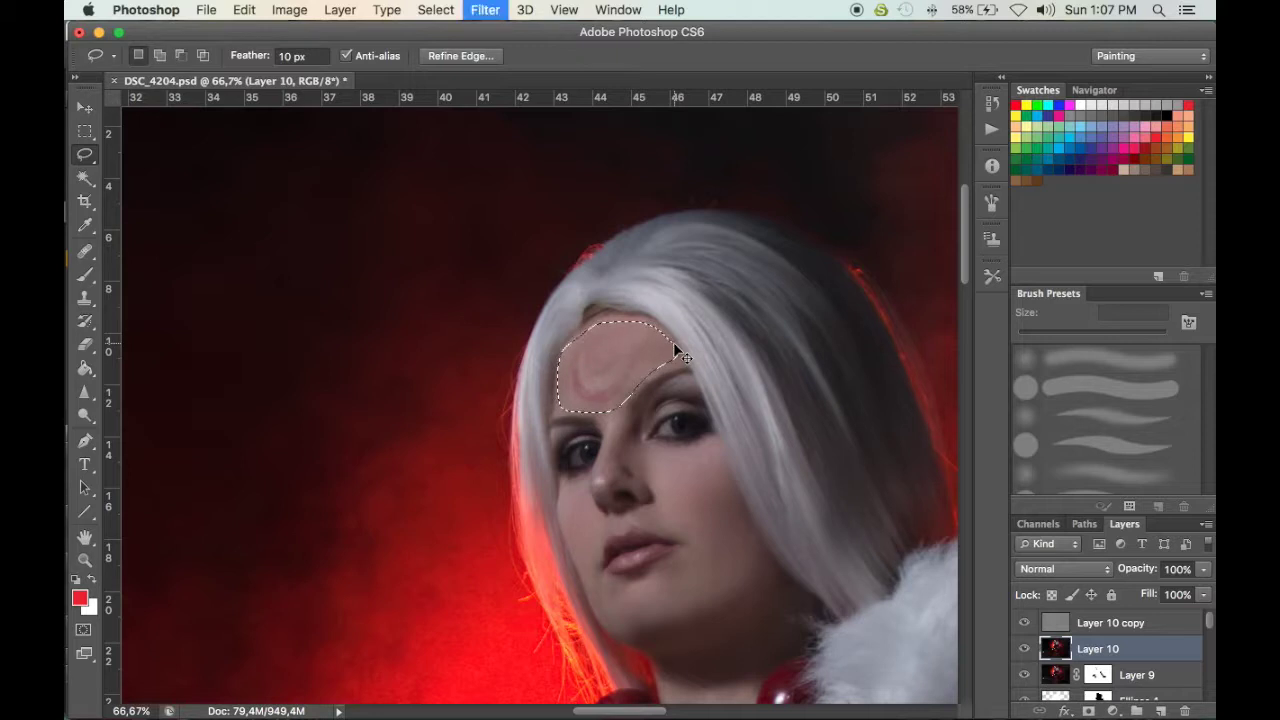
pyautogui.press('super+d')
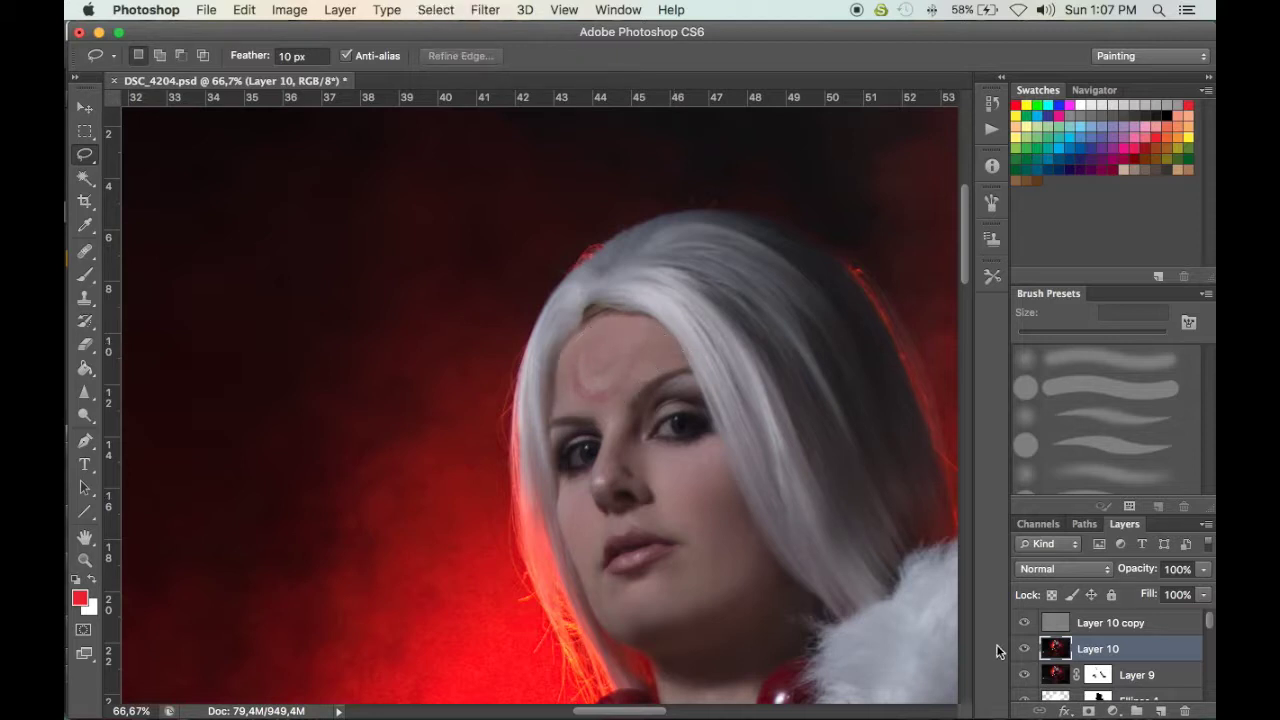
# Compare the face by toggling Layer 10 and Layer 10 copy off and on, finishing with both layers visible
pyautogui.click(1025, 649)
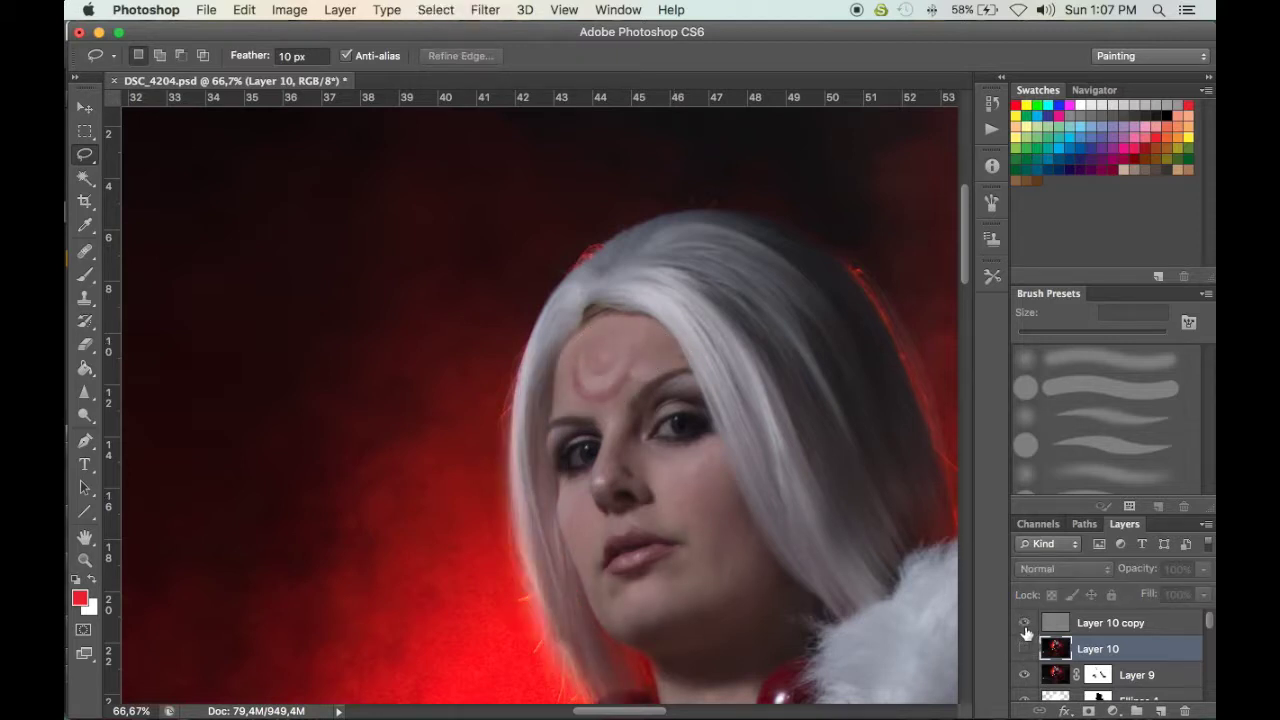
pyautogui.click(1025, 649)
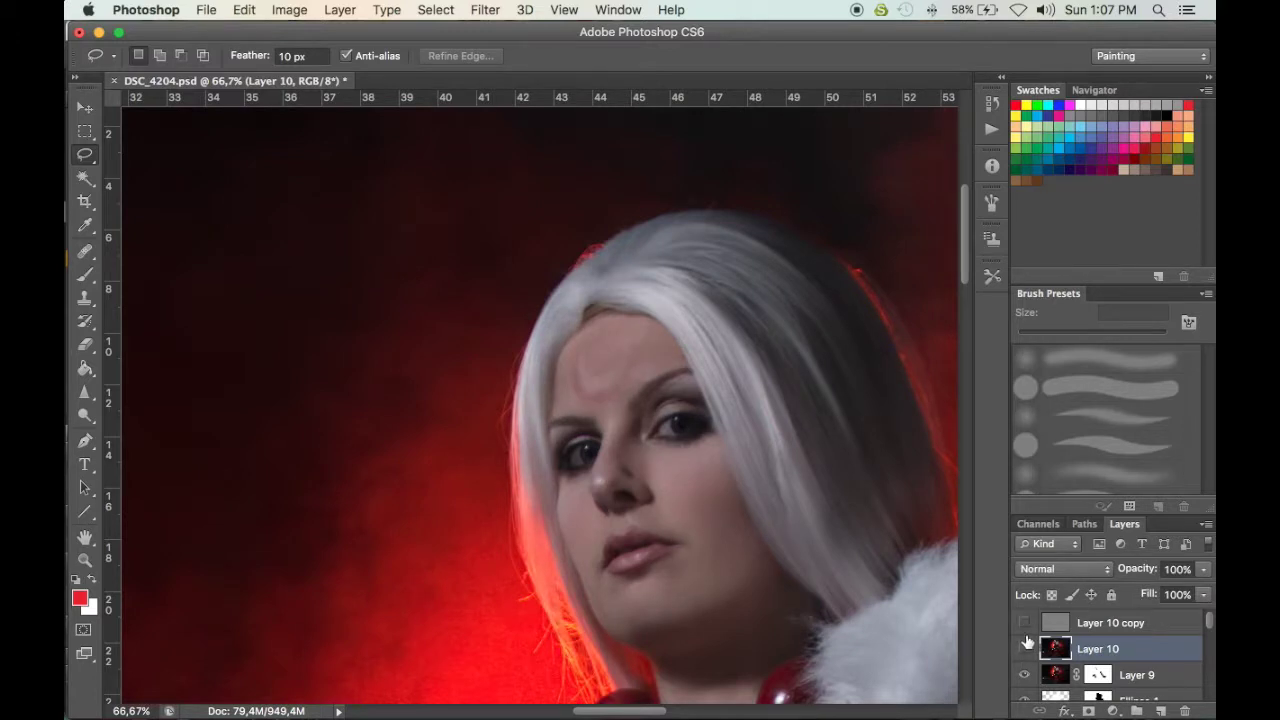
pyautogui.click(1025, 649)
pyautogui.click(1025, 649)
pyautogui.click(1025, 623)
pyautogui.click(1025, 649)
pyautogui.click(1025, 649)
pyautogui.click(1025, 623)
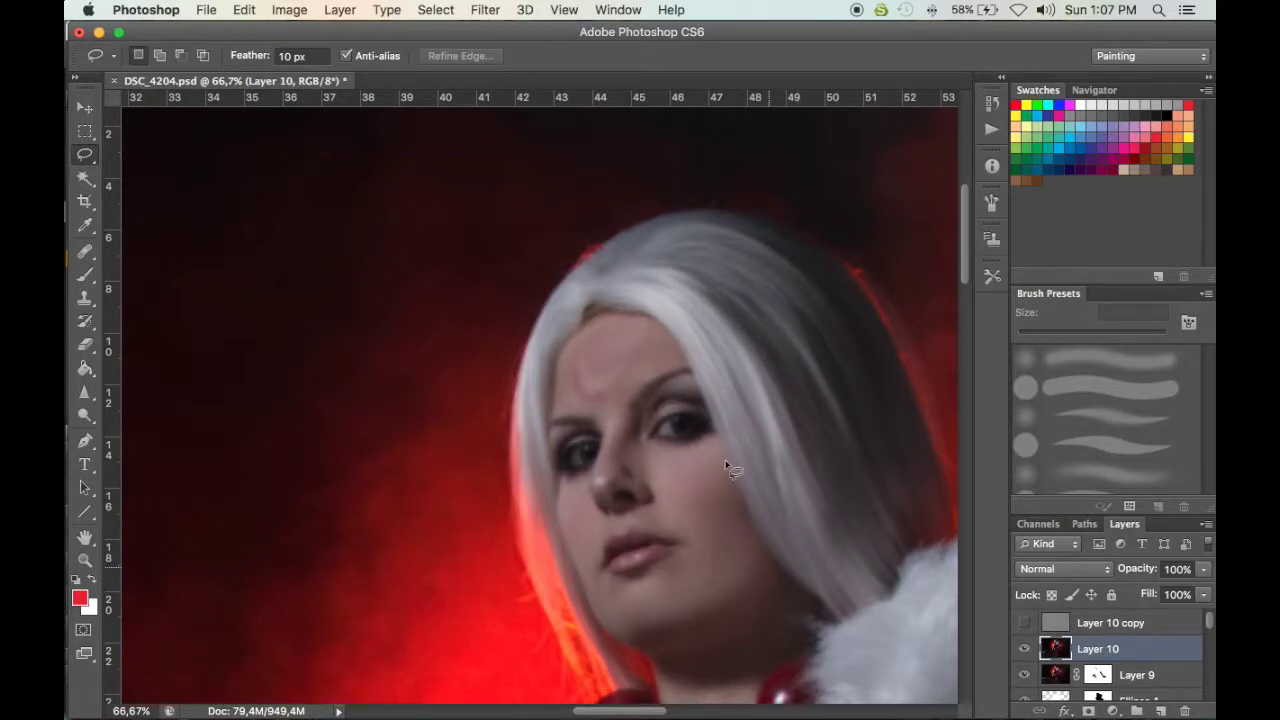
pyautogui.scroll(-1, 668, 484)
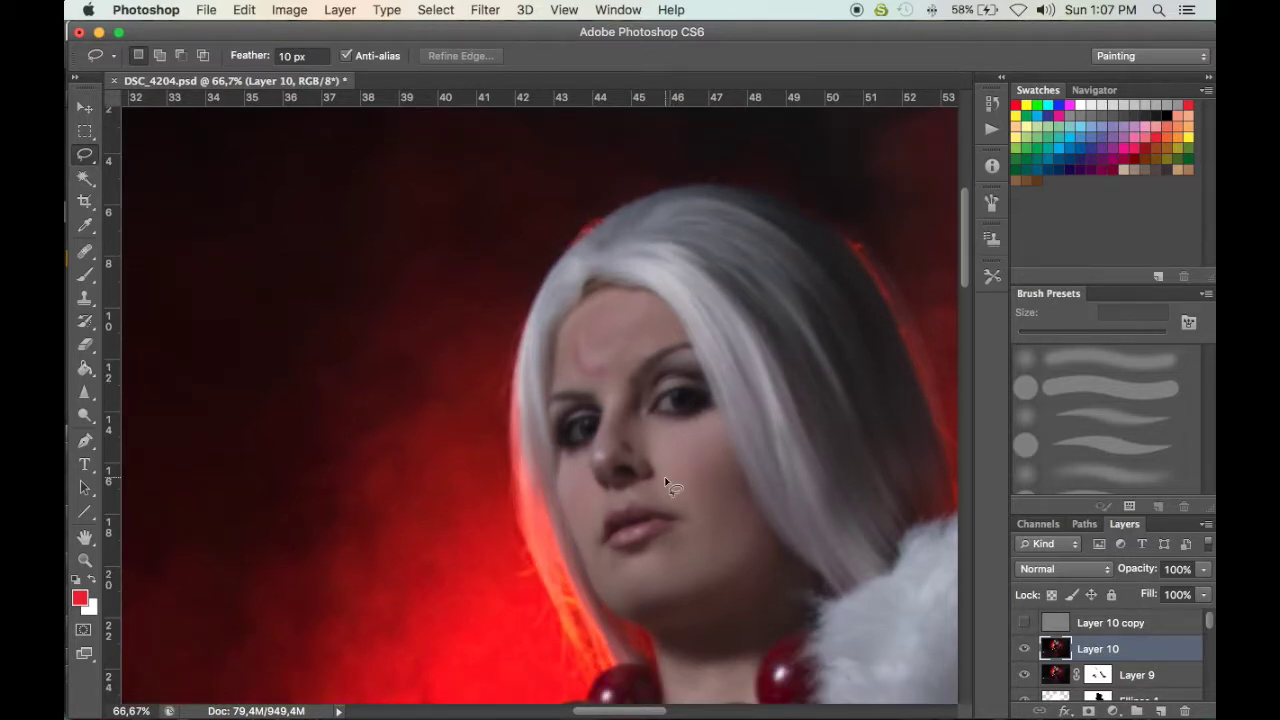
pyautogui.scroll(2, 668, 484)
pyautogui.click(1023, 622)
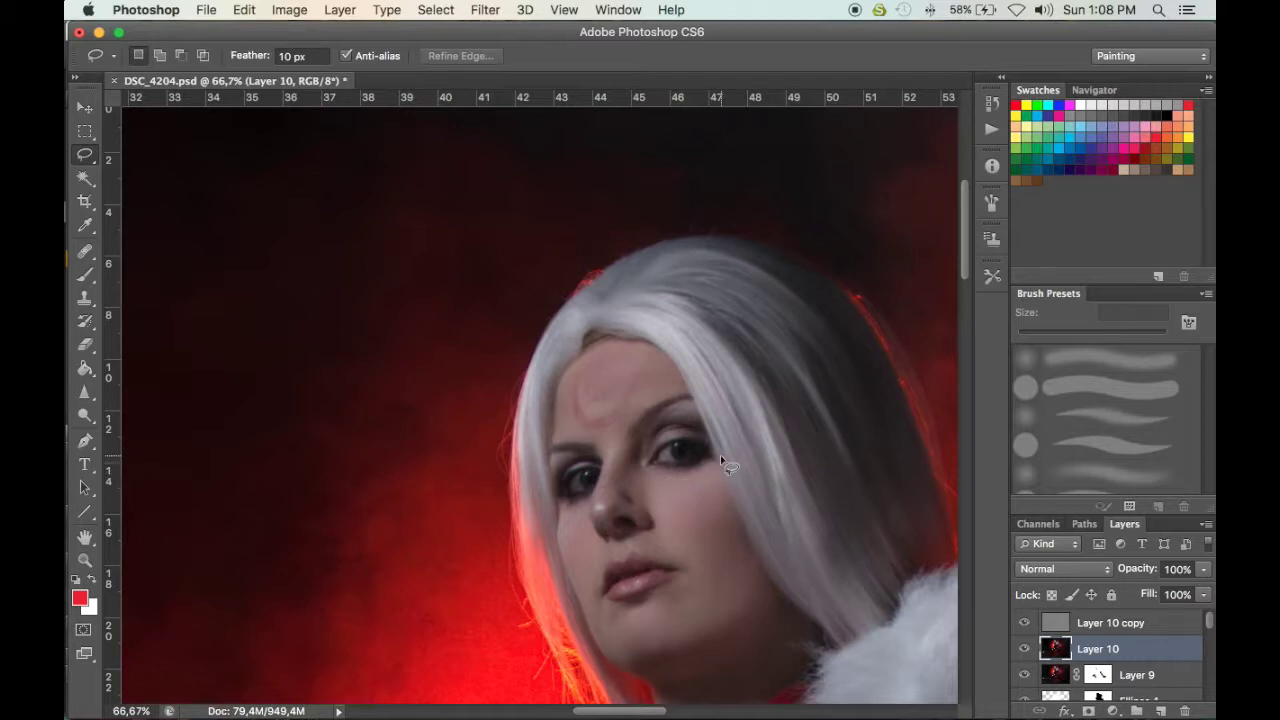
# Set the Clone Stamp to 20 px, sample skin beside the eyebrow on Layer 10, and compare the face without the detail layer
pyautogui.click(85, 297)
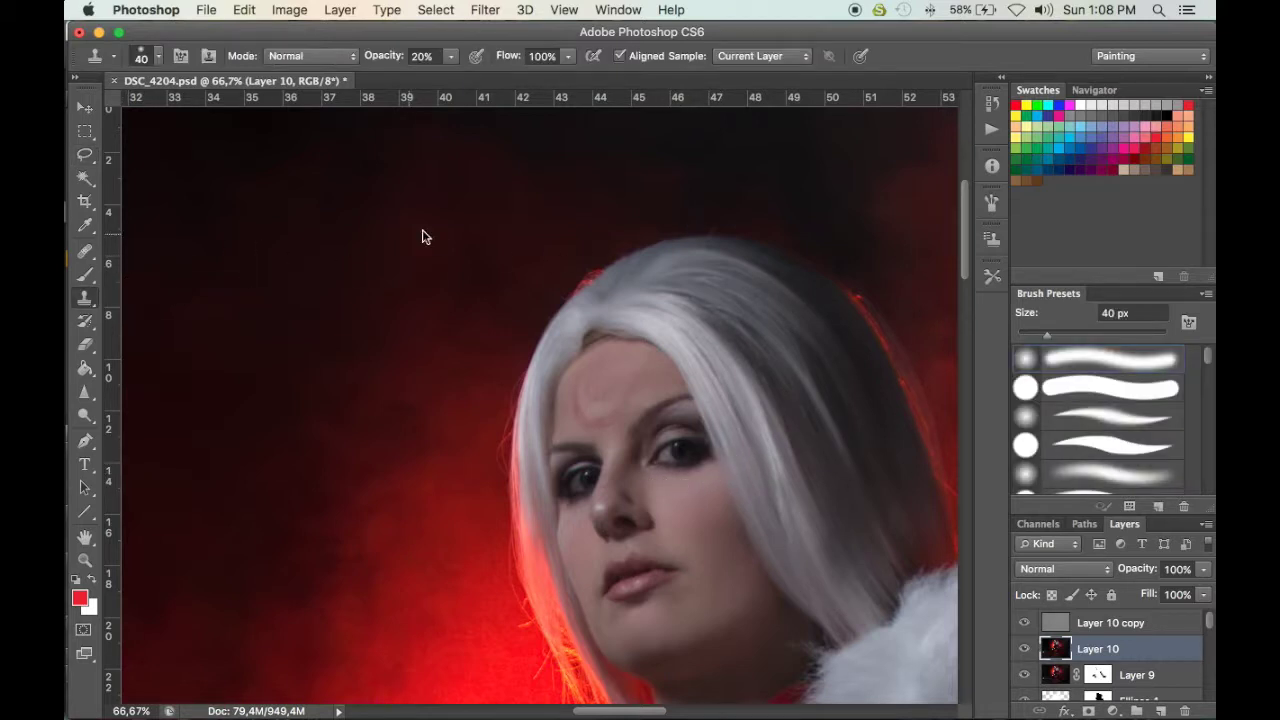
pyautogui.press('[')
pyautogui.press('[')
pyautogui.press('[')
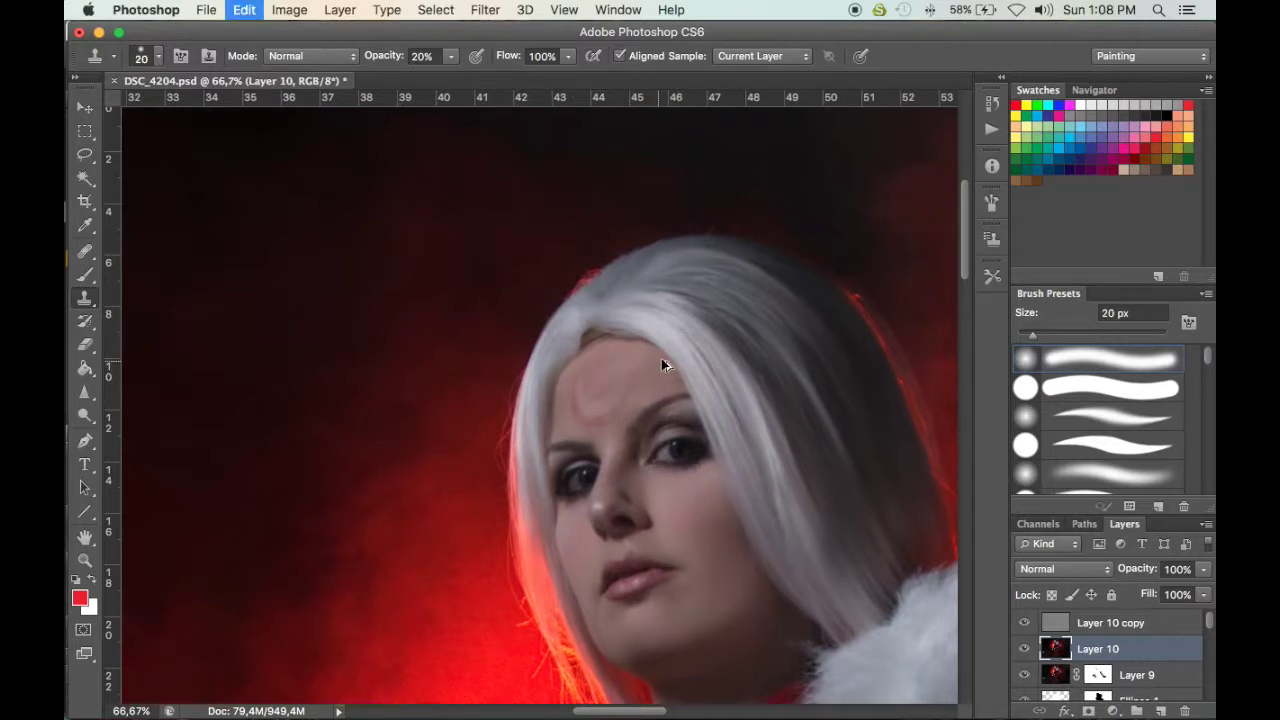
pyautogui.keyDown('alt'); pyautogui.click(682, 411); pyautogui.keyUp('alt')
pyautogui.moveTo(678, 435); pyautogui.dragTo(623, 362)
pyautogui.click(1022, 621)
pyautogui.moveTo(632, 492); pyautogui.dragTo(623, 423)
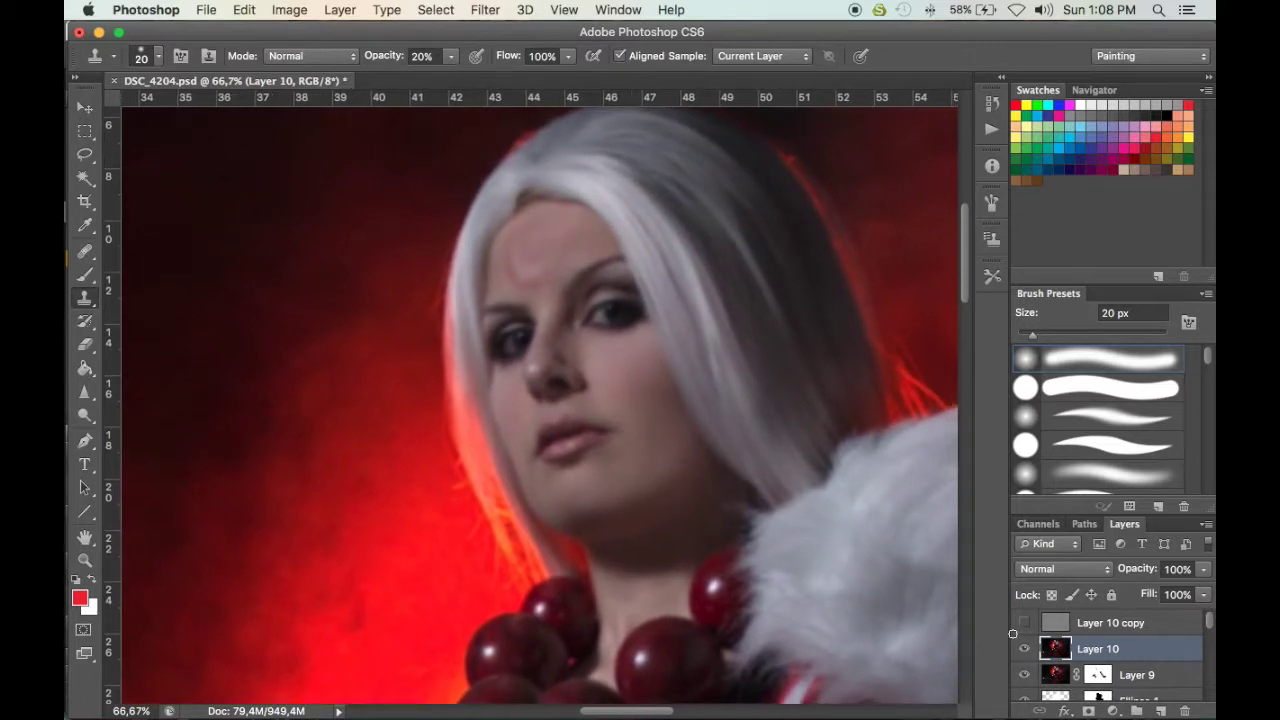
pyautogui.click(1023, 623)
# Select Layer 10 copy, set the Clone Stamp to 35 px at 70% opacity, and check the cheek with Layer 10 toggled off
pyautogui.click(1108, 623)
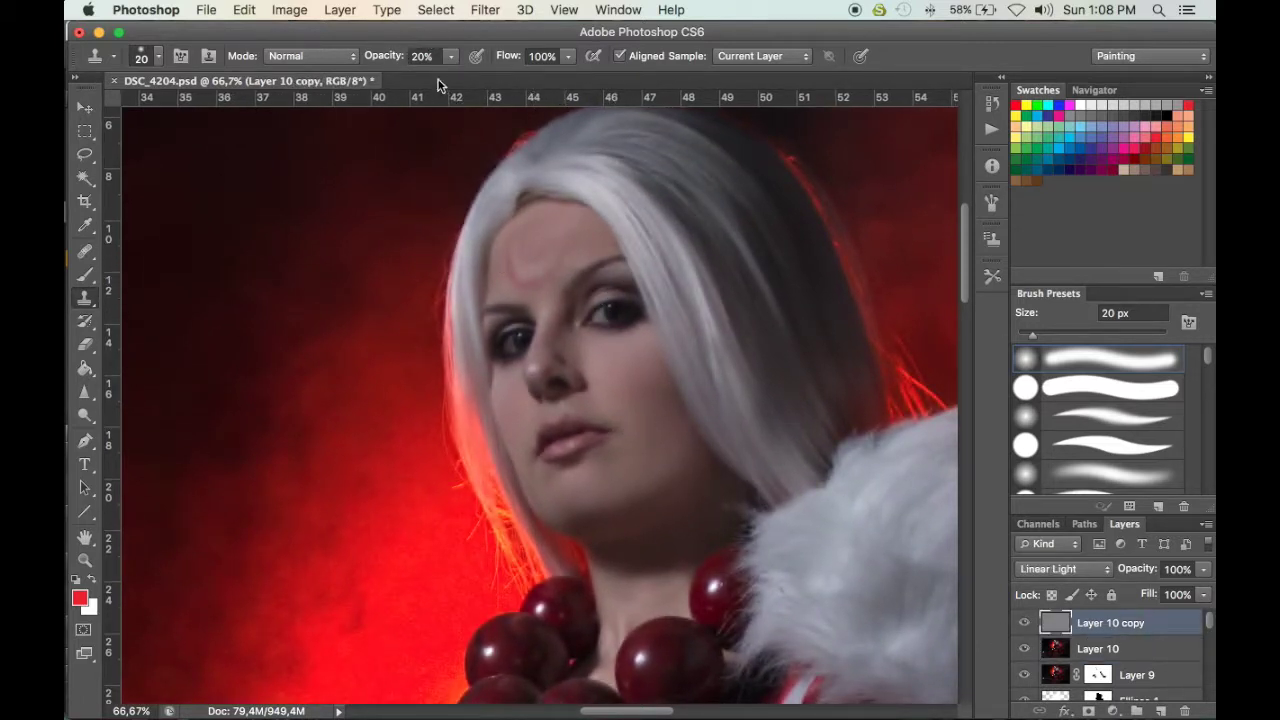
pyautogui.press('7')
pyautogui.press('super+plus')
pyautogui.press('super+plus')
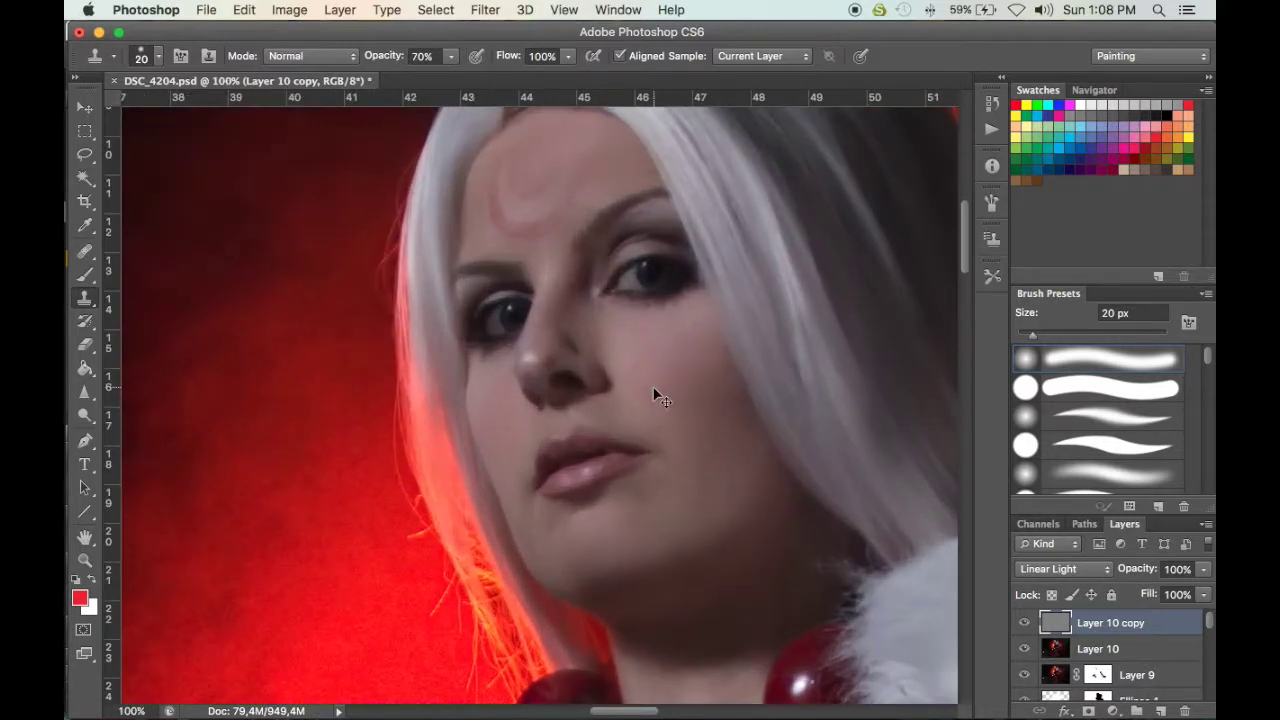
pyautogui.moveTo(702, 355); pyautogui.dragTo(619, 372)
pyautogui.press(']')
pyautogui.press(']')
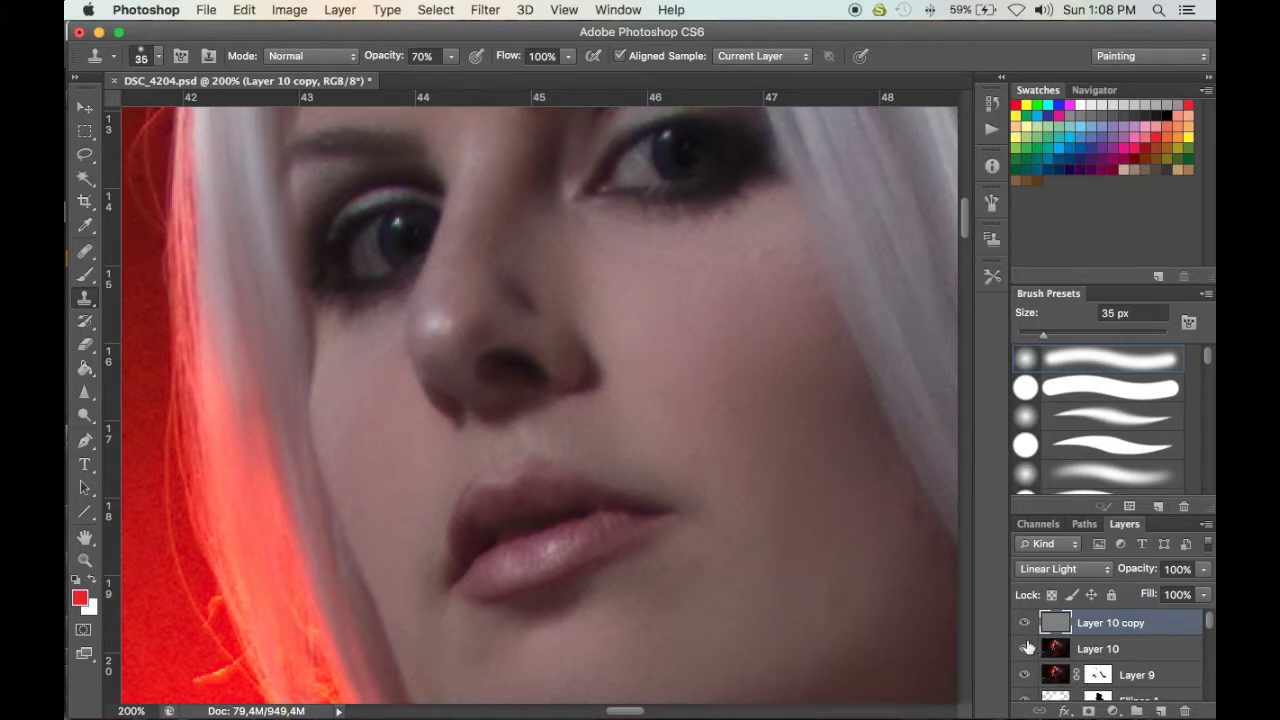
pyautogui.click(1026, 648)
pyautogui.click(1026, 648)
# Clone-stamp the skin texture spots on the cheek below the eye on Layer 10 copy, raising the stamp opacity to 100%
pyautogui.moveTo(714, 277); pyautogui.dragTo(745, 355)
pyautogui.press('0')
pyautogui.click(739, 391)
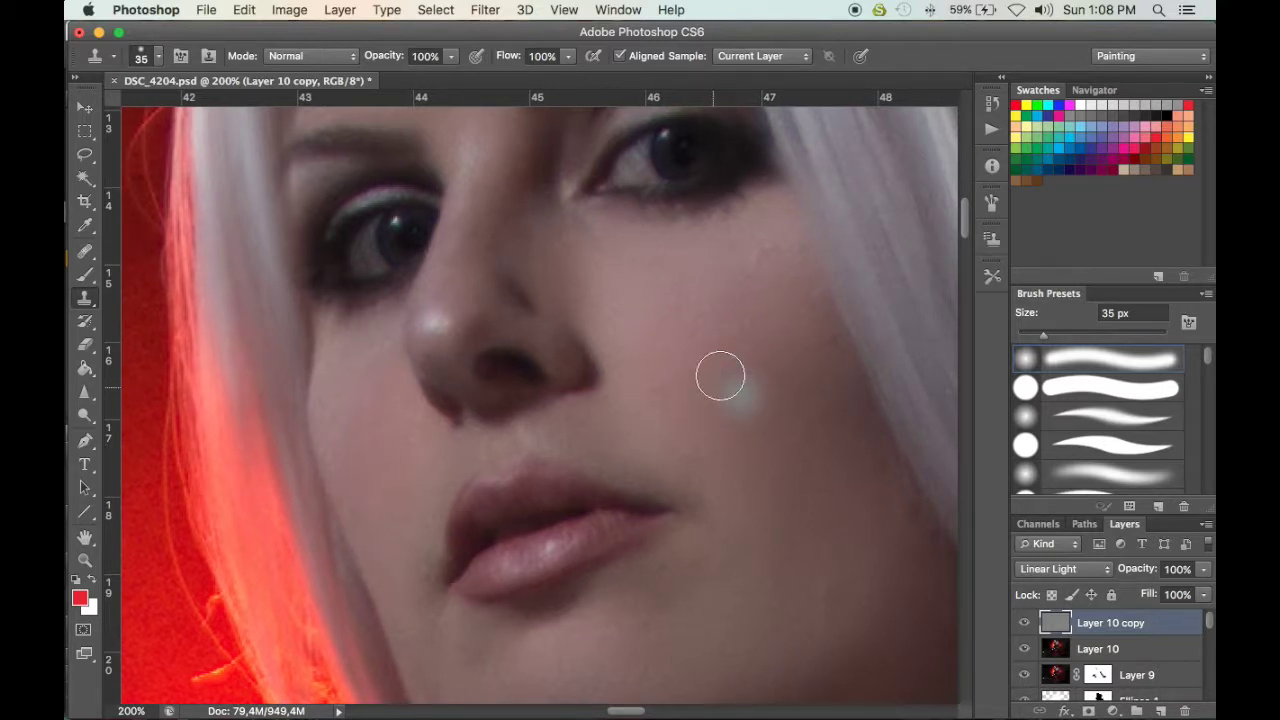
pyautogui.press('super+z')
pyautogui.click(751, 328)
pyautogui.keyDown('alt'); pyautogui.click(712, 292); pyautogui.keyUp('alt')
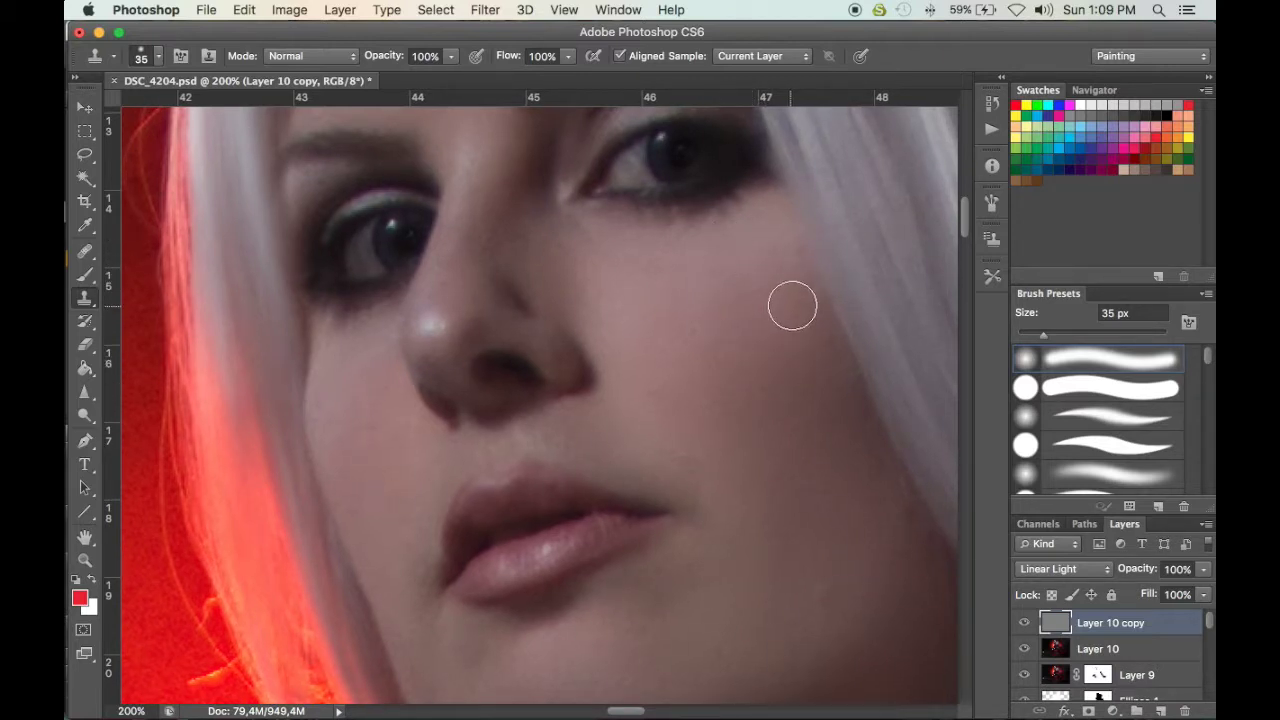
# Clone-stamp clean texture over the spots on the lower cheek and jaw of Layer 10 copy
pyautogui.moveTo(793, 462); pyautogui.dragTo(726, 234)
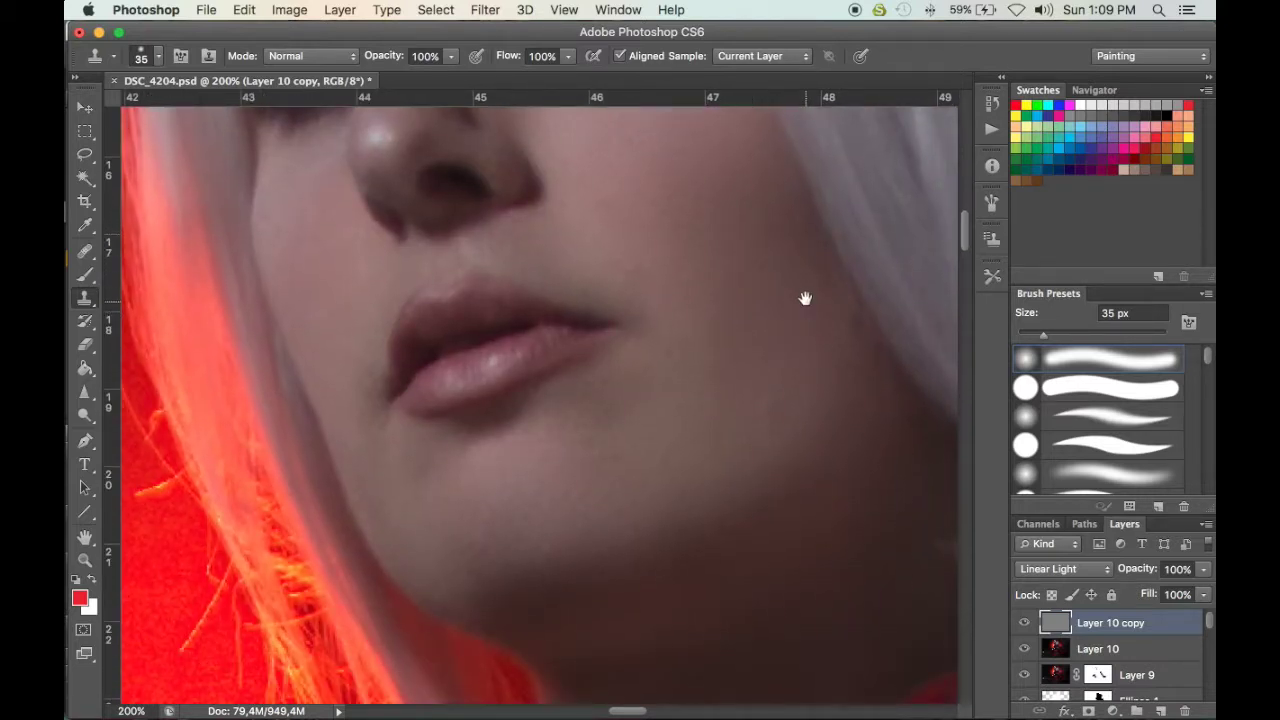
pyautogui.moveTo(806, 297); pyautogui.dragTo(804, 293)
pyautogui.keyDown('alt'); pyautogui.click(787, 365); pyautogui.keyUp('alt')
pyautogui.click(763, 405)
pyautogui.keyDown('alt'); pyautogui.click(796, 351); pyautogui.keyUp('alt')
pyautogui.click(798, 393)
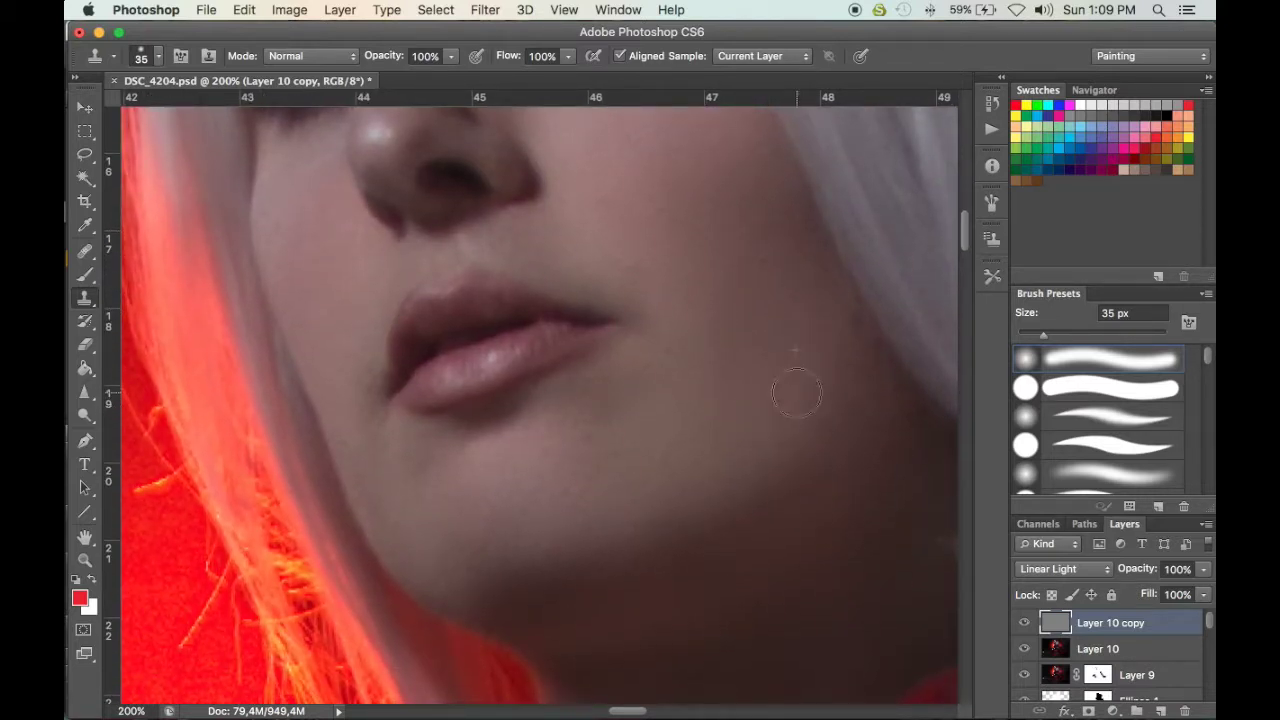
pyautogui.moveTo(774, 334); pyautogui.dragTo(814, 277)
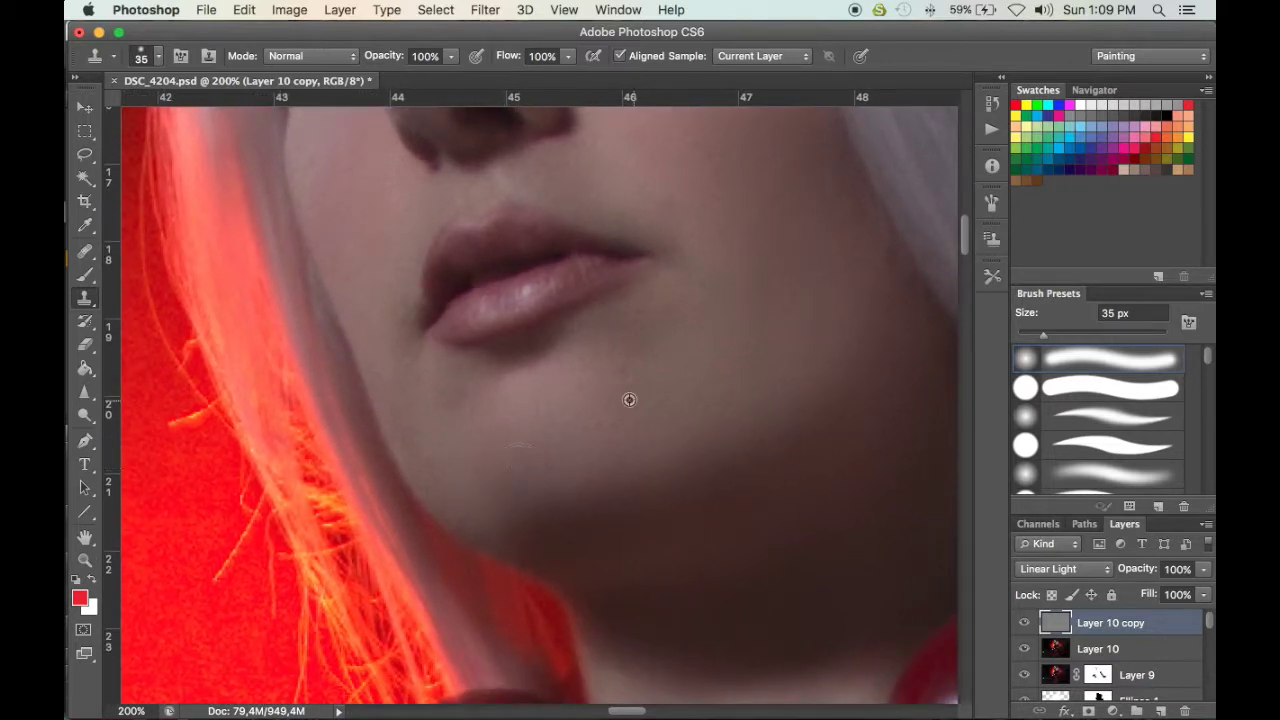
# Clone-stamp the small texture flaws on the nose bridge and beneath the eye on Layer 10 copy
pyautogui.moveTo(694, 277); pyautogui.dragTo(741, 566)
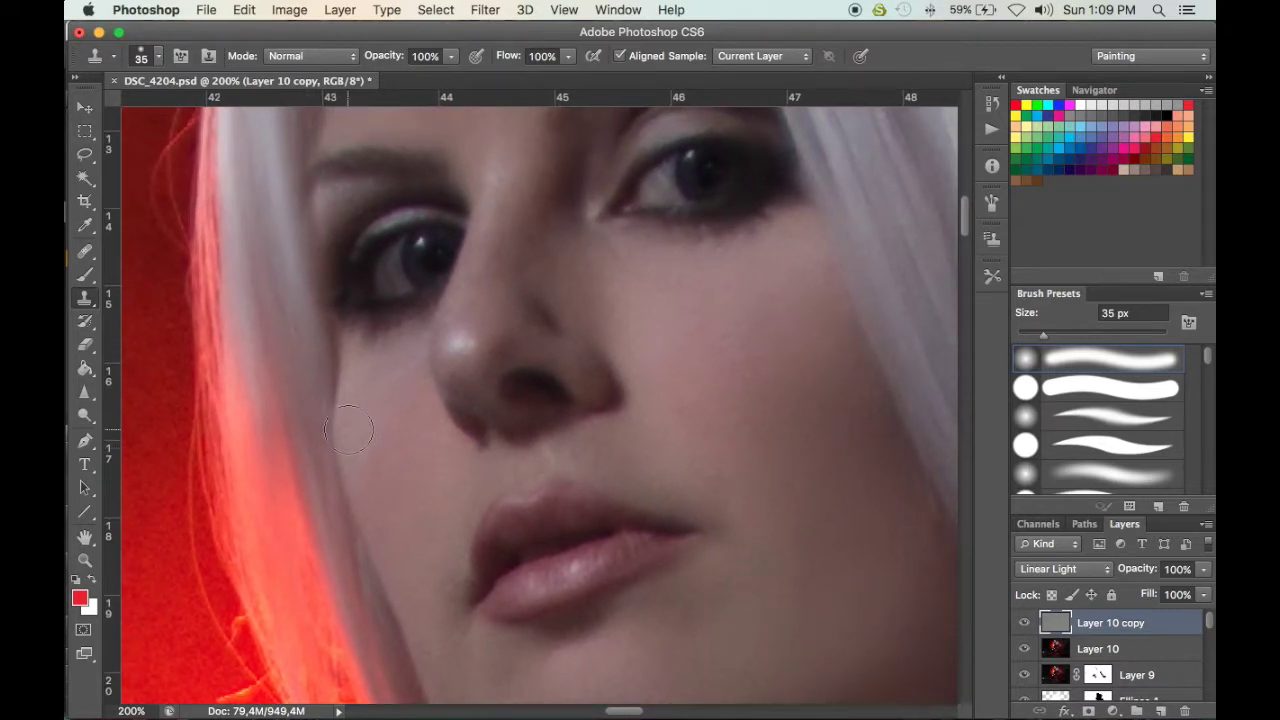
pyautogui.moveTo(408, 366); pyautogui.dragTo(435, 536)
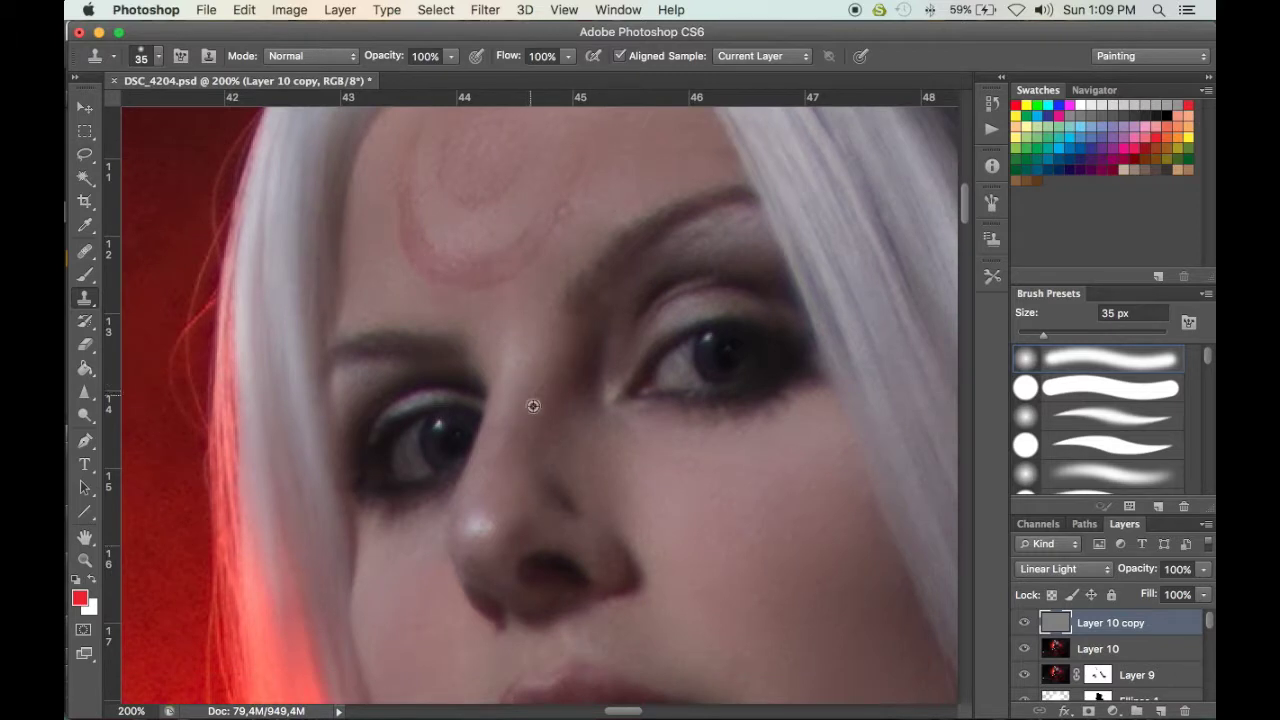
pyautogui.scroll(-1, 545, 360)
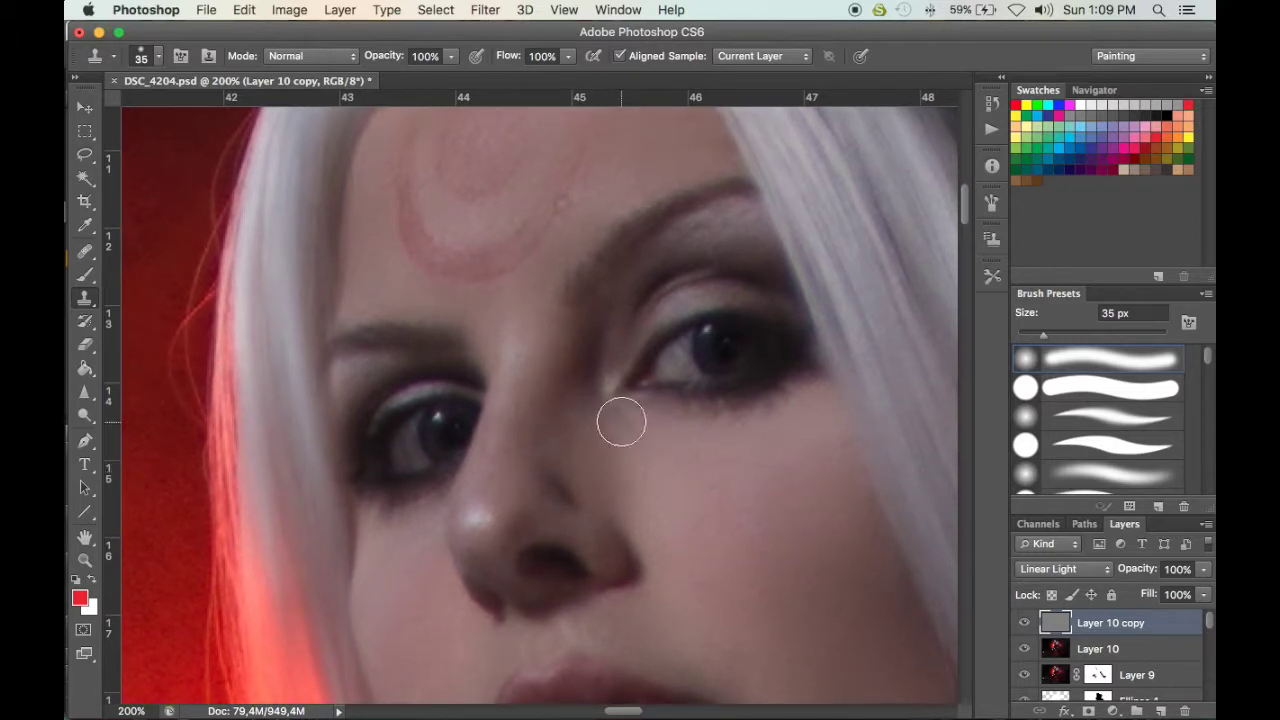
pyautogui.moveTo(668, 410); pyautogui.dragTo(612, 366)
pyautogui.press('space')
pyautogui.moveTo(583, 452); pyautogui.dragTo(511, 331)
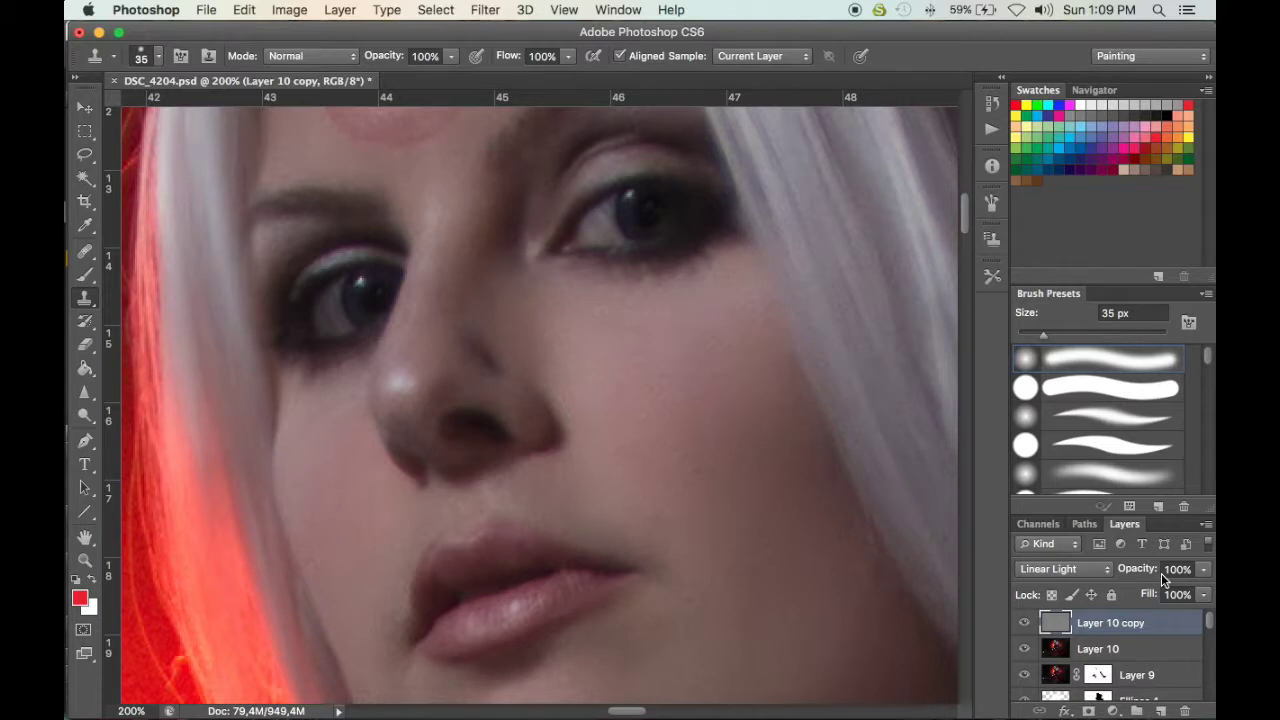
# Stamp all visible layers into a new top layer and smooth its cheek with an 80 px Clone Stamp at 40% opacity
pyautogui.press('super+alt+shift+e')
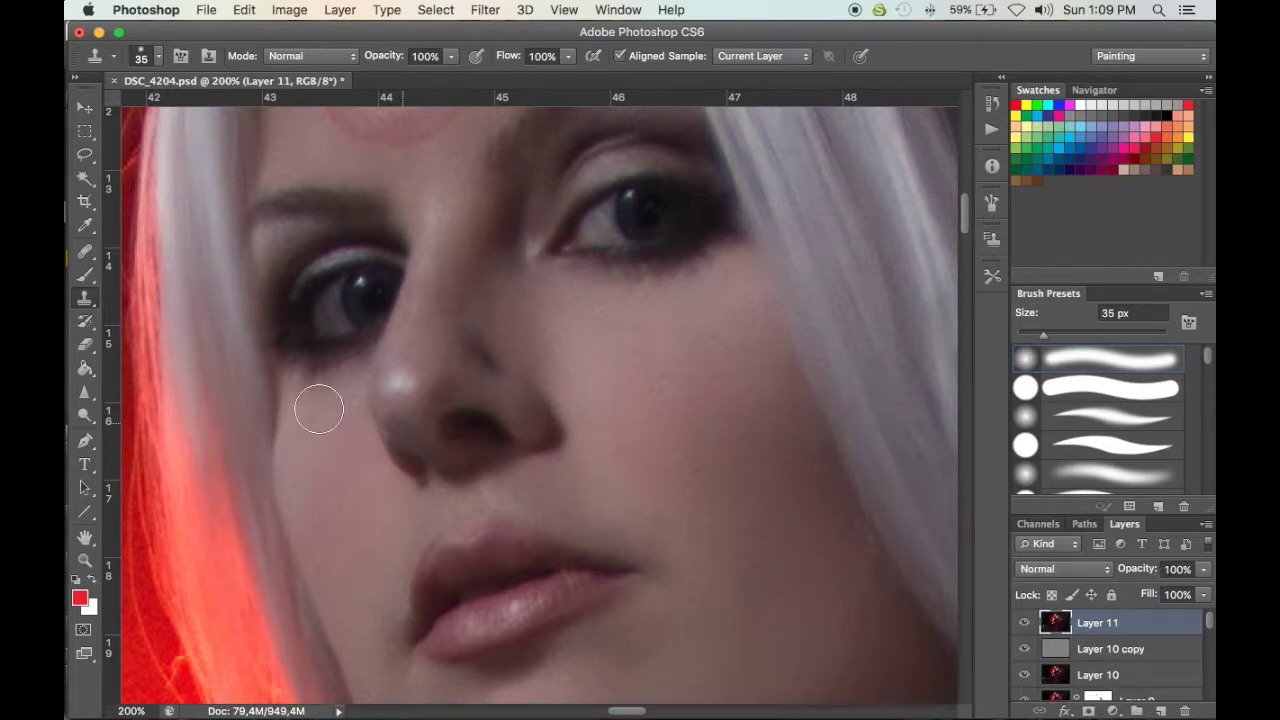
pyautogui.keyDown('alt'); pyautogui.click(650, 414); pyautogui.keyUp('alt')
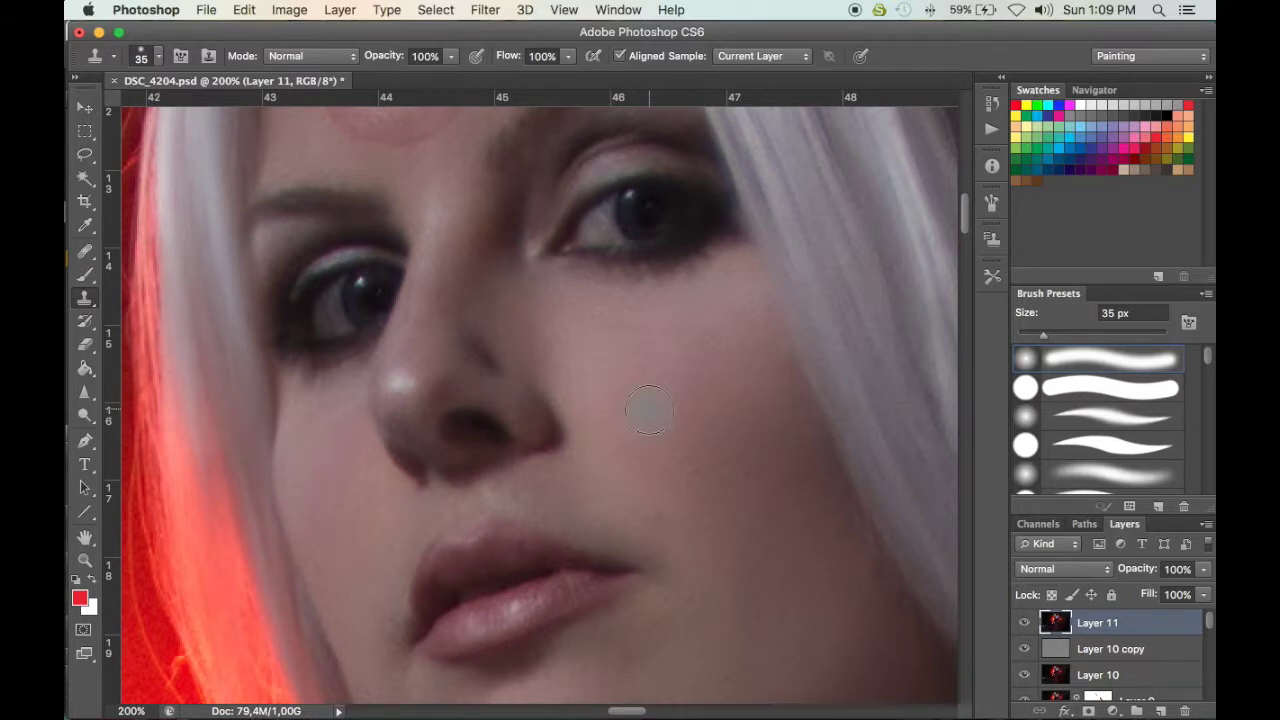
pyautogui.press('4')
pyautogui.press(']')
pyautogui.press(']')
pyautogui.press(']')
pyautogui.press(']')
pyautogui.press(']')
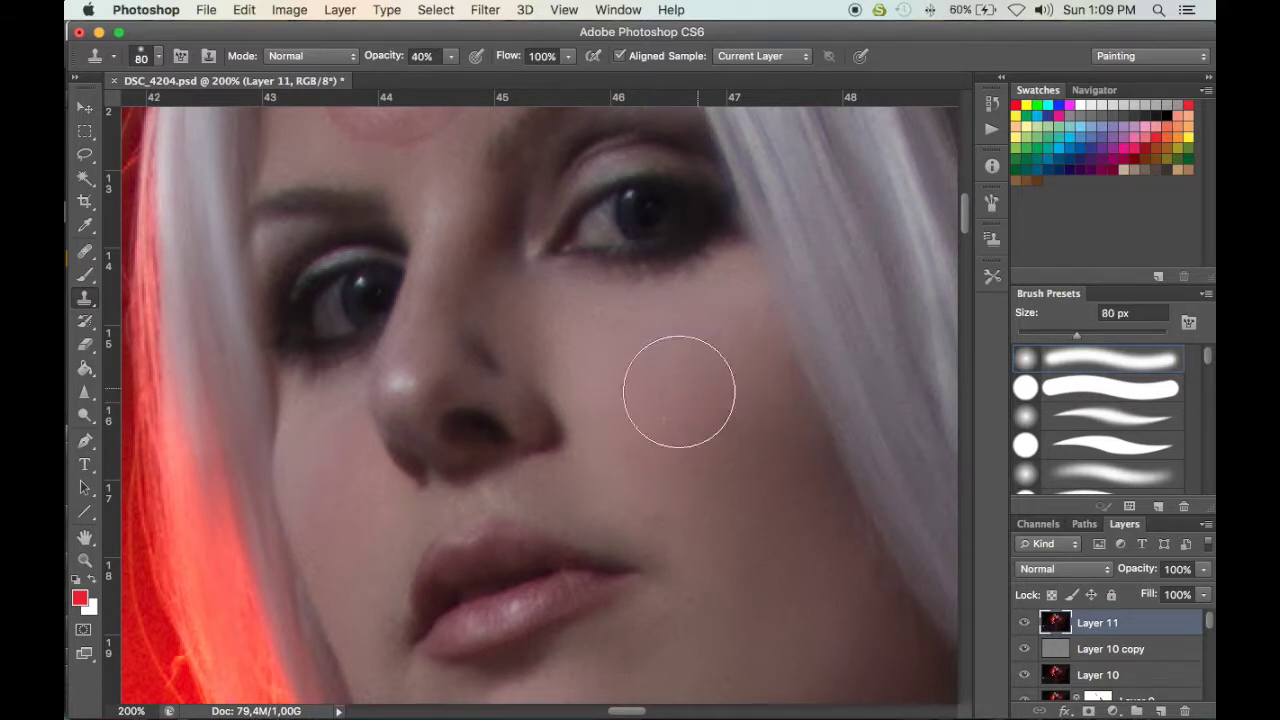
pyautogui.hscroll(1, 720, 457)
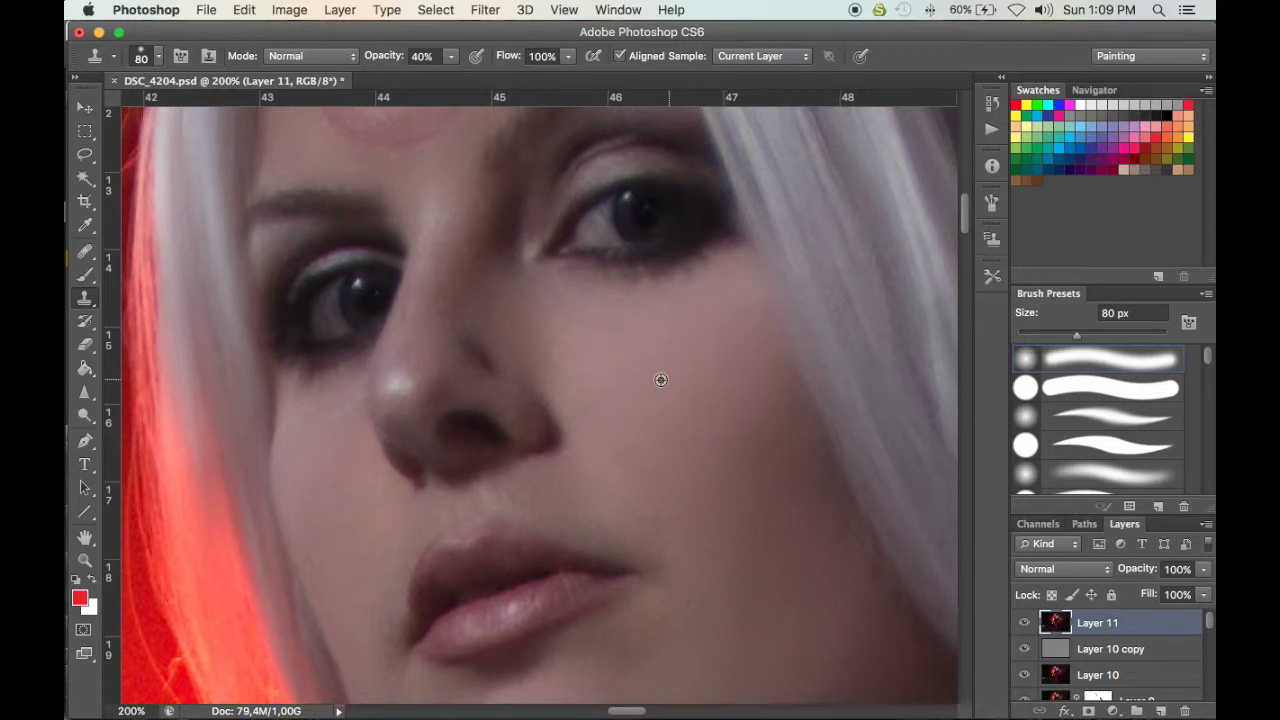
pyautogui.hscroll(1, 652, 386)
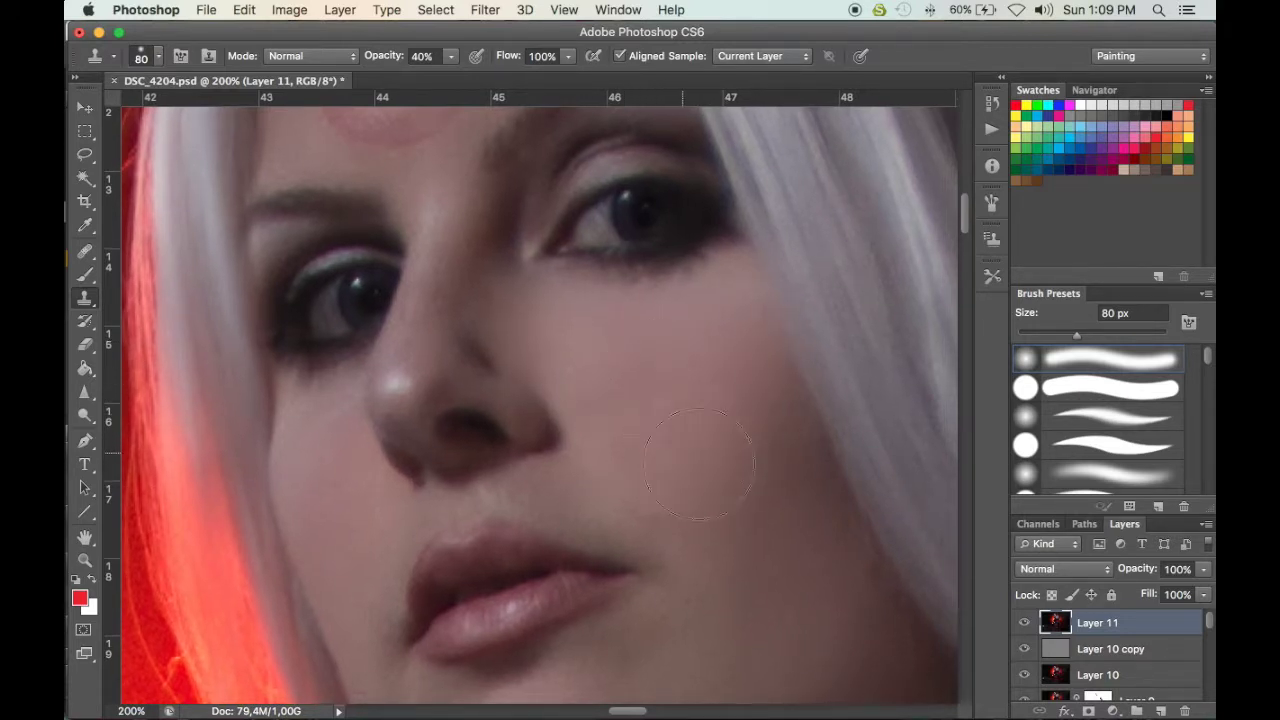
pyautogui.scroll(-1, 709, 523)
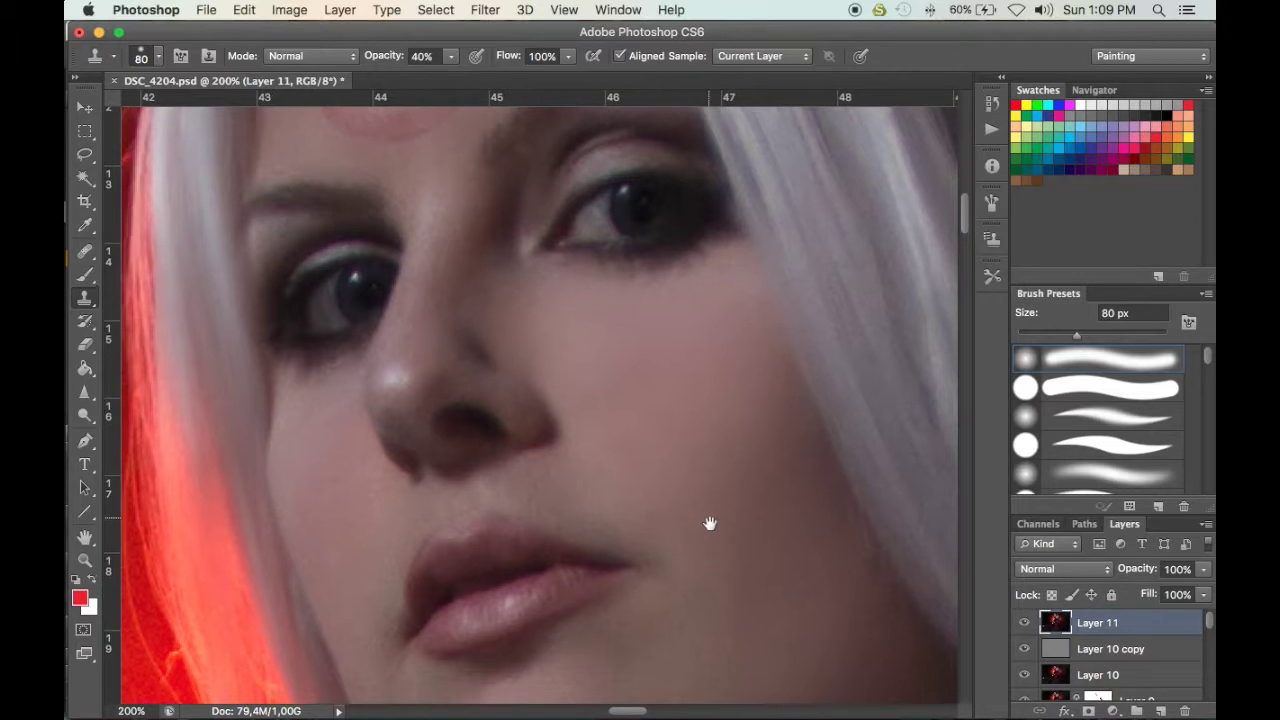
# Inspect the smoothed cheek and eye area up to 300% zoom, and delete the merged top layer
pyautogui.press('super+minus')
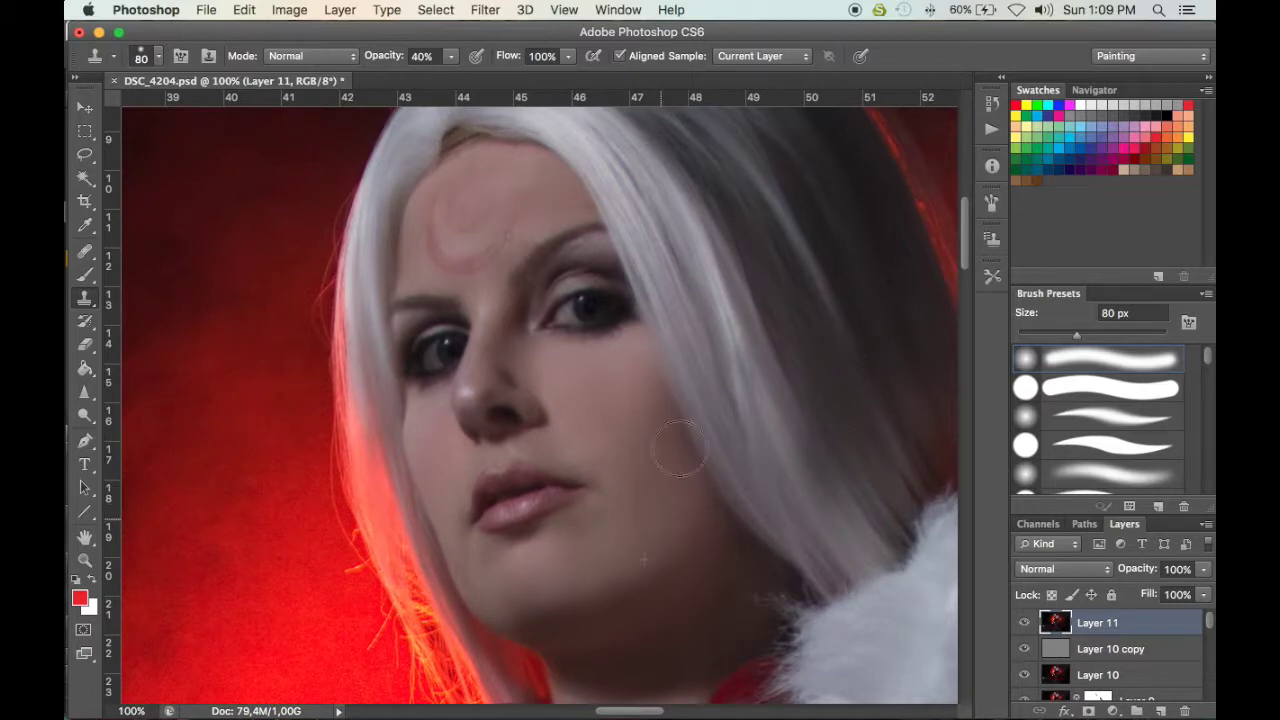
pyautogui.press('super+plus')
pyautogui.press('super+plus')
pyautogui.moveTo(666, 449); pyautogui.dragTo(666, 591)
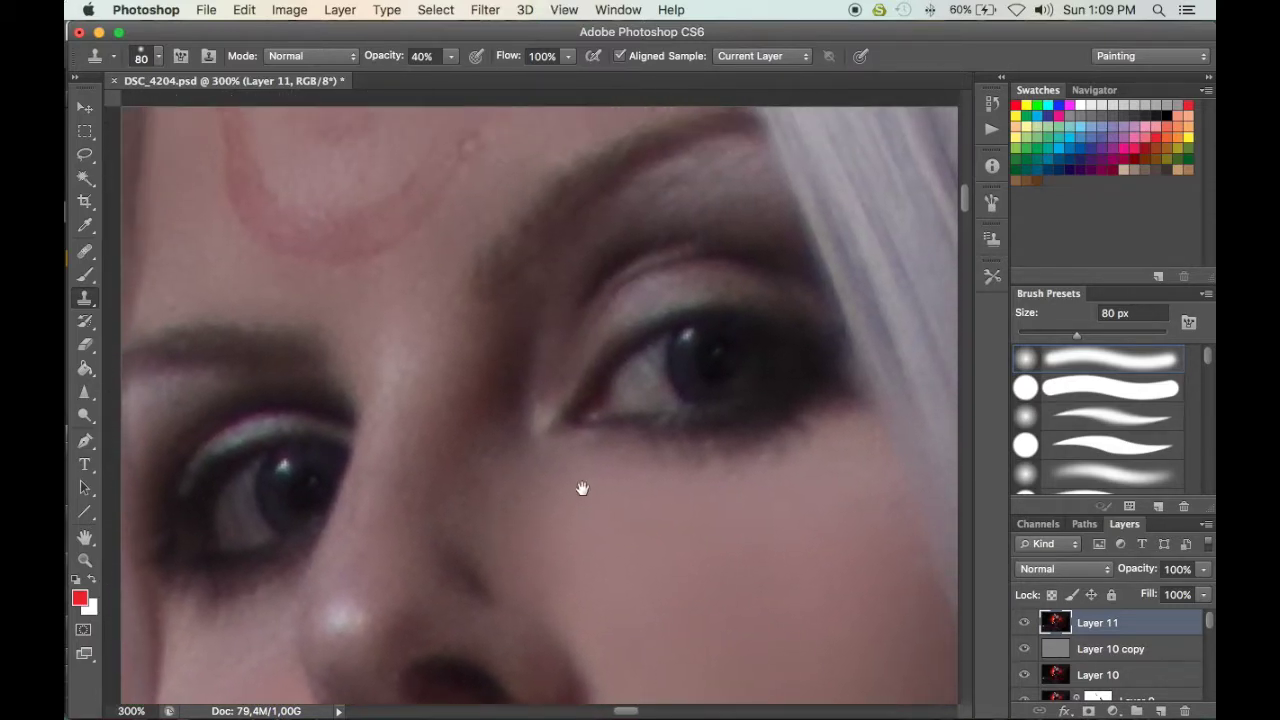
pyautogui.moveTo(574, 503); pyautogui.dragTo(589, 283)
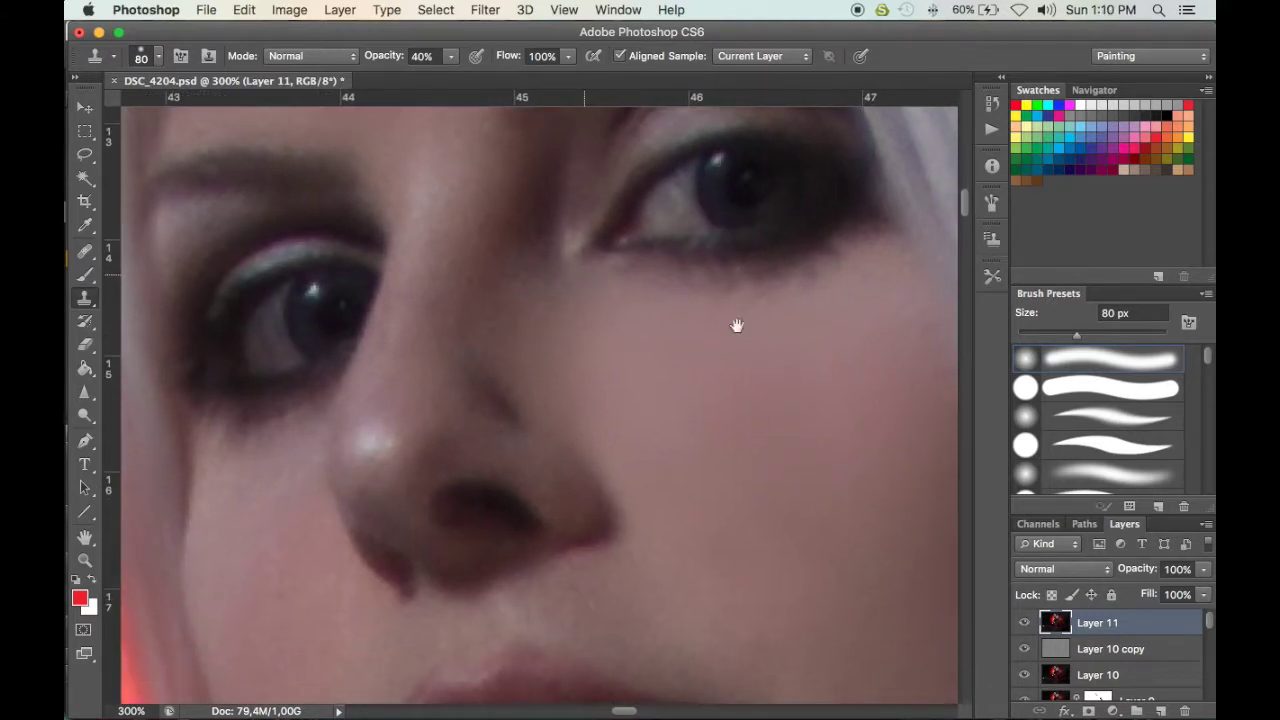
pyautogui.moveTo(582, 396); pyautogui.dragTo(491, 339)
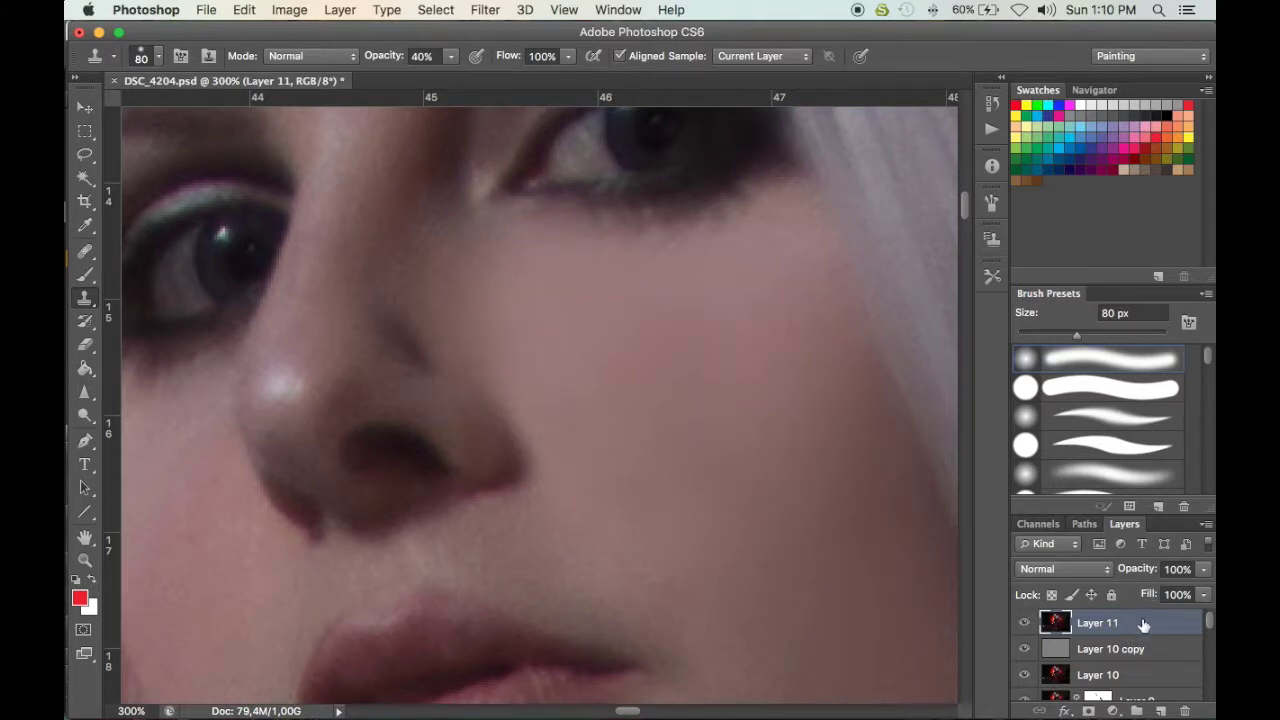
pyautogui.press('Delete')
# Clone-stamp the small texture flaws on the nose bridge and lower forehead of Layer 10 copy with a 10 px brush
pyautogui.moveTo(684, 439)
pyautogui.mouseDown()
pyautogui.moveTo(688, 463)
pyautogui.moveTo(789, 500)
pyautogui.mouseUp()
pyautogui.press('[')
pyautogui.press('[')
pyautogui.press('[')
pyautogui.press('[')
pyautogui.press('[')
pyautogui.press('[')
pyautogui.press('[')
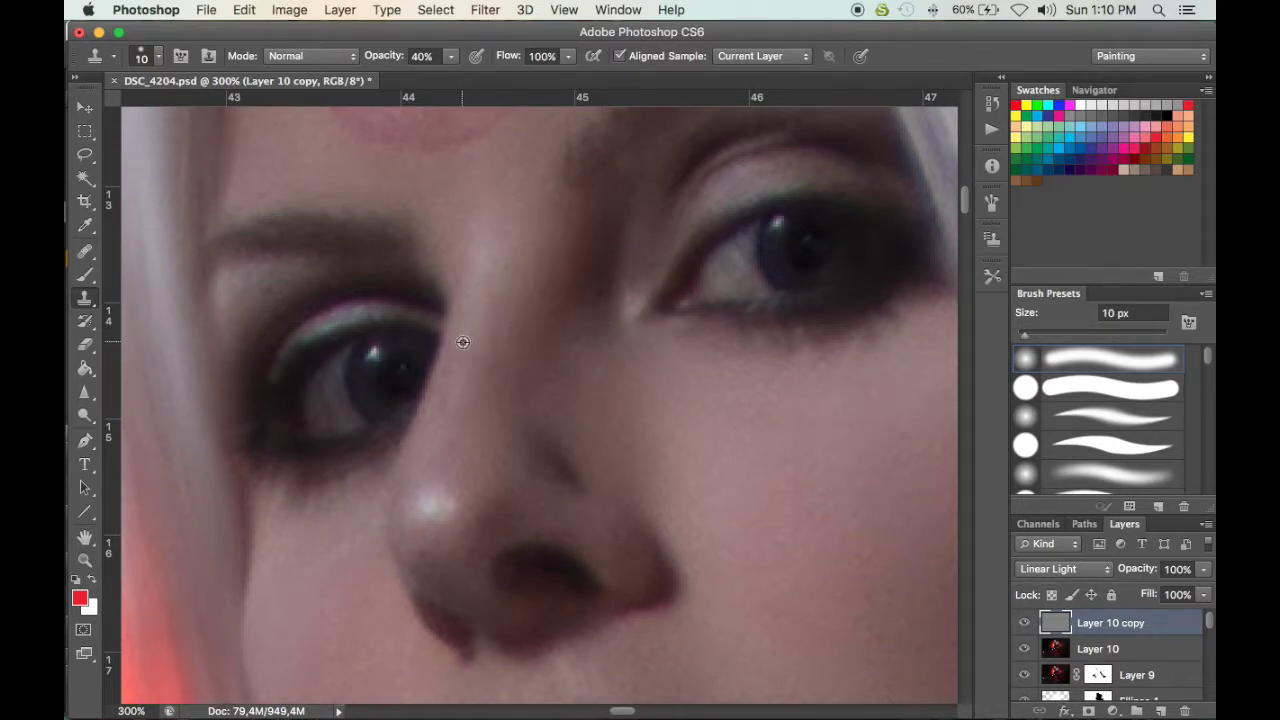
pyautogui.keyDown('alt'); pyautogui.click(458, 360); pyautogui.keyUp('alt')
pyautogui.scroll(5, 460, 370)
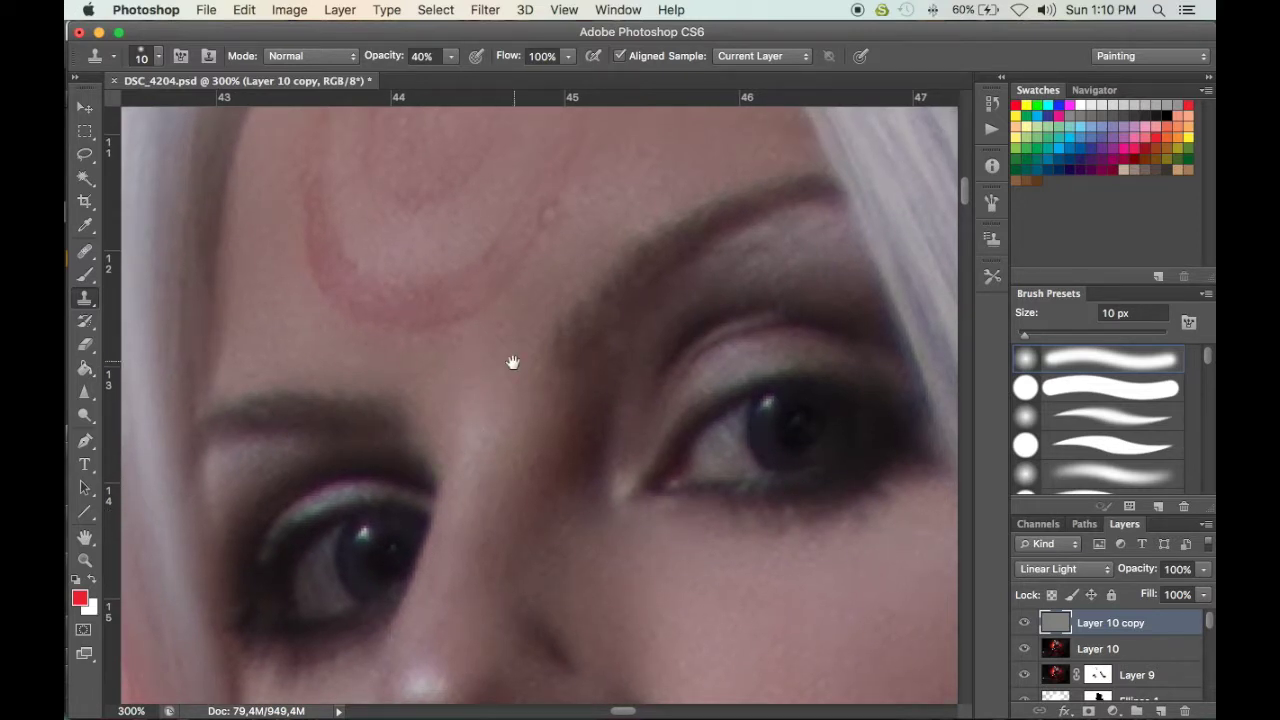
pyautogui.scroll(3, 512, 362)
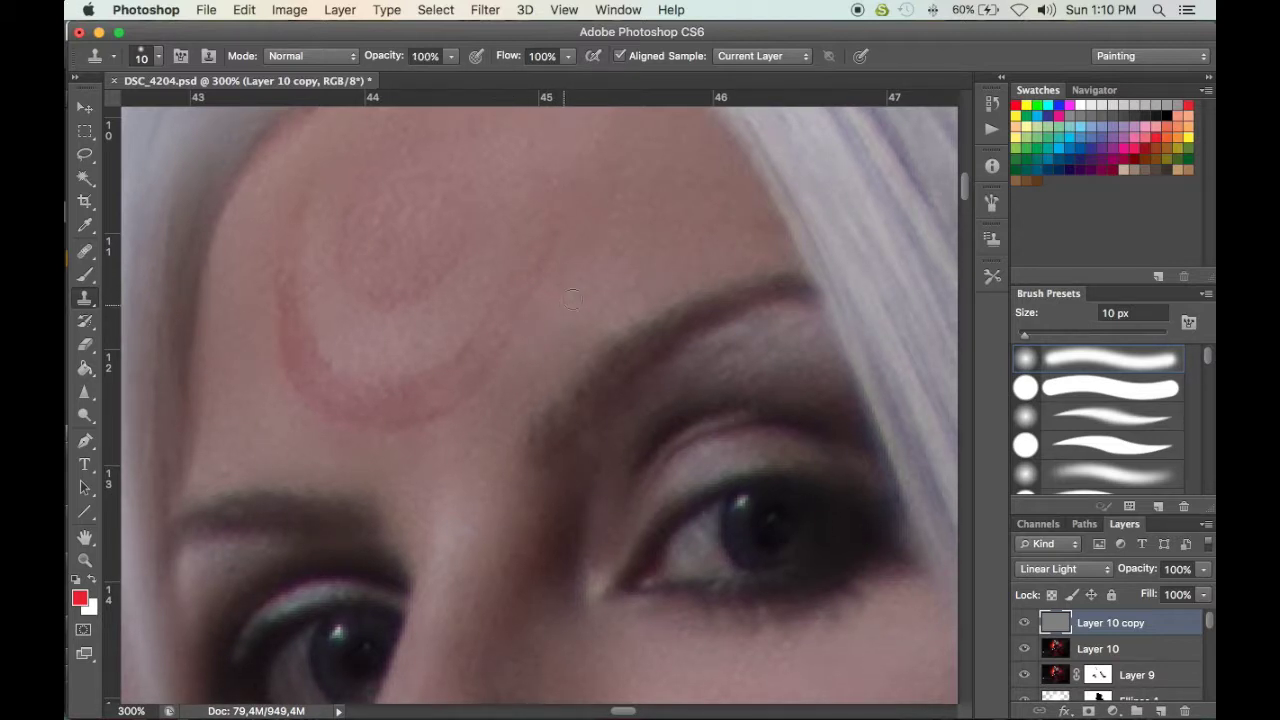
# Clone-stamp clean texture around the eyebrow and upper eyelid beside the hair on Layer 10 copy at 100% opacity
pyautogui.moveTo(612, 283); pyautogui.dragTo(606, 366)
pyautogui.moveTo(618, 540); pyautogui.dragTo(623, 271)
pyautogui.moveTo(624, 469); pyautogui.dragTo(386, 477)
pyautogui.moveTo(471, 203); pyautogui.dragTo(501, 233)
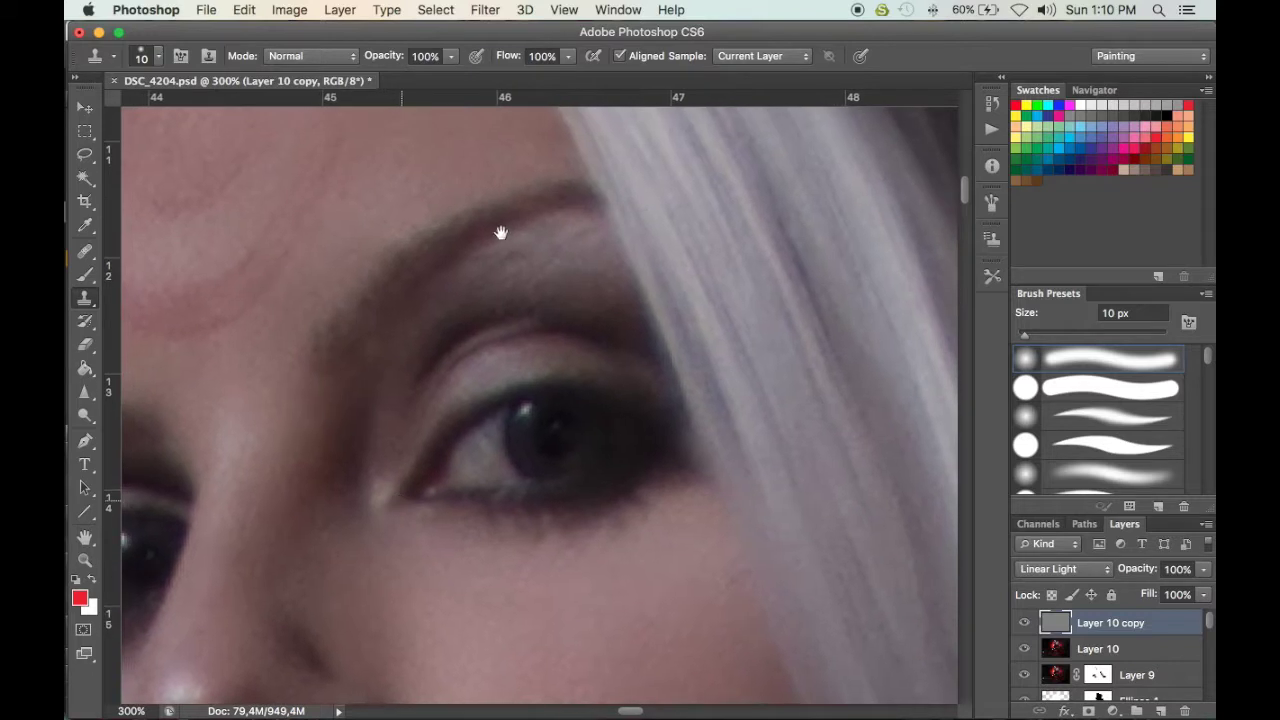
pyautogui.rightClick(478, 164)
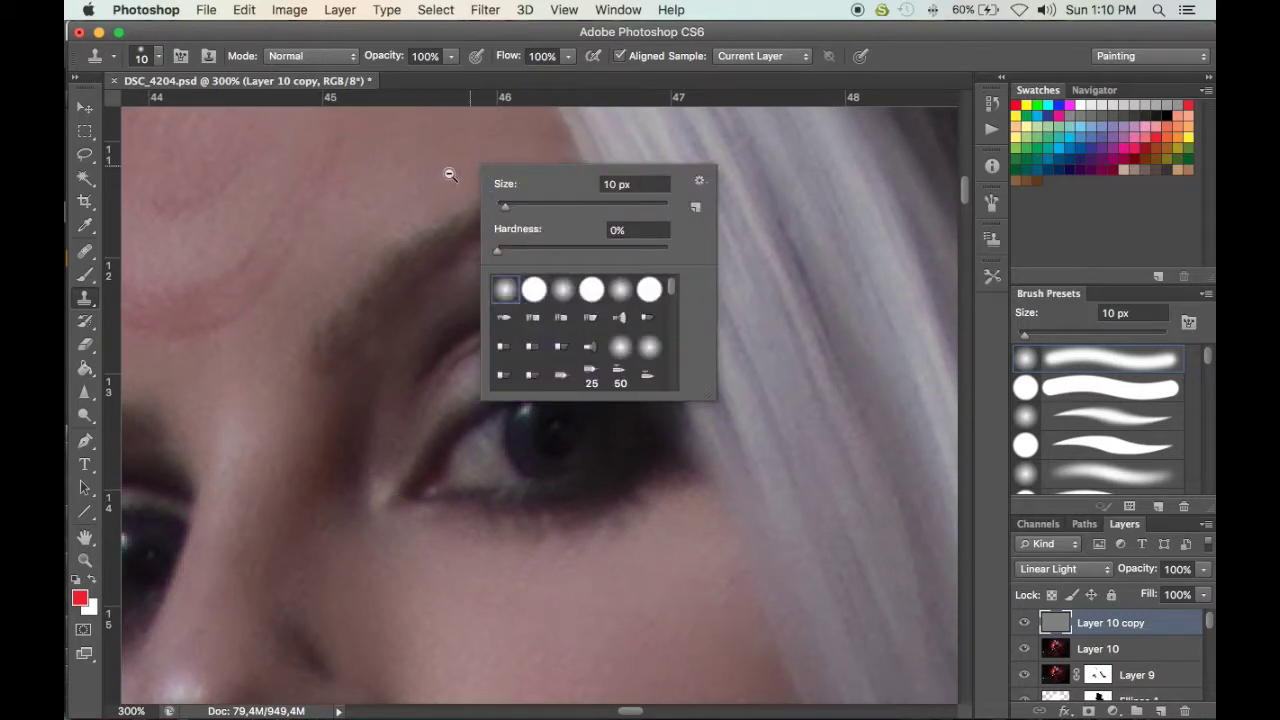
pyautogui.click(450, 175)
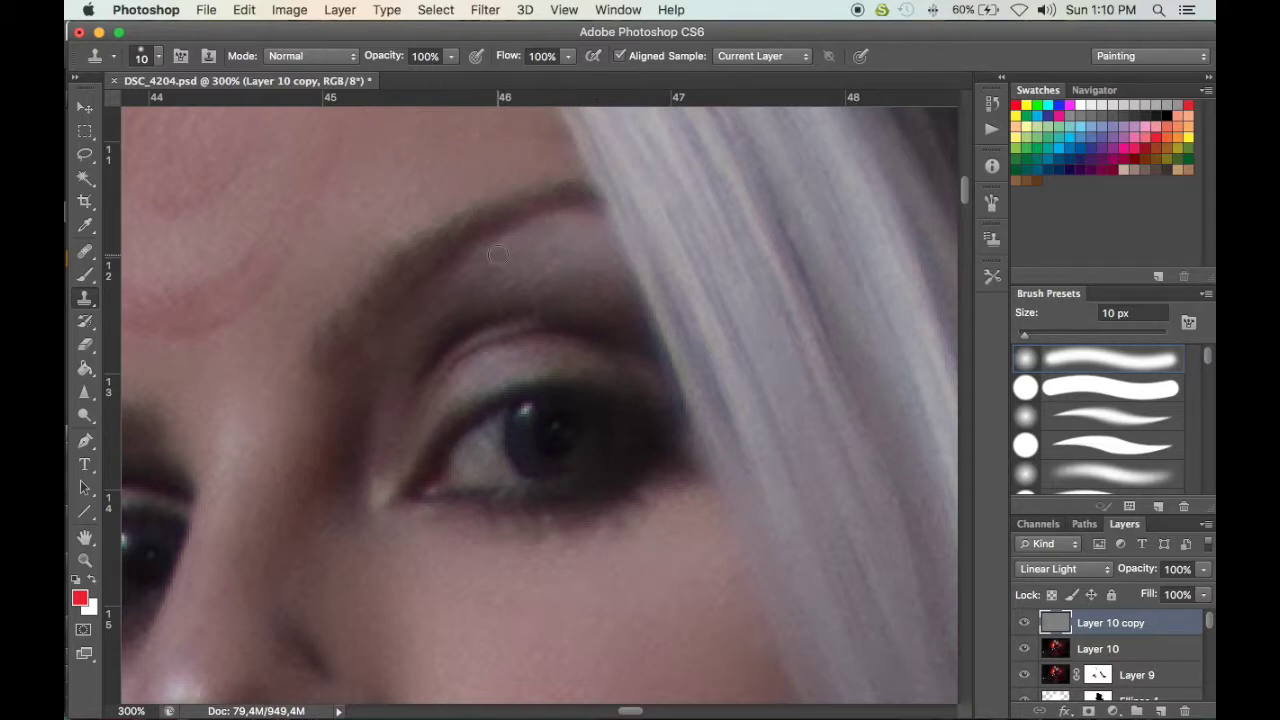
pyautogui.moveTo(367, 436); pyautogui.dragTo(606, 180)
pyautogui.moveTo(640, 339)
pyautogui.mouseDown()
pyautogui.moveTo(603, 260)
pyautogui.moveTo(662, 265)
pyautogui.mouseUp()
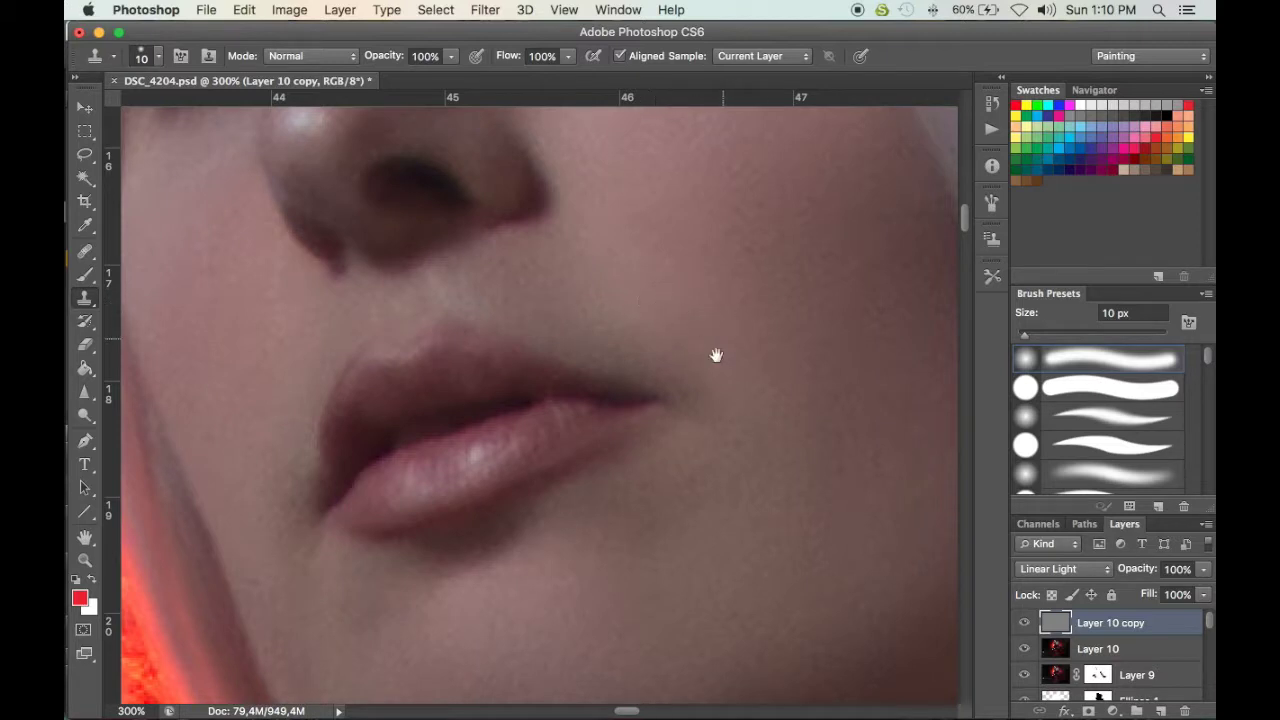
# Clone-stamp the remaining texture spots on the chin, jaw and cheek beside the mouth on Layer 10 copy
pyautogui.moveTo(714, 354); pyautogui.dragTo(674, 209)
pyautogui.keyDown('alt'); pyautogui.click(514, 561); pyautogui.keyUp('alt')
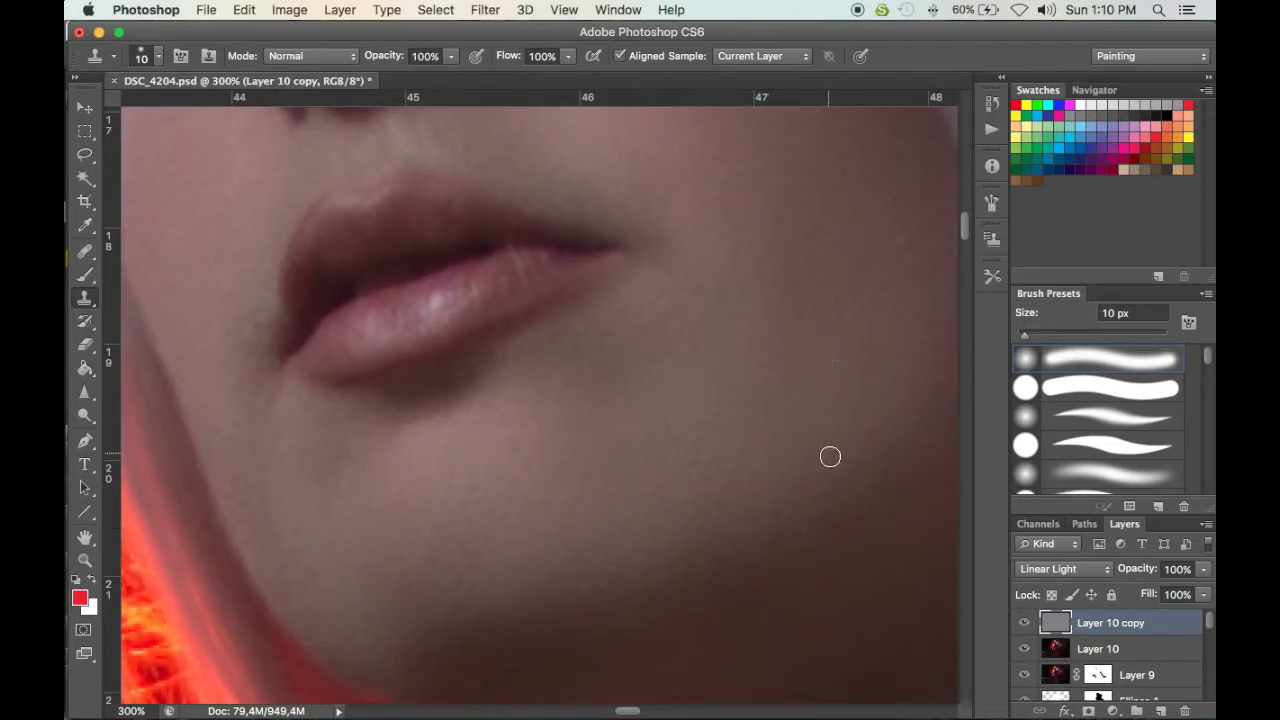
pyautogui.moveTo(803, 308); pyautogui.dragTo(794, 327)
pyautogui.press('super+r')
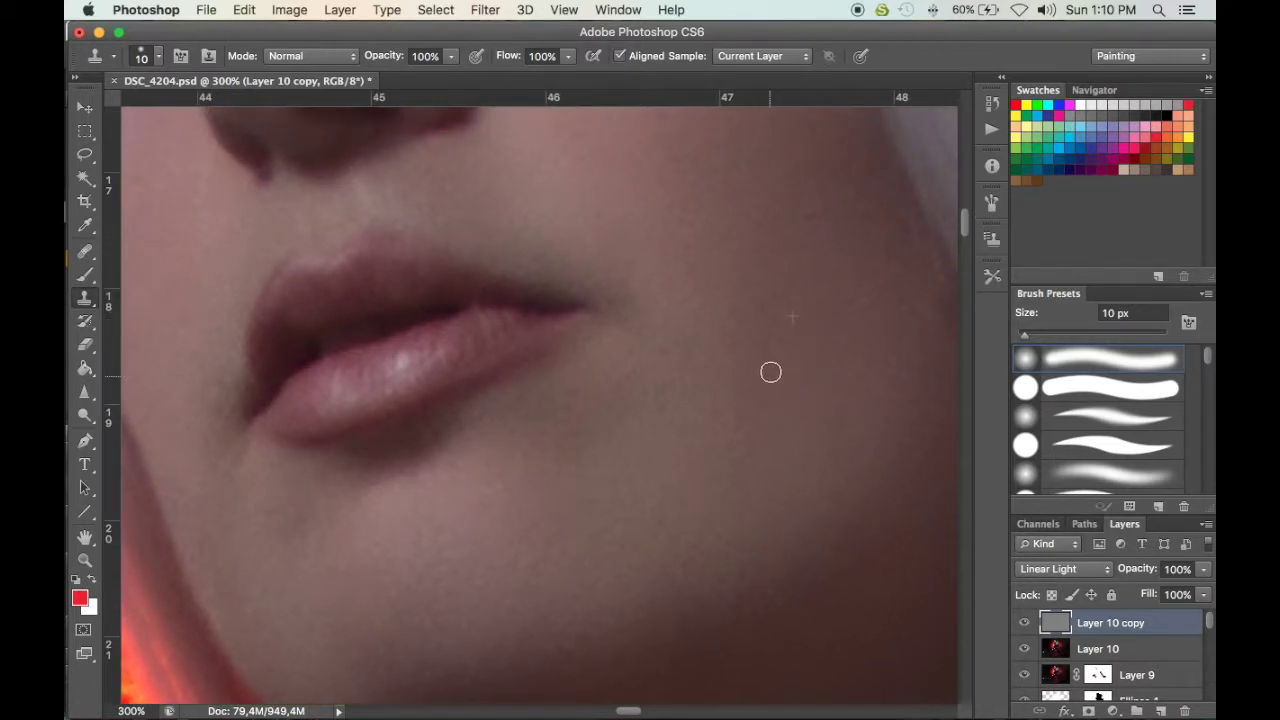
pyautogui.moveTo(707, 254); pyautogui.dragTo(676, 300)
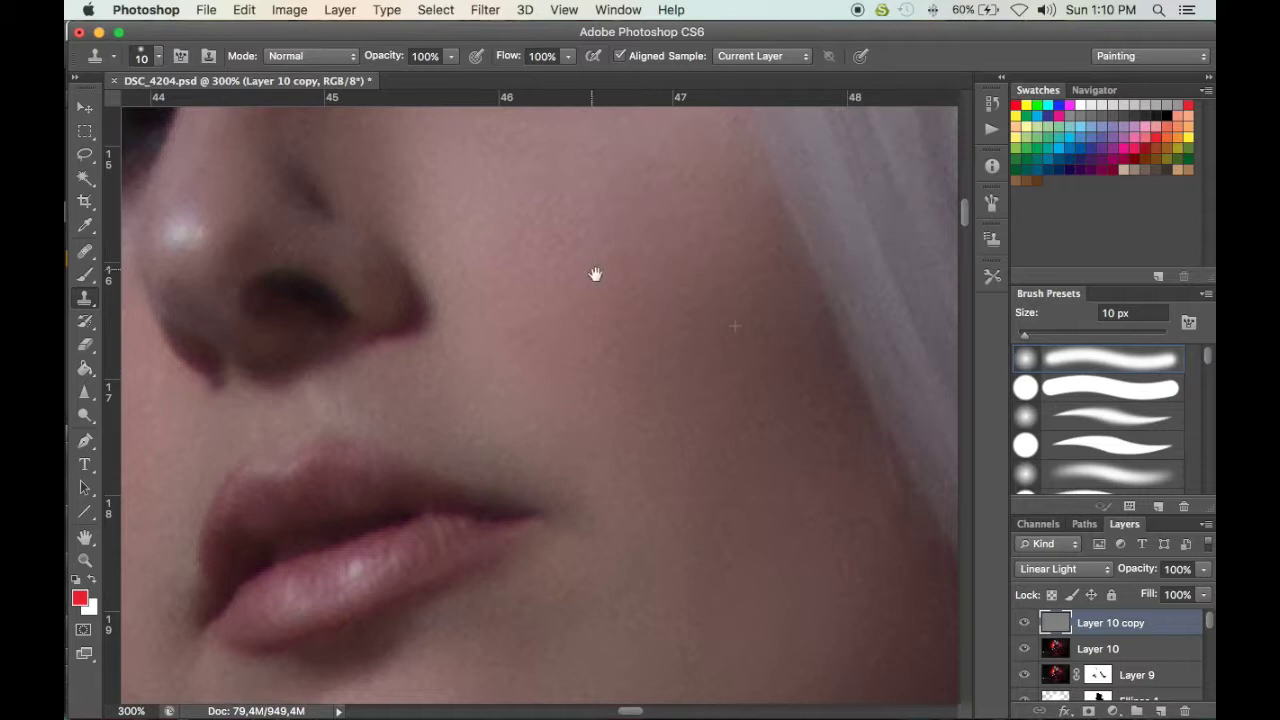
# Clone-stamp the texture flaws on the forehead between the red mark and the far eyebrow on Layer 10 copy
pyautogui.scroll(10, 592, 268)
pyautogui.hscroll(-8, 592, 268)
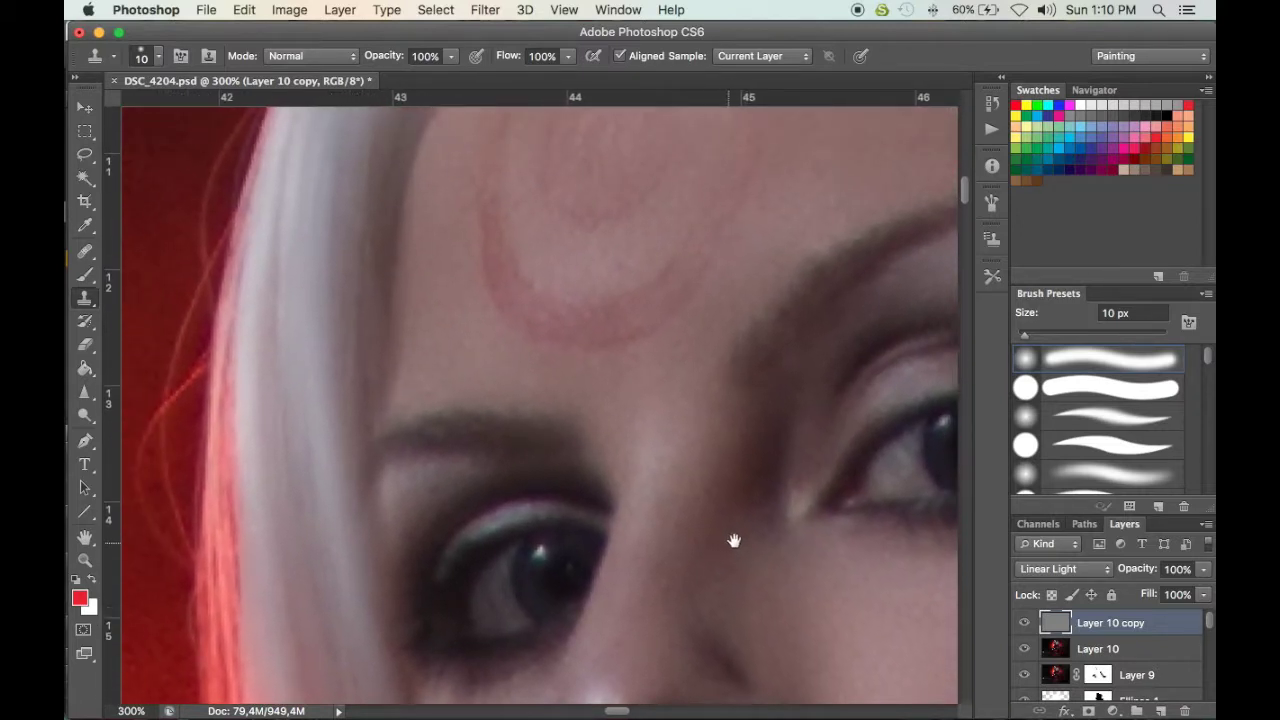
pyautogui.moveTo(731, 540); pyautogui.dragTo(745, 545)
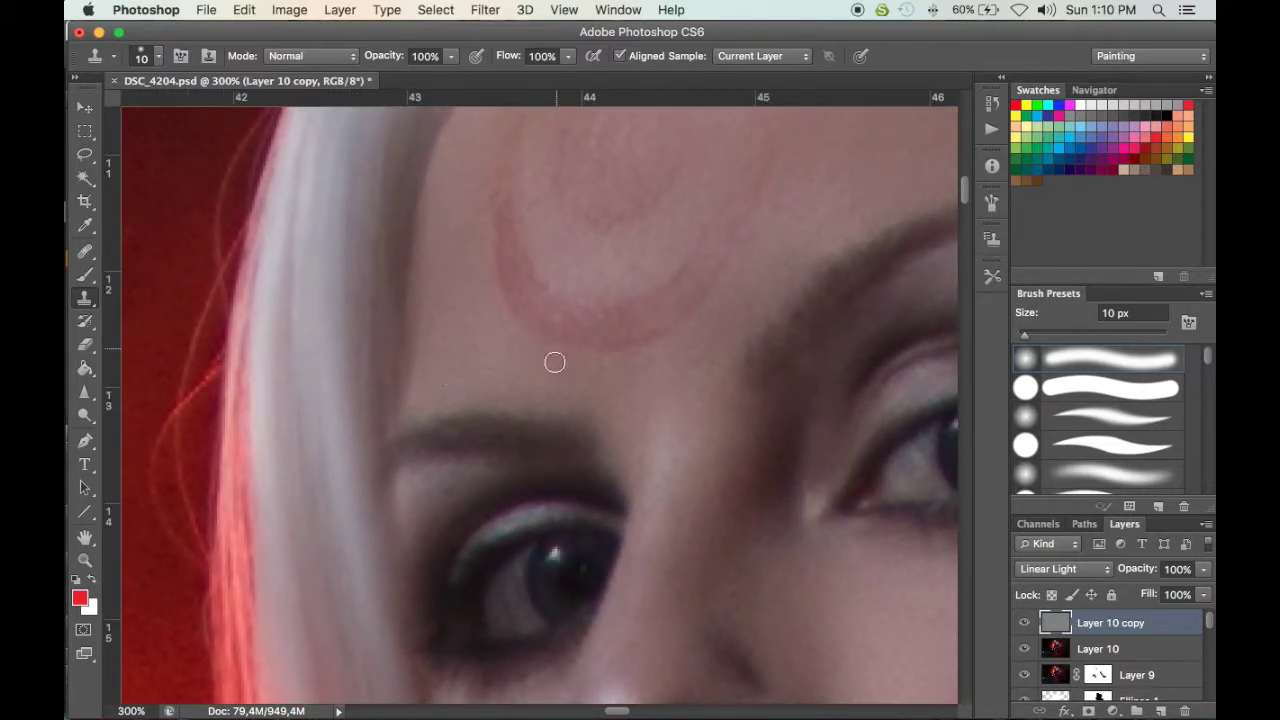
pyautogui.scroll(-2, 555, 355)
pyautogui.hscroll(3, 555, 355)
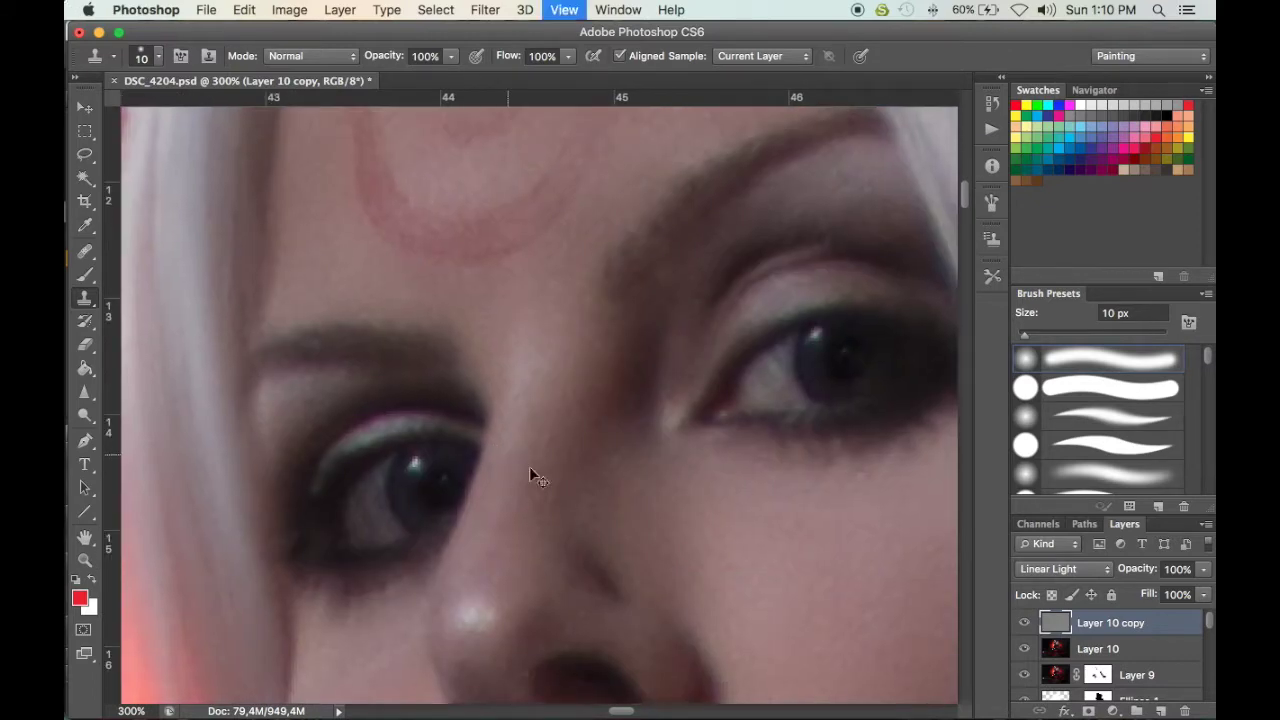
# Compare the face before and after retouching at 66.67% zoom by toggling the visibility of Layer 10 copy and Layer 10
pyautogui.press('super+minus')
pyautogui.press('super+minus')
pyautogui.press('super+minus')
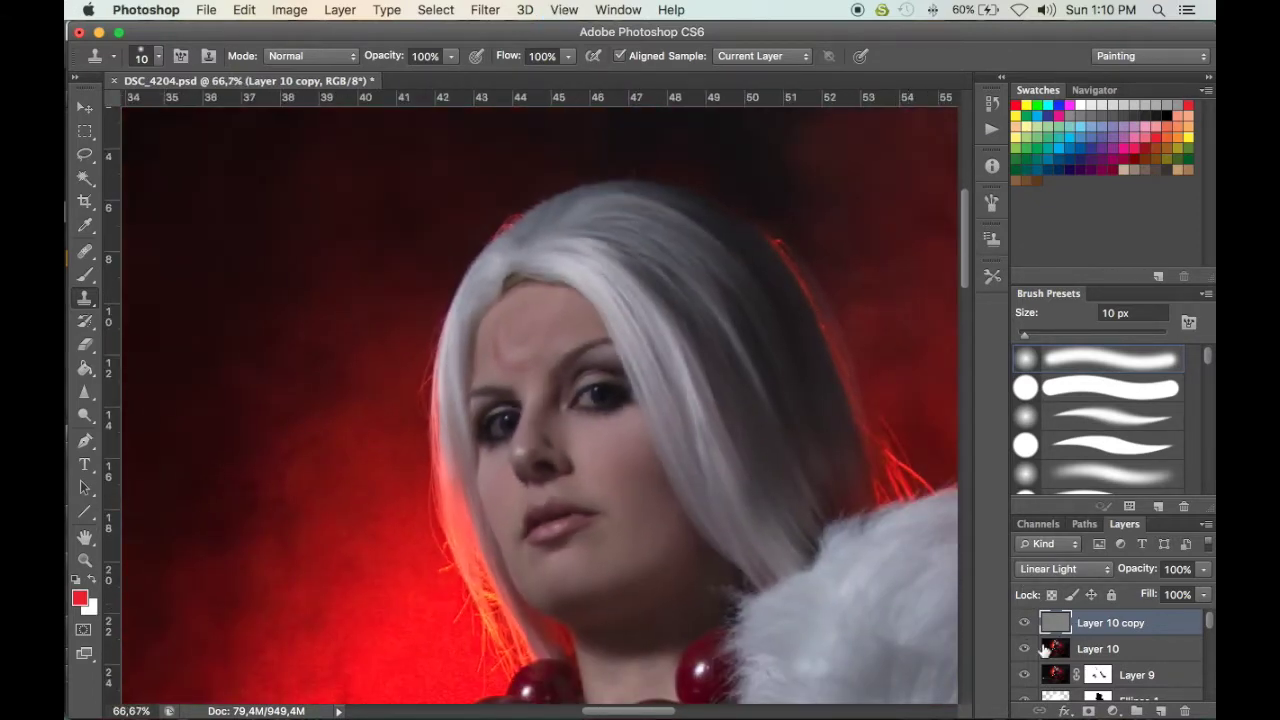
pyautogui.click(1024, 624)
pyautogui.click(1026, 623)
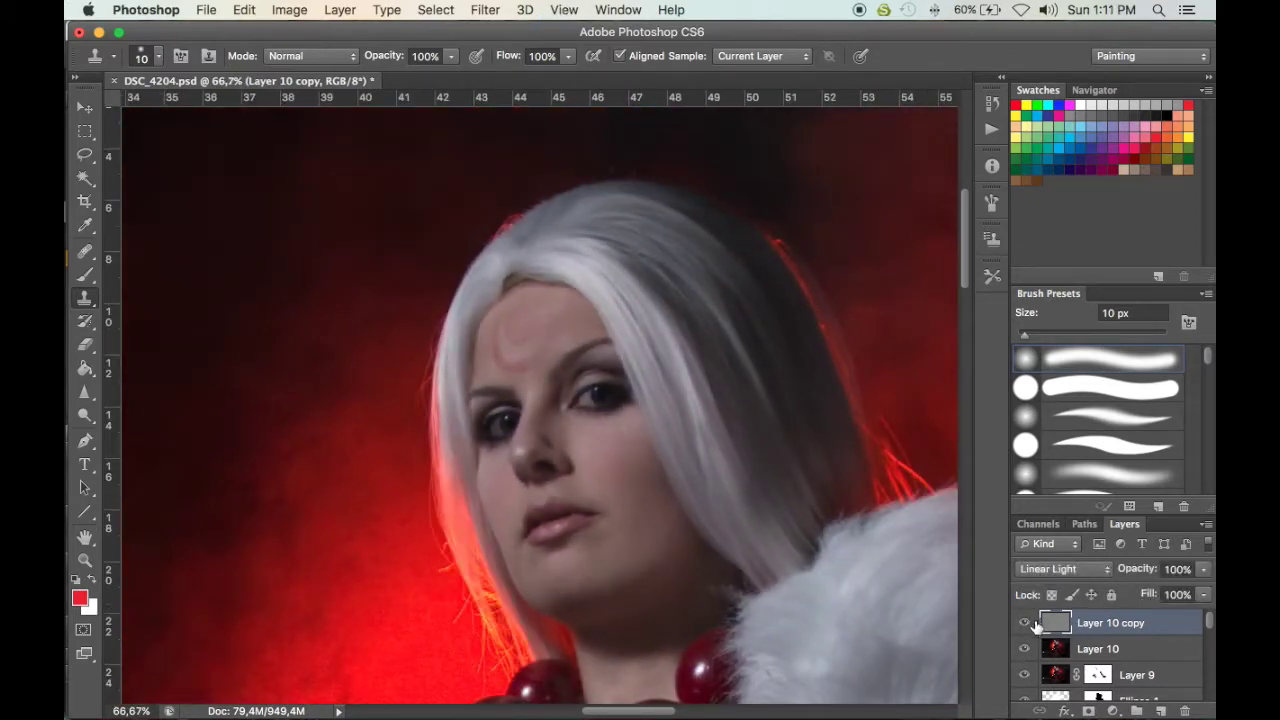
pyautogui.click(1023, 622)
pyautogui.click(1024, 648)
pyautogui.click(1024, 622)
pyautogui.click(1030, 652)
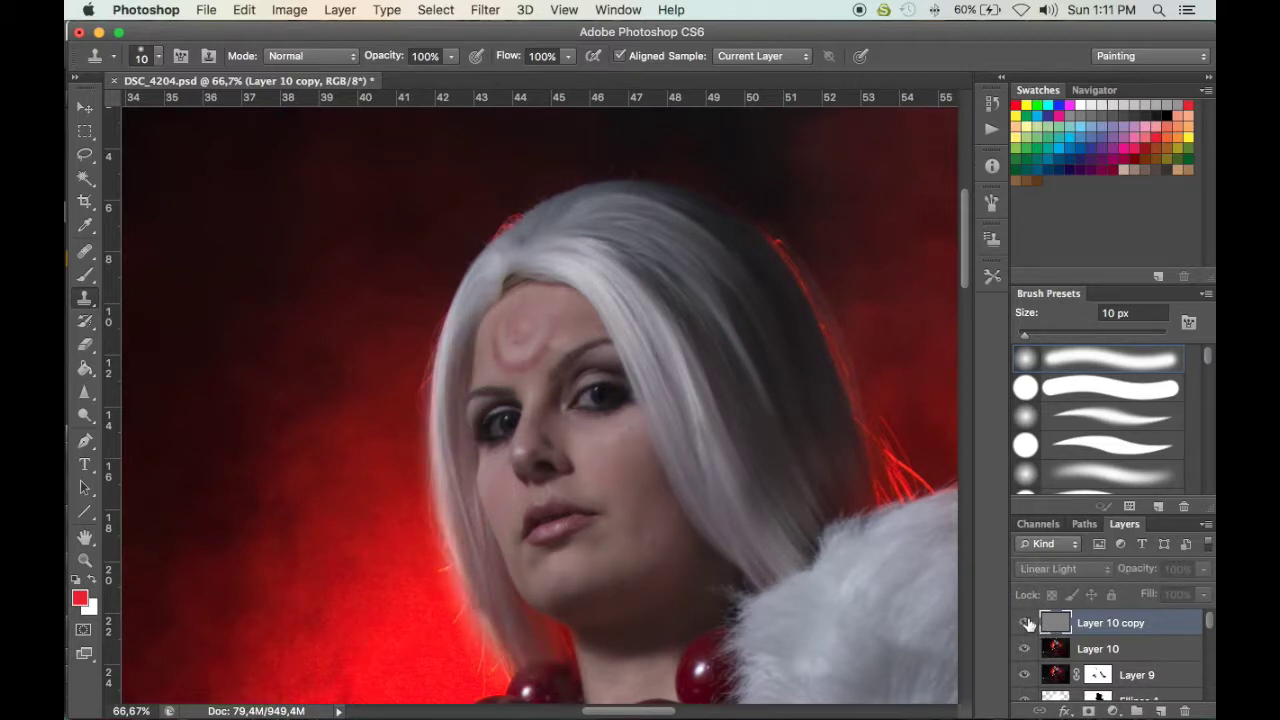
pyautogui.click(1026, 623)
pyautogui.click(1030, 649)
pyautogui.click(1024, 622)
pyautogui.click(1029, 631)
pyautogui.click(1024, 620)
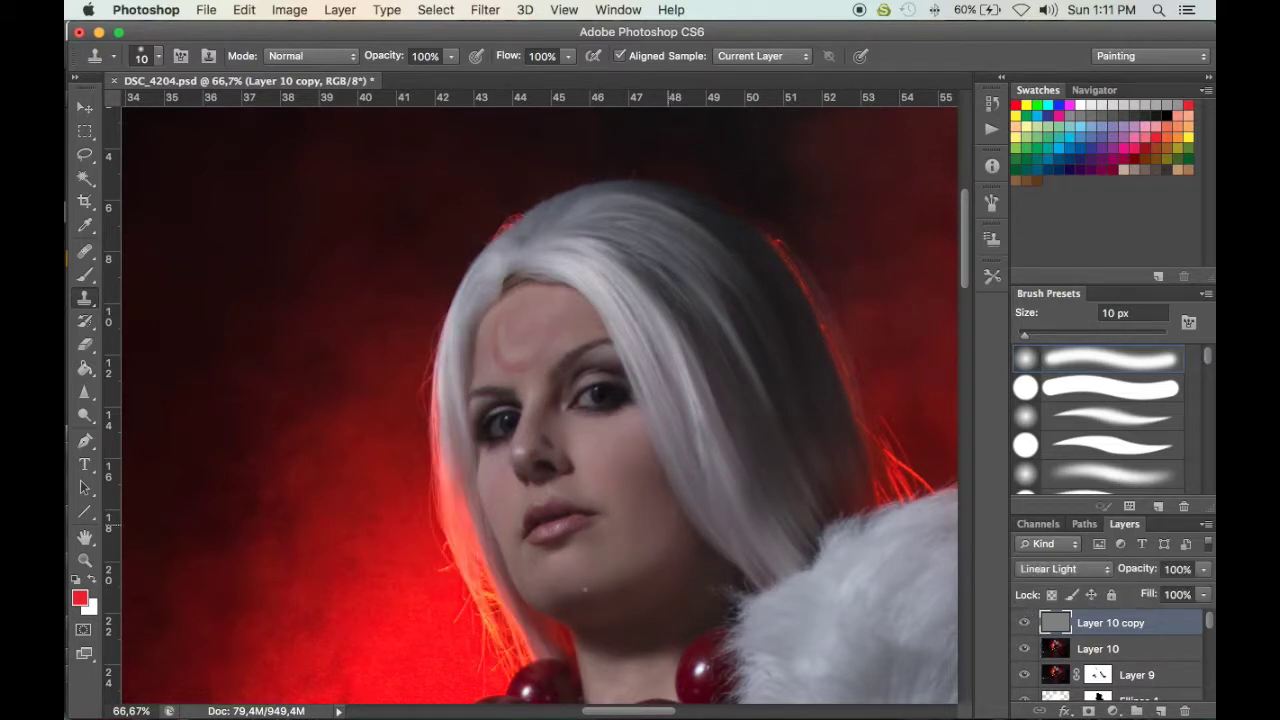
pyautogui.click(1026, 648)
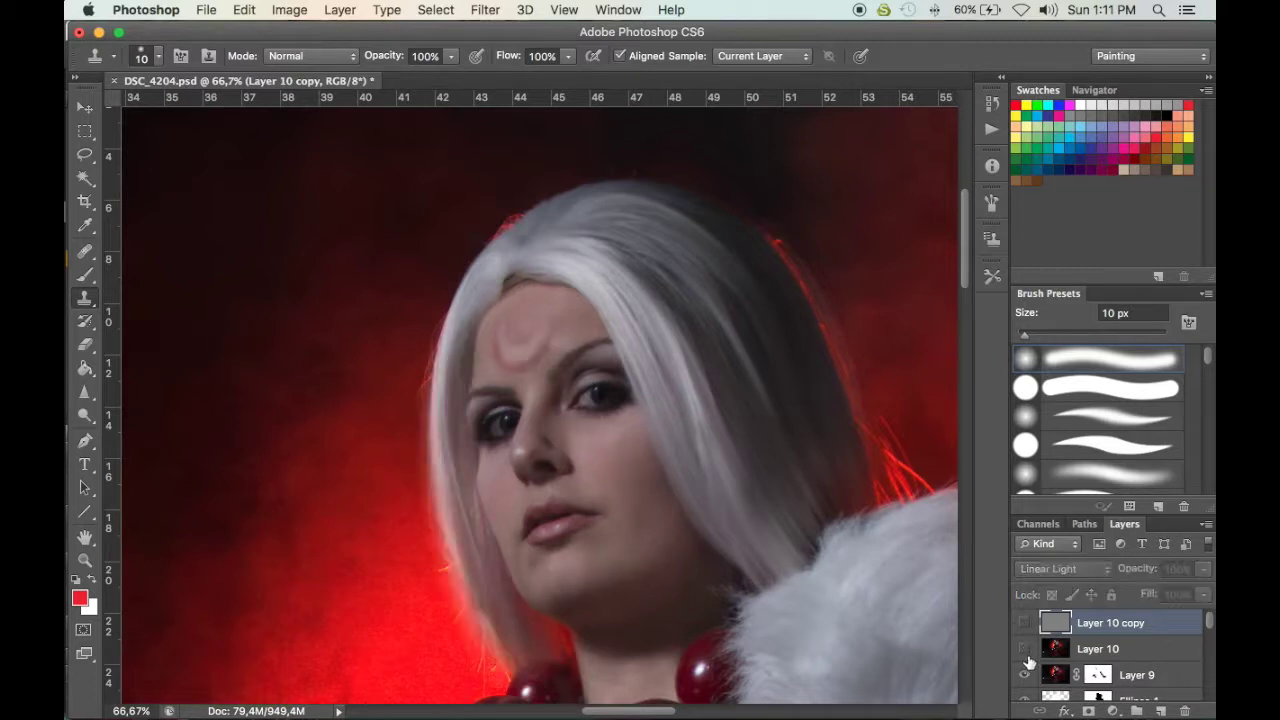
pyautogui.click(1024, 622)
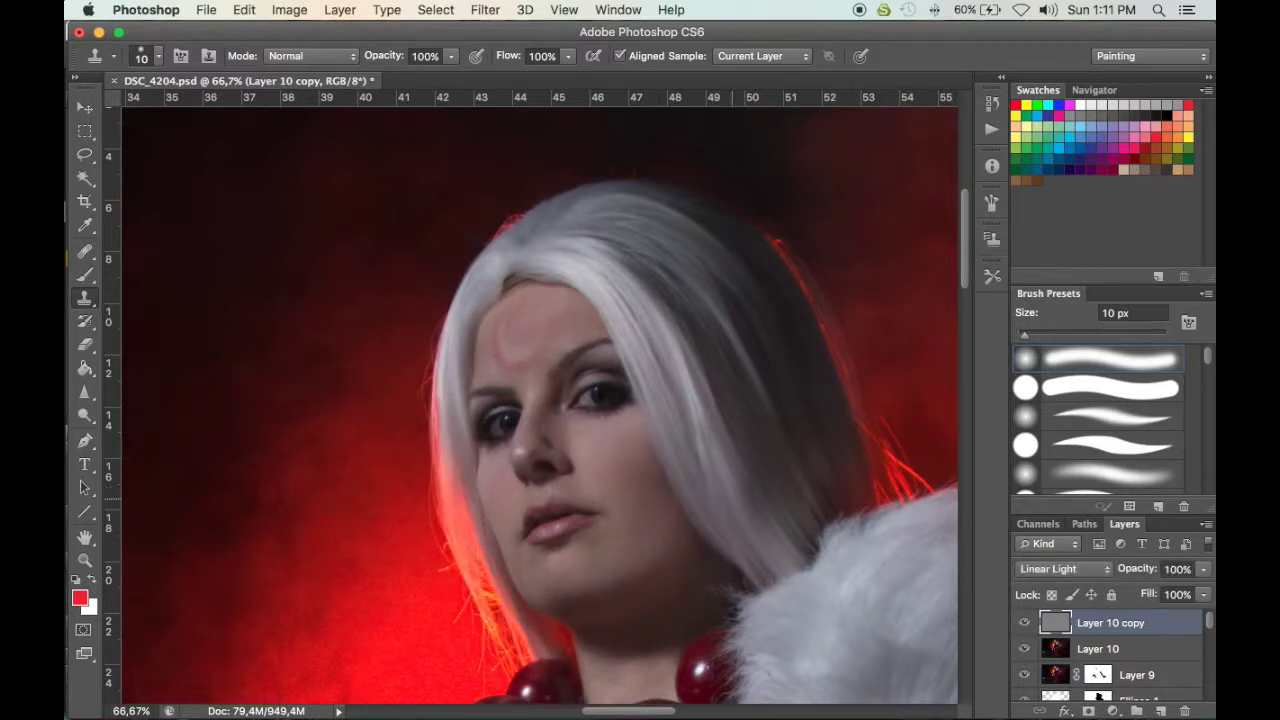
pyautogui.moveTo(1024, 622); pyautogui.dragTo(1025, 650)
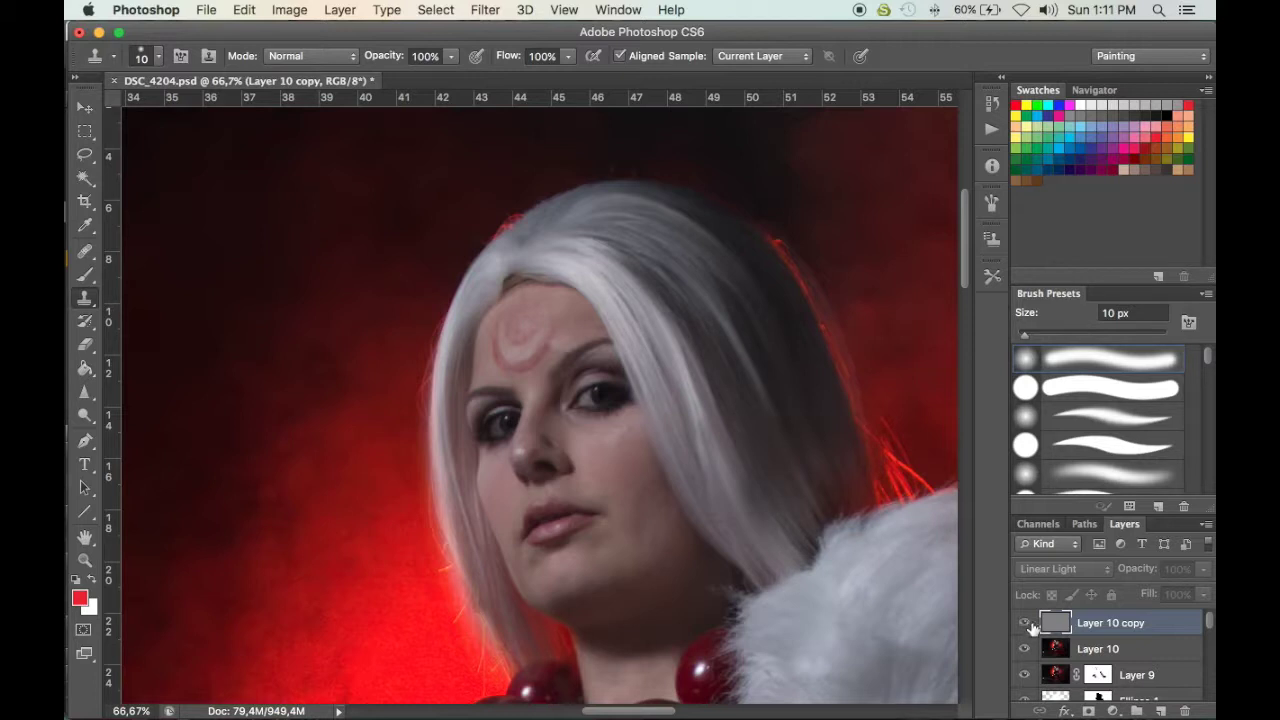
pyautogui.click(1033, 627)
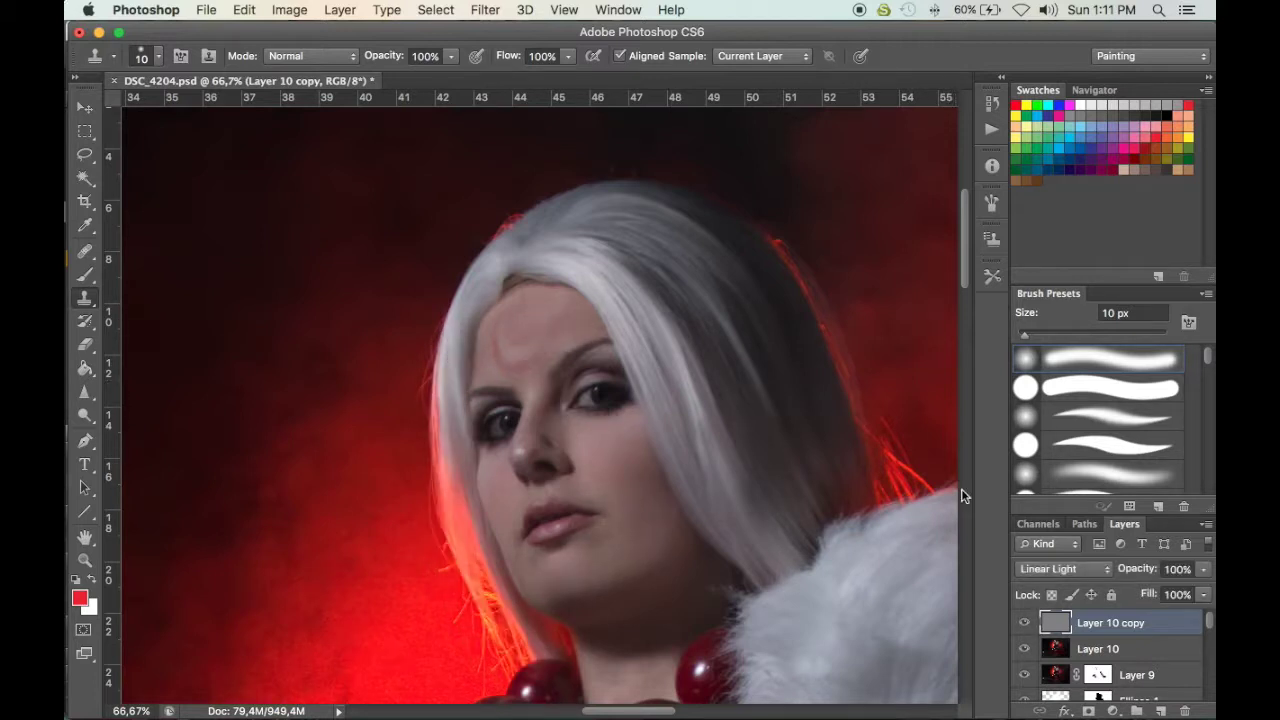
# Clone-stamp over the discoloured fabric of the white undershirt on Layer 10 with a soft 35–40 px brush at 20% opacity
pyautogui.scroll(-10, 830, 605)
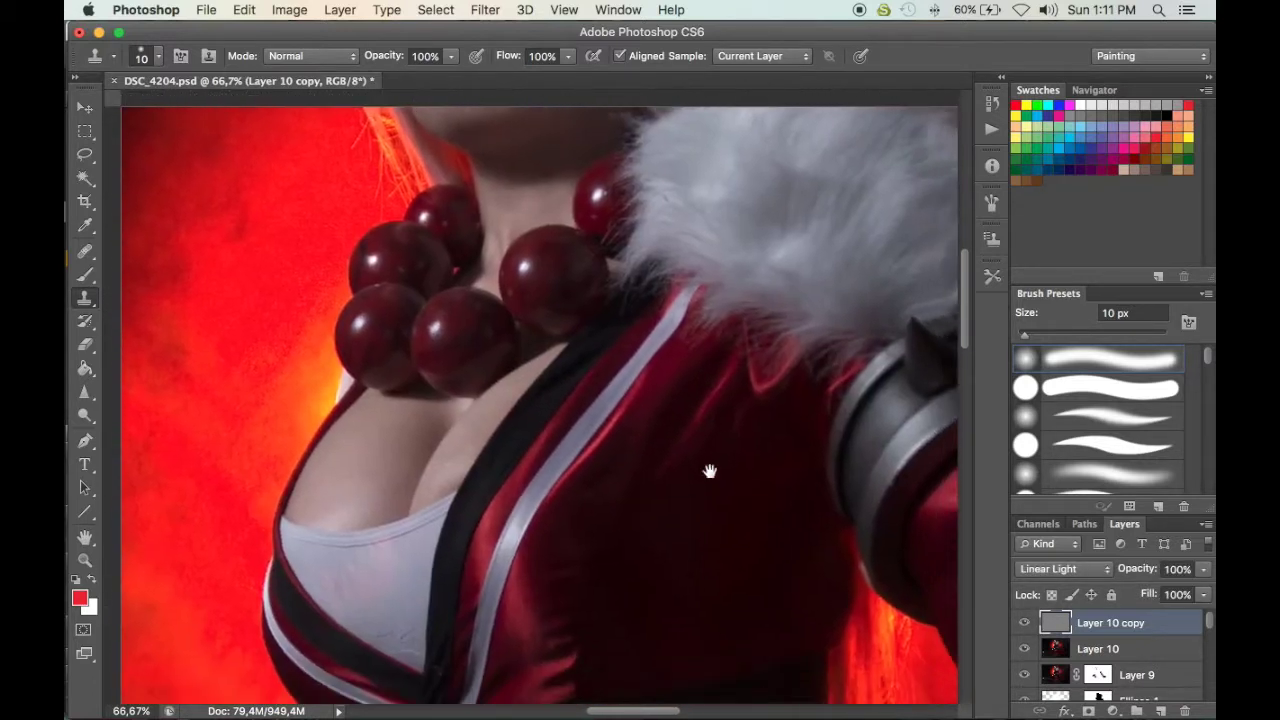
pyautogui.moveTo(727, 497); pyautogui.dragTo(815, 327)
pyautogui.moveTo(800, 514); pyautogui.dragTo(814, 557)
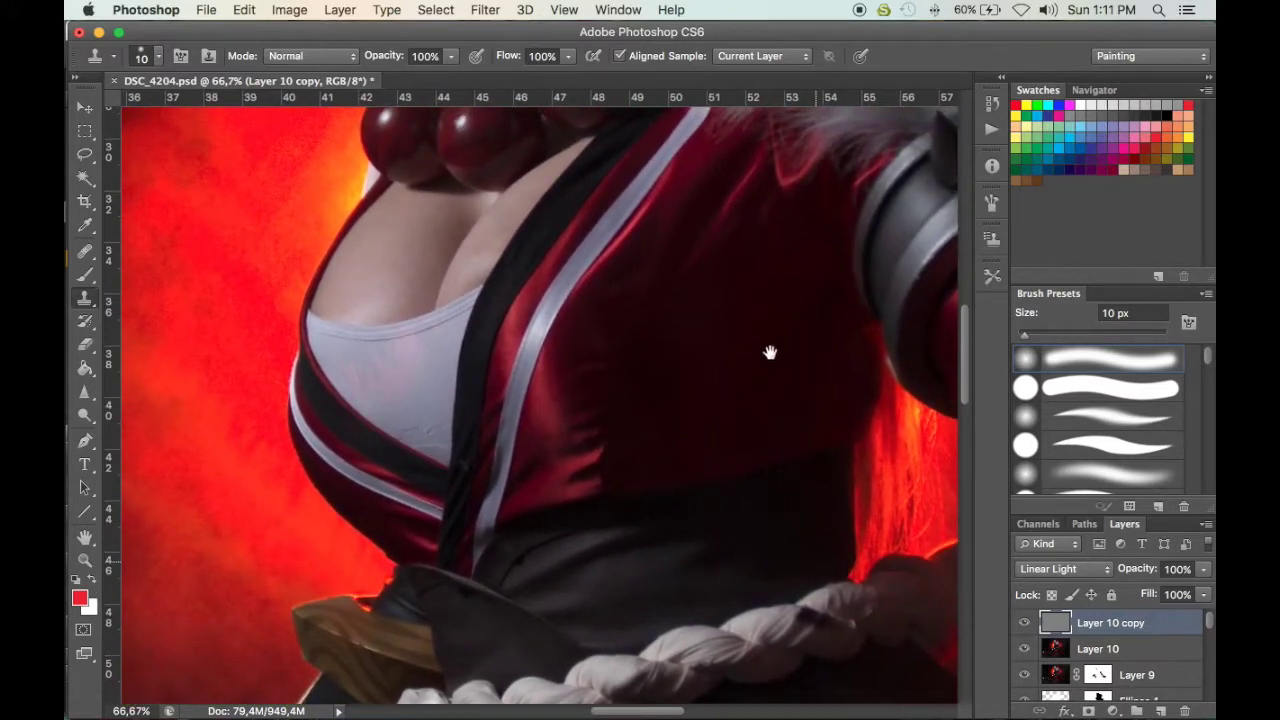
pyautogui.moveTo(774, 337); pyautogui.dragTo(834, 363)
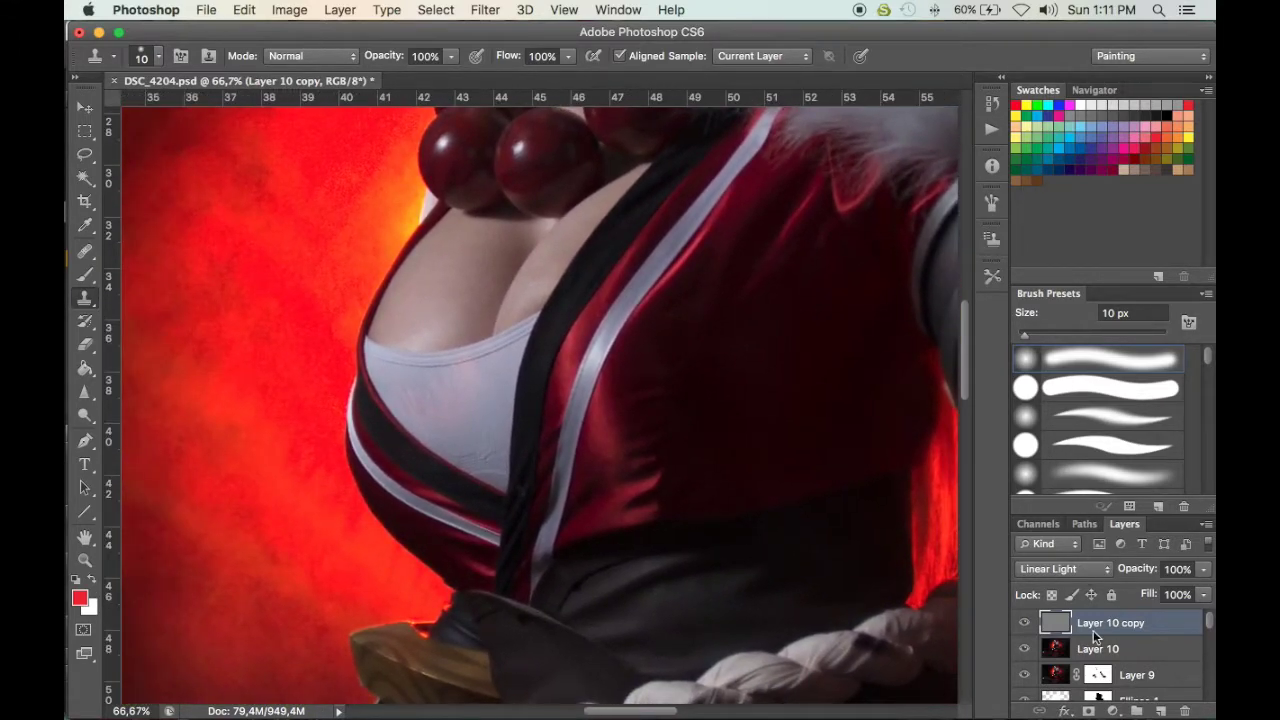
pyautogui.click(1058, 650)
pyautogui.press('super+equal')
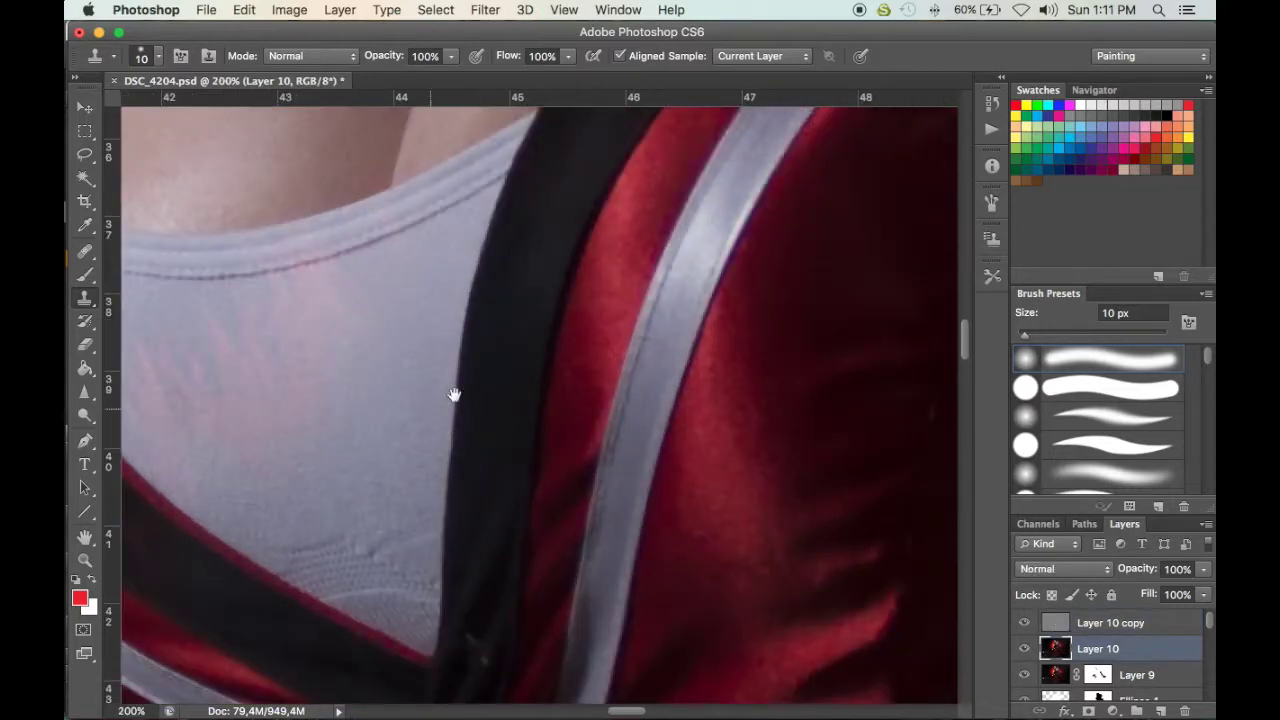
pyautogui.press('super+equal')
pyautogui.press(']')
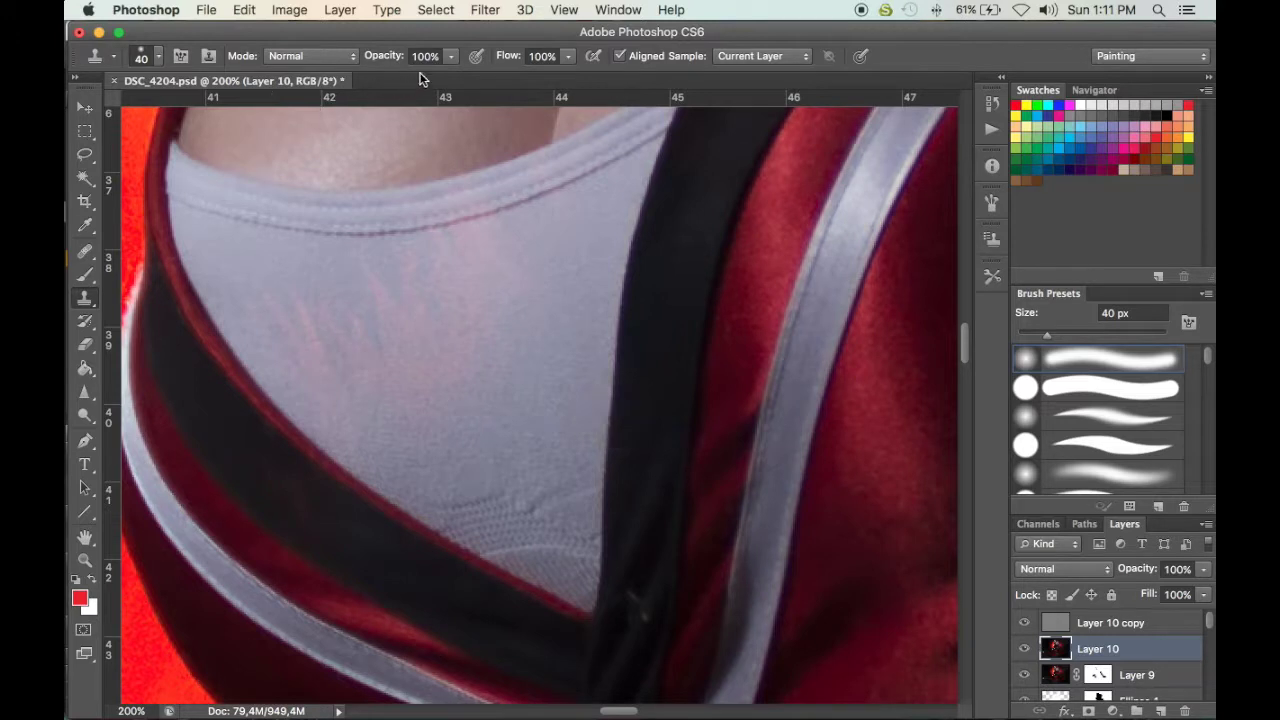
pyautogui.click(453, 55)
pyautogui.moveTo(397, 77); pyautogui.dragTo(385, 78)
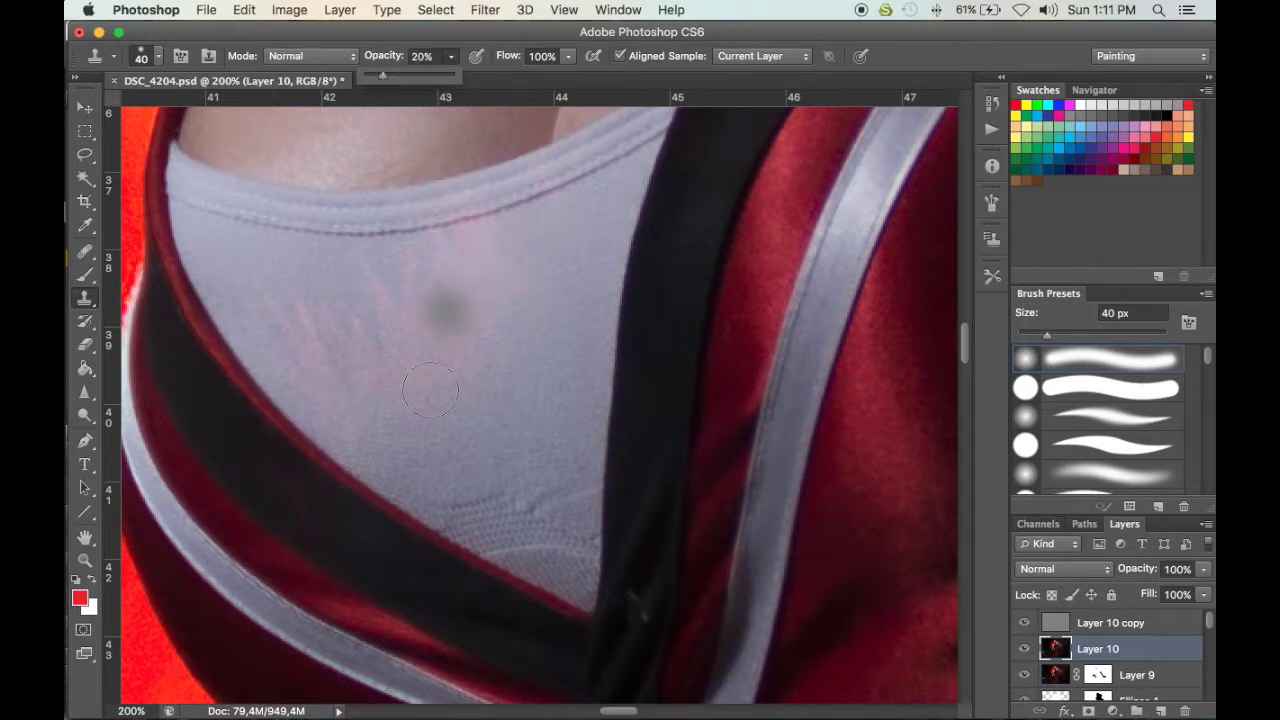
pyautogui.moveTo(429, 361); pyautogui.dragTo(429, 377)
pyautogui.press(']')
pyautogui.press('[')
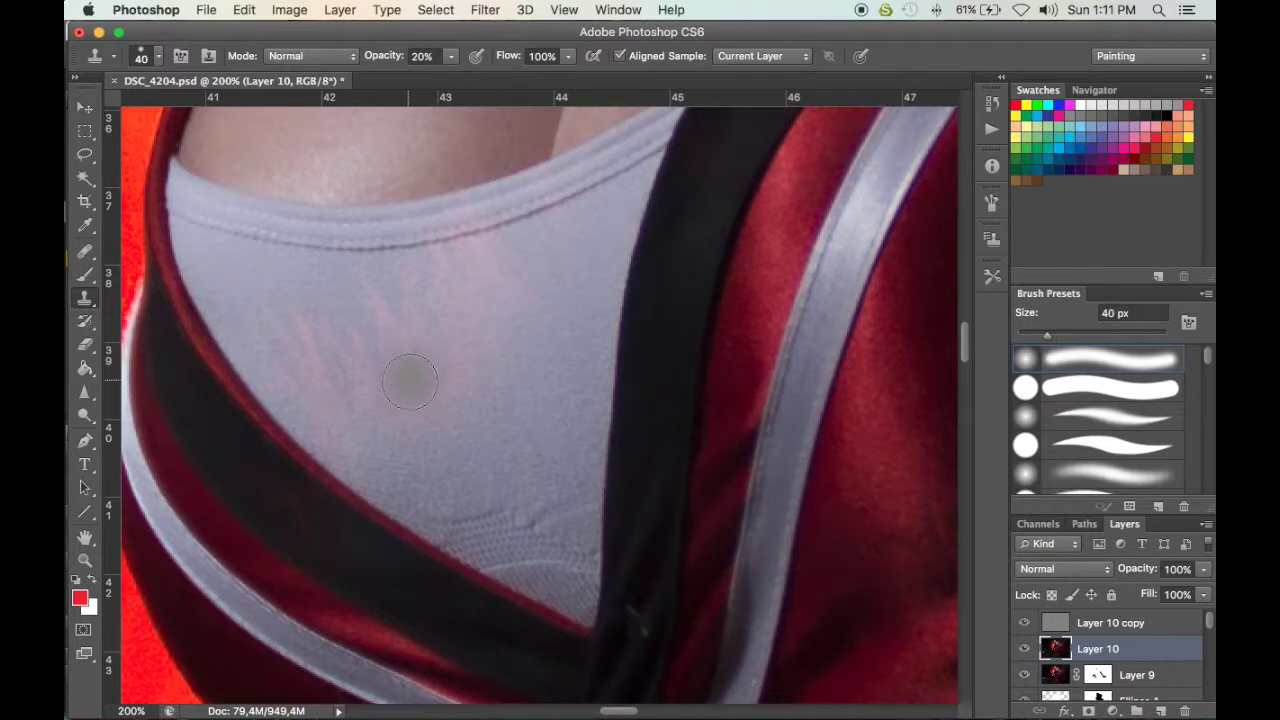
pyautogui.click(410, 372)
pyautogui.keyDown('alt'); pyautogui.click(411, 494); pyautogui.keyUp('alt')
pyautogui.click(444, 524)
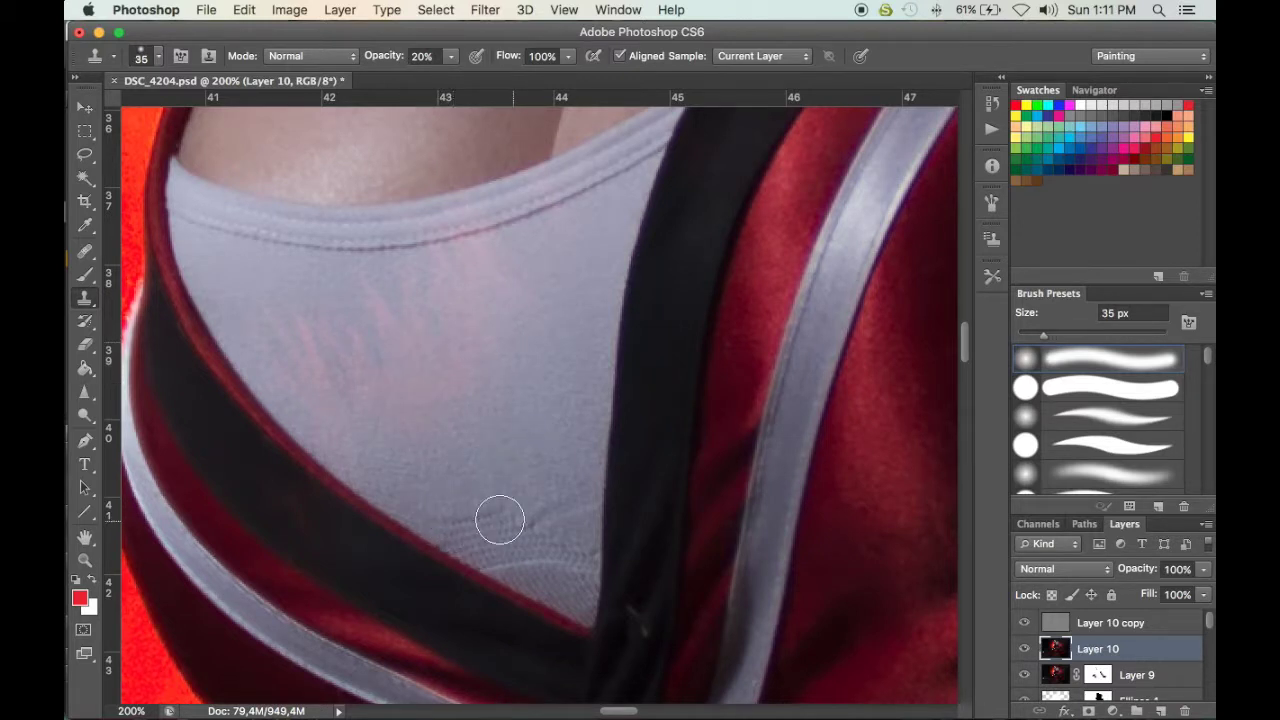
# Hide Layer 10 copy, smooth the tones of the lower undershirt on Layer 10 with the 35 px Clone Stamp, and show the layer again
pyautogui.click(1023, 622)
pyautogui.moveTo(491, 441); pyautogui.dragTo(501, 347)
pyautogui.hotkey('ctrl', 'r')
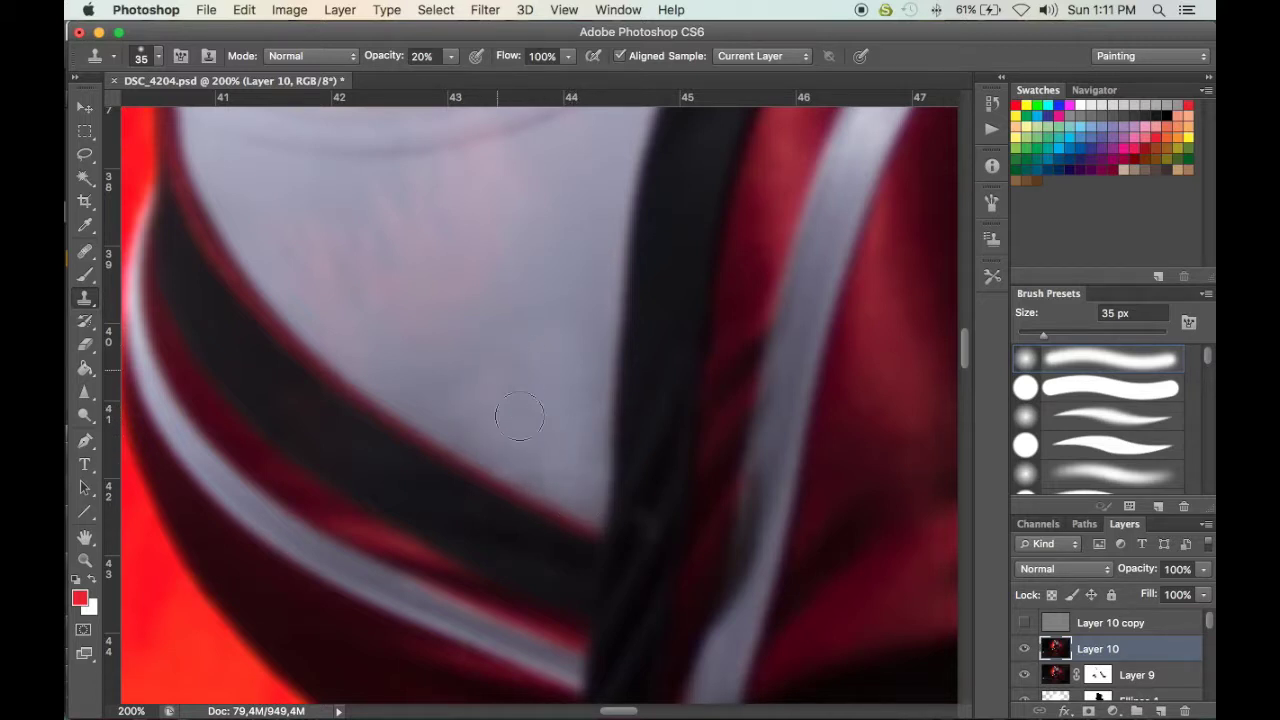
pyautogui.moveTo(466, 294)
pyautogui.mouseDown()
pyautogui.moveTo(503, 466)
pyautogui.moveTo(457, 312)
pyautogui.mouseUp()
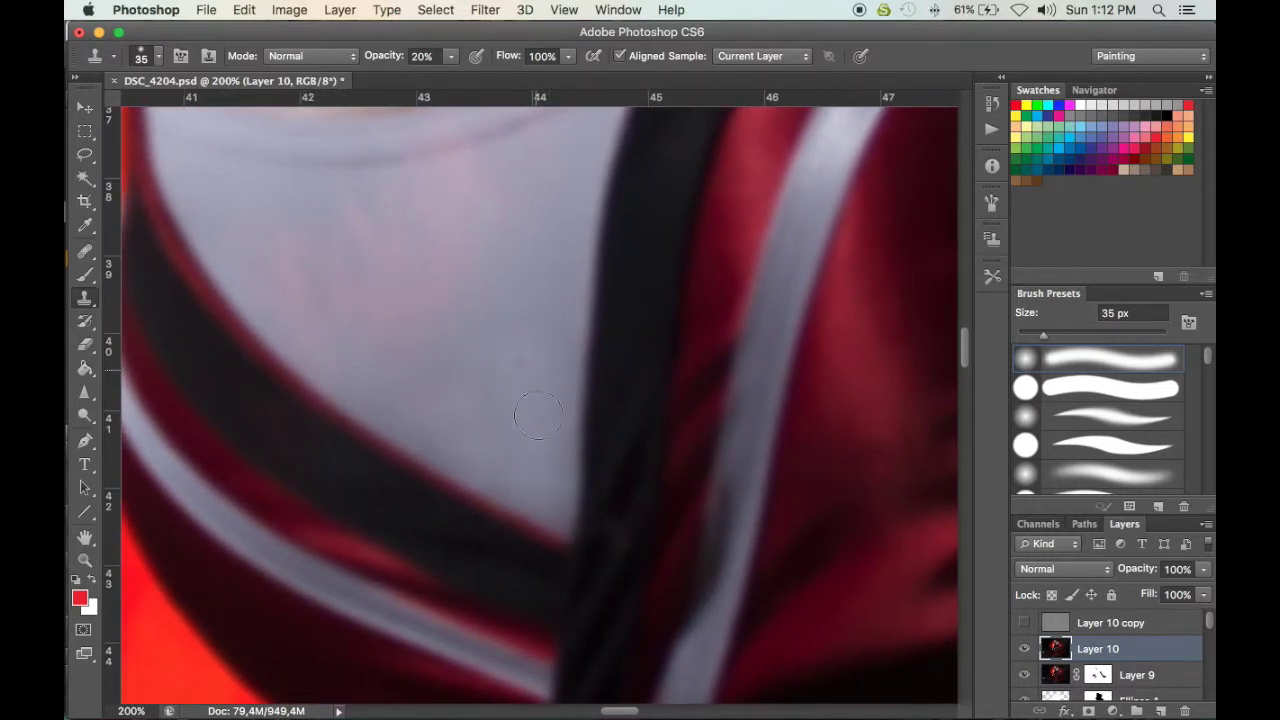
pyautogui.moveTo(501, 401); pyautogui.dragTo(497, 397)
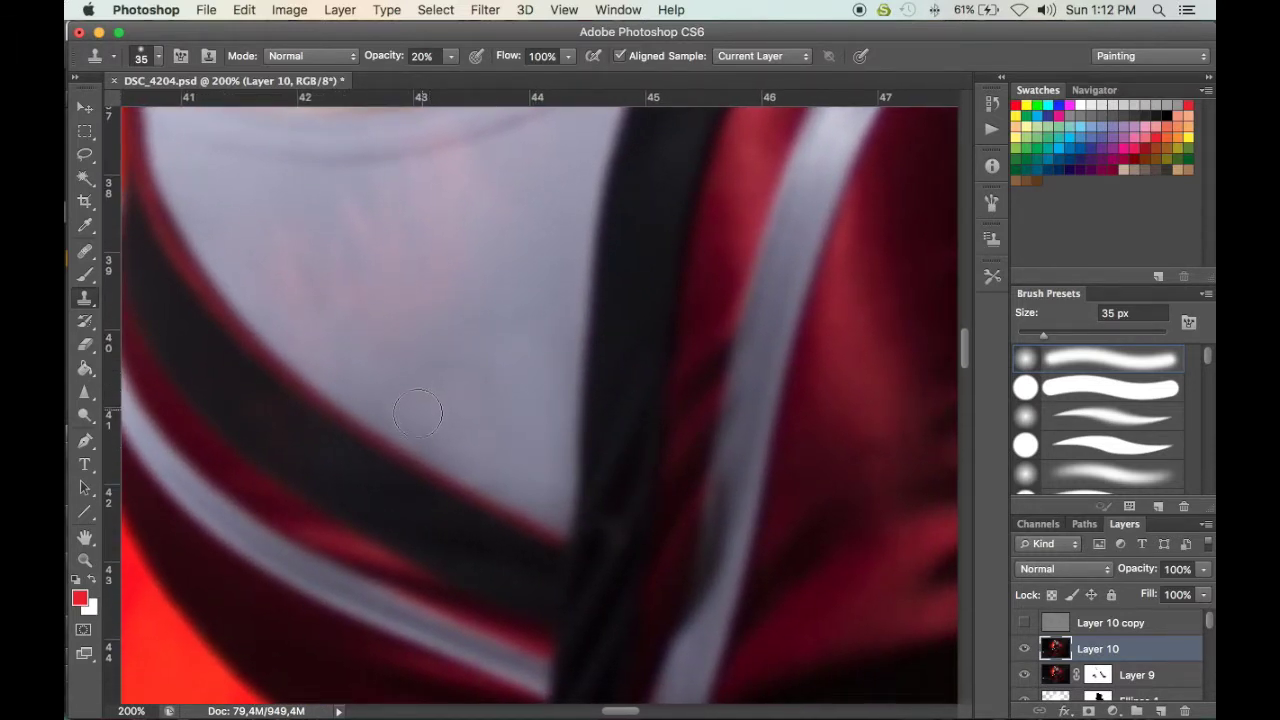
pyautogui.click(1025, 622)
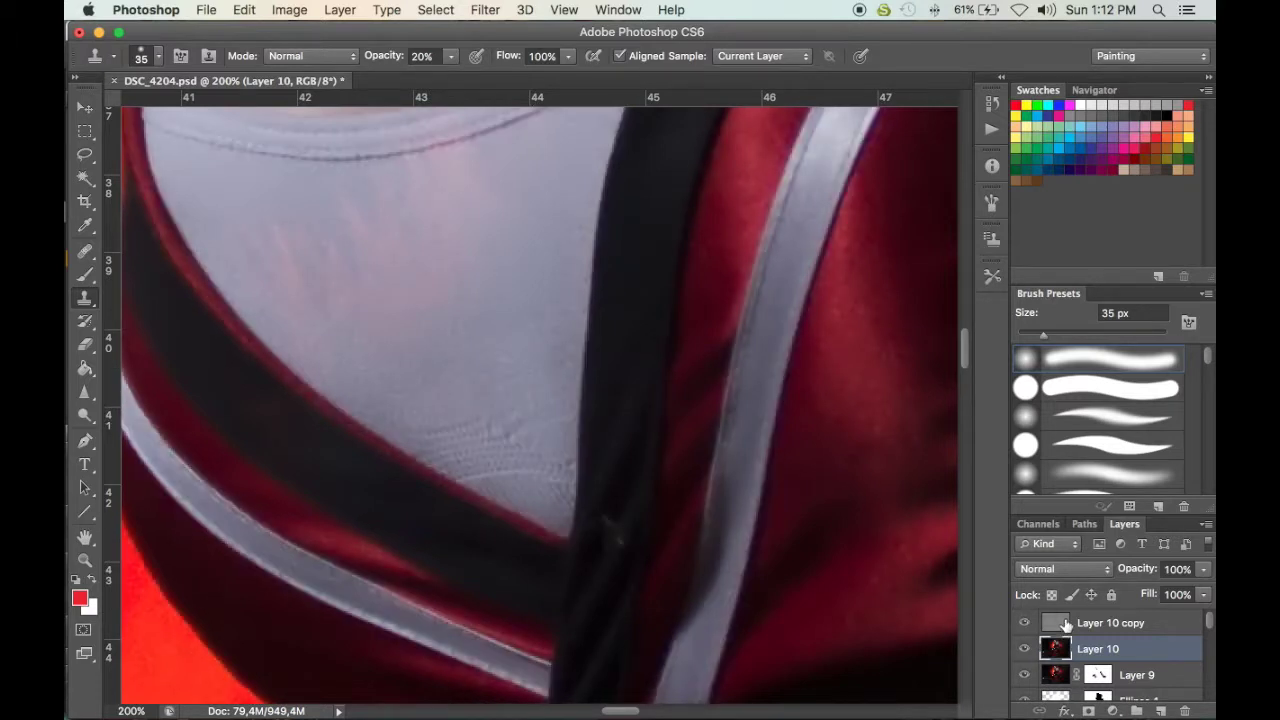
# Clone-stamp plain fabric texture over the lace pattern on the lower undershirt of Layer 10 copy at 90% opacity, reducing the brush to 15 px
pyautogui.click(1065, 623)
pyautogui.press('9')
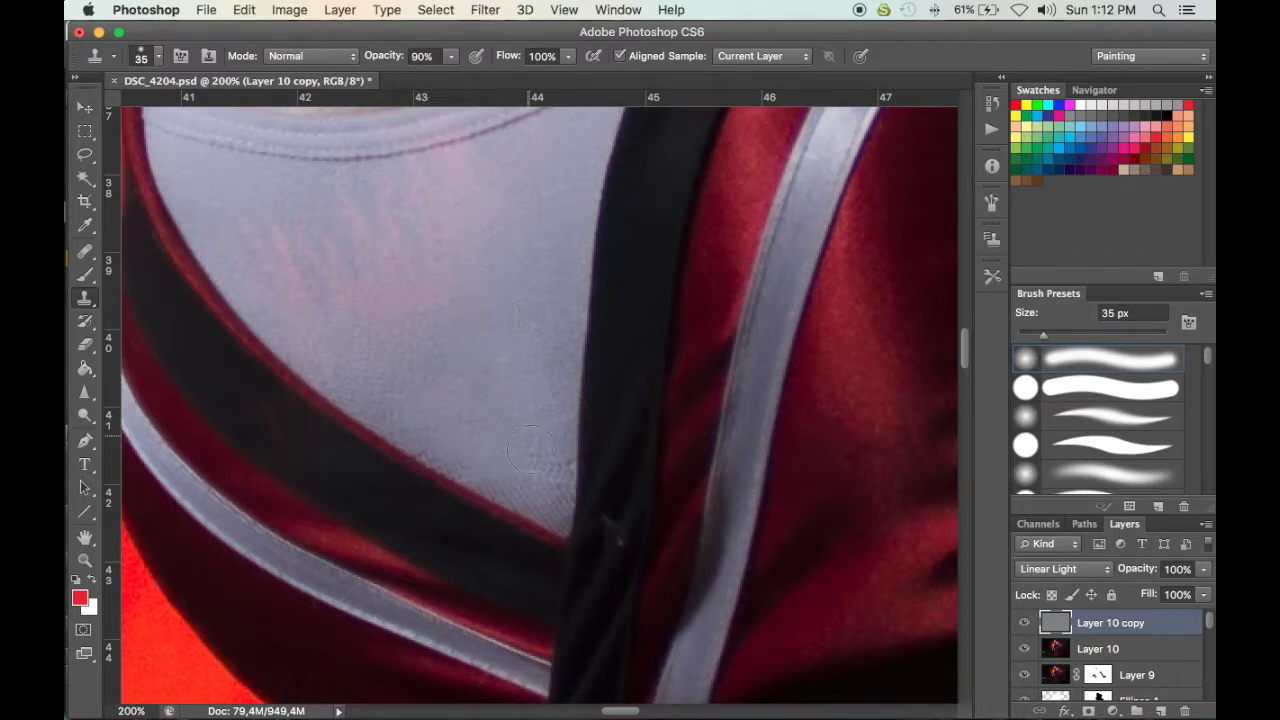
pyautogui.press('[')
pyautogui.press('[')
pyautogui.click(507, 349)
pyautogui.moveTo(477, 329)
pyautogui.mouseDown()
pyautogui.moveTo(491, 594)
pyautogui.moveTo(437, 606)
pyautogui.moveTo(407, 398)
pyautogui.moveTo(526, 323)
pyautogui.moveTo(643, 189)
pyautogui.moveTo(594, 374)
pyautogui.moveTo(487, 332)
pyautogui.mouseUp()
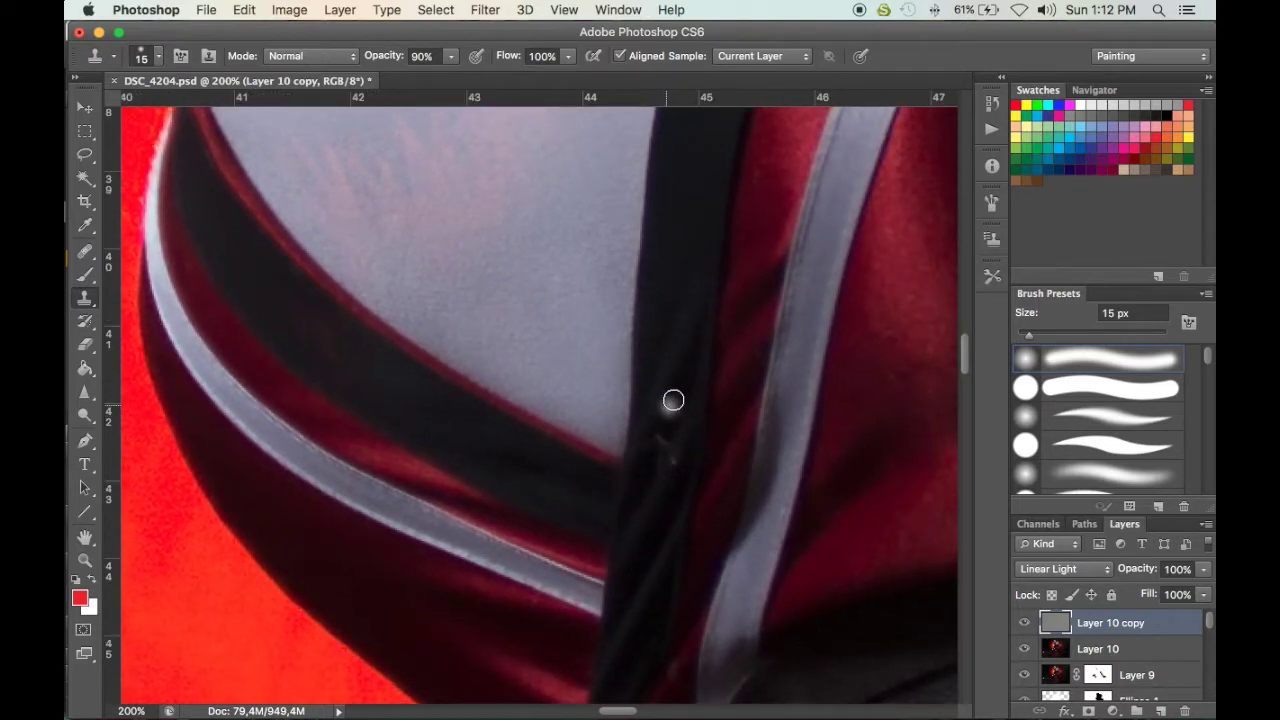
# Clone-stamp away the marks on the black collar trim below the undershirt on Layer 10 copy and Layer 10, using 15 px at 90% opacity
pyautogui.moveTo(671, 403); pyautogui.dragTo(668, 403)
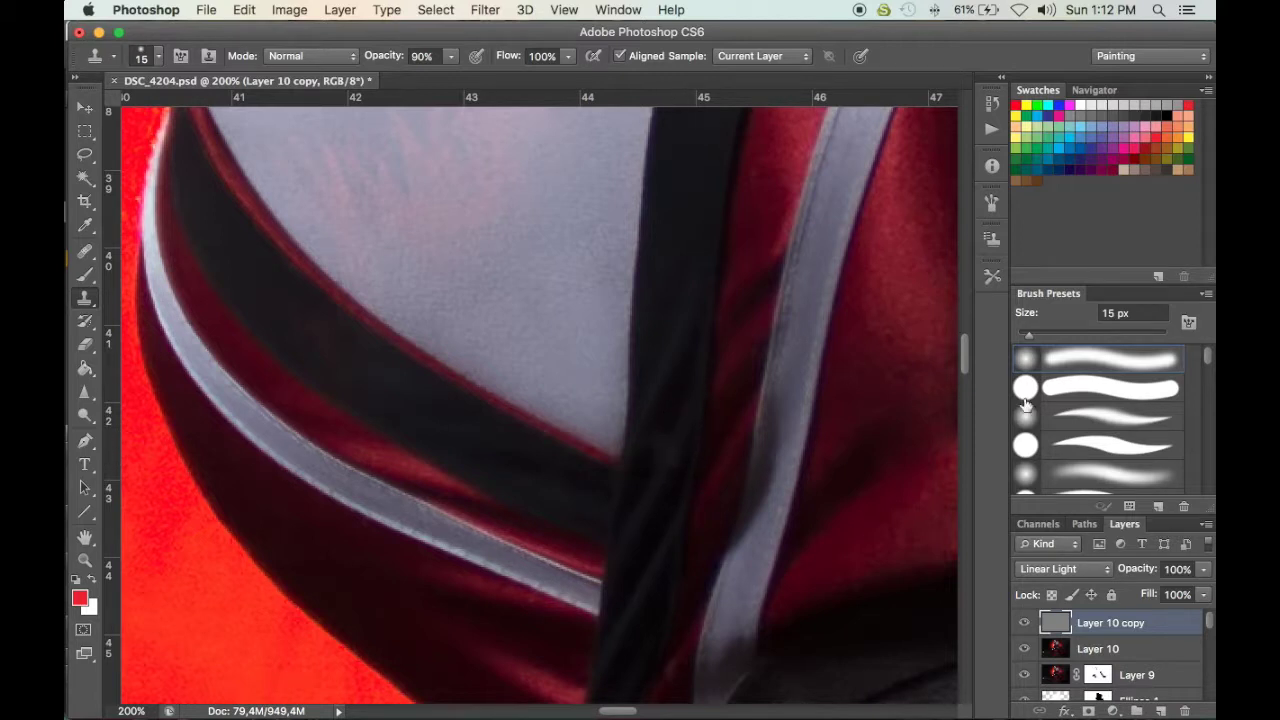
pyautogui.click(1098, 648)
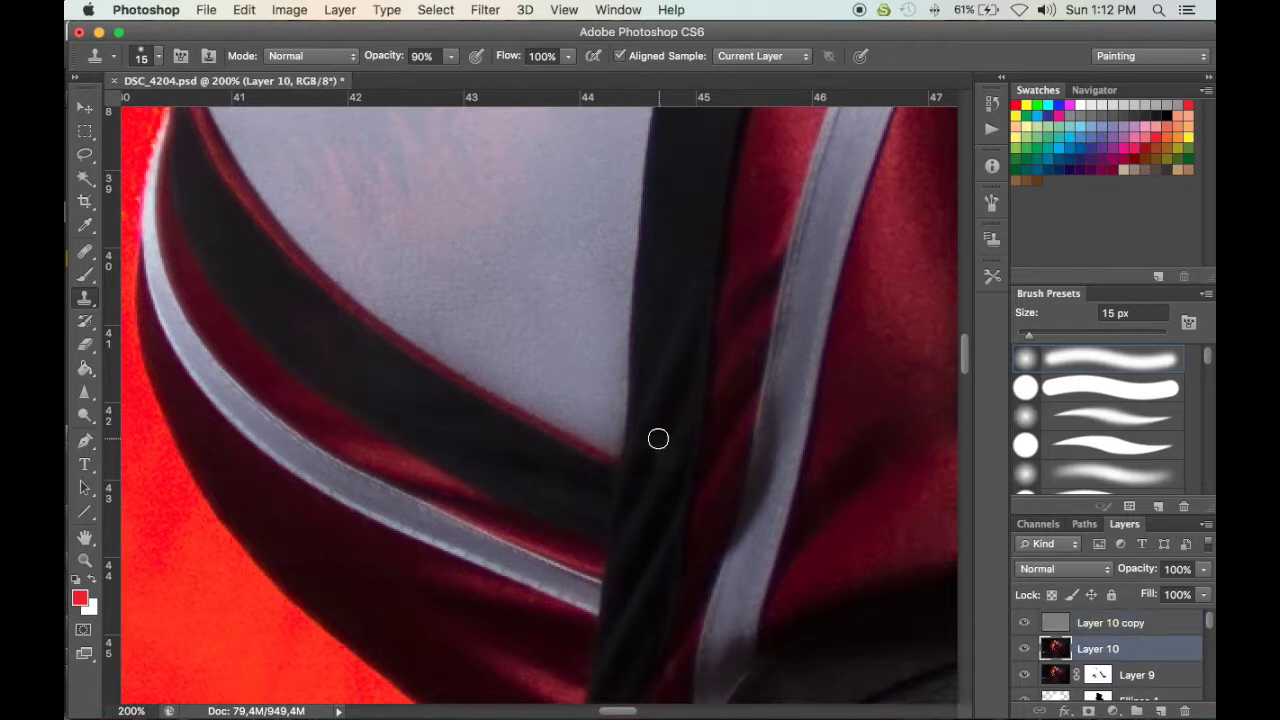
pyautogui.moveTo(643, 471); pyautogui.dragTo(662, 410)
# Smooth the blotchy tones of the red front skirt panel on Layer 10 with the Clone Stamp at 20% opacity, enlarging the brush to 100 px
pyautogui.press('super+minus')
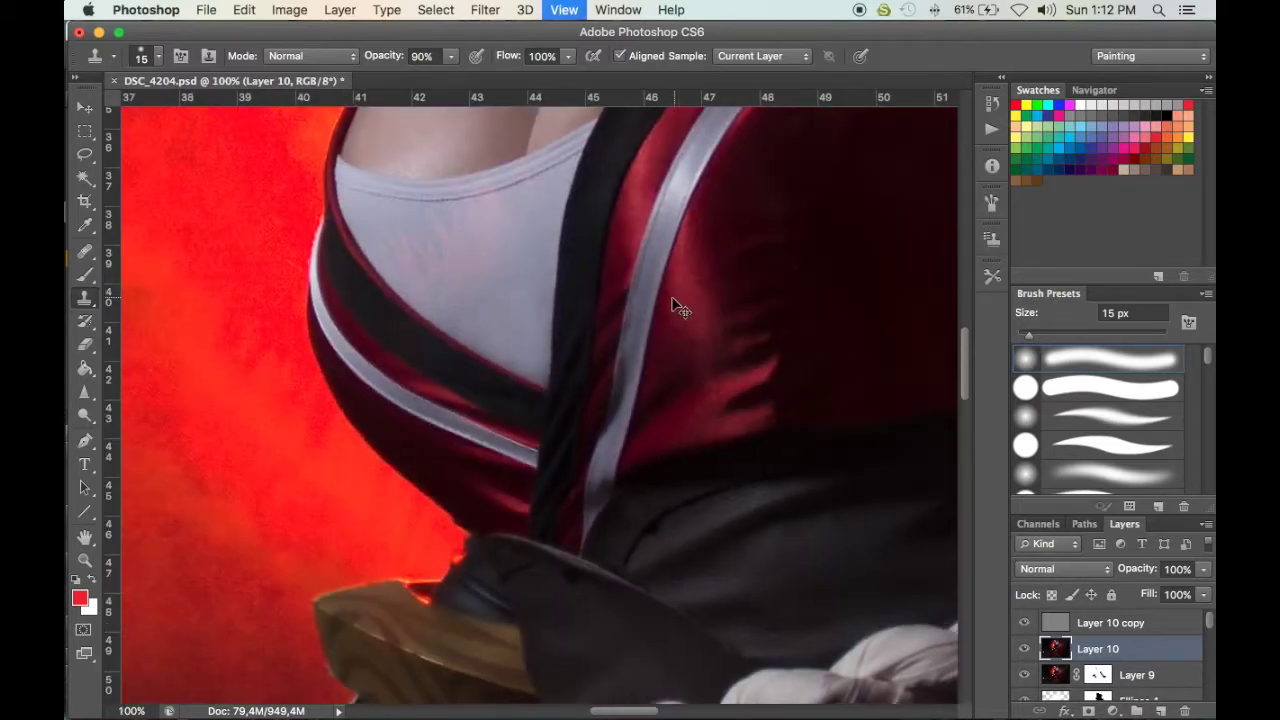
pyautogui.press('super+minus')
pyautogui.moveTo(686, 517); pyautogui.dragTo(589, 249)
pyautogui.moveTo(672, 430); pyautogui.dragTo(499, 172)
pyautogui.moveTo(644, 469); pyautogui.dragTo(781, 477)
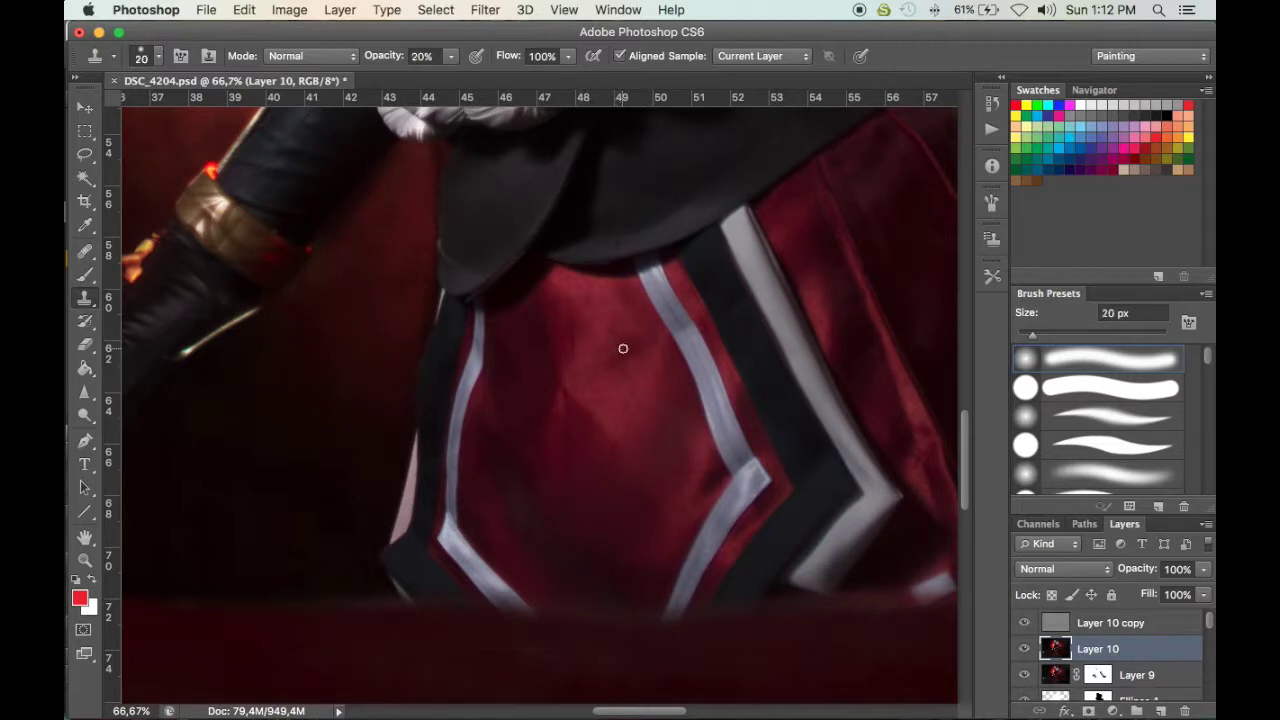
pyautogui.press(']')
pyautogui.press(']')
pyautogui.press(']')
pyautogui.press(']')
pyautogui.press(']')
pyautogui.press(']')
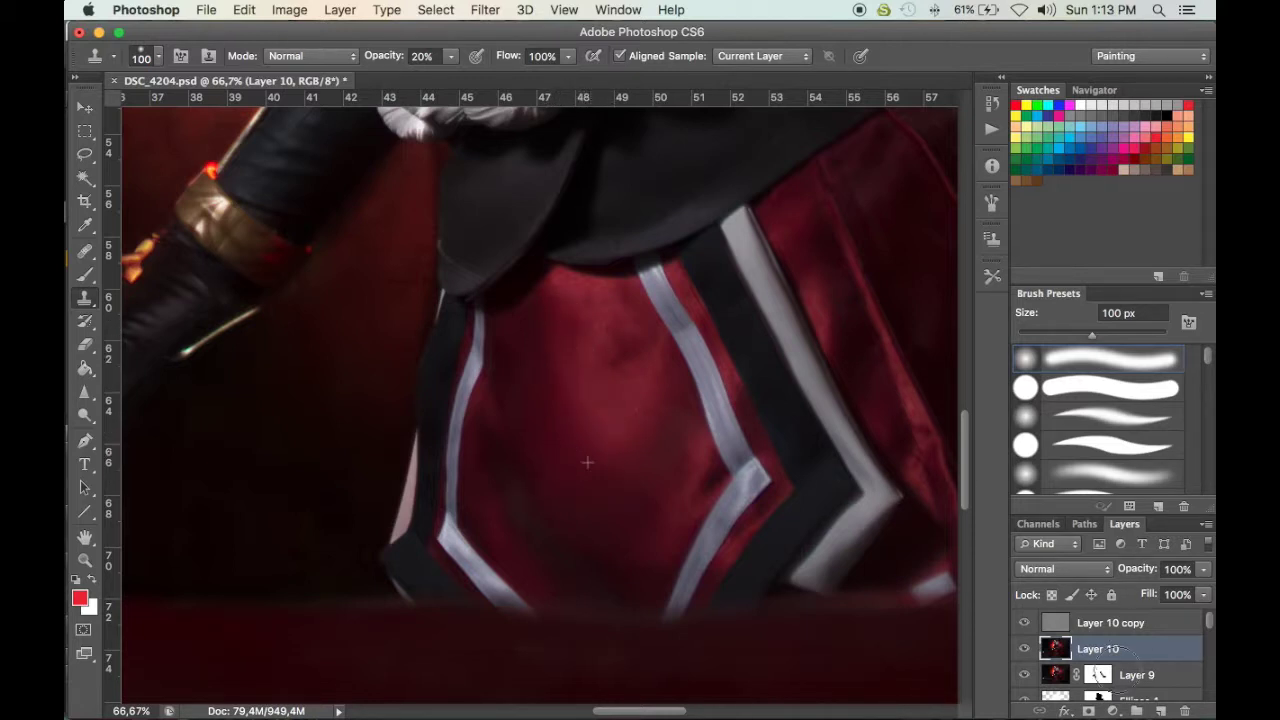
# Clone-stamp clean fabric texture over the red front skirt panel on Layer 10 copy with a 100 px brush at 100% opacity
pyautogui.click(1060, 628)
pyautogui.press('0')
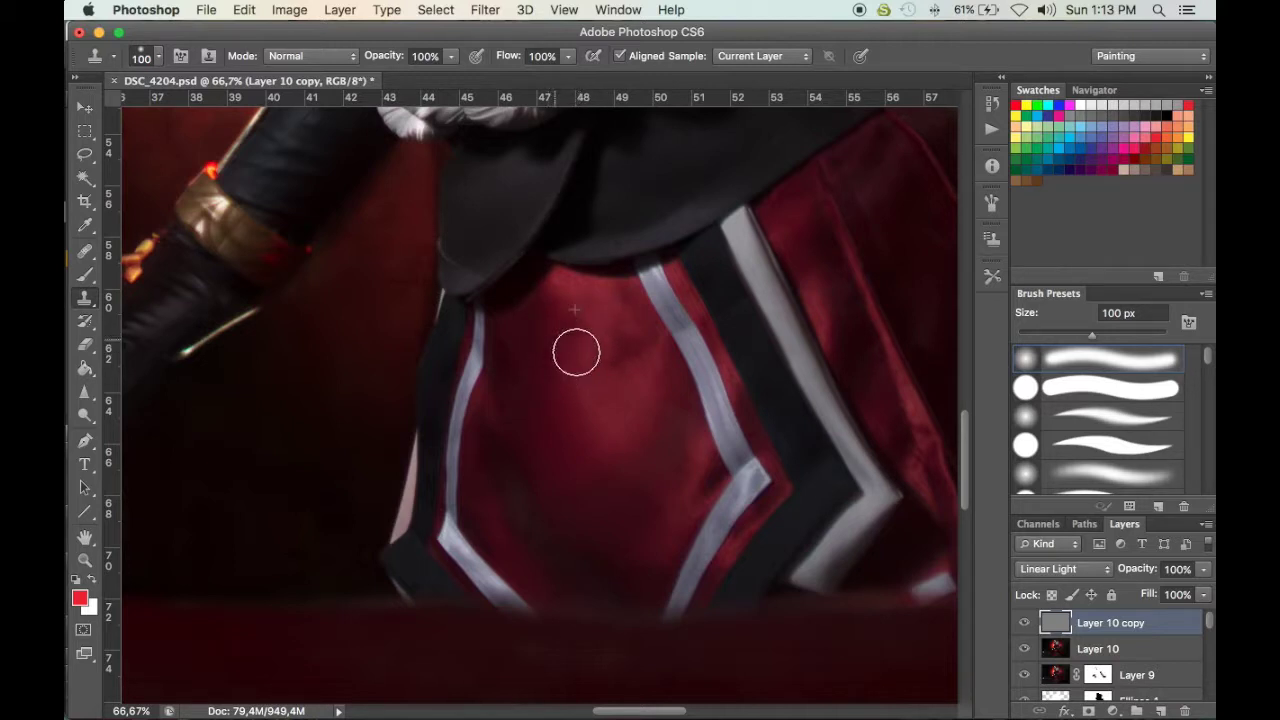
pyautogui.keyDown('alt'); pyautogui.click(590, 428); pyautogui.keyUp('alt')
pyautogui.moveTo(567, 446); pyautogui.dragTo(560, 456)
pyautogui.moveTo(592, 388)
pyautogui.mouseDown()
pyautogui.moveTo(597, 398)
pyautogui.moveTo(633, 351)
pyautogui.mouseUp()
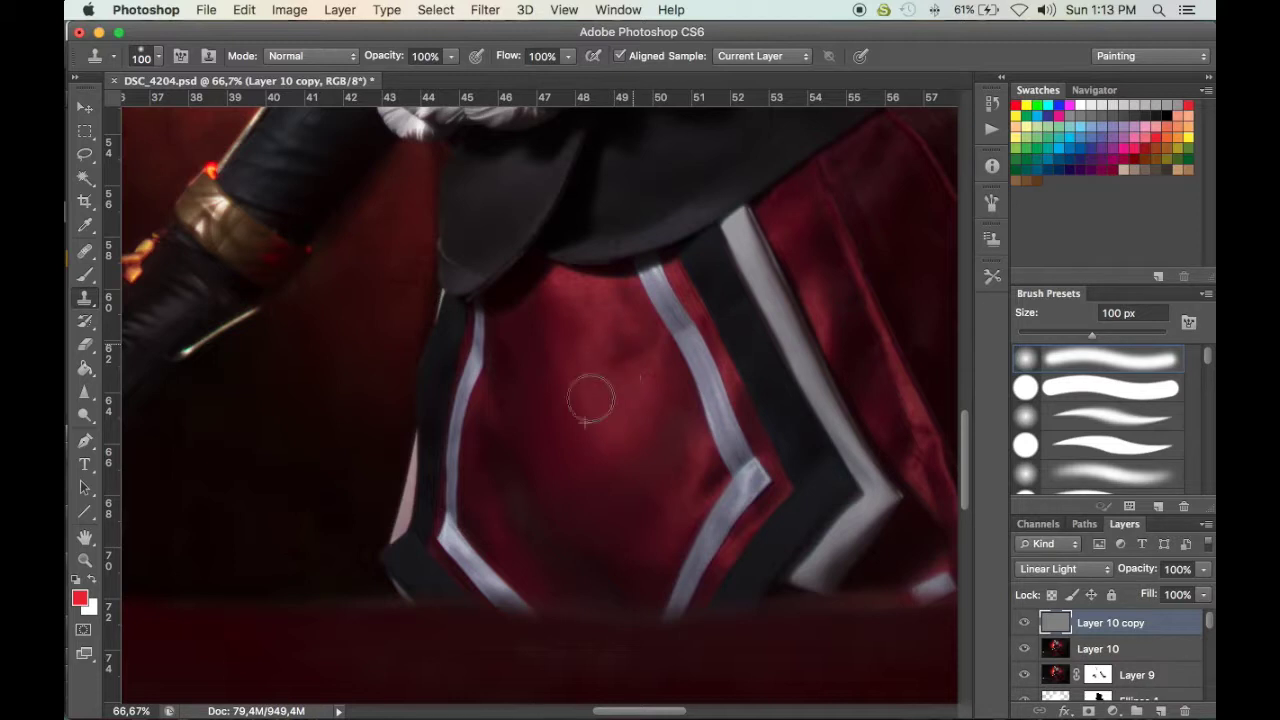
pyautogui.moveTo(660, 417); pyautogui.dragTo(537, 386)
# Hide Layer 10 copy and heal the blotches in the red background along the skirt's edge on Layer 10 with a 50 px Healing Brush
pyautogui.moveTo(631, 414); pyautogui.dragTo(406, 526)
pyautogui.moveTo(618, 358); pyautogui.dragTo(545, 273)
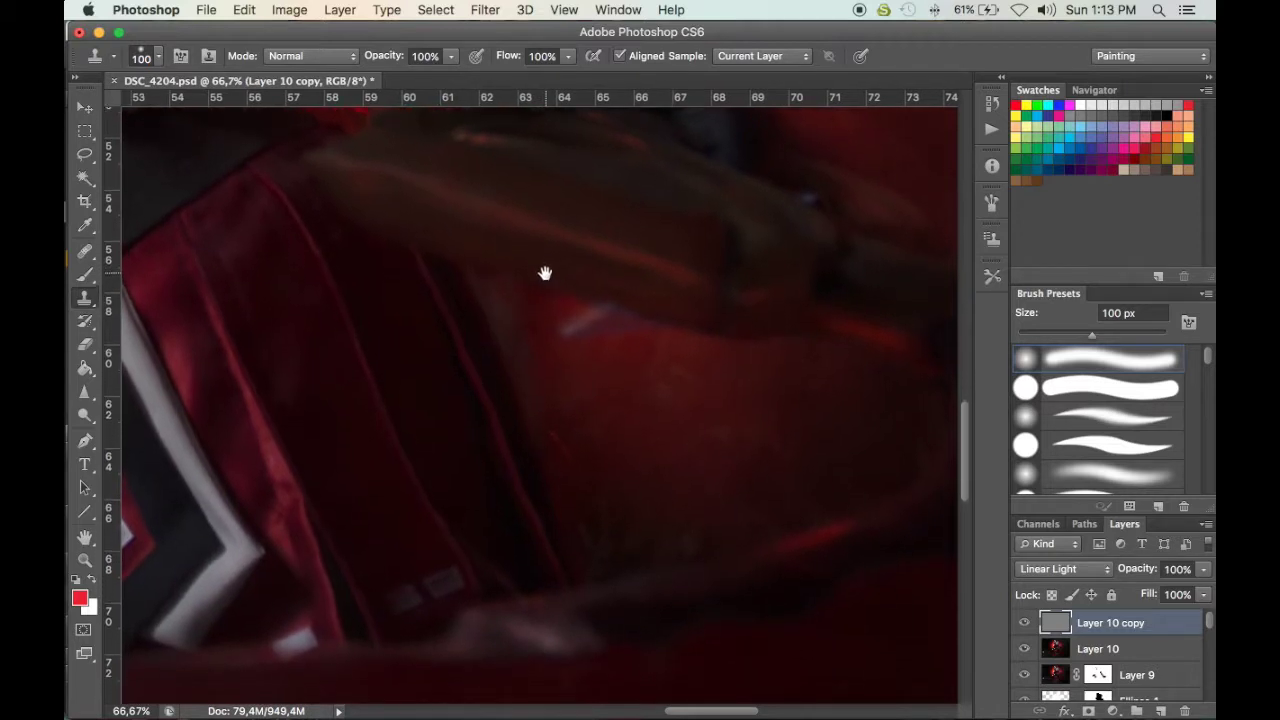
pyautogui.click(1058, 648)
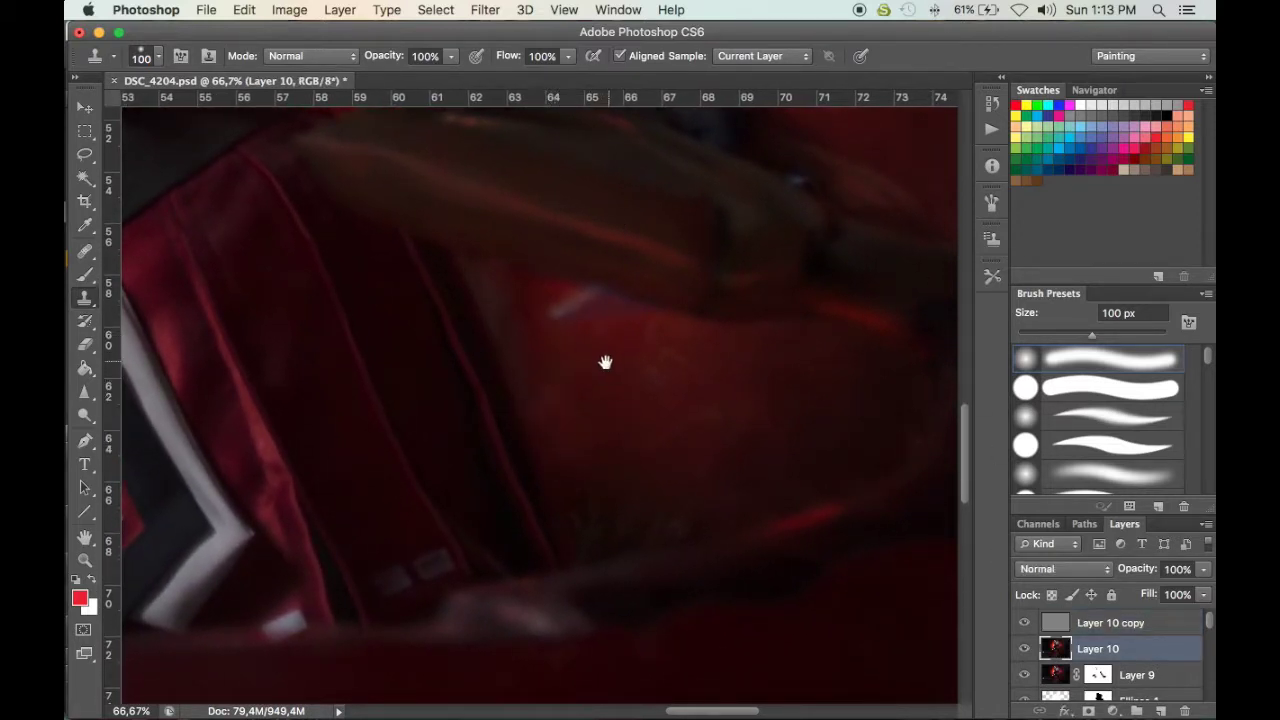
pyautogui.moveTo(606, 362); pyautogui.dragTo(603, 365)
pyautogui.press('super+z')
pyautogui.click(1024, 622)
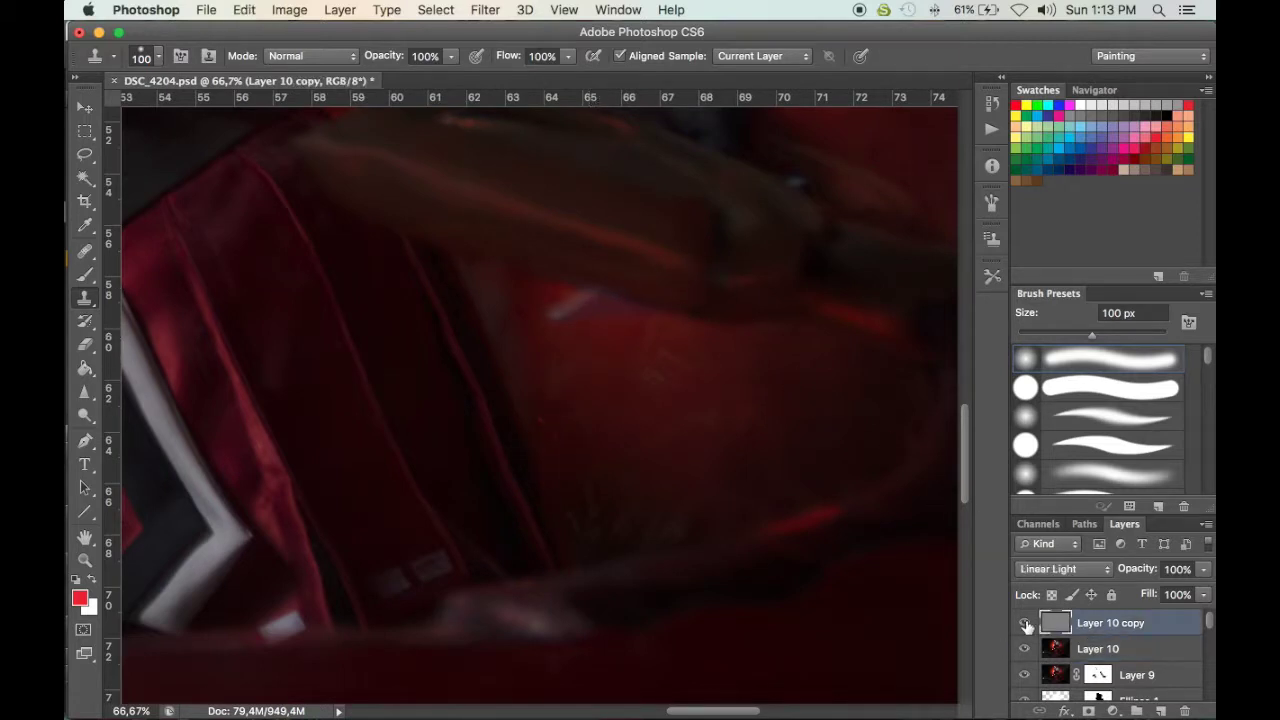
pyautogui.press('j')
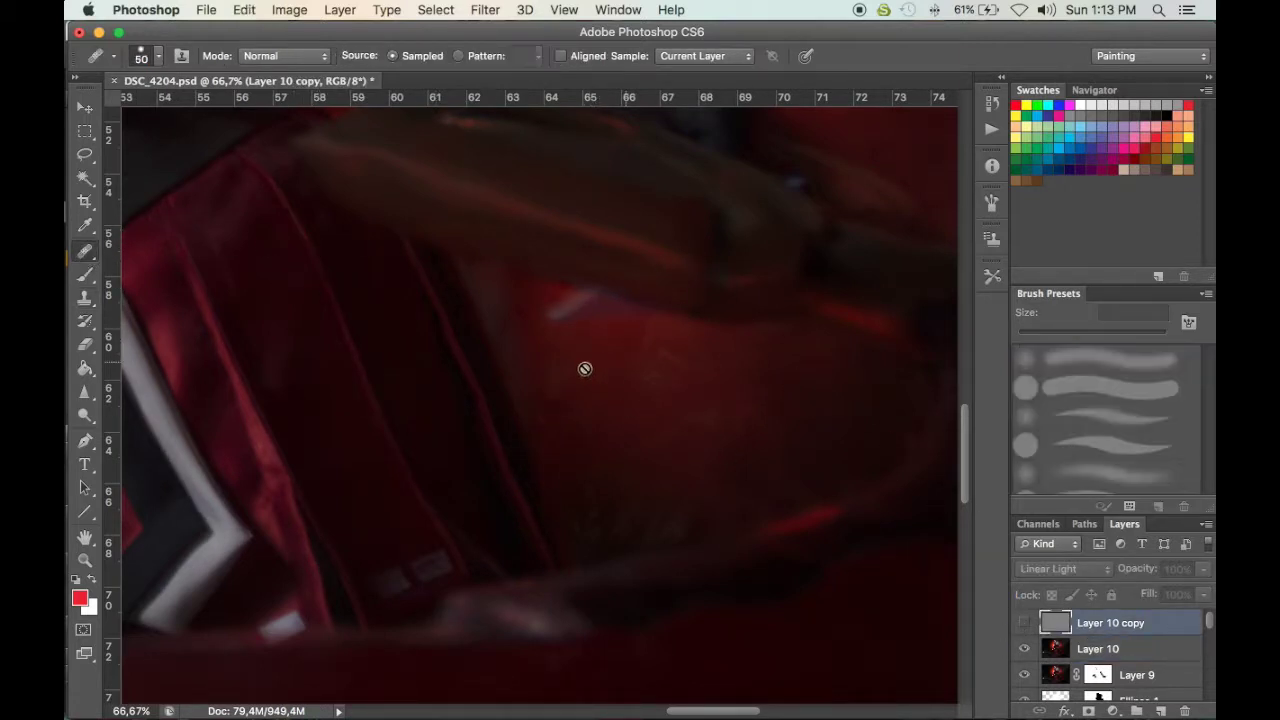
pyautogui.click(1057, 650)
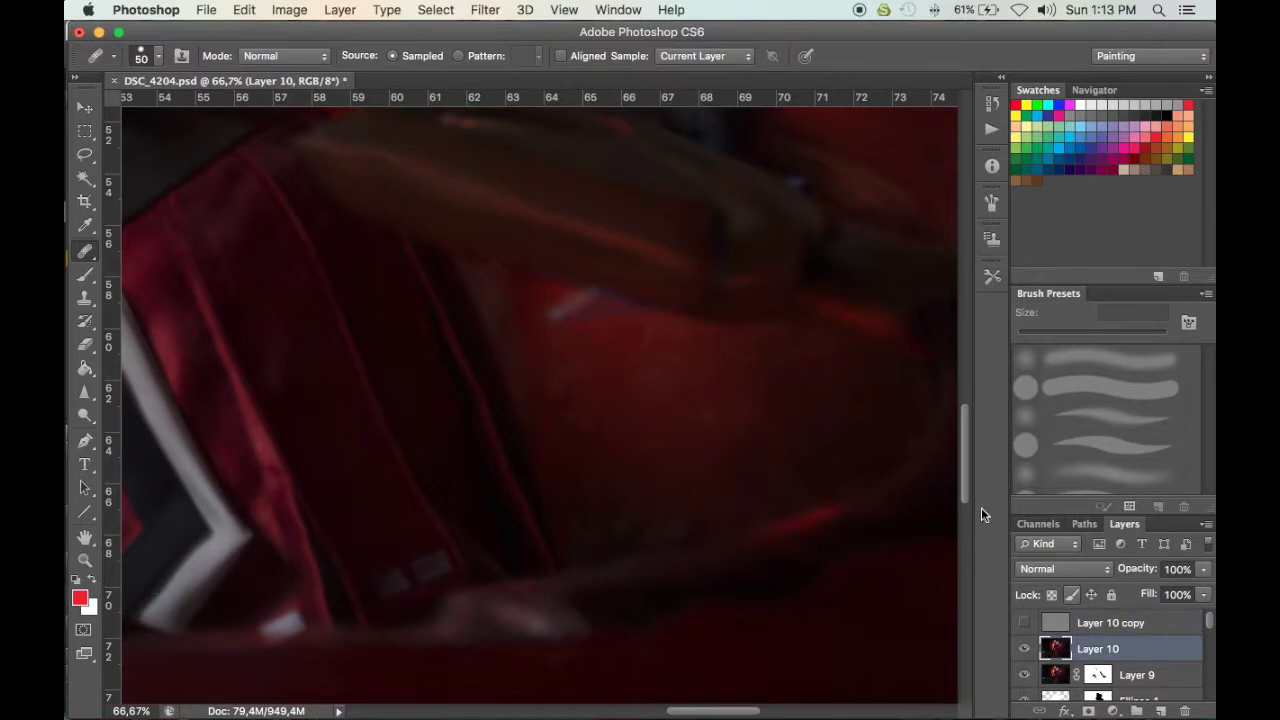
pyautogui.click(85, 252)
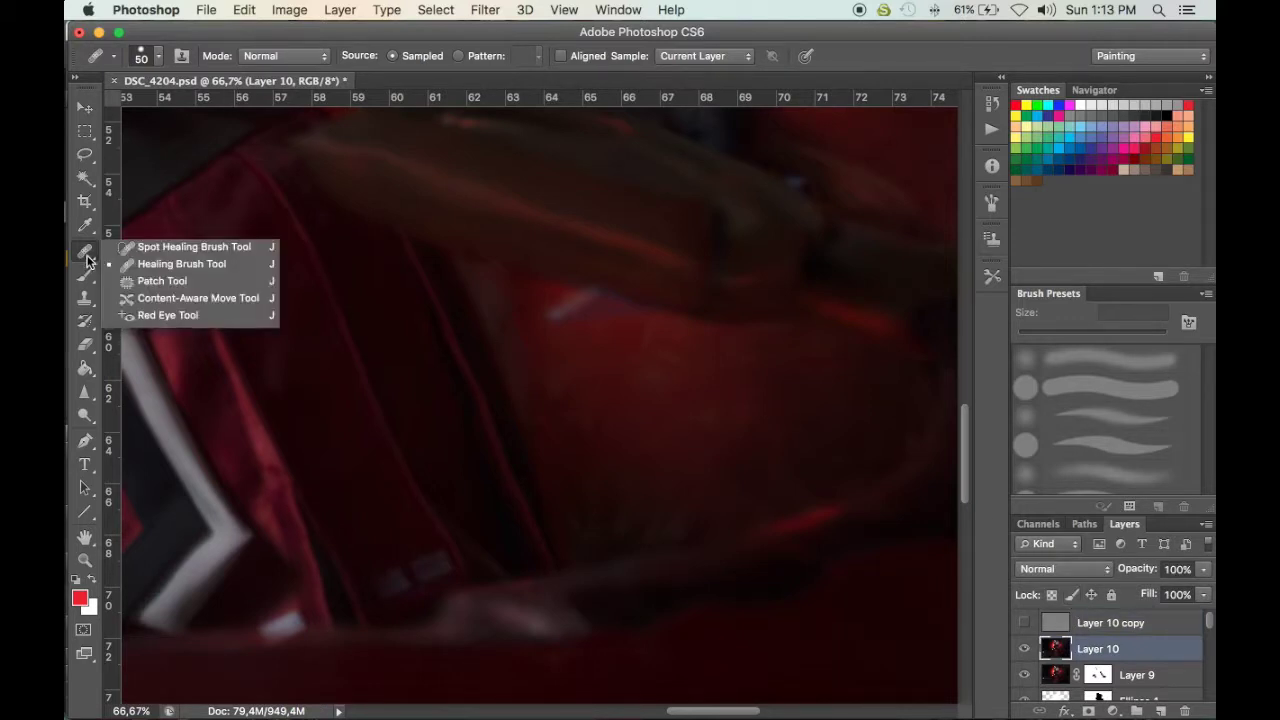
pyautogui.click(190, 264)
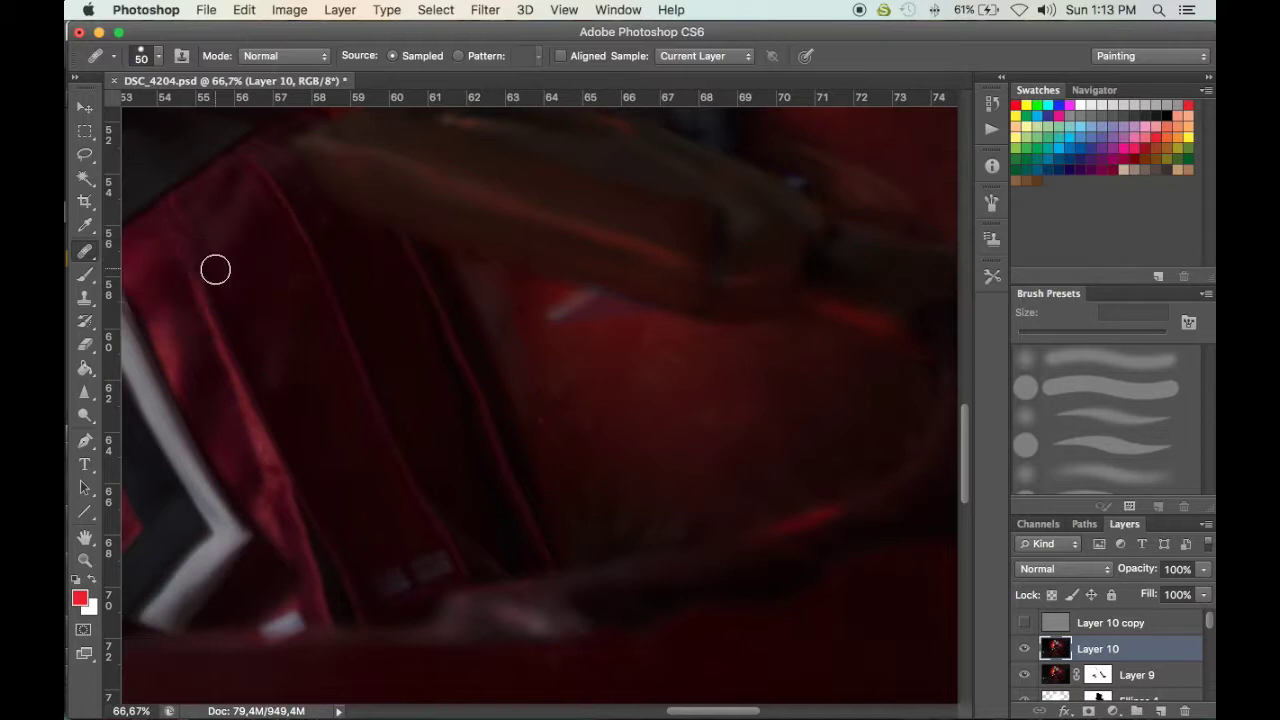
pyautogui.keyDown('alt'); pyautogui.click(573, 391); pyautogui.keyUp('alt')
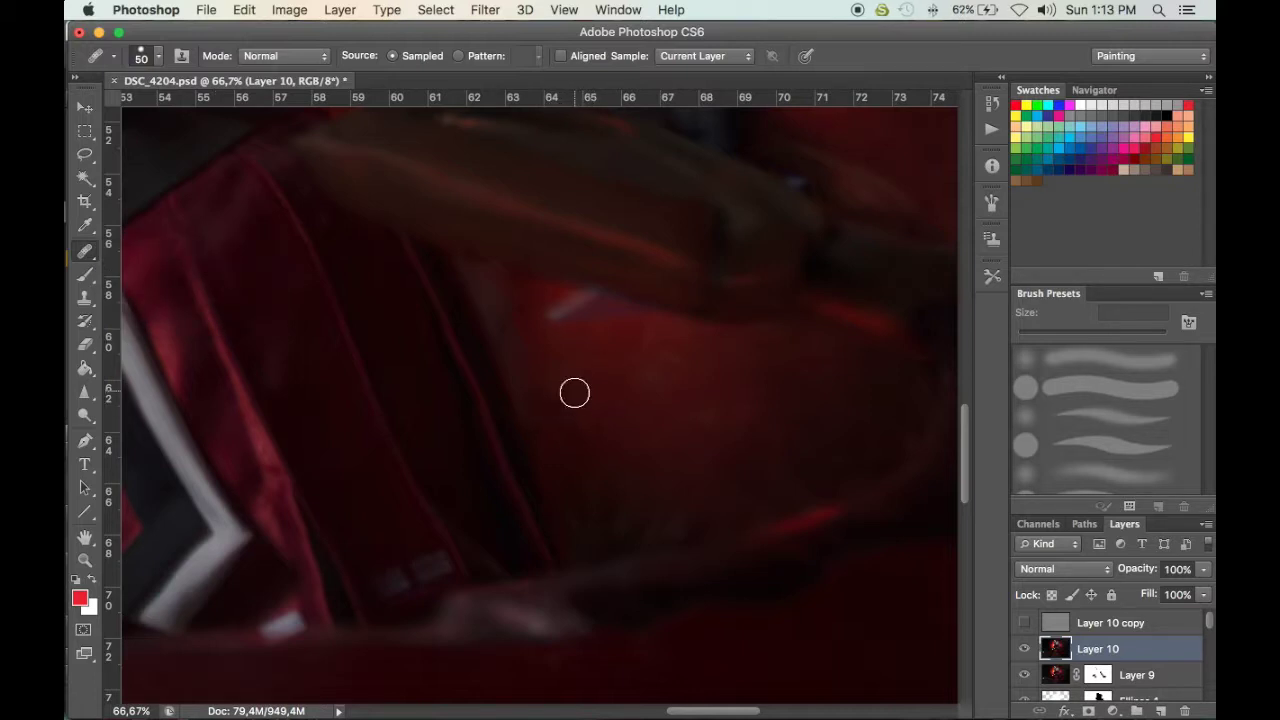
pyautogui.moveTo(545, 417); pyautogui.dragTo(566, 473)
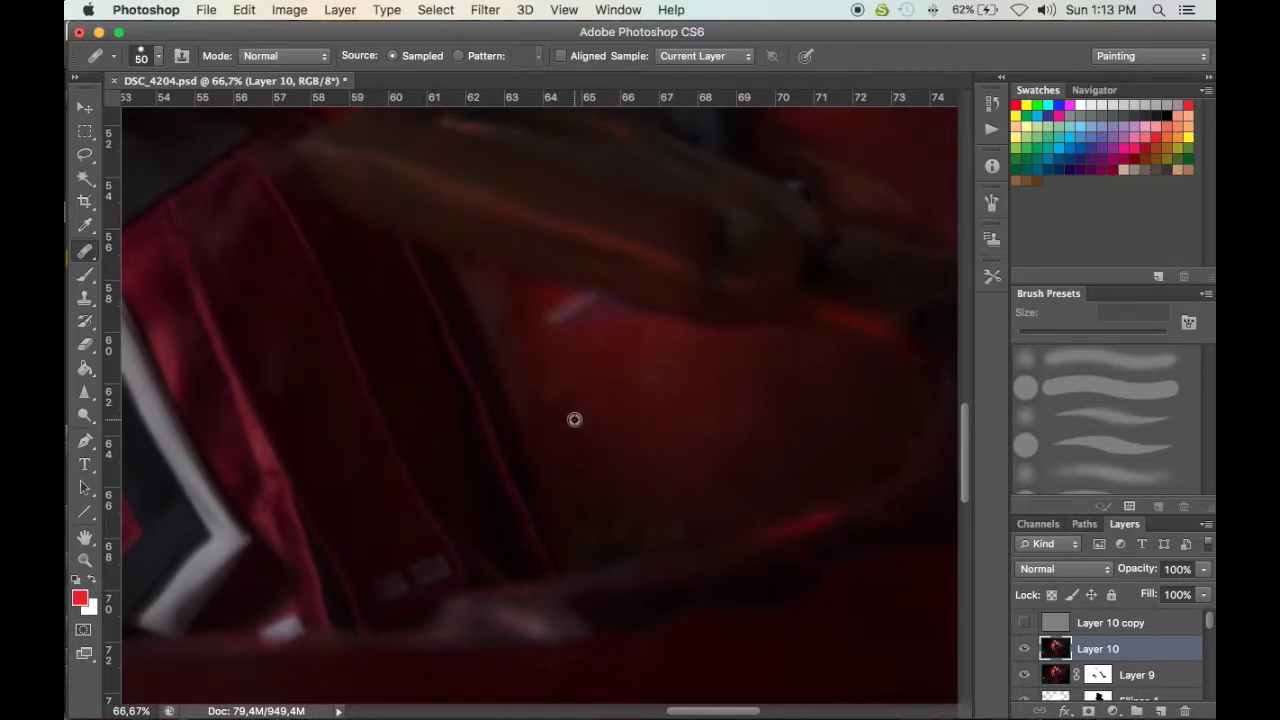
pyautogui.moveTo(627, 378); pyautogui.dragTo(627, 376)
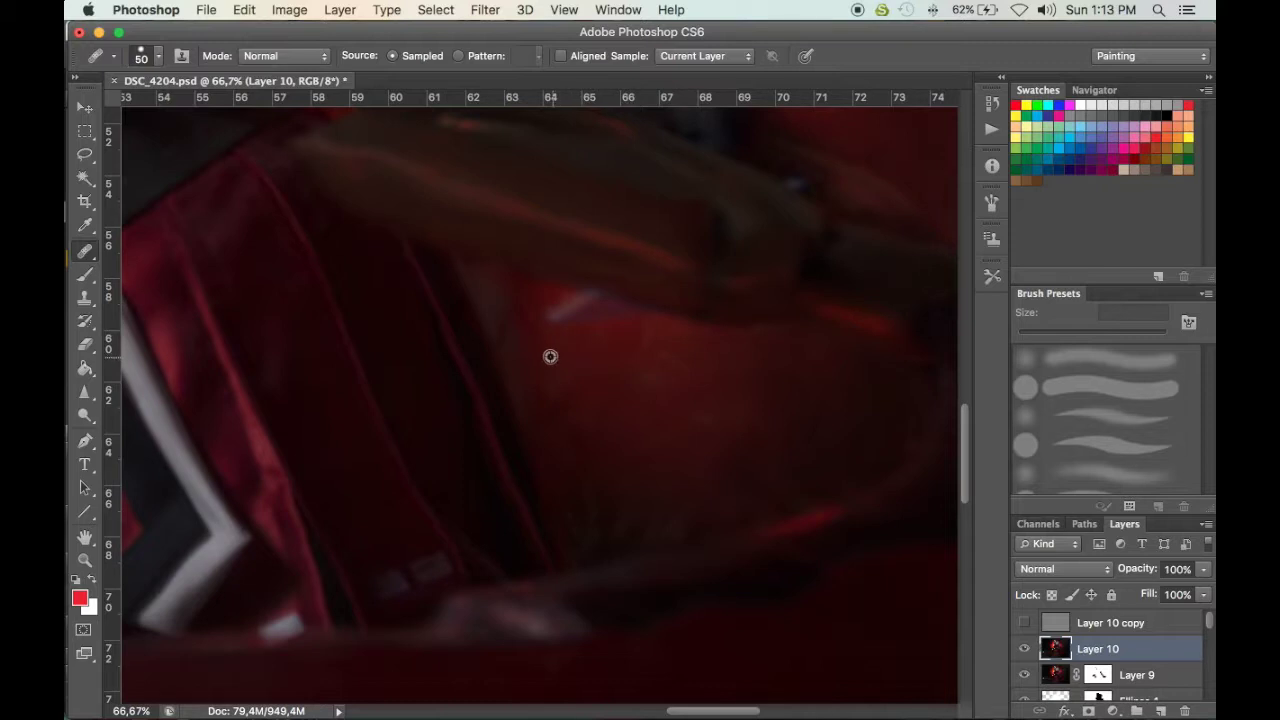
pyautogui.moveTo(523, 315); pyautogui.dragTo(523, 331)
# Heal the remaining dark blotches across the red background between the skirt and the curved blade on Layer 10, sampling nearby clean tones
pyautogui.moveTo(606, 357); pyautogui.dragTo(571, 303)
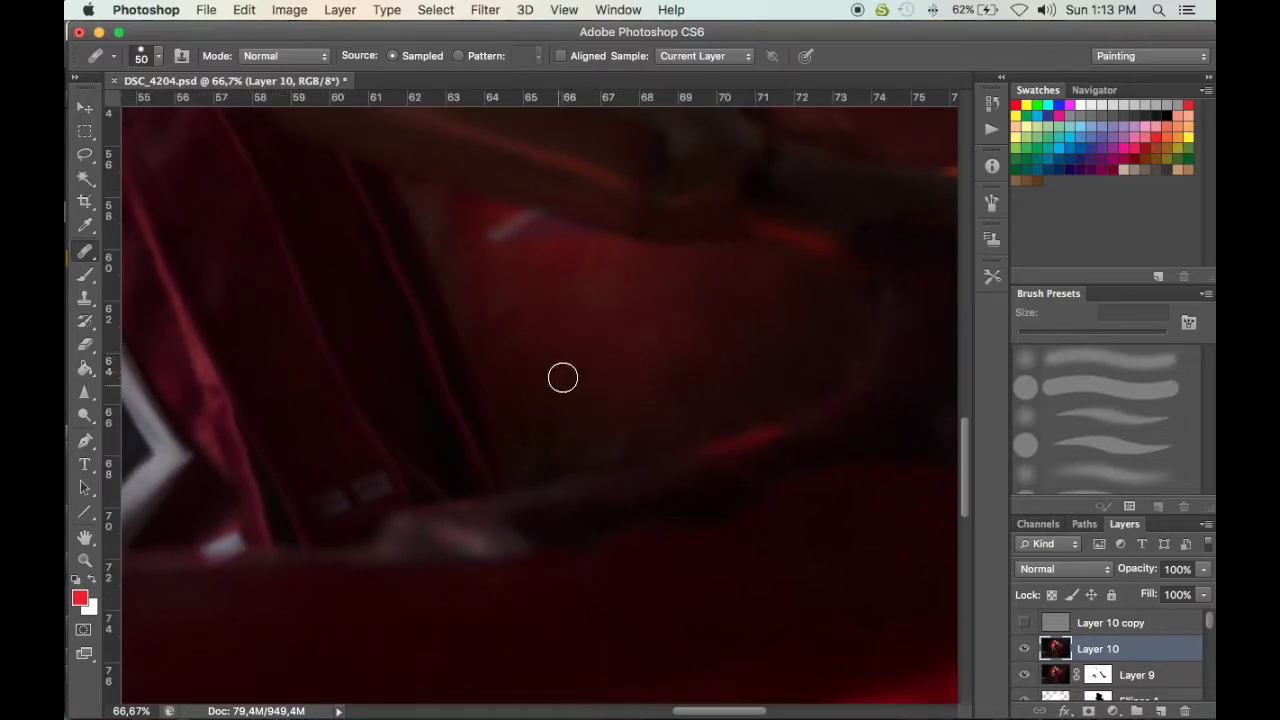
pyautogui.keyDown('alt'); pyautogui.click(569, 323); pyautogui.keyUp('alt')
pyautogui.moveTo(595, 298); pyautogui.dragTo(606, 325)
pyautogui.moveTo(618, 282)
pyautogui.mouseDown()
pyautogui.moveTo(644, 286)
pyautogui.moveTo(596, 325)
pyautogui.mouseUp()
pyautogui.moveTo(527, 416); pyautogui.dragTo(523, 420)
pyautogui.moveTo(523, 439); pyautogui.dragTo(516, 440)
pyautogui.moveTo(568, 362); pyautogui.dragTo(567, 360)
pyautogui.click(580, 428)
pyautogui.click(565, 442)
pyautogui.click(620, 309)
pyautogui.click(583, 346)
pyautogui.click(599, 326)
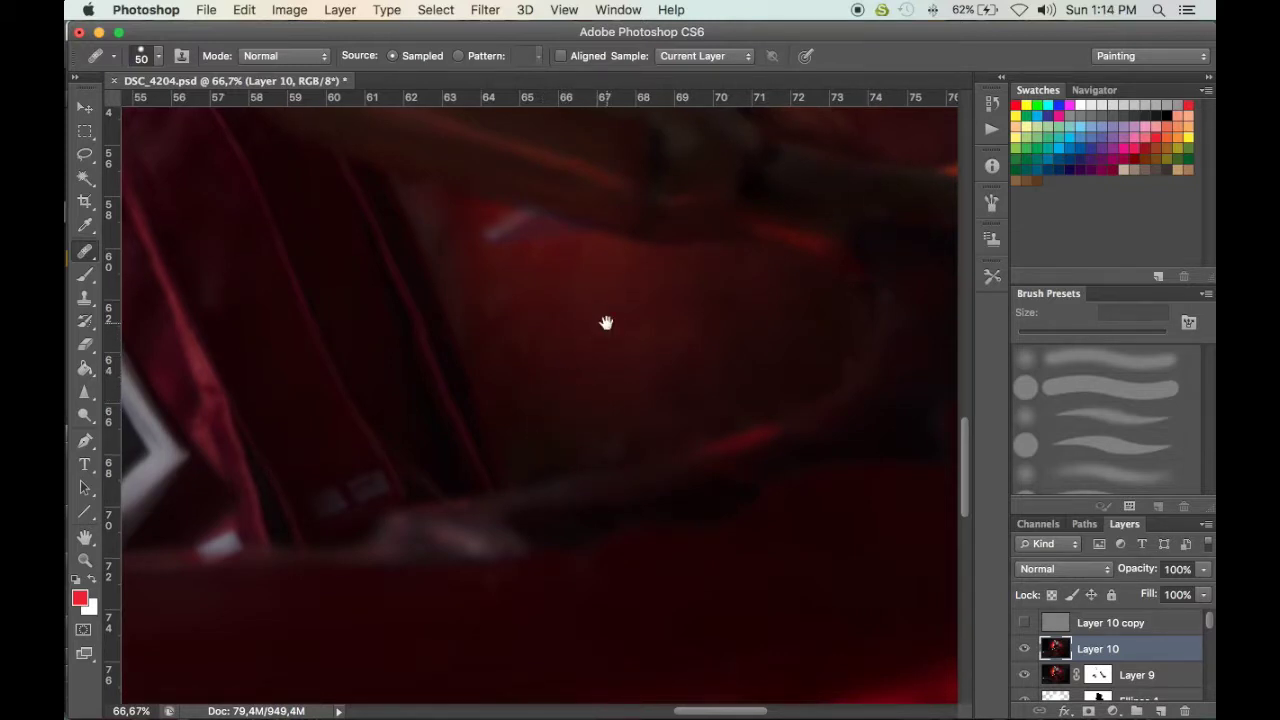
pyautogui.moveTo(606, 322); pyautogui.dragTo(583, 303)
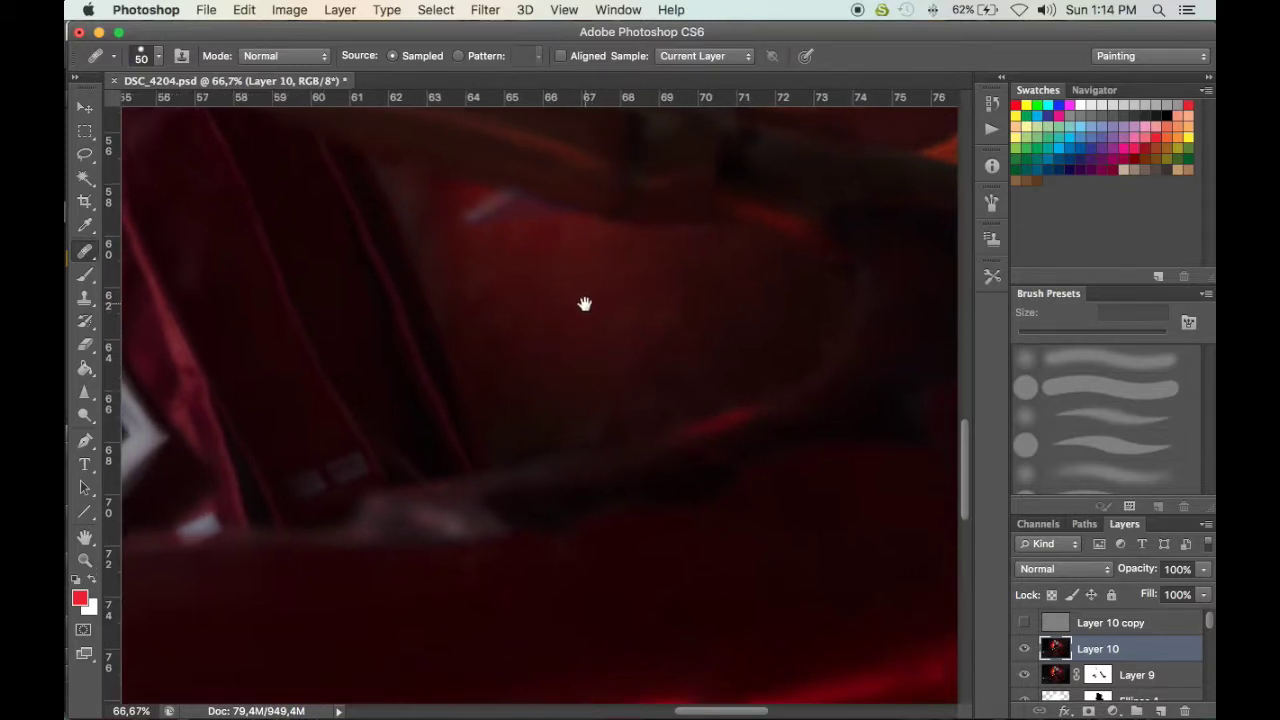
# Show Layer 10 copy and heal the leftover texture marks in the red background beside the skirt on it with the 50 px Healing Brush
pyautogui.click(1047, 624)
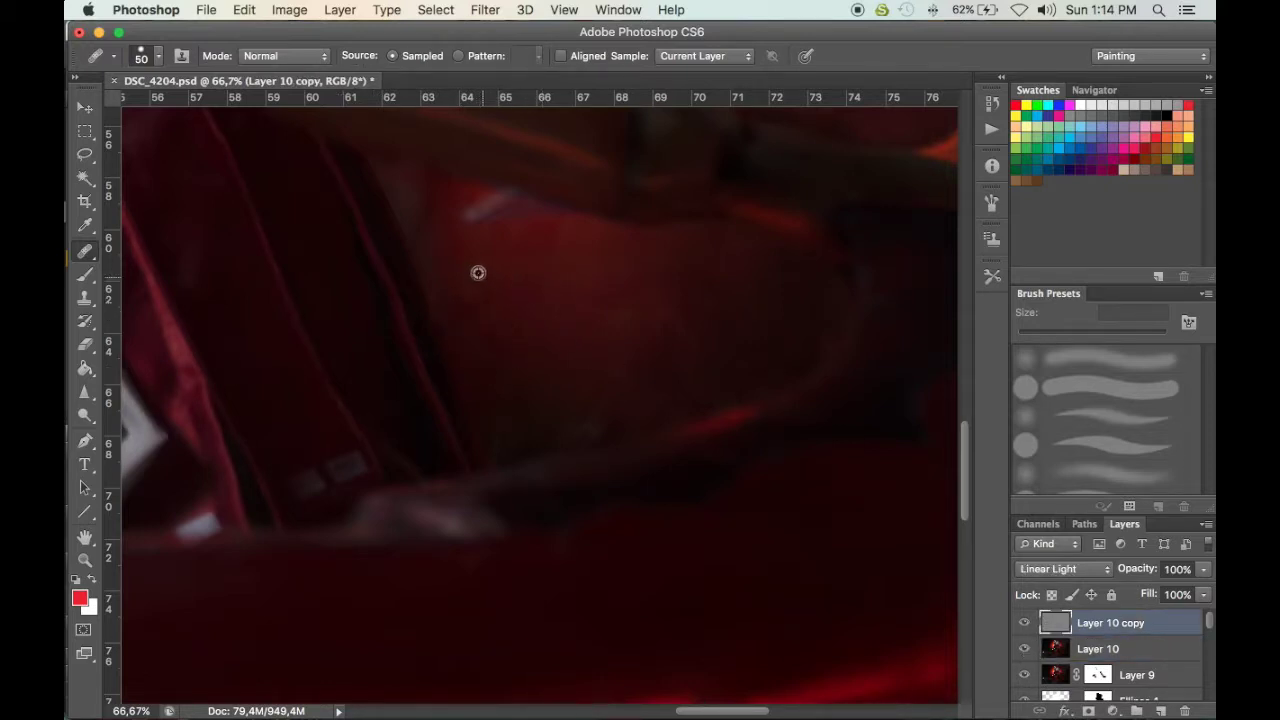
pyautogui.keyDown('alt'); pyautogui.click(538, 330); pyautogui.keyUp('alt')
pyautogui.moveTo(540, 390)
pyautogui.mouseDown()
pyautogui.moveTo(592, 365)
pyautogui.moveTo(586, 402)
pyautogui.moveTo(665, 386)
pyautogui.moveTo(652, 422)
pyautogui.moveTo(702, 408)
pyautogui.moveTo(677, 394)
pyautogui.moveTo(695, 350)
pyautogui.mouseUp()
pyautogui.moveTo(686, 302)
pyautogui.mouseDown()
pyautogui.moveTo(655, 344)
pyautogui.moveTo(630, 296)
pyautogui.moveTo(663, 335)
pyautogui.mouseUp()
pyautogui.moveTo(668, 340)
pyautogui.mouseDown()
pyautogui.moveTo(723, 337)
pyautogui.moveTo(637, 373)
pyautogui.moveTo(636, 351)
pyautogui.moveTo(682, 341)
pyautogui.mouseUp()
pyautogui.moveTo(531, 426)
pyautogui.mouseDown()
pyautogui.moveTo(494, 430)
pyautogui.moveTo(487, 410)
pyautogui.moveTo(491, 453)
pyautogui.moveTo(496, 406)
pyautogui.moveTo(508, 406)
pyautogui.moveTo(485, 409)
pyautogui.moveTo(517, 305)
pyautogui.mouseUp()
pyautogui.moveTo(483, 443); pyautogui.dragTo(493, 447)
pyautogui.moveTo(540, 361)
pyautogui.mouseDown()
pyautogui.moveTo(527, 433)
pyautogui.moveTo(529, 411)
pyautogui.moveTo(602, 413)
pyautogui.mouseUp()
pyautogui.moveTo(687, 293); pyautogui.dragTo(726, 299)
pyautogui.moveTo(622, 409)
pyautogui.mouseDown()
pyautogui.moveTo(647, 383)
pyautogui.moveTo(670, 402)
pyautogui.moveTo(722, 367)
pyautogui.moveTo(571, 417)
pyautogui.mouseUp()
# Hide Layer 10 copy, heal the light spots on the dark red blade on Layer 10, and show and select Layer 10 copy again
pyautogui.press('space')
pyautogui.moveTo(666, 326)
pyautogui.mouseDown()
pyautogui.moveTo(368, 395)
pyautogui.moveTo(349, 303)
pyautogui.moveTo(506, 177)
pyautogui.moveTo(549, 207)
pyautogui.mouseUp()
pyautogui.moveTo(532, 416)
pyautogui.mouseDown()
pyautogui.moveTo(751, 409)
pyautogui.moveTo(406, 471)
pyautogui.moveTo(497, 466)
pyautogui.moveTo(483, 434)
pyautogui.moveTo(871, 374)
pyautogui.moveTo(471, 389)
pyautogui.moveTo(526, 598)
pyautogui.moveTo(517, 611)
pyautogui.moveTo(417, 217)
pyautogui.moveTo(643, 431)
pyautogui.moveTo(464, 372)
pyautogui.moveTo(428, 393)
pyautogui.mouseUp()
pyautogui.press('super+r')
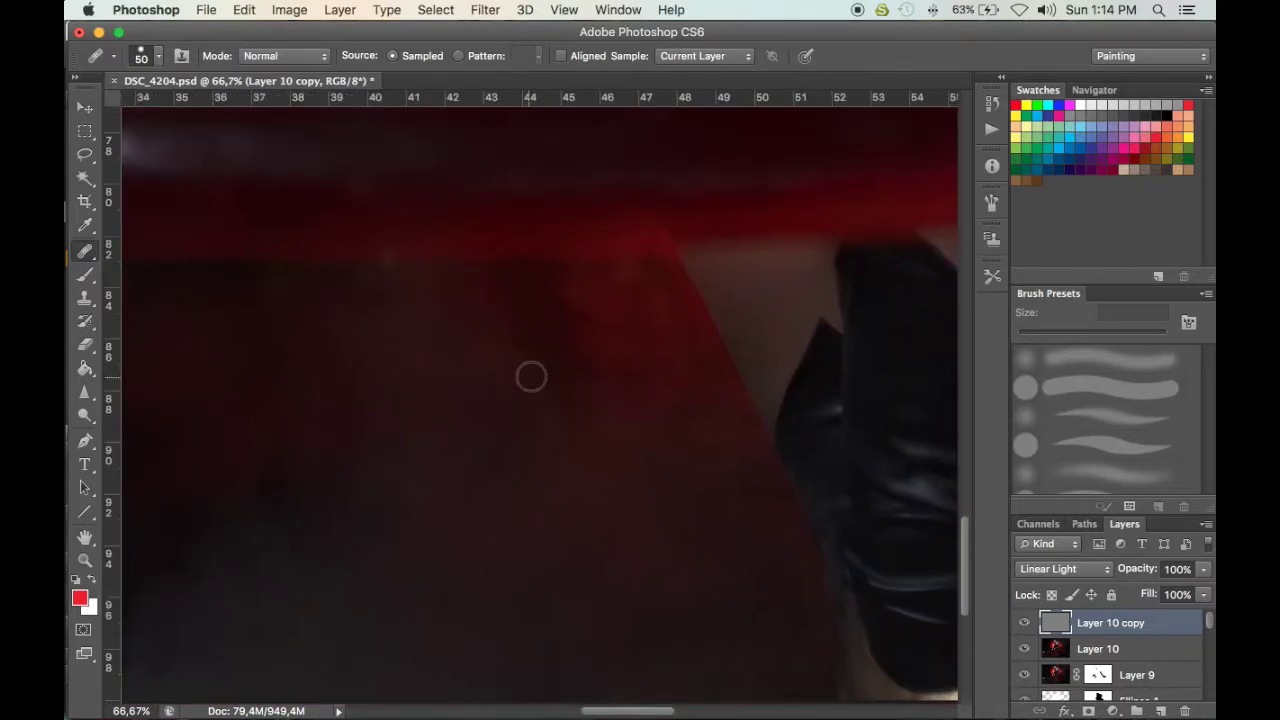
pyautogui.press('super+minus')
pyautogui.press('super+minus')
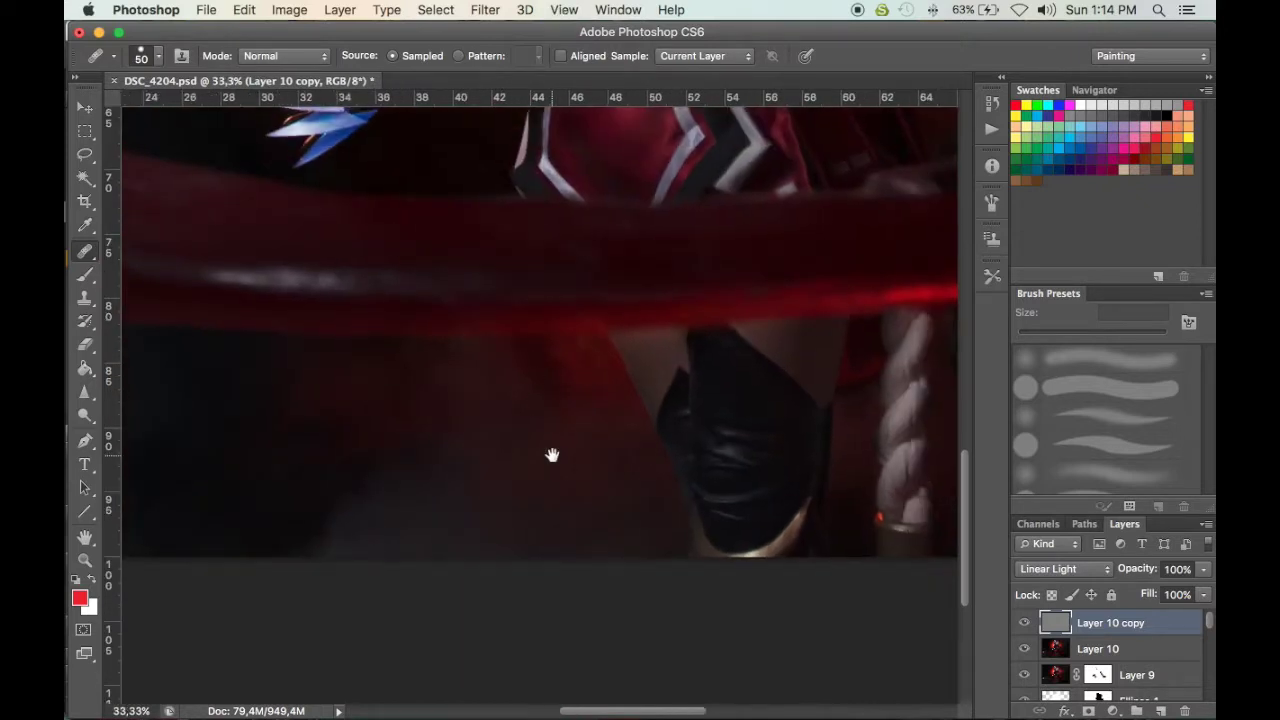
pyautogui.moveTo(562, 462); pyautogui.dragTo(772, 425)
pyautogui.moveTo(469, 380); pyautogui.dragTo(723, 594)
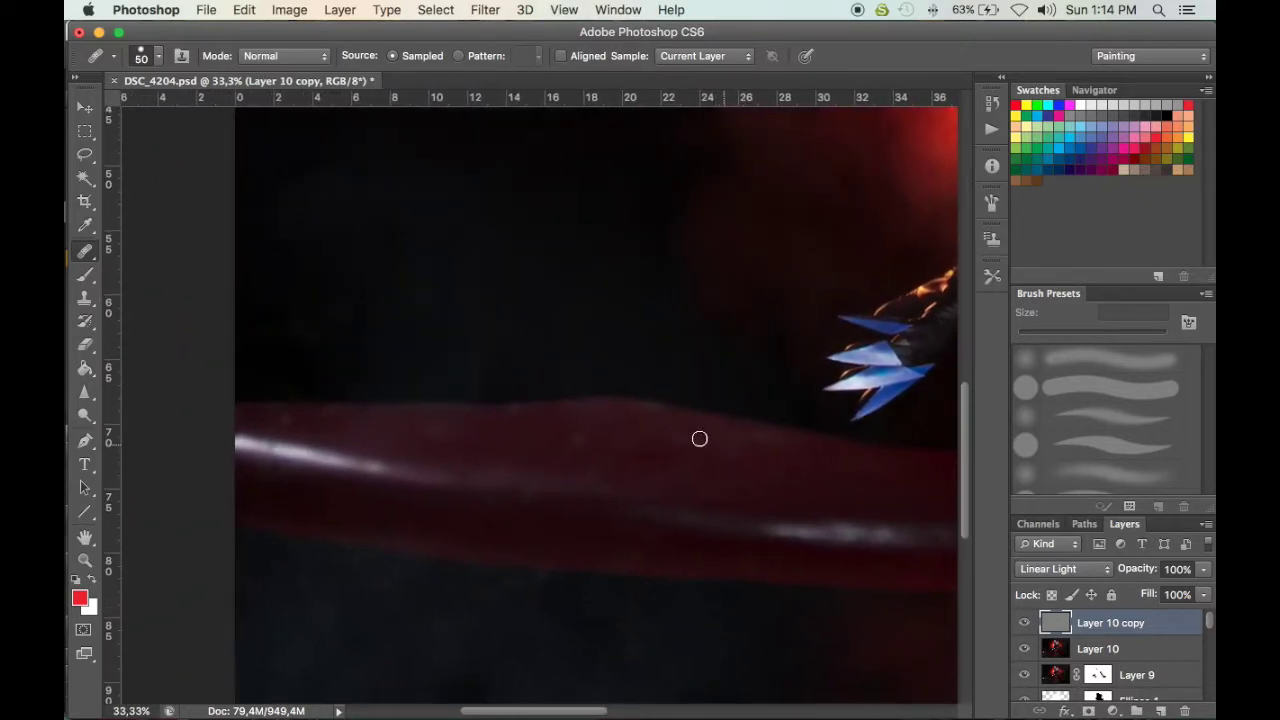
pyautogui.click(1024, 623)
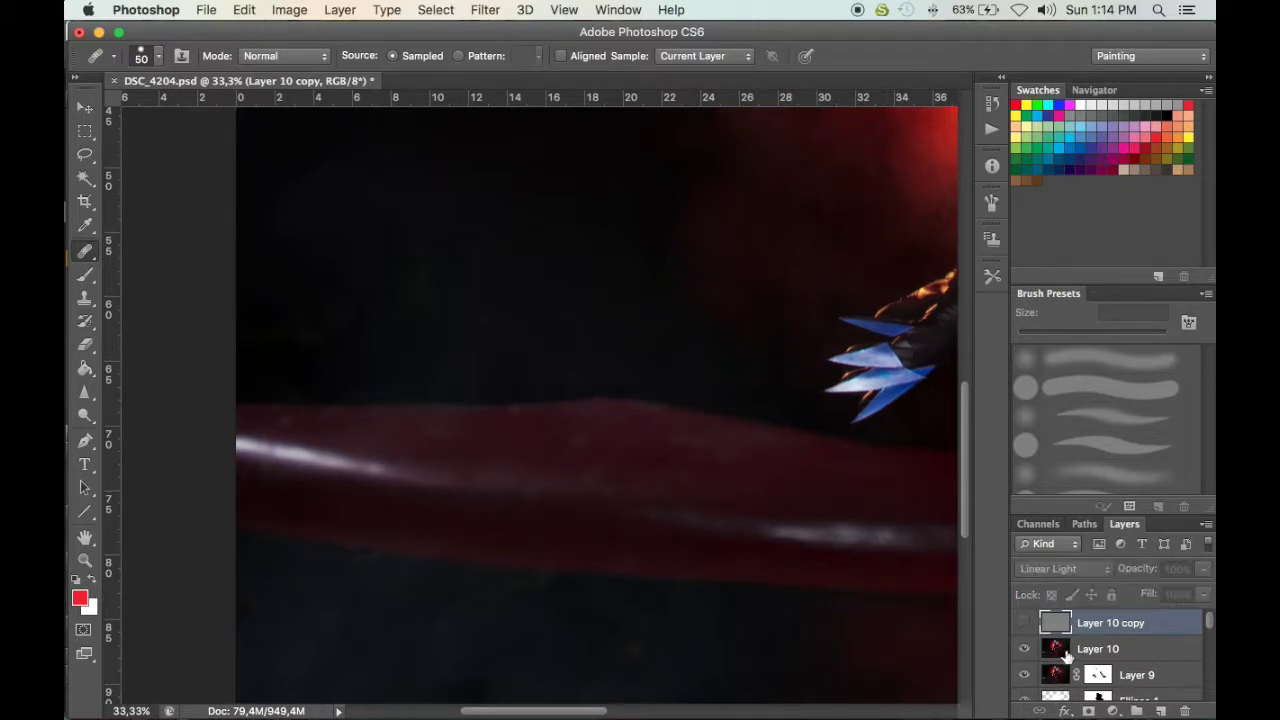
pyautogui.click(1060, 650)
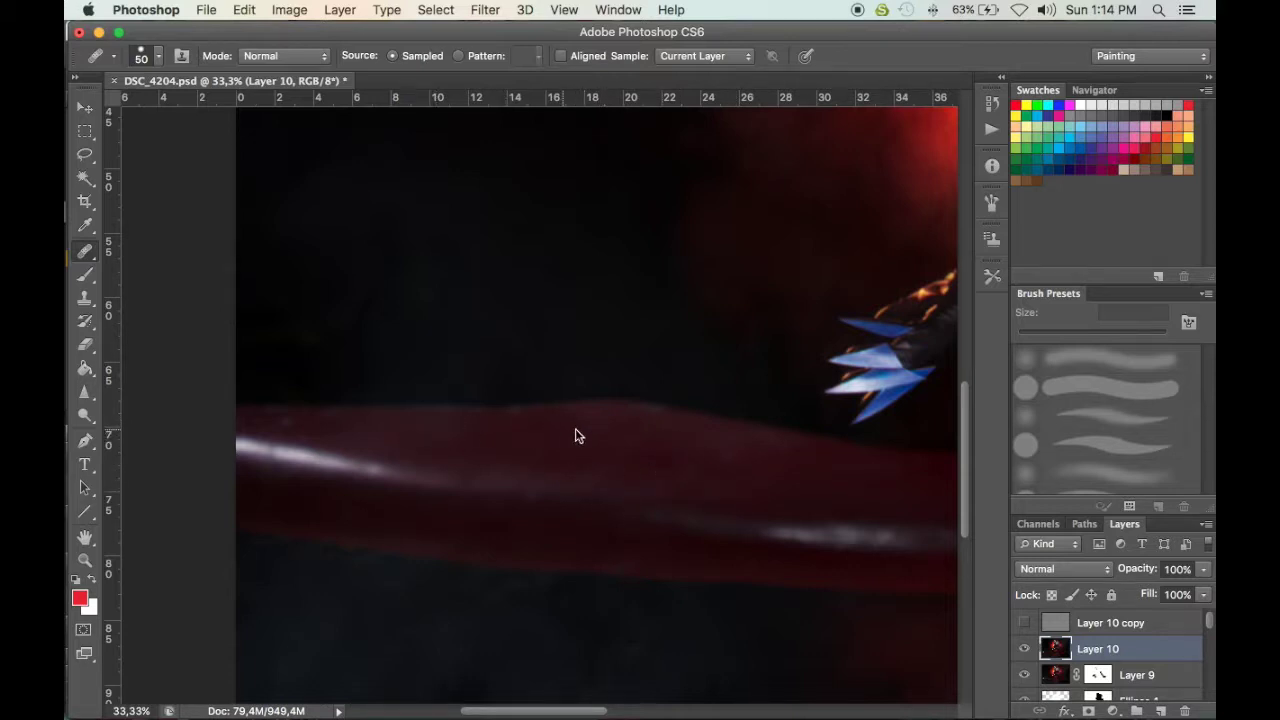
pyautogui.hscroll(1, 575, 436)
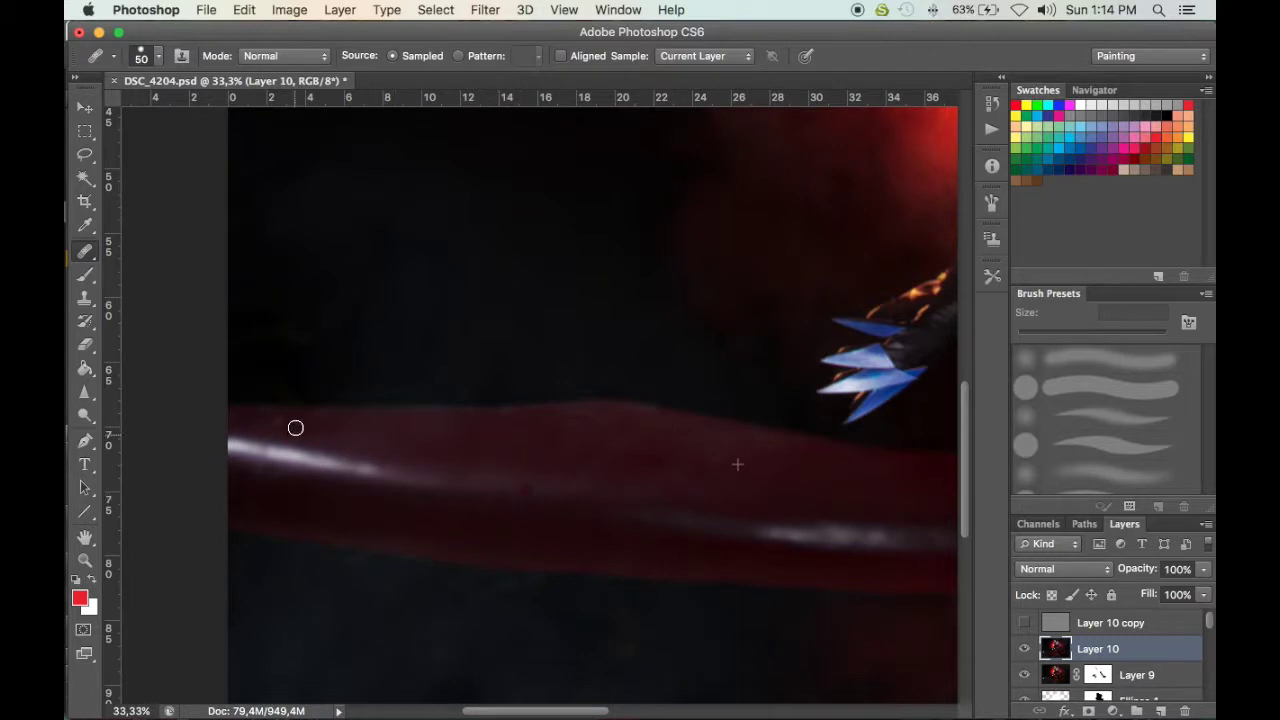
pyautogui.moveTo(630, 461); pyautogui.dragTo(628, 460)
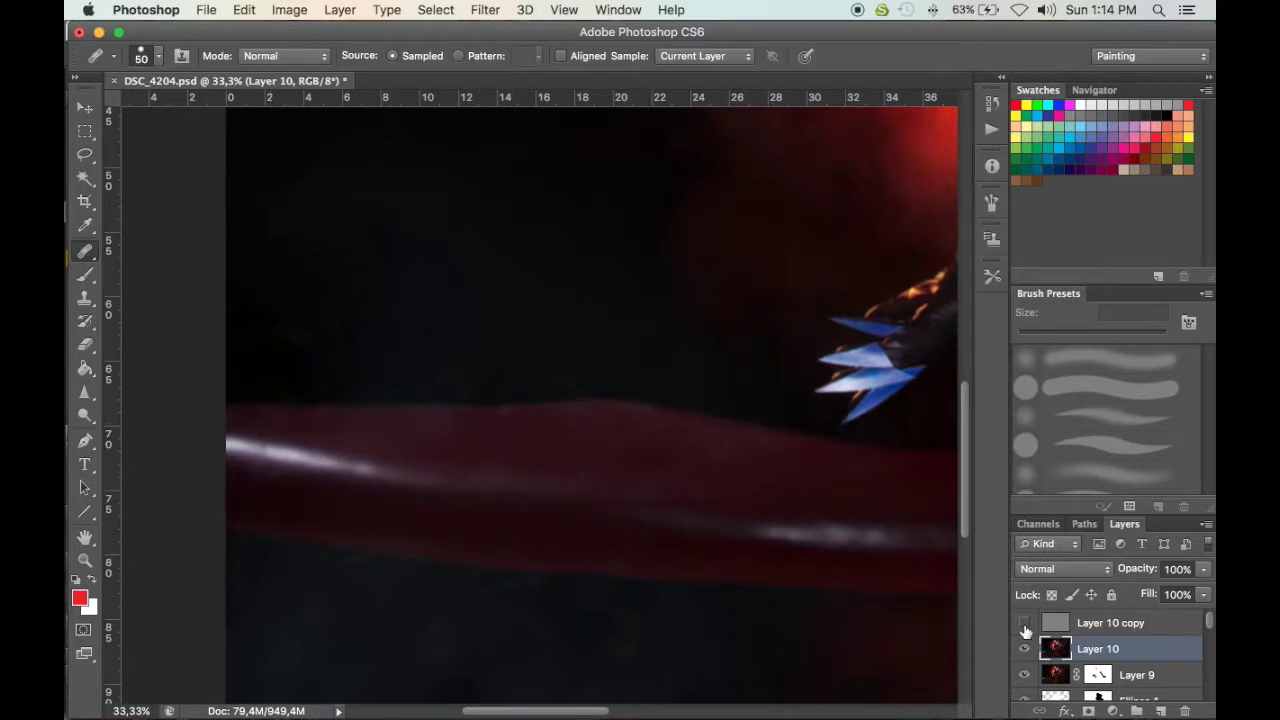
pyautogui.click(1061, 628)
# Examine the retouched figure, skirt, blade and background for remaining flaws, and view the whole composite
pyautogui.moveTo(669, 345); pyautogui.dragTo(229, 426)
pyautogui.moveTo(929, 258); pyautogui.dragTo(655, 551)
pyautogui.moveTo(446, 302); pyautogui.dragTo(552, 543)
pyautogui.scroll(-10, 531, 476)
pyautogui.hscroll(3, 531, 476)
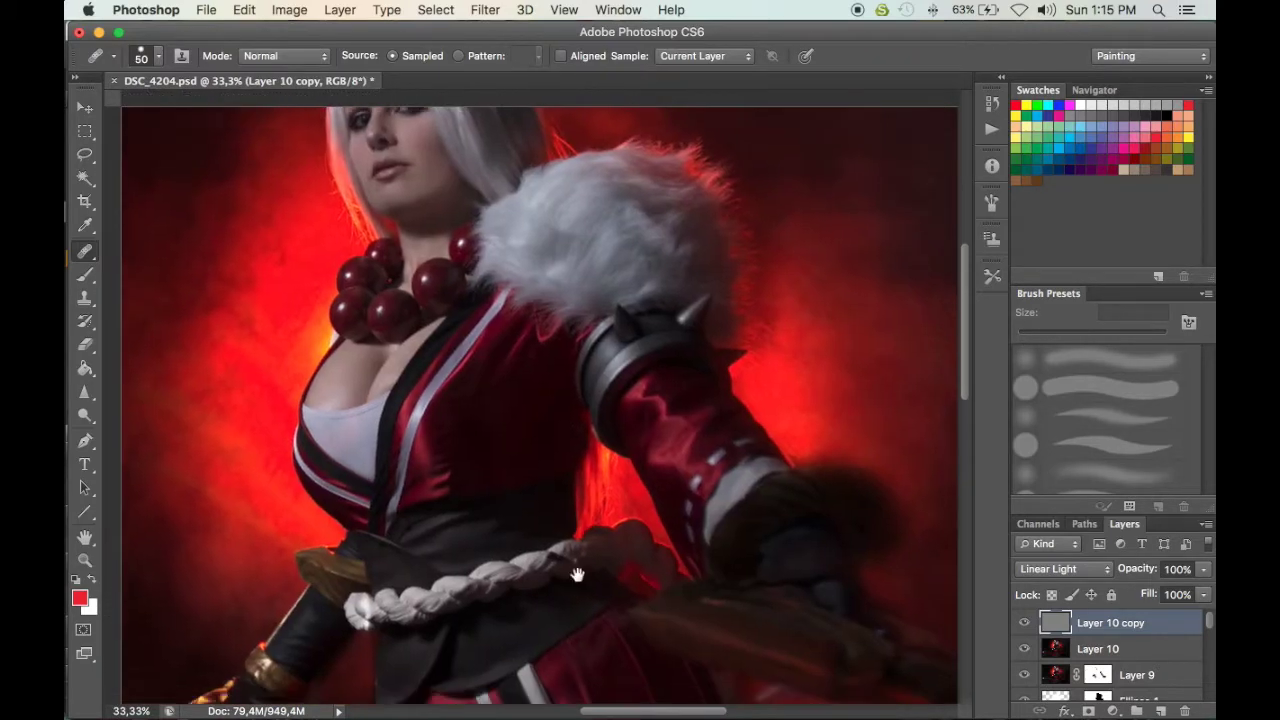
pyautogui.scroll(-10, 569, 487)
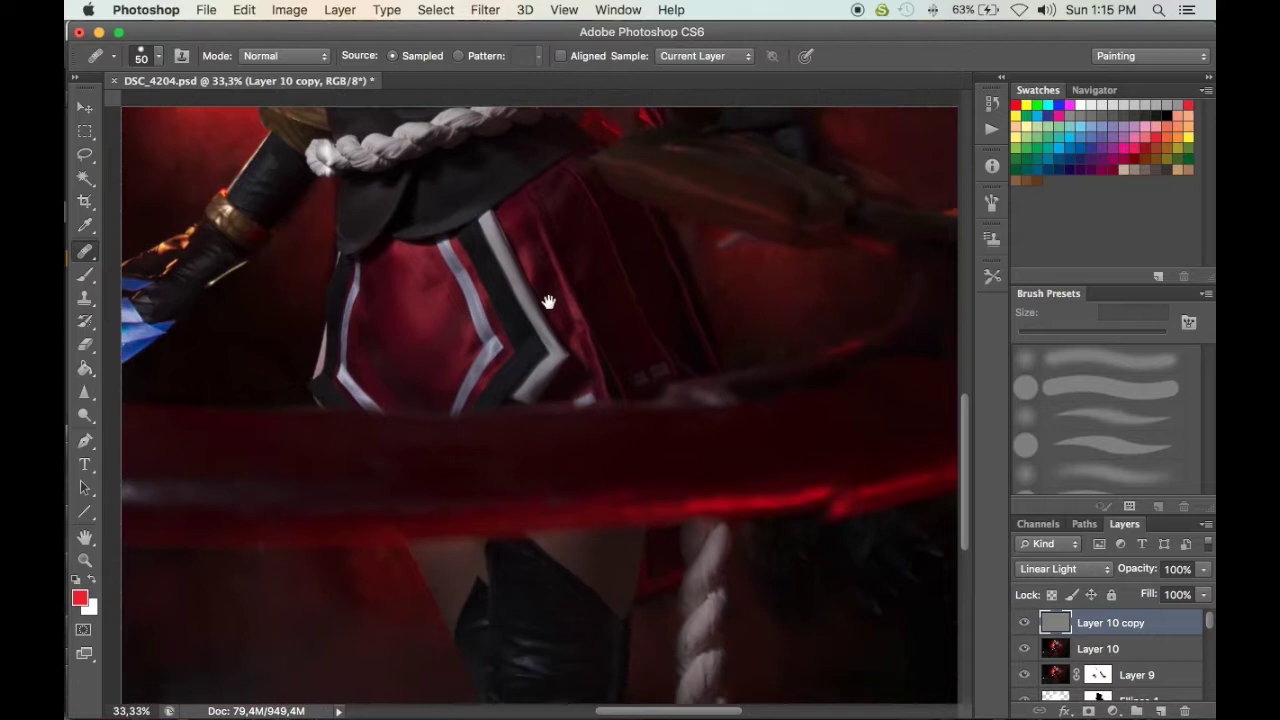
pyautogui.moveTo(805, 401); pyautogui.dragTo(334, 546)
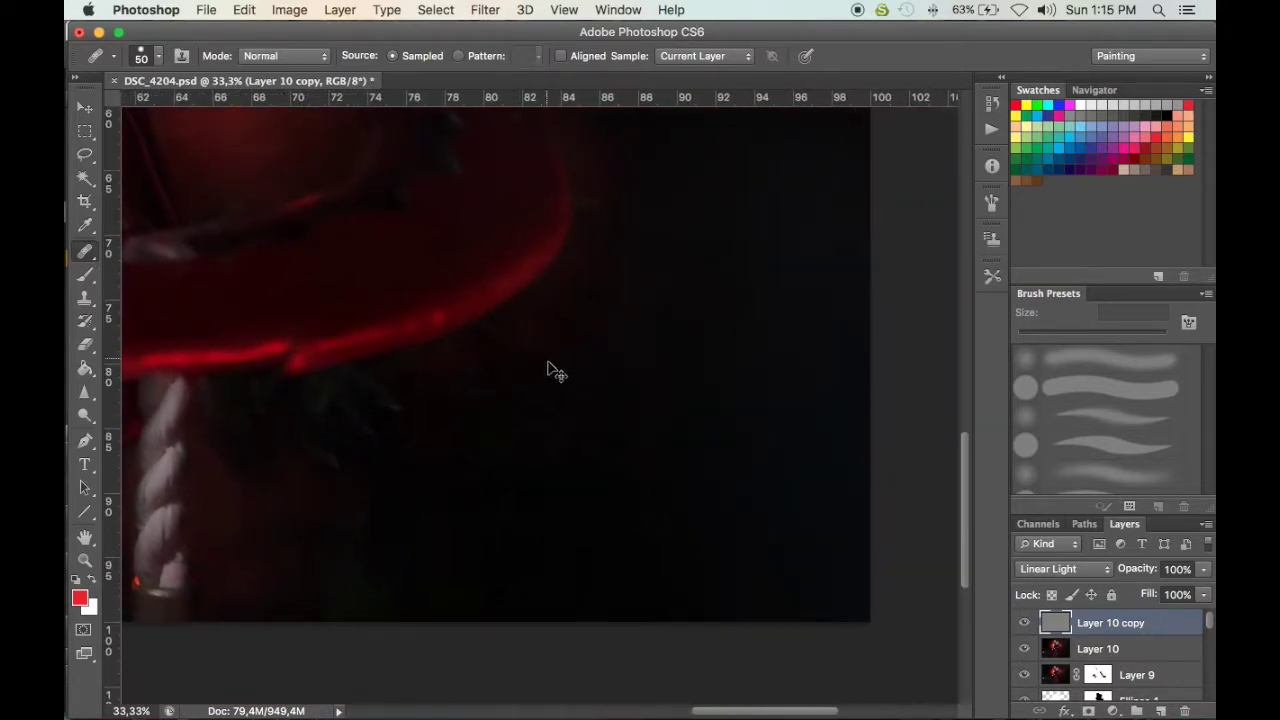
pyautogui.press('super+0')
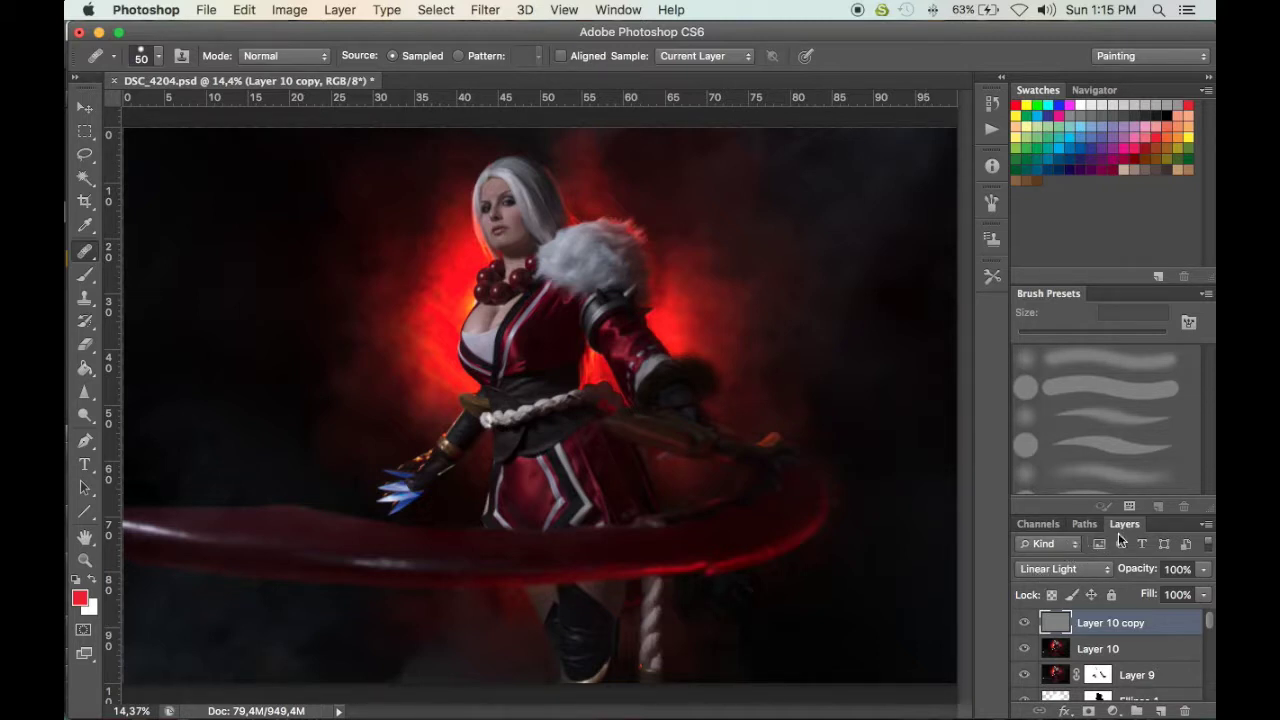
# Add a new empty layer above Layer 10 copy for further work around the head
pyautogui.press('super+equal')
pyautogui.press('super+equal')
pyautogui.press('super+equal')
pyautogui.press('super+equal')
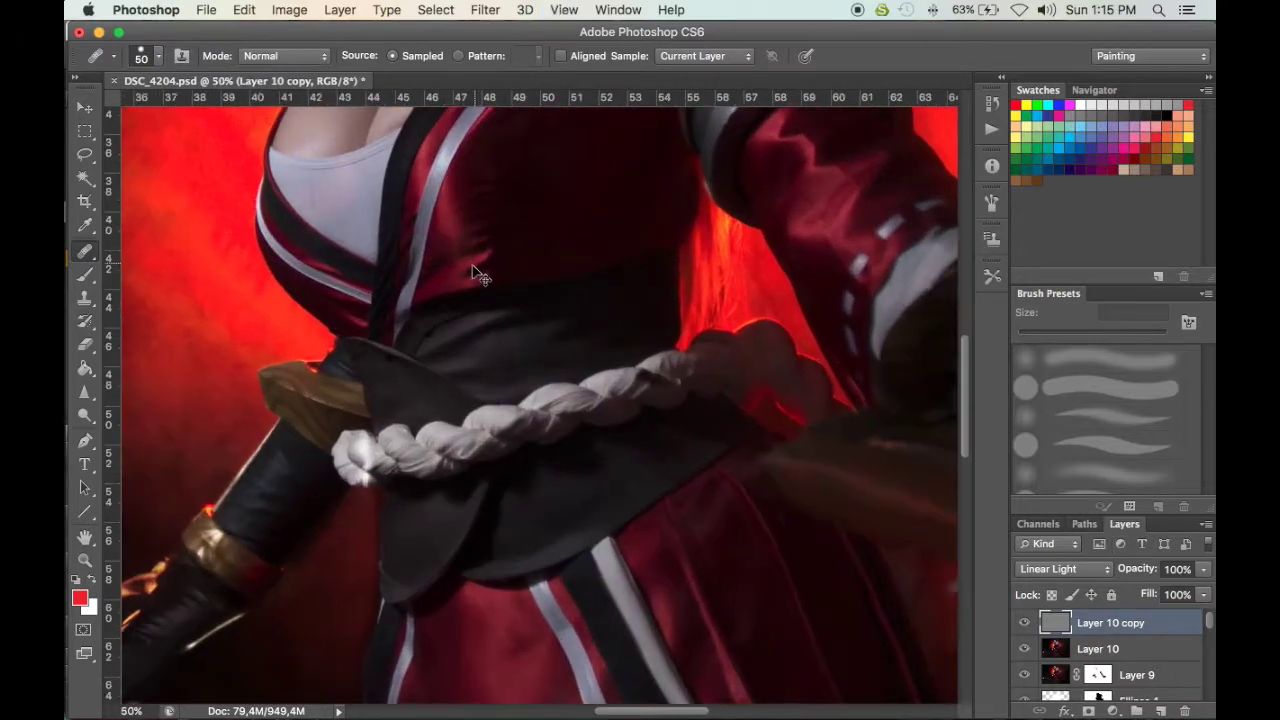
pyautogui.press('super+equal')
pyautogui.moveTo(498, 260); pyautogui.dragTo(485, 590)
pyautogui.moveTo(466, 295); pyautogui.dragTo(492, 583)
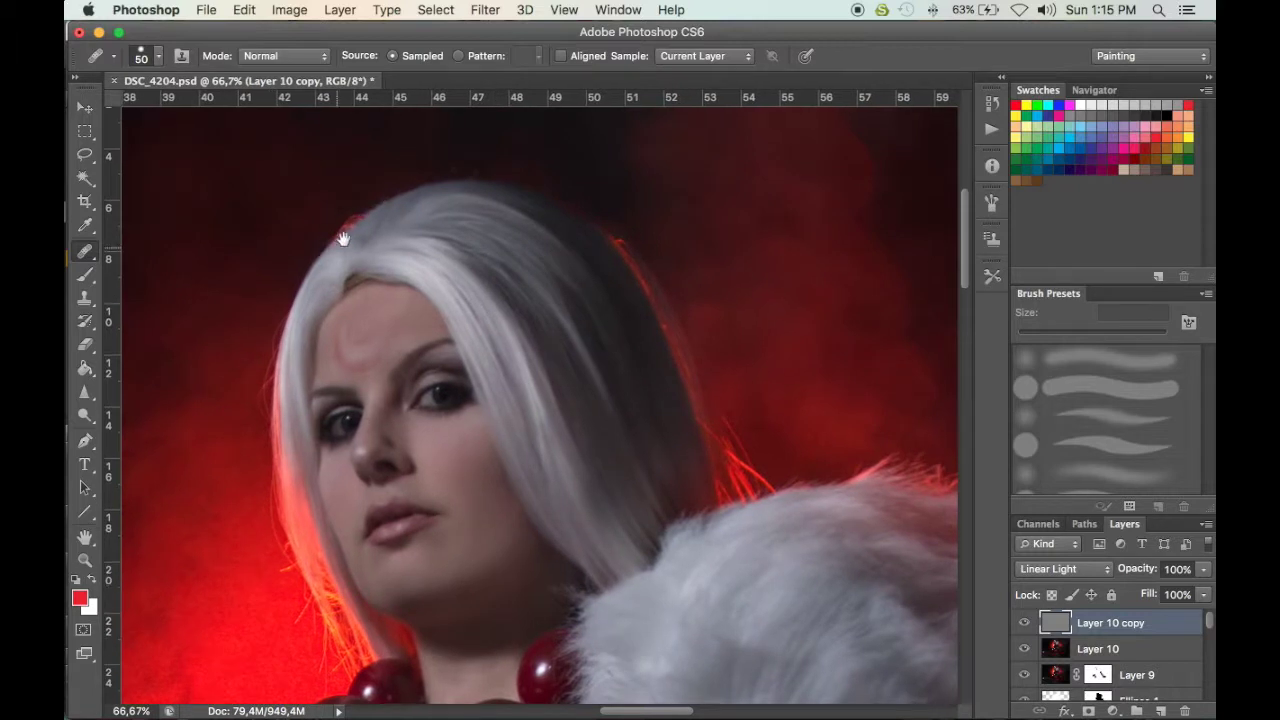
pyautogui.click(356, 288)
pyautogui.click(318, 292)
pyautogui.click(1161, 711)
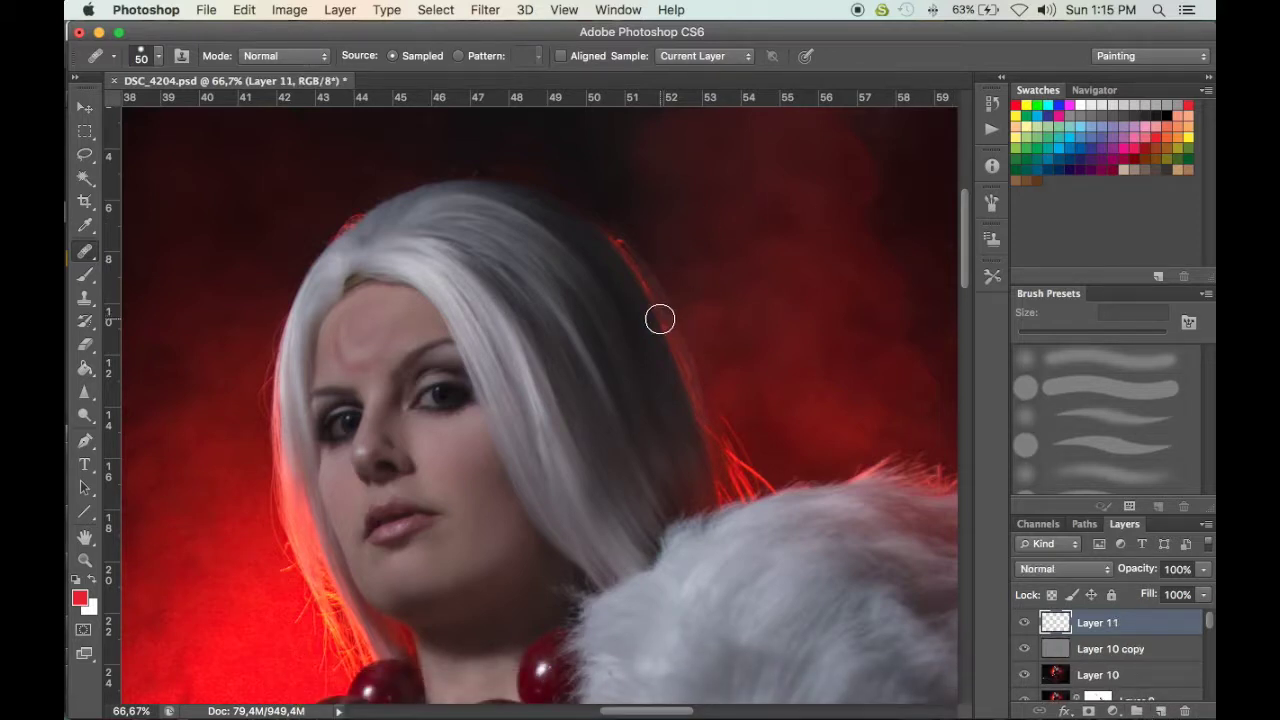
# Set up the Brush with the scattered-dot 95 px preset for hair strands and reduce its size to 15 px
pyautogui.click(828, 278)
pyautogui.click(86, 279)
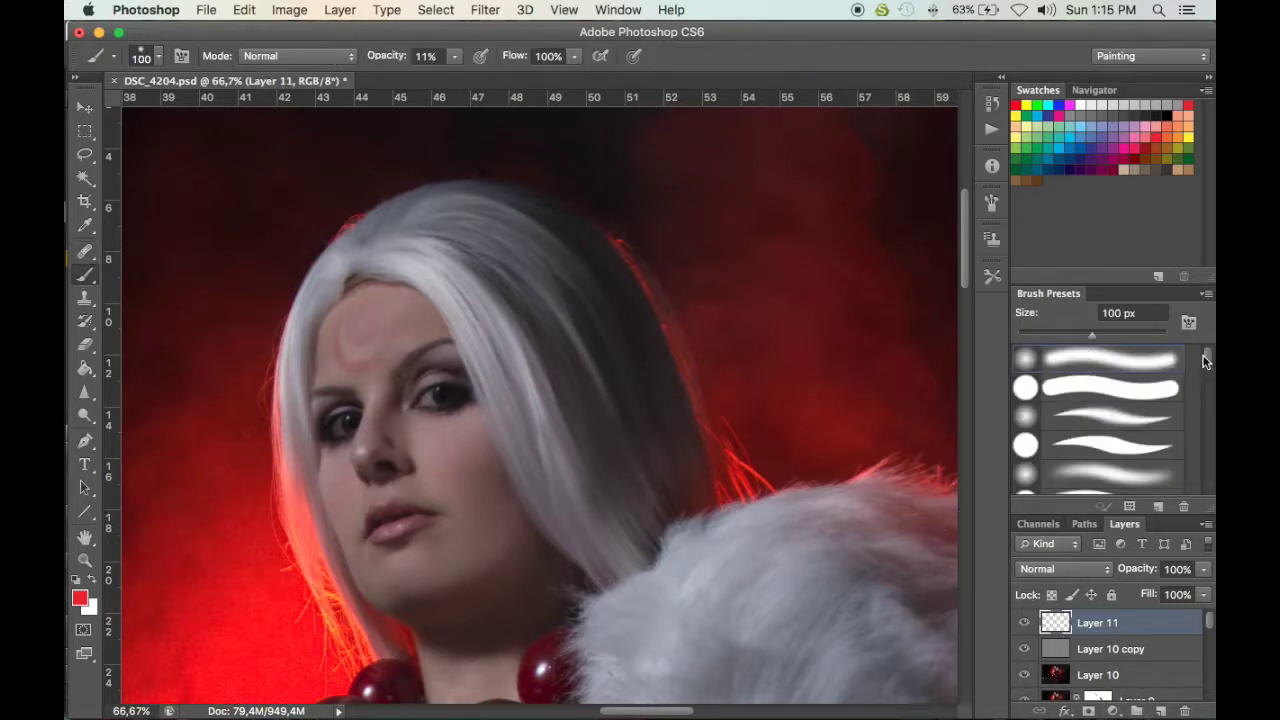
pyautogui.moveTo(1207, 360); pyautogui.dragTo(1209, 466)
pyautogui.click(1108, 445)
pyautogui.moveTo(560, 331); pyautogui.dragTo(566, 339)
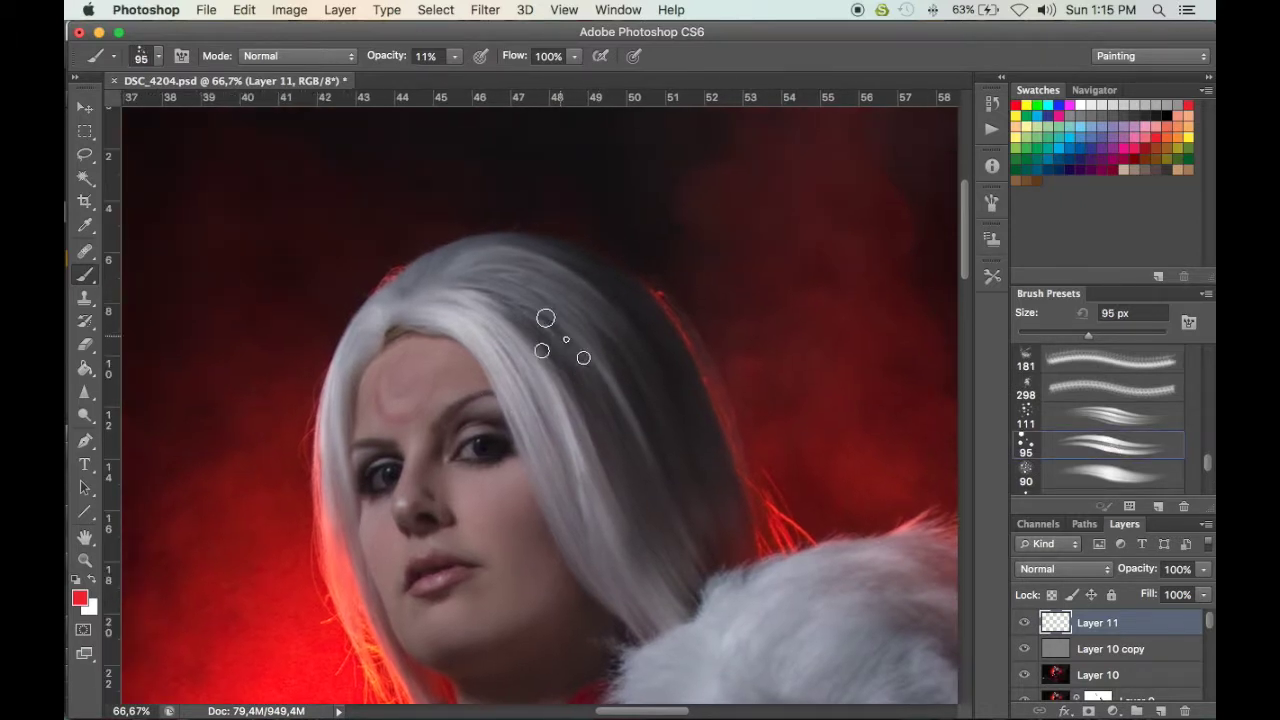
pyautogui.press('super+plus')
pyautogui.moveTo(500, 291); pyautogui.dragTo(636, 368)
pyautogui.press('[')
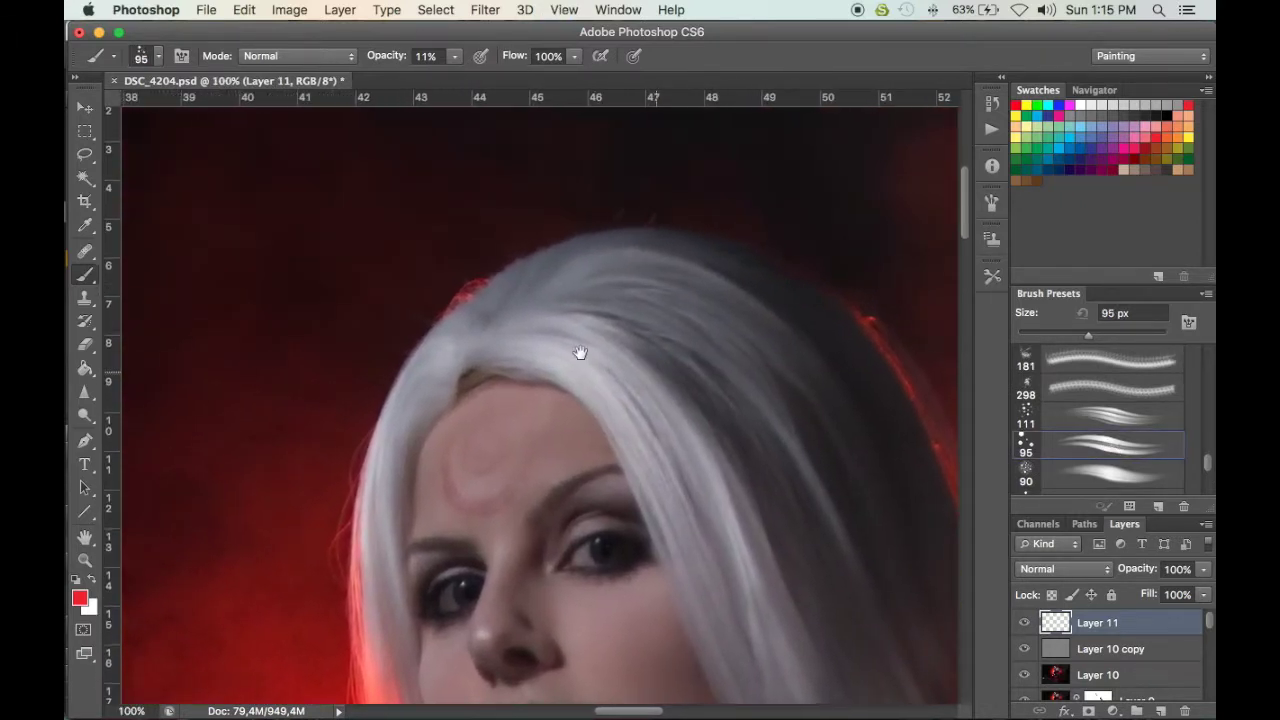
pyautogui.press('[')
pyautogui.press('[')
pyautogui.press('[')
pyautogui.press('[')
pyautogui.press('[')
pyautogui.press('[')
pyautogui.press('[')
pyautogui.press('[')
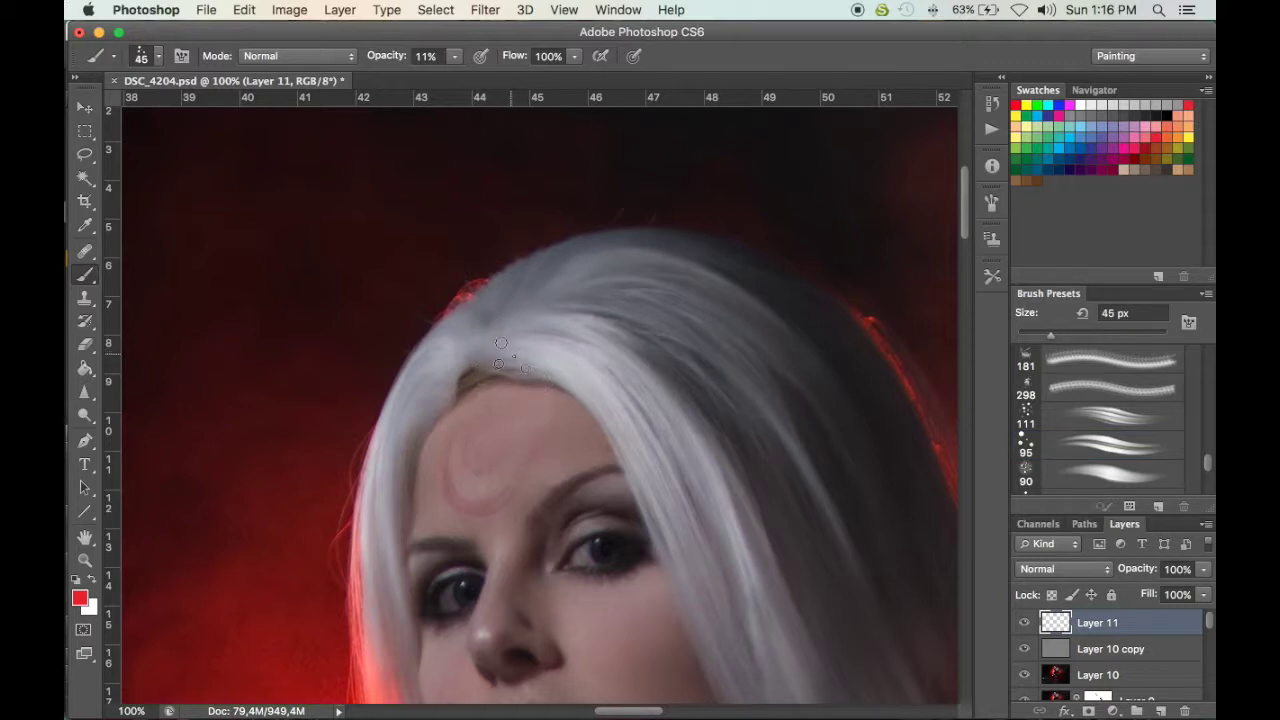
pyautogui.press(']')
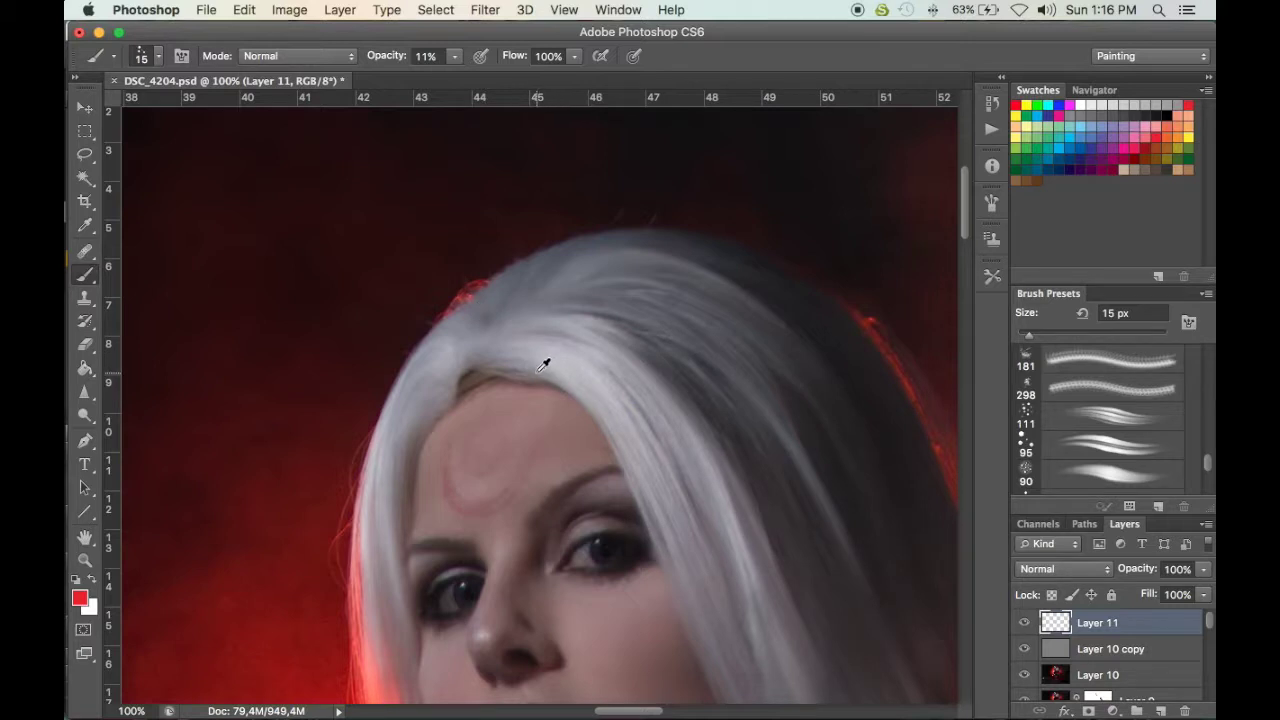
# Sample the dark grey hair tone and paint strands over the brown hairline gap above the forehead at 100% opacity
pyautogui.moveTo(537, 365); pyautogui.dragTo(537, 370)
pyautogui.press('0')
pyautogui.moveTo(453, 390)
pyautogui.mouseDown()
pyautogui.moveTo(509, 369)
pyautogui.moveTo(493, 380)
pyautogui.mouseUp()
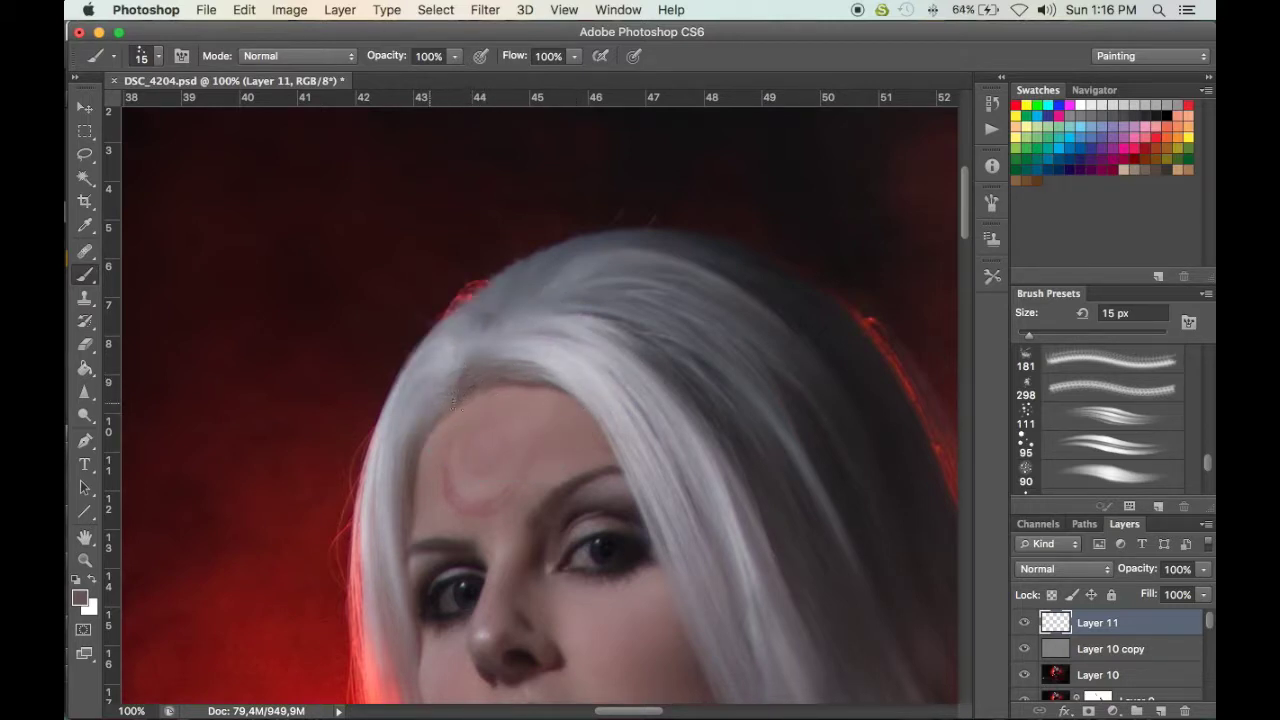
pyautogui.click(494, 348)
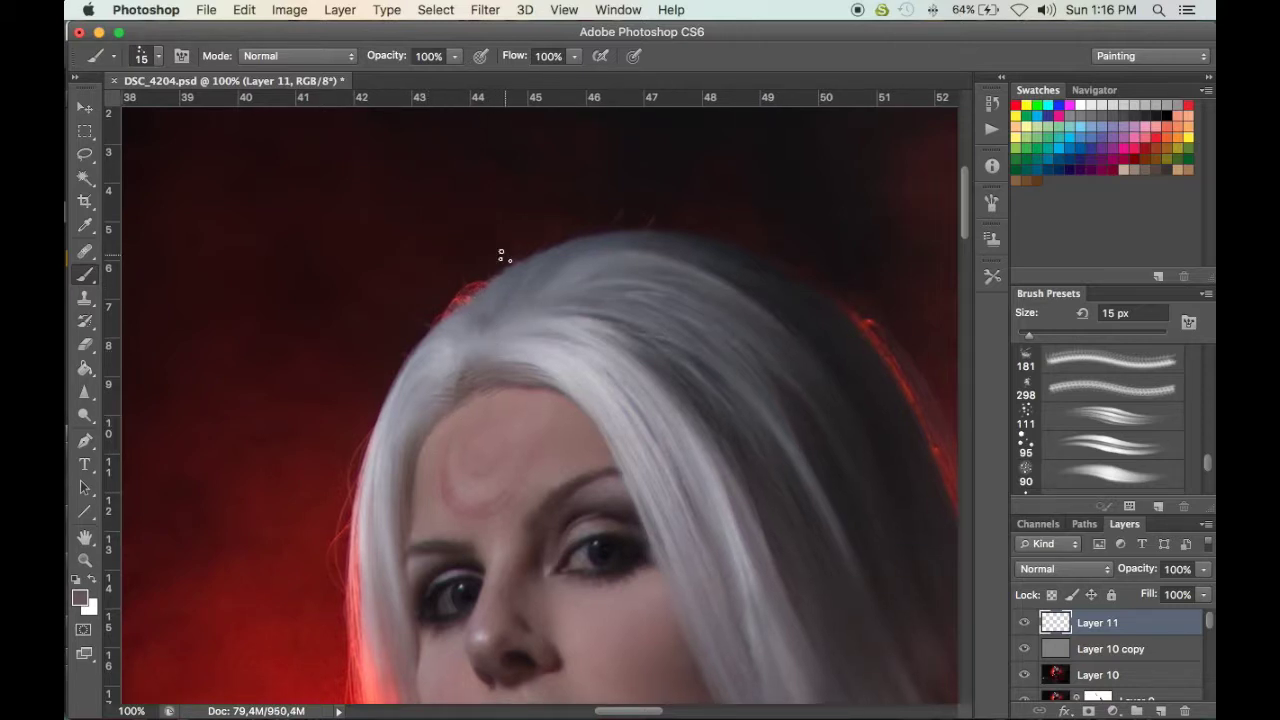
# Refine the hairline at the parting with finer strands in sampled mid and light greys, using an 8 px brush
pyautogui.press('[')
pyautogui.press('[')
pyautogui.press('super+equal')
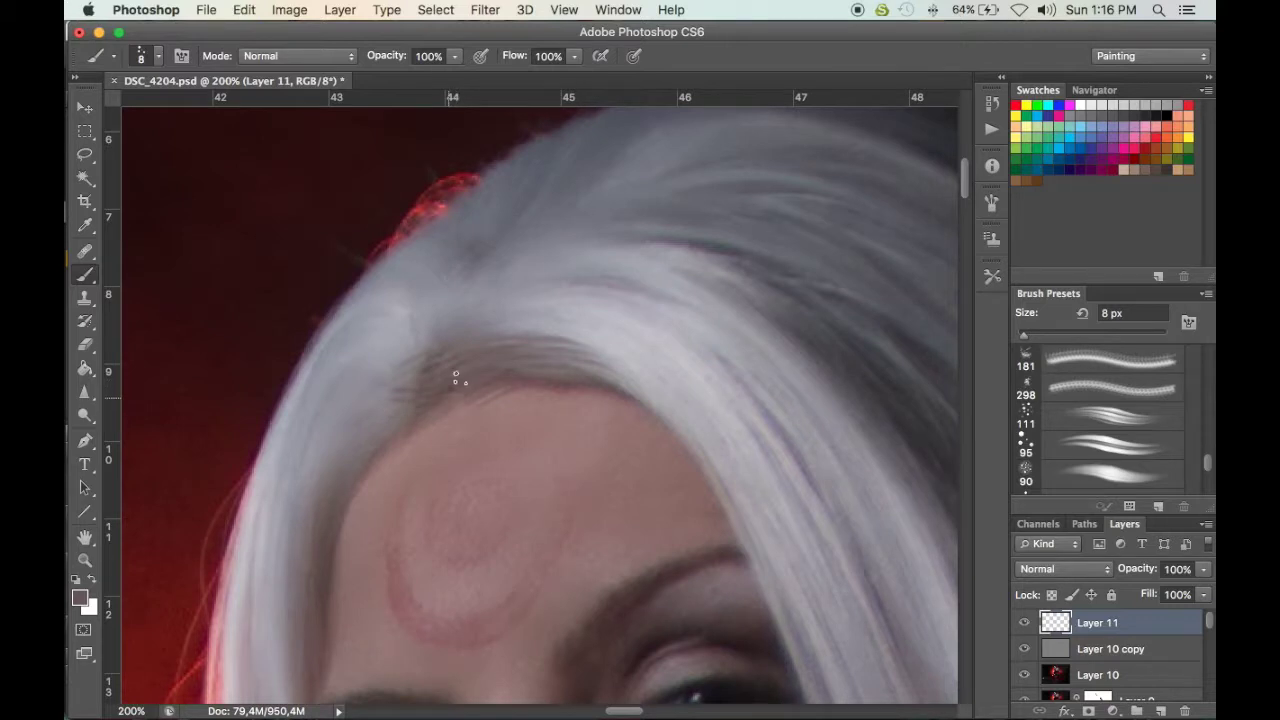
pyautogui.click(386, 418)
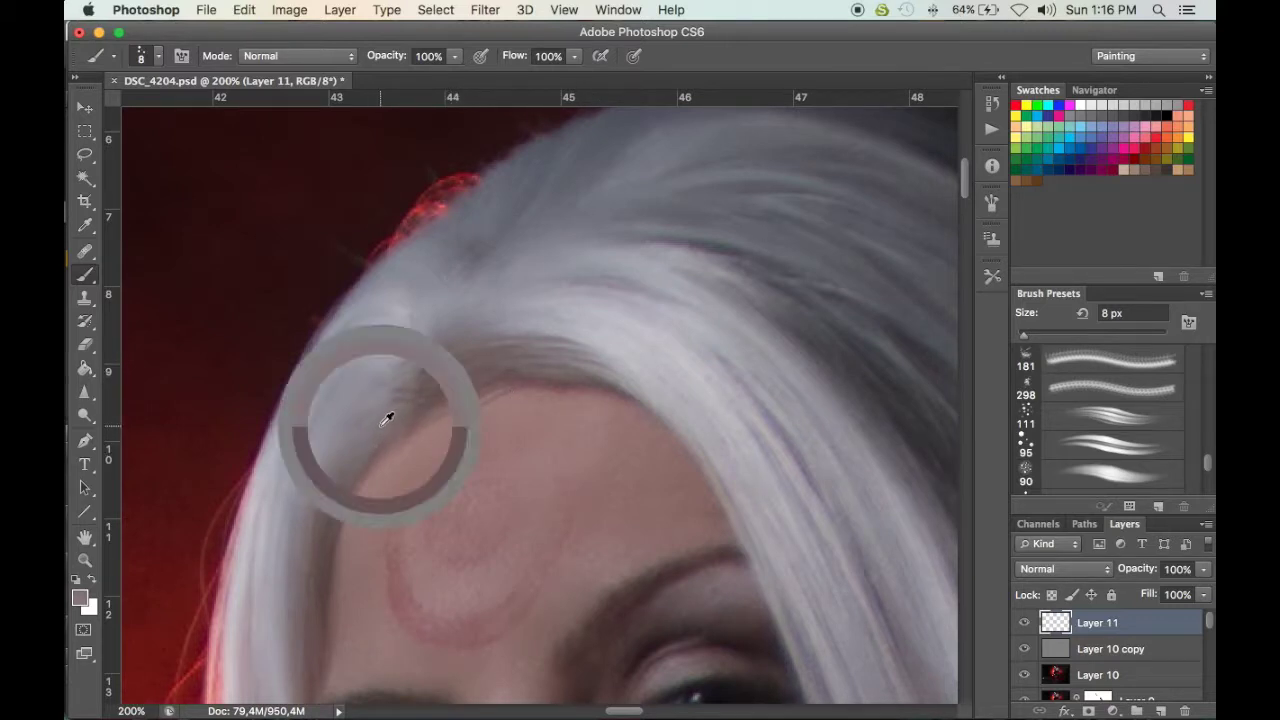
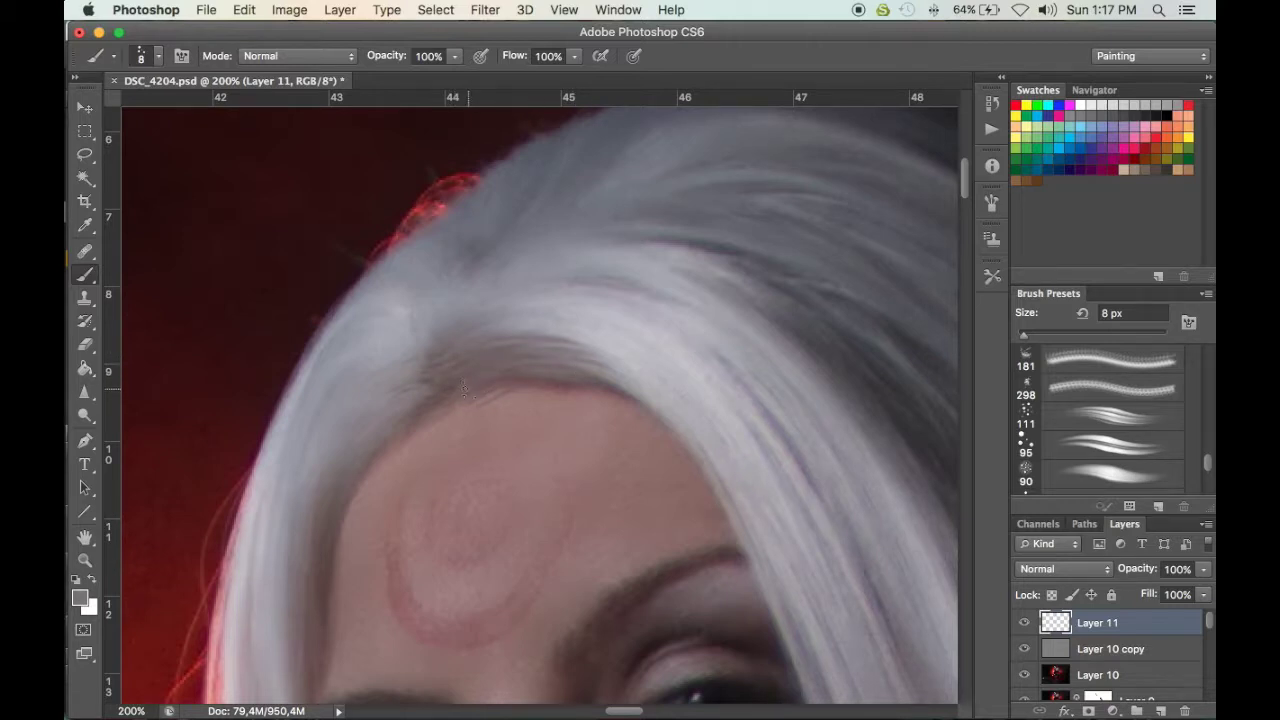
pyautogui.keyDown('alt'); pyautogui.click(399, 360); pyautogui.keyUp('alt')
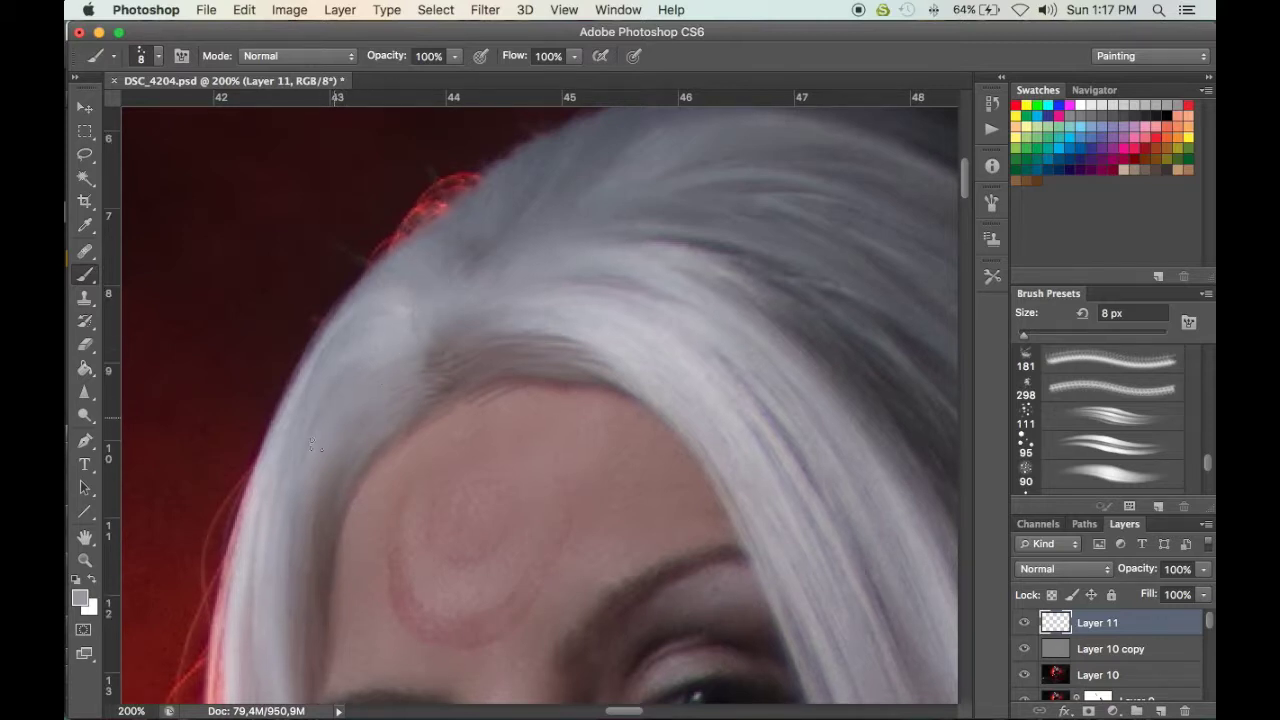
# Blend the hairline above the forehead into the white hair by painting fine strands in sampled lighter greys
pyautogui.scroll(-5, 329, 480)
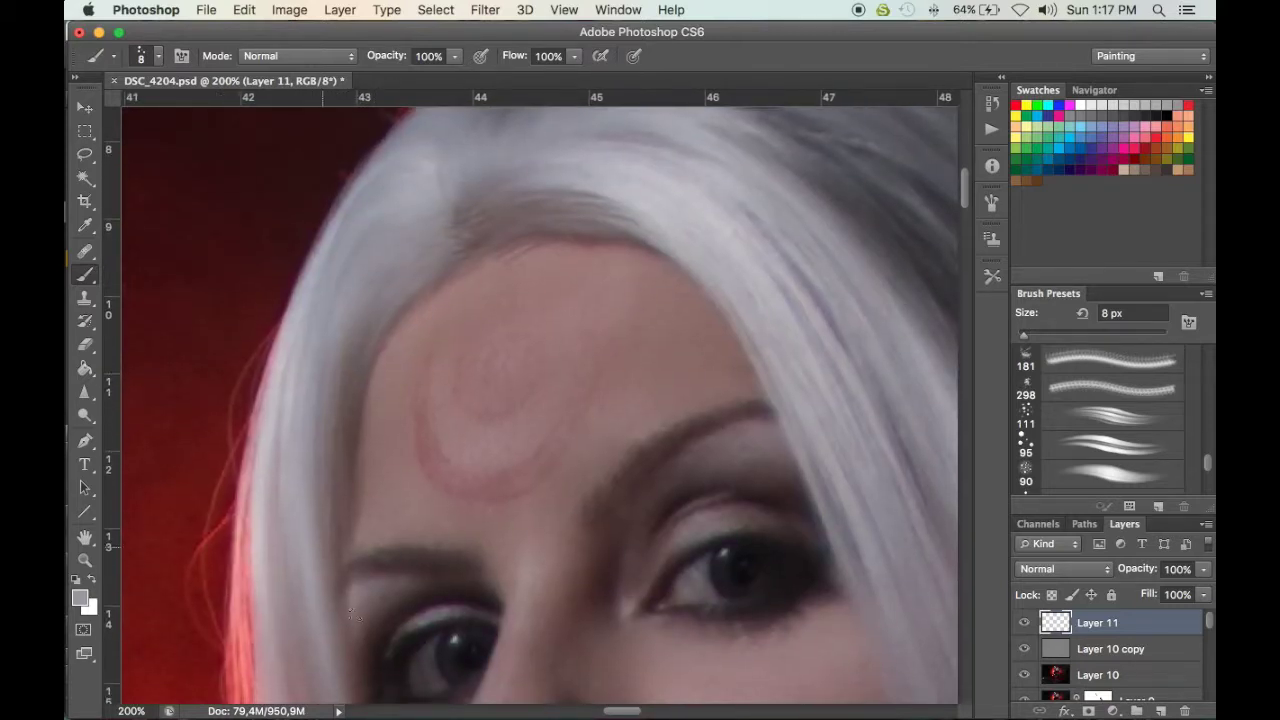
pyautogui.scroll(-8, 326, 491)
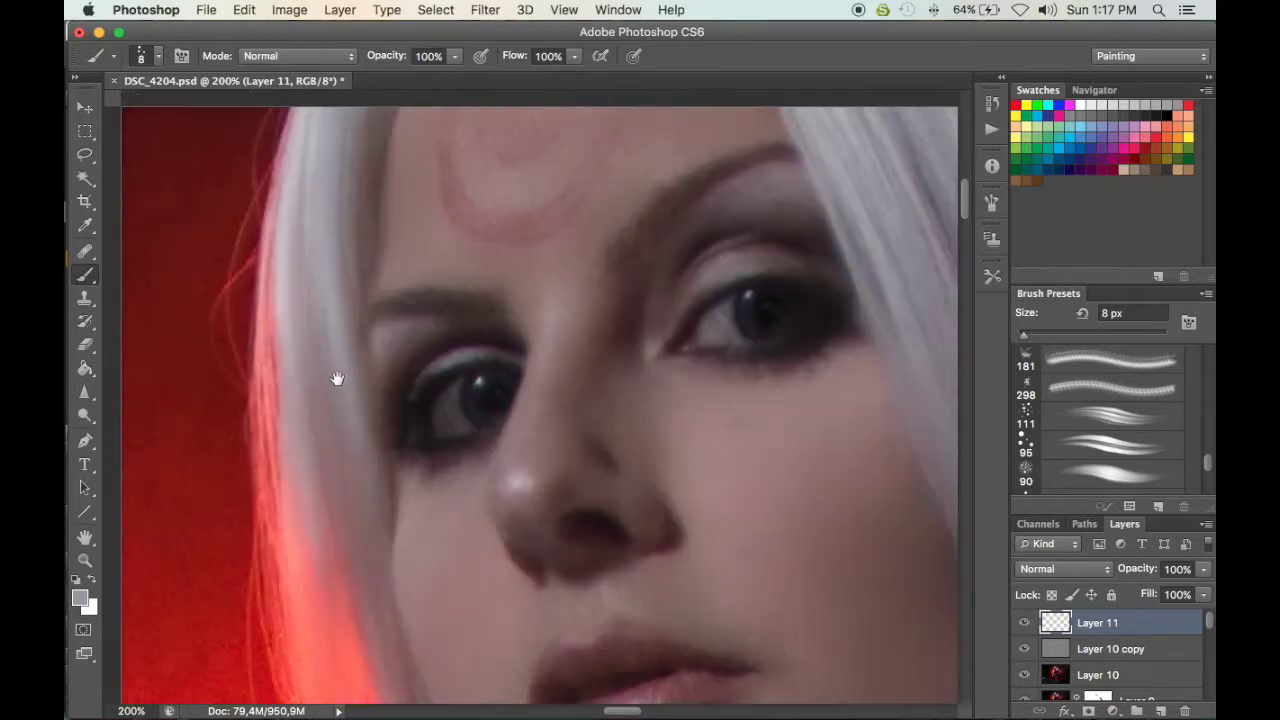
pyautogui.scroll(10, 342, 358)
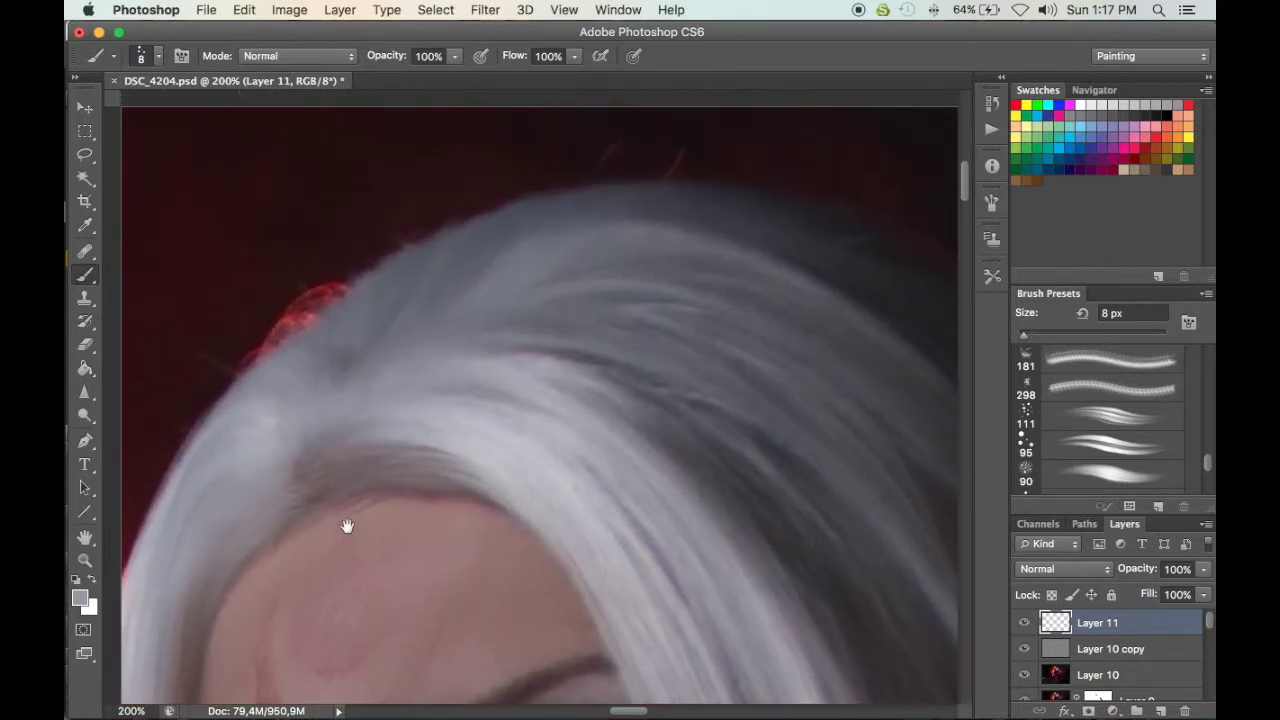
pyautogui.keyDown('alt'); pyautogui.click(383, 429); pyautogui.keyUp('alt')
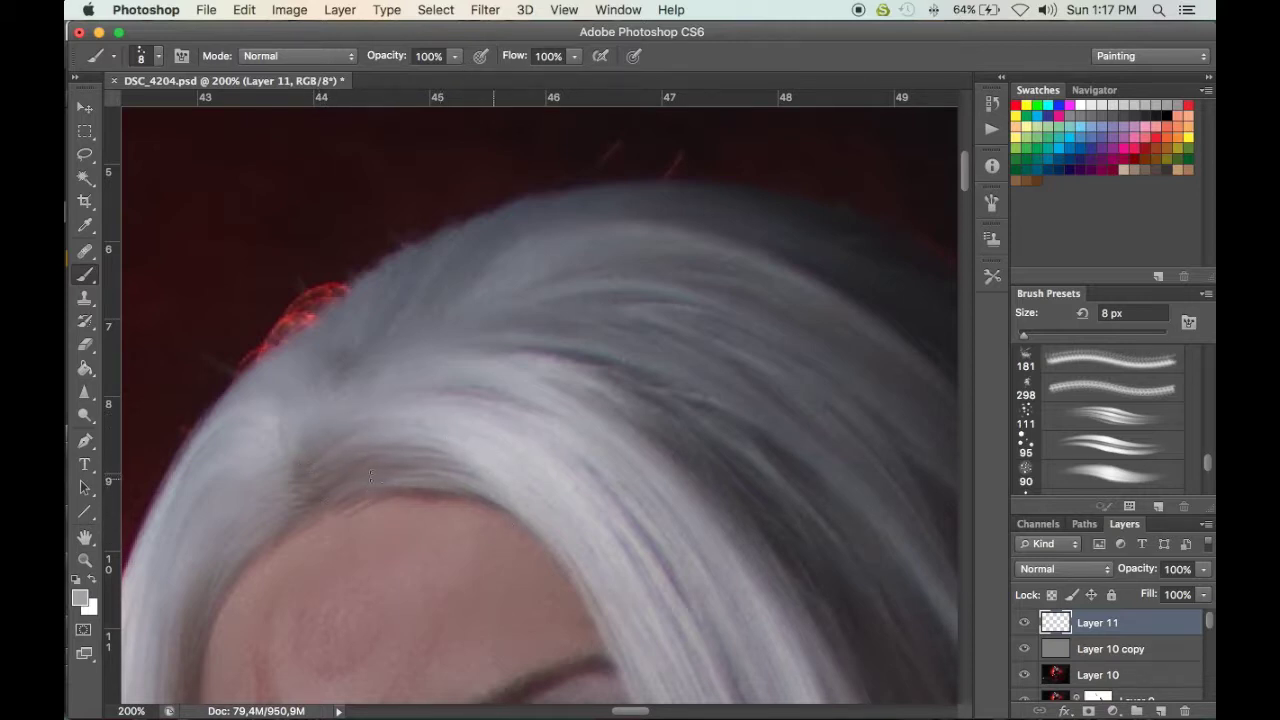
pyautogui.keyDown('alt'); pyautogui.click(390, 456); pyautogui.keyUp('alt')
pyautogui.moveTo(420, 446); pyautogui.dragTo(338, 470)
pyautogui.keyDown('alt'); pyautogui.click(464, 459); pyautogui.keyUp('alt')
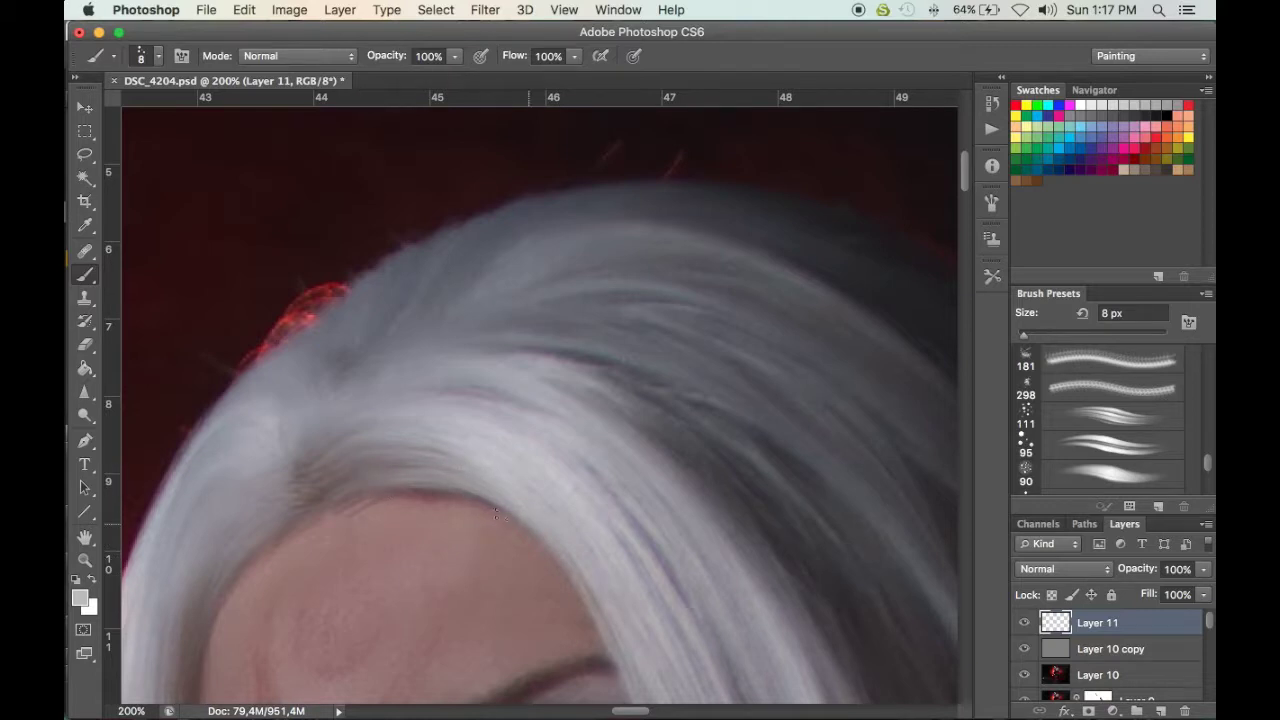
# Sample the salmon rim-light colour from the glowing hair beside the cheek and add a new layer above Layer 11
pyautogui.moveTo(477, 423); pyautogui.dragTo(820, 184)
pyautogui.moveTo(559, 470); pyautogui.dragTo(657, 194)
pyautogui.moveTo(555, 410); pyautogui.dragTo(549, 320)
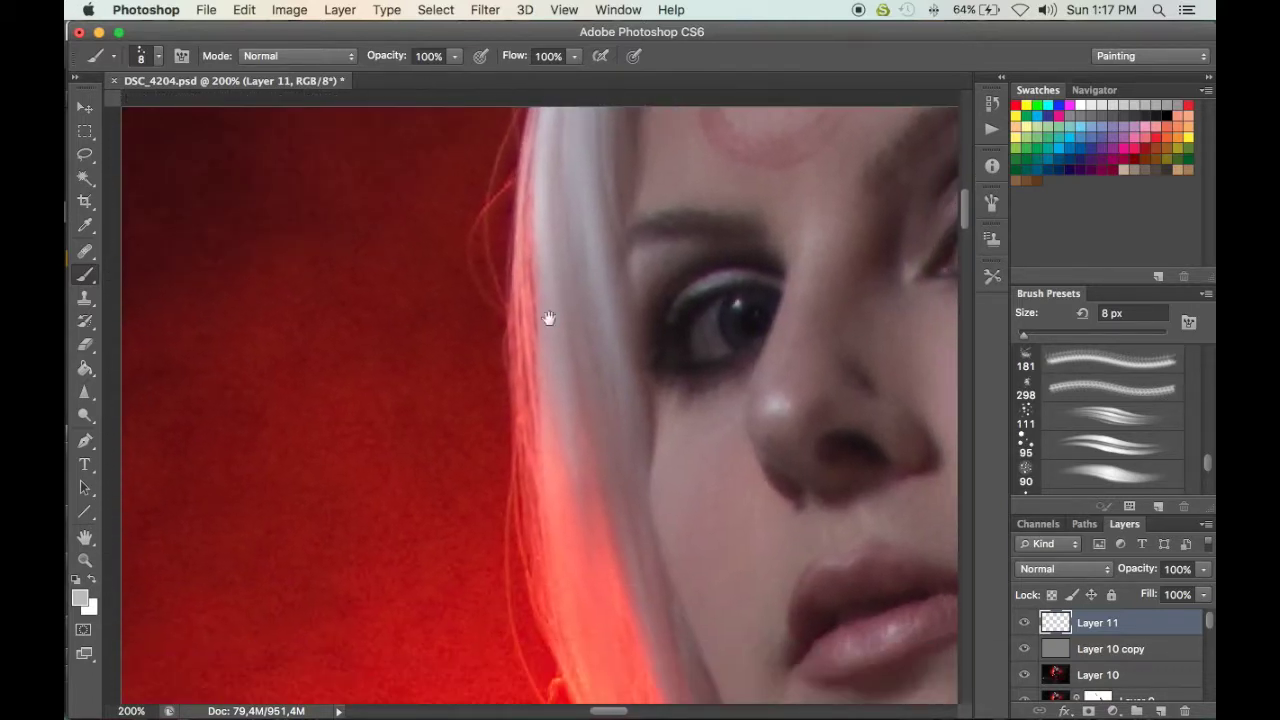
pyautogui.moveTo(499, 430); pyautogui.dragTo(409, 259)
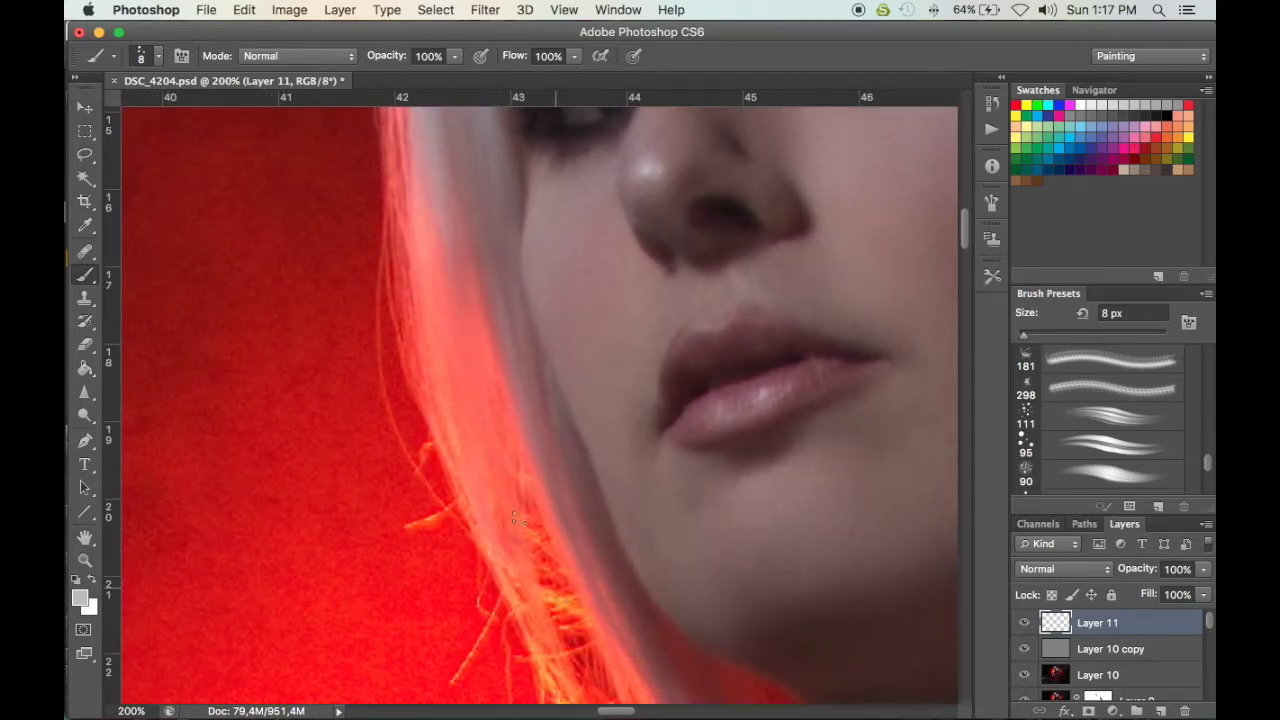
pyautogui.keyDown('alt'); pyautogui.click(468, 434); pyautogui.keyUp('alt')
pyautogui.press('super+minus')
pyautogui.press('super+minus')
pyautogui.moveTo(700, 471); pyautogui.dragTo(574, 514)
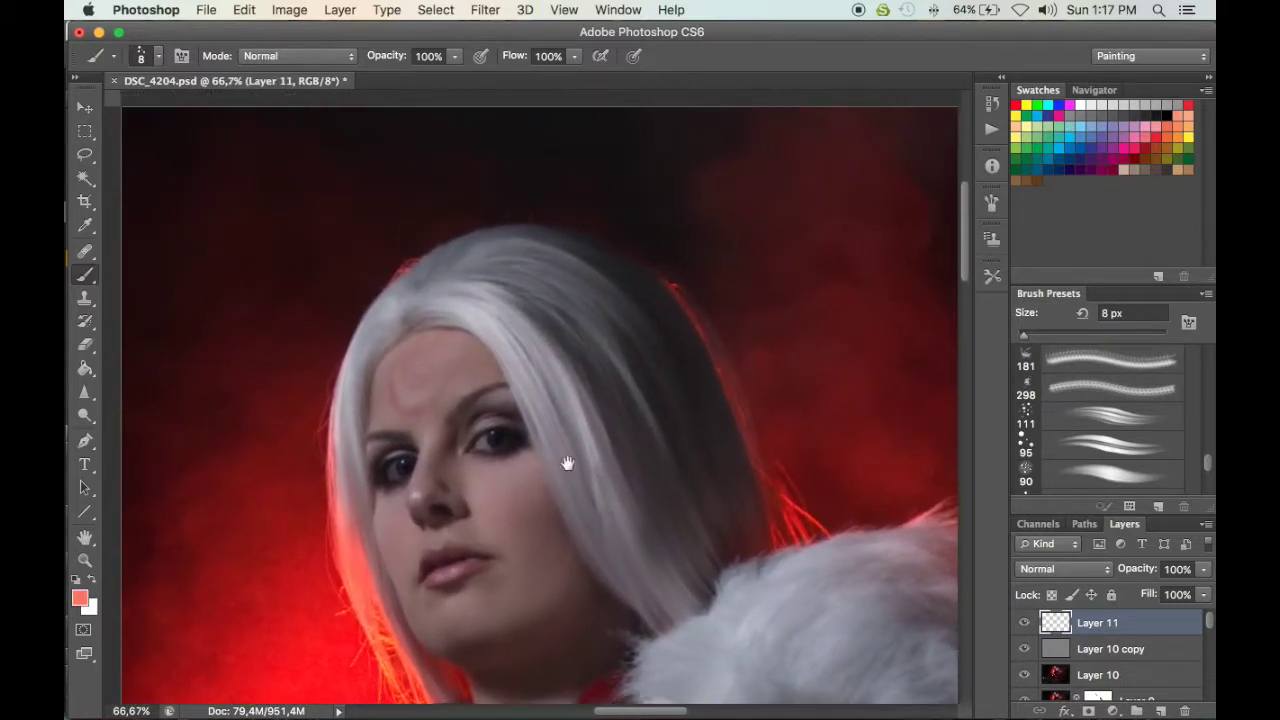
pyautogui.press('super+plus')
pyautogui.moveTo(369, 414); pyautogui.dragTo(517, 443)
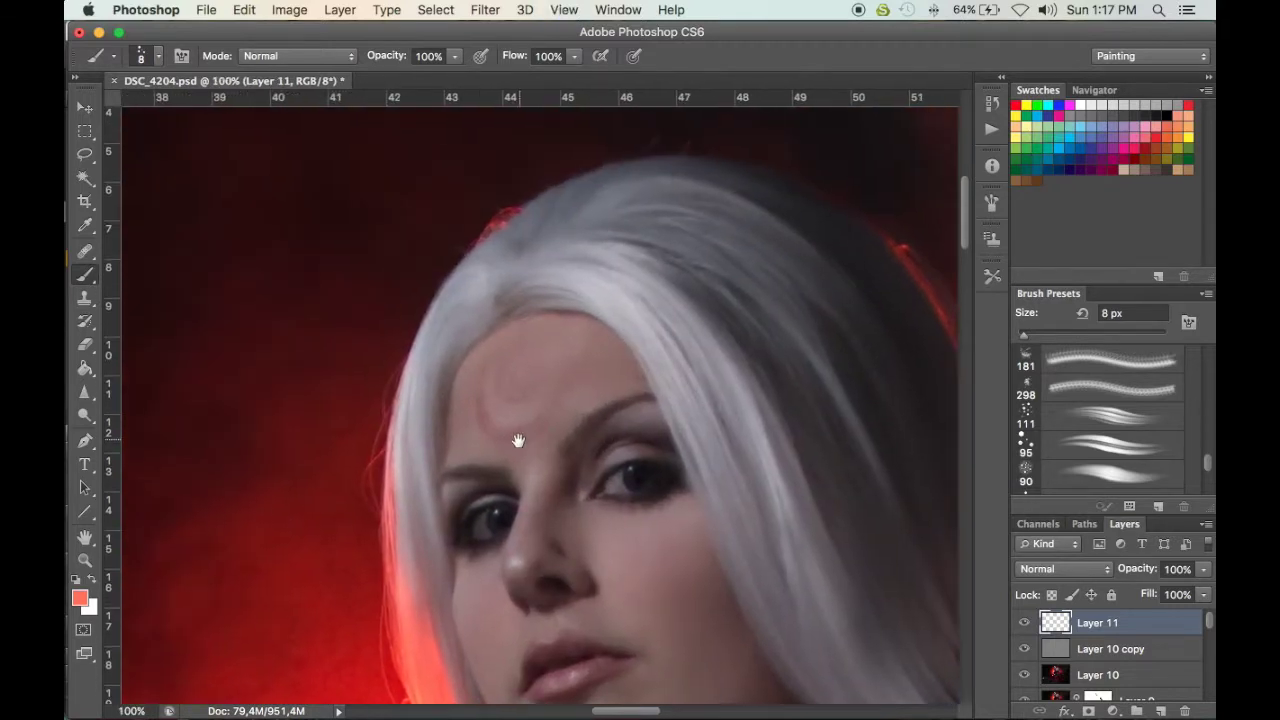
pyautogui.moveTo(421, 583); pyautogui.dragTo(417, 531)
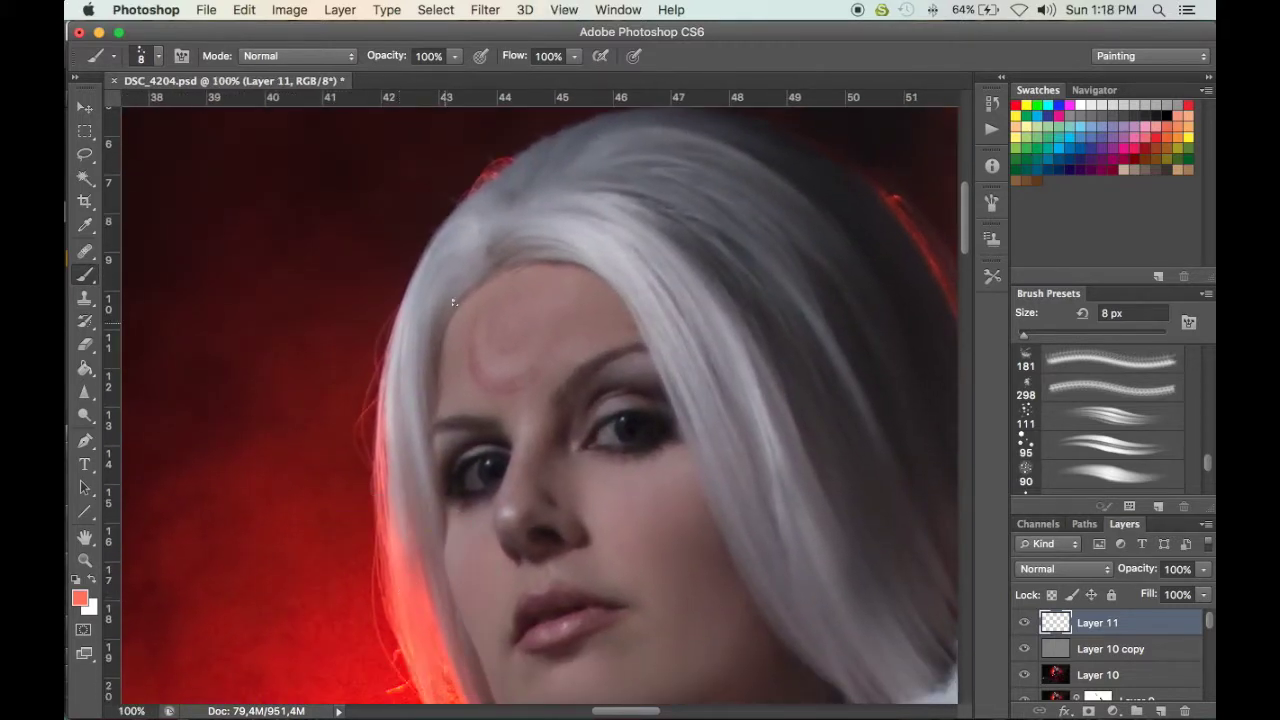
pyautogui.click(1161, 710)
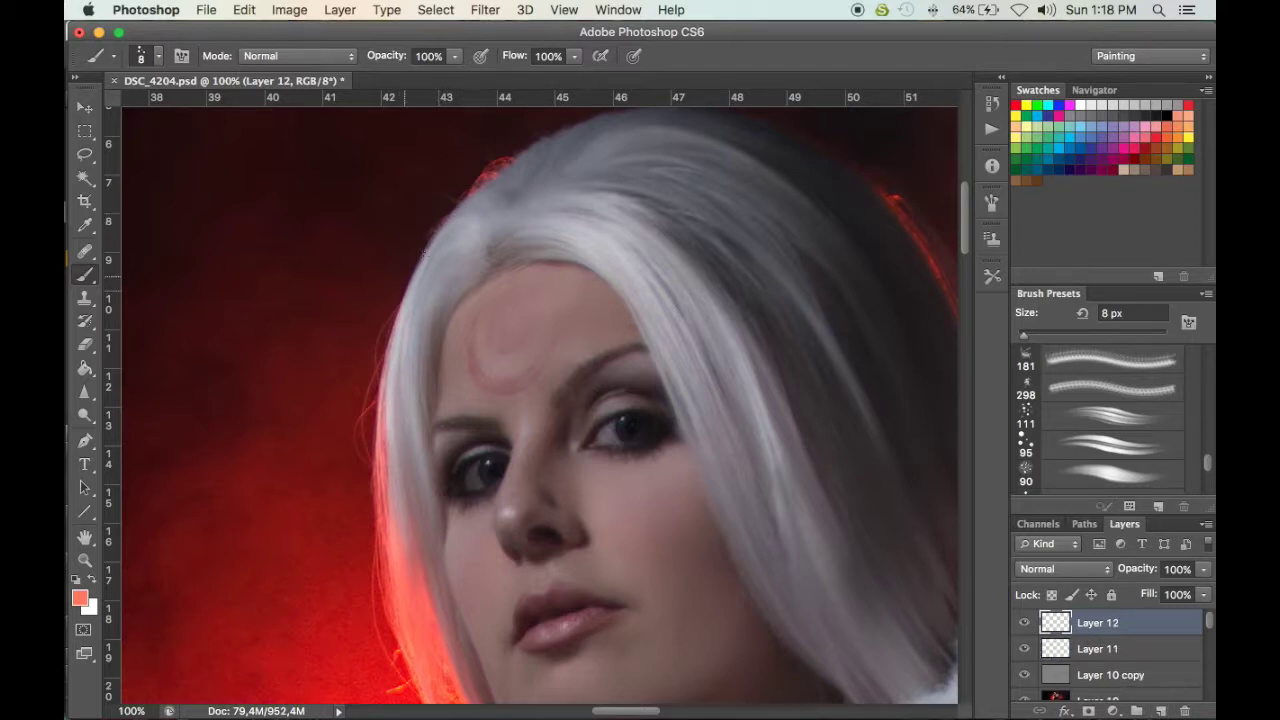
# Paint fine rim-light strands in salmon and sampled orange on Layer 12 along the hair's outer edge beside the face
pyautogui.moveTo(391, 323); pyautogui.dragTo(416, 267)
pyautogui.scroll(-2, 410, 505)
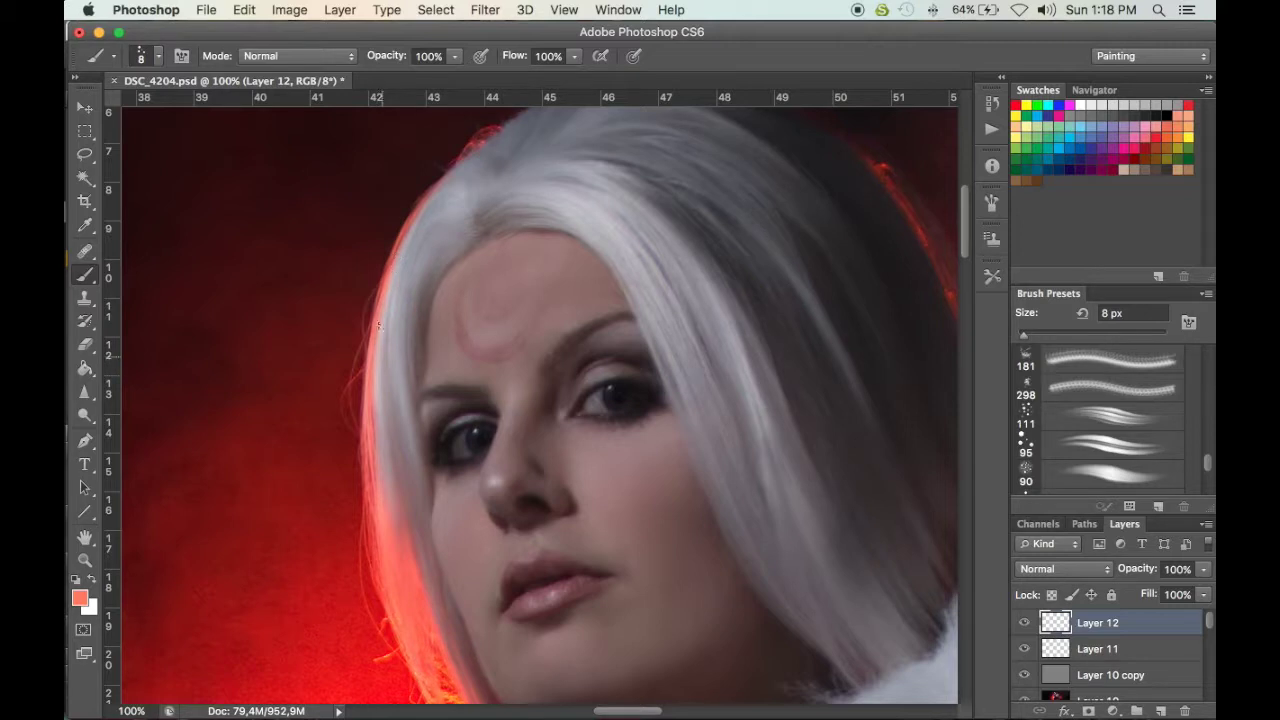
pyautogui.moveTo(372, 440); pyautogui.dragTo(357, 332)
pyautogui.moveTo(375, 514); pyautogui.dragTo(405, 588)
pyautogui.keyDown('alt'); pyautogui.click(432, 600); pyautogui.keyUp('alt')
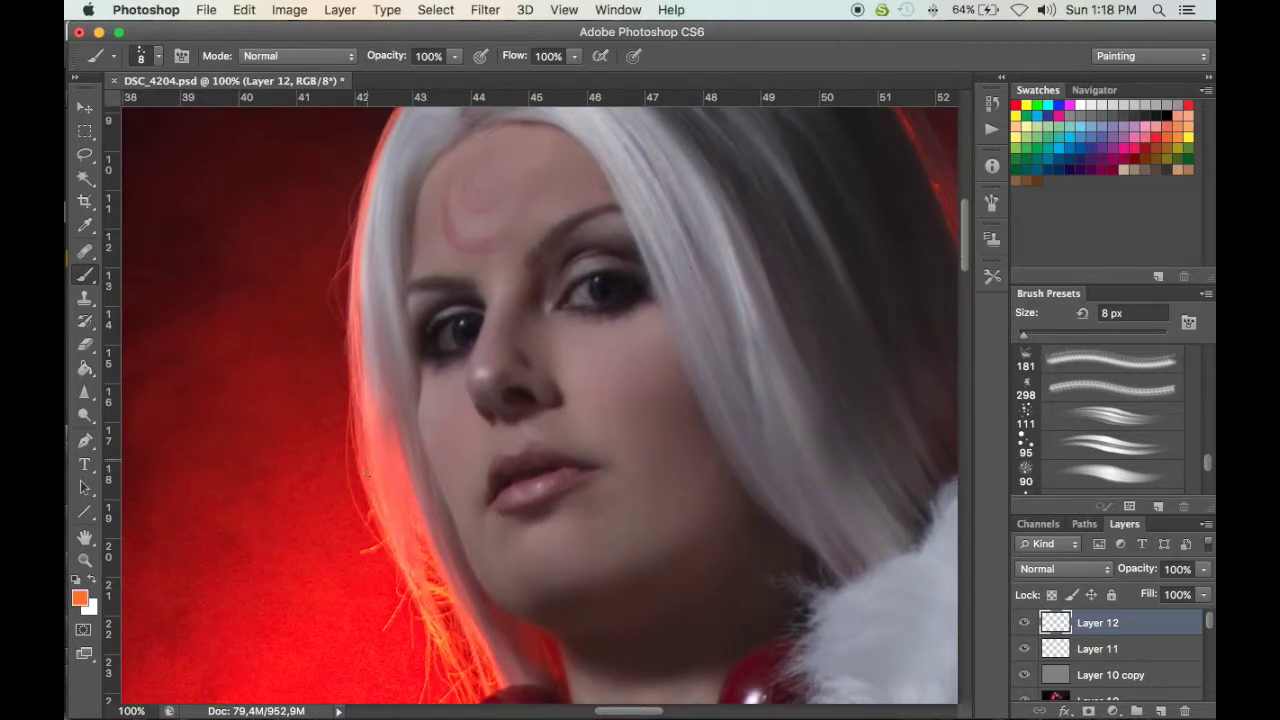
pyautogui.scroll(-3, 340, 326)
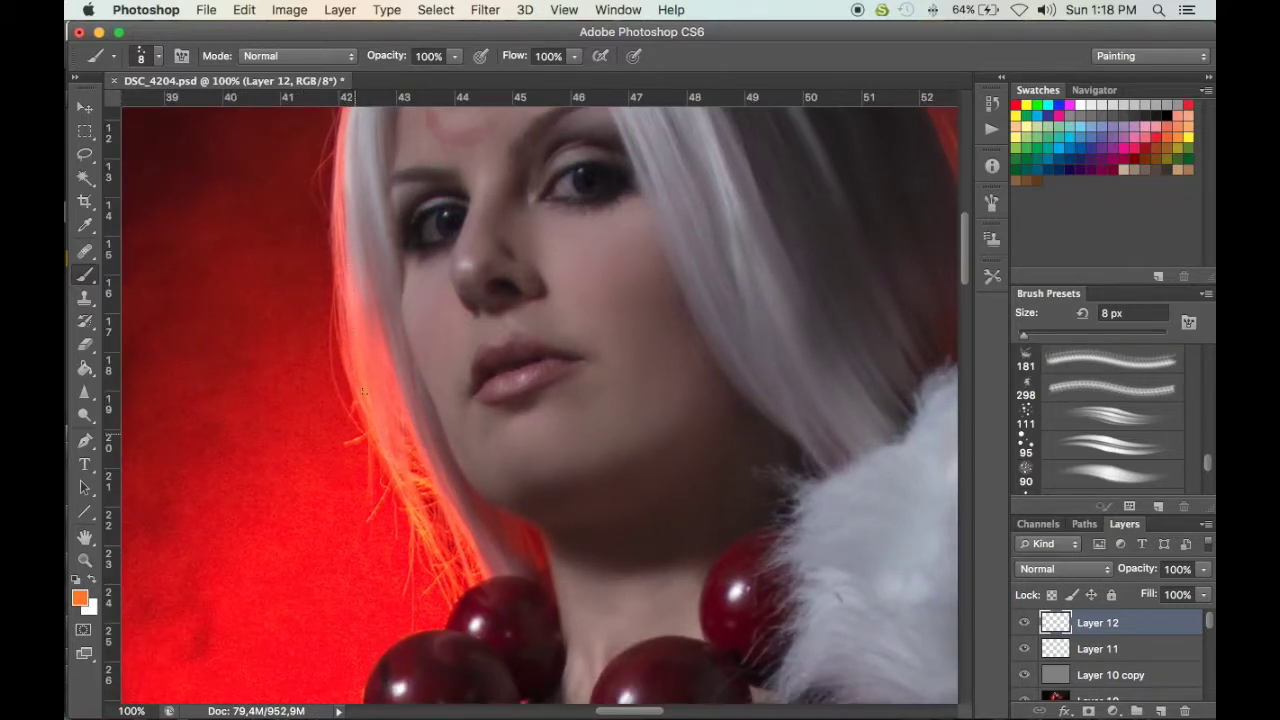
pyautogui.moveTo(373, 330); pyautogui.dragTo(358, 520)
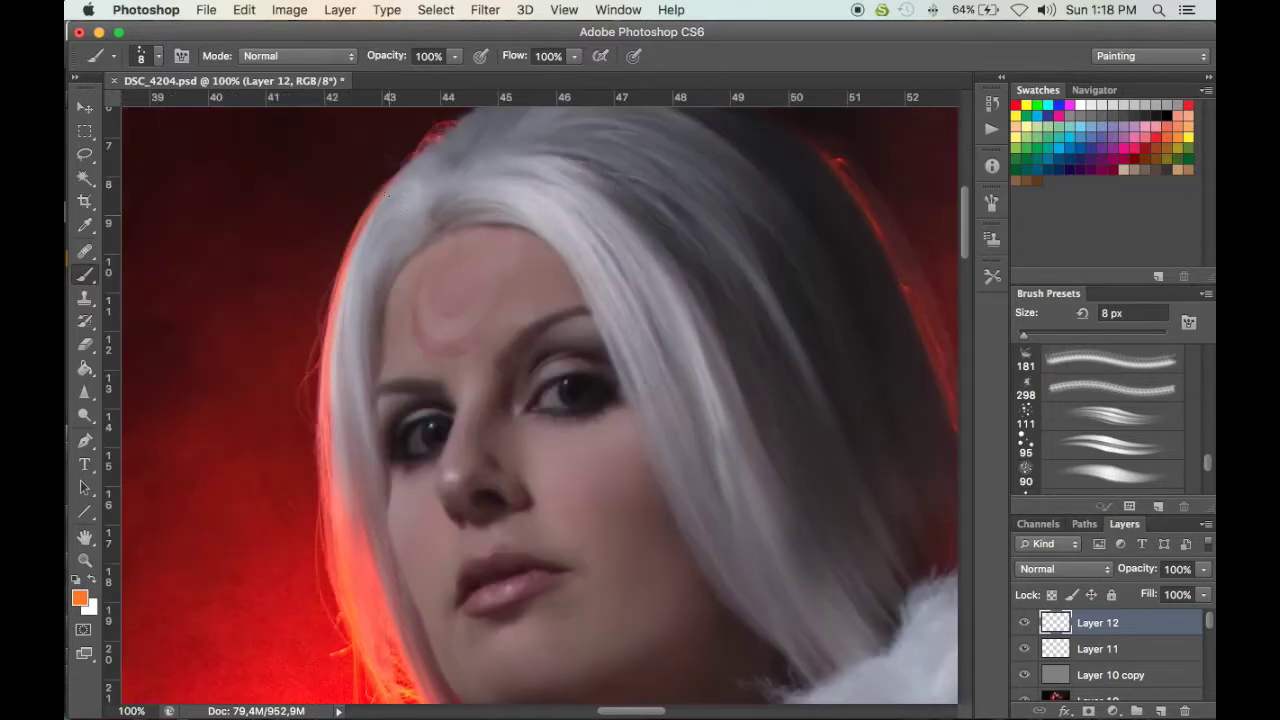
# Try loose orange flyaway strands outside the hair beside the face, reduce the brush to 6 px, and undo the last strand
pyautogui.moveTo(334, 296); pyautogui.dragTo(268, 436)
pyautogui.press('[')
pyautogui.press('[')
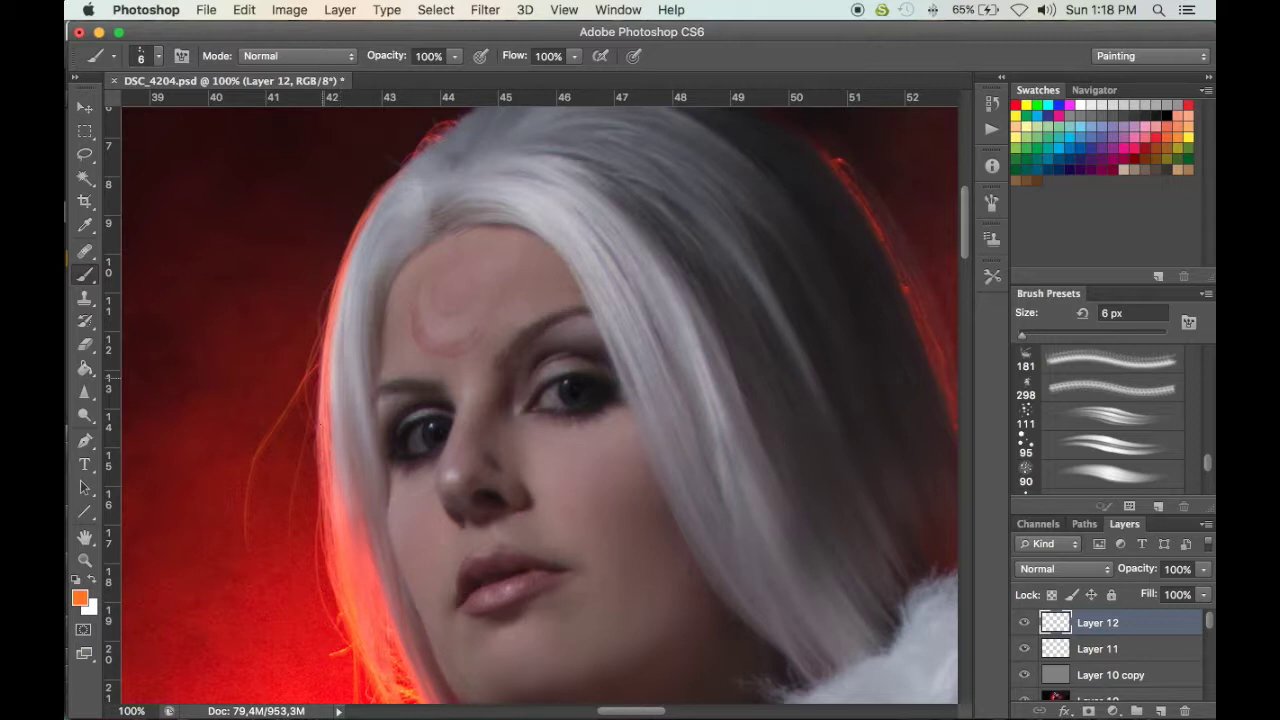
pyautogui.moveTo(332, 298); pyautogui.dragTo(302, 556)
pyautogui.press('super+z')
# Compare the figure in the wider composite with Layer 12 hidden and shown
pyautogui.hotkey('ctrl', '-')
pyautogui.hotkey('ctrl', '-')
pyautogui.hotkey('ctrl', '-')
pyautogui.hotkey('ctrl', '-')
pyautogui.hotkey('ctrl', '-')
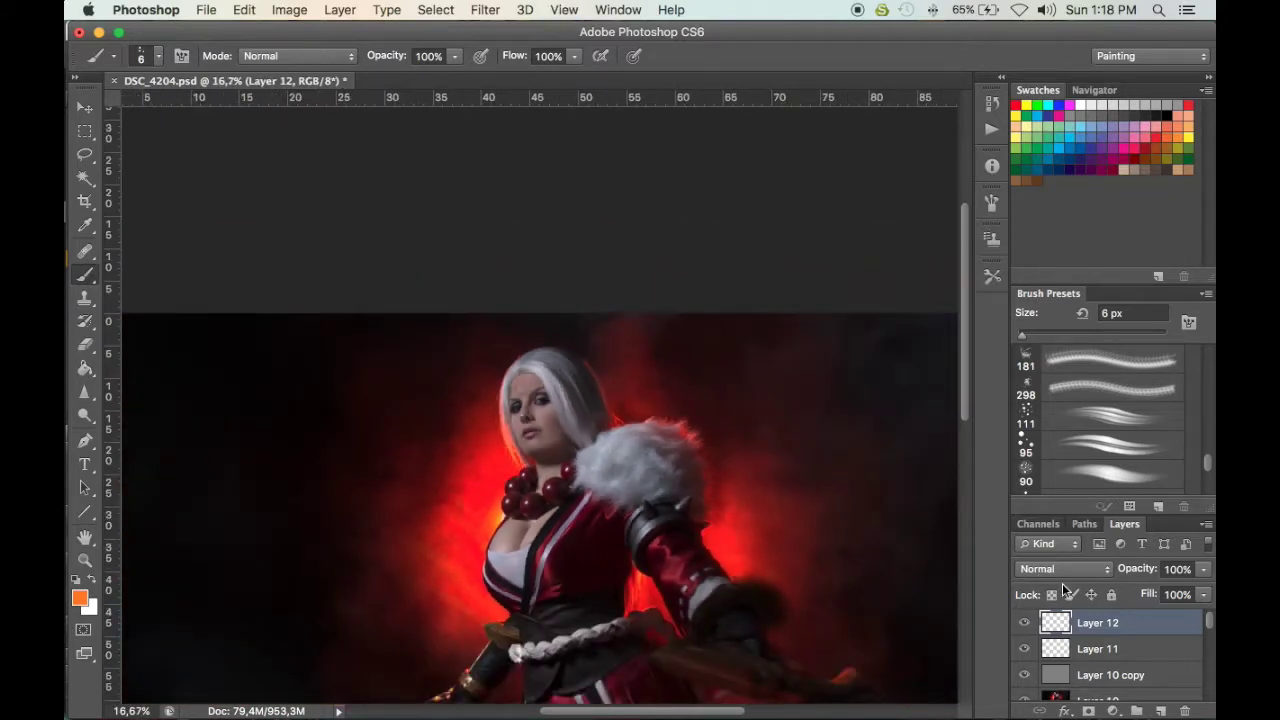
pyautogui.click(1025, 624)
pyautogui.click(1025, 624)
pyautogui.click(1026, 623)
pyautogui.click(1027, 622)
# Try rim-light strands in sampled red along the back edge of the hair, and delete Layer 12
pyautogui.hotkey('ctrl', '+')
pyautogui.hotkey('ctrl', '+')
pyautogui.hotkey('ctrl', '+')
pyautogui.press('super+plus')
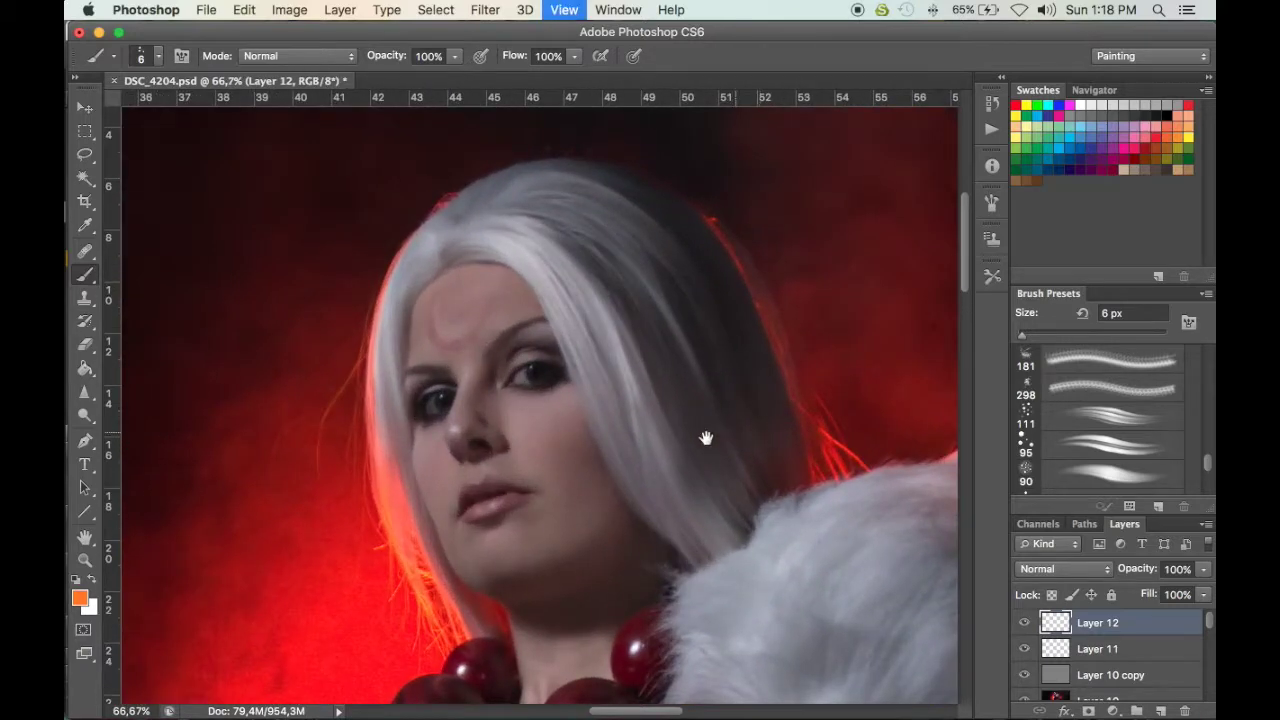
pyautogui.moveTo(752, 225); pyautogui.dragTo(640, 314)
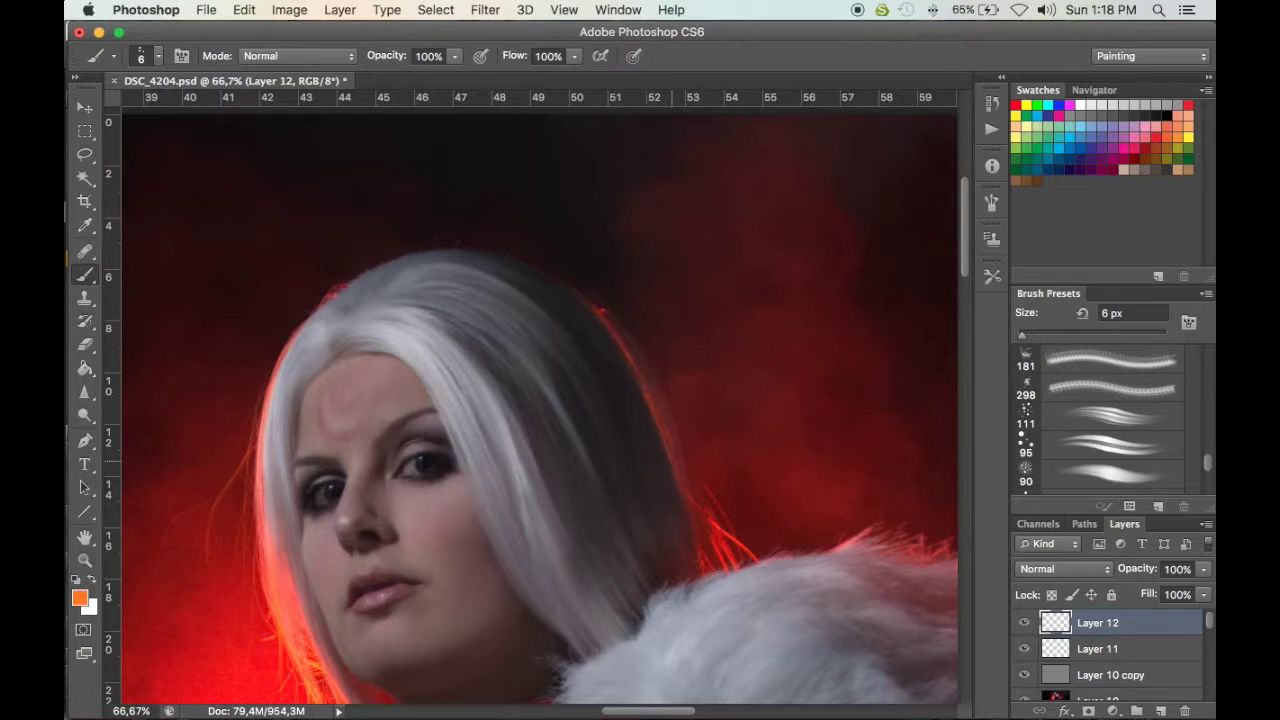
pyautogui.keyDown('alt'); pyautogui.click(721, 539); pyautogui.keyUp('alt')
pyautogui.press('super+0')
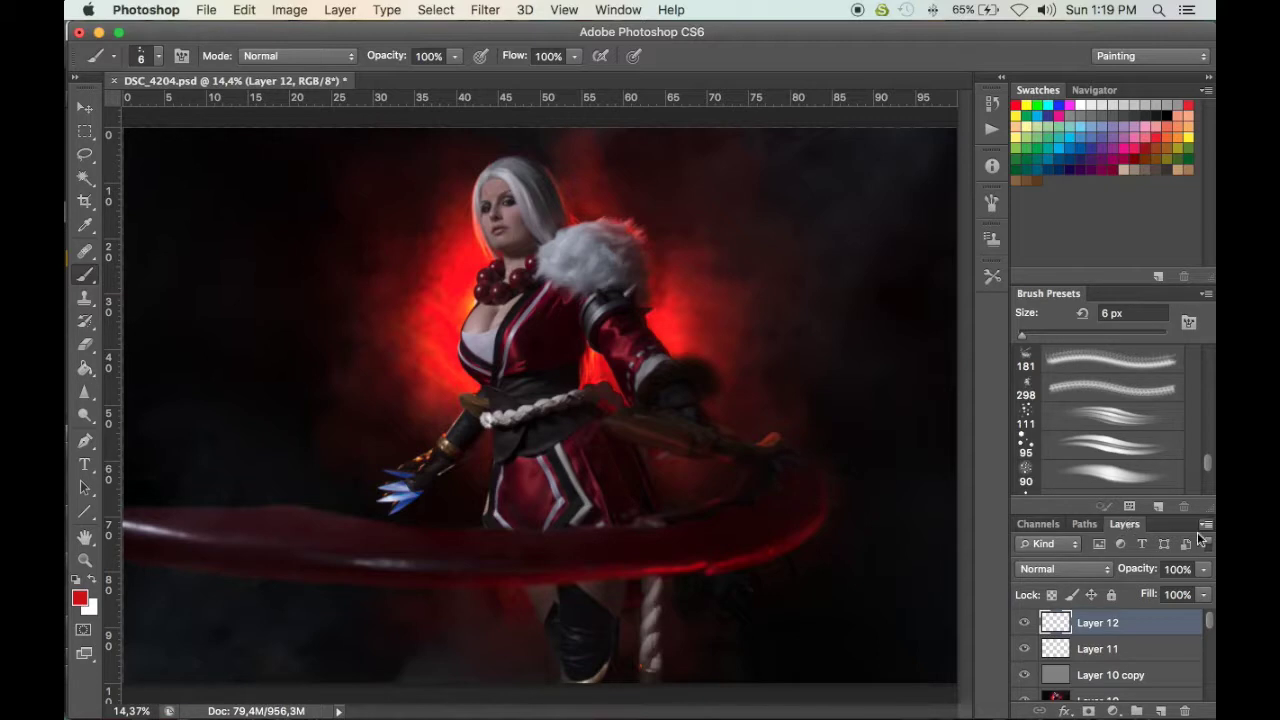
pyautogui.press('BackSpace')
# Compare the head with Layer 11 hidden and shown, and examine the hair strands beside the eye up close
pyautogui.press('super+equal')
pyautogui.press('super+equal')
pyautogui.press('super+equal')
pyautogui.press('super+equal')
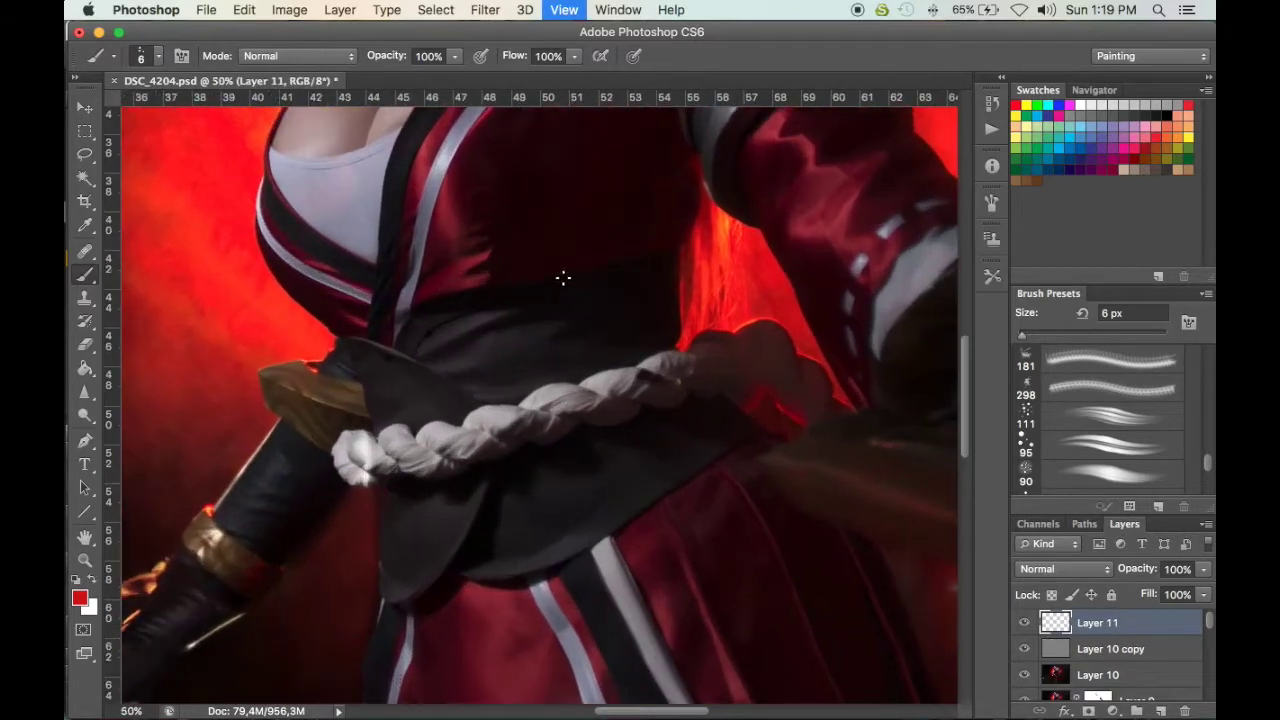
pyautogui.moveTo(563, 278); pyautogui.dragTo(511, 583)
pyautogui.moveTo(570, 236); pyautogui.dragTo(563, 506)
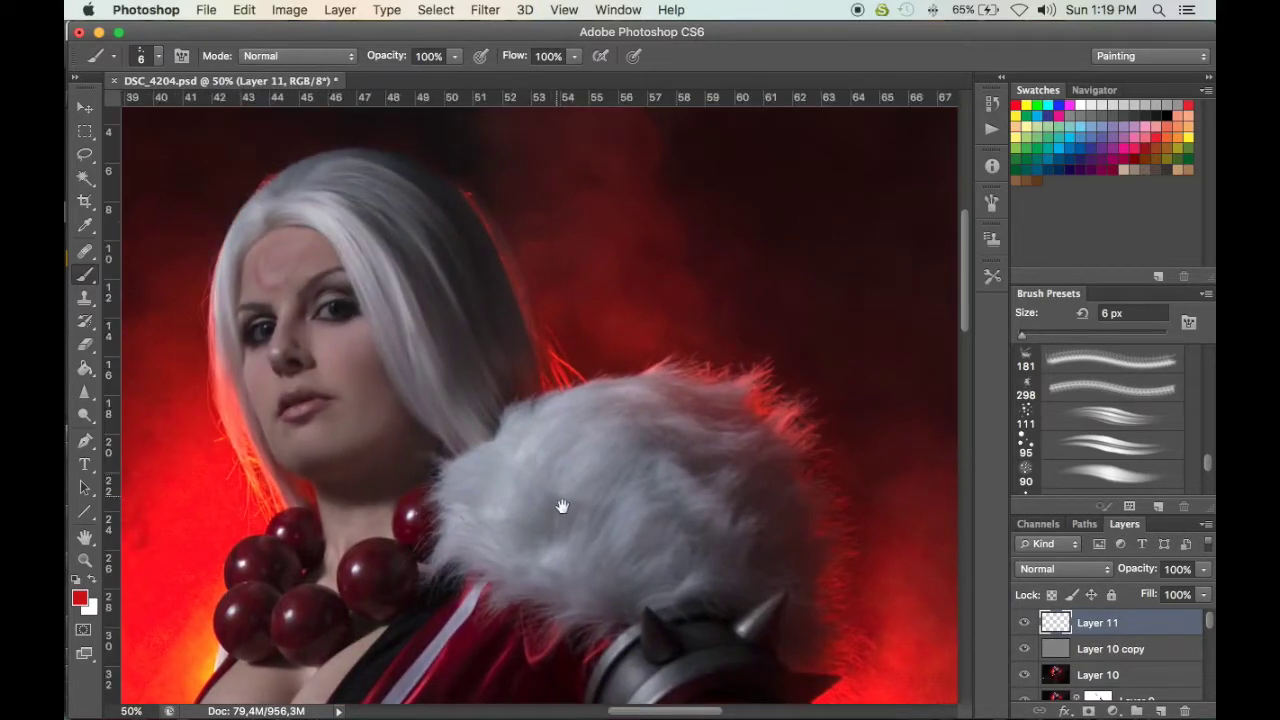
pyautogui.moveTo(530, 380); pyautogui.dragTo(640, 503)
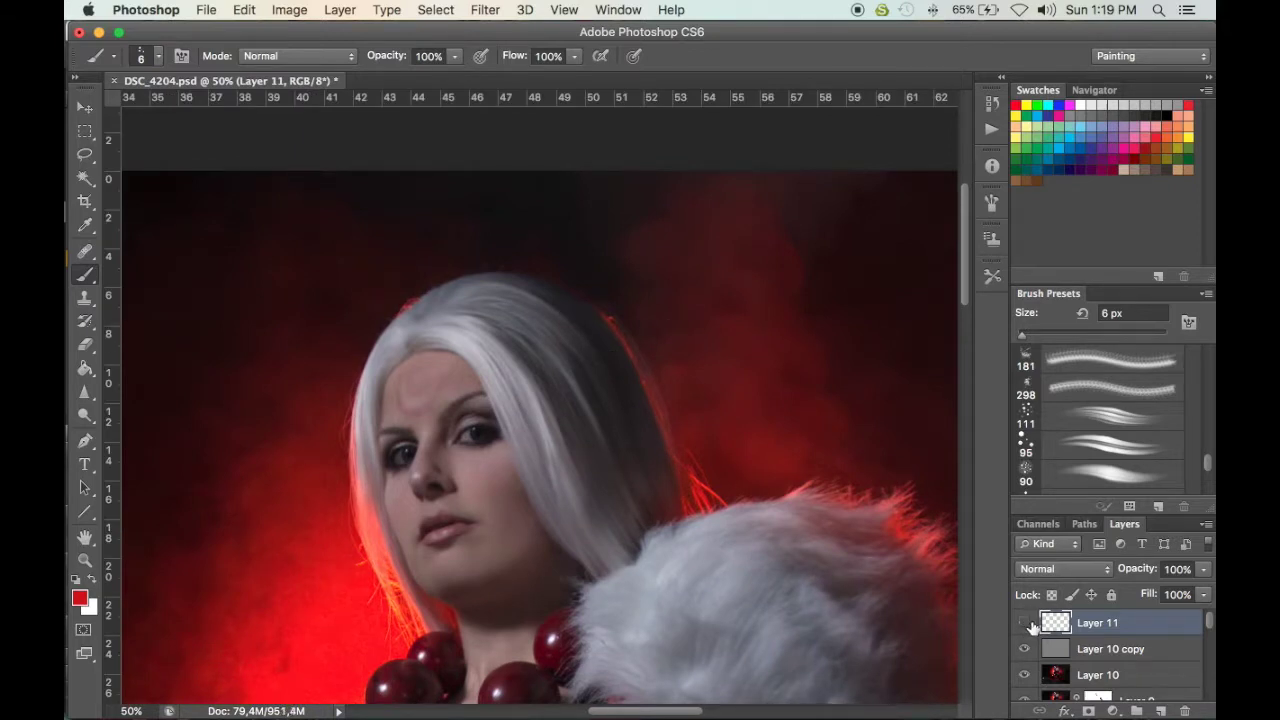
pyautogui.click(1024, 622)
pyautogui.press('super+plus')
pyautogui.press('super+plus')
pyautogui.press('super+plus')
pyautogui.press('super+plus')
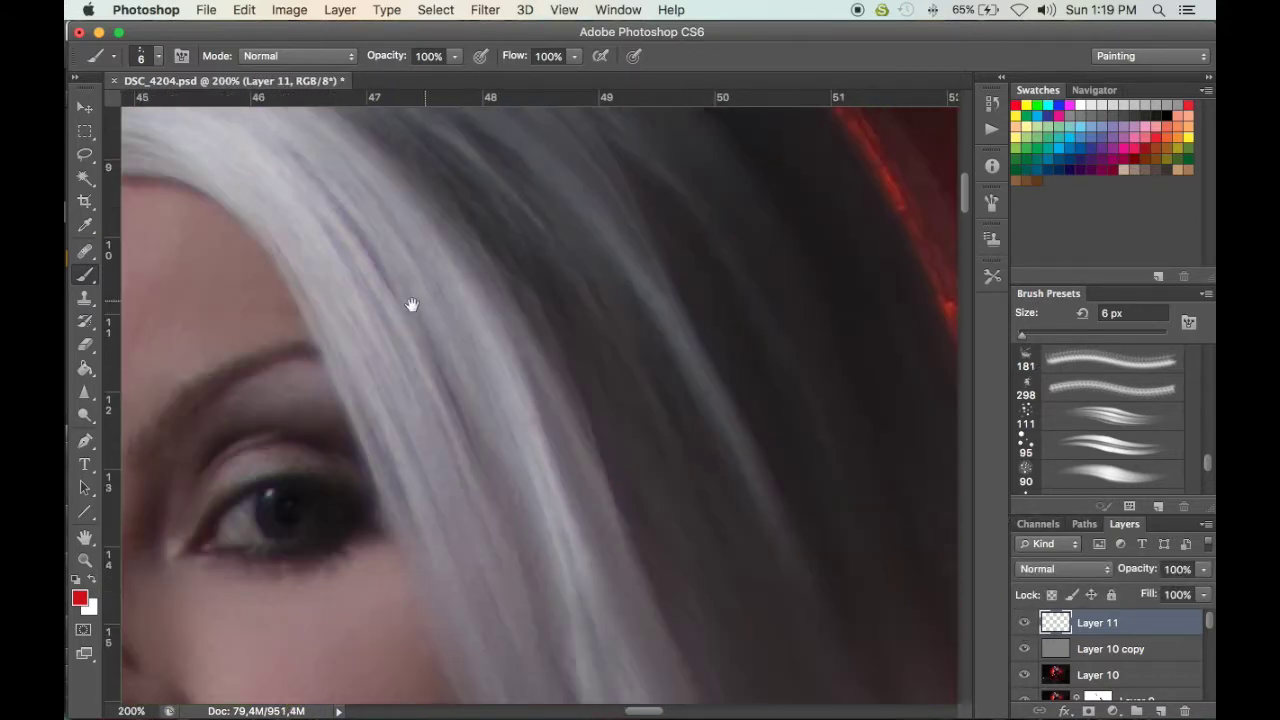
# Paint fine strands in sampled light greys on Layer 11 along the parting and forehead hairline
pyautogui.moveTo(532, 377); pyautogui.dragTo(567, 415)
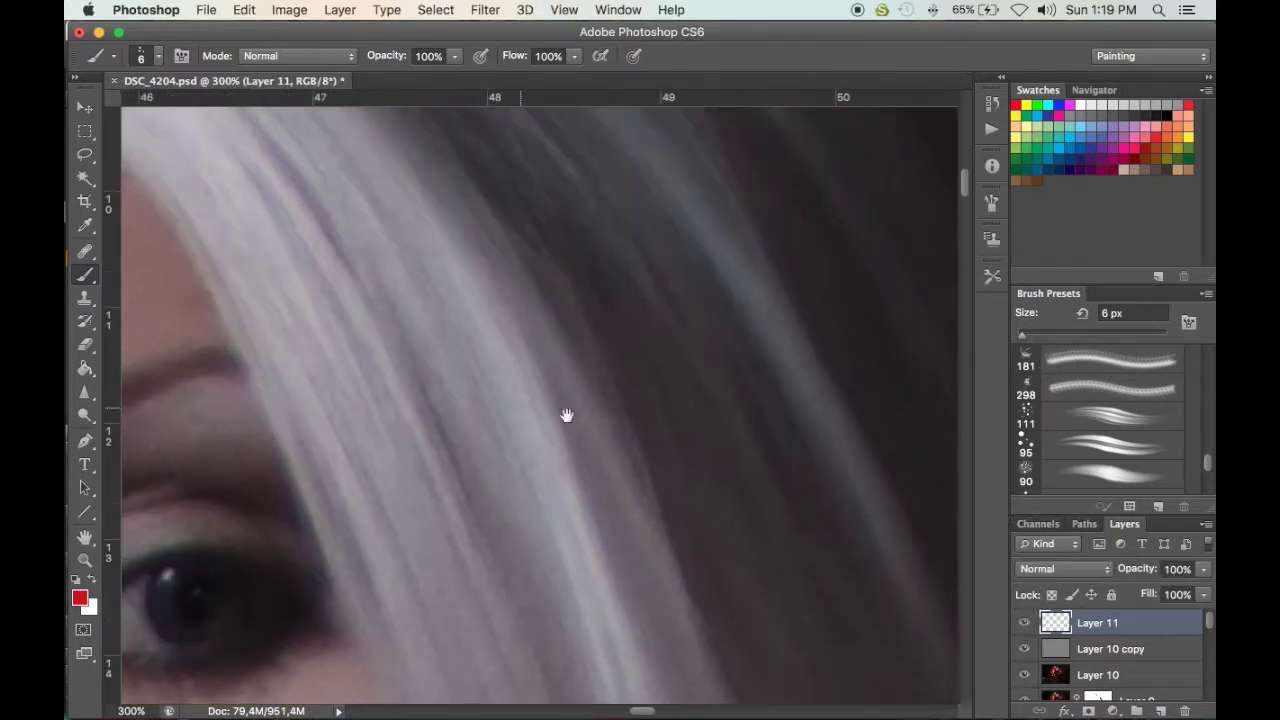
pyautogui.scroll(10, 567, 415)
pyautogui.hscroll(-10, 567, 415)
pyautogui.keyDown('alt'); pyautogui.click(680, 400); pyautogui.keyUp('alt')
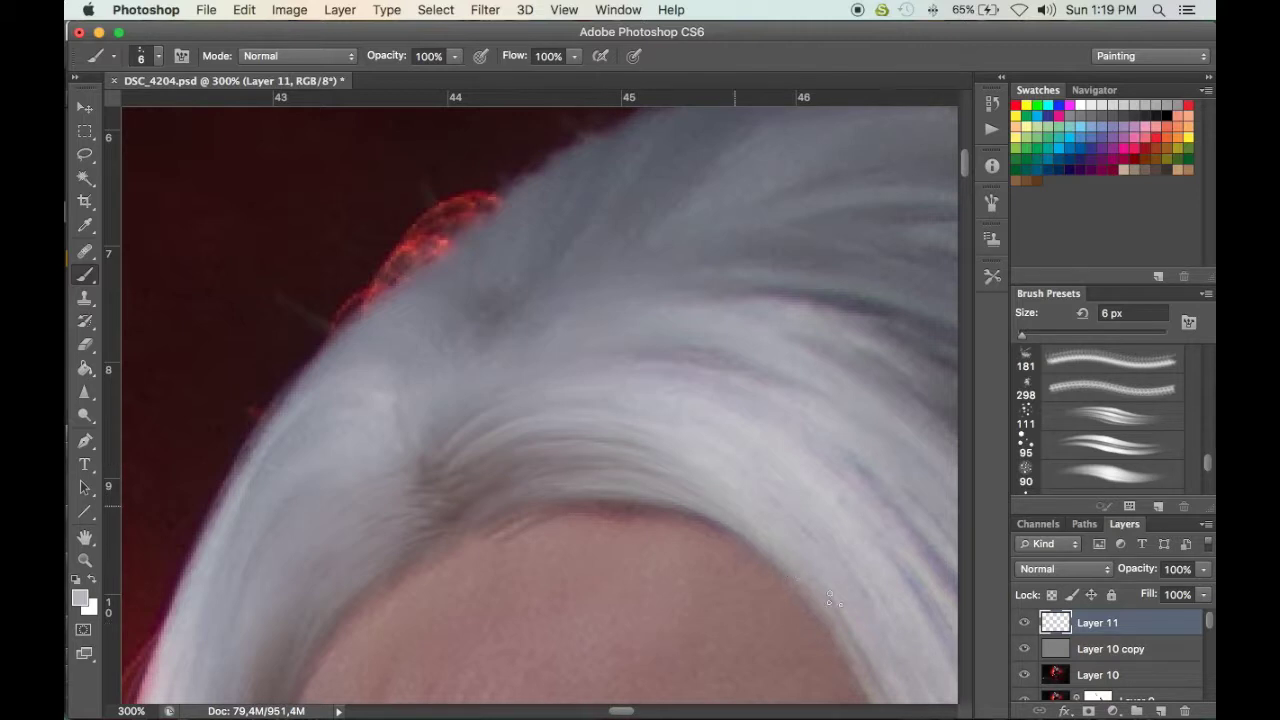
pyautogui.keyDown('alt'); pyautogui.click(806, 468); pyautogui.keyUp('alt')
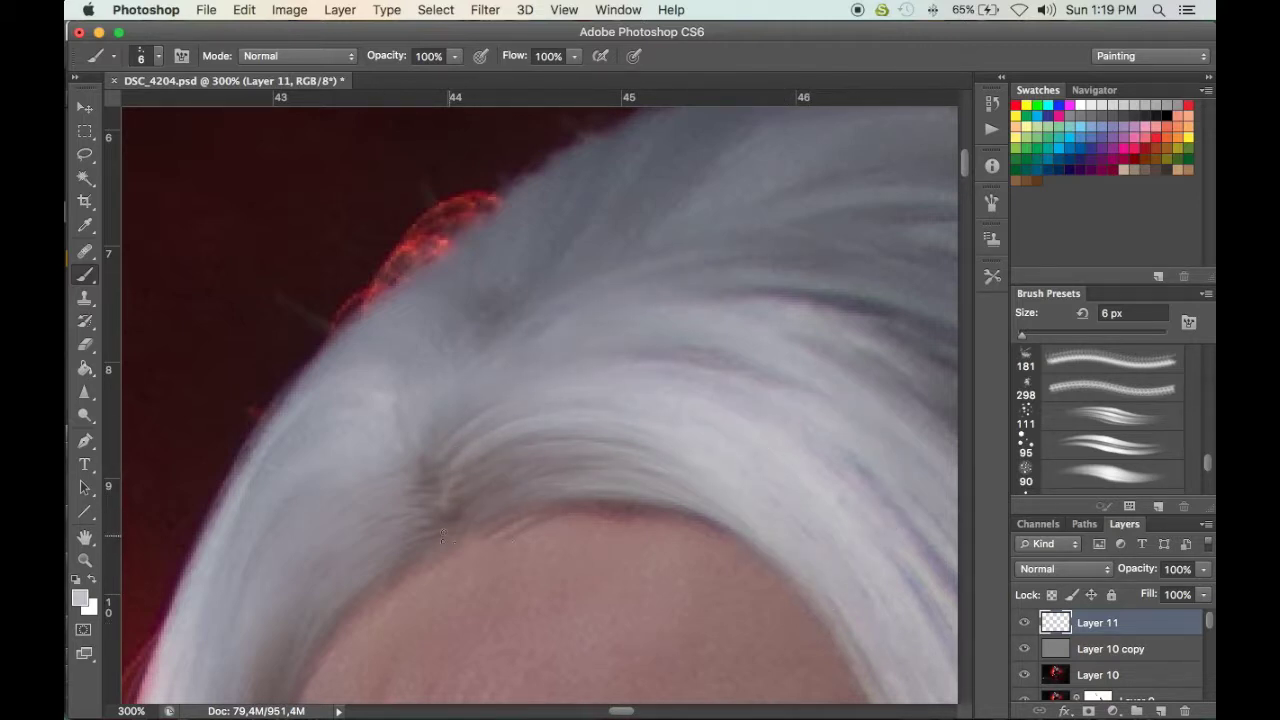
# Paint fine strands in sampled pale pinkish and light grey tones down the red-lit side of the hair framing the face
pyautogui.scroll(-5, 477, 488)
pyautogui.hscroll(-3, 477, 488)
pyautogui.moveTo(340, 678); pyautogui.dragTo(453, 340)
pyautogui.press('super+minus')
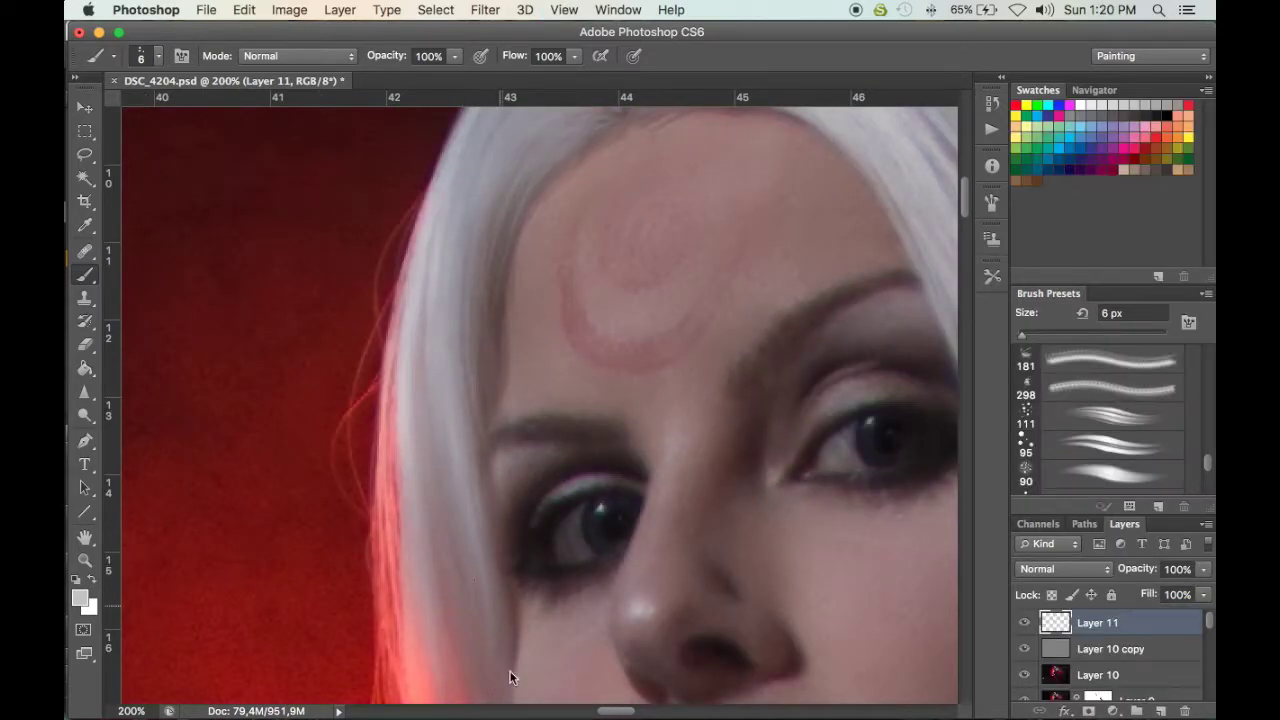
pyautogui.scroll(-3, 457, 449)
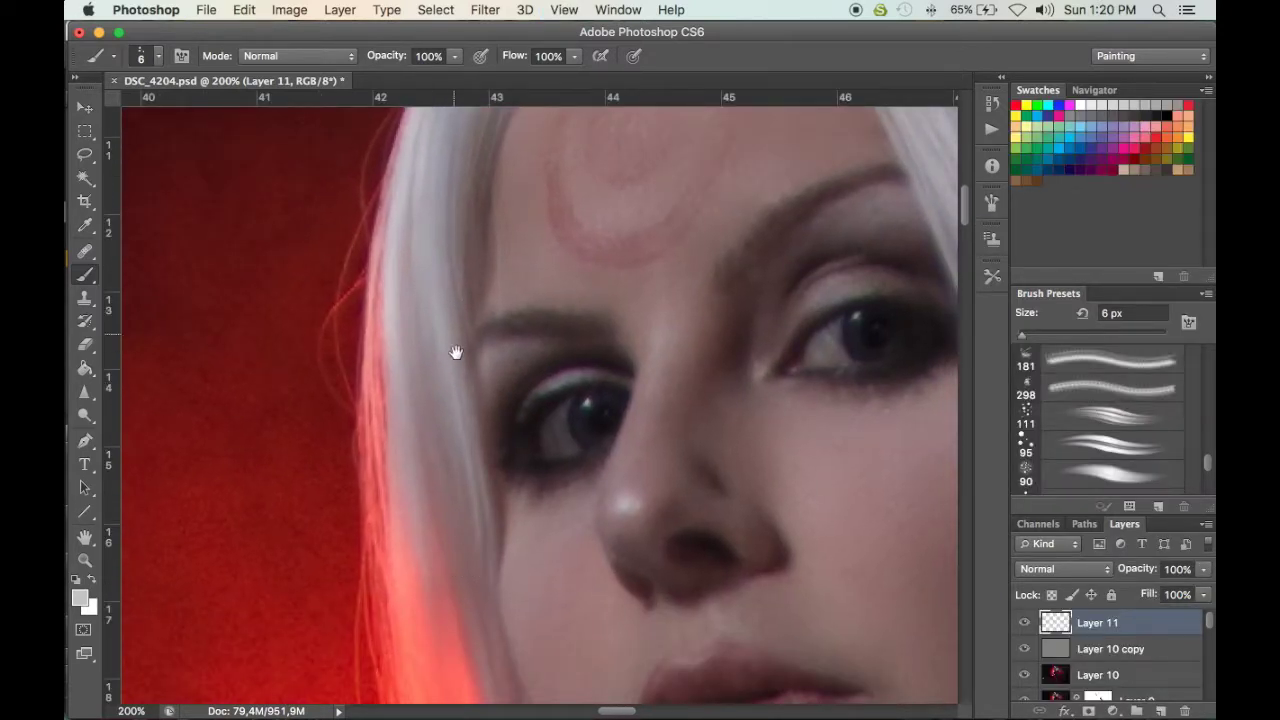
pyautogui.scroll(3, 455, 337)
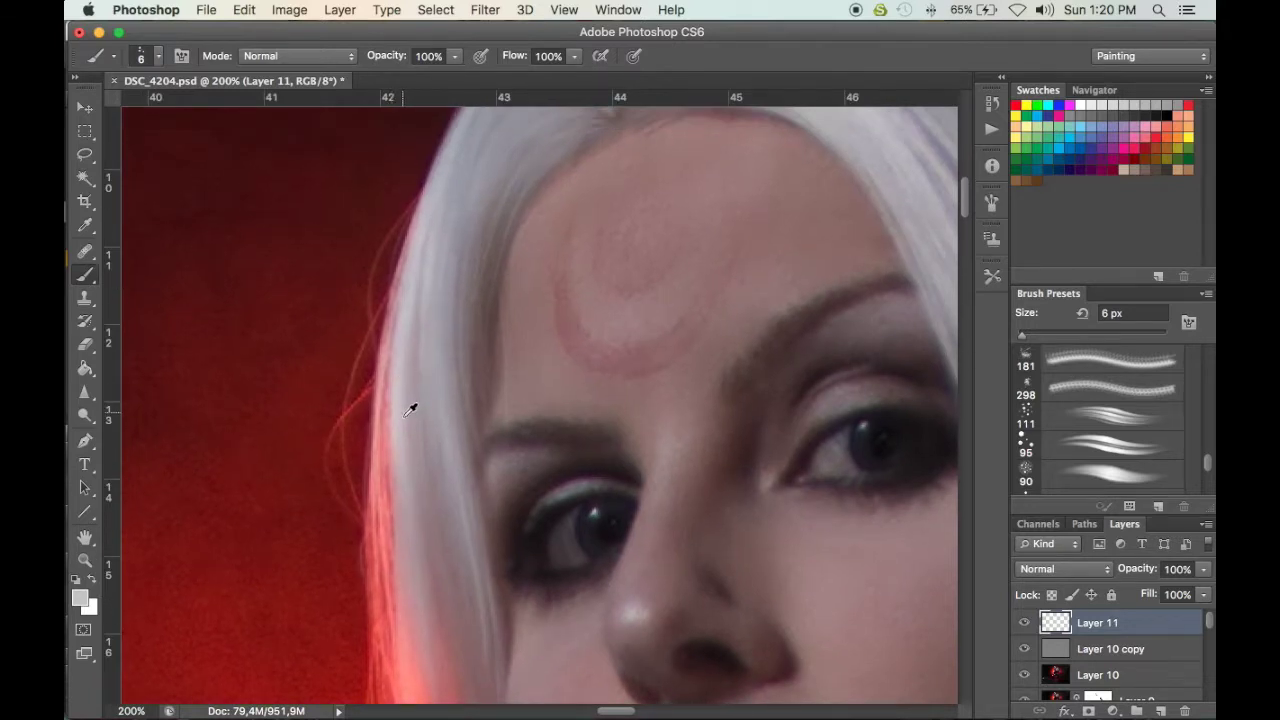
pyautogui.keyDown('alt'); pyautogui.click(410, 404); pyautogui.keyUp('alt')
pyautogui.scroll(2, 421, 284)
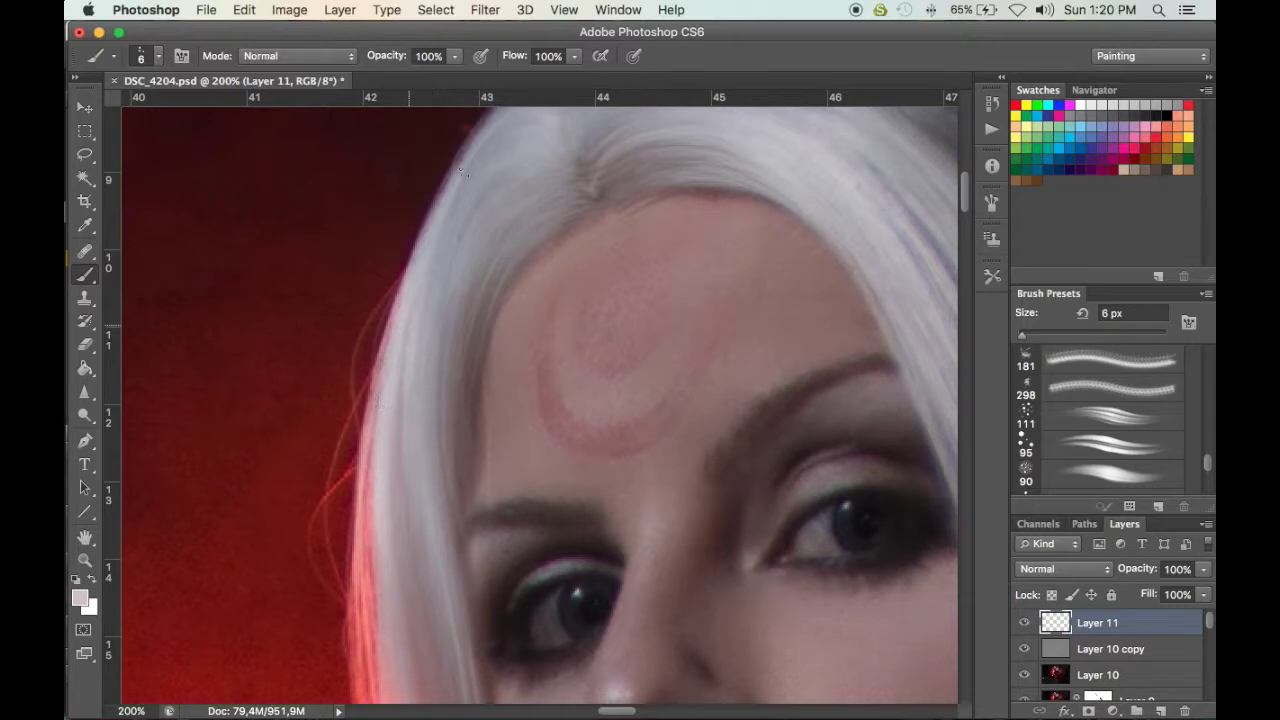
pyautogui.scroll(4, 468, 222)
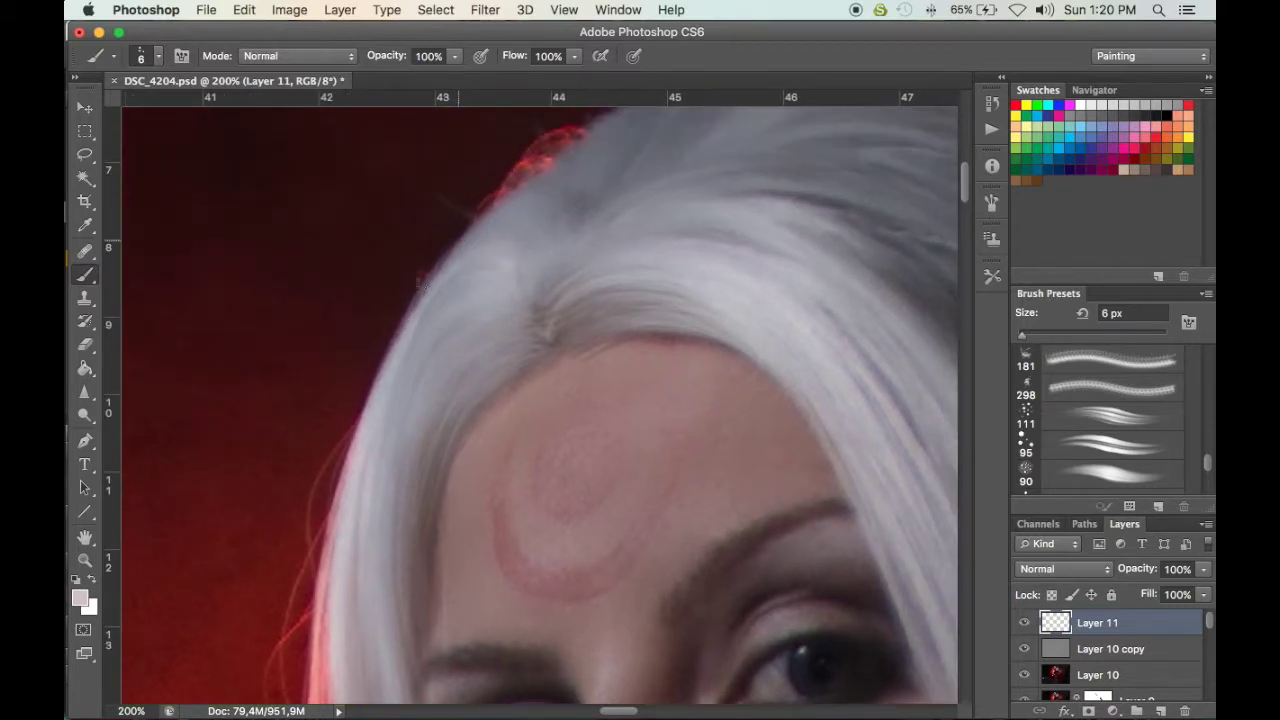
pyautogui.scroll(-4, 400, 286)
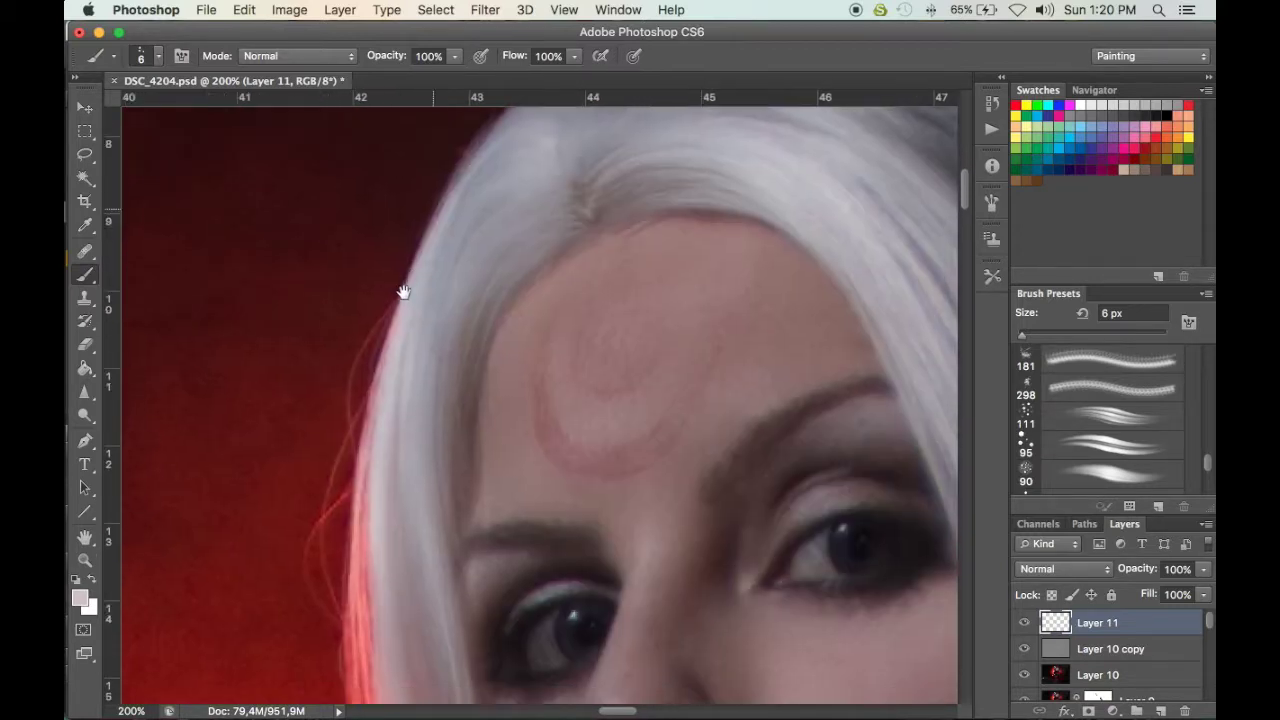
pyautogui.moveTo(385, 460); pyautogui.dragTo(388, 378)
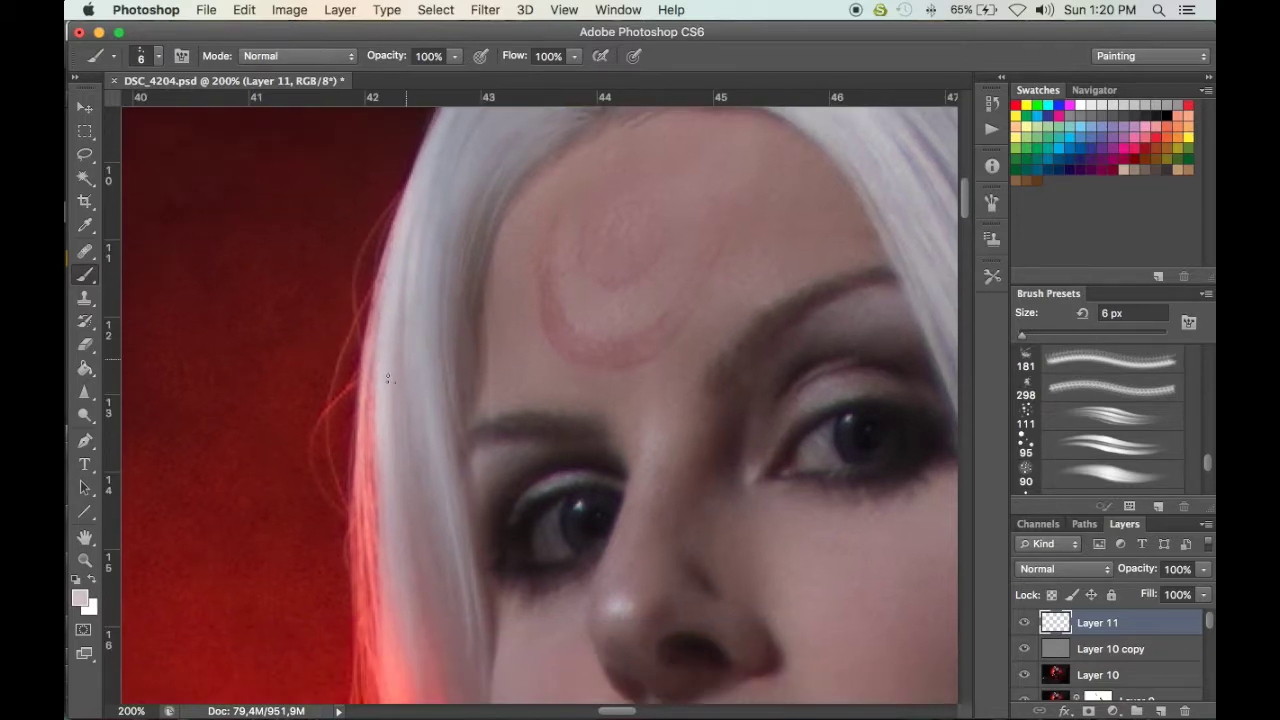
pyautogui.moveTo(411, 595); pyautogui.dragTo(418, 318)
pyautogui.moveTo(626, 220); pyautogui.dragTo(407, 442)
pyautogui.keyDown('alt'); pyautogui.click(450, 226); pyautogui.keyUp('alt')
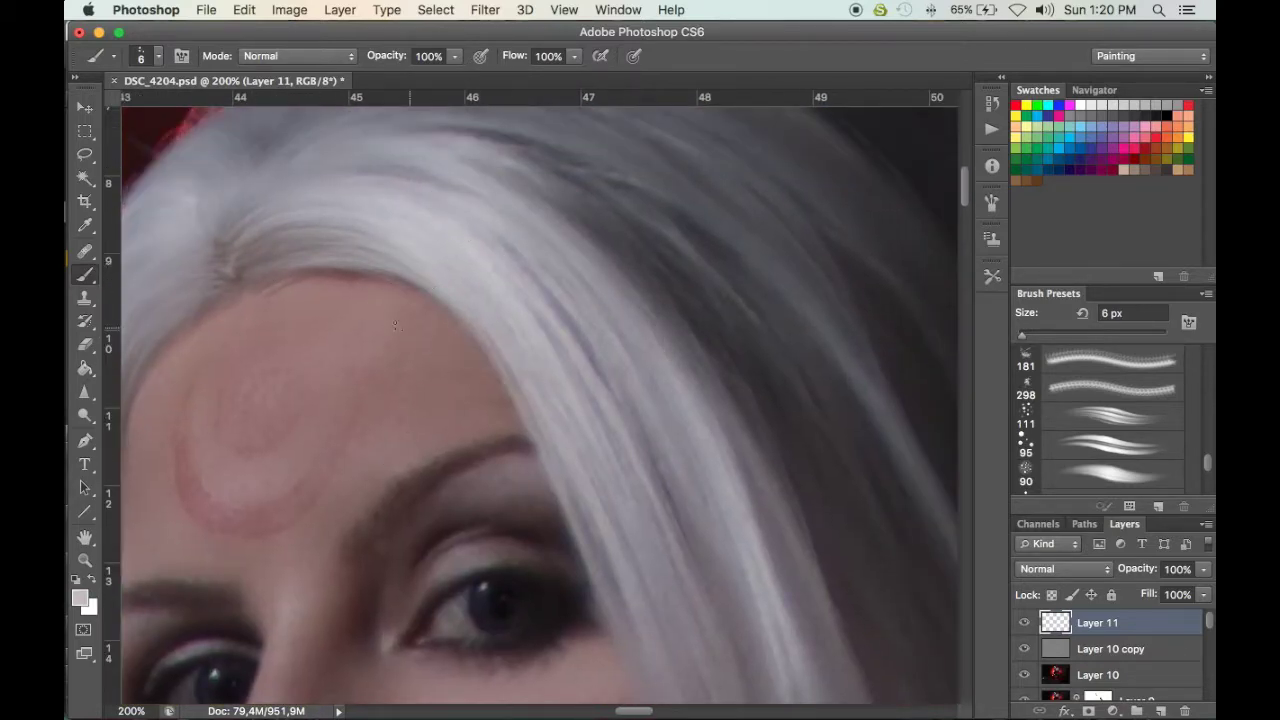
# Choose the 111 px bristle brush preset and reduce its size to 35 px
pyautogui.press('super+minus')
pyautogui.press('super+minus')
pyautogui.click(1102, 416)
pyautogui.press('[')
pyautogui.press('[')
pyautogui.press('[')
pyautogui.press('[')
pyautogui.press('[')
pyautogui.press('[')
pyautogui.press('[')
pyautogui.press('[')
pyautogui.press('[')
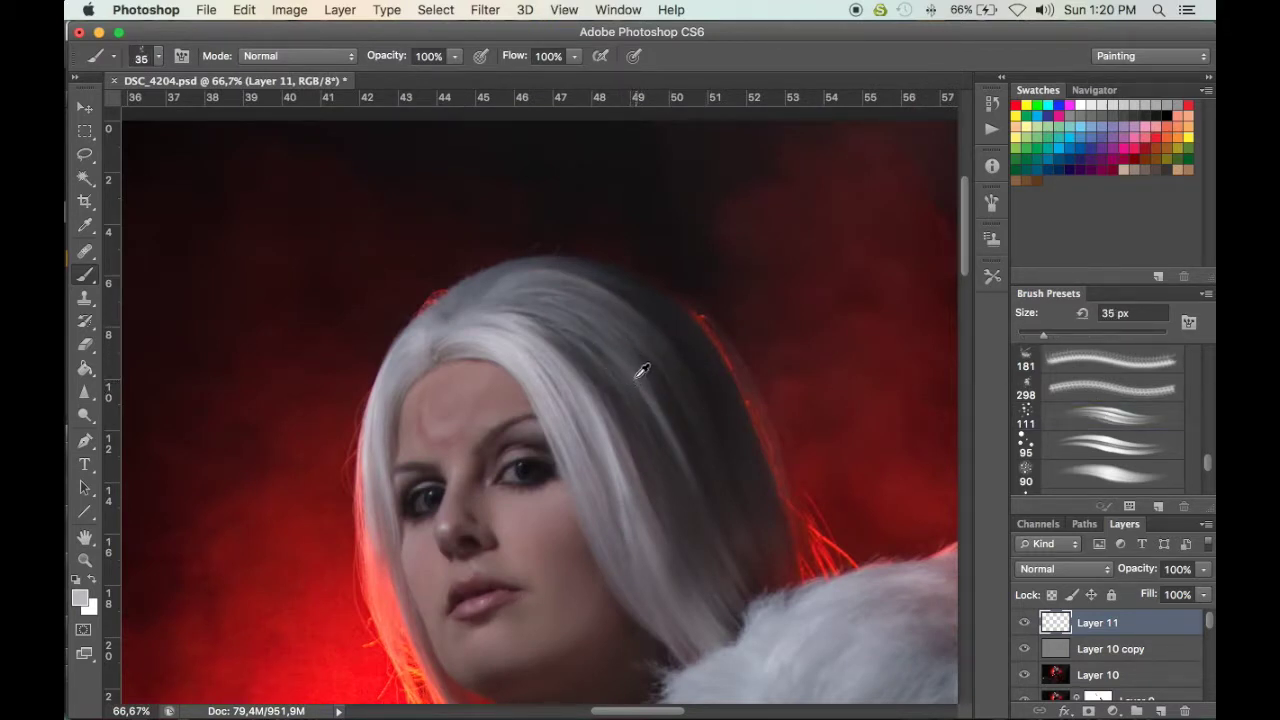
# Paint bristle strokes in sampled dark and mid greys from the crown down through the back of the hair
pyautogui.keyDown('alt'); pyautogui.click(588, 333); pyautogui.keyUp('alt')
pyautogui.scroll(-1, 727, 576)
pyautogui.keyDown('alt'); pyautogui.click(659, 343); pyautogui.keyUp('alt')
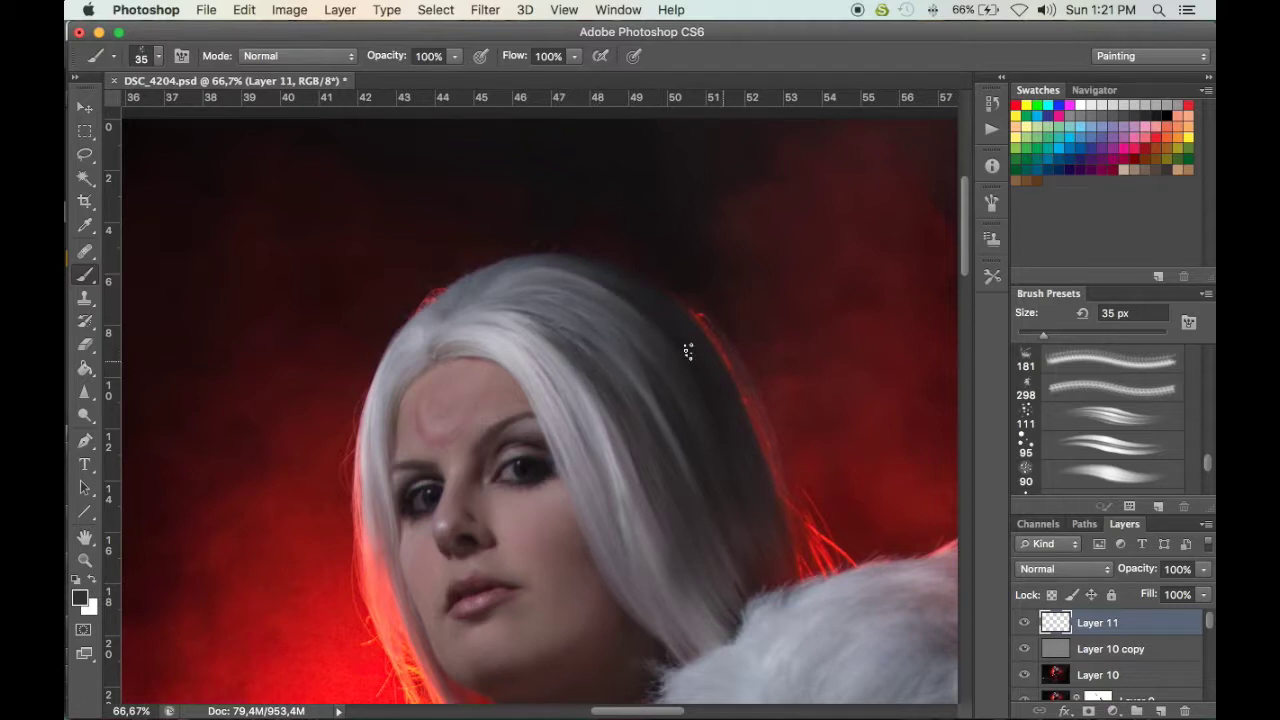
pyautogui.keyDown('alt'); pyautogui.click(567, 363); pyautogui.keyUp('alt')
pyautogui.keyDown('alt'); pyautogui.click(558, 298); pyautogui.keyUp('alt')
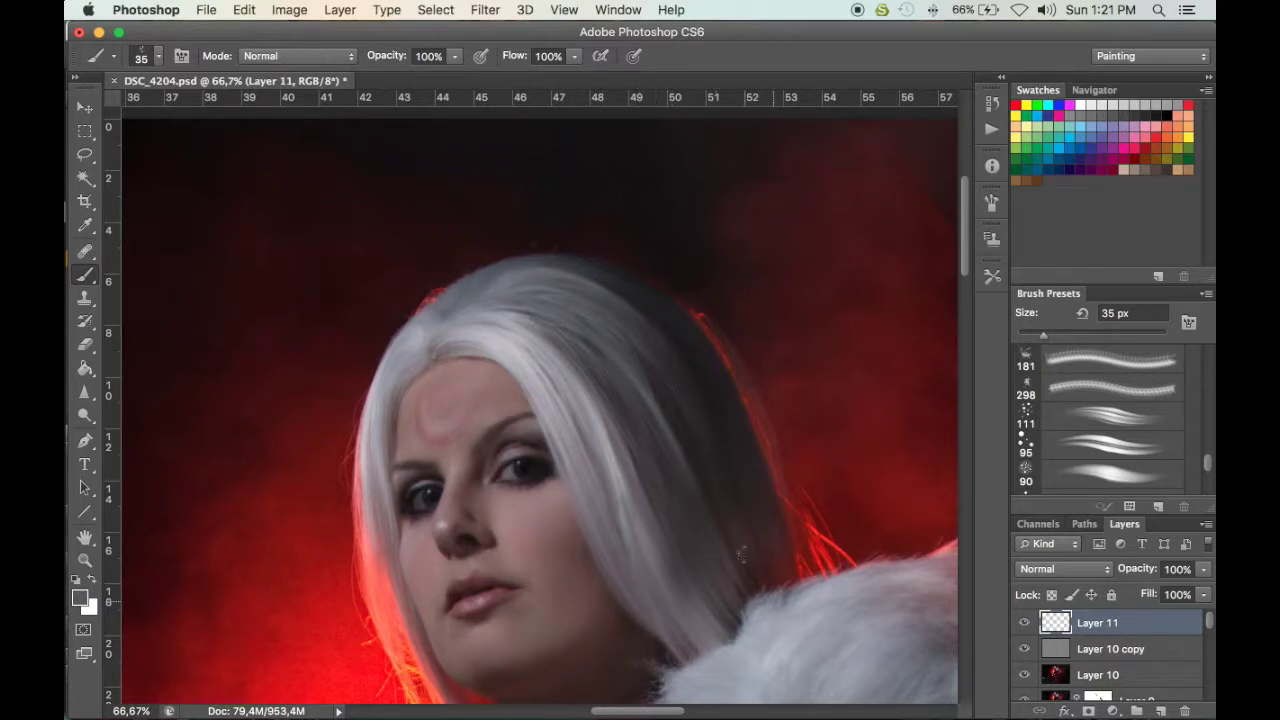
# Deepen the shaded back of the hair with strands in sampled near-black and dark grey
pyautogui.keyDown('alt'); pyautogui.click(630, 290); pyautogui.keyUp('alt')
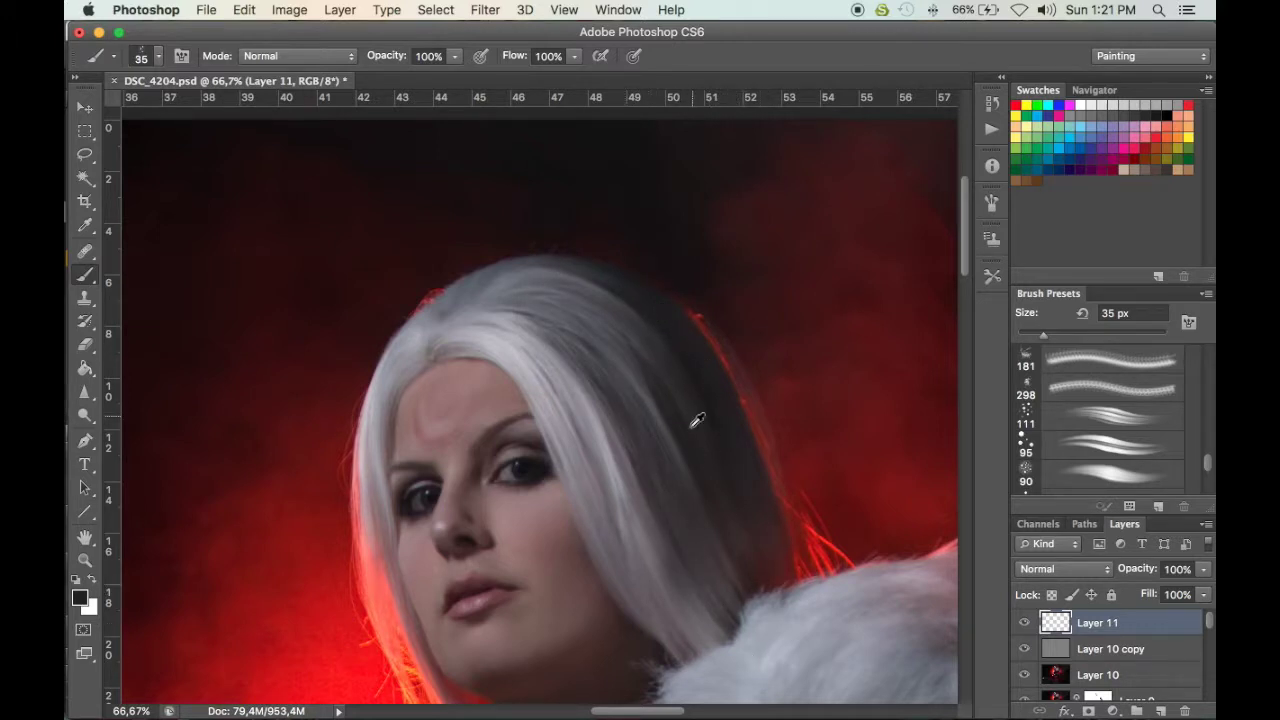
pyautogui.keyDown('alt'); pyautogui.click(651, 376); pyautogui.keyUp('alt')
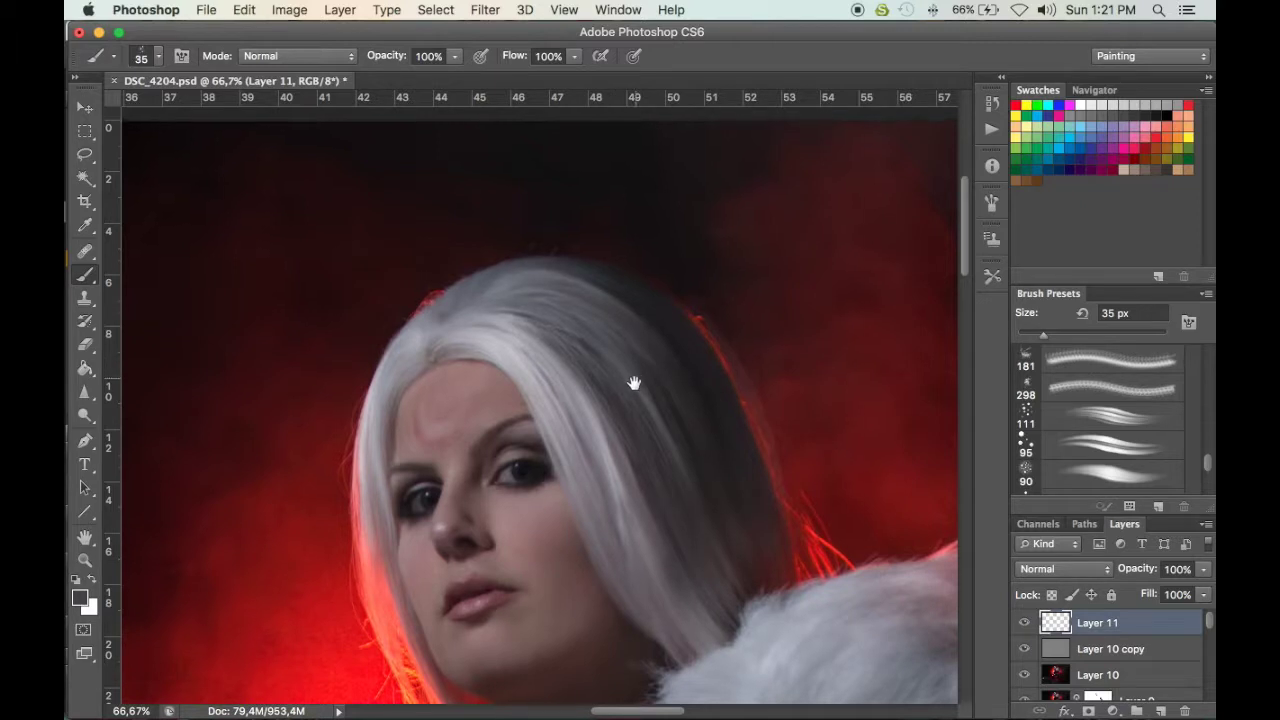
pyautogui.scroll(1, 634, 380)
pyautogui.keyDown('alt'); pyautogui.click(620, 352); pyautogui.keyUp('alt')
# Paint strands in sampled light grey through the bright front section of hair above the forehead
pyautogui.scroll(5, 650, 365)
pyautogui.scroll(-4, 500, 300)
pyautogui.hscroll(-2, 500, 300)
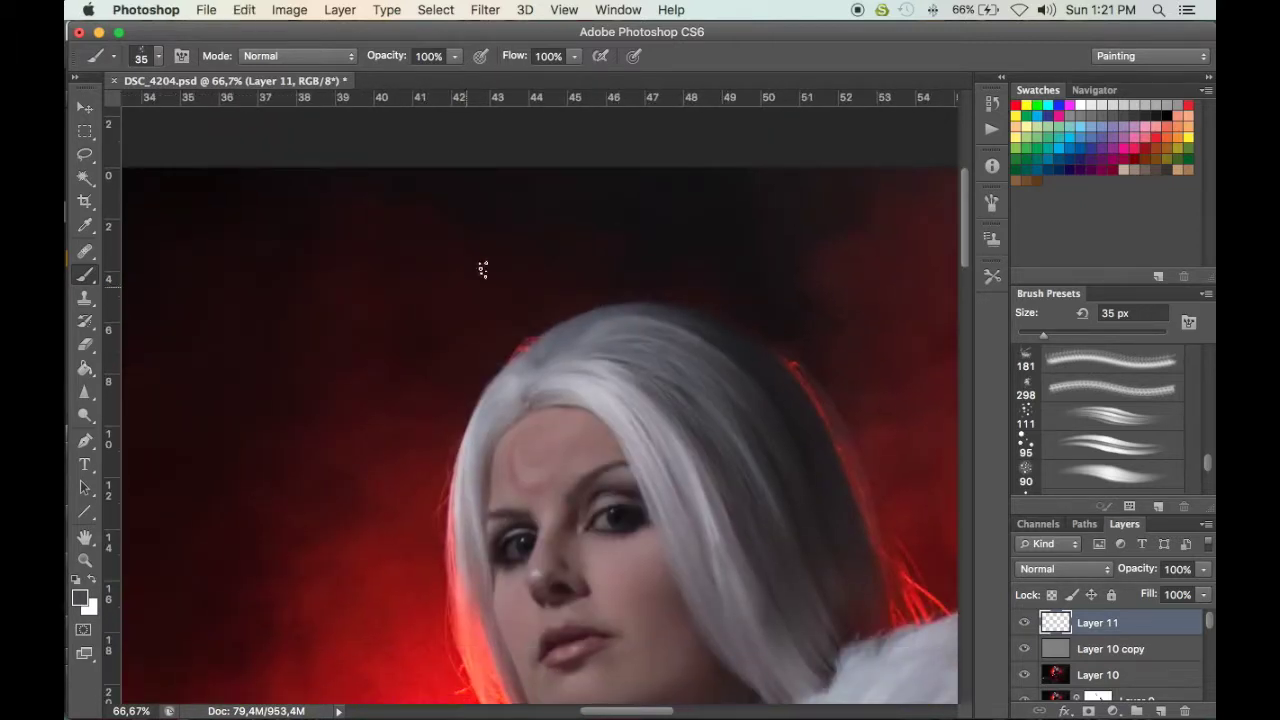
pyautogui.scroll(-1, 556, 362)
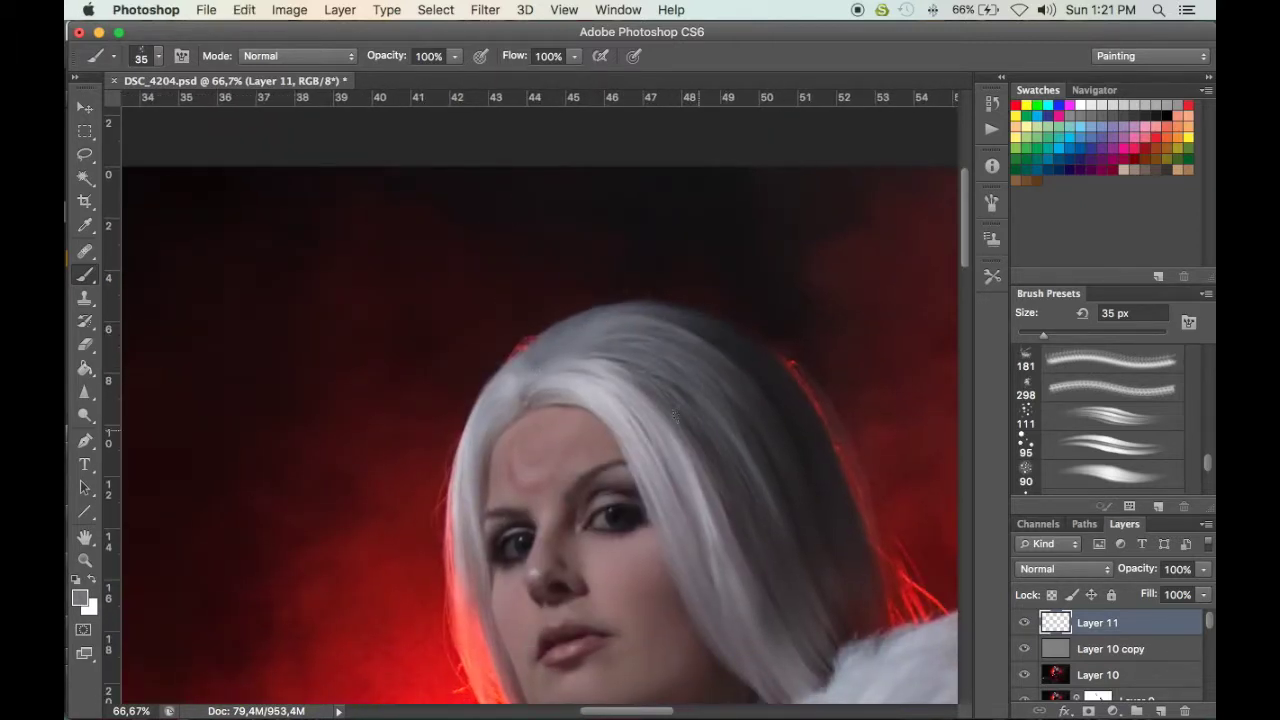
pyautogui.keyDown('alt'); pyautogui.click(562, 390); pyautogui.keyUp('alt')
pyautogui.moveTo(556, 392); pyautogui.dragTo(526, 399)
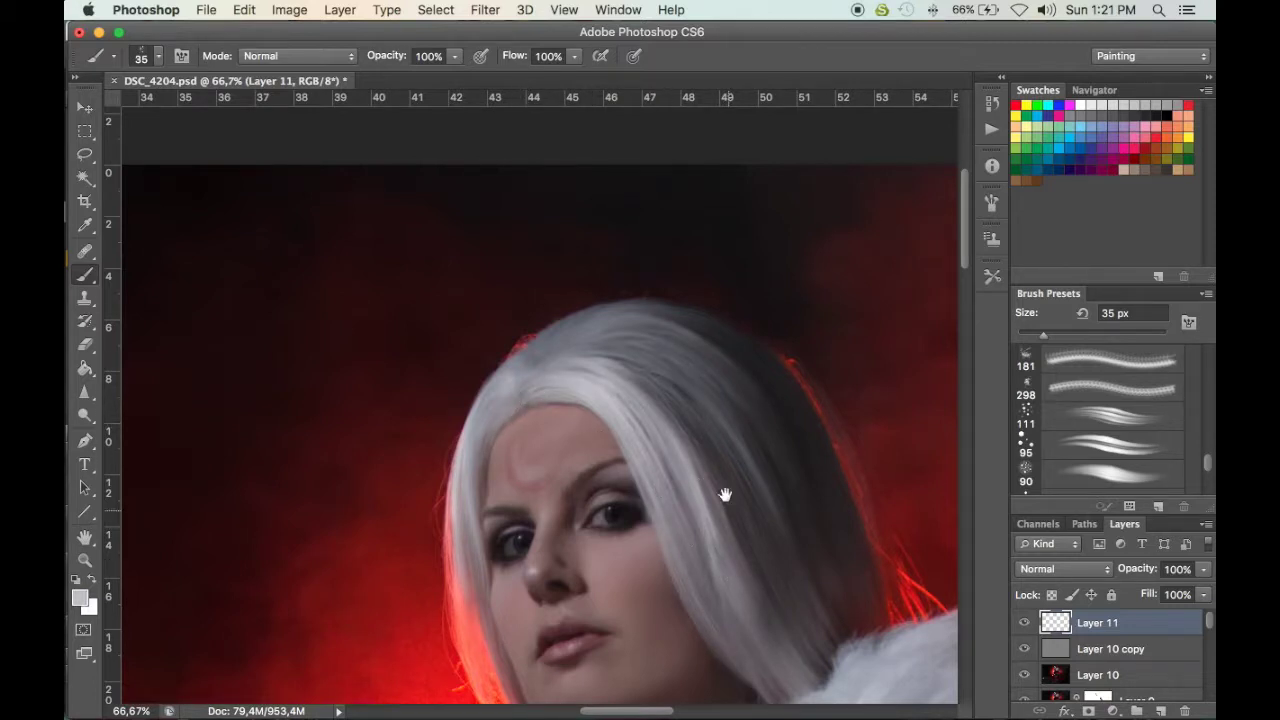
# Paint sampled grey strands through the lengths of hair above the fur collar, undoing one stroke and resampling a darker grey
pyautogui.scroll(-3, 455, 377)
pyautogui.moveTo(457, 422); pyautogui.dragTo(394, 200)
pyautogui.moveTo(800, 230); pyautogui.dragTo(411, 214)
pyautogui.moveTo(480, 640); pyautogui.dragTo(560, 680)
pyautogui.keyDown('alt'); pyautogui.click(357, 300); pyautogui.keyUp('alt')
pyautogui.keyDown('alt'); pyautogui.click(281, 239); pyautogui.keyUp('alt')
pyautogui.press('super+z')
pyautogui.keyDown('alt'); pyautogui.click(298, 258); pyautogui.keyUp('alt')
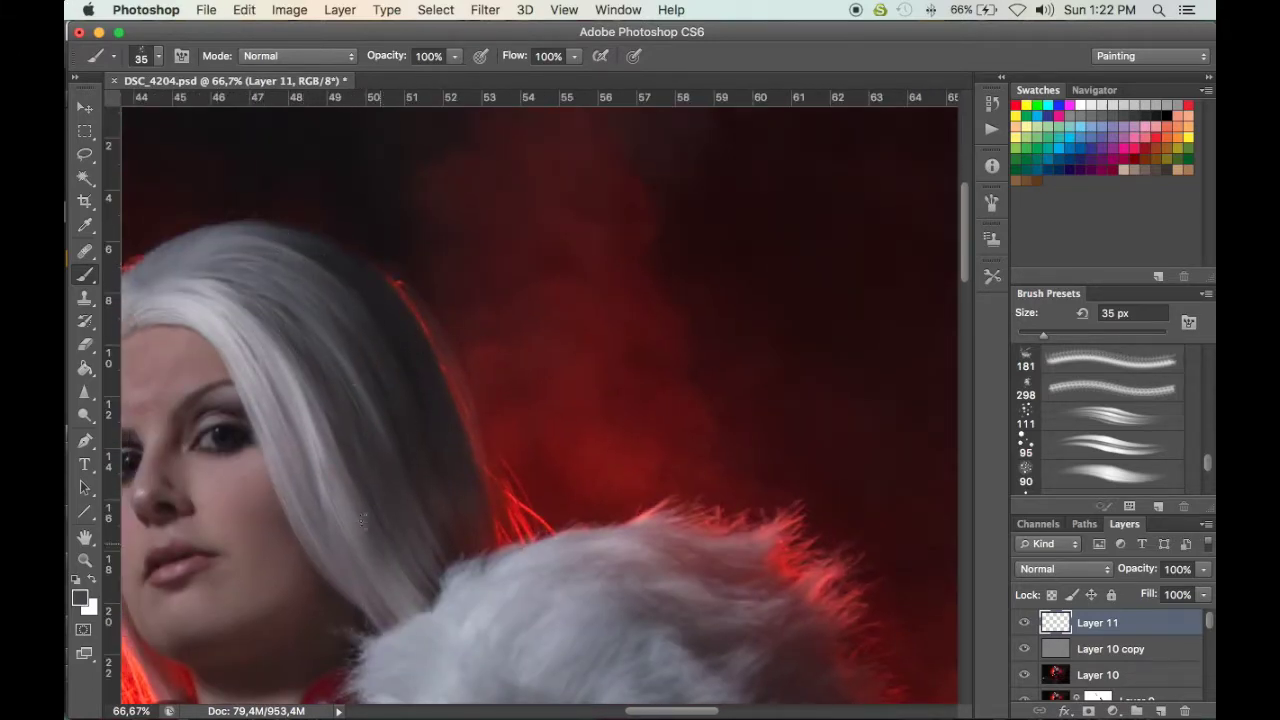
# Paint strands in sampled near-black along the shaded back edge of the crown
pyautogui.scroll(4, 396, 560)
pyautogui.hscroll(-3, 396, 560)
pyautogui.keyDown('alt'); pyautogui.click(462, 374); pyautogui.keyUp('alt')
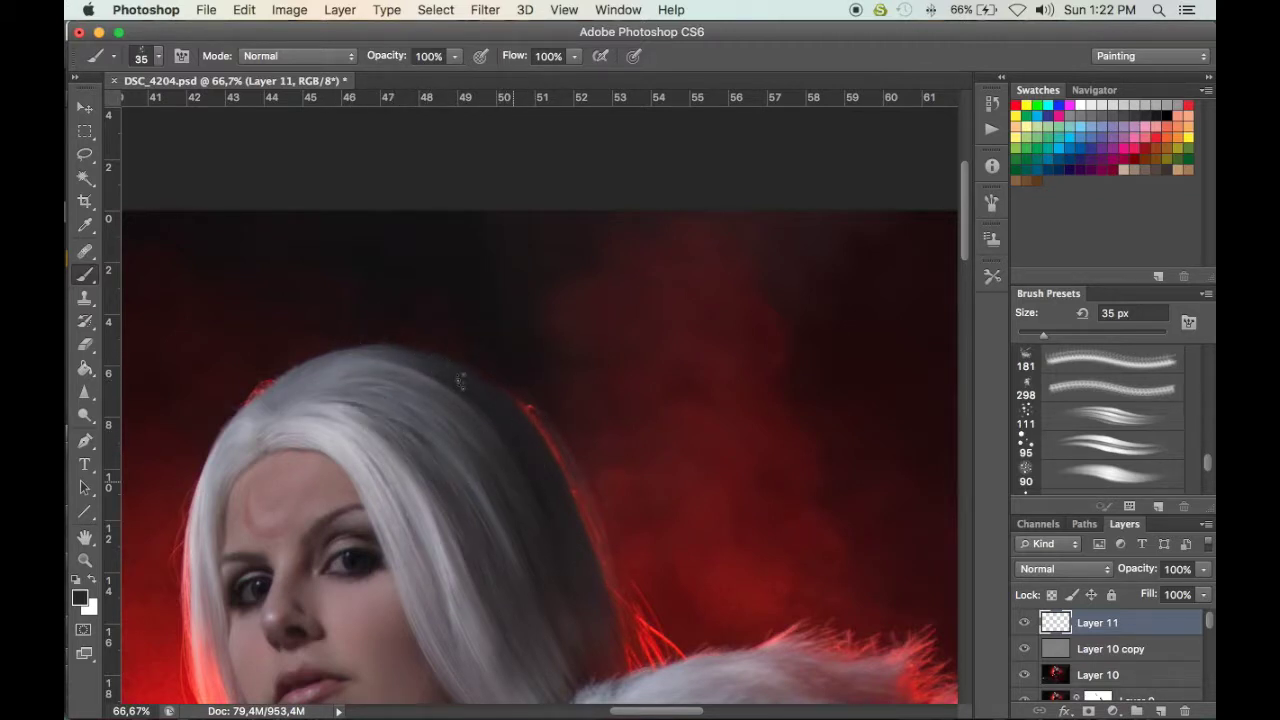
pyautogui.moveTo(505, 546); pyautogui.dragTo(488, 441)
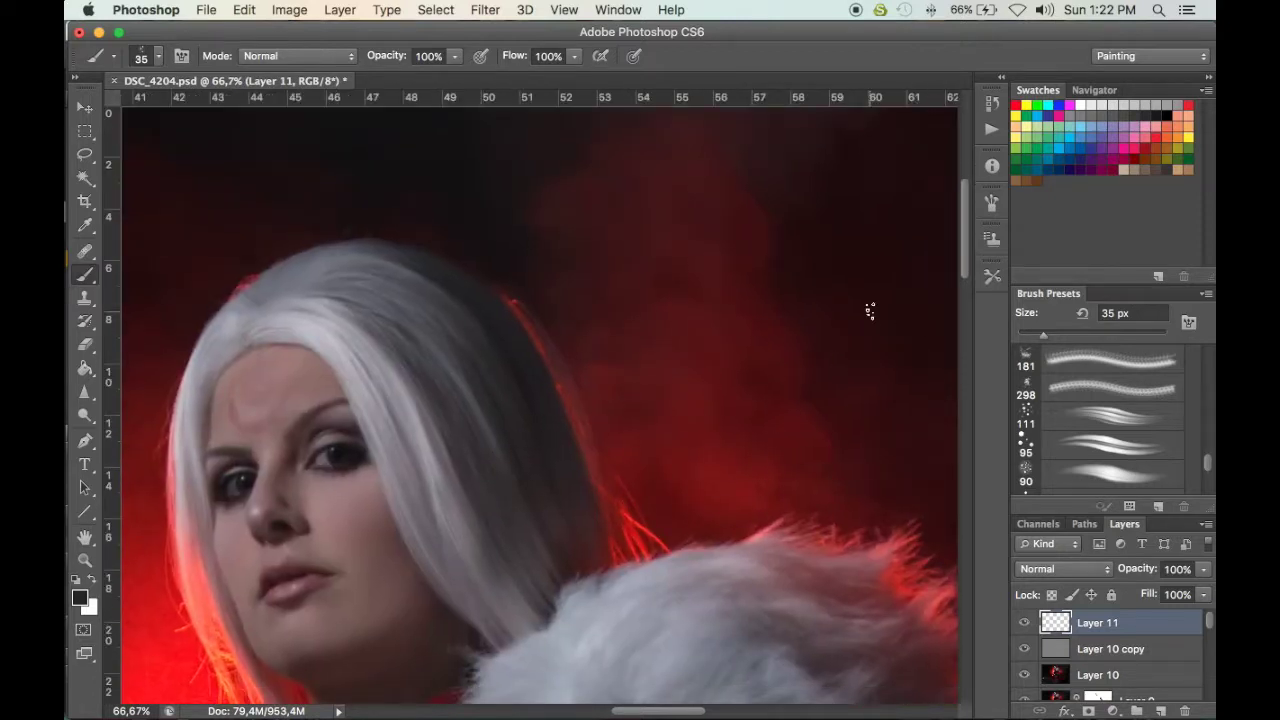
# Compare the whole composite with Layer 11 hidden and shown
pyautogui.hotkey('ctrl', '0')
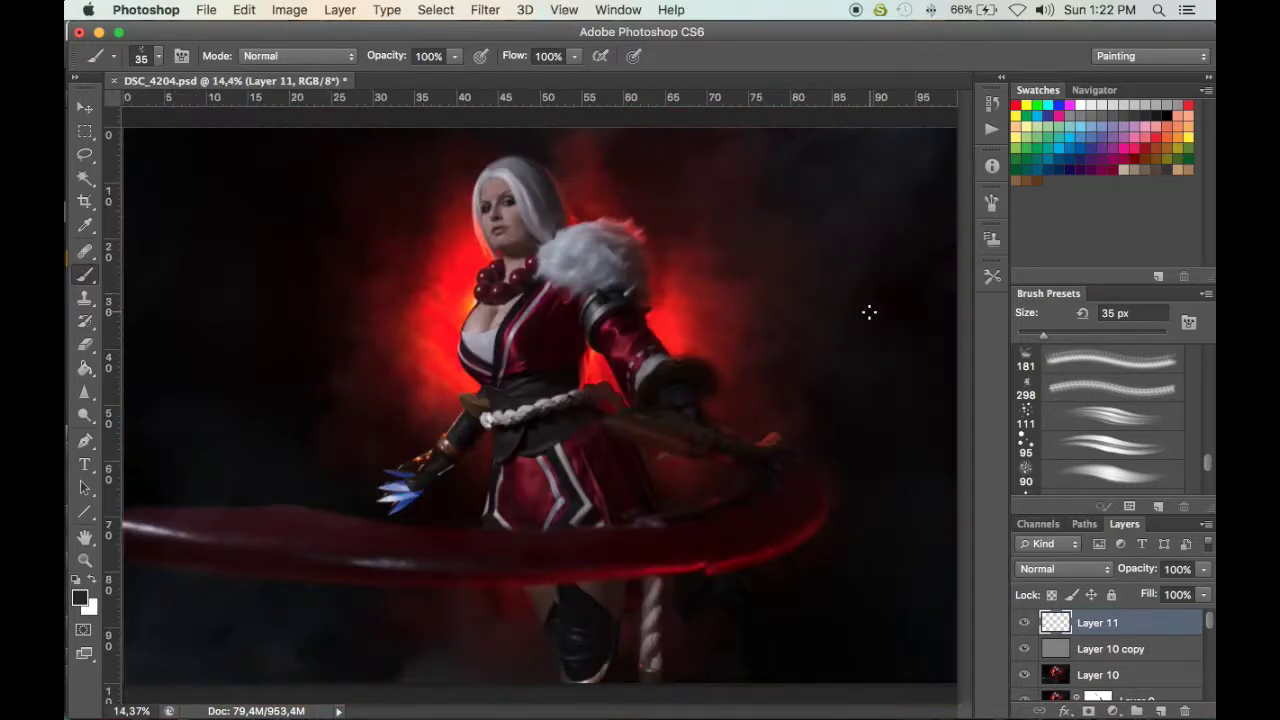
pyautogui.click(1024, 623)
pyautogui.click(1024, 623)
pyautogui.click(1024, 623)
pyautogui.click(1025, 624)
pyautogui.click(1025, 624)
pyautogui.click(1025, 624)
pyautogui.click(1025, 625)
pyautogui.click(1025, 625)
pyautogui.click(1025, 626)
pyautogui.click(1025, 627)
pyautogui.click(1025, 630)
pyautogui.click(1025, 634)
pyautogui.click(1024, 623)
pyautogui.click(1025, 625)
# Select Layer 10 and set the Clone Stamp brush to 35 px for work beside the hair
pyautogui.press('super+equal')
pyautogui.press('super+equal')
pyautogui.press('super+equal')
pyautogui.press('super+equal')
pyautogui.press('super+equal')
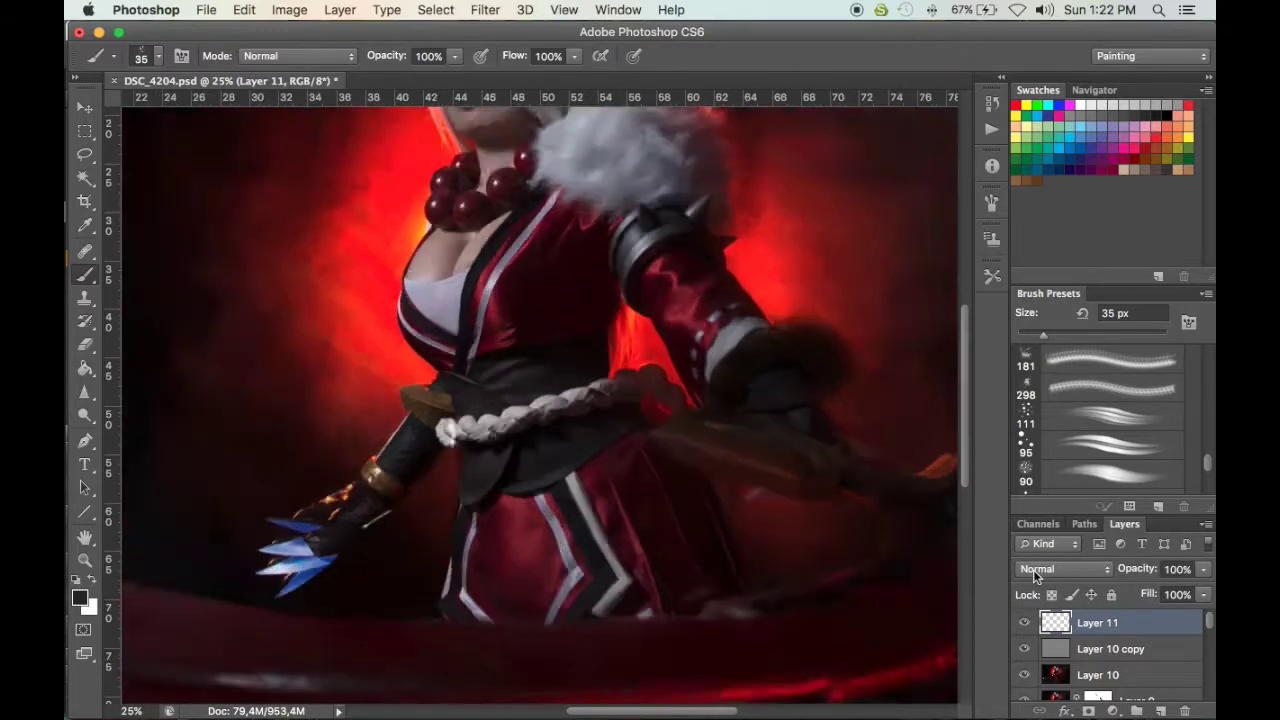
pyautogui.moveTo(594, 228); pyautogui.dragTo(623, 480)
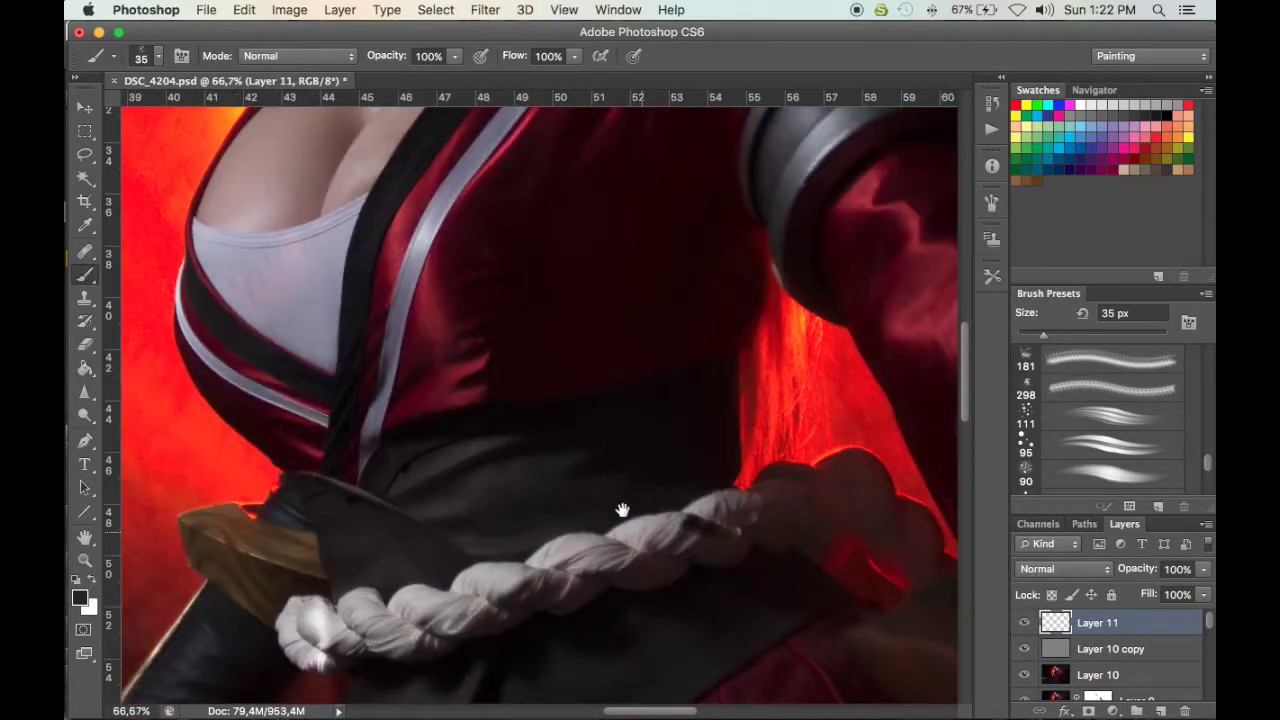
pyautogui.moveTo(594, 277); pyautogui.dragTo(690, 570)
pyautogui.moveTo(544, 246); pyautogui.dragTo(651, 400)
pyautogui.click(1068, 675)
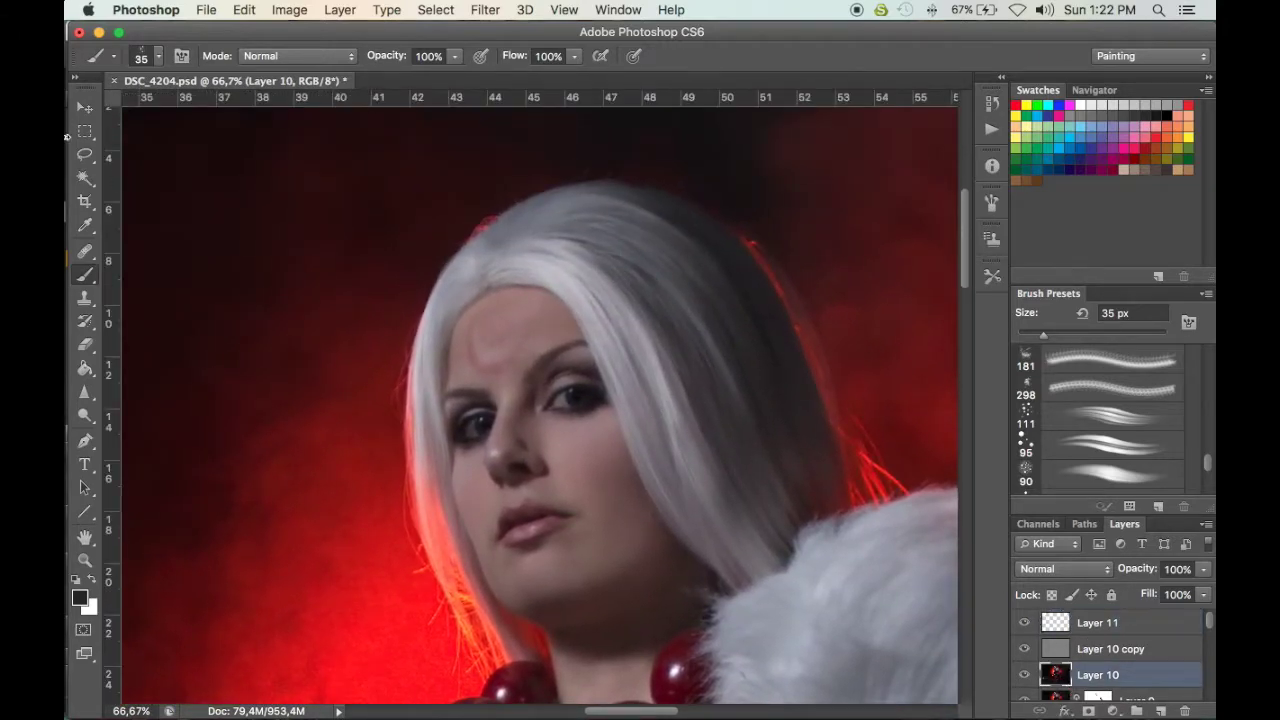
pyautogui.click(86, 299)
pyautogui.press('super+equal')
pyautogui.press('super+equal')
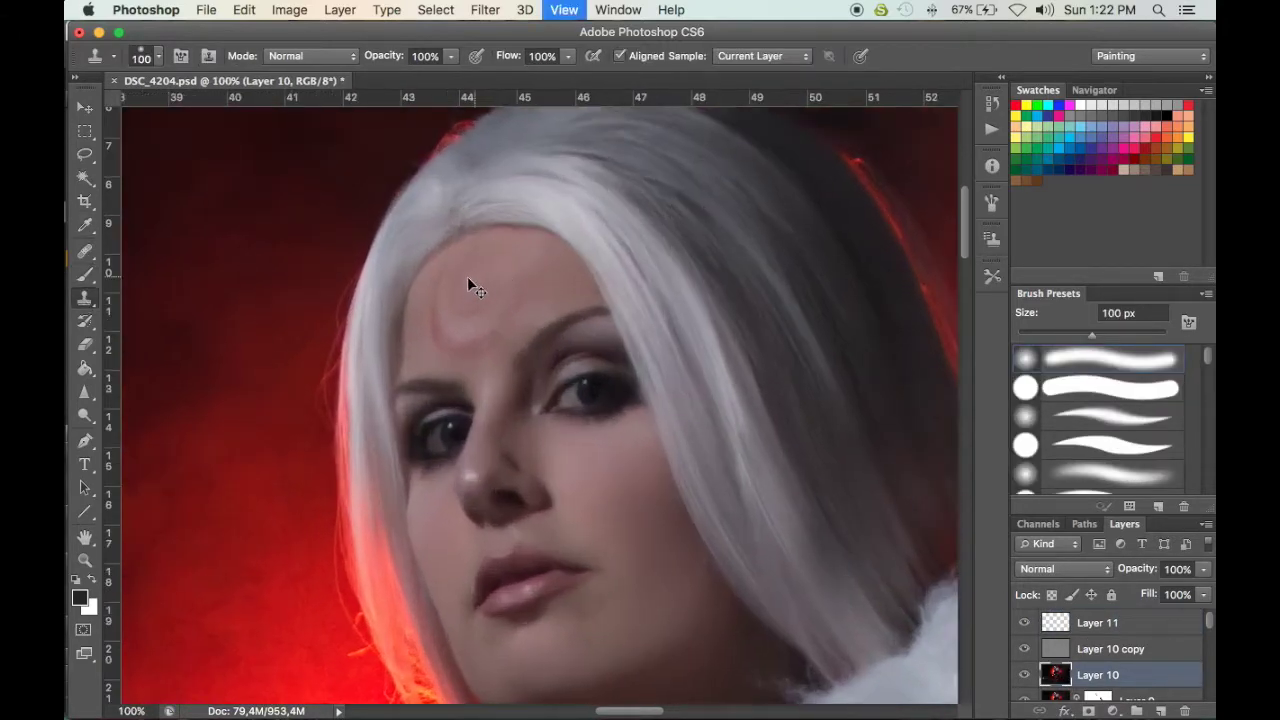
pyautogui.moveTo(327, 430)
pyautogui.mouseDown()
pyautogui.moveTo(549, 400)
pyautogui.moveTo(707, 430)
pyautogui.mouseUp()
pyautogui.click(476, 226)
pyautogui.press('[')
pyautogui.press('[')
pyautogui.press('[')
pyautogui.press('[')
pyautogui.press('[')
pyautogui.press('[')
pyautogui.press('[')
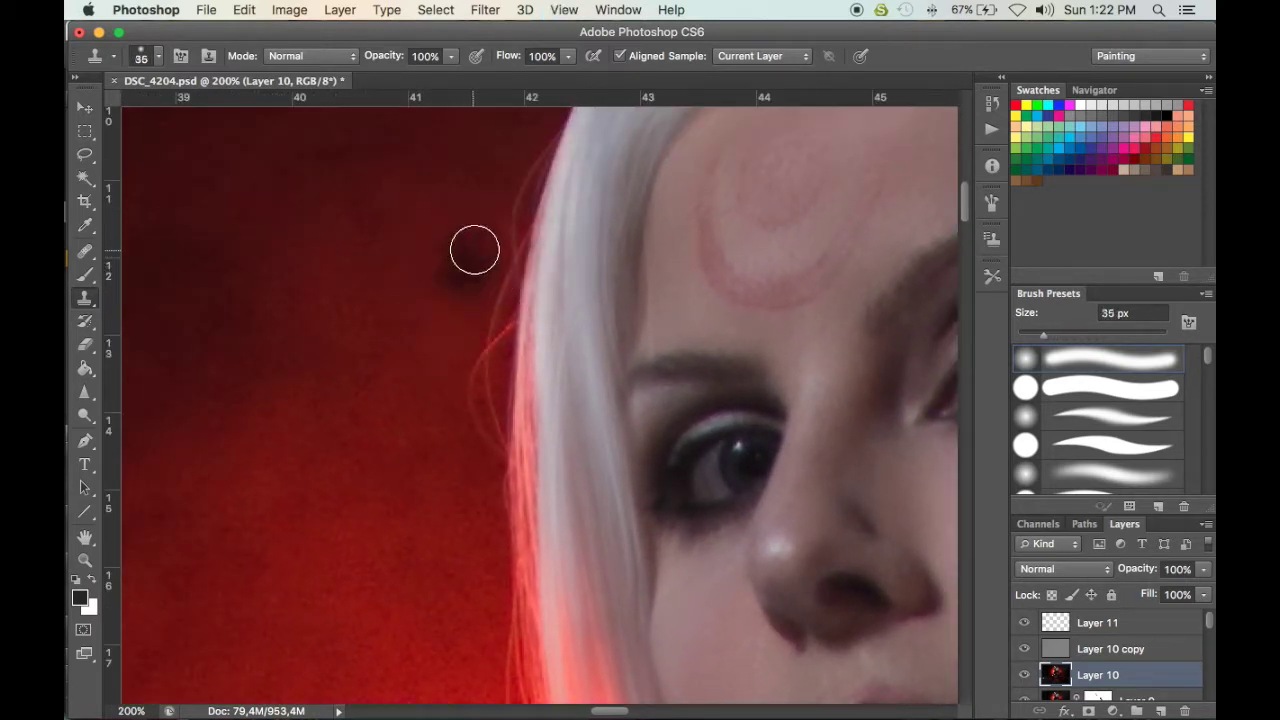
# Undo the dark clone smudge, try cloning red background over the flyaway strands beside the face, and undo that too
pyautogui.press('super+alt+z')
pyautogui.keyDown('alt'); pyautogui.click(463, 332); pyautogui.keyUp('alt')
pyautogui.keyDown('alt'); pyautogui.click(449, 426); pyautogui.keyUp('alt')
pyautogui.click(485, 359)
pyautogui.press('super+alt+z')
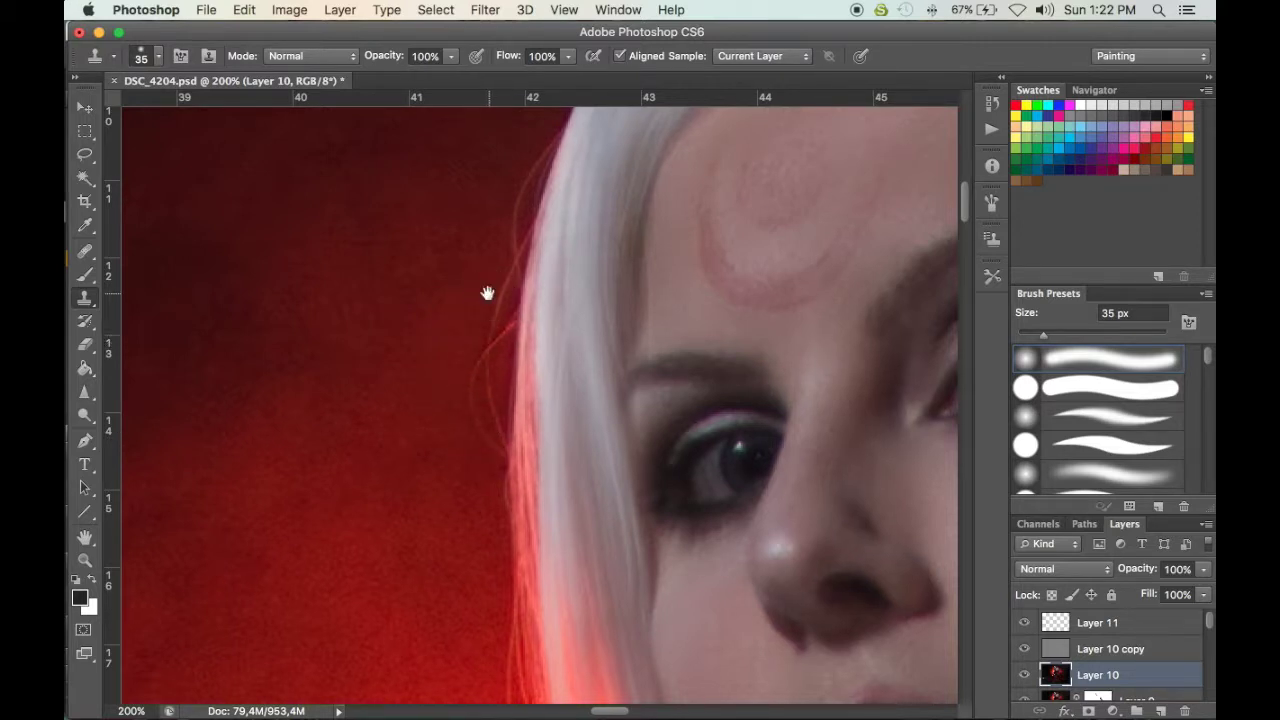
# With Layer 10 copy hidden, clone red background along the hair's outer edge on Layer 10, and show Layer 10 copy again
pyautogui.click(1024, 649)
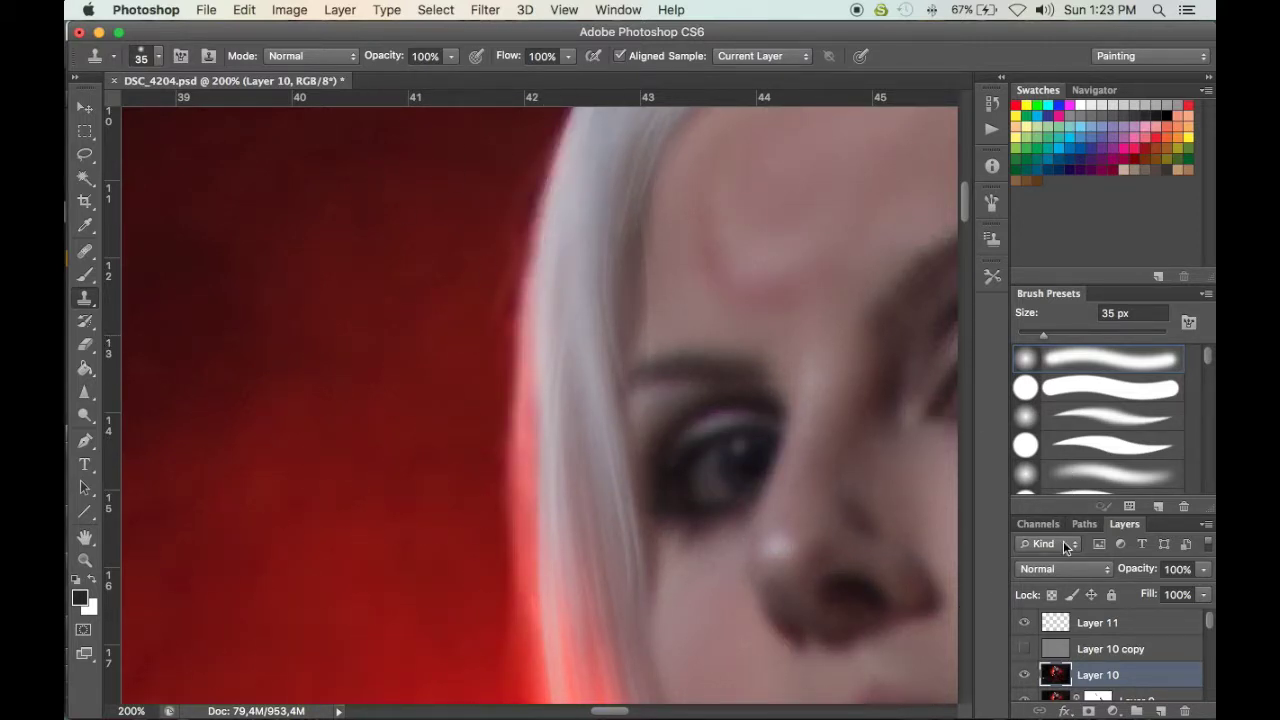
pyautogui.moveTo(380, 292); pyautogui.dragTo(391, 398)
pyautogui.keyDown('alt'); pyautogui.click(452, 361); pyautogui.keyUp('alt')
pyautogui.moveTo(496, 372); pyautogui.dragTo(539, 250)
pyautogui.keyDown('alt'); pyautogui.click(537, 233); pyautogui.keyUp('alt')
pyautogui.click(1024, 649)
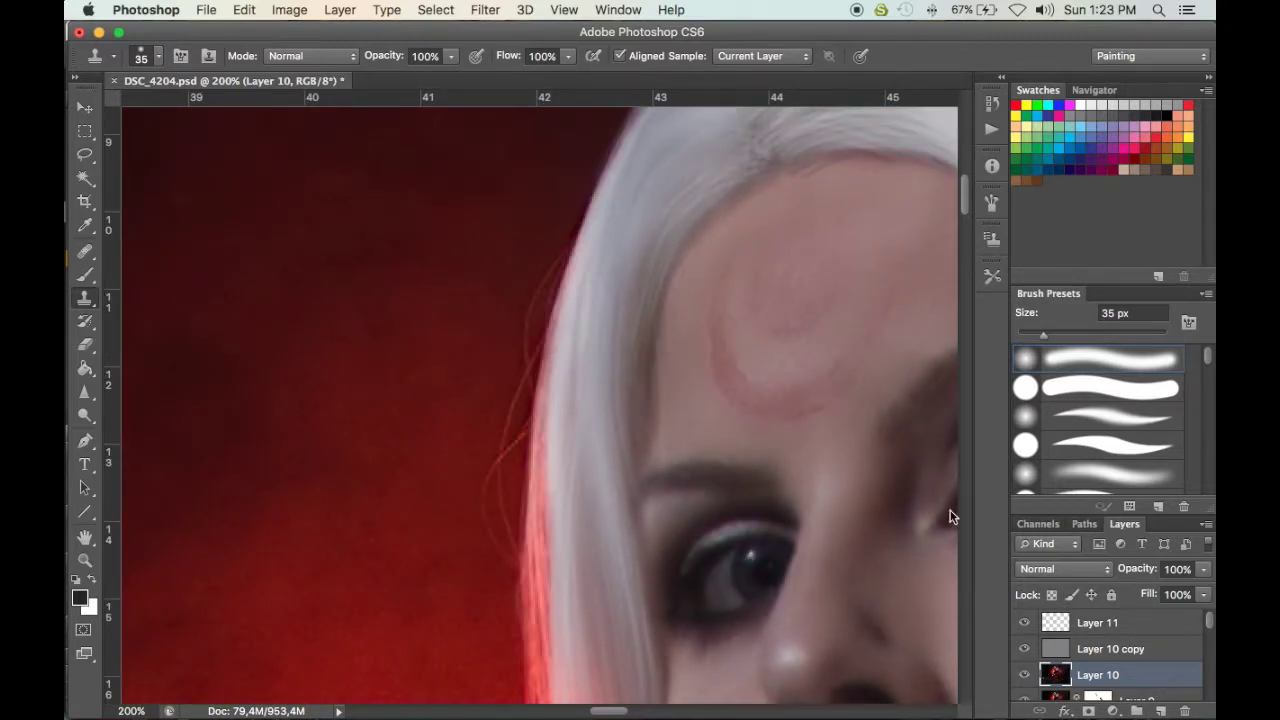
# Clone dark red background from beside the dark hair over the glowing flyaways along its outer rim on Layer 10
pyautogui.scroll(-3, 360, 279)
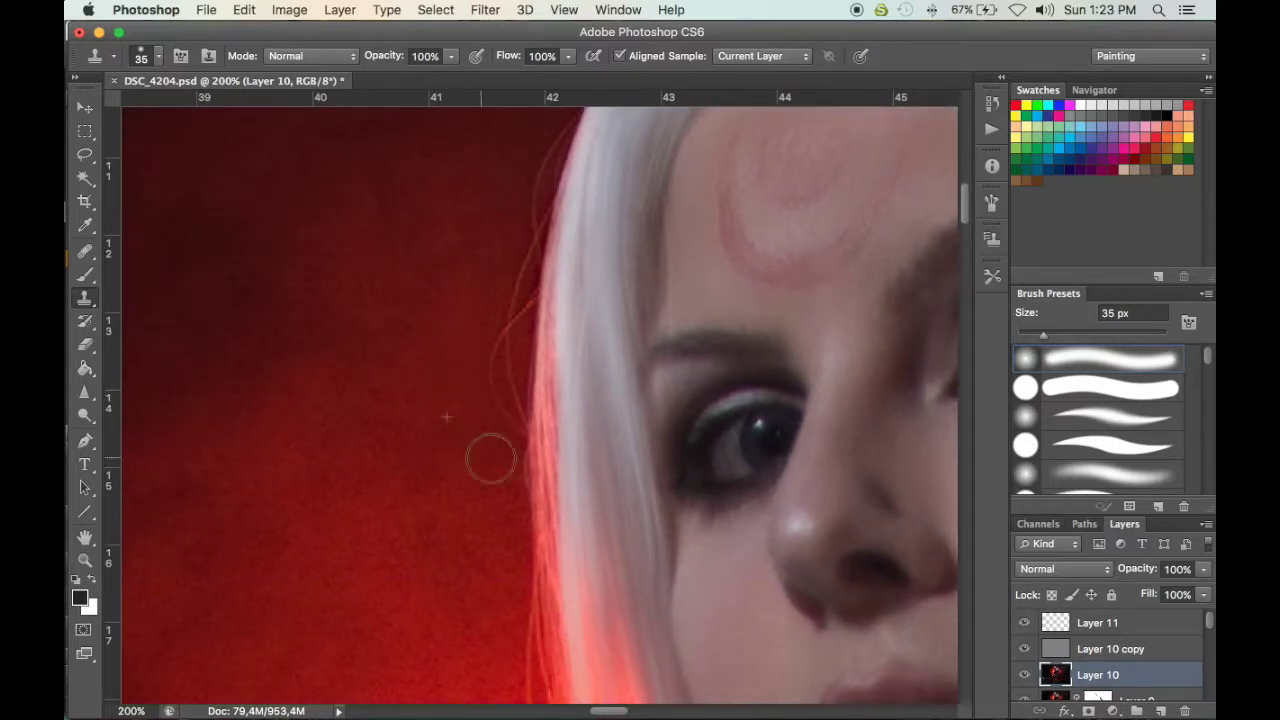
pyautogui.scroll(-8, 460, 309)
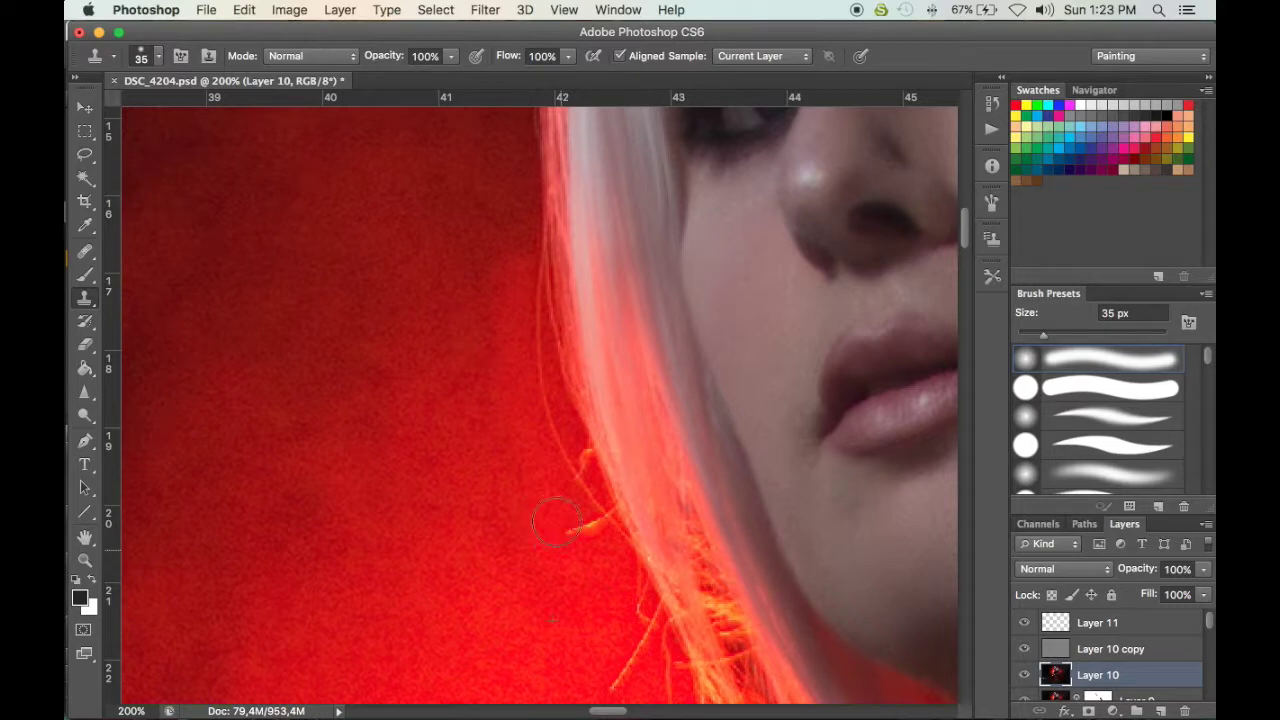
pyautogui.hscroll(10, 766, 334)
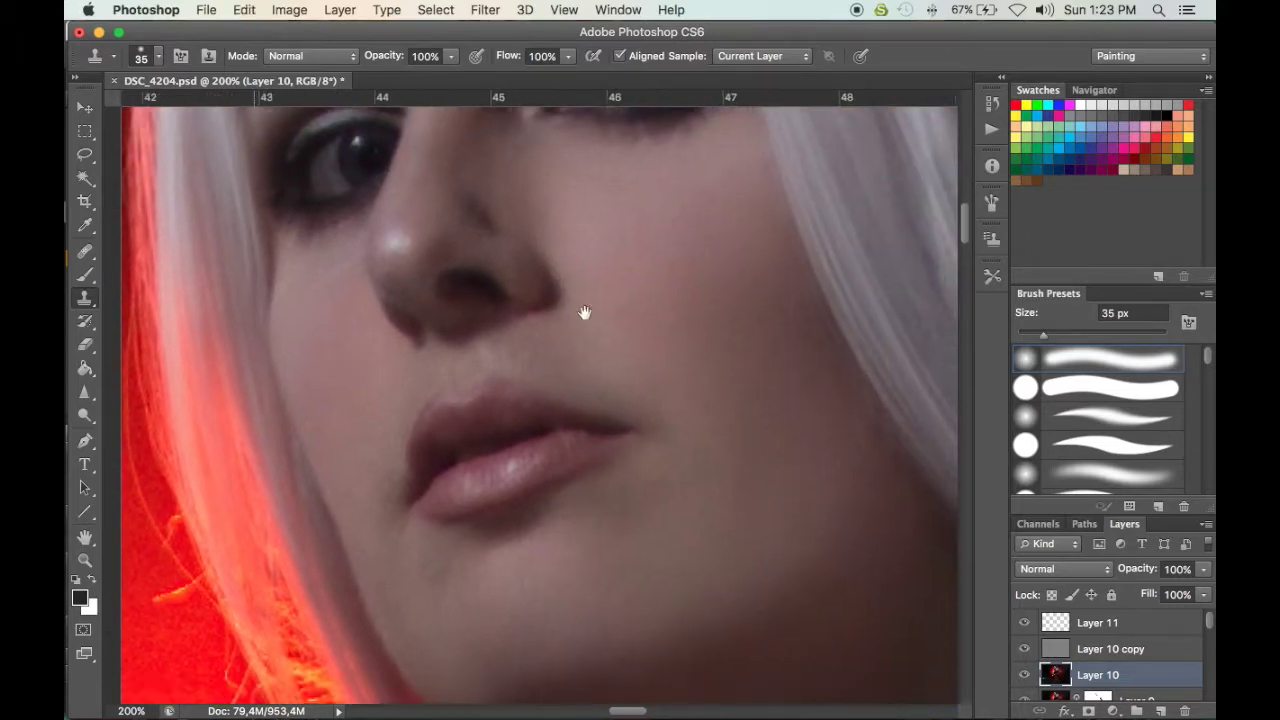
pyautogui.scroll(10, 465, 440)
pyautogui.hscroll(5, 465, 440)
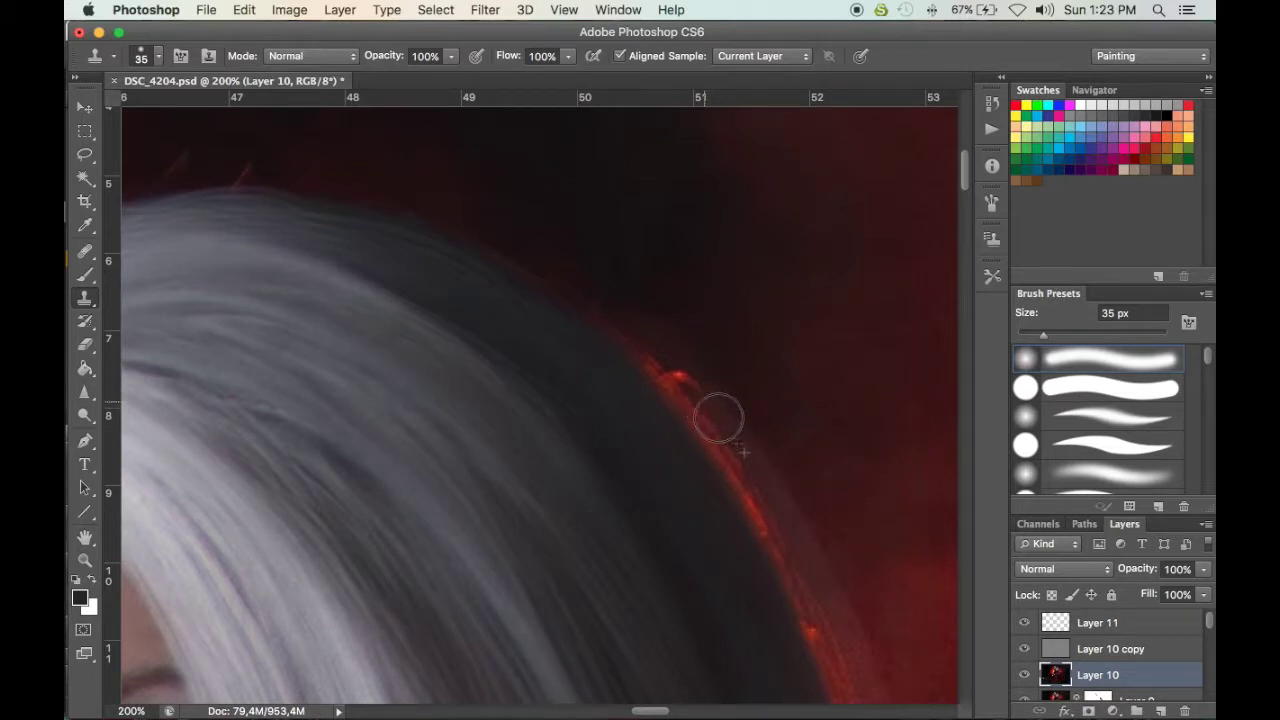
pyautogui.keyDown('alt'); pyautogui.click(659, 340); pyautogui.keyUp('alt')
pyautogui.moveTo(678, 370)
pyautogui.mouseDown()
pyautogui.moveTo(730, 434)
pyautogui.moveTo(727, 410)
pyautogui.mouseUp()
pyautogui.hscroll(1, 779, 400)
pyautogui.keyDown('alt'); pyautogui.click(754, 398); pyautogui.keyUp('alt')
pyautogui.moveTo(772, 400); pyautogui.dragTo(663, 214)
pyautogui.moveTo(860, 570); pyautogui.dragTo(731, 315)
pyautogui.scroll(8, 731, 315)
pyautogui.hscroll(-2, 794, 480)
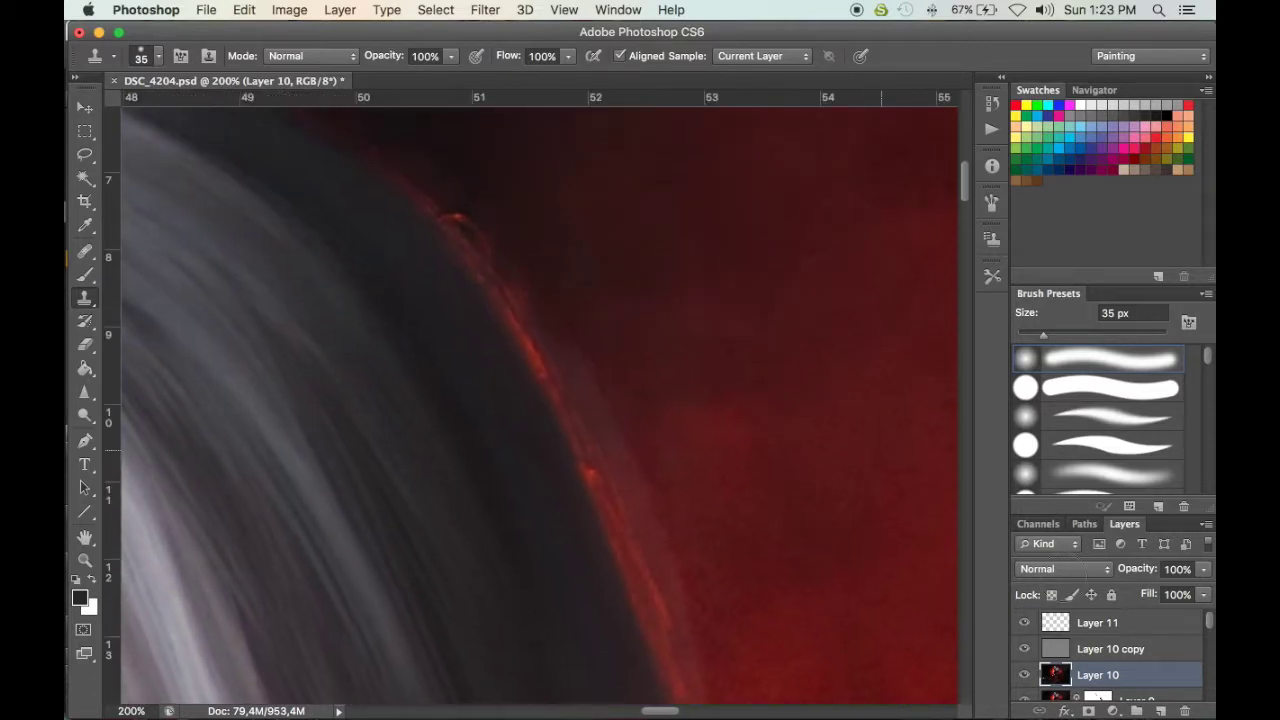
# Select Layer 10 copy and clone away the sharp strand texture on the upper part of the dark hair's glowing rim
pyautogui.click(1055, 650)
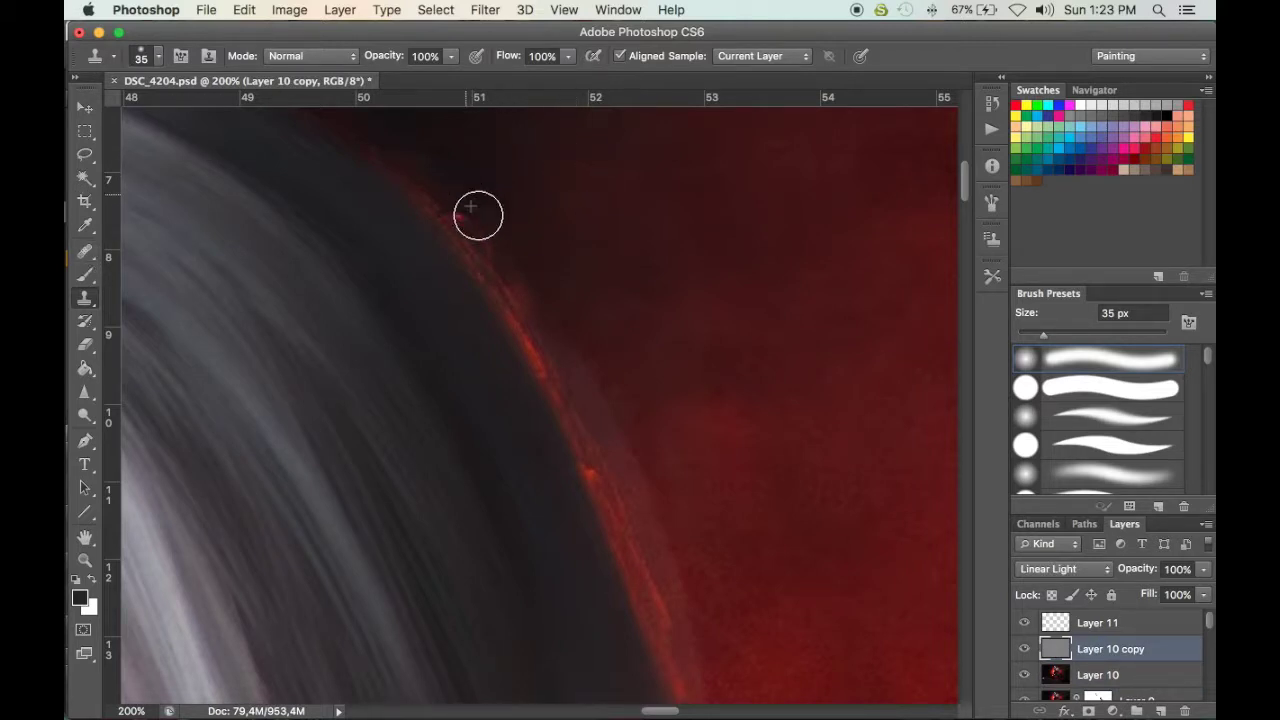
pyautogui.keyDown('alt'); pyautogui.click(434, 197); pyautogui.keyUp('alt')
pyautogui.click(447, 204)
pyautogui.click(489, 237)
pyautogui.moveTo(300, 250); pyautogui.dragTo(548, 410)
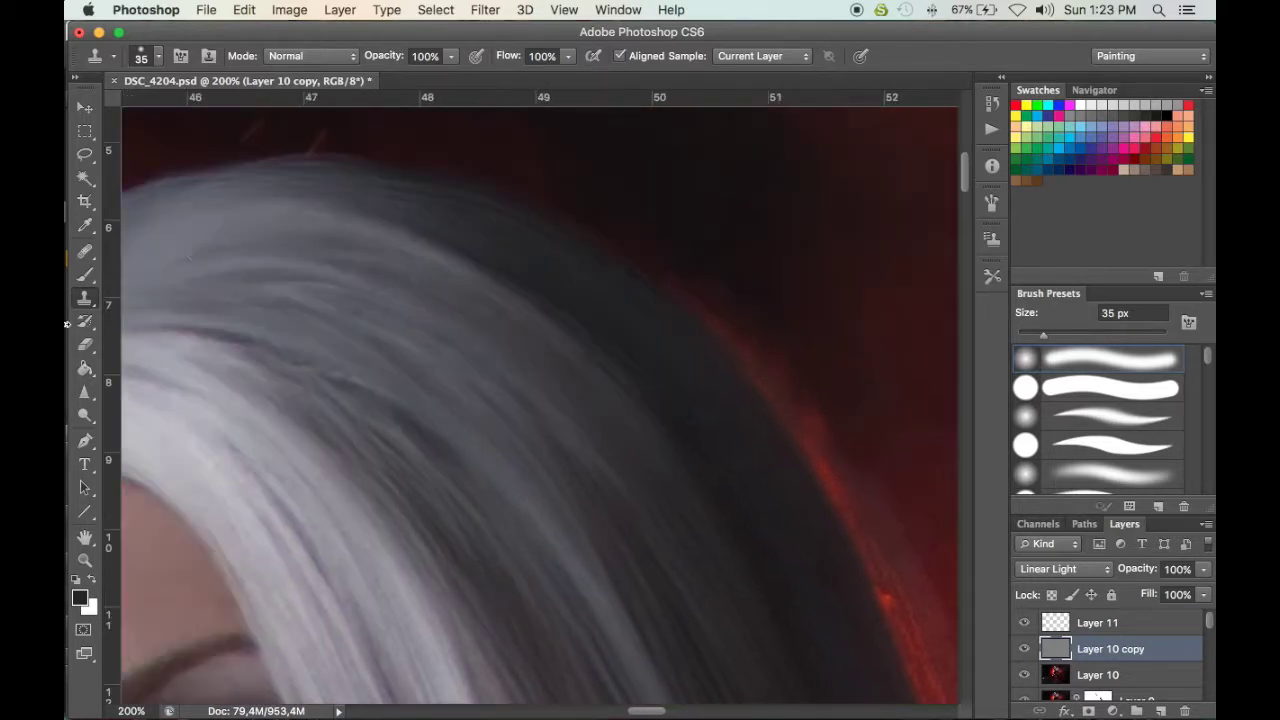
# Reduce the Clone Stamp brush to 7 px and remove the thin flyaway strands beside the face on Layer 10 copy
pyautogui.moveTo(228, 277); pyautogui.dragTo(478, 397)
pyautogui.moveTo(314, 394); pyautogui.dragTo(561, 308)
pyautogui.scroll(-6, 428, 293)
pyautogui.hscroll(-3, 428, 293)
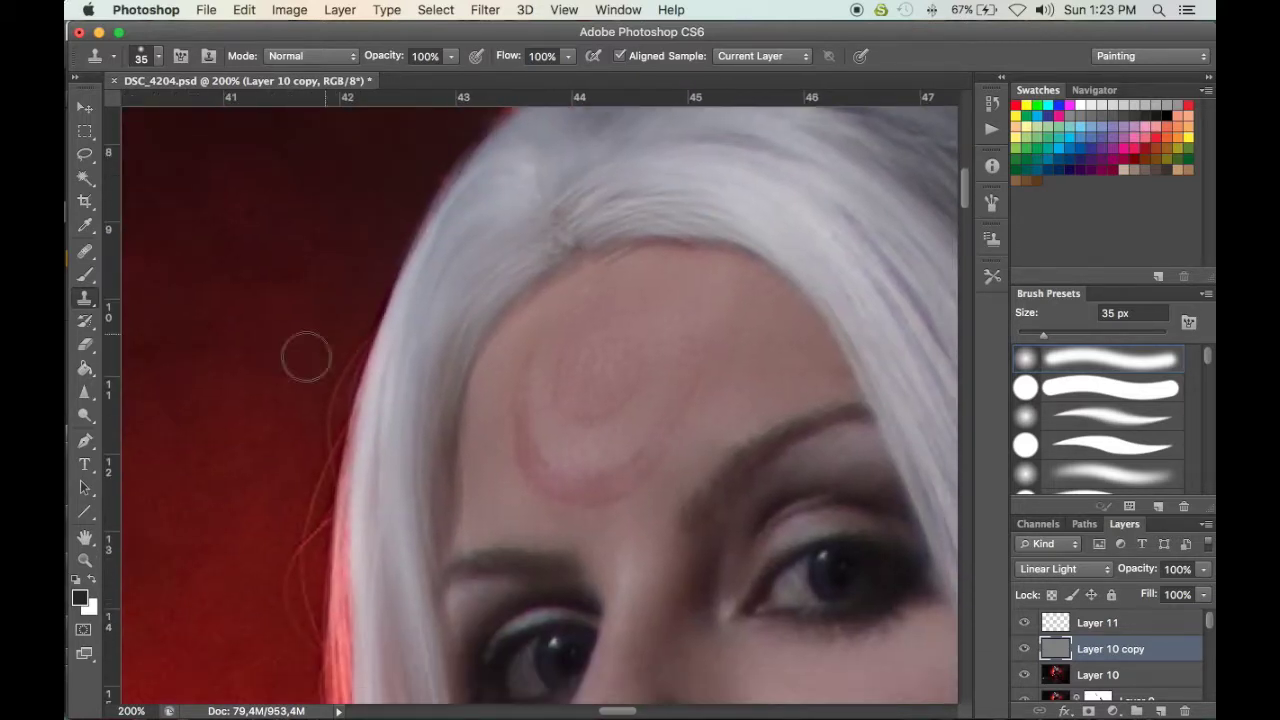
pyautogui.press('[')
pyautogui.press('[')
pyautogui.press('[')
pyautogui.press('[')
pyautogui.press('[')
pyautogui.press('[')
pyautogui.press('[')
pyautogui.press('[')
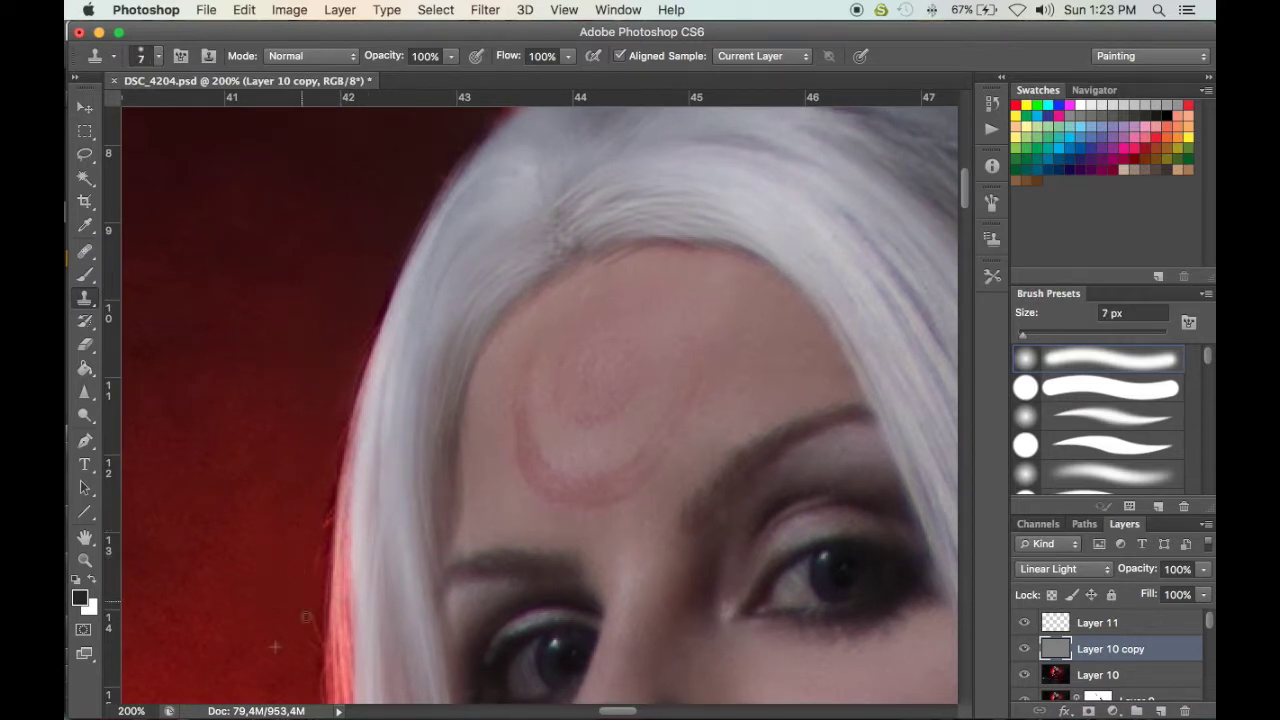
# Select Layer 10, set the brush to 20 px and clone dark background over the red patch at the crown's edge
pyautogui.scroll(4, 320, 470)
pyautogui.hscroll(2, 320, 470)
pyautogui.hotkey('alt', '[')
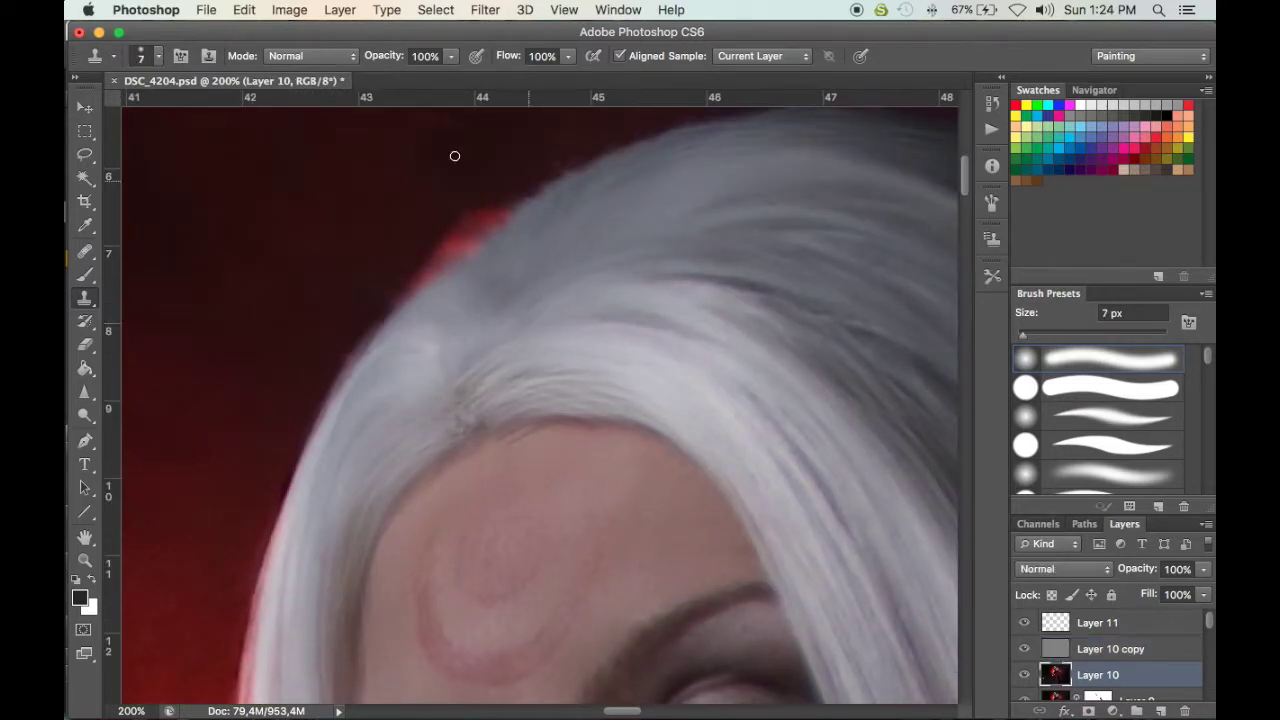
pyautogui.press(']')
pyautogui.press(']')
pyautogui.press(']')
pyautogui.keyDown('alt'); pyautogui.click(402, 194); pyautogui.keyUp('alt')
pyautogui.moveTo(460, 209); pyautogui.dragTo(423, 250)
pyautogui.moveTo(392, 287)
pyautogui.mouseDown()
pyautogui.moveTo(500, 209)
pyautogui.moveTo(430, 260)
pyautogui.mouseUp()
# Clone red background at 70% opacity along the white hair's outer edge beside the eye on Layer 10
pyautogui.moveTo(281, 406)
pyautogui.mouseDown()
pyautogui.moveTo(243, 591)
pyautogui.moveTo(466, 186)
pyautogui.mouseUp()
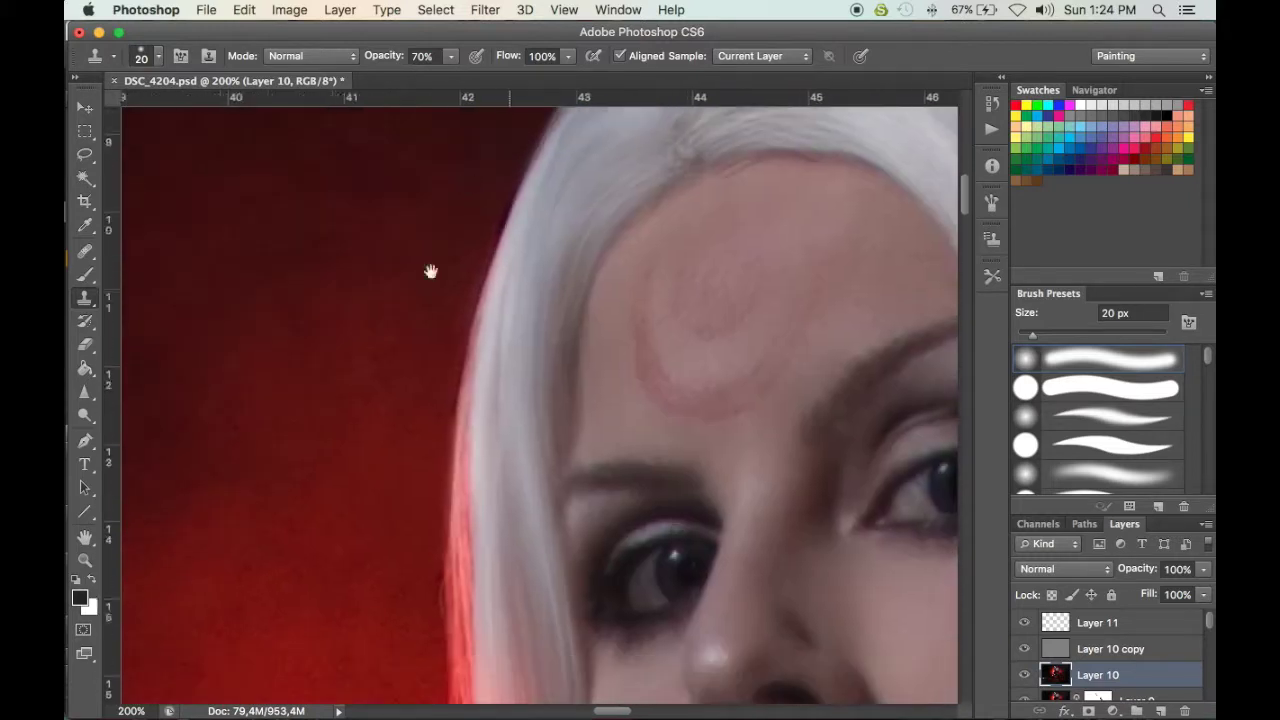
pyautogui.moveTo(363, 420); pyautogui.dragTo(449, 340)
pyautogui.keyDown('alt'); pyautogui.click(460, 398); pyautogui.keyUp('alt')
pyautogui.moveTo(472, 386); pyautogui.dragTo(467, 486)
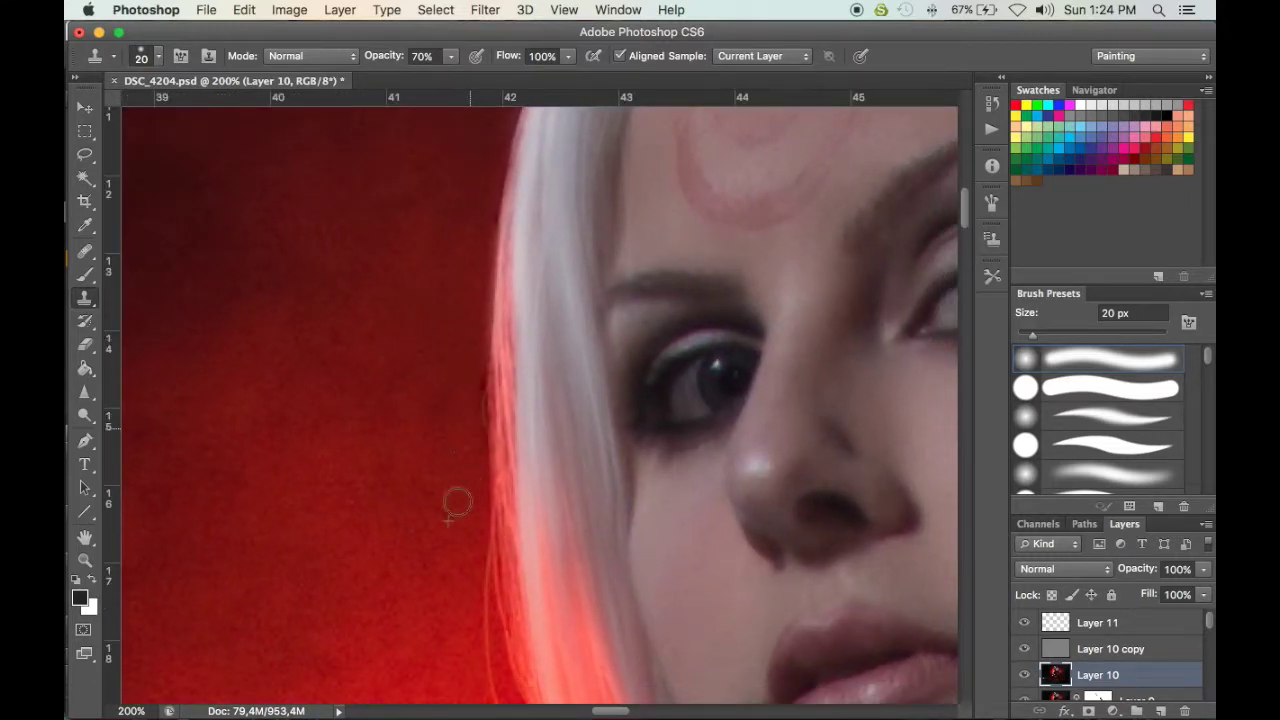
# Lower the Clone Stamp opacity to 50% and soften the glowing red rim along the dark hair's outer edge on Layer 10
pyautogui.moveTo(523, 294); pyautogui.dragTo(260, 300)
pyautogui.moveTo(491, 369); pyautogui.dragTo(240, 623)
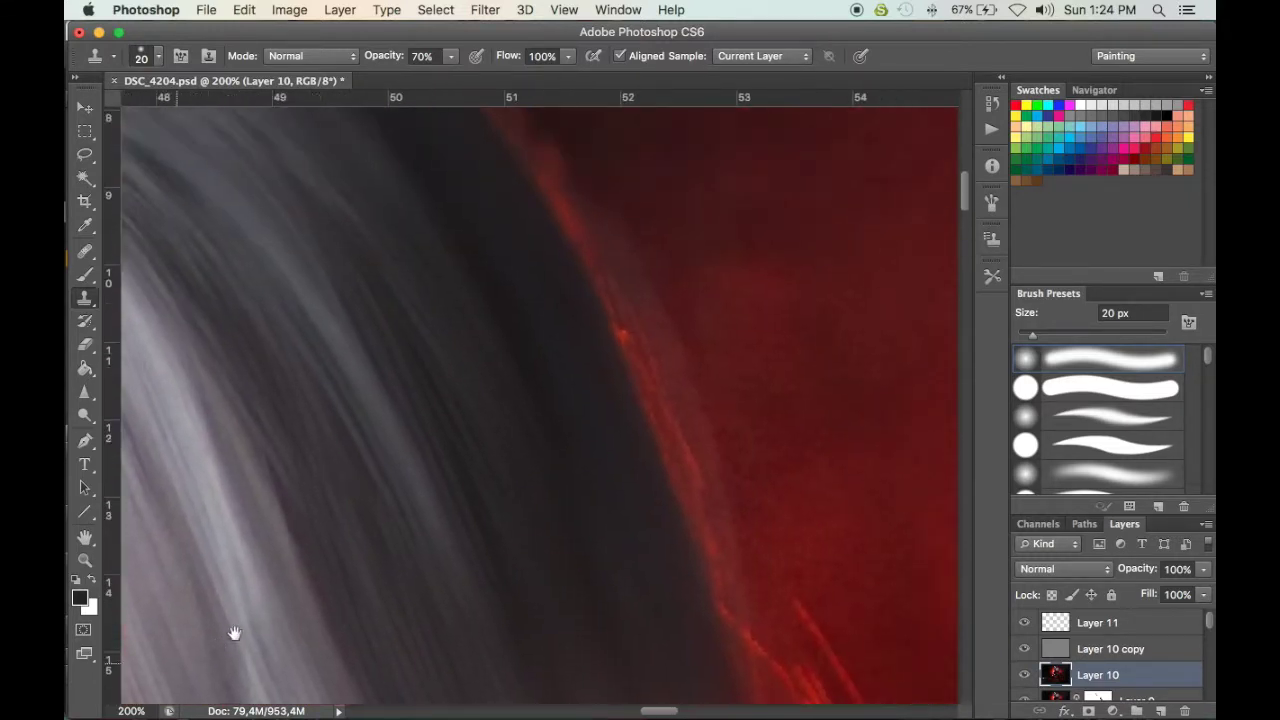
pyautogui.keyDown('alt'); pyautogui.click(399, 448); pyautogui.keyUp('alt')
pyautogui.press('5')
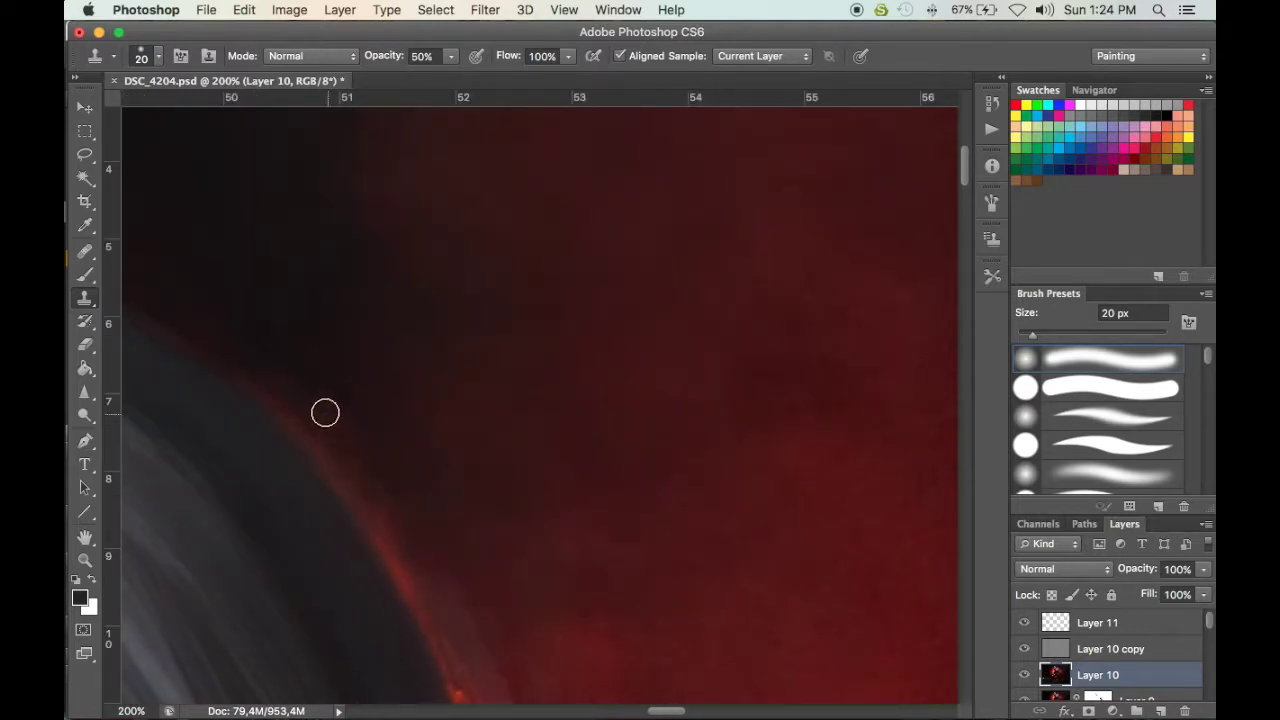
pyautogui.scroll(2, 390, 423)
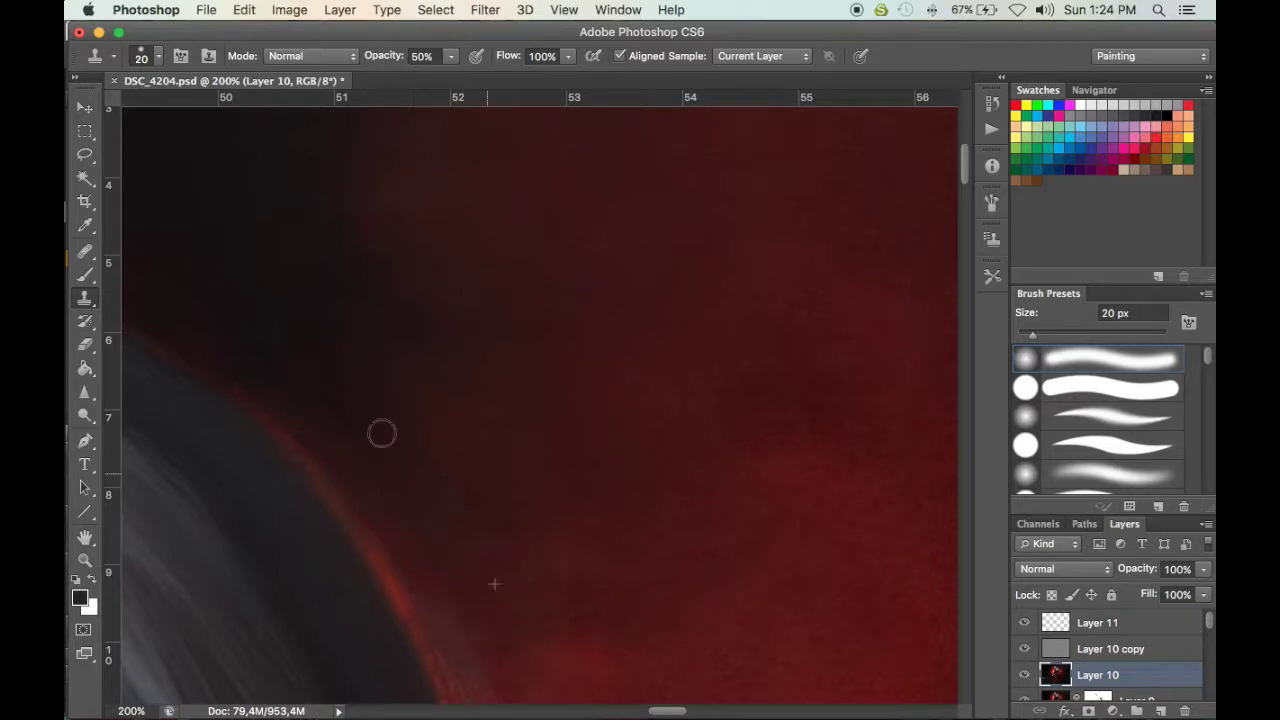
pyautogui.scroll(-5, 435, 515)
pyautogui.hscroll(3, 435, 515)
pyautogui.scroll(-5, 451, 460)
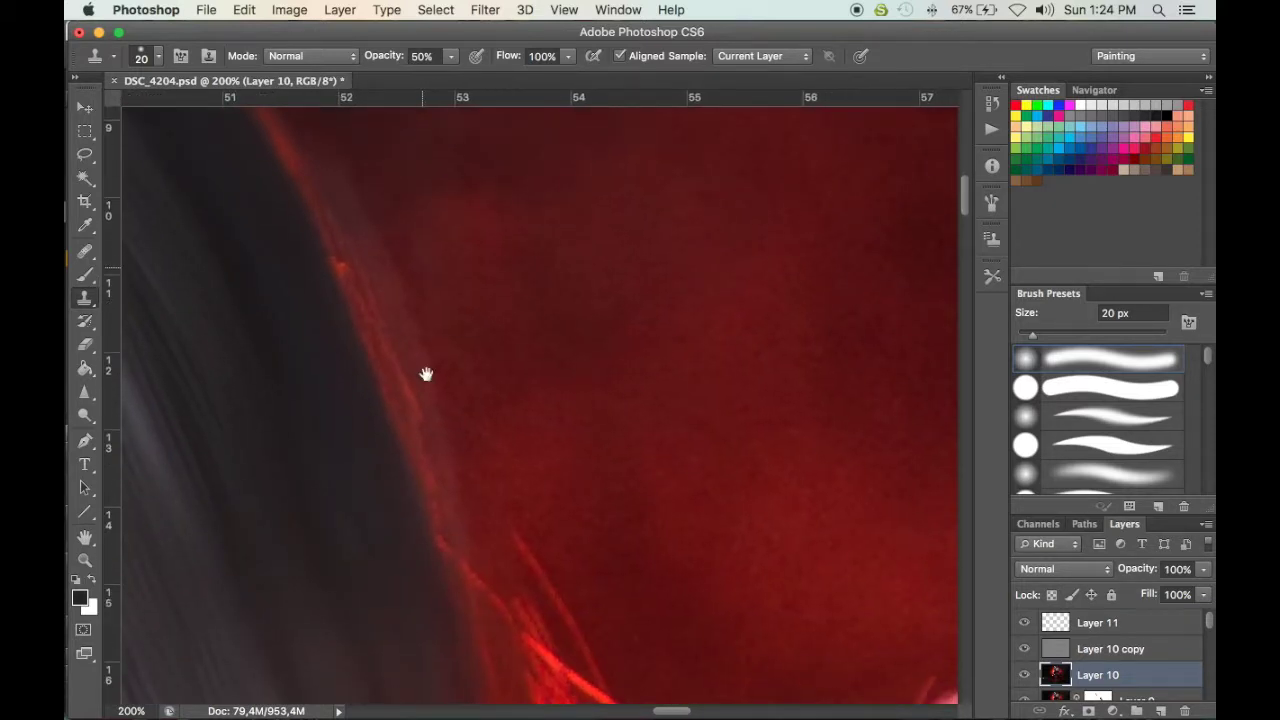
# Make Layer 11 the active layer and switch to the Brush tool for work on the woman's hair
pyautogui.scroll(-3, 547, 408)
pyautogui.press('super+0')
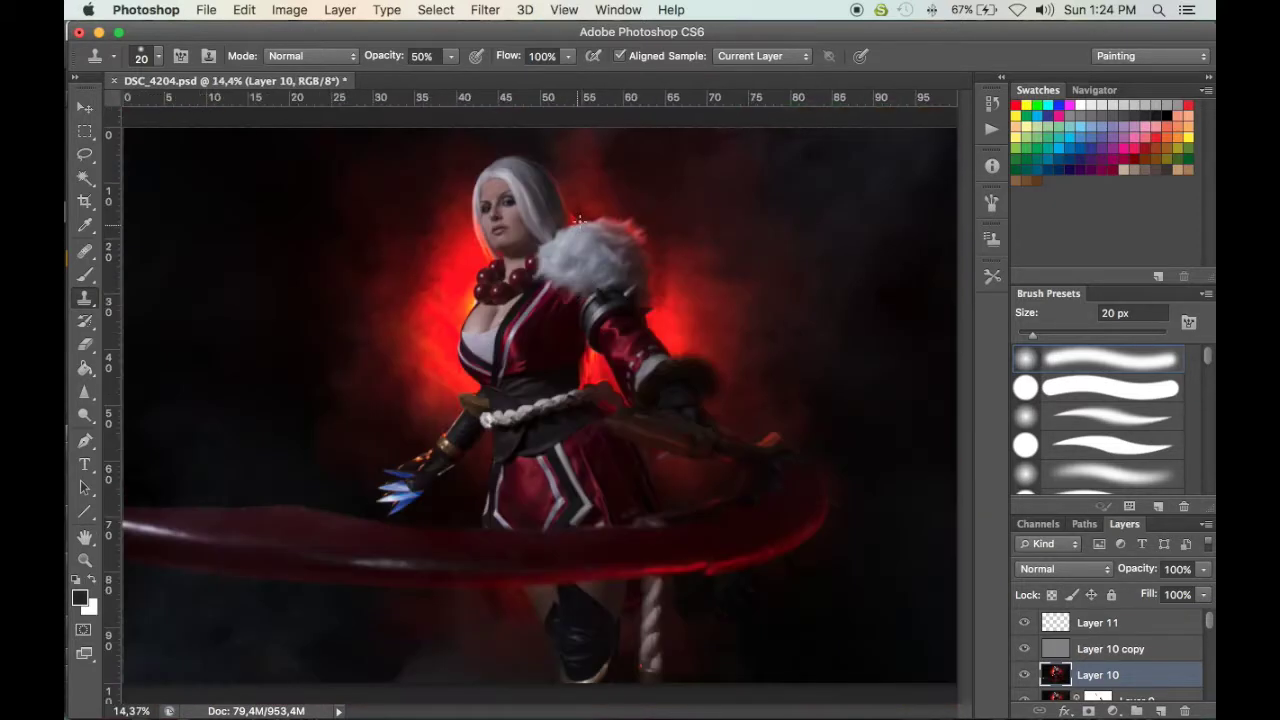
pyautogui.click(1024, 648)
pyautogui.click(1060, 628)
pyautogui.press('super+equal')
pyautogui.press('super+equal')
pyautogui.press('super+equal')
pyautogui.press('super+equal')
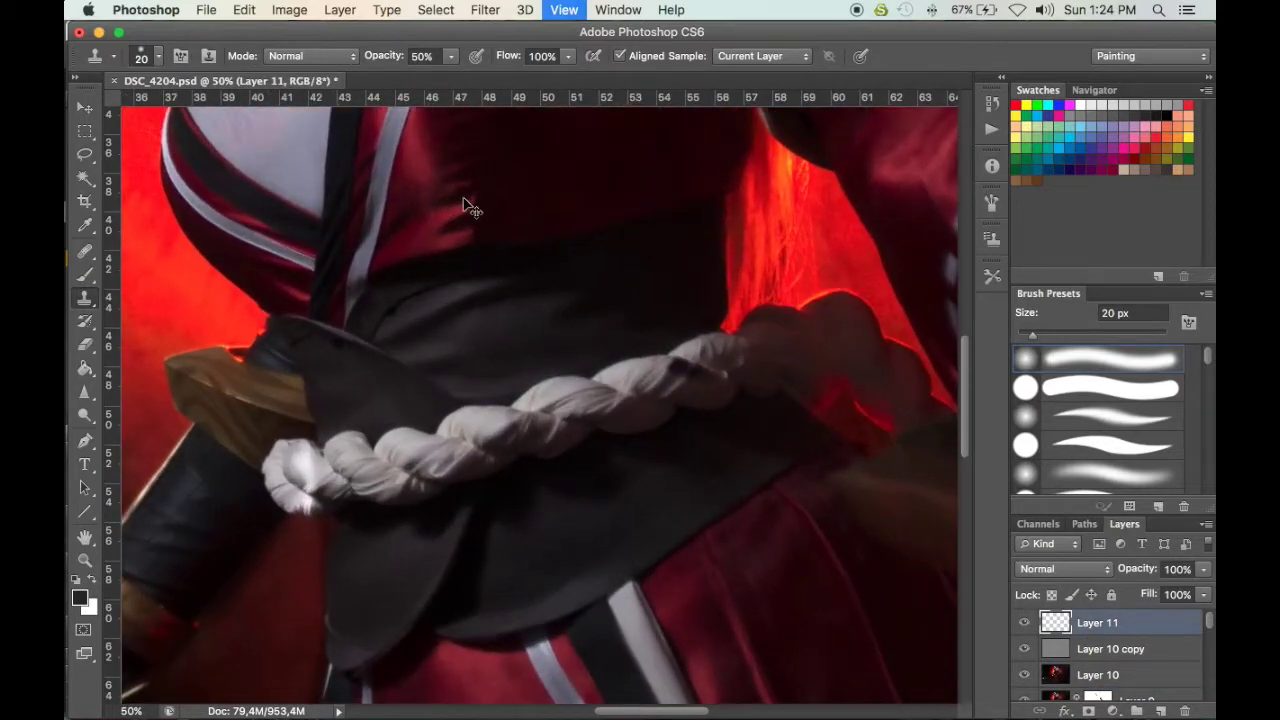
pyautogui.press('super+equal')
pyautogui.scroll(10, 440, 440)
pyautogui.press('b')
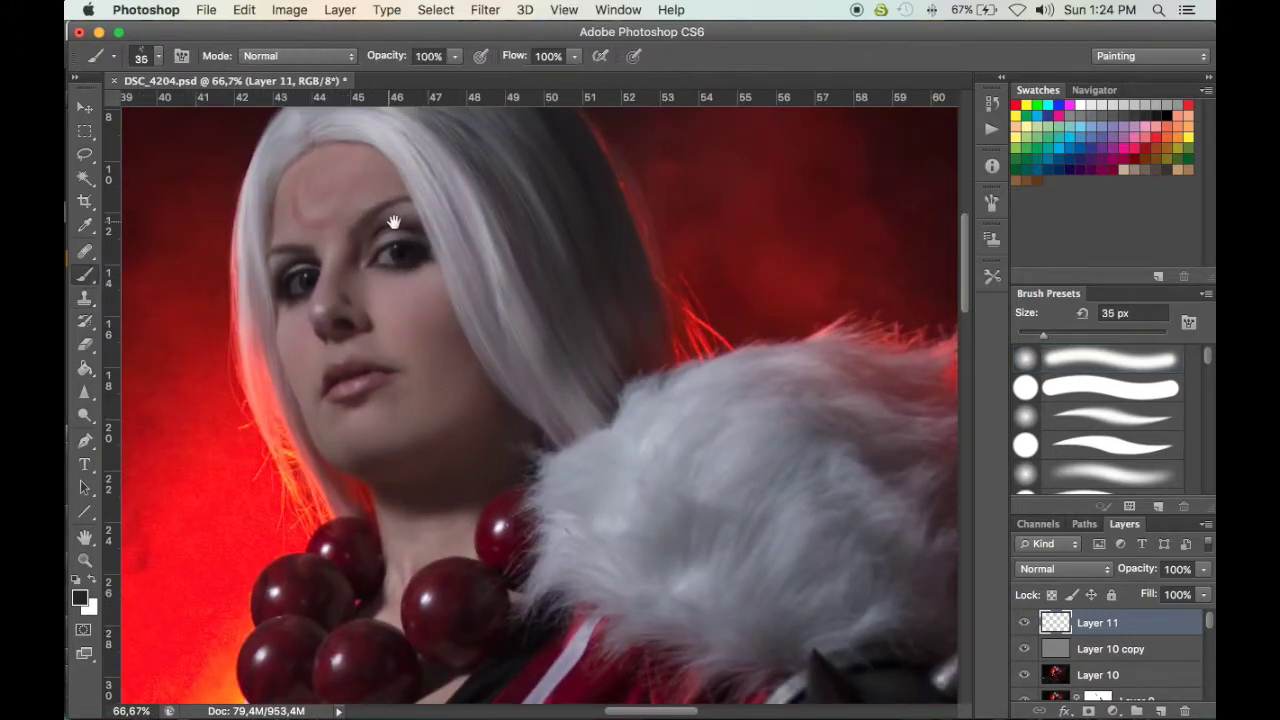
# Choose the 95 px multi-dot hair brush preset and reduce its size to 4 px at the crown of the hair
pyautogui.scroll(5, 394, 221)
pyautogui.press('super+equal')
pyautogui.press('super+equal')
pyautogui.press('super+equal')
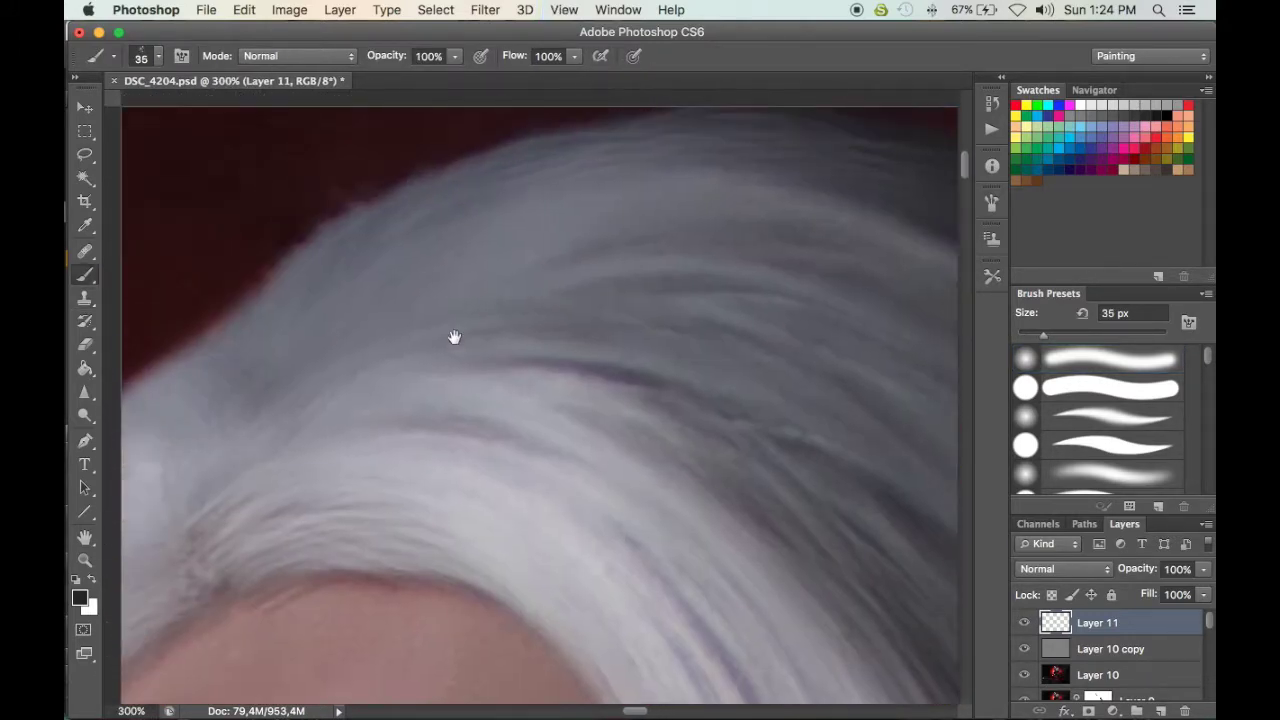
pyautogui.scroll(2, 420, 333)
pyautogui.moveTo(393, 329); pyautogui.dragTo(516, 325)
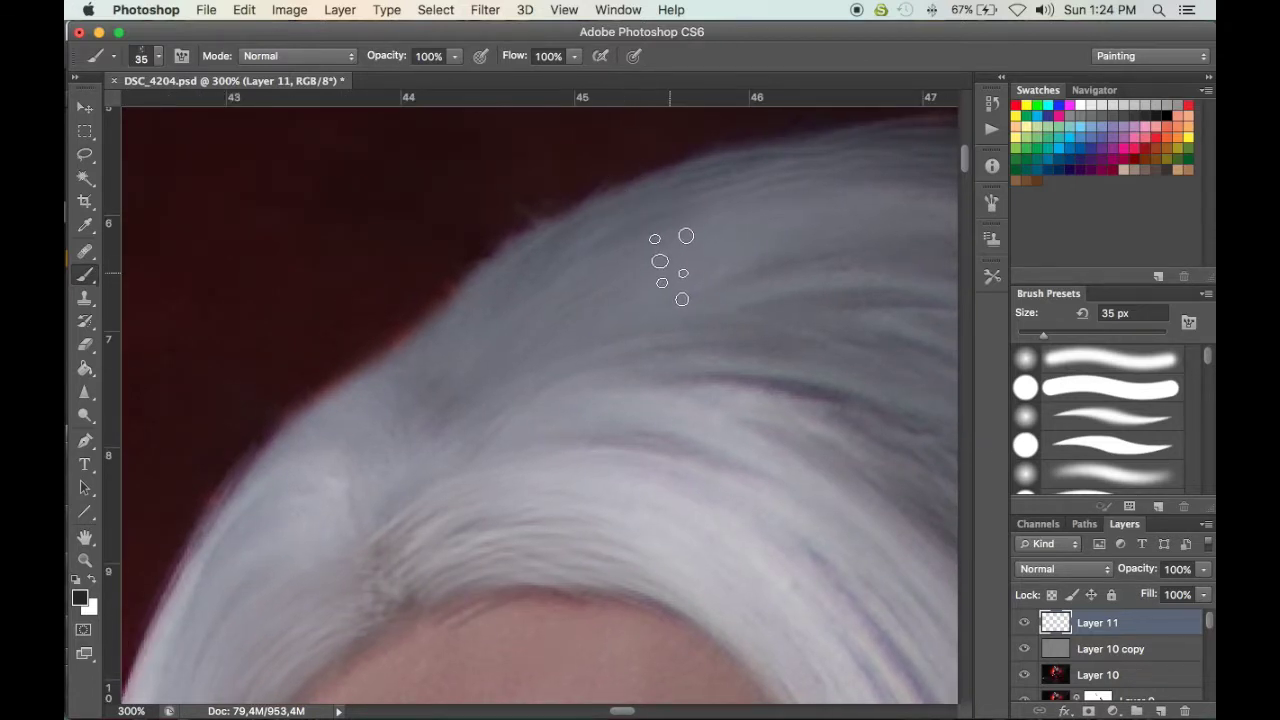
pyautogui.hotkey('shift', '.')
pyautogui.press('.')
pyautogui.press('.')
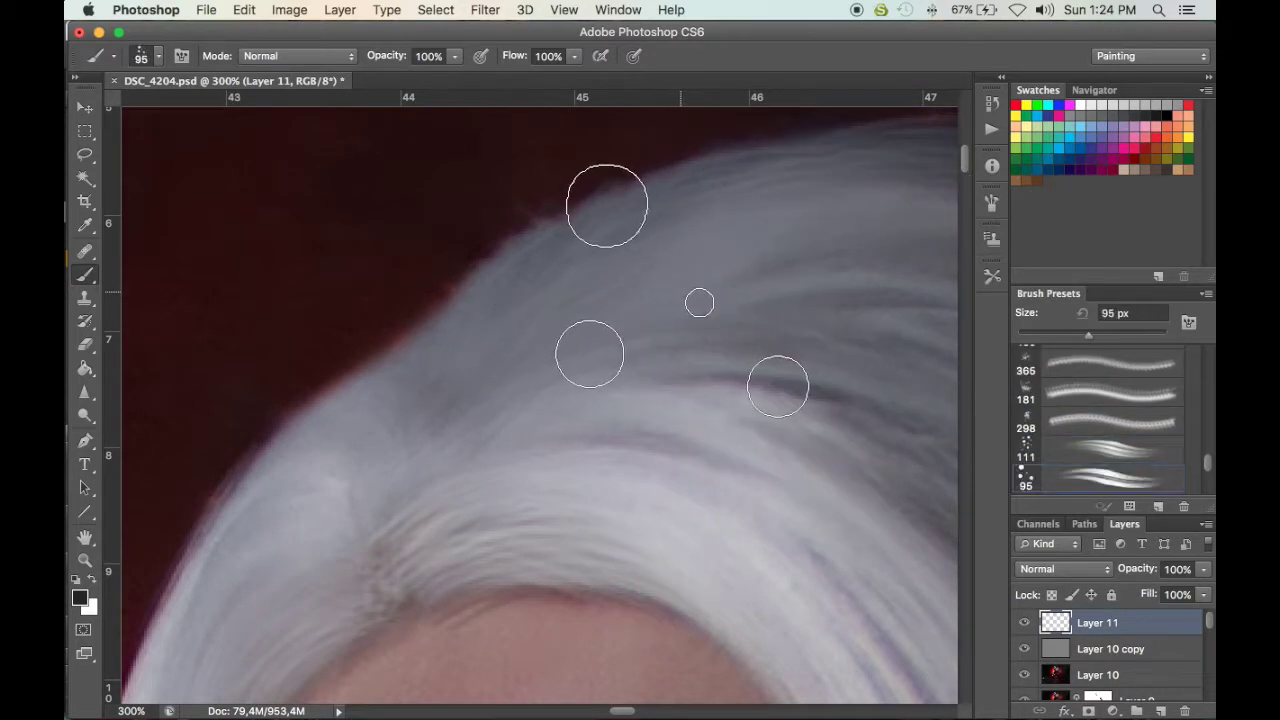
pyautogui.press('[')
pyautogui.press('[')
pyautogui.press('[')
pyautogui.press('[')
pyautogui.press('[')
pyautogui.press('[')
pyautogui.press('[')
pyautogui.press('[')
pyautogui.press('[')
pyautogui.press('[')
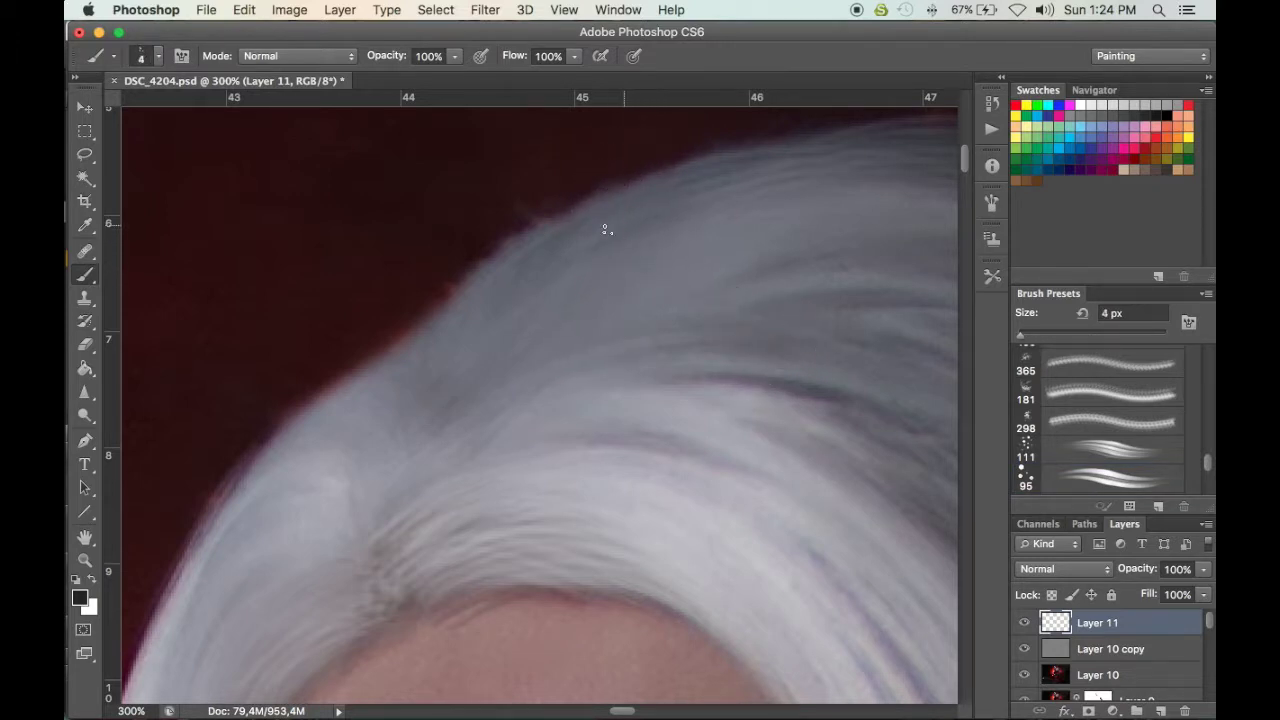
# Sample the grey hair colour and paint fine strands along the outer edge of the crown on Layer 11
pyautogui.keyDown('alt'); pyautogui.click(400, 356); pyautogui.keyUp('alt')
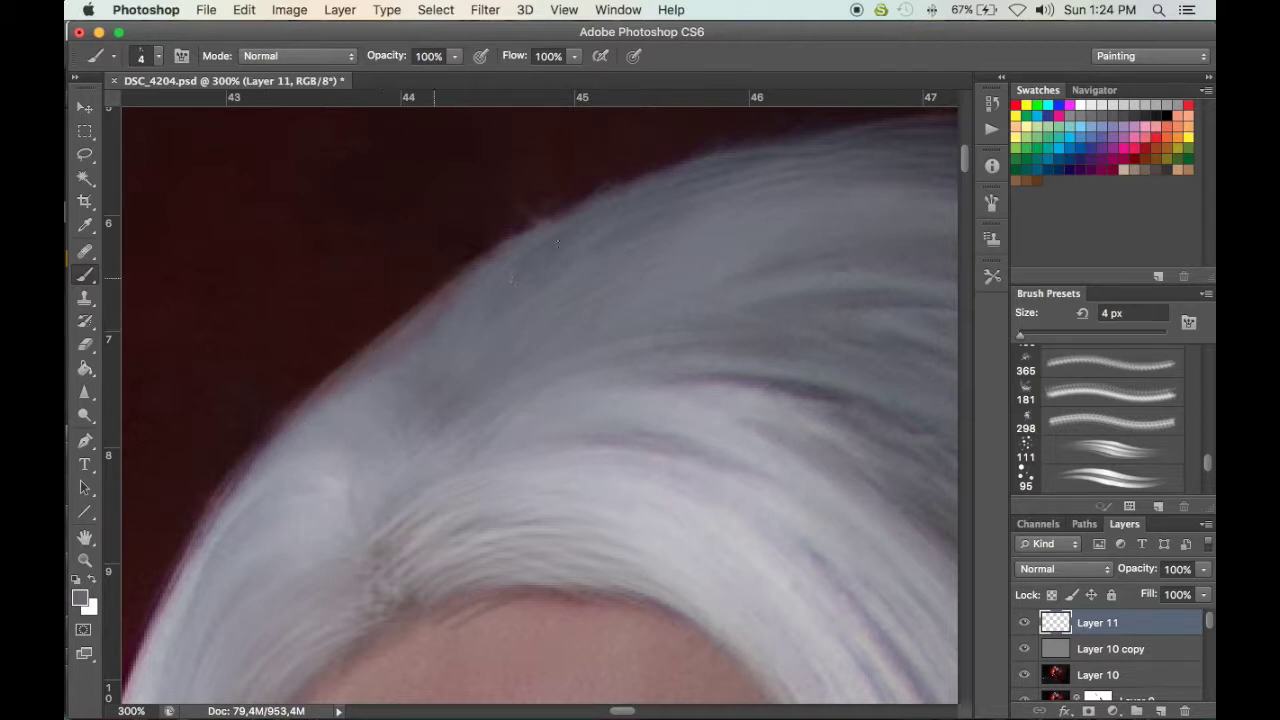
pyautogui.press('space')
pyautogui.moveTo(452, 277); pyautogui.dragTo(450, 276)
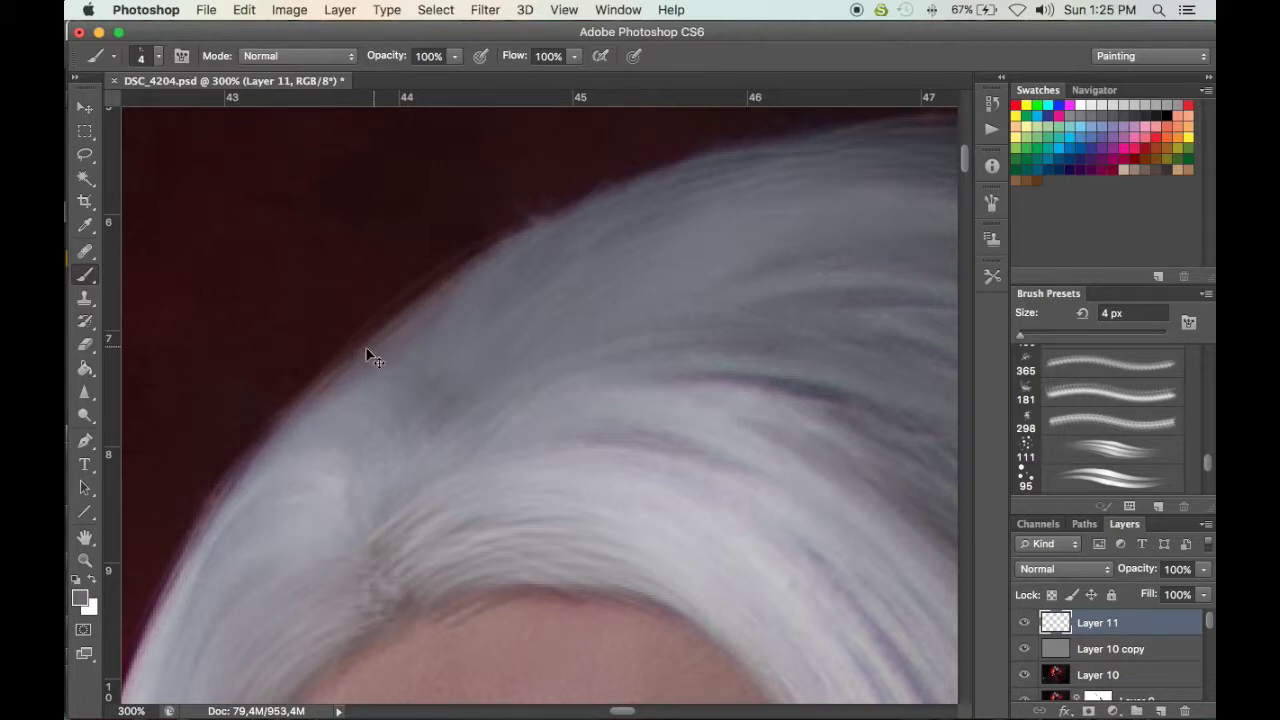
# Compare the whole image with Layer 11 hidden and shown
pyautogui.press('super+0')
pyautogui.click(1024, 622)
pyautogui.click(1024, 622)
pyautogui.click(1024, 622)
pyautogui.click(1024, 622)
pyautogui.click(1023, 624)
pyautogui.click(1022, 626)
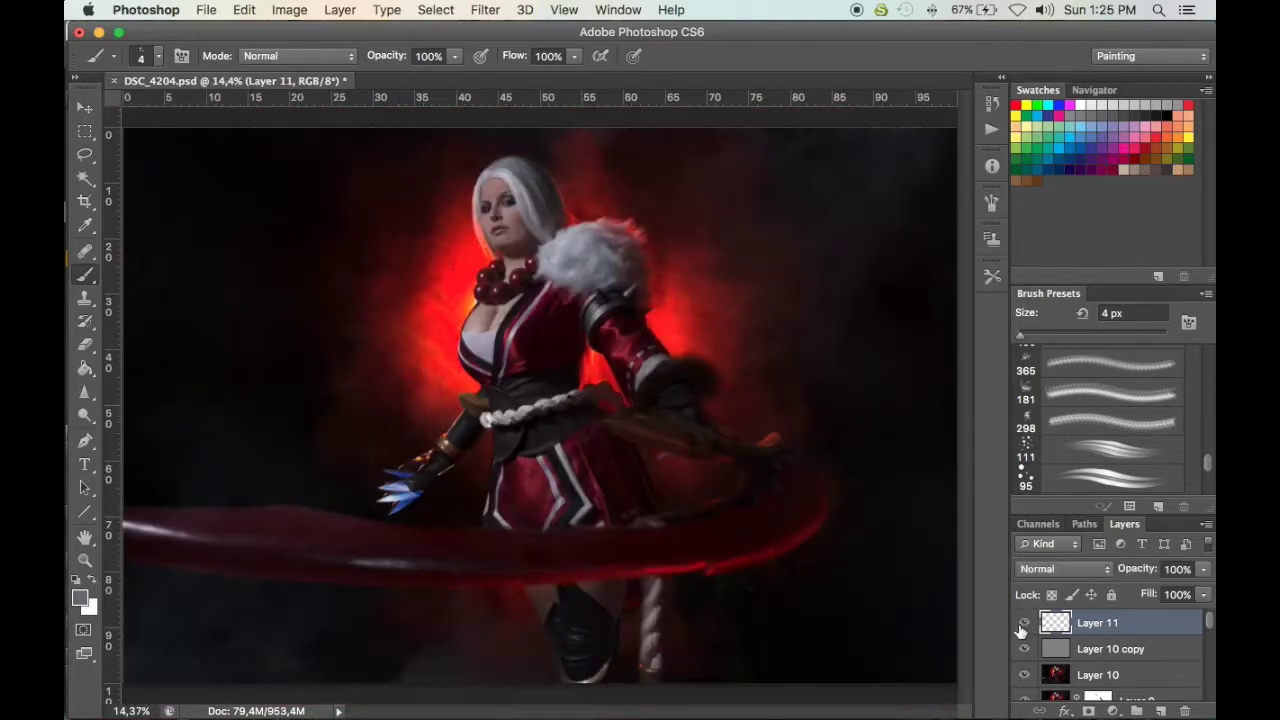
# Add a Curves adjustment layer above Layer 11 and pull the RGB midpoint down to input 128, output 50
pyautogui.click(1113, 710)
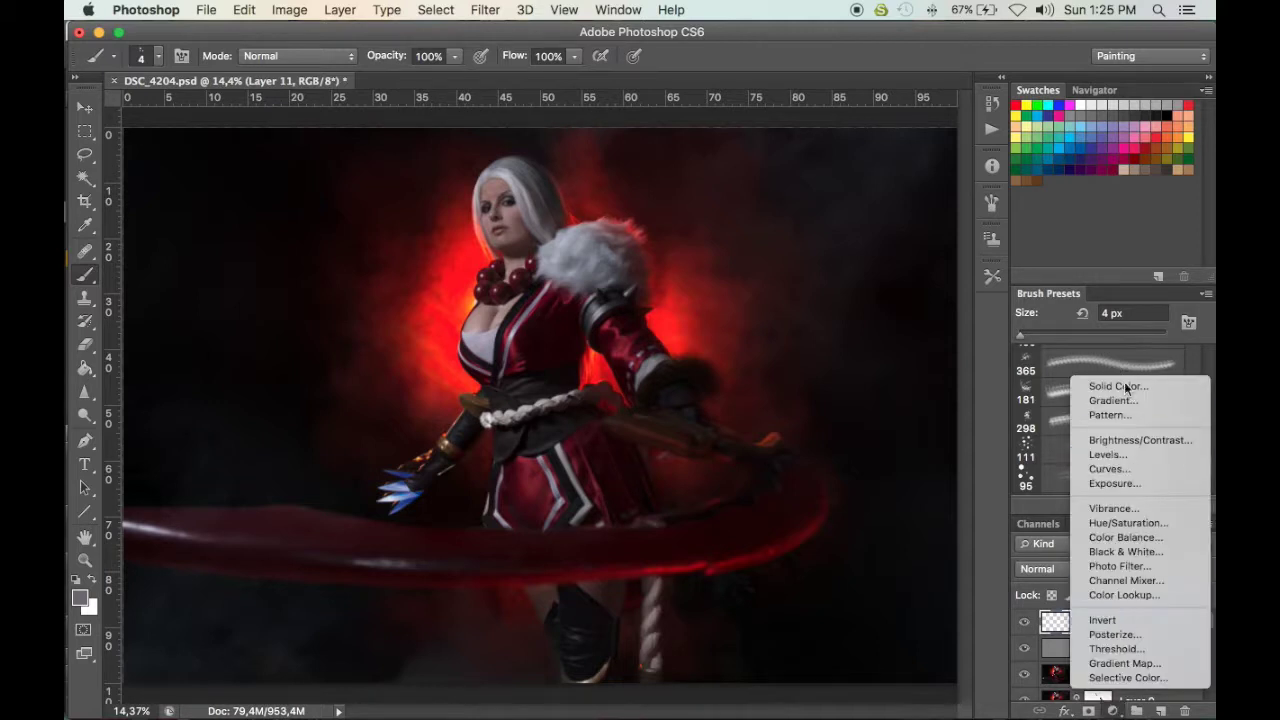
pyautogui.click(1105, 469)
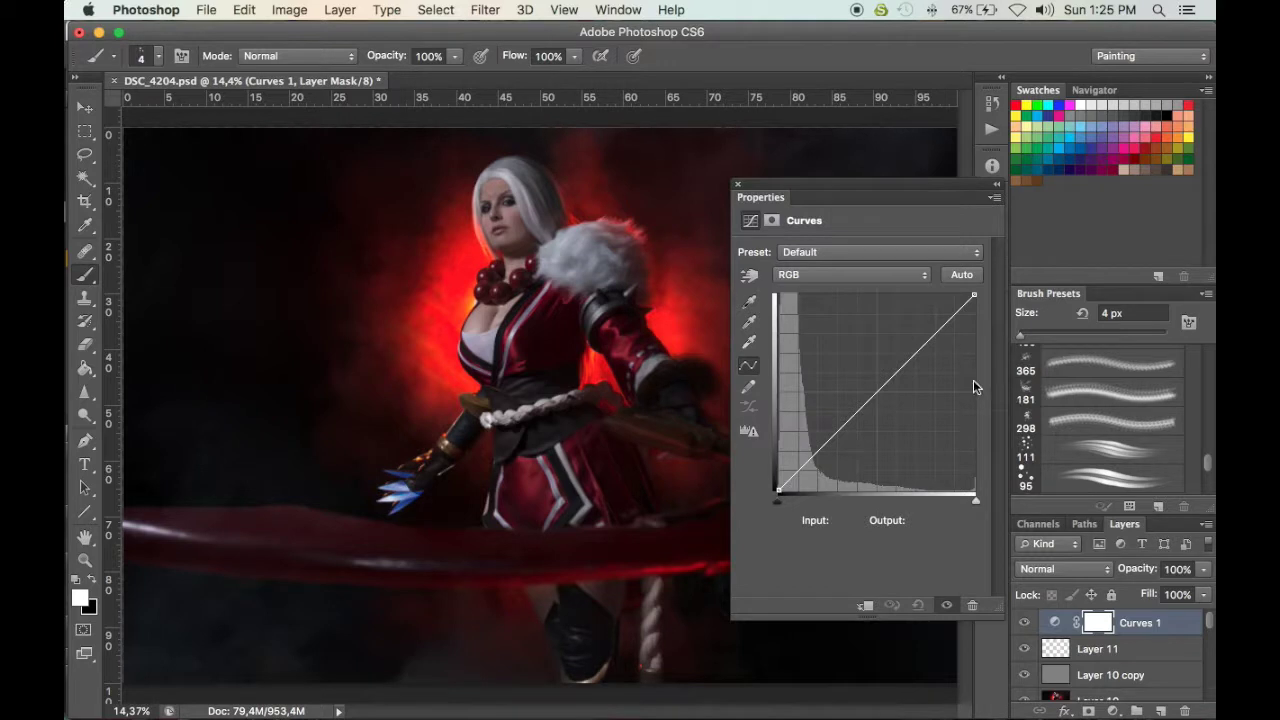
pyautogui.click(878, 393)
pyautogui.moveTo(879, 393); pyautogui.dragTo(877, 393)
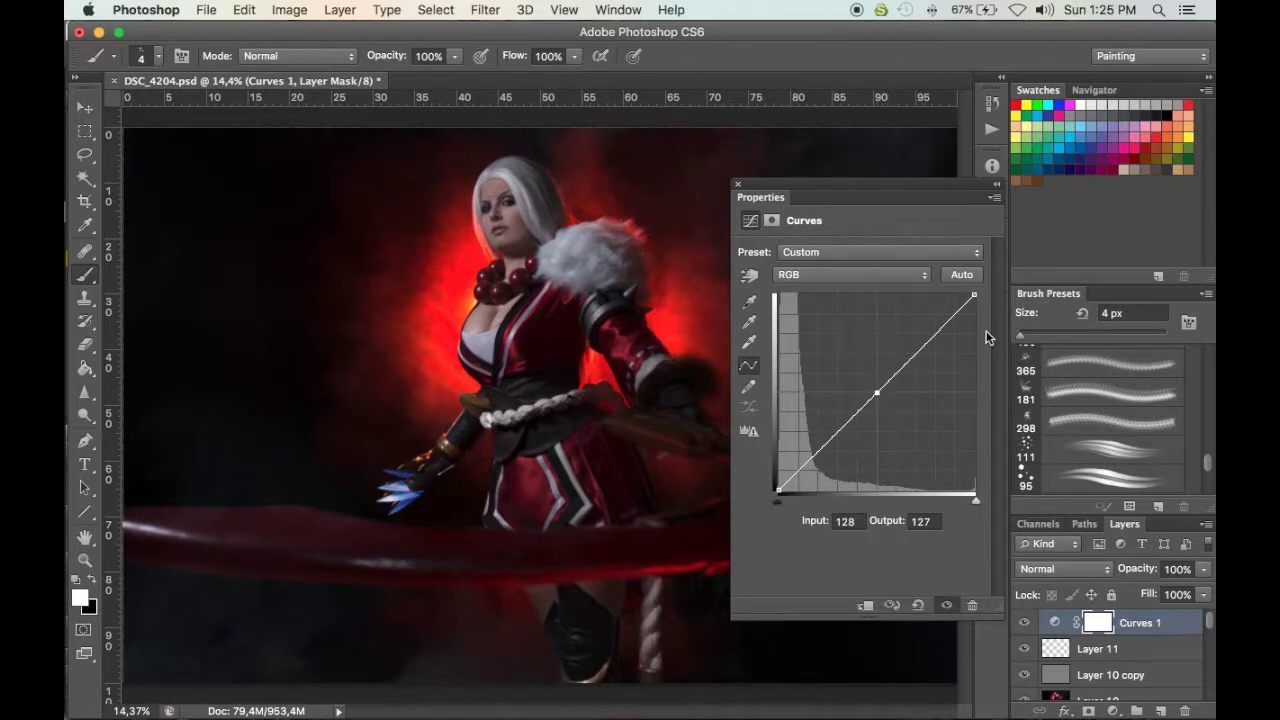
pyautogui.click(1113, 711)
pyautogui.click(1115, 708)
pyautogui.moveTo(876, 392); pyautogui.dragTo(877, 453)
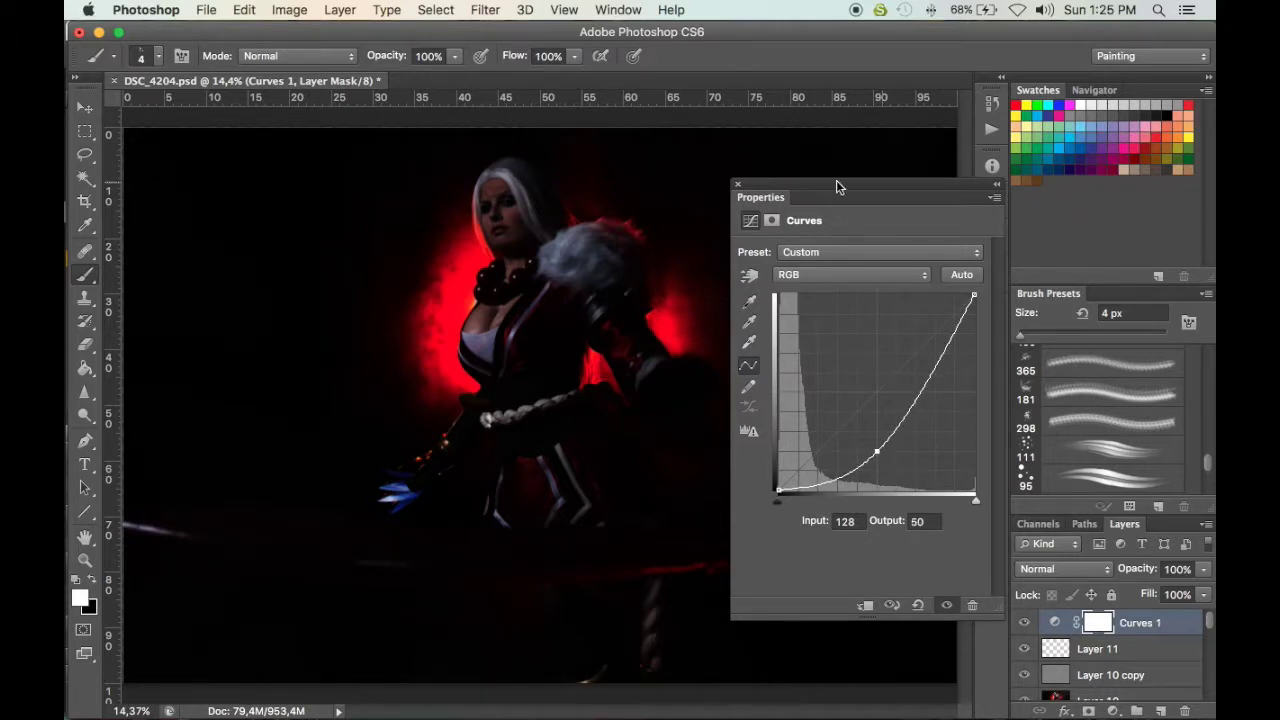
pyautogui.click(738, 188)
# Compare the image with the Curves 1 darkening hidden and shown
pyautogui.click(1024, 623)
pyautogui.click(1024, 623)
pyautogui.click(1024, 623)
pyautogui.click(1024, 623)
pyautogui.click(1024, 623)
pyautogui.click(1024, 634)
pyautogui.click(1024, 634)
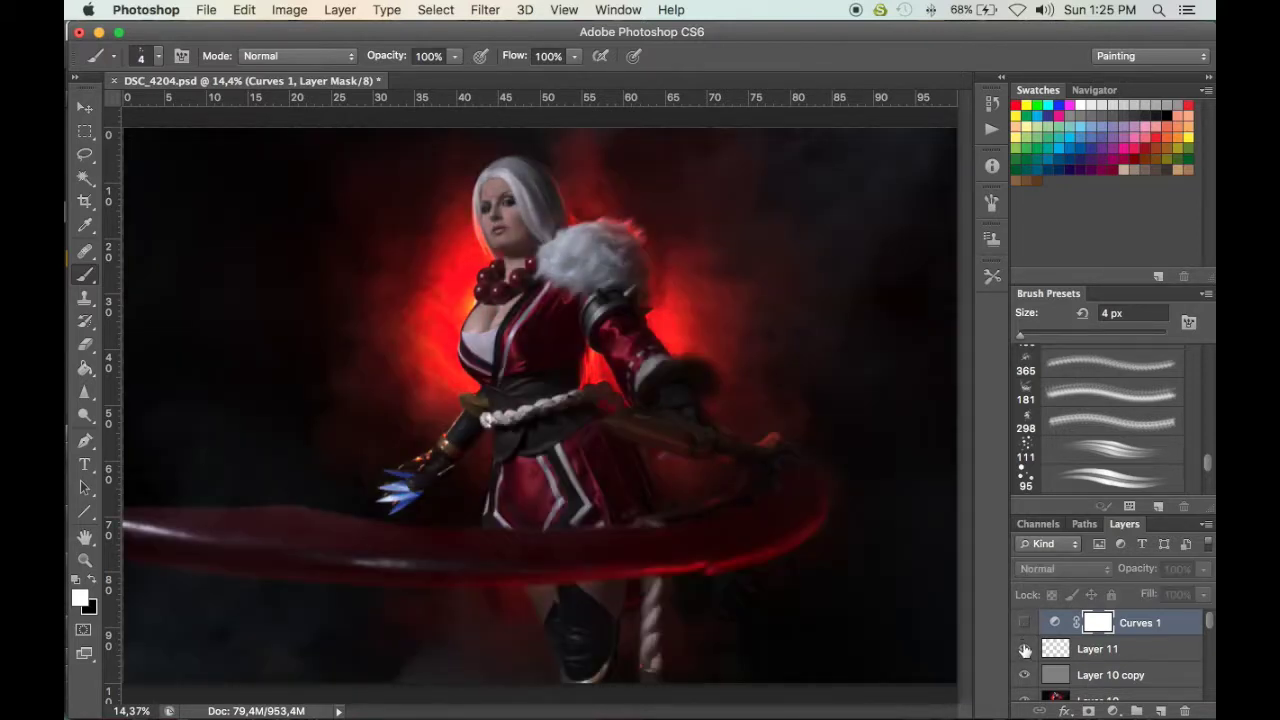
pyautogui.click(1024, 623)
pyautogui.click(1024, 623)
pyautogui.click(1024, 623)
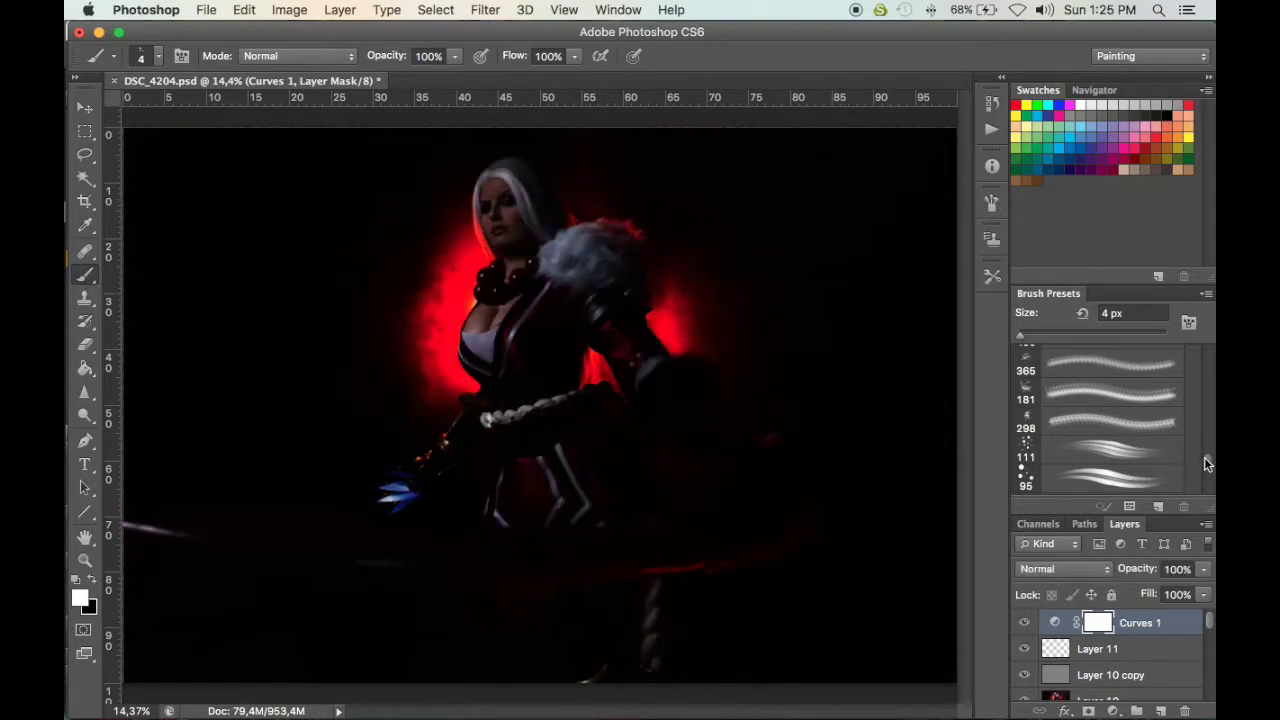
# Choose the Soft Round brush preset and set its size to 200 px
pyautogui.moveTo(1204, 457)
pyautogui.mouseDown()
pyautogui.moveTo(1206, 354)
pyautogui.moveTo(1185, 338)
pyautogui.mouseUp()
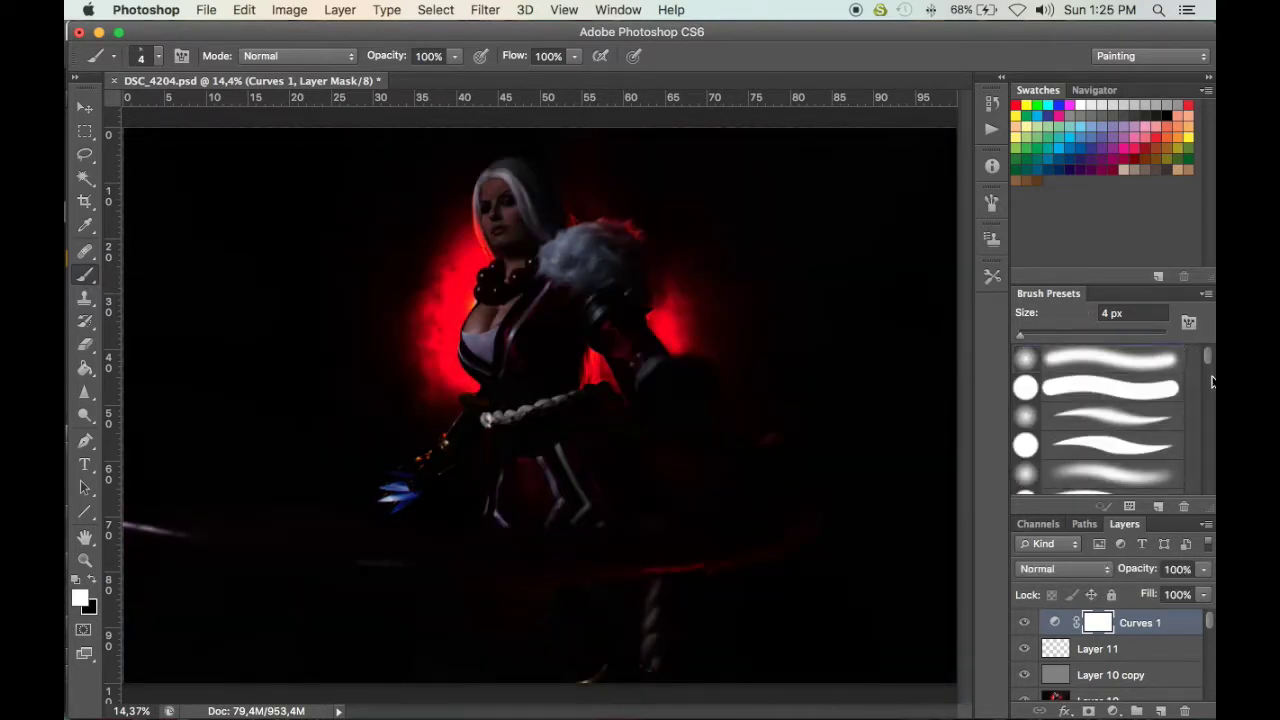
pyautogui.doubleClick(1131, 357)
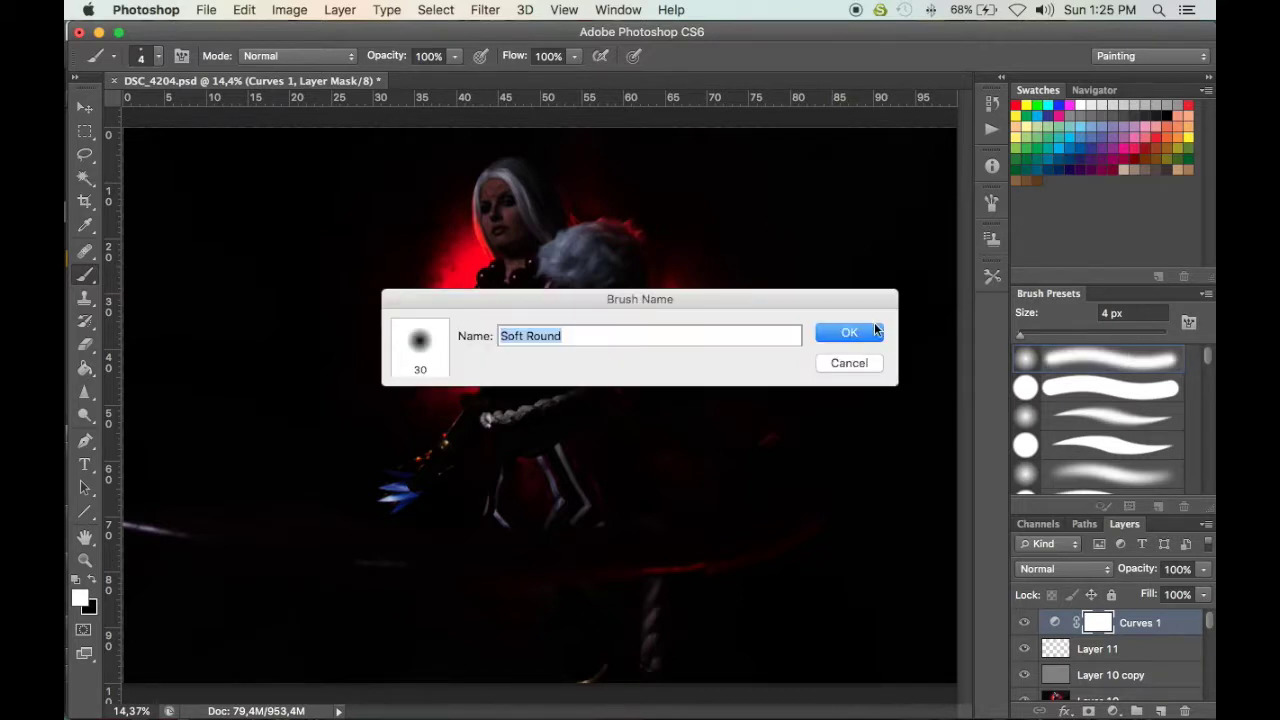
pyautogui.click(868, 330)
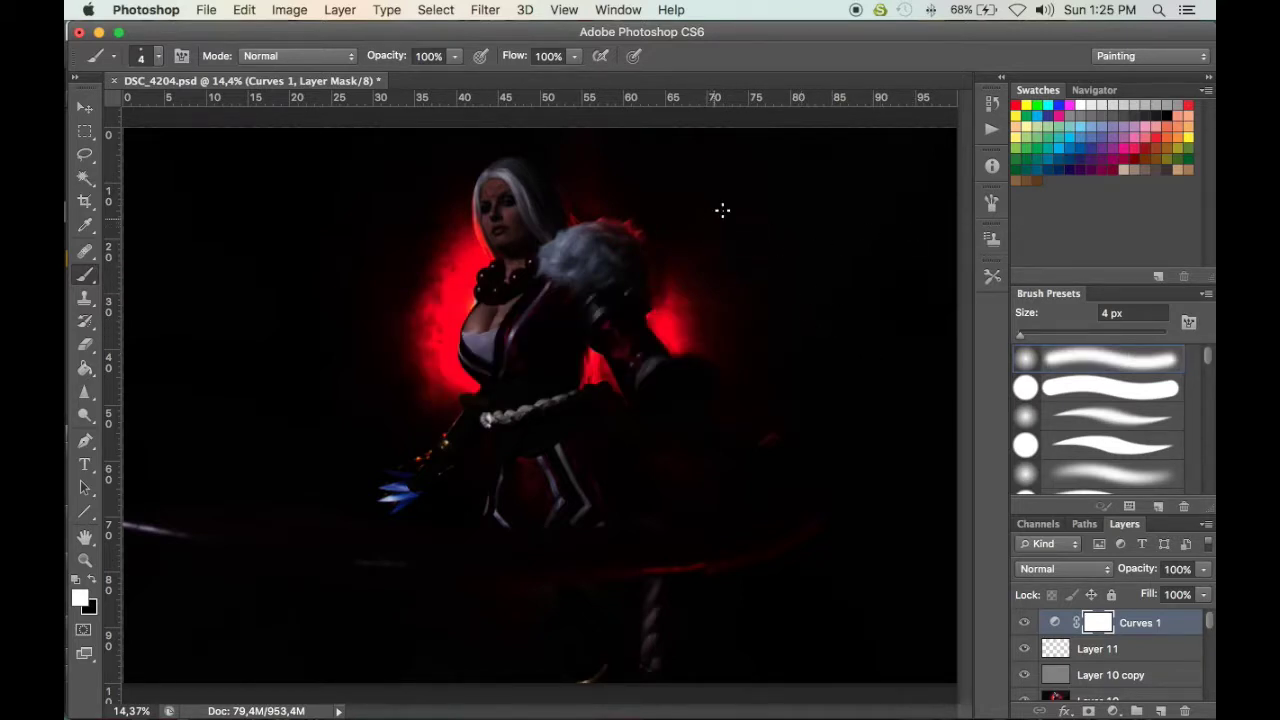
pyautogui.press(']')
pyautogui.press(']')
pyautogui.press(']')
pyautogui.press(']')
pyautogui.press(']')
pyautogui.press(']')
pyautogui.press(']')
pyautogui.press(']')
pyautogui.press(']')
pyautogui.press(']')
pyautogui.press(']')
pyautogui.press(']')
pyautogui.press(']')
pyautogui.press(']')
pyautogui.press(']')
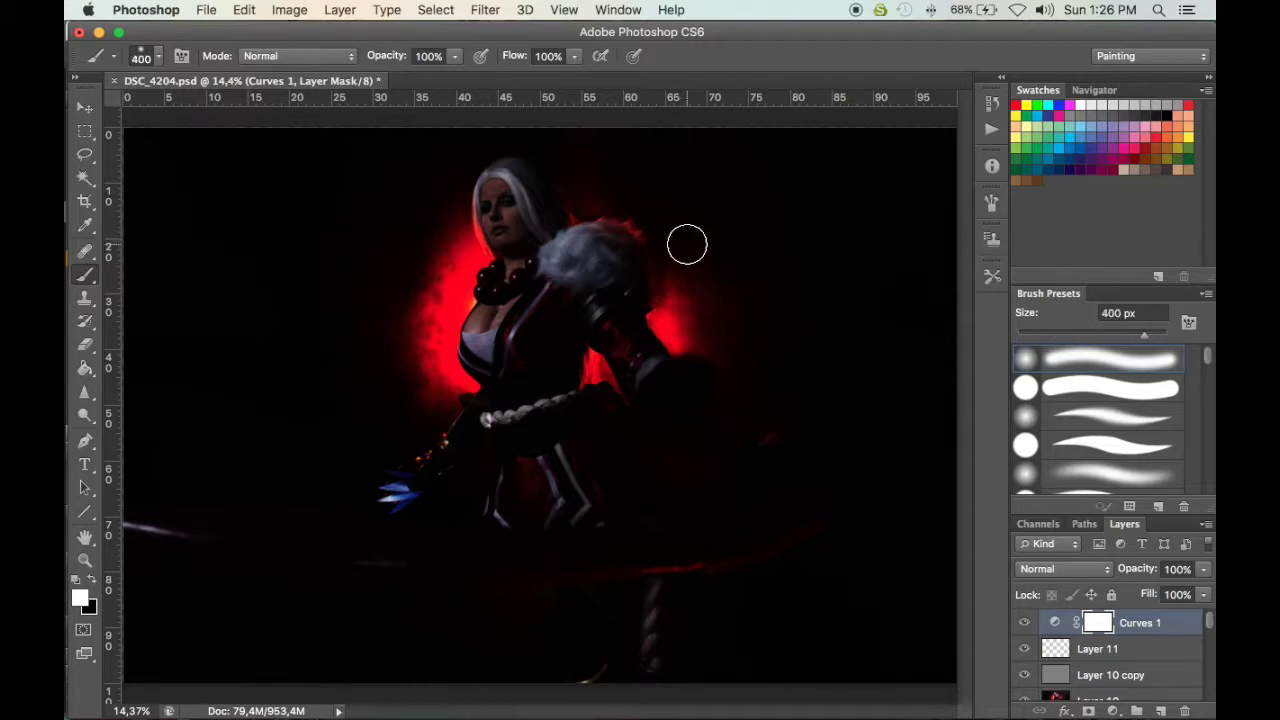
pyautogui.press('[')
pyautogui.press('[')
pyautogui.press('[')
# Set the brush opacity to 11% for mask work around the woman's head
pyautogui.press('super+equal')
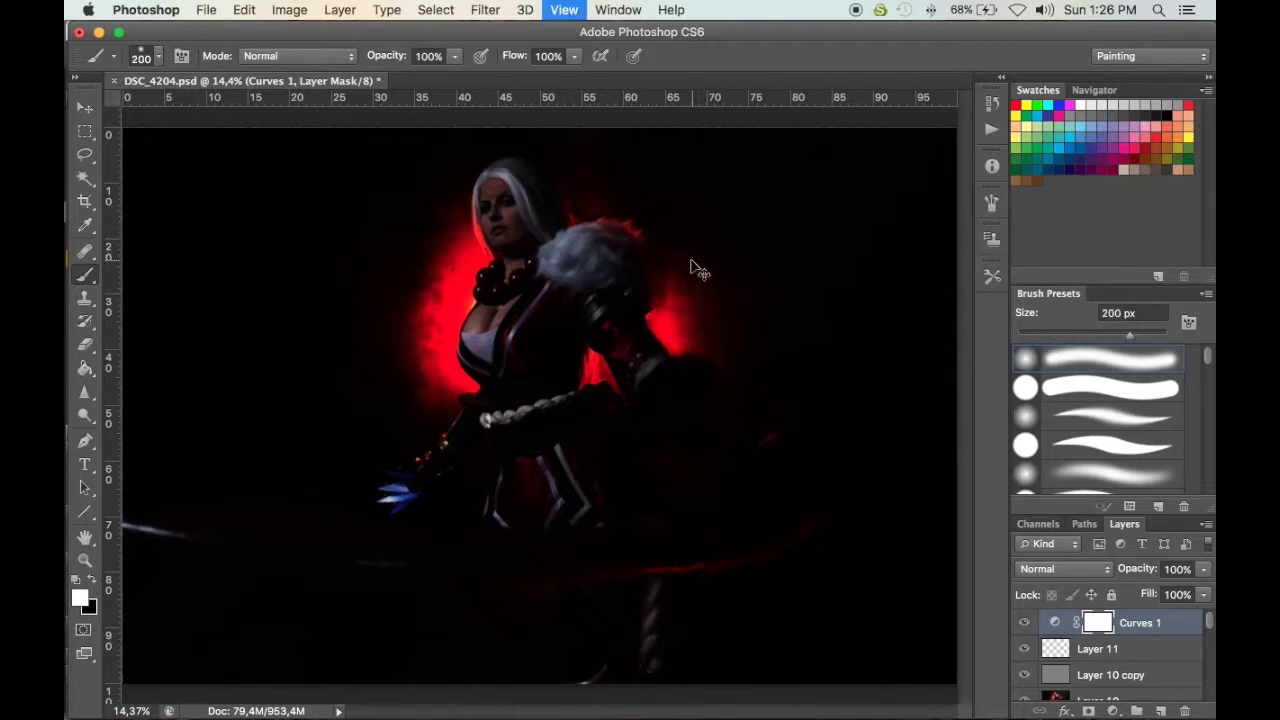
pyautogui.press('super+equal')
pyautogui.press('super+equal')
pyautogui.press('super+equal')
pyautogui.moveTo(606, 193); pyautogui.dragTo(797, 605)
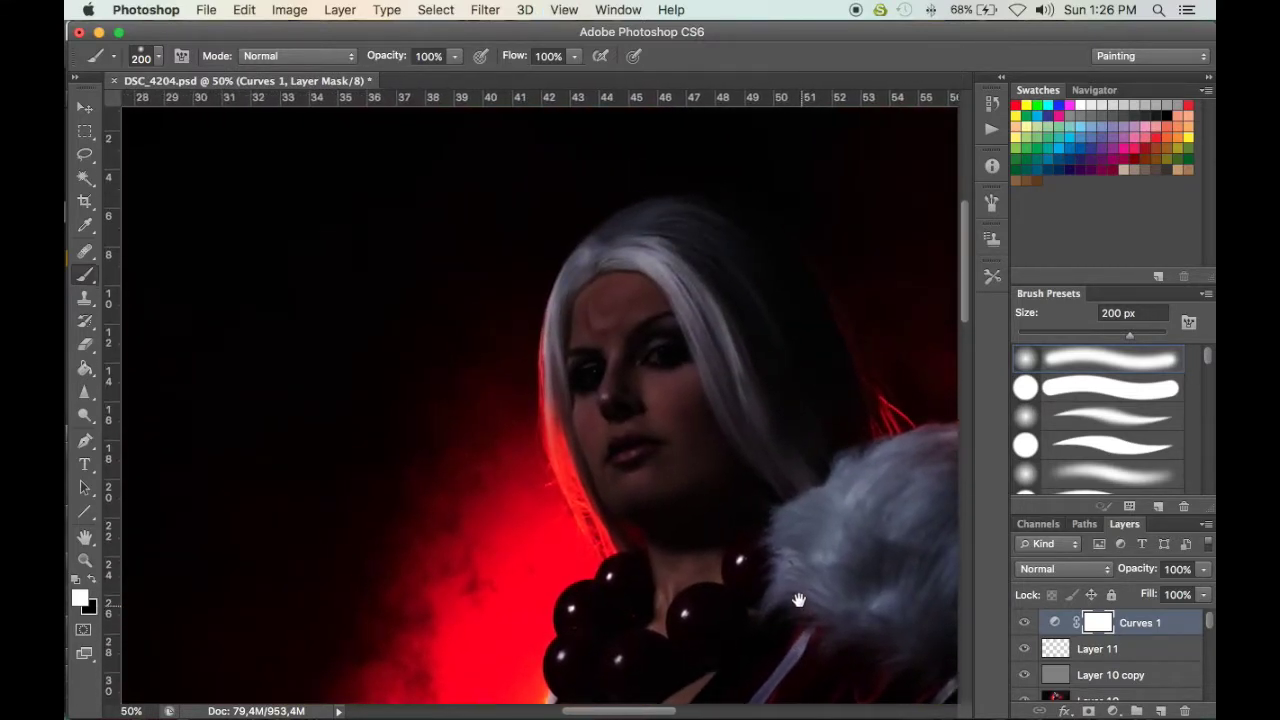
pyautogui.press('1')
pyautogui.press('1')
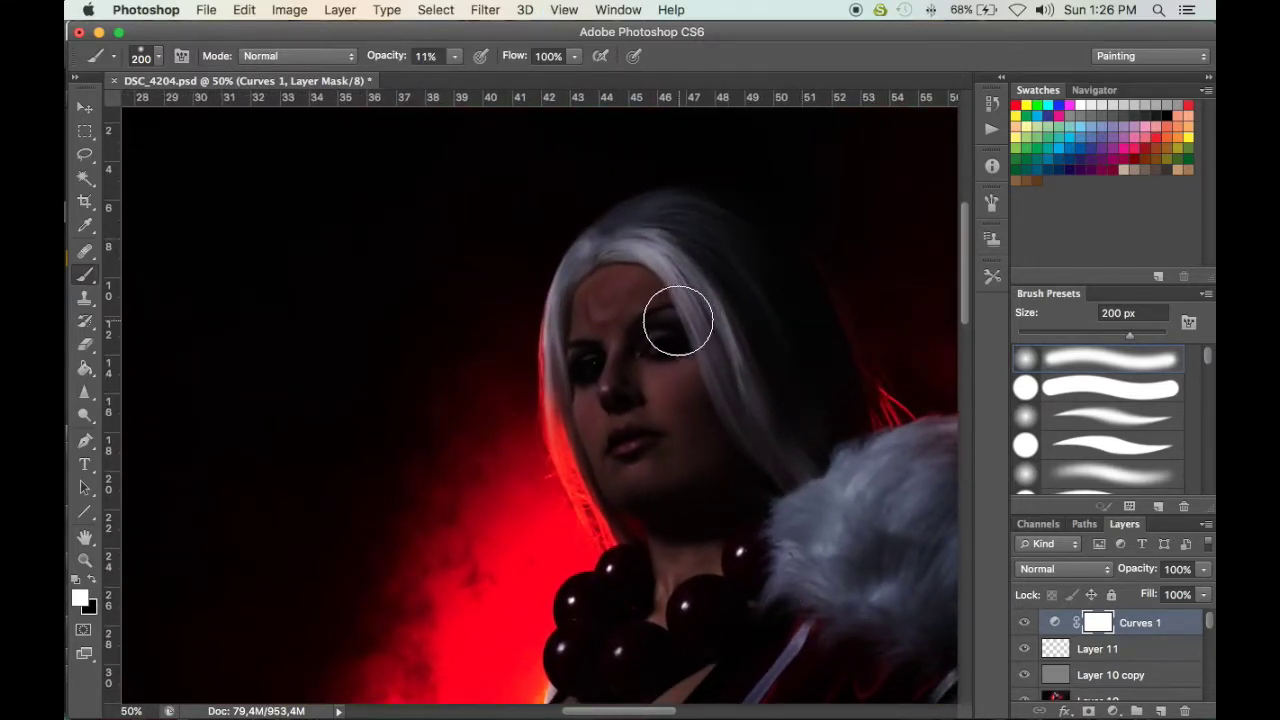
# Invert the Curves 1 layer mask back and forth to compare the darkening, ending with a black mask
pyautogui.press('super+i')
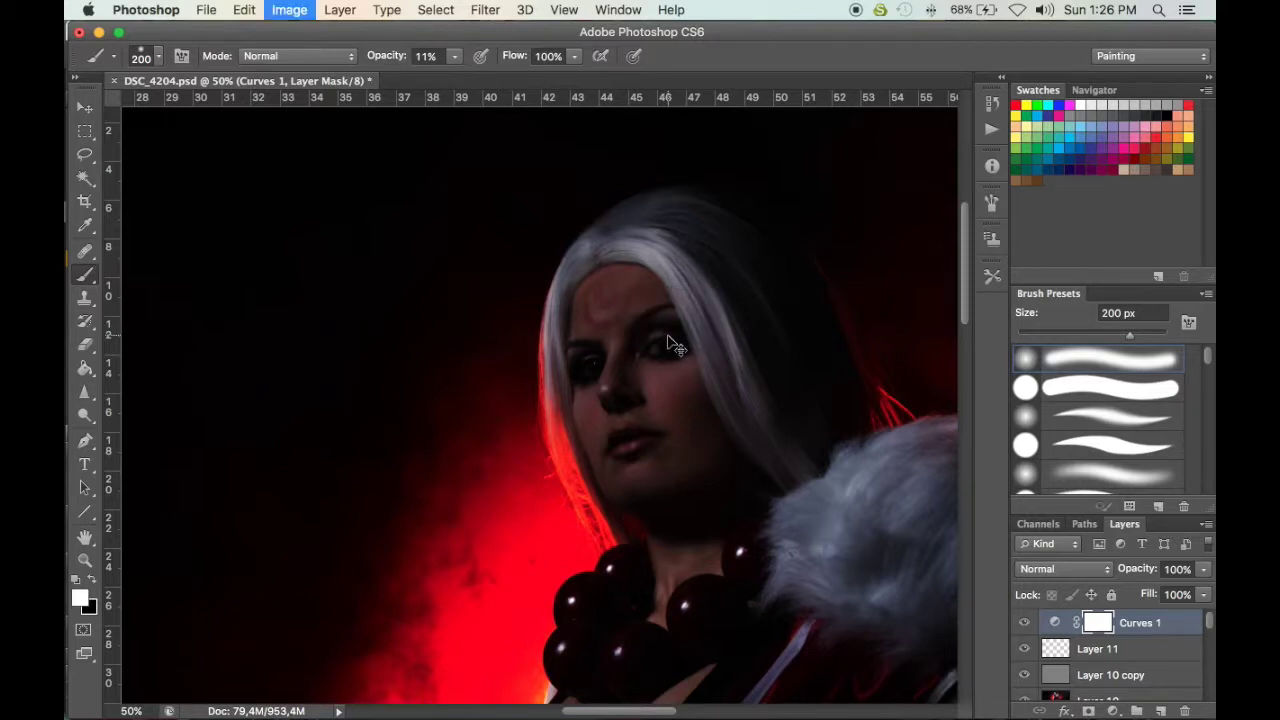
pyautogui.press('super+i')
pyautogui.press('super+i')
pyautogui.press('super+i')
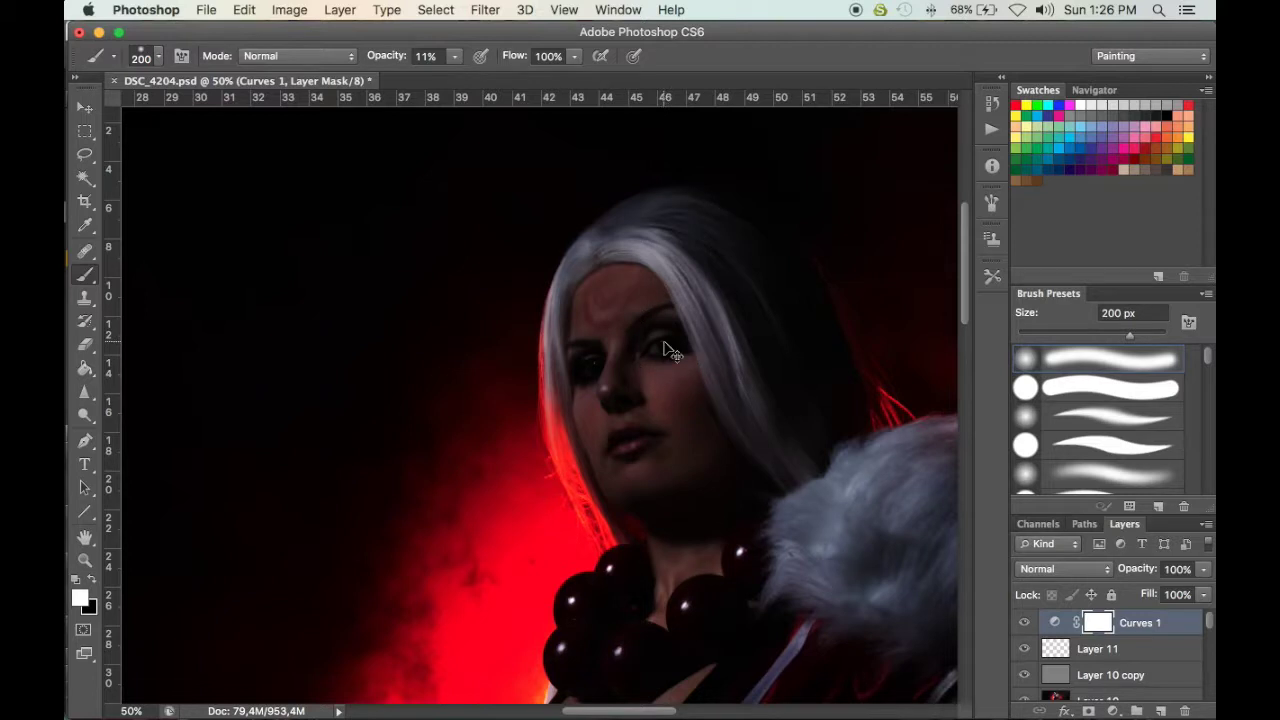
pyautogui.press('super+i')
pyautogui.press('super+i')
pyautogui.press('super+i')
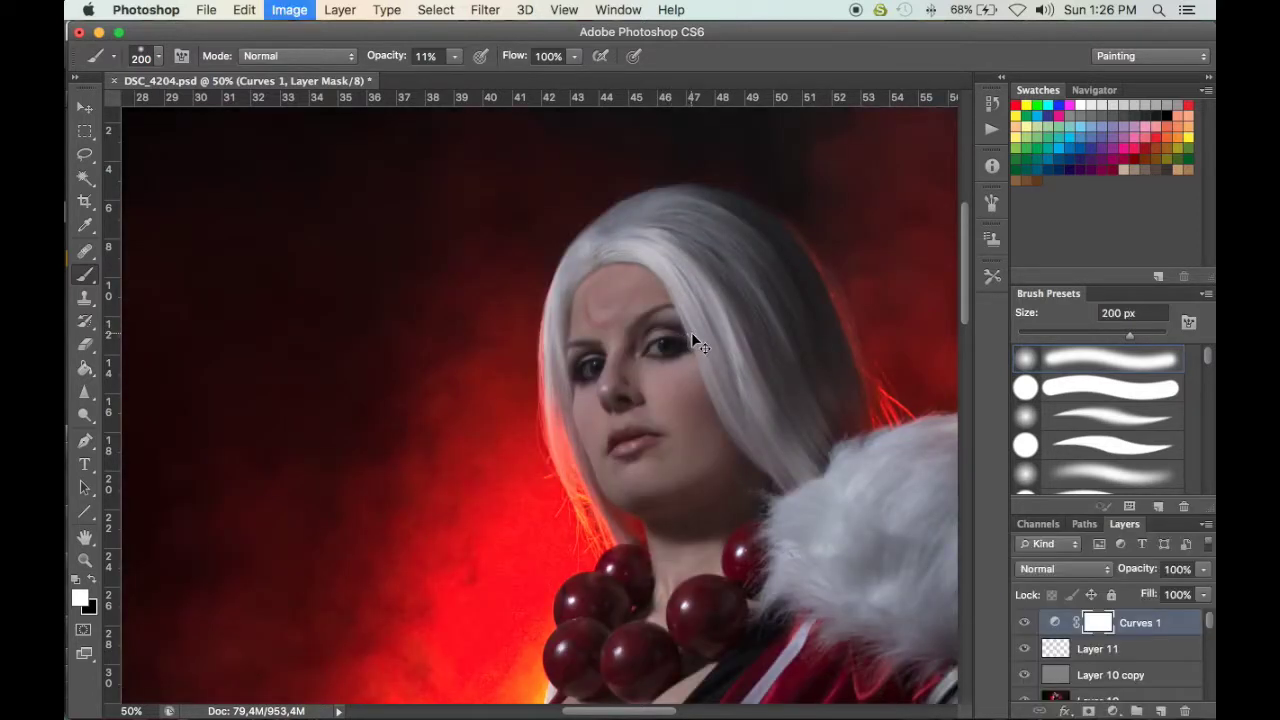
pyautogui.press('super+i')
pyautogui.press('super+i')
pyautogui.press('super+i')
pyautogui.press('super+i')
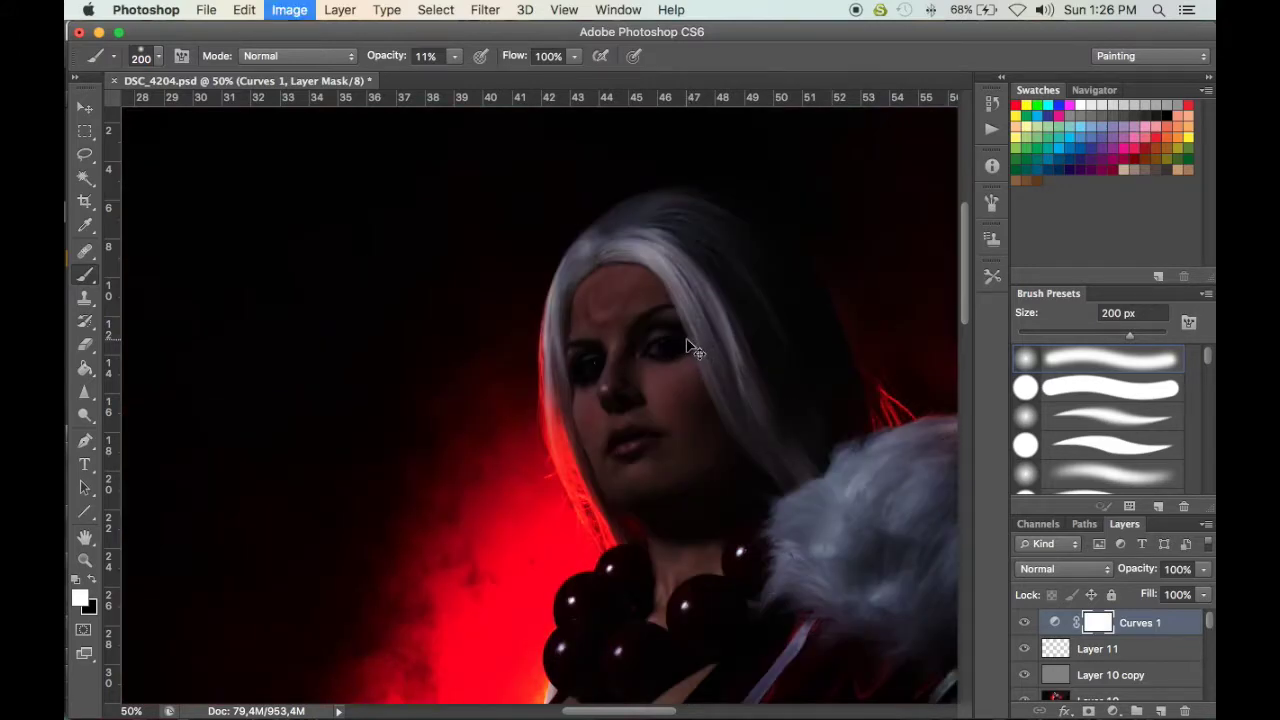
pyautogui.press('super+i')
pyautogui.press('super+i')
pyautogui.press('super+i')
pyautogui.press('super+i')
pyautogui.press('super+i')
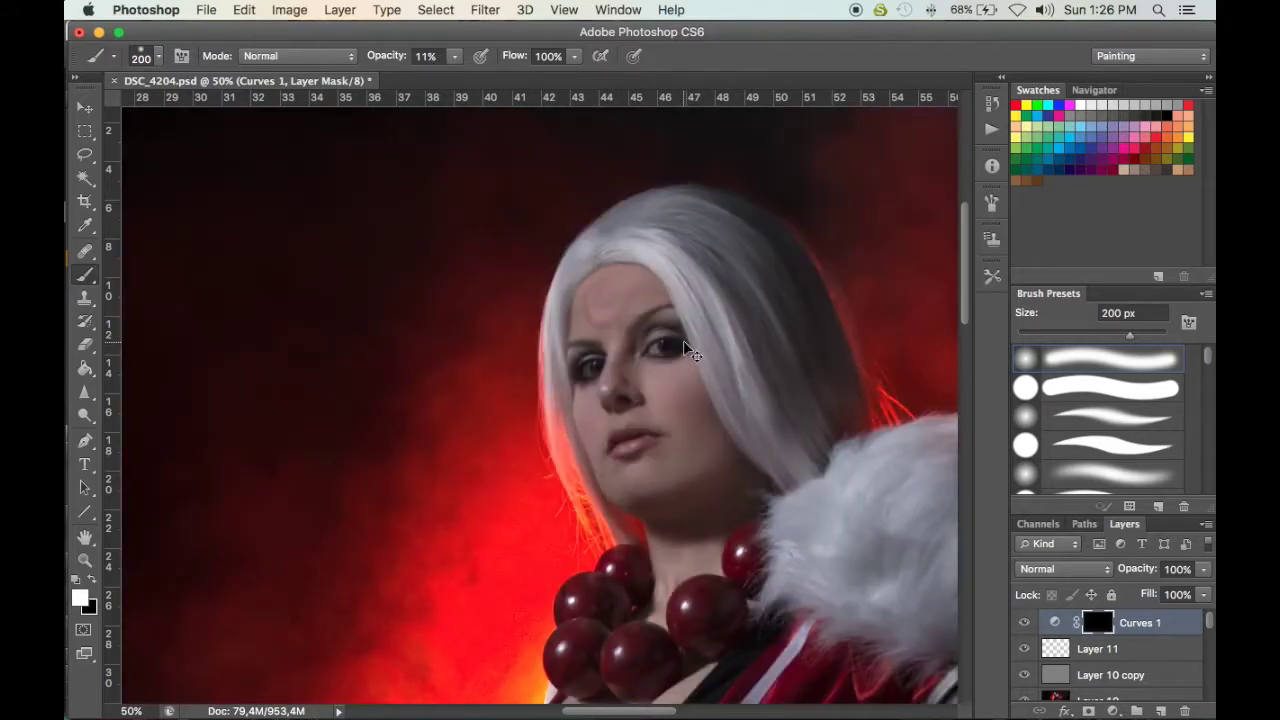
pyautogui.press('super+i')
pyautogui.press('super+i')
pyautogui.press('super+i')
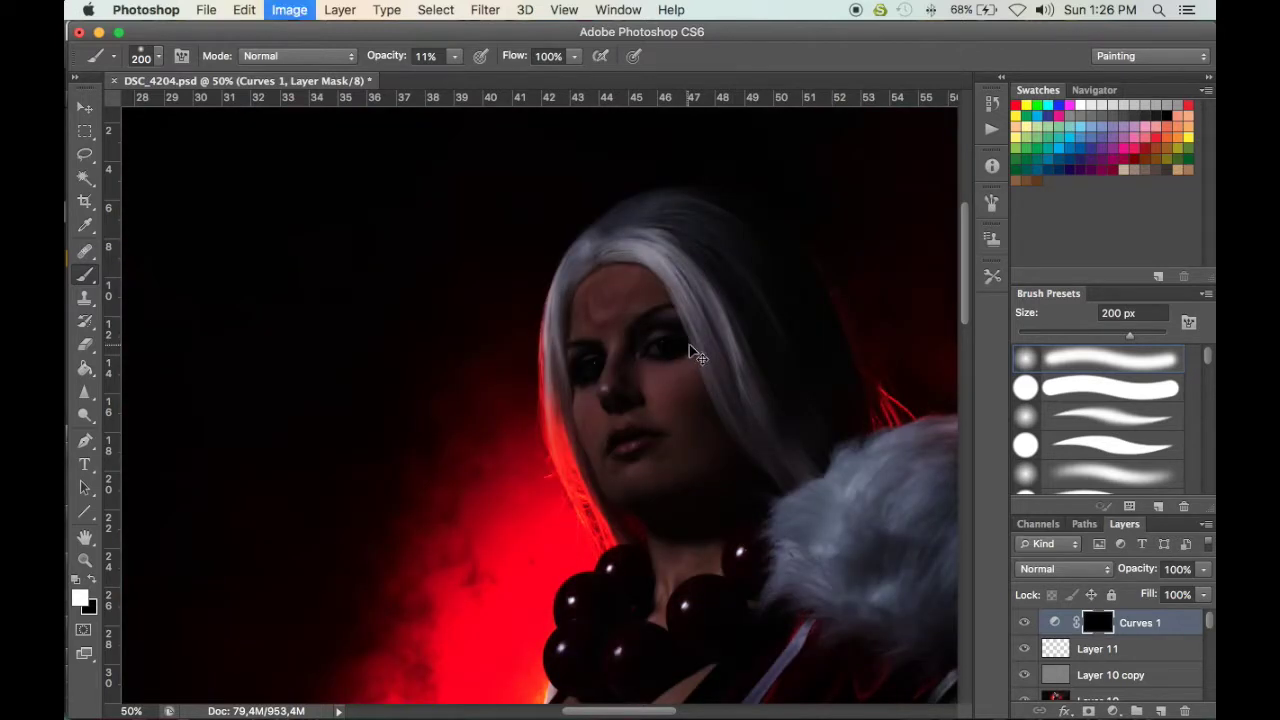
pyautogui.press('super+i')
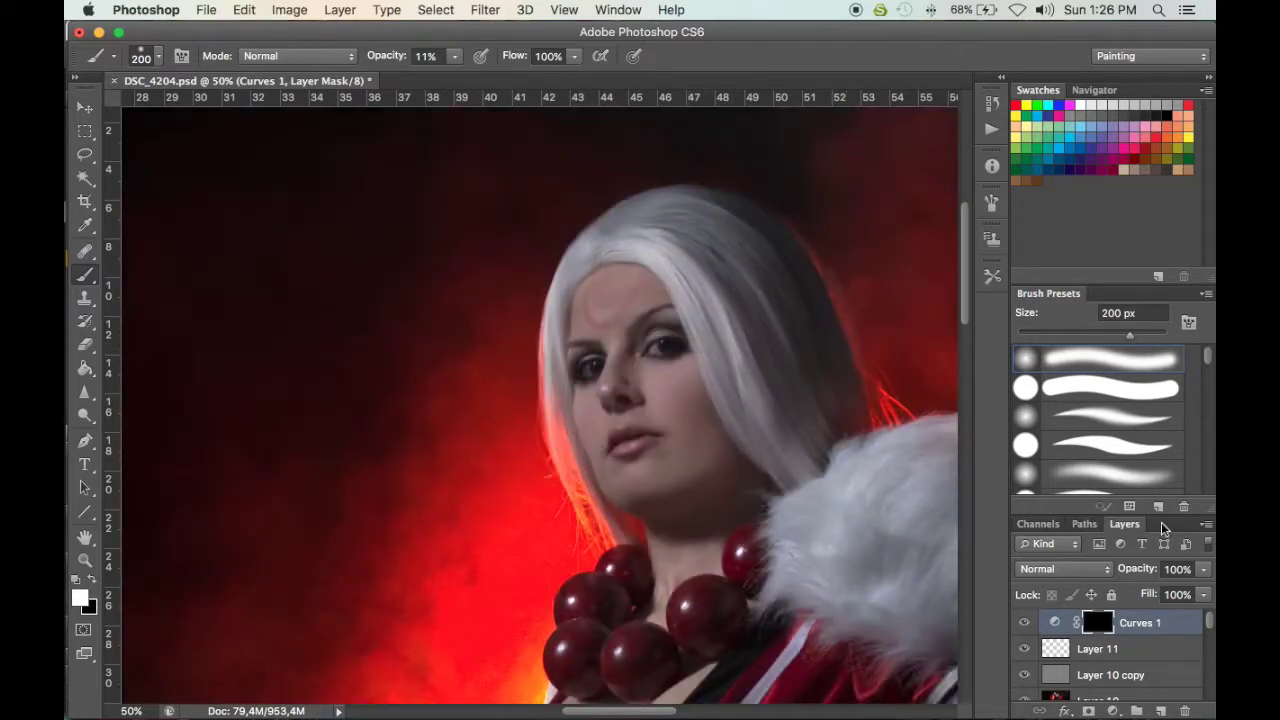
# Toggle the retouching layers to compare the portrait, ending with Layer 10 copy, Layer 10 and Layer 9 hidden
pyautogui.click(1025, 675)
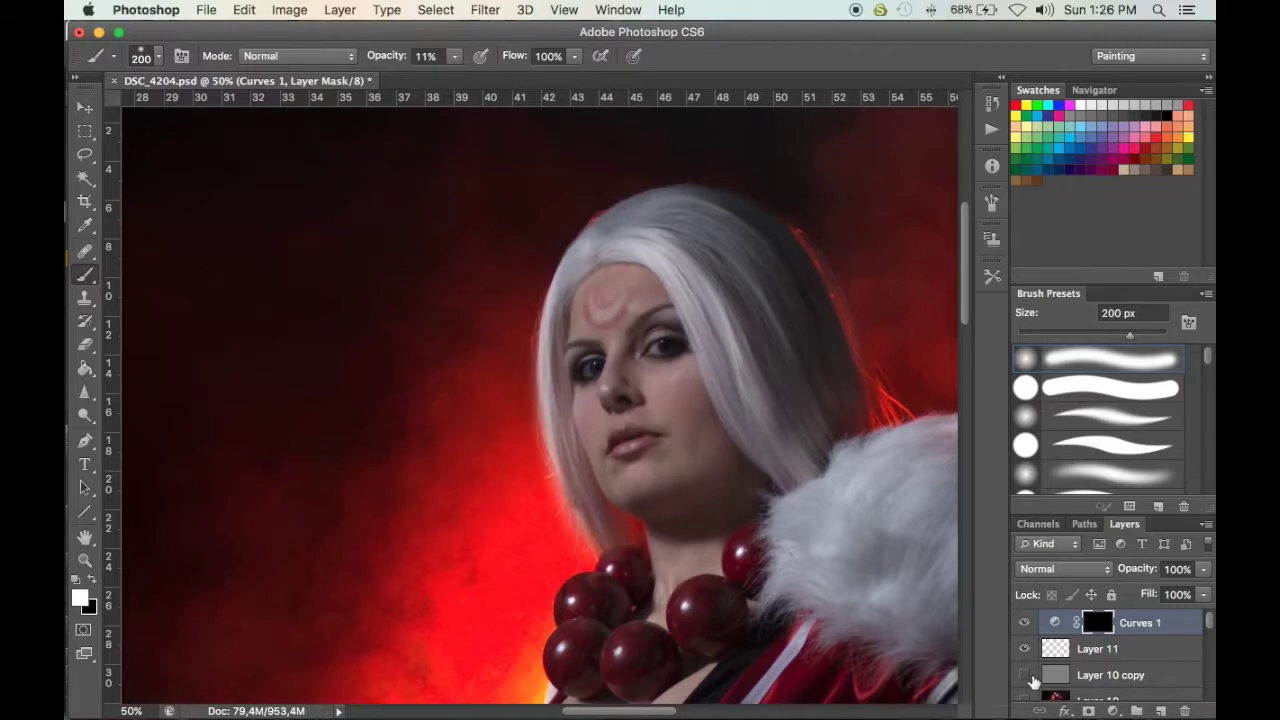
pyautogui.click(1026, 699)
pyautogui.click(1026, 700)
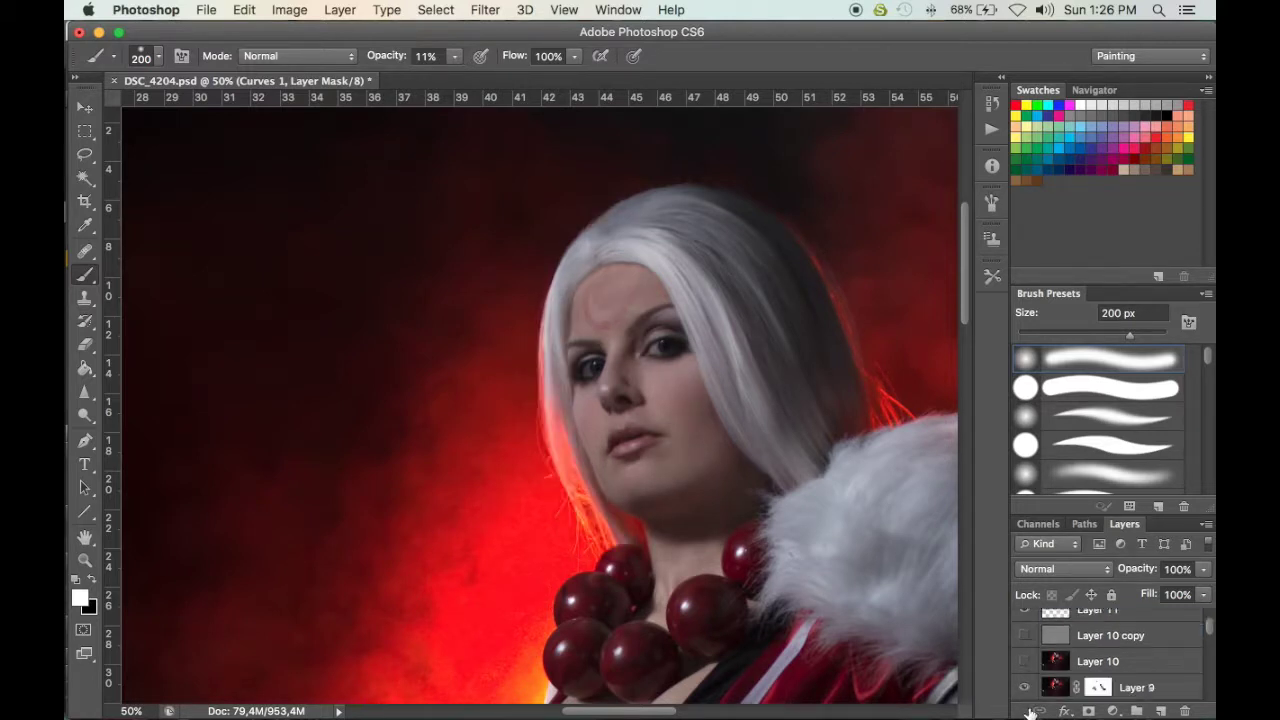
pyautogui.click(1024, 661)
pyautogui.click(1024, 661)
pyautogui.click(1024, 636)
pyautogui.click(1024, 661)
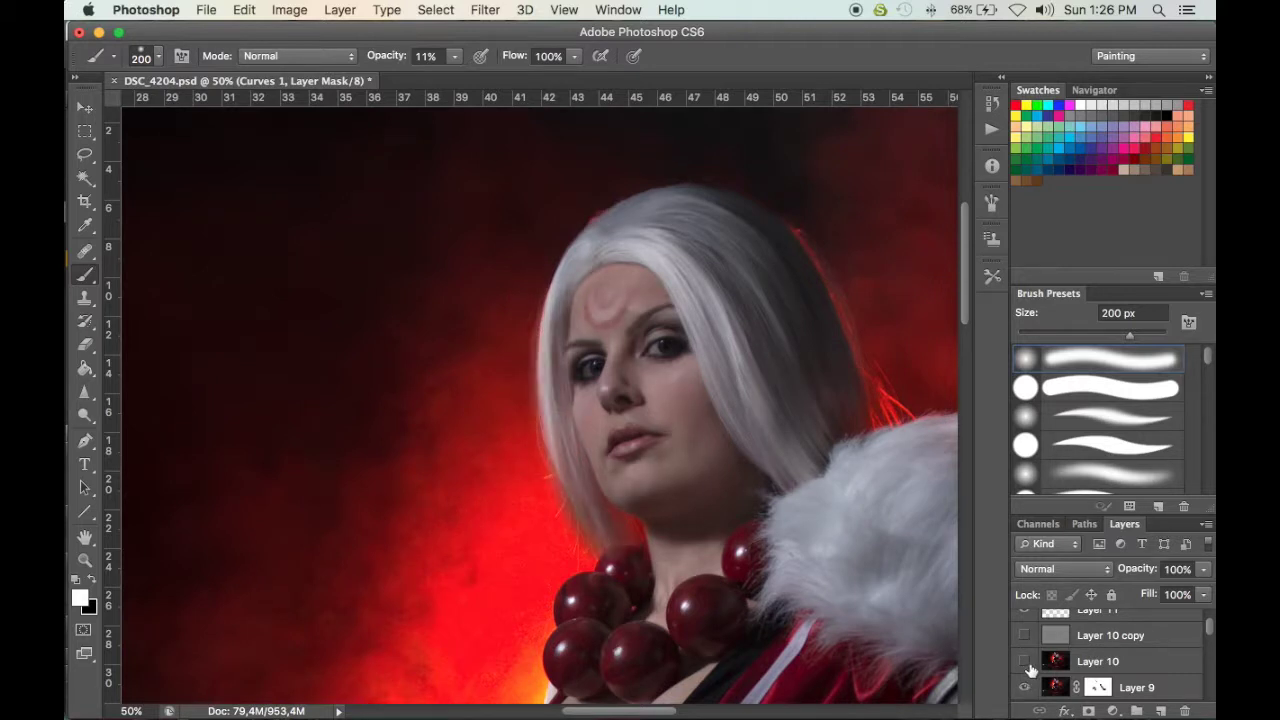
pyautogui.moveTo(1026, 642); pyautogui.dragTo(1027, 687)
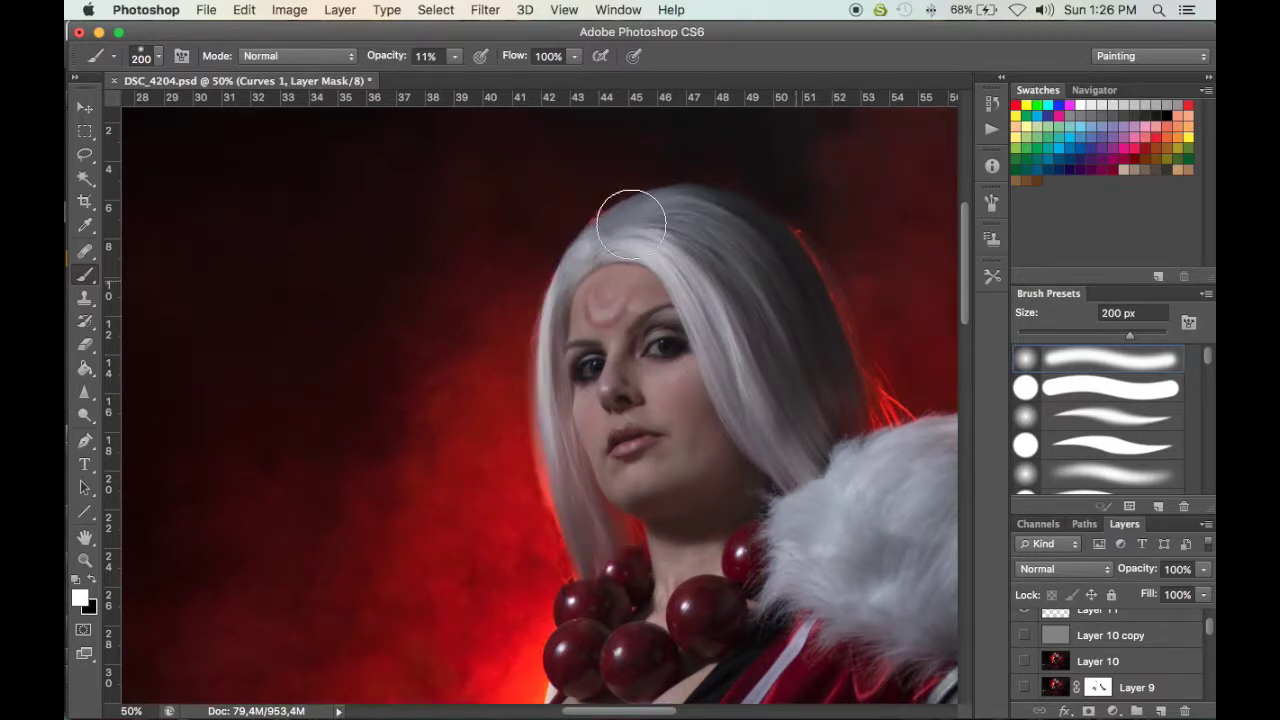
pyautogui.scroll(2, 1203, 644)
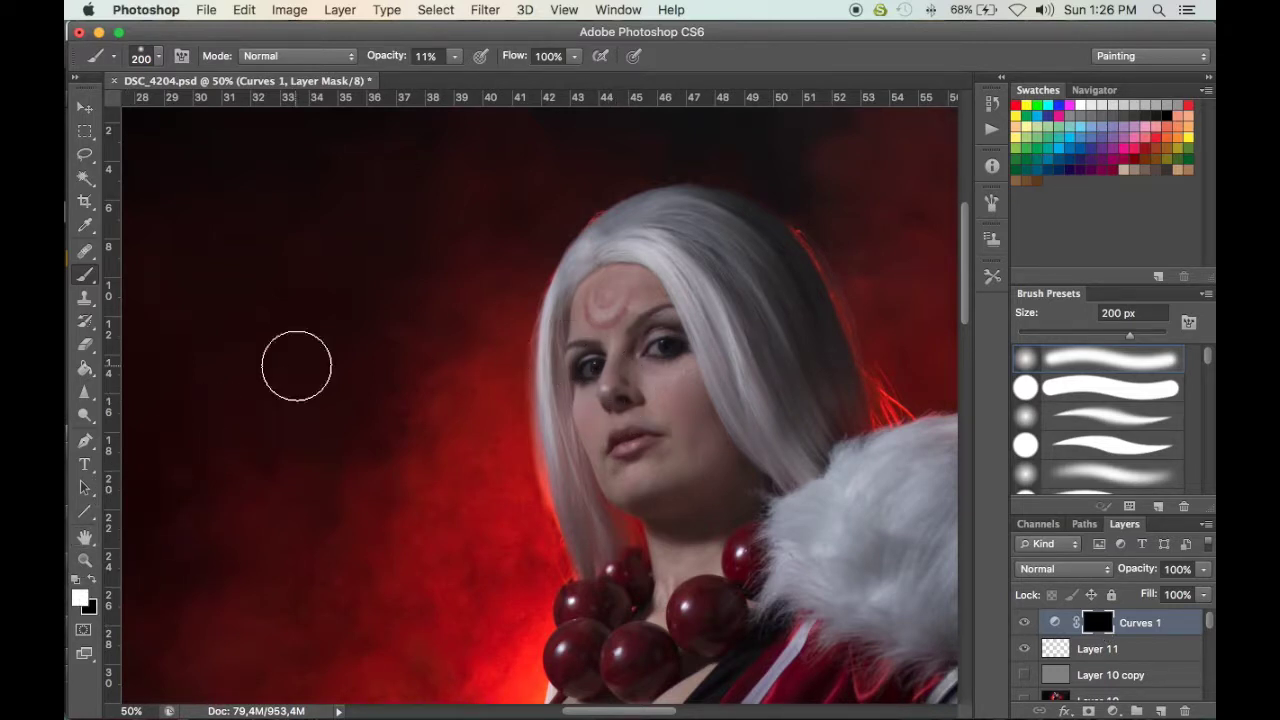
# Reduce the brush size to 80 px for painting on the Curves 1 mask
pyautogui.press('[')
pyautogui.press('[')
pyautogui.press('[')
pyautogui.press('[')
pyautogui.press('[')
pyautogui.press('[')
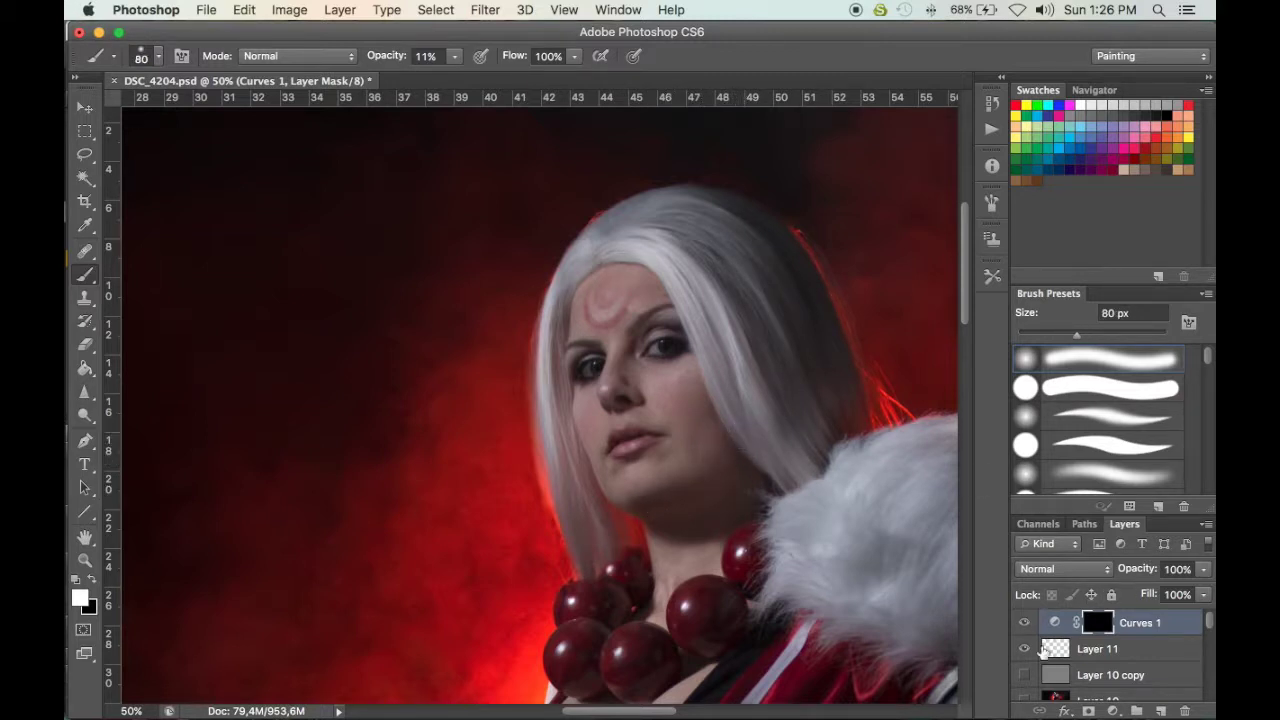
# Turn Layer 10 copy and the hidden layers beneath it back on, toggling visibility to compare the portrait
pyautogui.click(1024, 675)
pyautogui.click(1025, 623)
pyautogui.click(1026, 625)
pyautogui.click(1027, 628)
pyautogui.click(1028, 632)
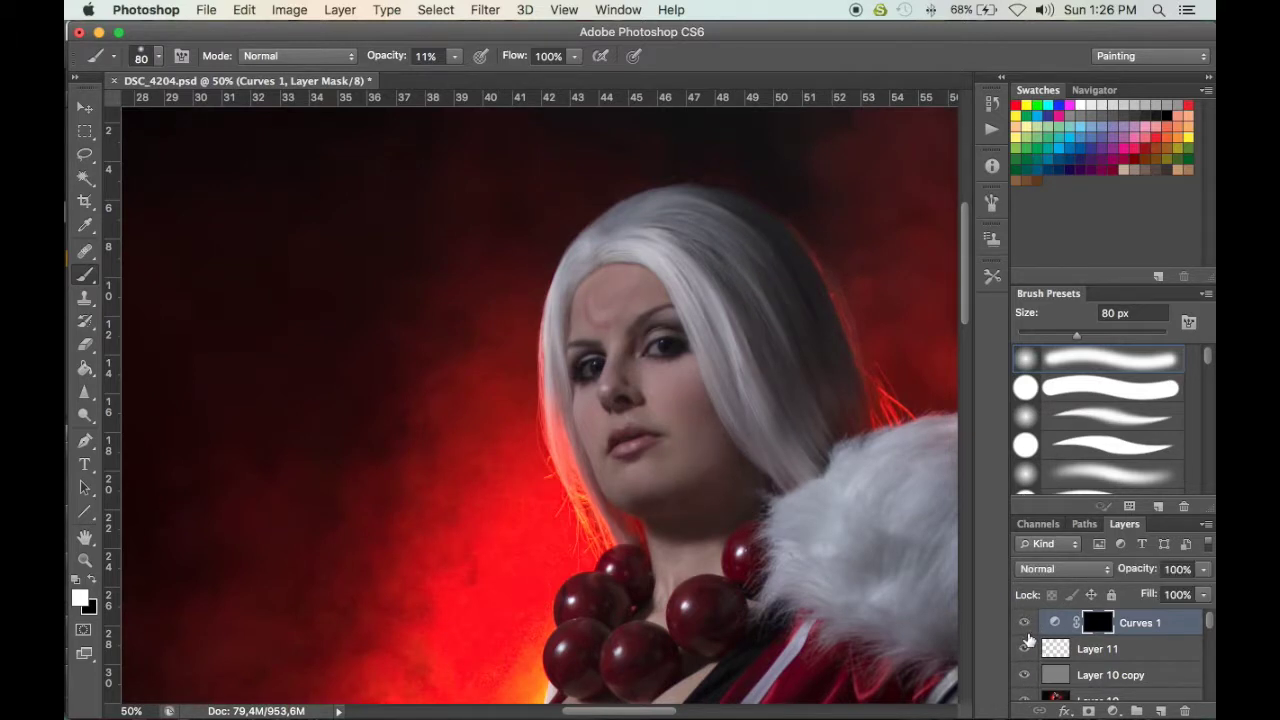
pyautogui.click(1030, 636)
pyautogui.click(1025, 676)
pyautogui.click(1025, 676)
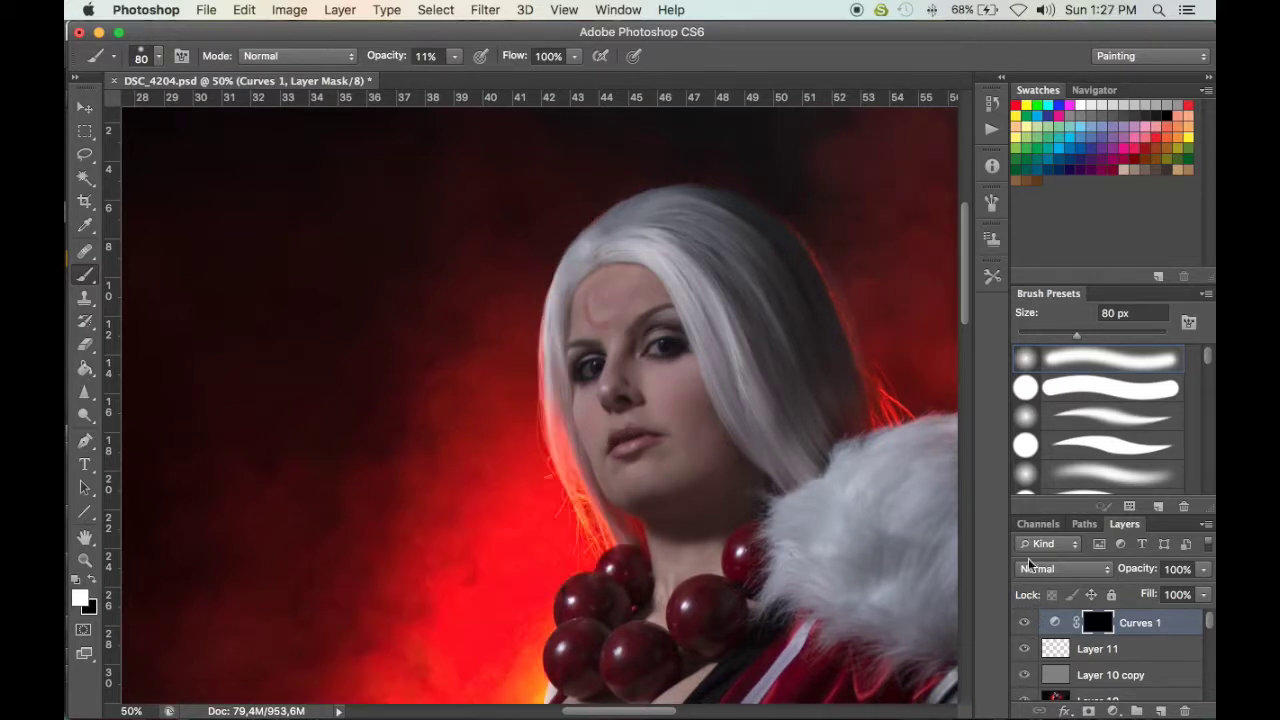
pyautogui.press(']')
pyautogui.press(']')
pyautogui.press(']')
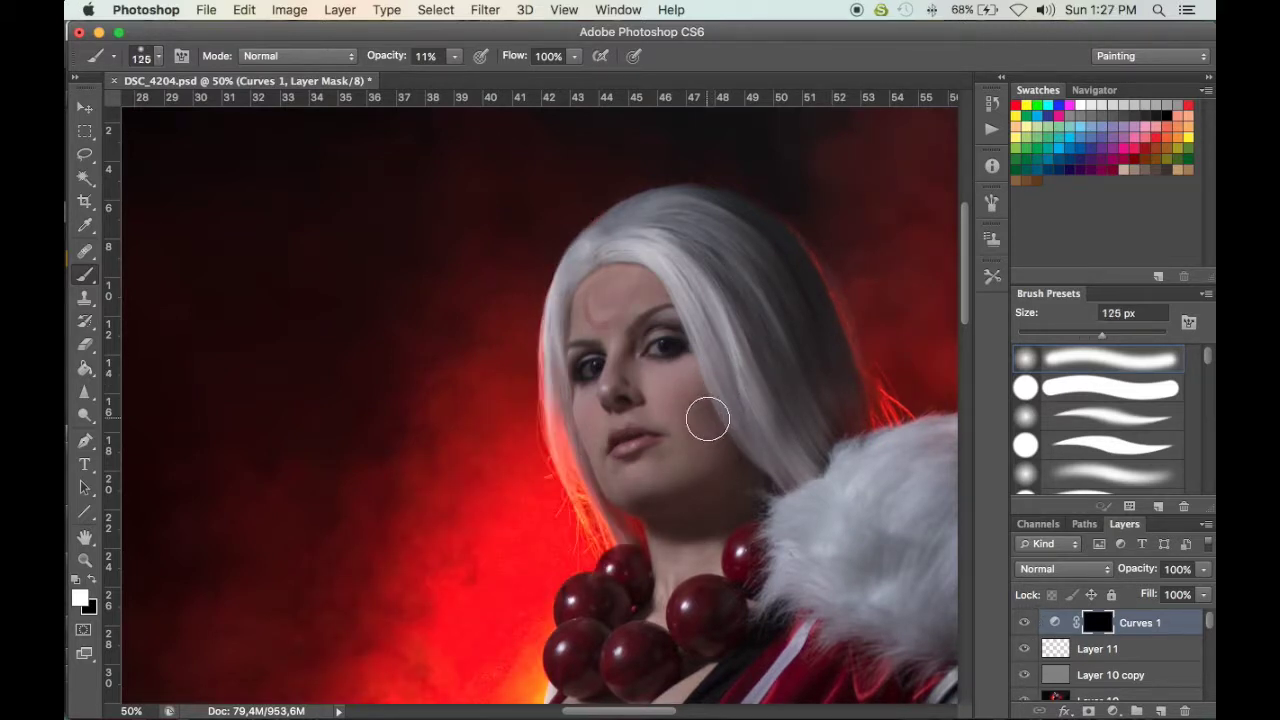
pyautogui.press('[')
pyautogui.press('[')
pyautogui.press('[')
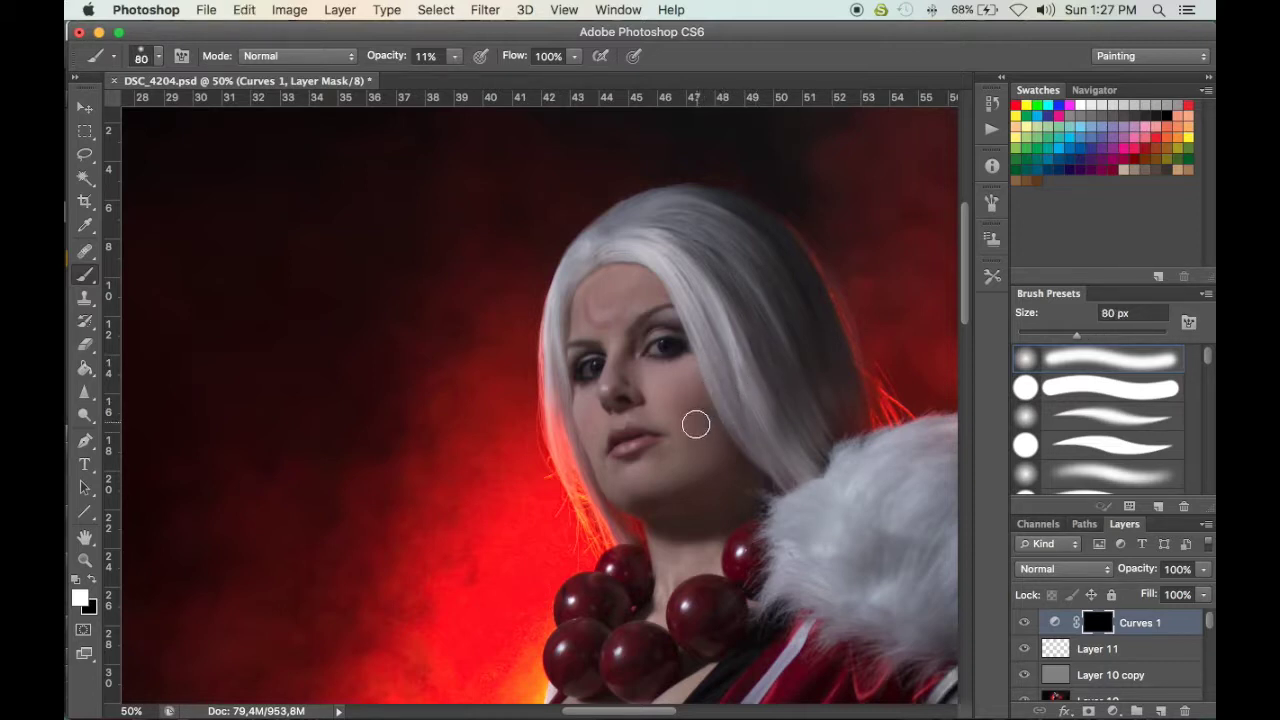
pyautogui.hscroll(-2, 785, 308)
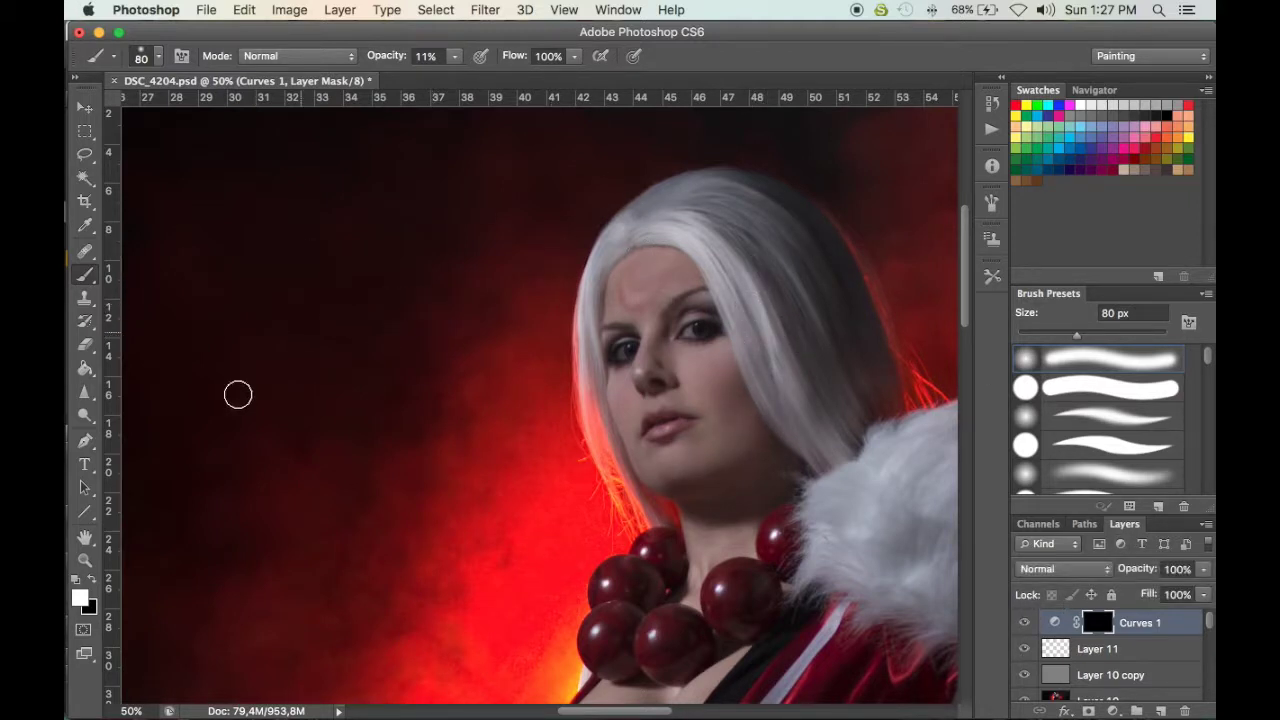
pyautogui.press('x')
pyautogui.press('0')
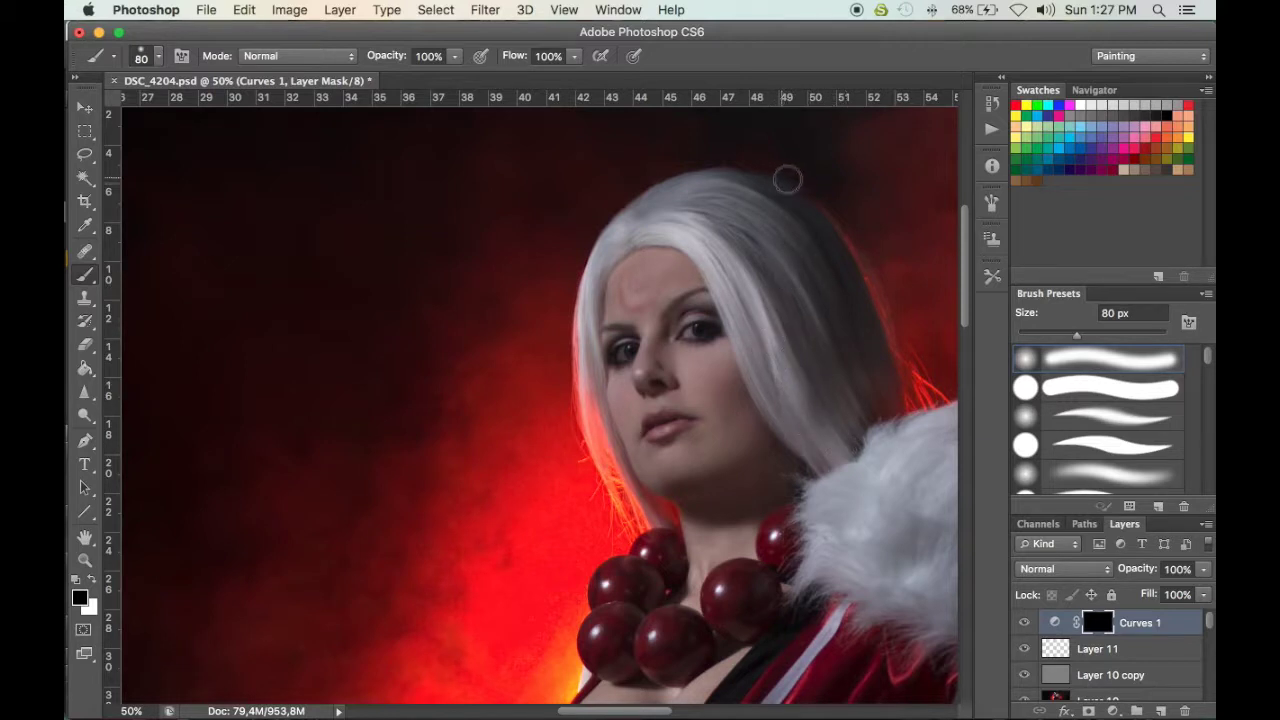
pyautogui.press('x')
pyautogui.press('1')
pyautogui.press('1')
# Toggle the Curves 1 layer on and off to compare its effect on the face close up
pyautogui.scroll(-3, 760, 335)
pyautogui.hscroll(-3, 760, 335)
pyautogui.hscroll(-3, 757, 350)
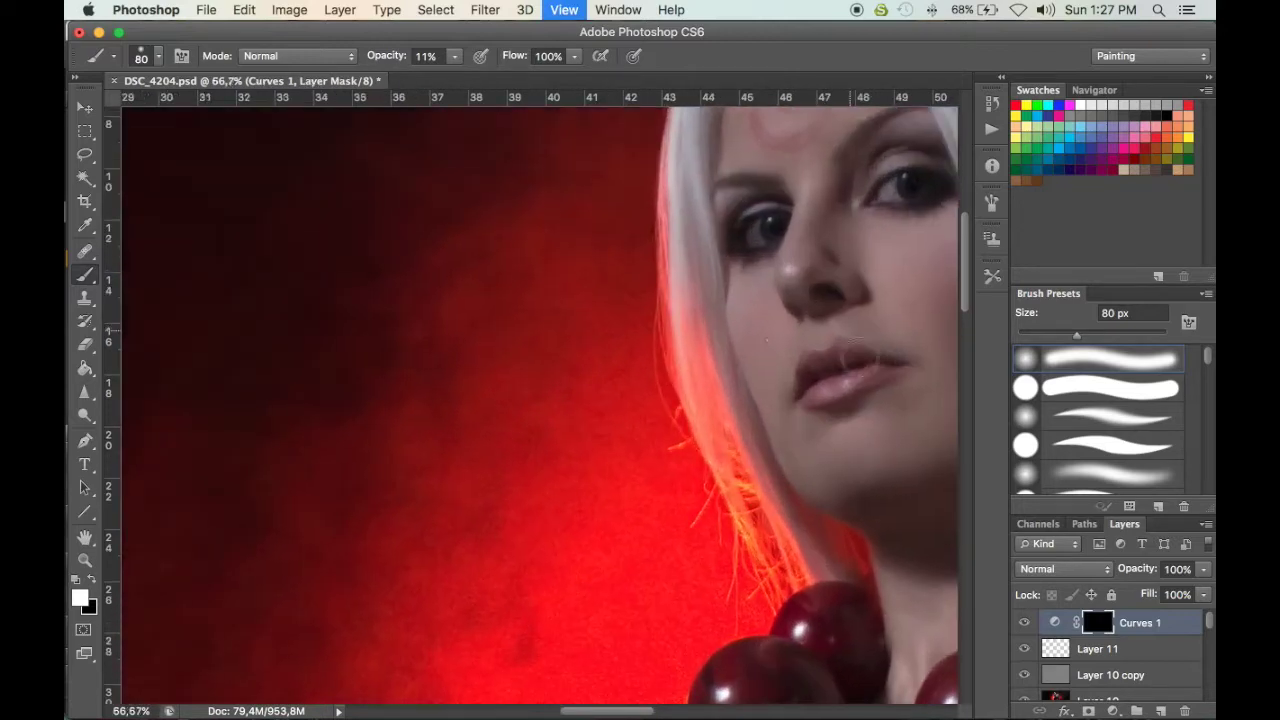
pyautogui.press('super+plus')
pyautogui.click(1024, 623)
pyautogui.click(1024, 623)
pyautogui.click(1024, 623)
pyautogui.click(1024, 623)
pyautogui.moveTo(695, 304); pyautogui.dragTo(704, 452)
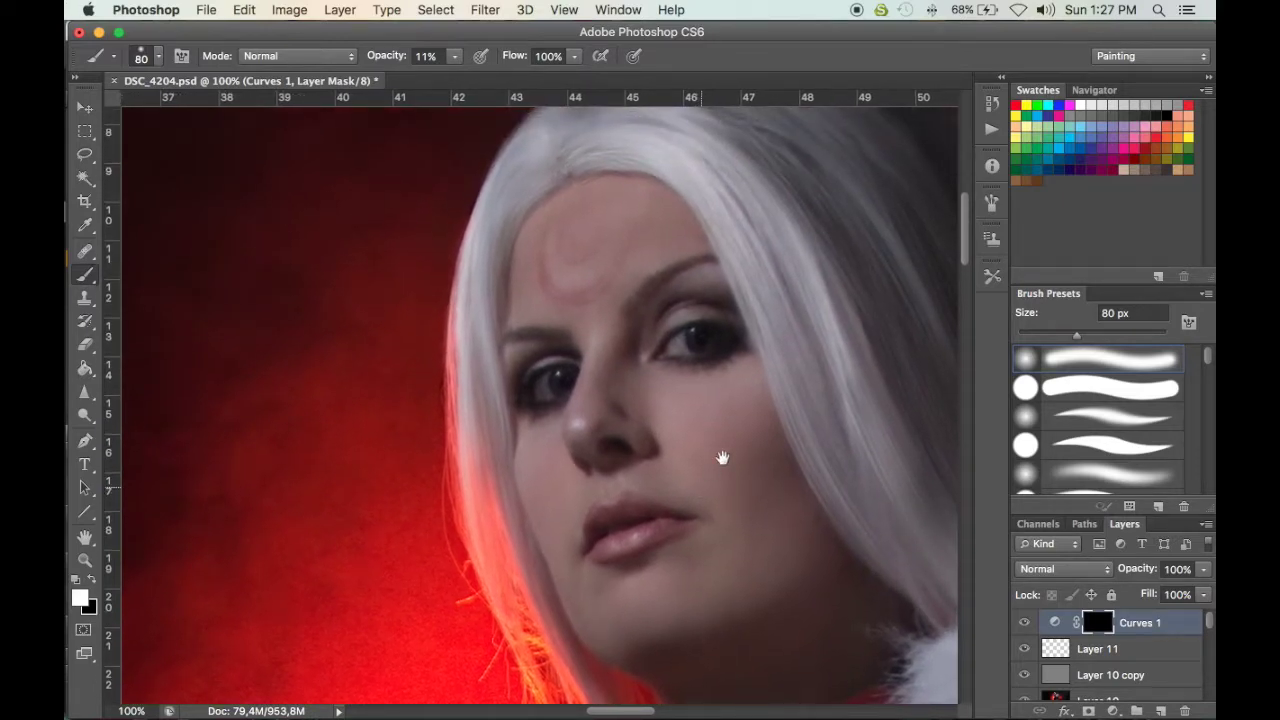
# Invert the Curves 1 mask back and forth to preview the darkening around the nose and lips, ending with a black mask
pyautogui.press('super+plus')
pyautogui.press('super+i')
pyautogui.press('super+i')
pyautogui.moveTo(694, 517); pyautogui.dragTo(689, 396)
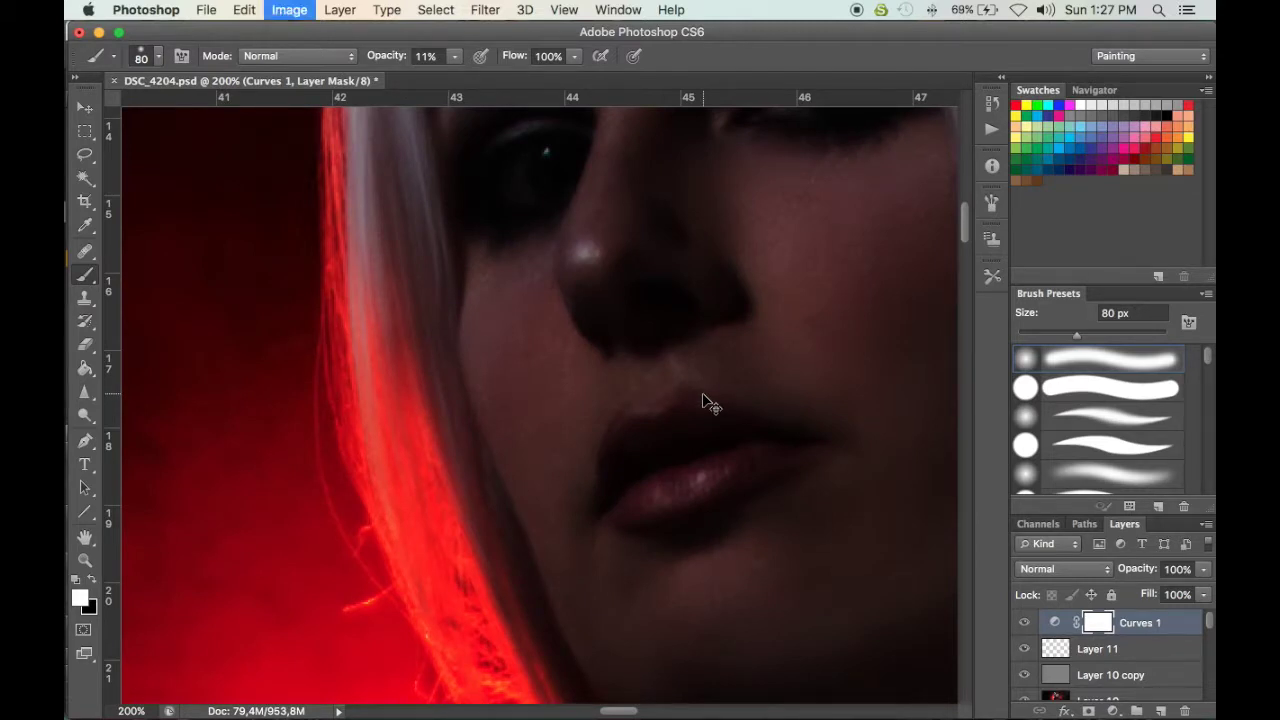
pyautogui.press('super+i')
# Set the brush size to 20 px and paint the Curves 1 mask to darken the shadows around the lips
pyautogui.press('[')
pyautogui.press('[')
pyautogui.press('[')
pyautogui.press('[')
pyautogui.press('[')
pyautogui.press('[')
pyautogui.moveTo(623, 466); pyautogui.dragTo(612, 482)
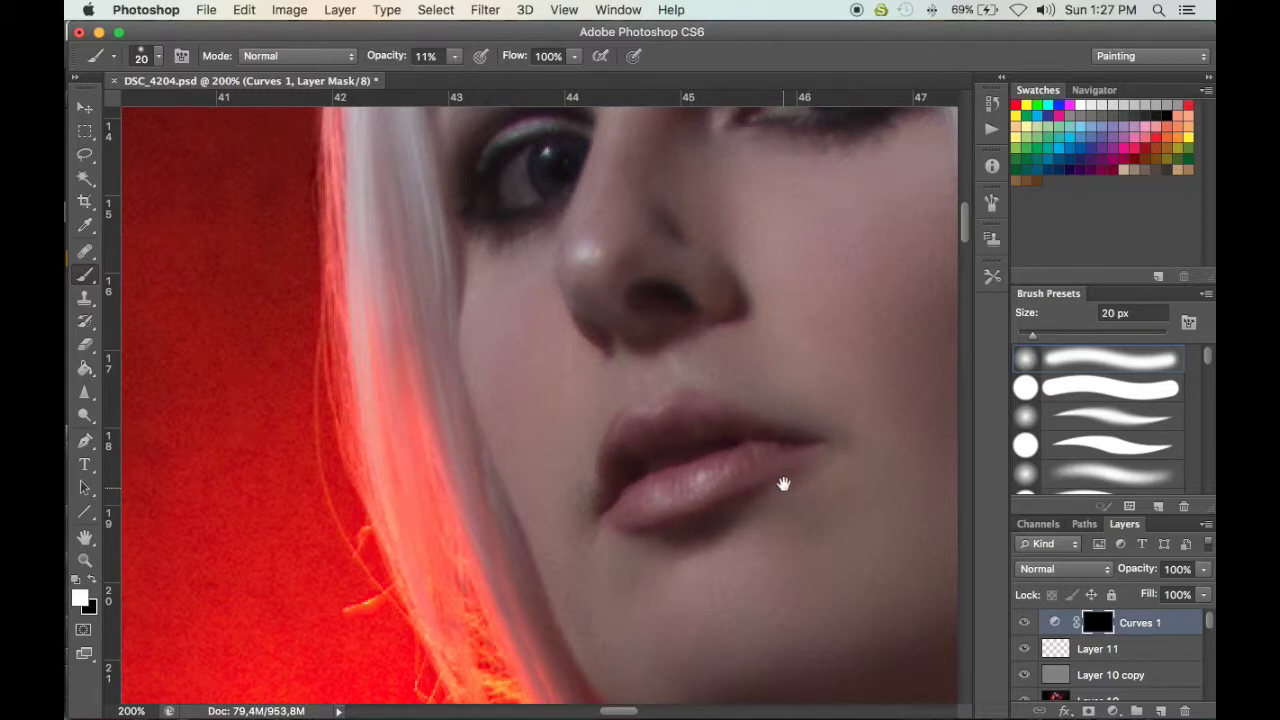
pyautogui.scroll(-2, 783, 490)
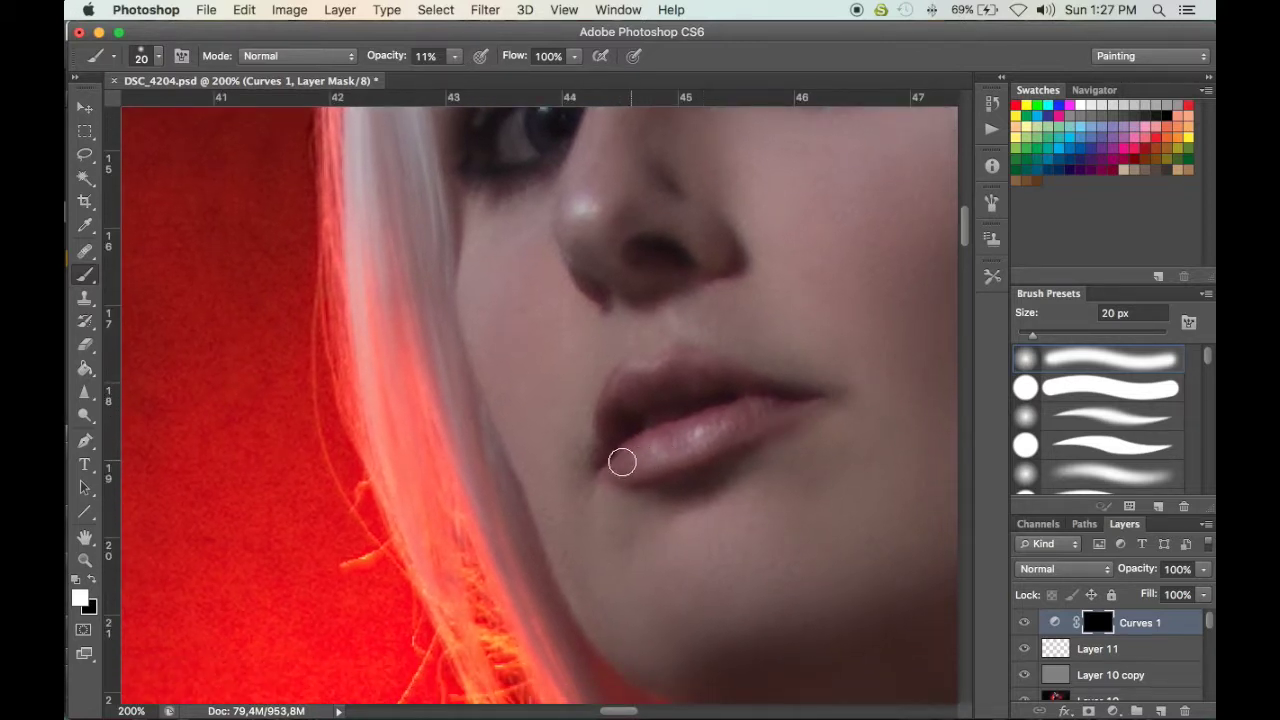
# Toggle the Curves 1 layer to check the darkened shadows on the nose and mouth
pyautogui.moveTo(734, 349); pyautogui.dragTo(691, 506)
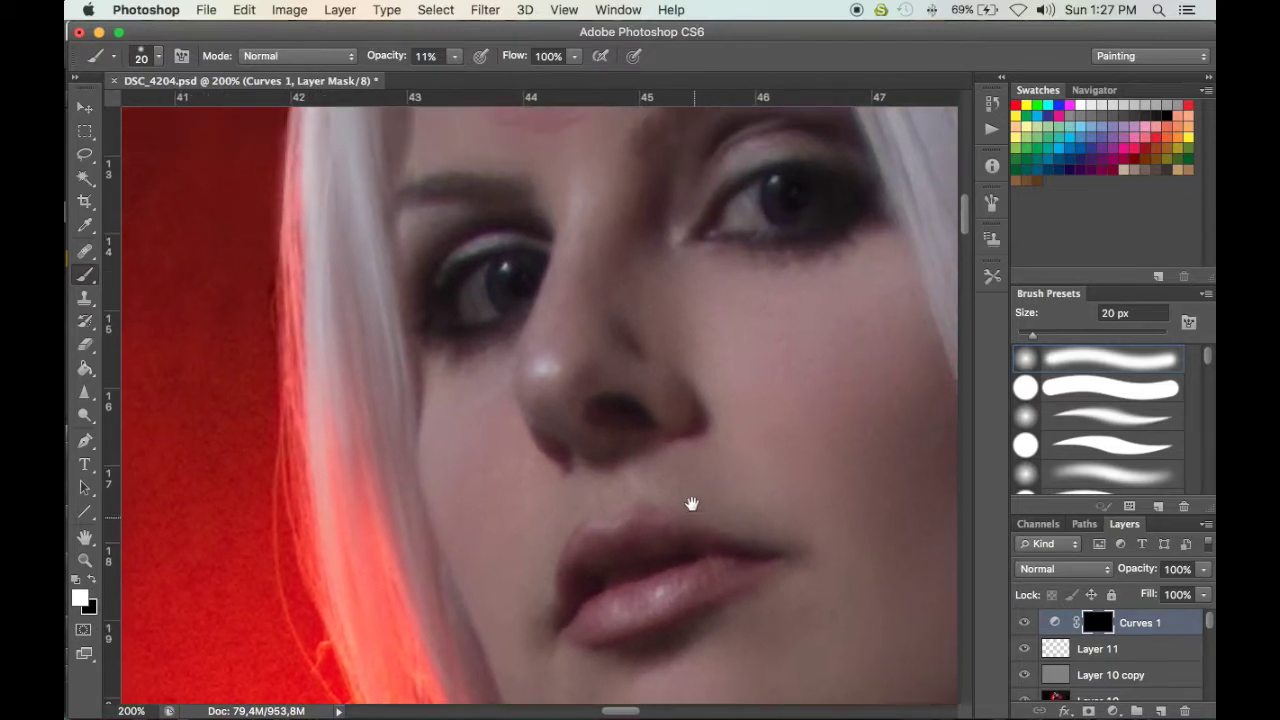
pyautogui.click(1028, 622)
pyautogui.click(1027, 623)
pyautogui.click(1026, 624)
pyautogui.click(1026, 625)
# Set the brush size to 15 px and darken the eyebrows and eyelid creases on the Curves 1 mask
pyautogui.scroll(2, 657, 334)
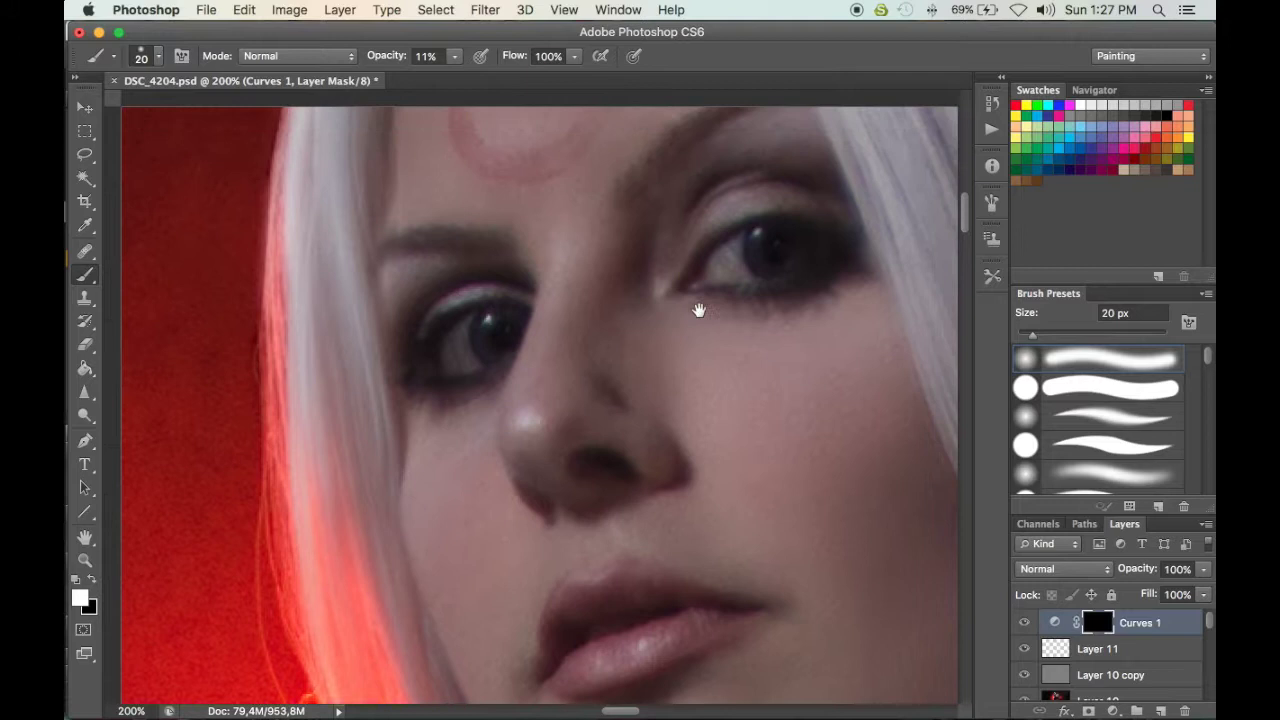
pyautogui.press(']')
pyautogui.press(']')
pyautogui.moveTo(686, 229); pyautogui.dragTo(559, 359)
pyautogui.press('[')
pyautogui.press('[')
pyautogui.press('[')
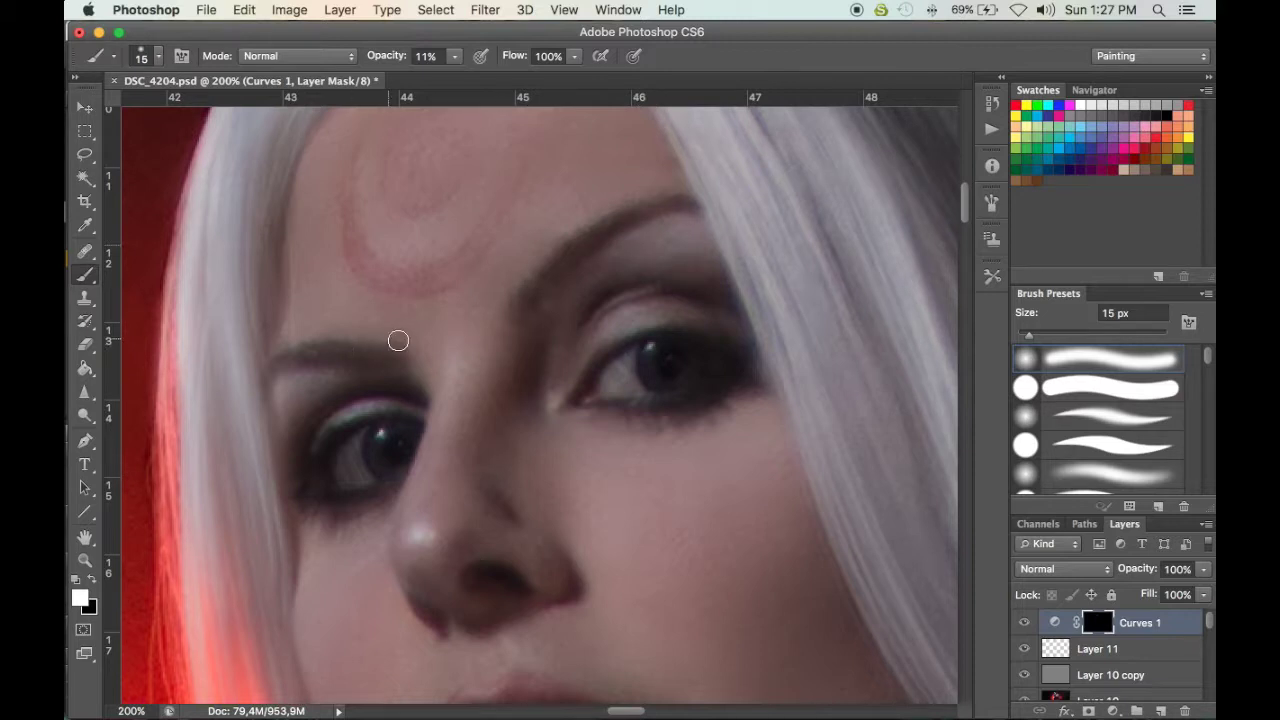
pyautogui.press('space')
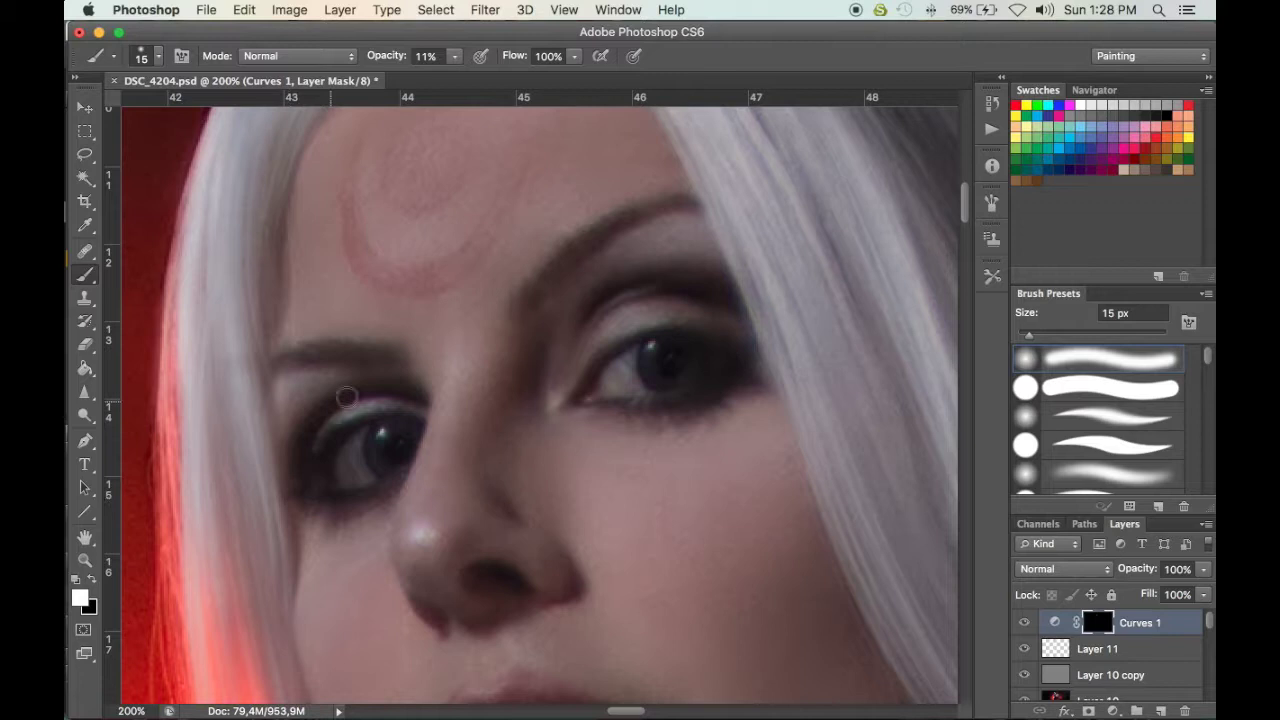
pyautogui.moveTo(399, 411); pyautogui.dragTo(397, 411)
# Deepen the dark makeup around both eyes on the mask, varying the brush between 10 and 25 px
pyautogui.press(']')
pyautogui.press(']')
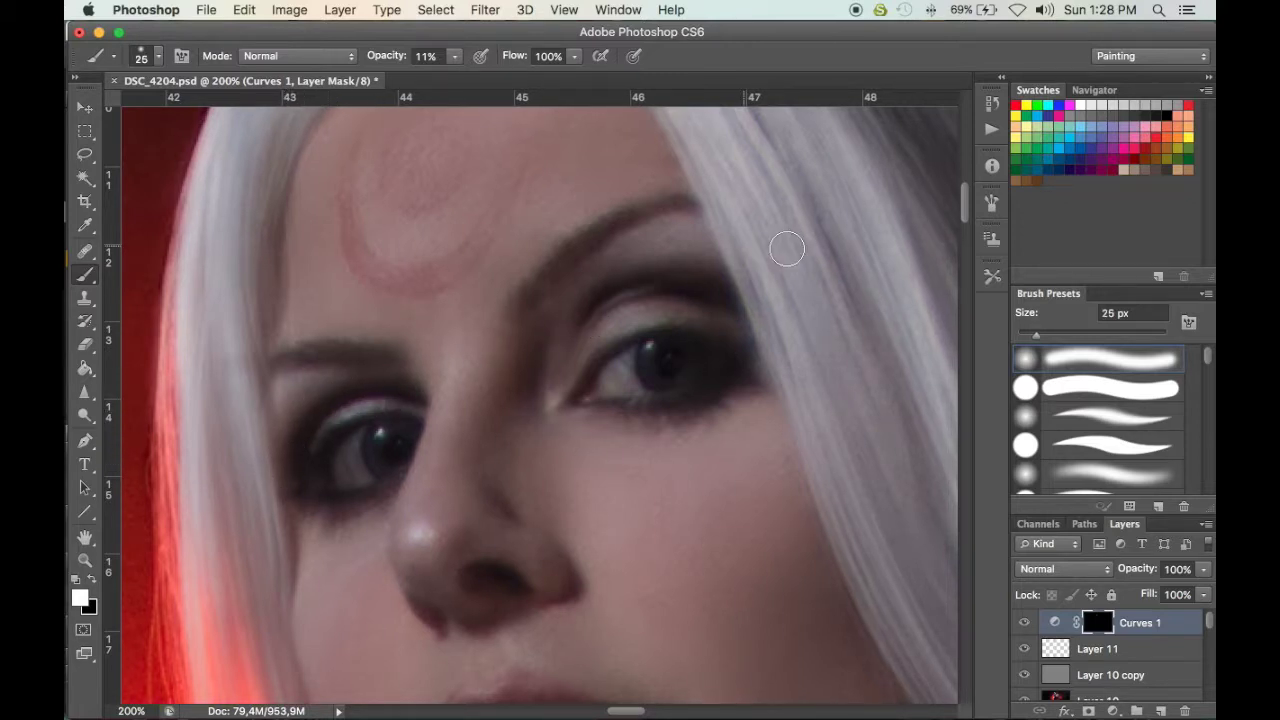
pyautogui.press('[')
pyautogui.press('[')
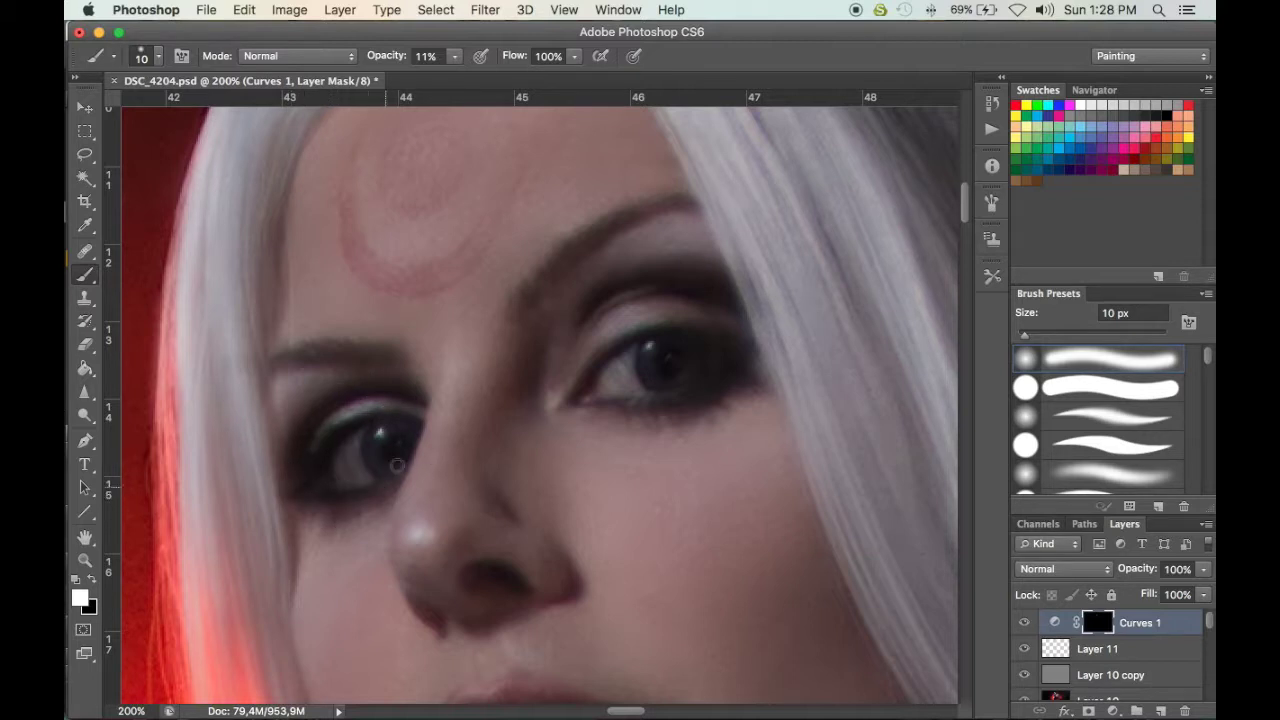
pyautogui.press(']')
pyautogui.moveTo(460, 416); pyautogui.dragTo(457, 416)
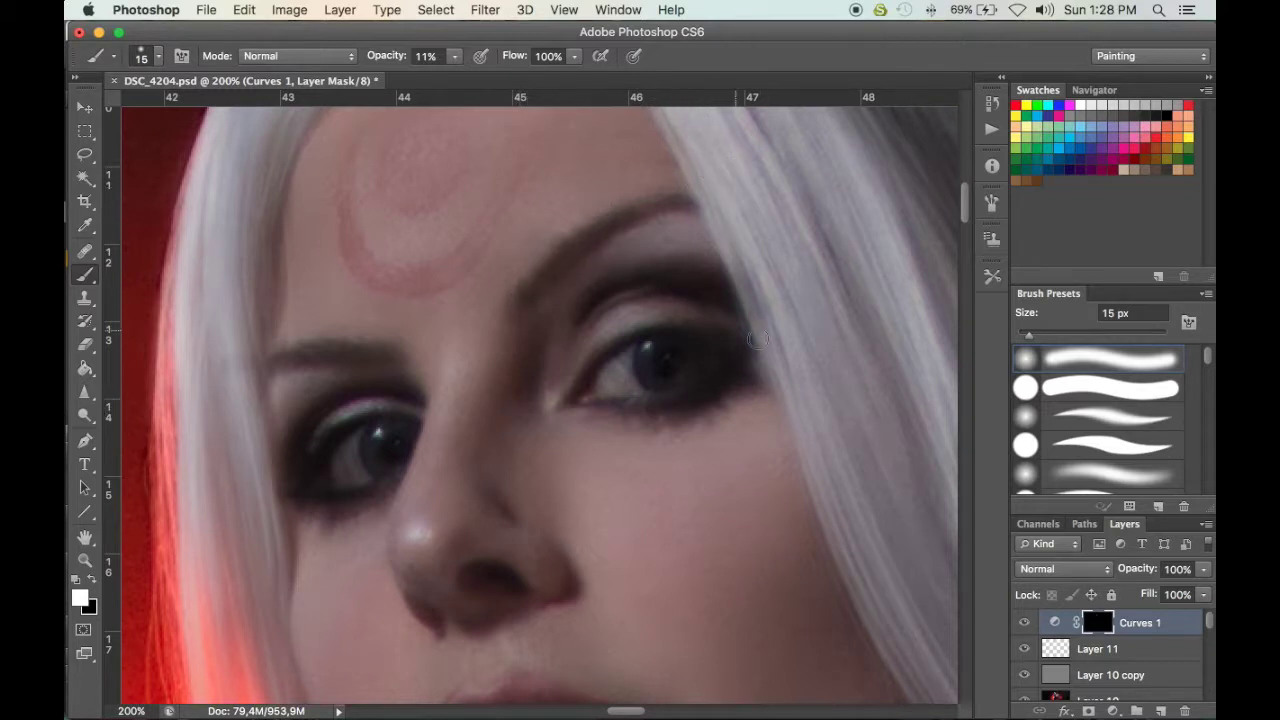
pyautogui.moveTo(682, 473); pyautogui.dragTo(631, 433)
# Fit the whole image in view and toggle the Curves 1 layer repeatedly to compare the facial darkening
pyautogui.press('super+0')
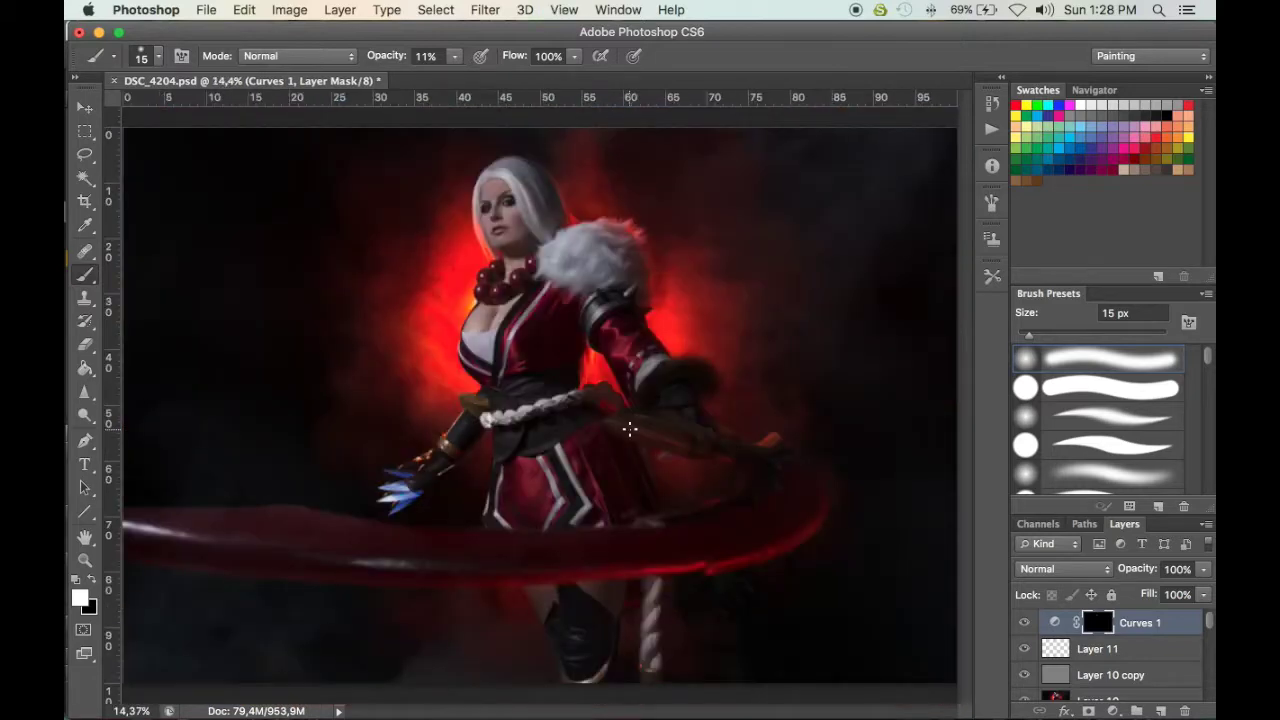
pyautogui.click(1025, 624)
pyautogui.click(1025, 623)
pyautogui.click(1025, 623)
pyautogui.click(1026, 622)
pyautogui.click(1025, 623)
pyautogui.click(1025, 623)
pyautogui.click(1025, 623)
pyautogui.click(1025, 623)
pyautogui.click(1027, 623)
pyautogui.click(1035, 622)
pyautogui.click(1035, 622)
pyautogui.click(1035, 622)
# Invert the Curves 1 mask back and forth at 50% zoom to preview the darkening on the head and shoulder
pyautogui.press('super+plus')
pyautogui.press('super+plus')
pyautogui.press('super+plus')
pyautogui.press('super+plus')
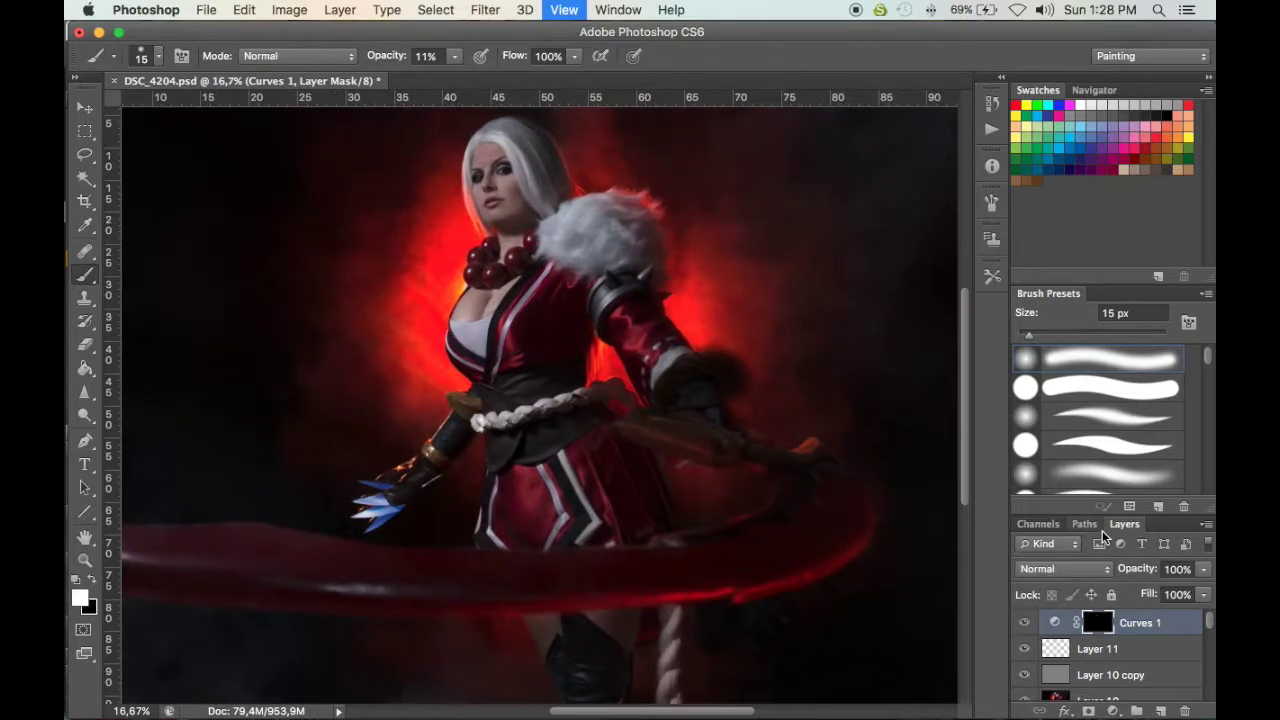
pyautogui.scroll(10, 557, 498)
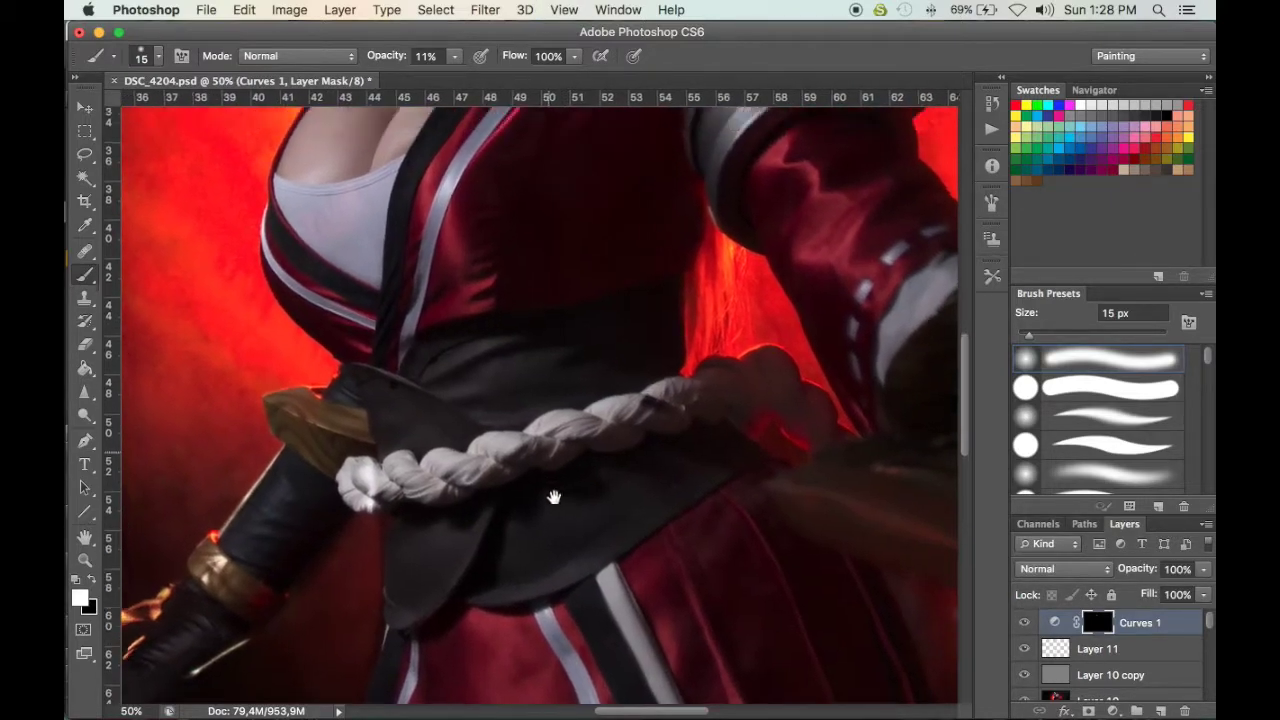
pyautogui.scroll(2, 595, 656)
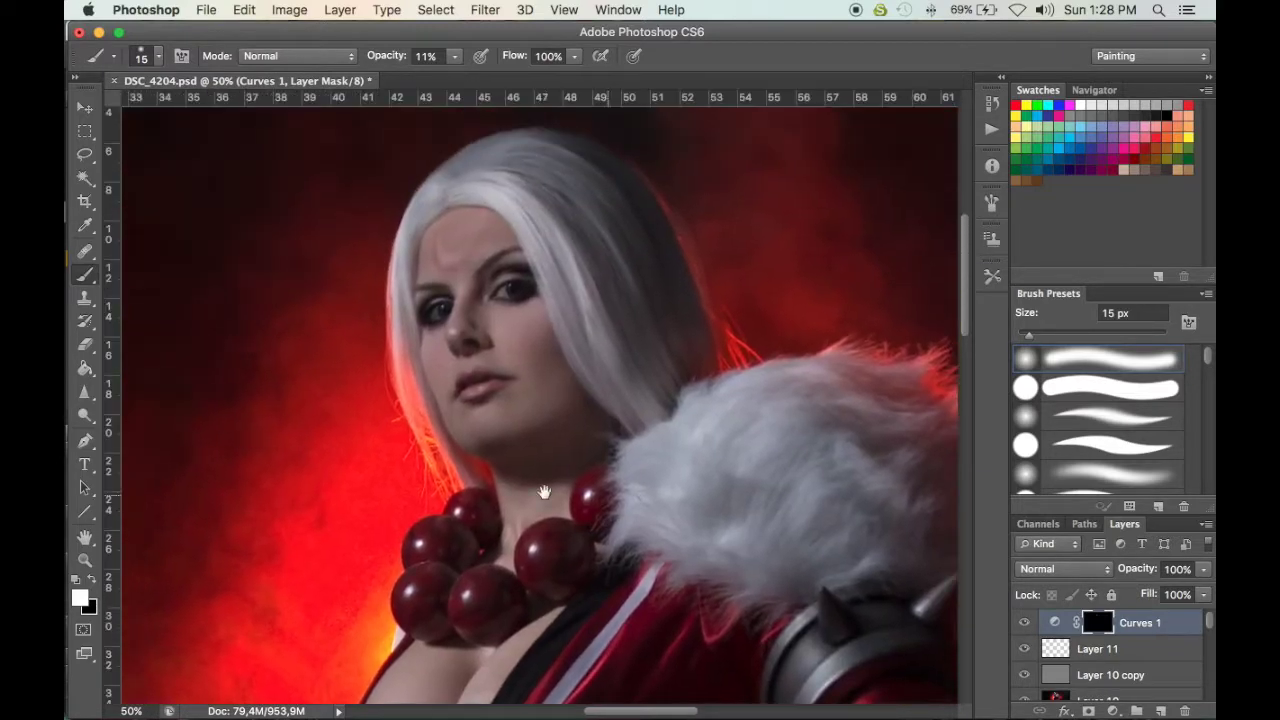
pyautogui.press('super+i')
pyautogui.press('super+i')
pyautogui.press('super+i')
pyautogui.press('super+i')
pyautogui.press('super+i')
pyautogui.press('super+i')
# Set the brush size to 125 px and darken the shadowed sides of the hair and the fur shoulder piece
pyautogui.press(']')
pyautogui.press(']')
pyautogui.press(']')
pyautogui.press(']')
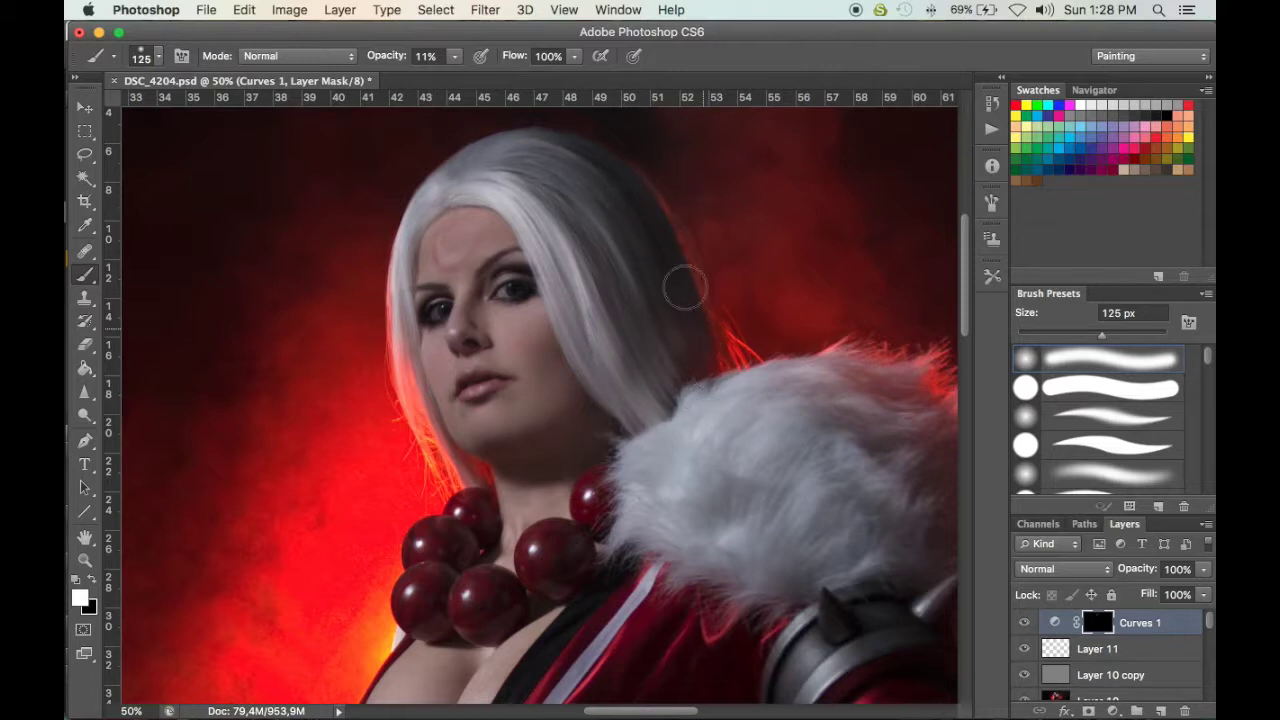
pyautogui.moveTo(757, 434)
pyautogui.mouseDown()
pyautogui.moveTo(609, 297)
pyautogui.moveTo(551, 297)
pyautogui.mouseUp()
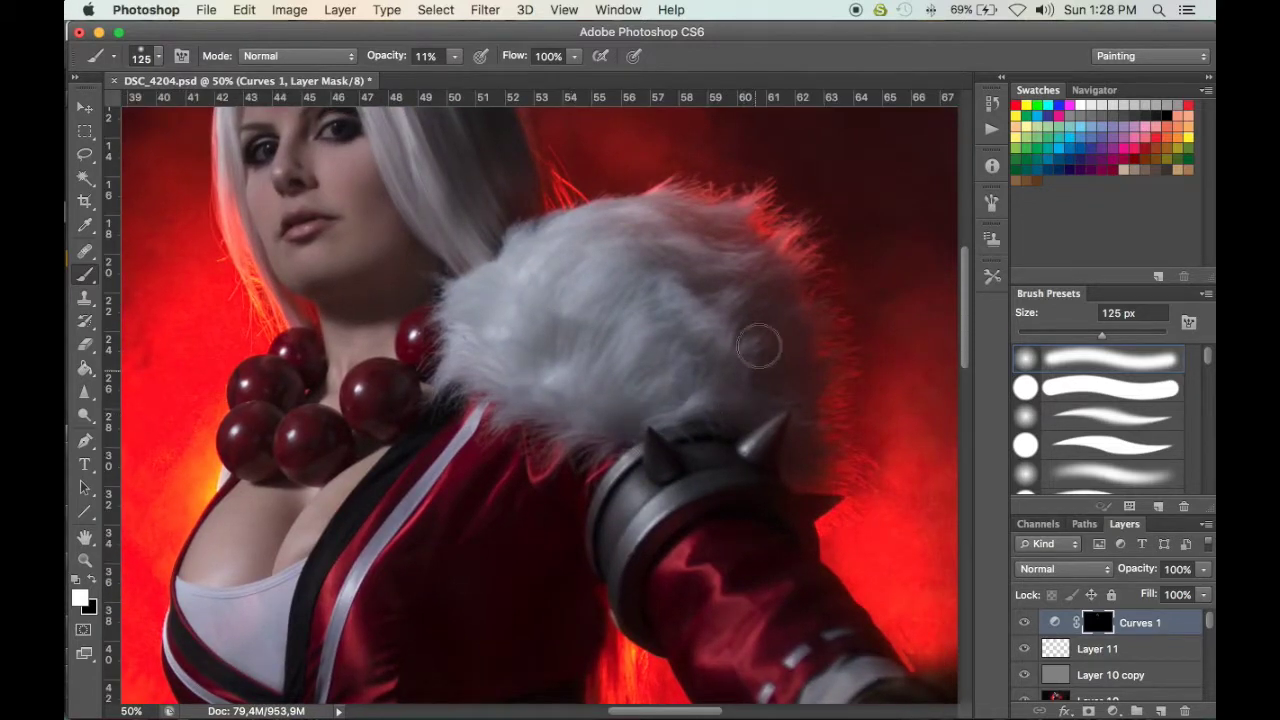
# Set the brush size to 70 px and darken the shadows on the spiked armband
pyautogui.scroll(-5, 677, 266)
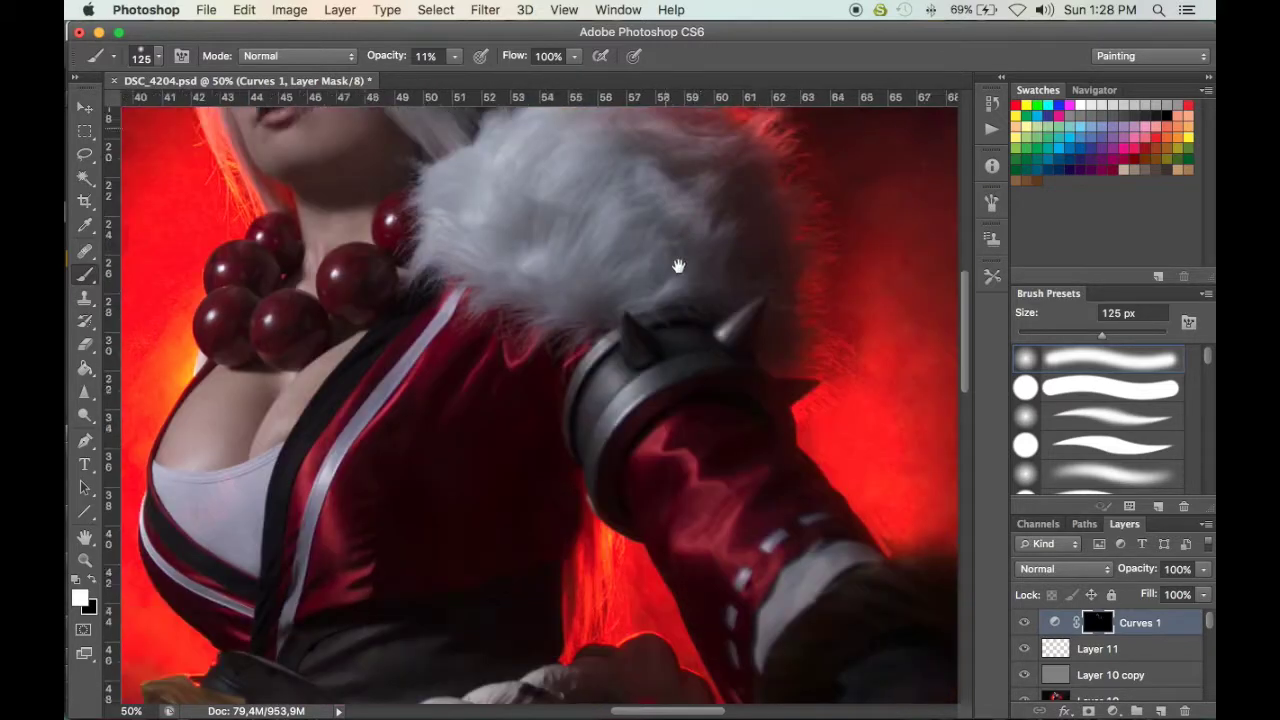
pyautogui.scroll(-1, 749, 300)
pyautogui.press('[')
pyautogui.press('[')
pyautogui.press('[')
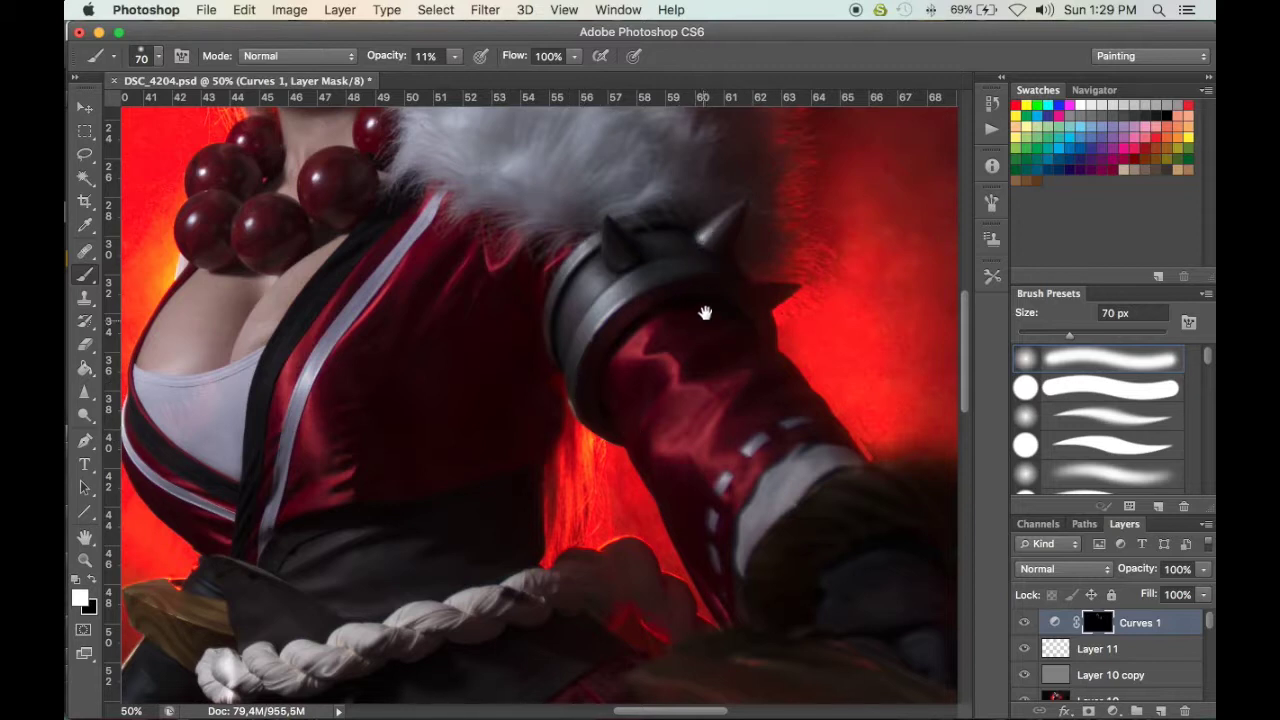
# Set the brush size to 125 px and darken the shaded edges of the red sleeve below the armband
pyautogui.press(']')
pyautogui.press(']')
pyautogui.press(']')
pyautogui.press(']')
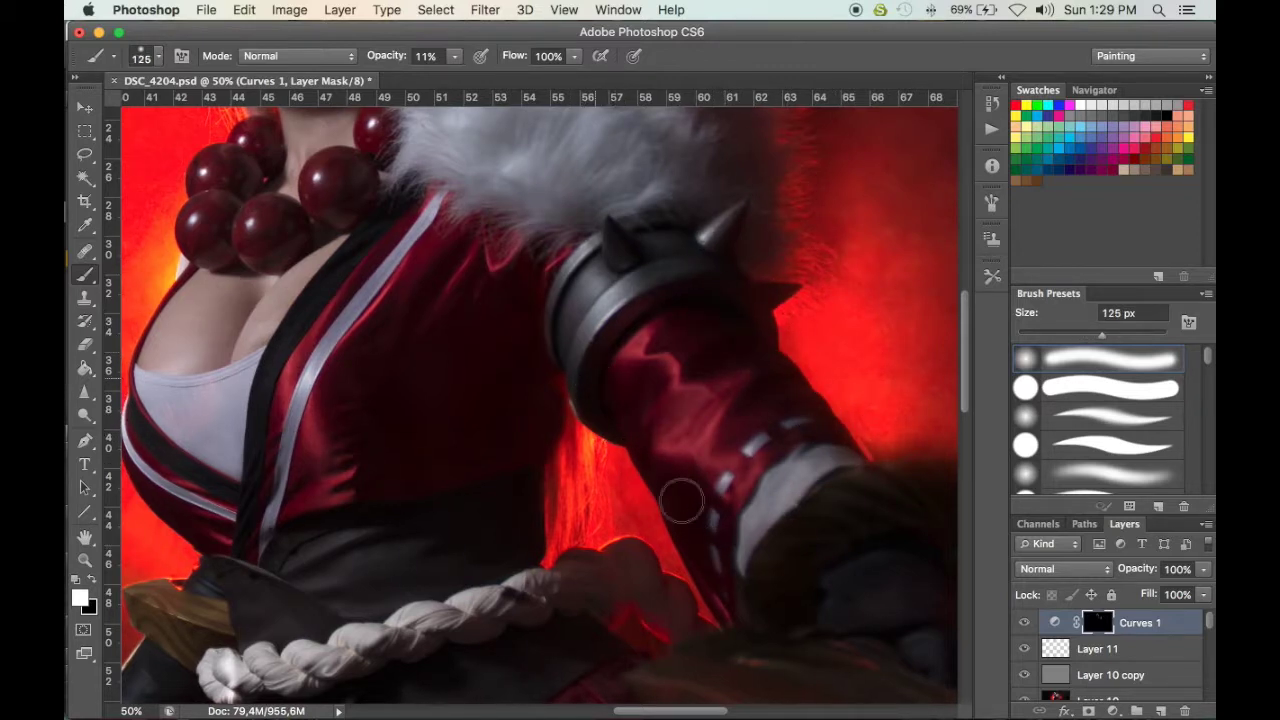
pyautogui.scroll(-10, 739, 350)
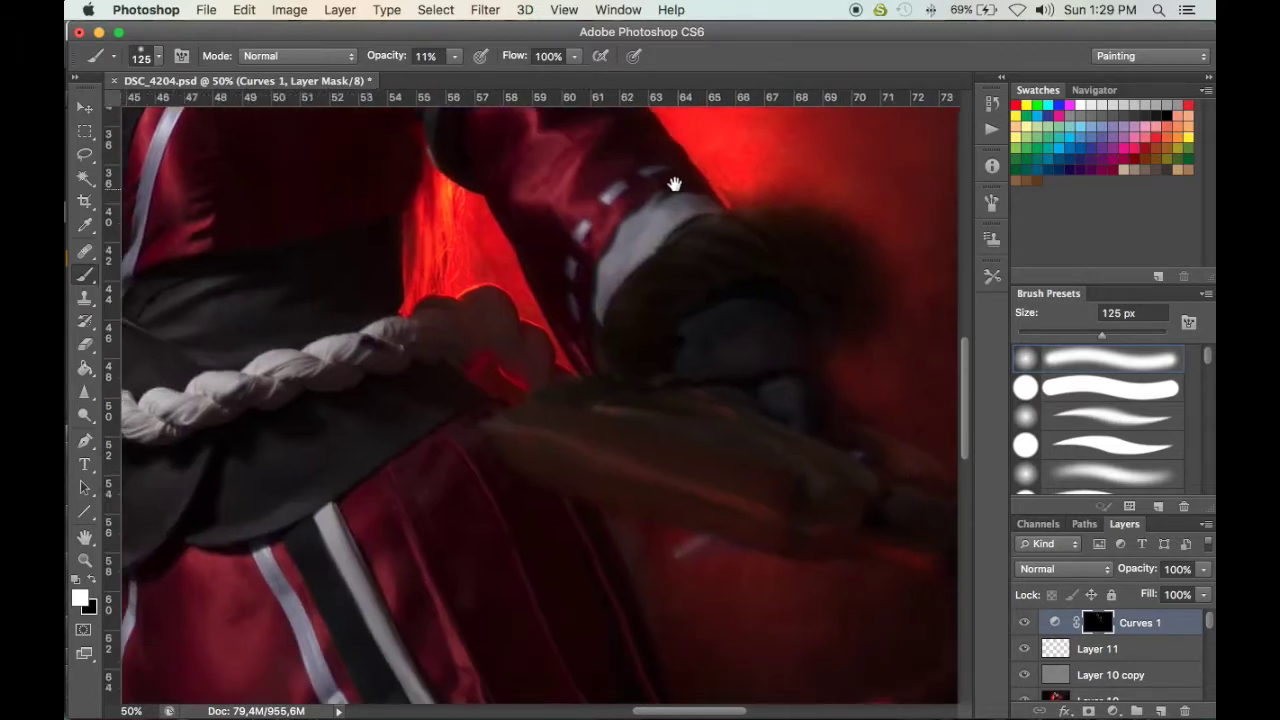
# Set the brush size to 250 px and darken the shadowed side of the red bodice and waist
pyautogui.moveTo(771, 363); pyautogui.dragTo(900, 302)
pyautogui.scroll(5, 675, 303)
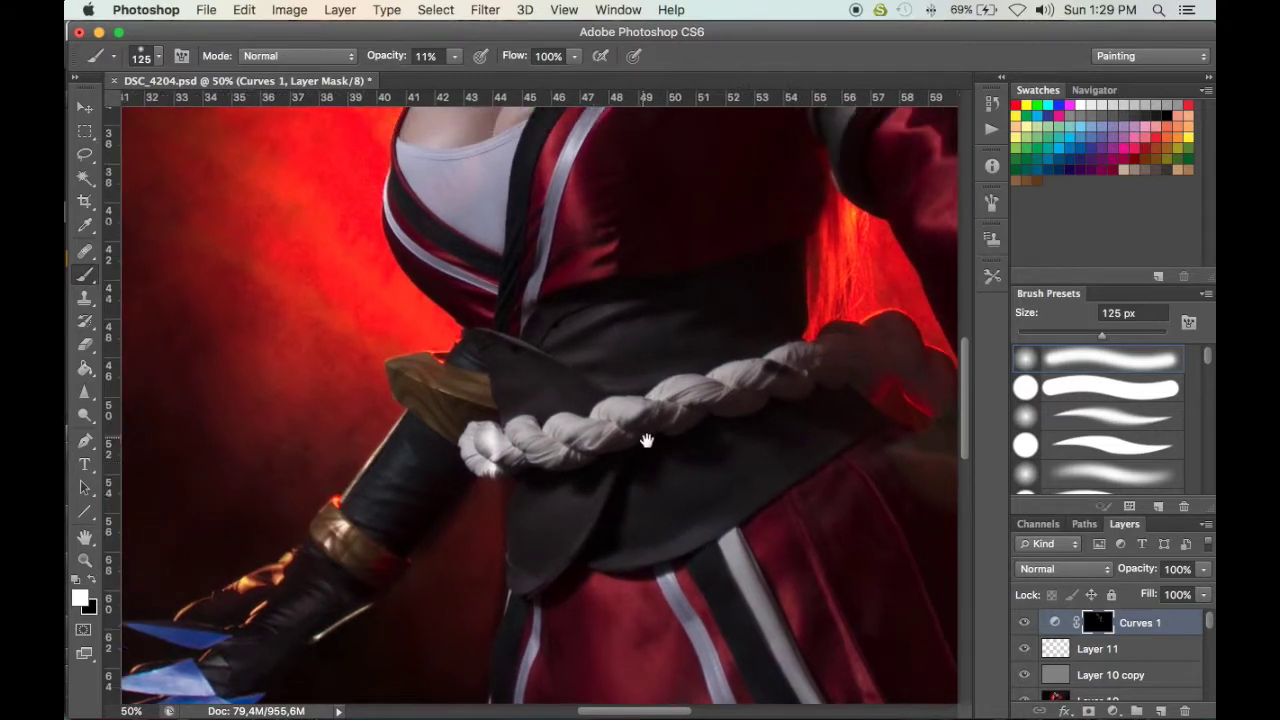
pyautogui.press(']')
pyautogui.press(']')
pyautogui.press(']')
pyautogui.press(']')
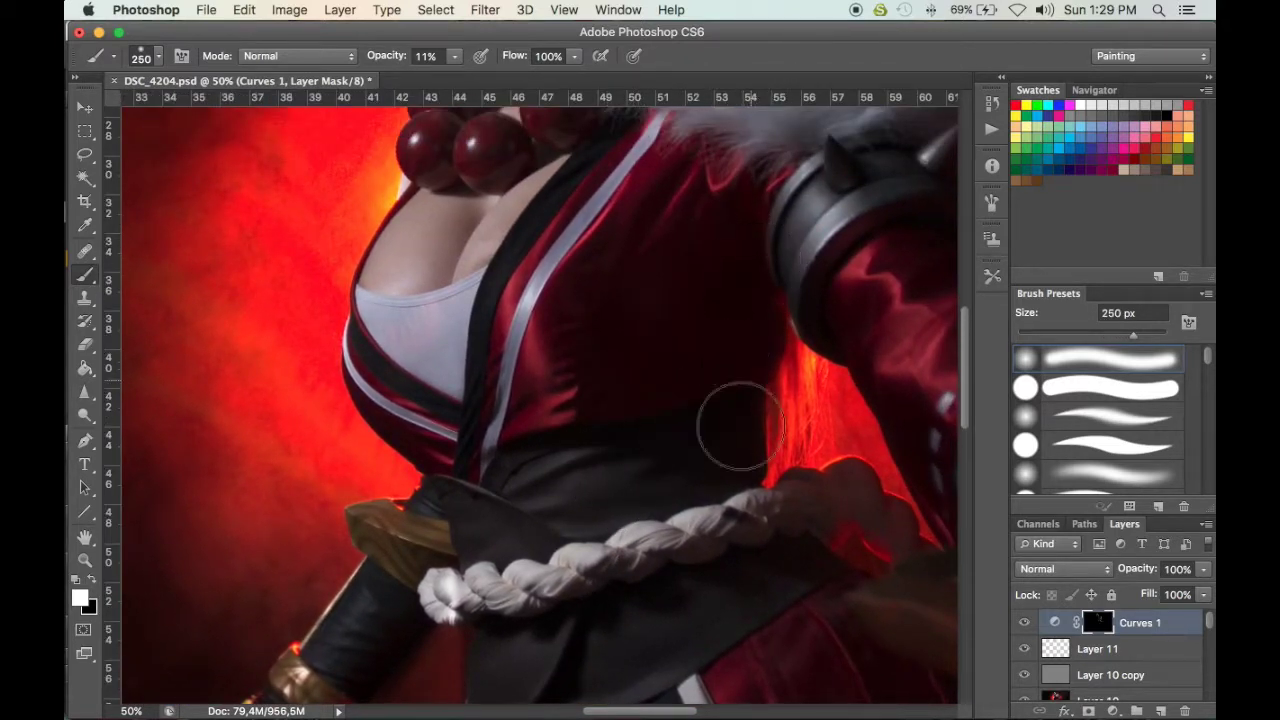
# Darken the black waist sash and the outer folds of the red skirt with the 250 px brush
pyautogui.moveTo(713, 423); pyautogui.dragTo(682, 223)
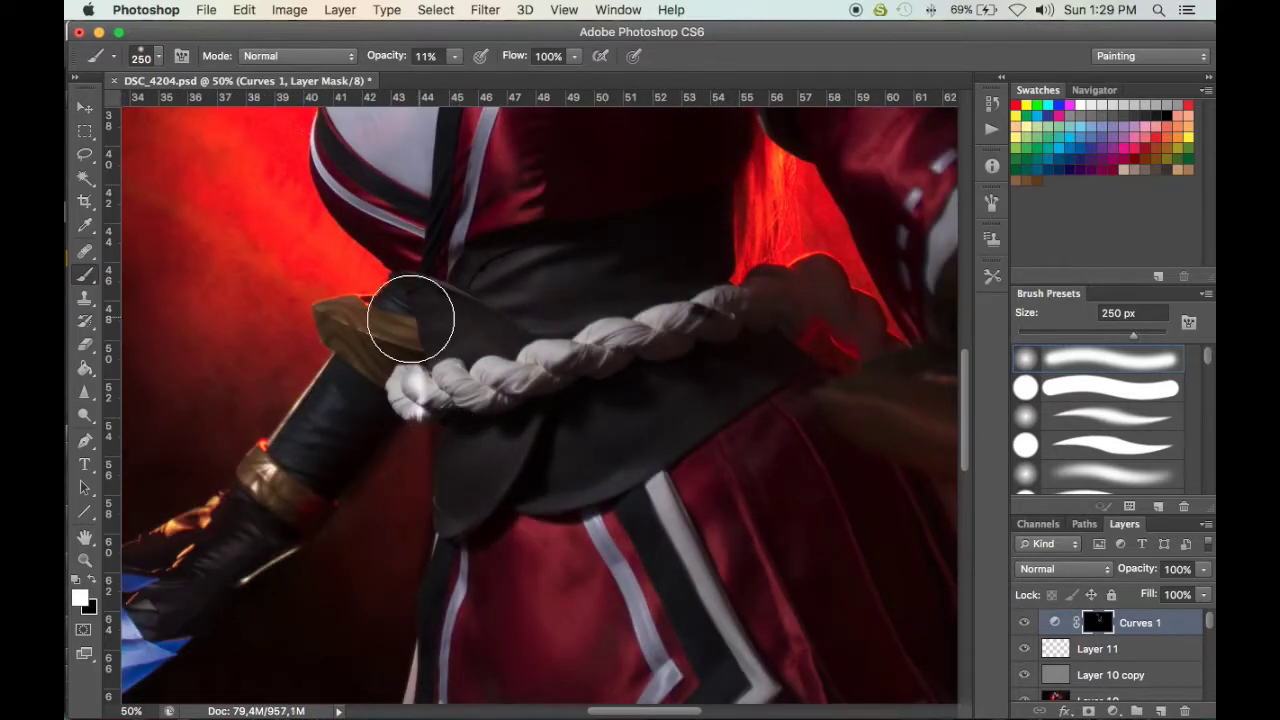
pyautogui.moveTo(525, 309); pyautogui.dragTo(536, 86)
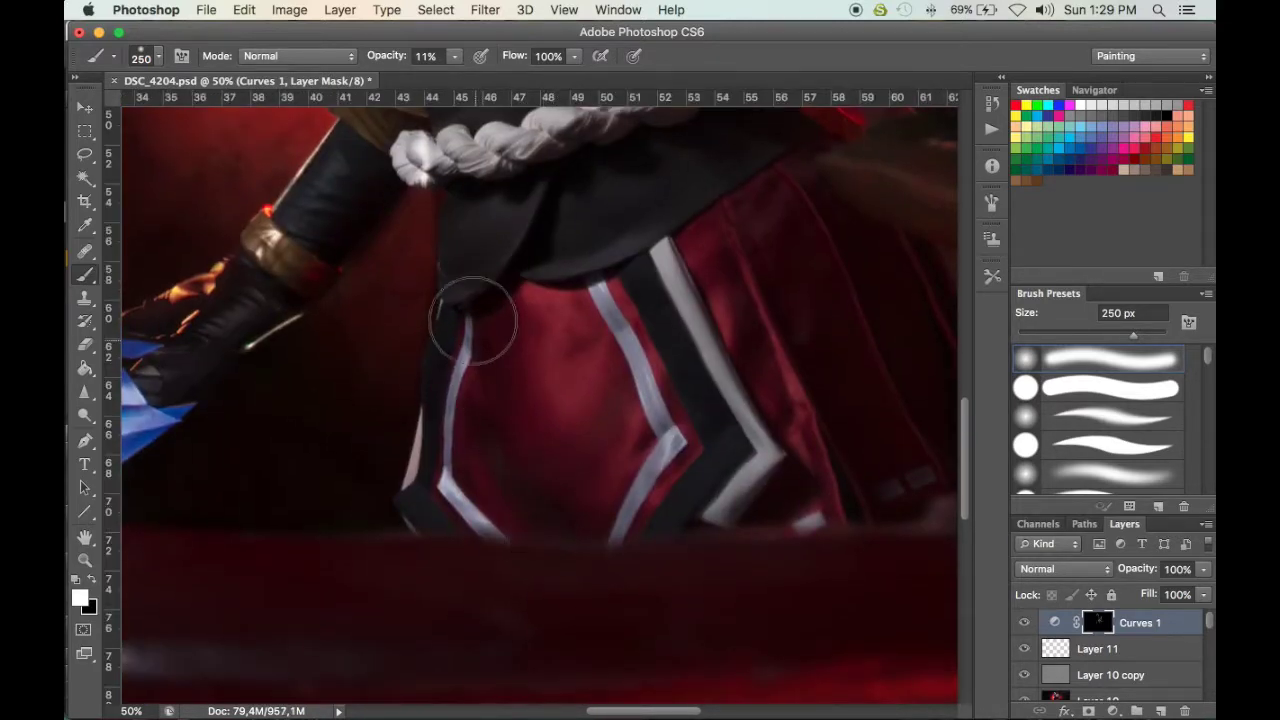
pyautogui.moveTo(538, 366); pyautogui.dragTo(344, 397)
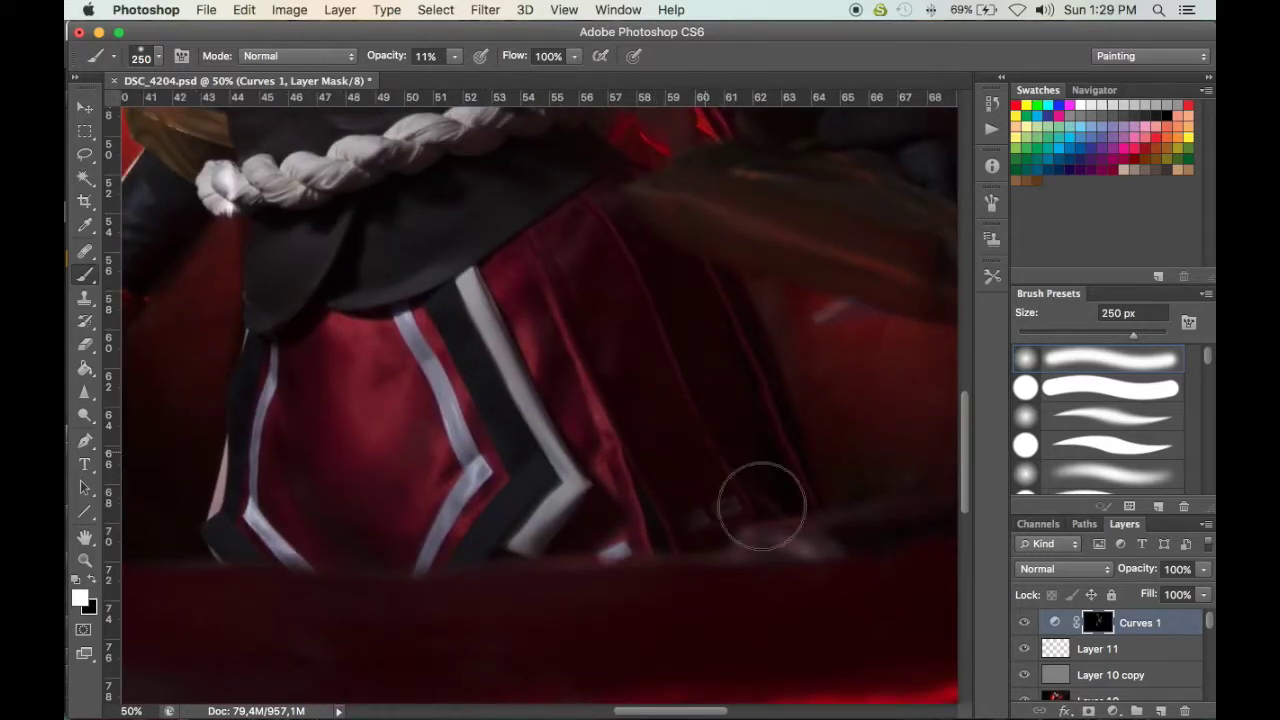
# Set the brush size to 125 px and darken the shadows on the gloved forearm and the clawed hand
pyautogui.moveTo(594, 358); pyautogui.dragTo(1012, 425)
pyautogui.press('[')
pyautogui.press('[')
pyautogui.press('[')
pyautogui.press('[')
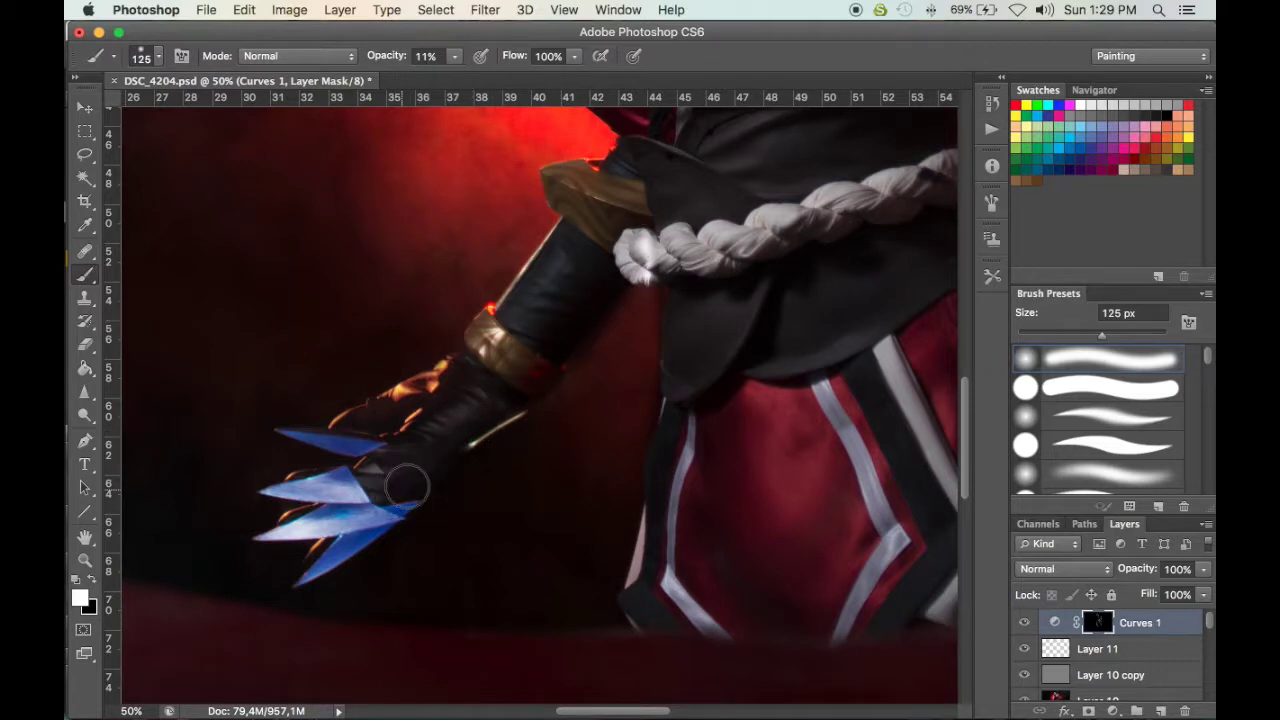
pyautogui.moveTo(493, 401); pyautogui.dragTo(423, 583)
pyautogui.hotkey('ctrl', 'i')
pyautogui.press('super+i')
pyautogui.hotkey('ctrl', 'i')
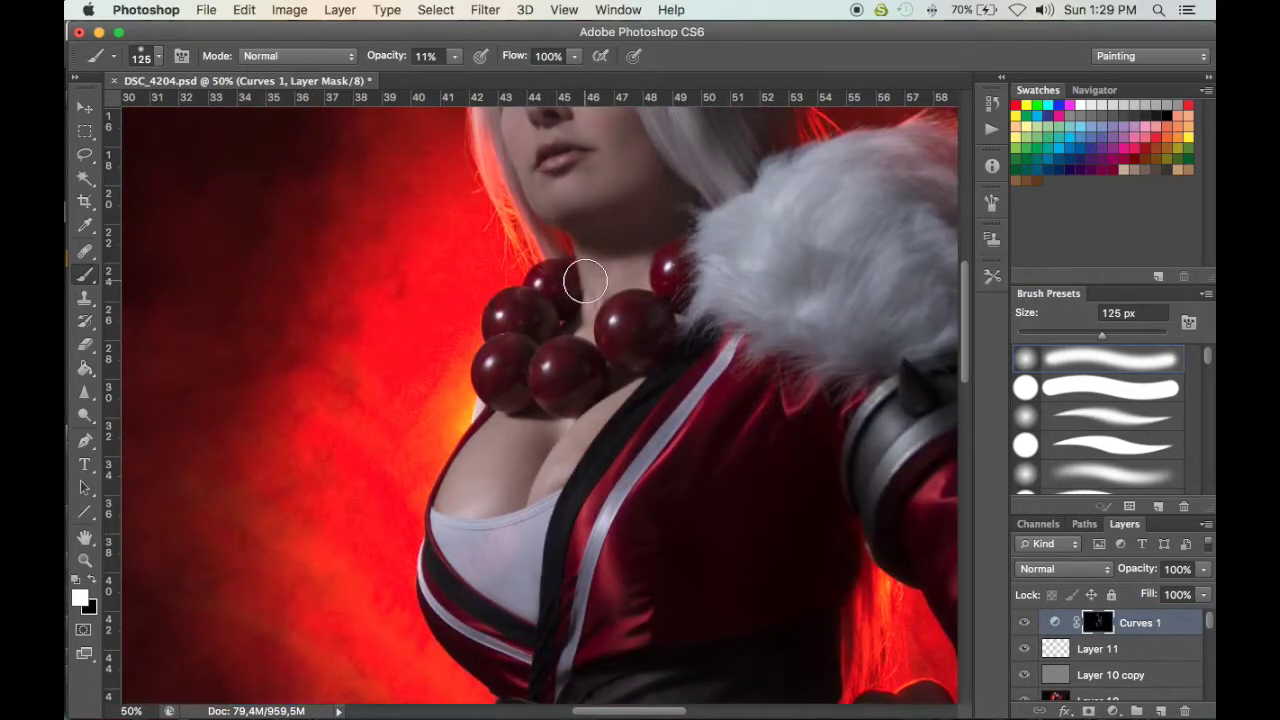
# Paint black on the Curves 1 mask at 100% opacity with an 80 px brush to remove excess darkening around the necklace and neckline
pyautogui.press(']')
pyautogui.press(']')
pyautogui.press(']')
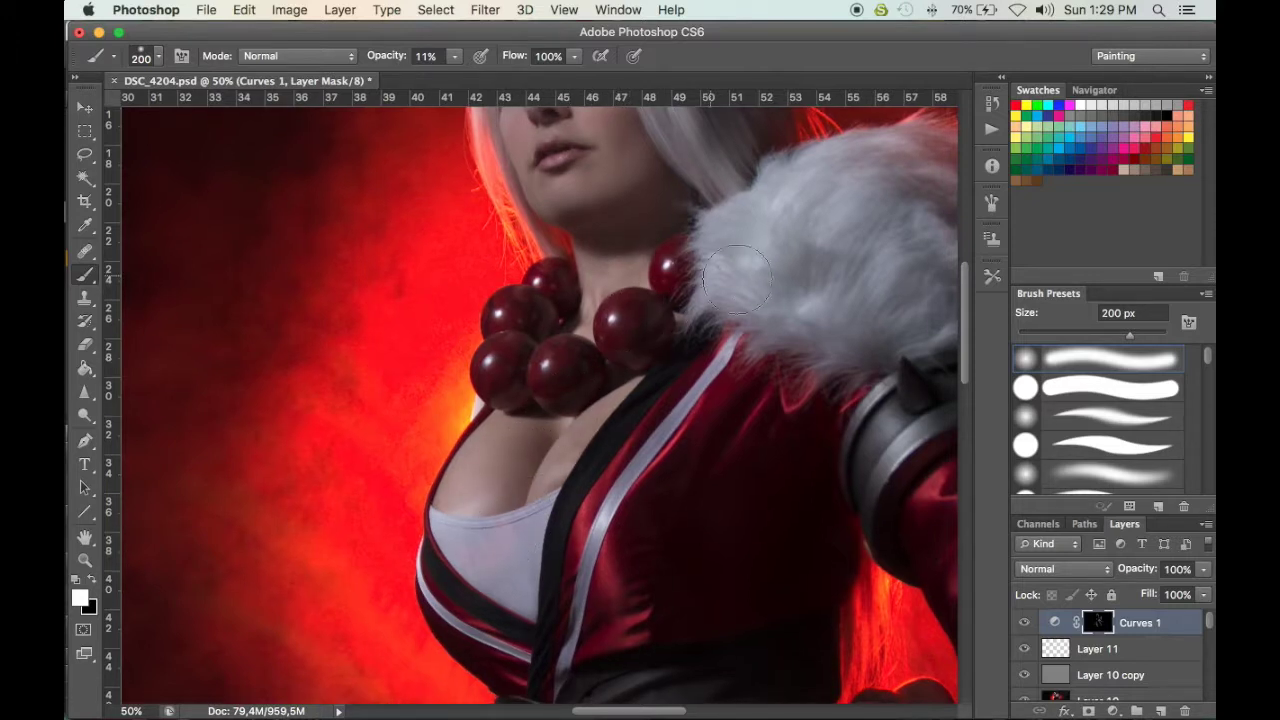
pyautogui.press('x')
pyautogui.press('0')
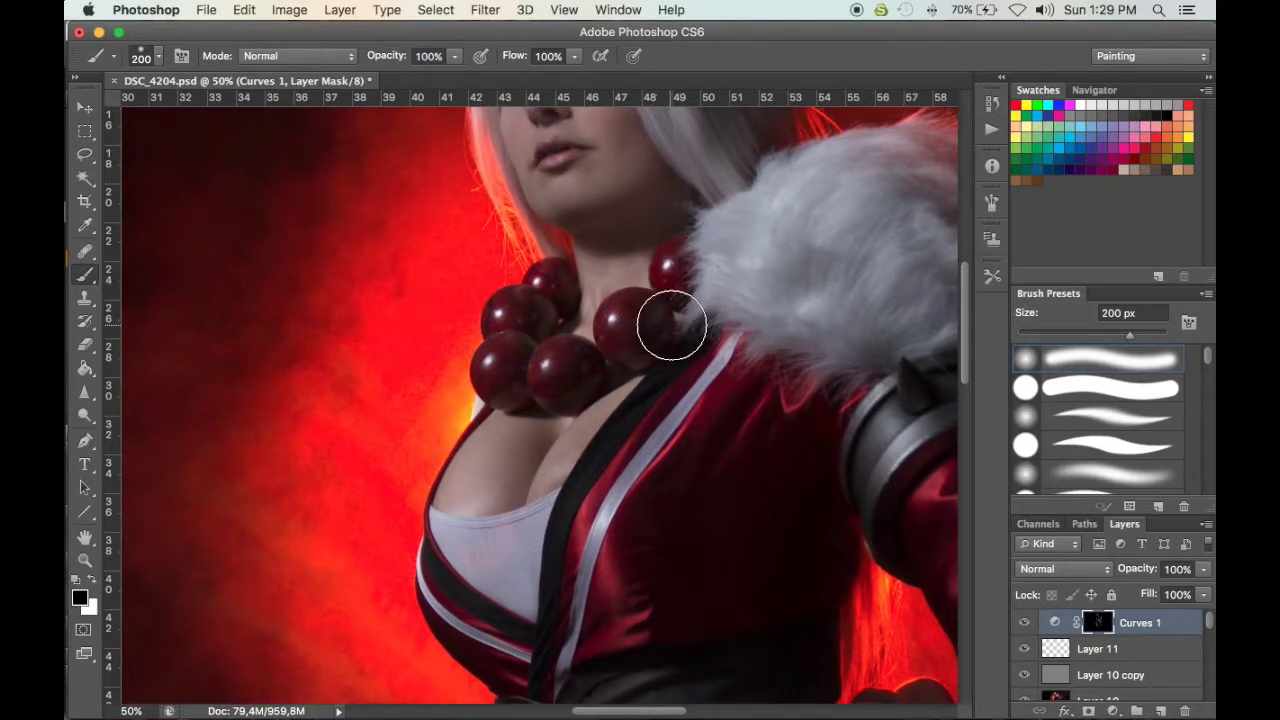
pyautogui.press('[')
pyautogui.press('[')
pyautogui.press('[')
pyautogui.press('[')
pyautogui.press('[')
pyautogui.press('[')
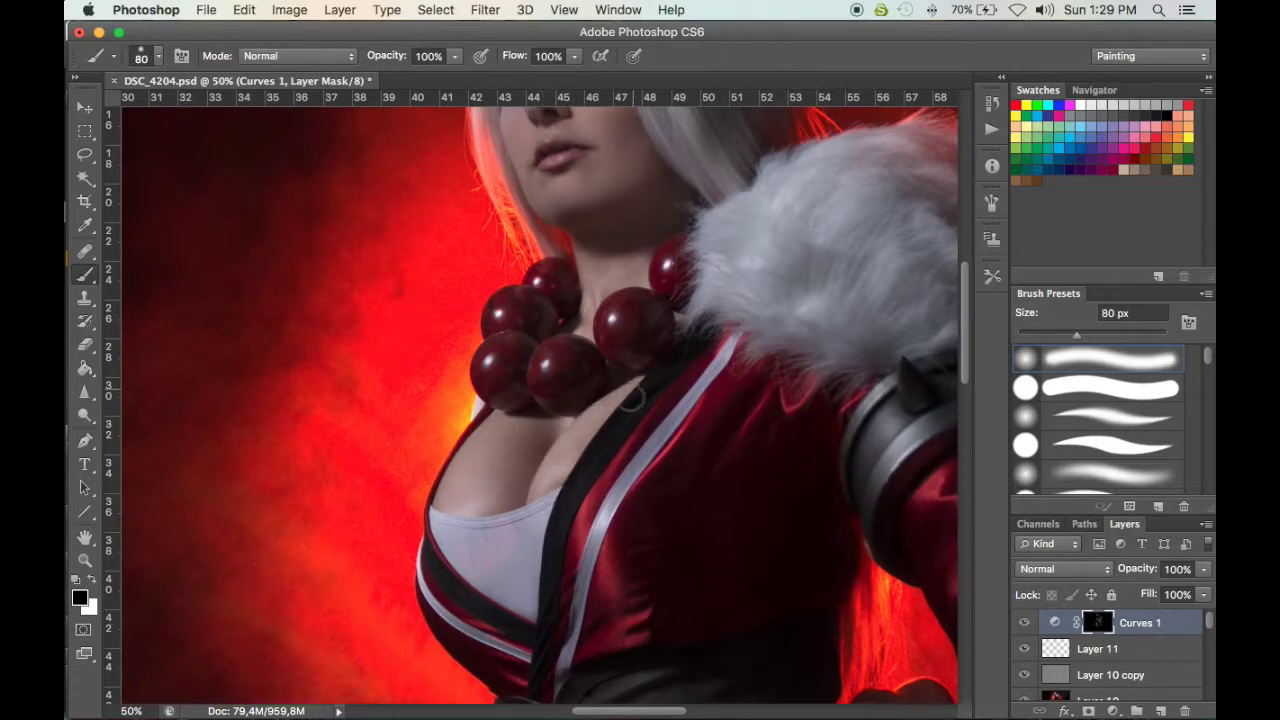
# Toggle the Curves 1 layer's visibility to compare the shading with and without it, and check the whole image
pyautogui.click(1025, 623)
pyautogui.click(1025, 623)
pyautogui.click(1025, 623)
pyautogui.click(1025, 623)
pyautogui.click(1025, 623)
pyautogui.click(1025, 623)
pyautogui.moveTo(678, 619); pyautogui.dragTo(686, 500)
pyautogui.press('super+0')
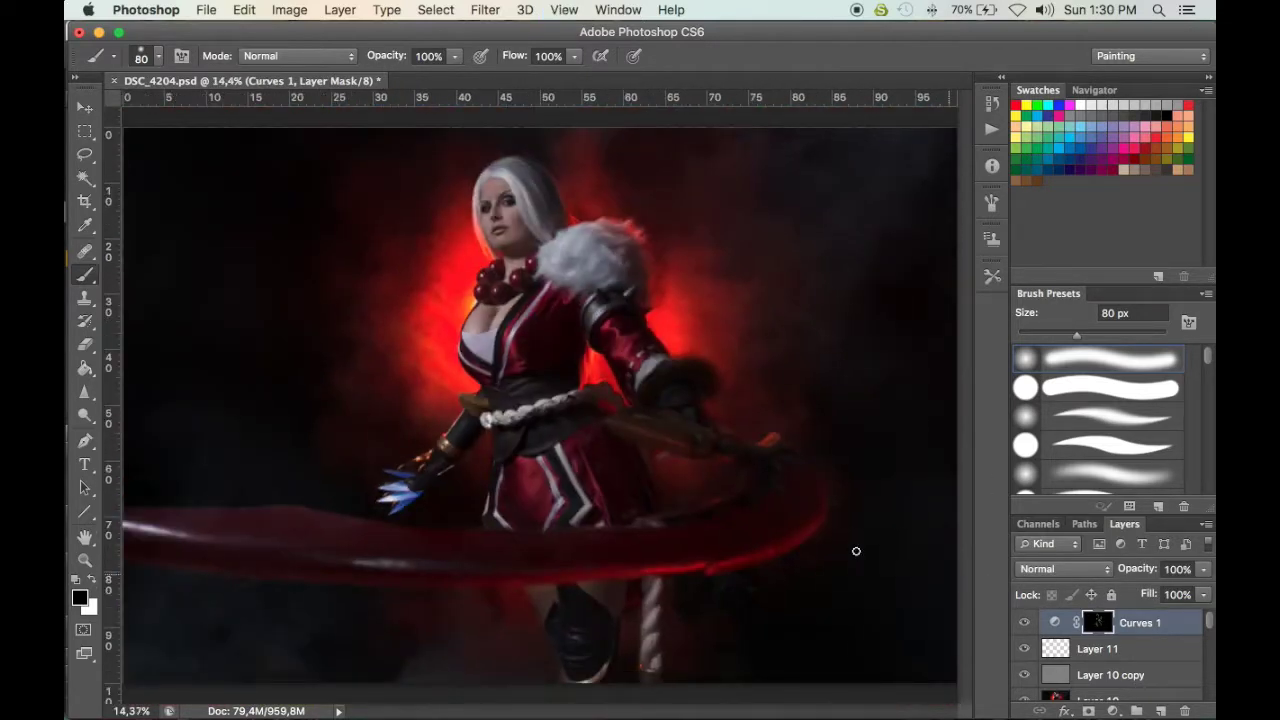
# Set a 150 px white brush at 11% opacity and darken the shaded edges of the lower leg, boot and hanging rope
pyautogui.press('super+plus')
pyautogui.press('super+plus')
pyautogui.press('super+plus')
pyautogui.moveTo(600, 586); pyautogui.dragTo(612, 433)
pyautogui.press('super+r')
pyautogui.press(']')
pyautogui.press(']')
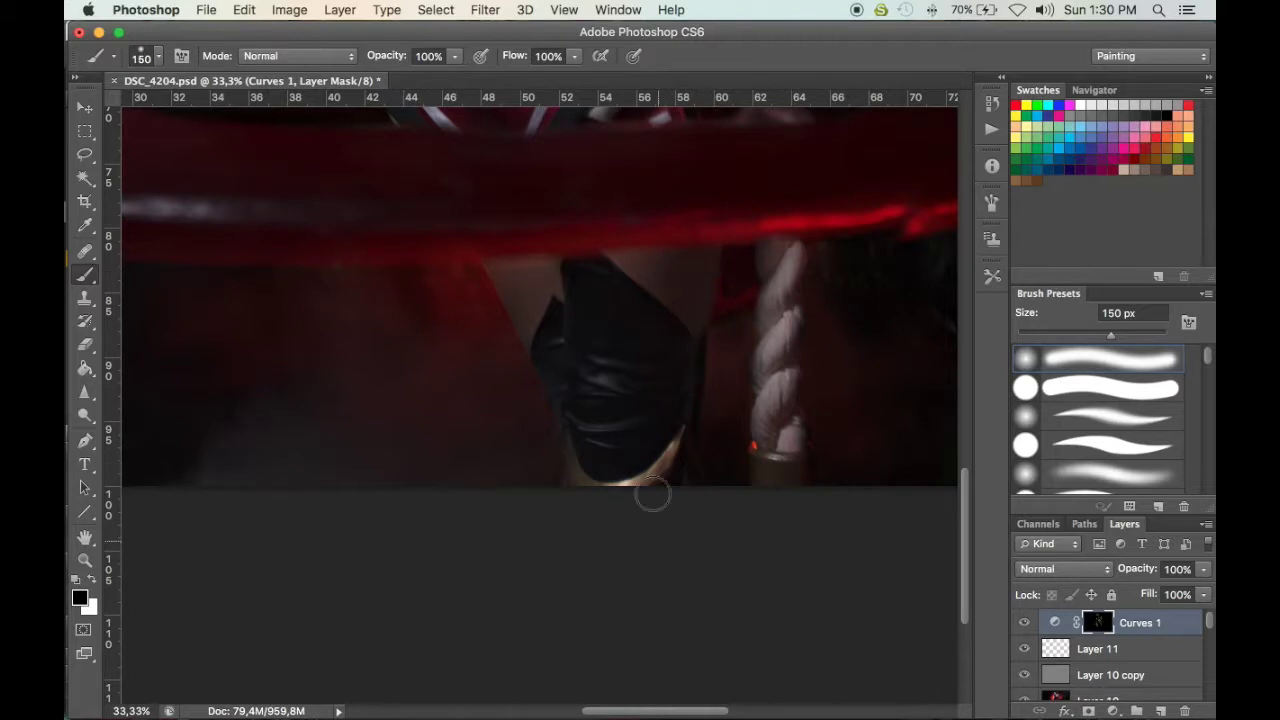
pyautogui.moveTo(653, 493); pyautogui.dragTo(663, 423)
pyautogui.press('x')
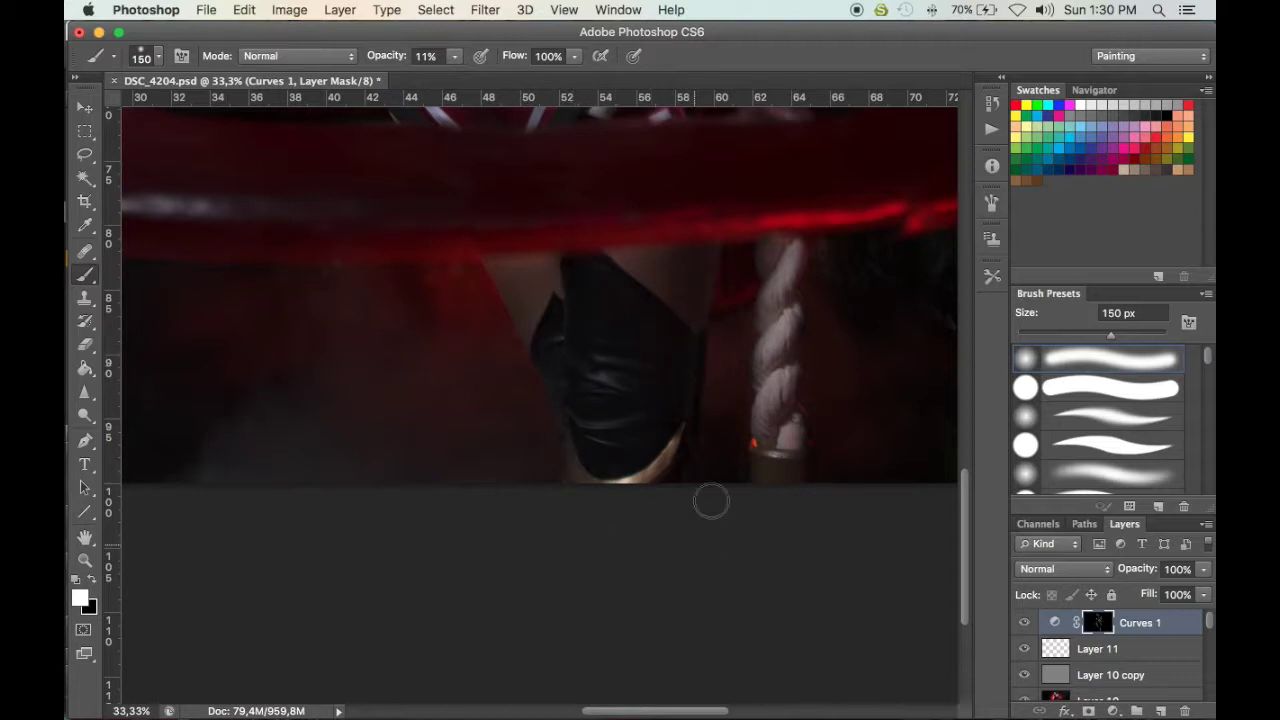
pyautogui.moveTo(742, 372); pyautogui.dragTo(735, 410)
pyautogui.moveTo(760, 276)
pyautogui.mouseDown()
pyautogui.moveTo(693, 458)
pyautogui.moveTo(513, 528)
pyautogui.mouseUp()
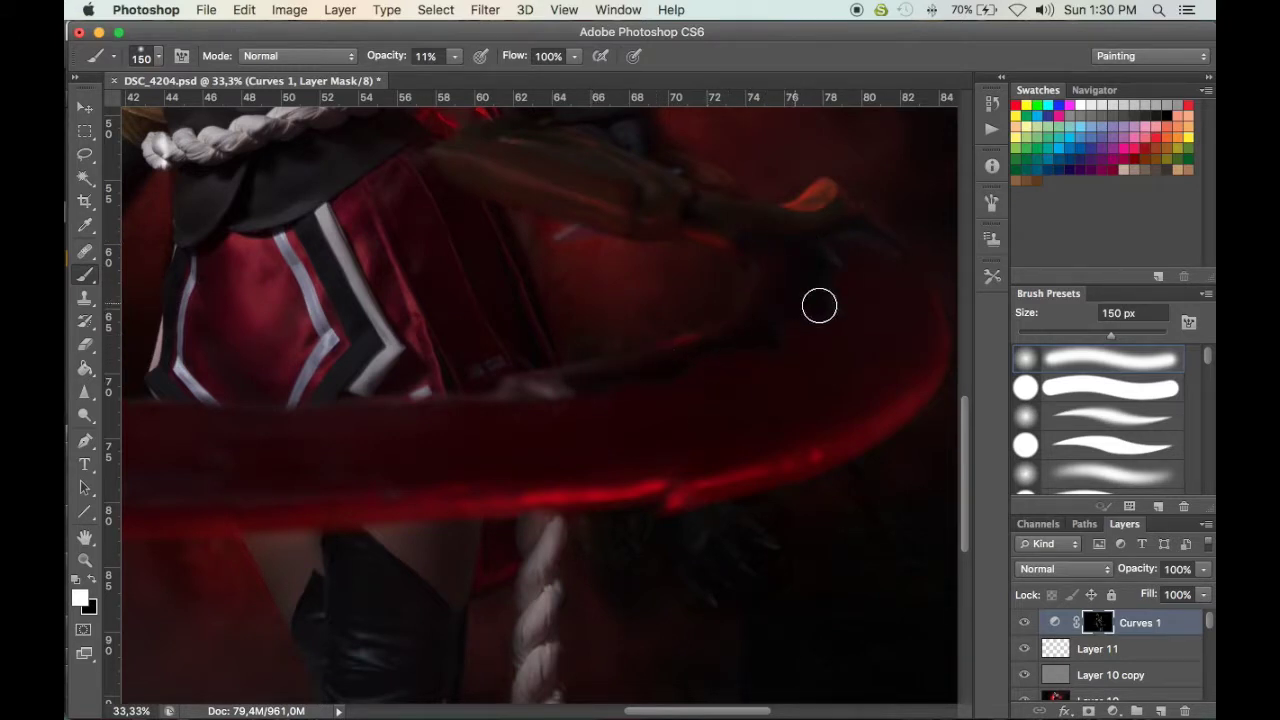
# Add a second Curves adjustment layer and raise the RGB midtones to input 128, output 206 for brightening
pyautogui.click(1113, 711)
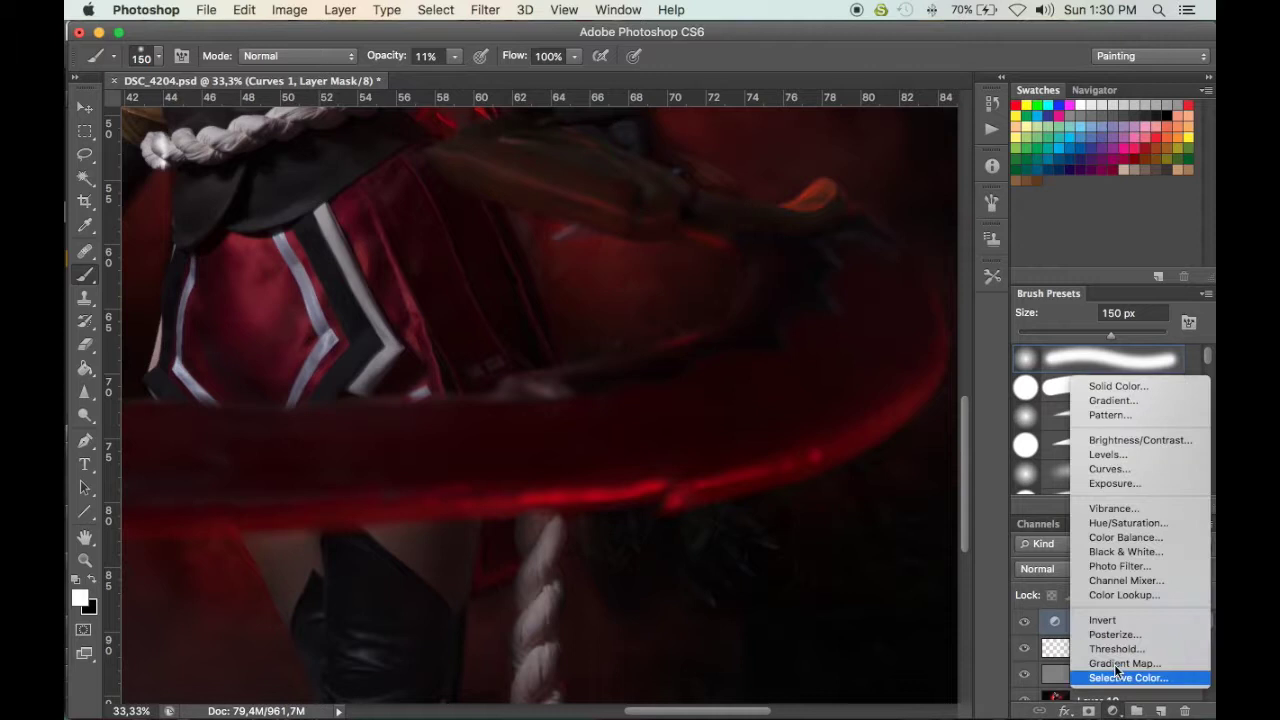
pyautogui.click(1105, 469)
pyautogui.moveTo(877, 385); pyautogui.dragTo(877, 333)
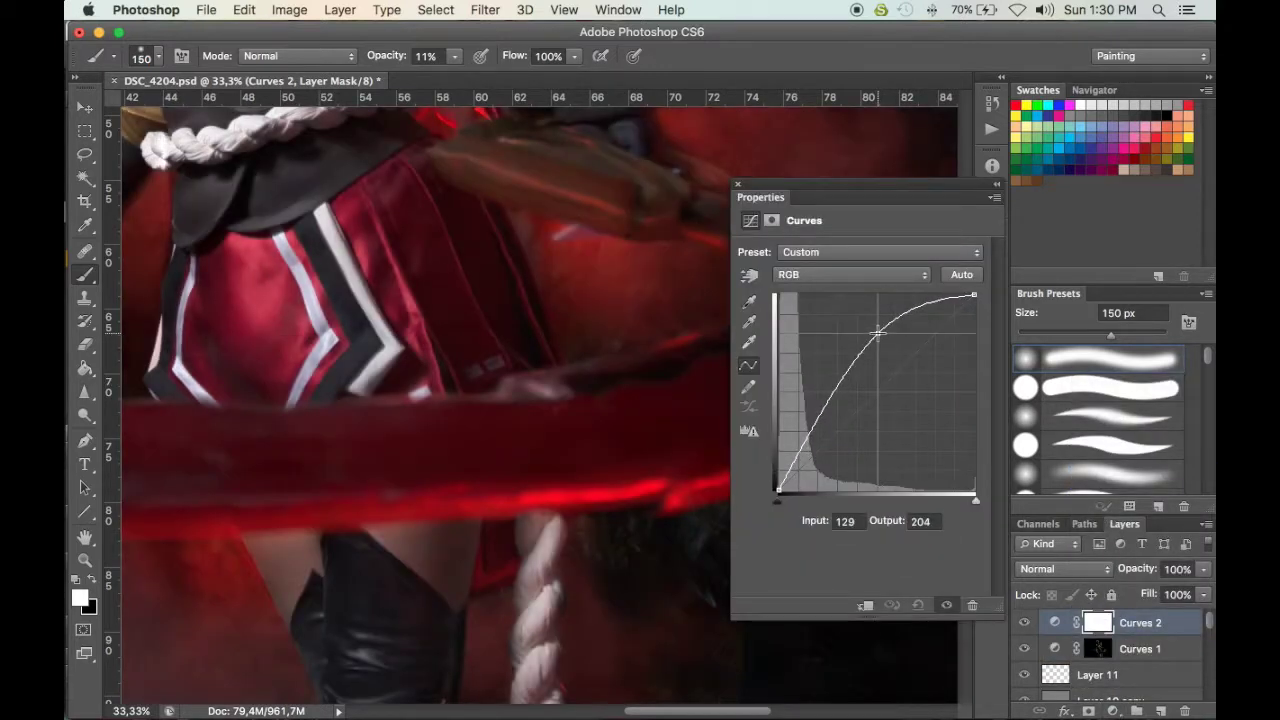
pyautogui.moveTo(877, 333); pyautogui.dragTo(876, 331)
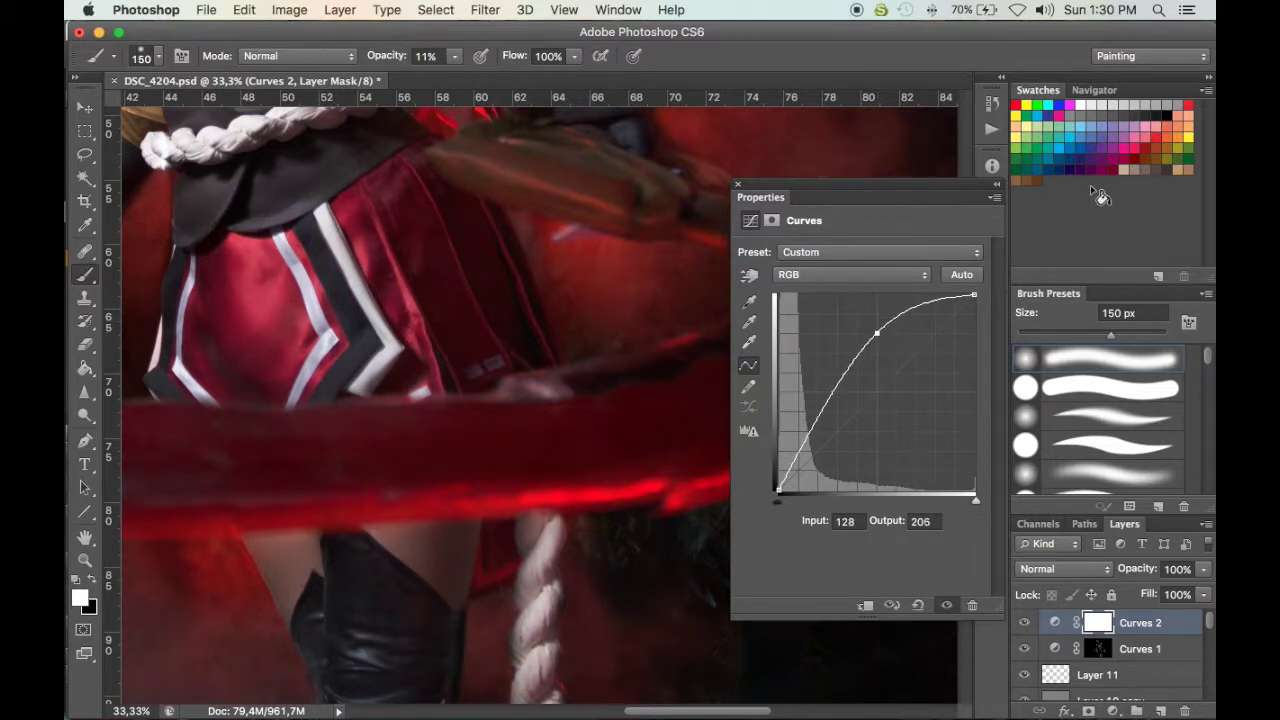
pyautogui.click(737, 186)
# Compare the whole image with the Curves 2 and Curves 1 layers hidden and shown
pyautogui.press('super+0')
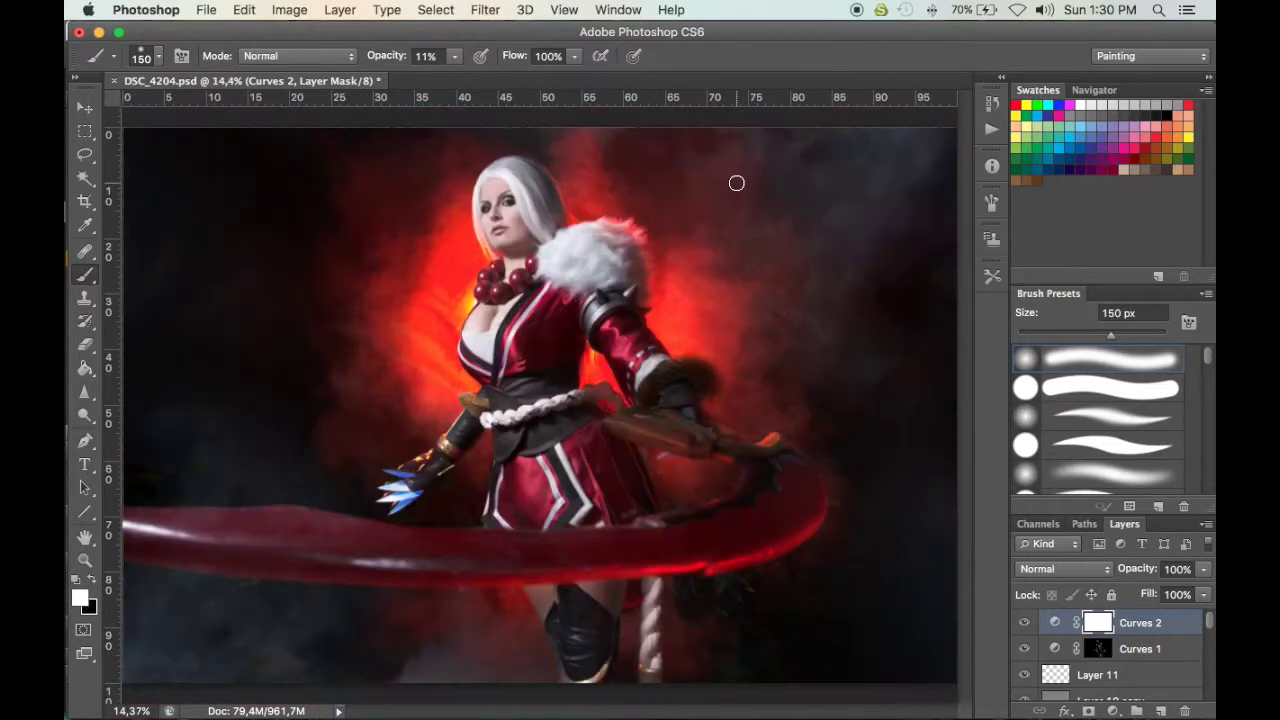
pyautogui.click(1024, 622)
pyautogui.click(1024, 649)
pyautogui.click(1024, 649)
pyautogui.click(1024, 649)
pyautogui.click(1024, 649)
pyautogui.click(1024, 649)
pyautogui.click(1024, 649)
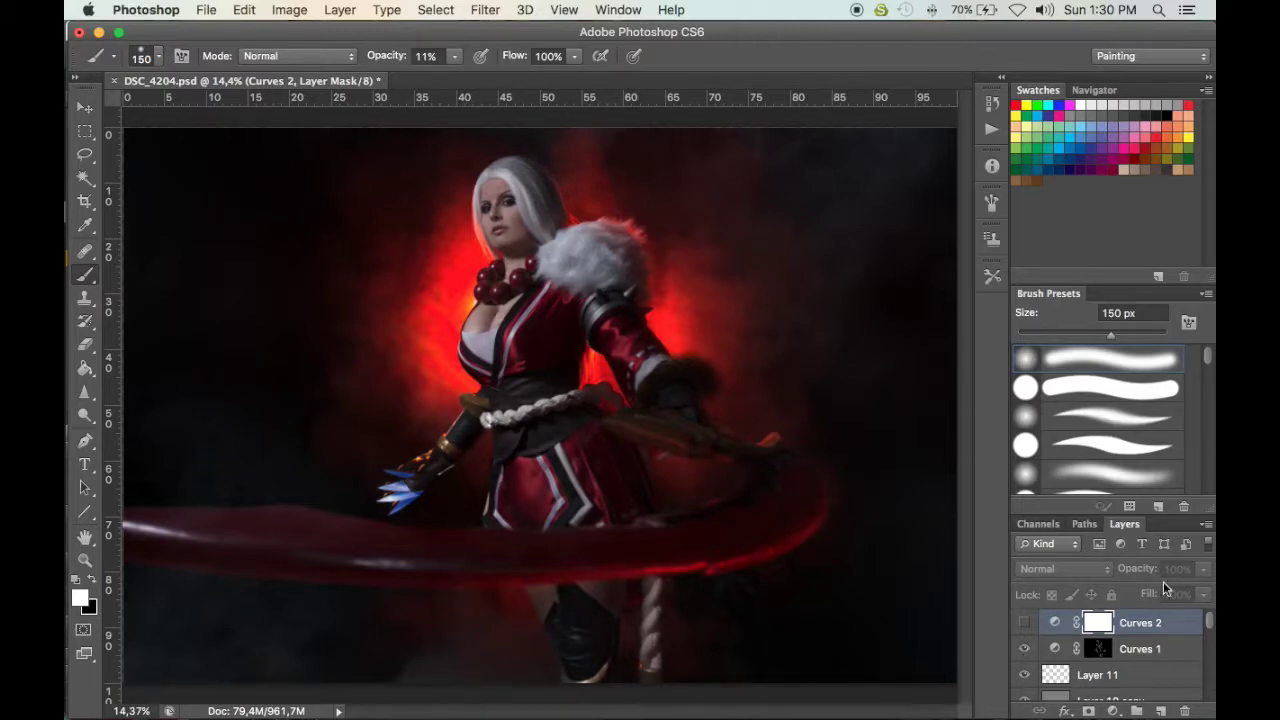
pyautogui.click(1024, 622)
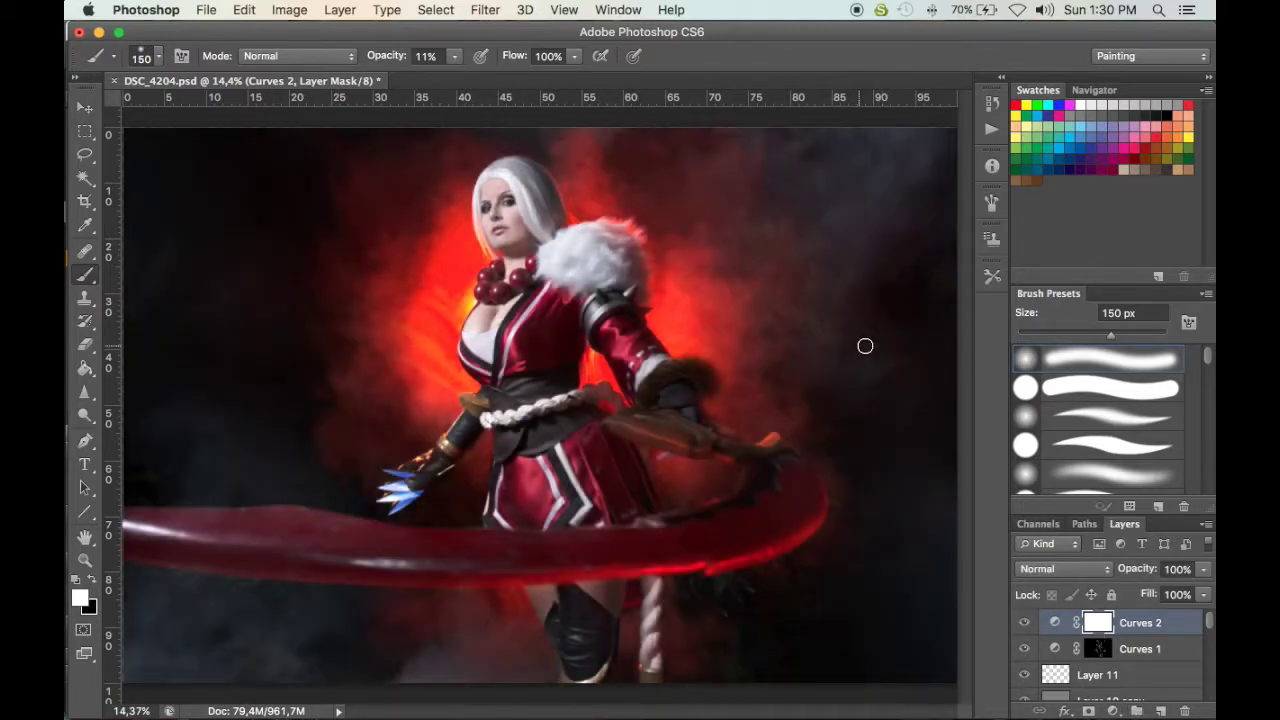
# Set the brush size to 60 px and invert the Curves 2 layer mask to black to hide the brightening
pyautogui.press('super+plus')
pyautogui.press('super+plus')
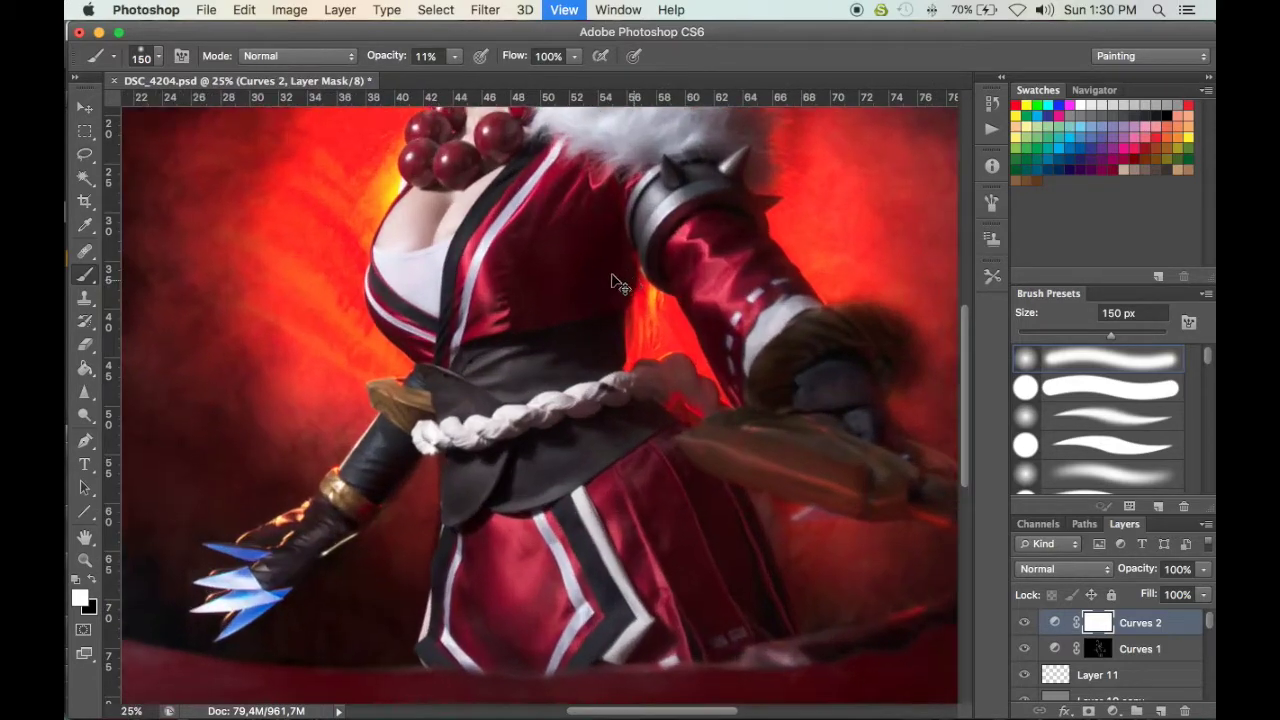
pyautogui.press('super+plus')
pyautogui.press('super+plus')
pyautogui.moveTo(594, 309); pyautogui.dragTo(606, 620)
pyautogui.moveTo(566, 391); pyautogui.dragTo(653, 371)
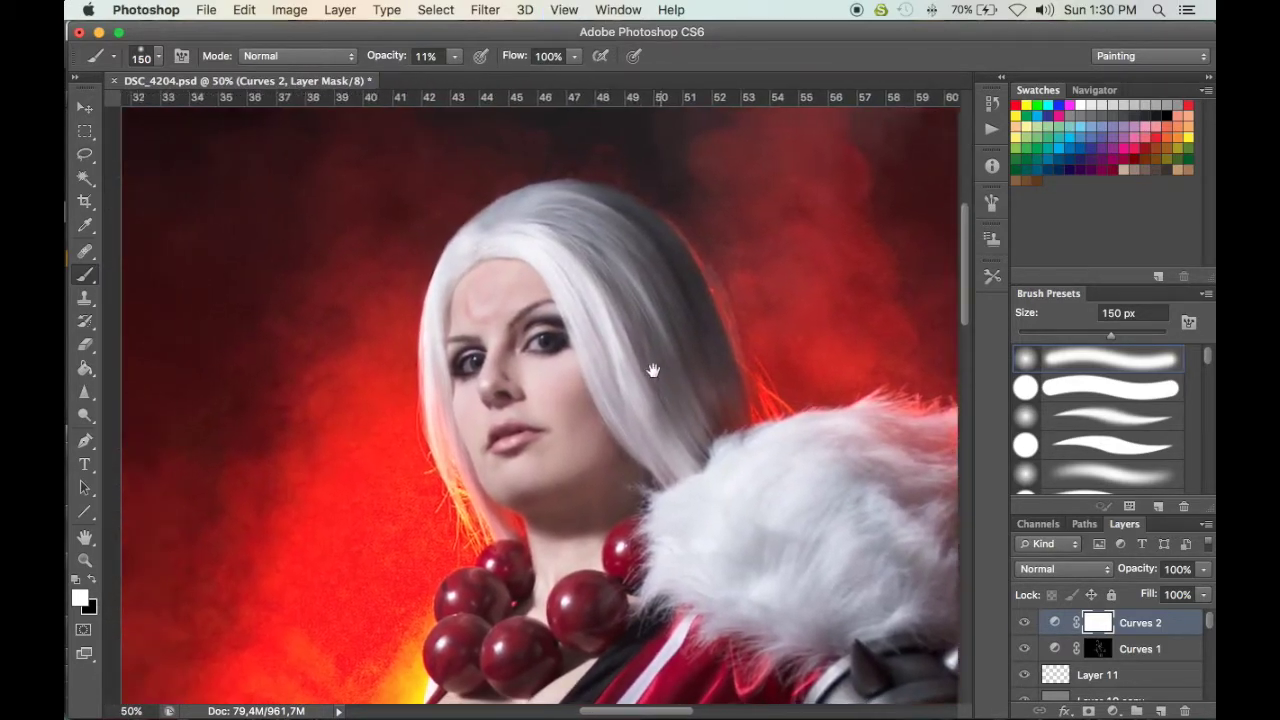
pyautogui.hscroll(-3, 653, 371)
pyautogui.press('super+plus')
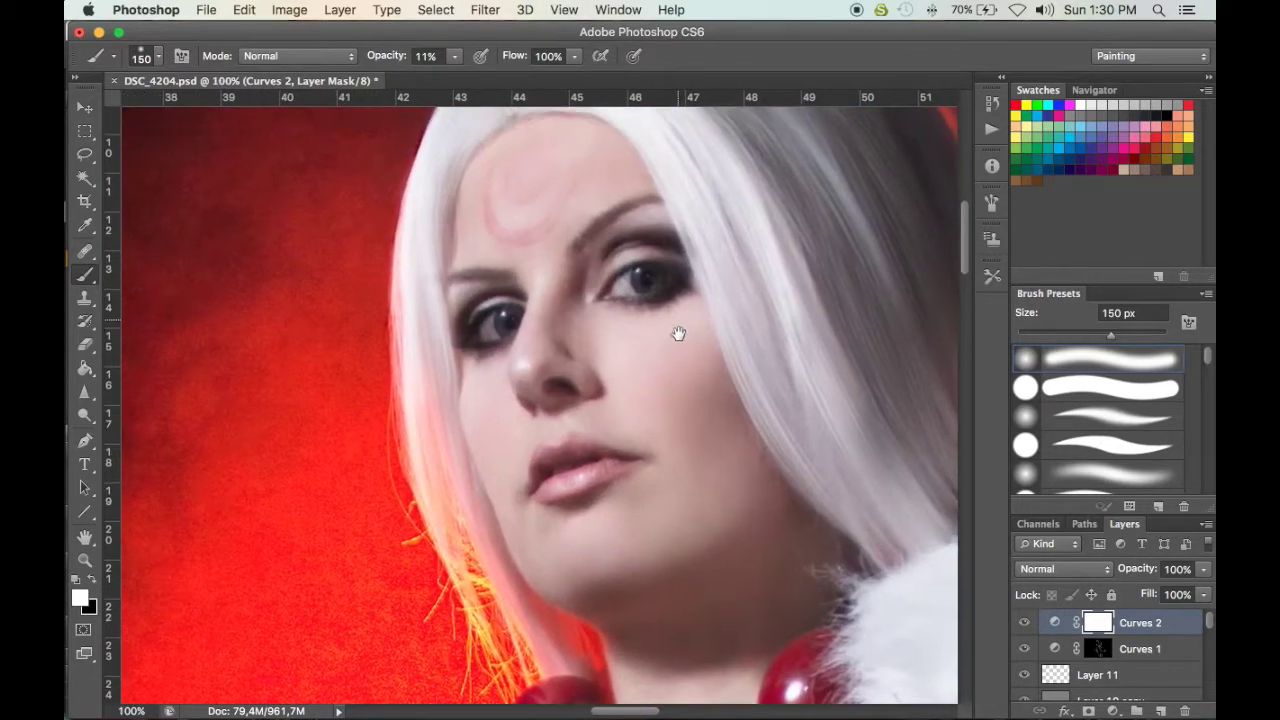
pyautogui.scroll(2, 678, 333)
pyautogui.press('[')
pyautogui.press('[')
pyautogui.press('[')
pyautogui.press('[')
pyautogui.press('[')
pyautogui.press('[')
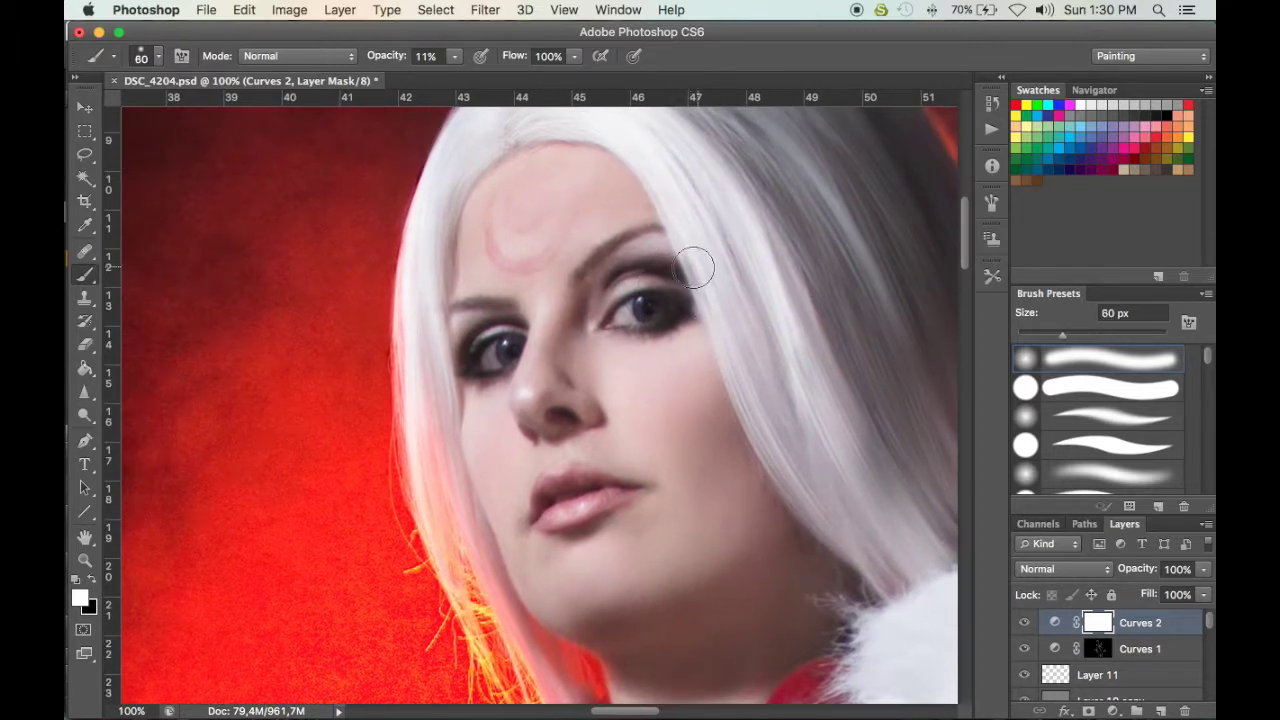
pyautogui.press('super+i')
pyautogui.press('super+i')
pyautogui.press('super+i')
pyautogui.press('super+i')
pyautogui.press('super+i')
# Set the brush size to 20 px and brighten the highlights on the lips
pyautogui.press('[')
pyautogui.press('[')
pyautogui.press('[')
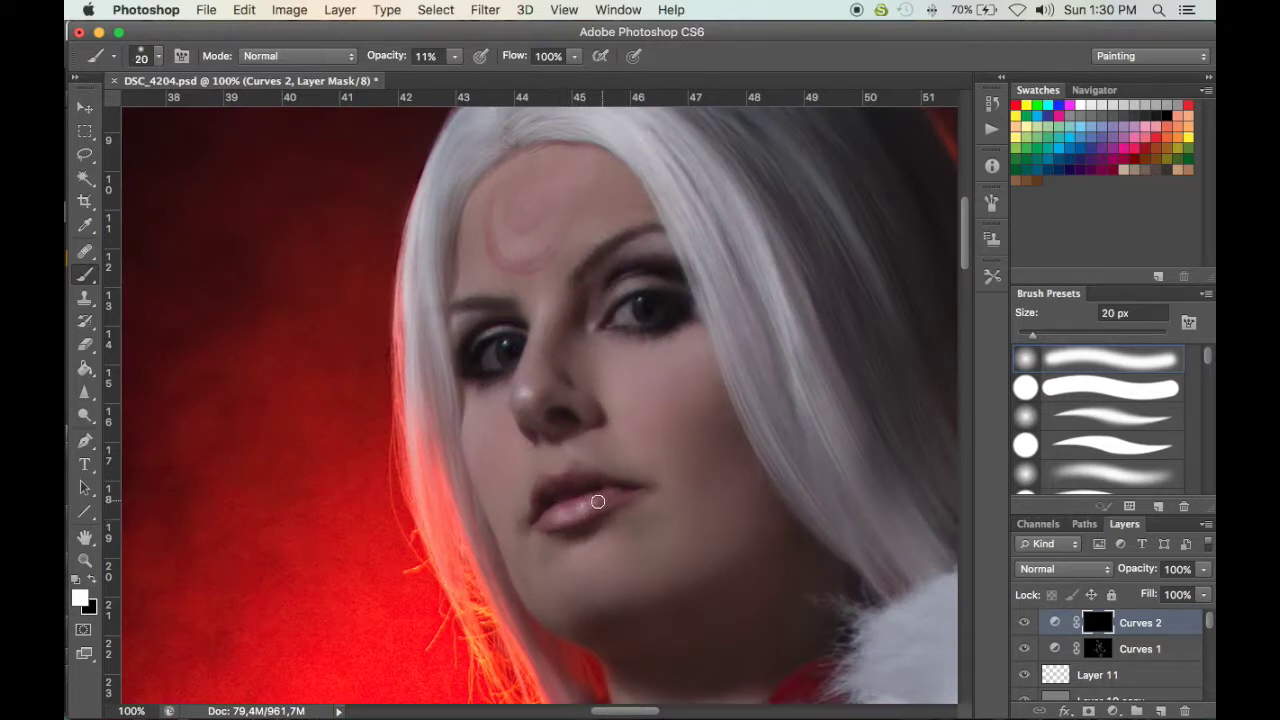
# Brighten the lit cheek beneath the eye with a 90 px brush, refining it at 60 px
pyautogui.hscroll(3, 589, 451)
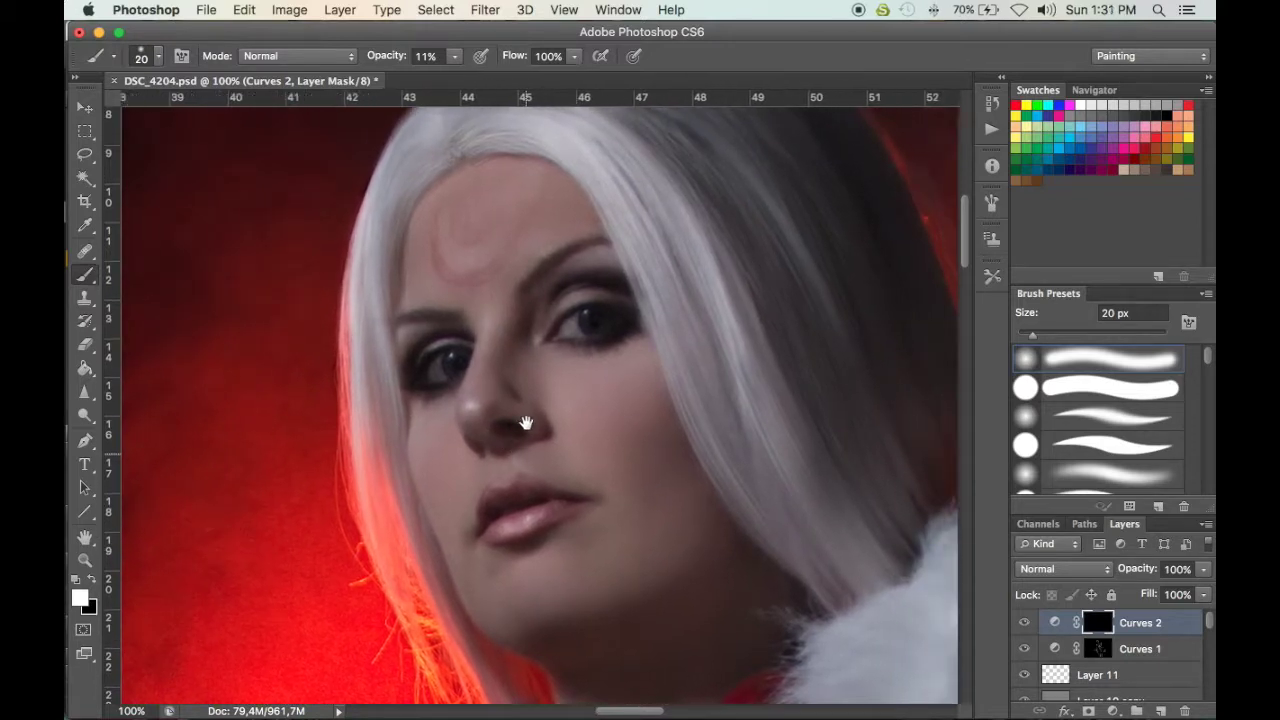
pyautogui.press(']')
pyautogui.press(']')
pyautogui.press(']')
pyautogui.press(']')
pyautogui.press(']')
pyautogui.press(']')
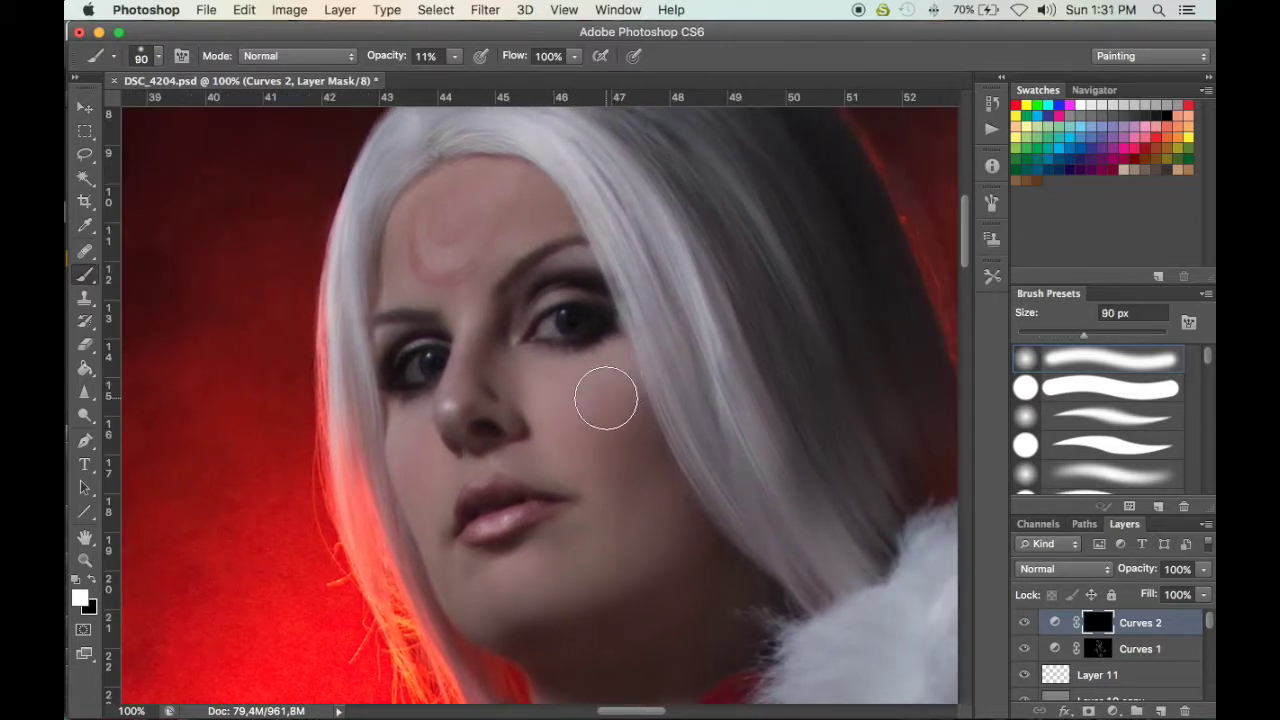
pyautogui.press('[')
pyautogui.press('[')
pyautogui.press('[')
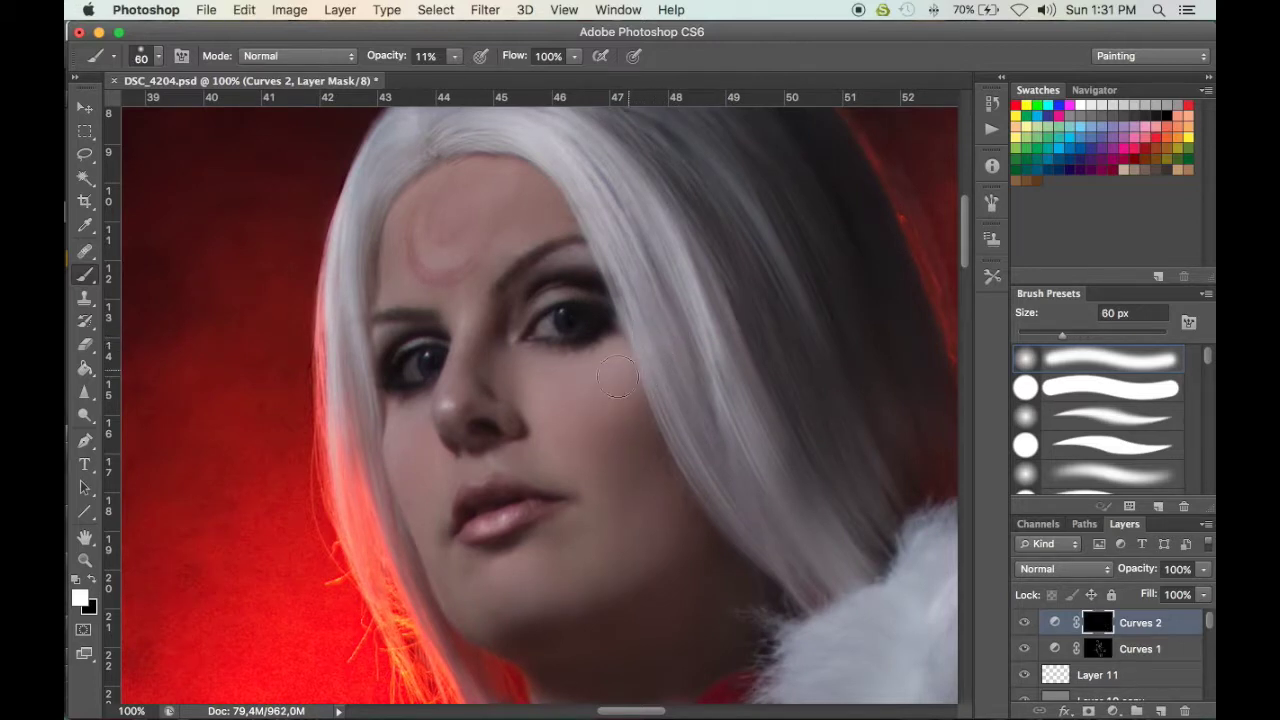
# Step back the last few brush strokes and brighten the fine facial highlights around the nose with a 20 px brush
pyautogui.hscroll(1, 665, 390)
pyautogui.scroll(1, 665, 390)
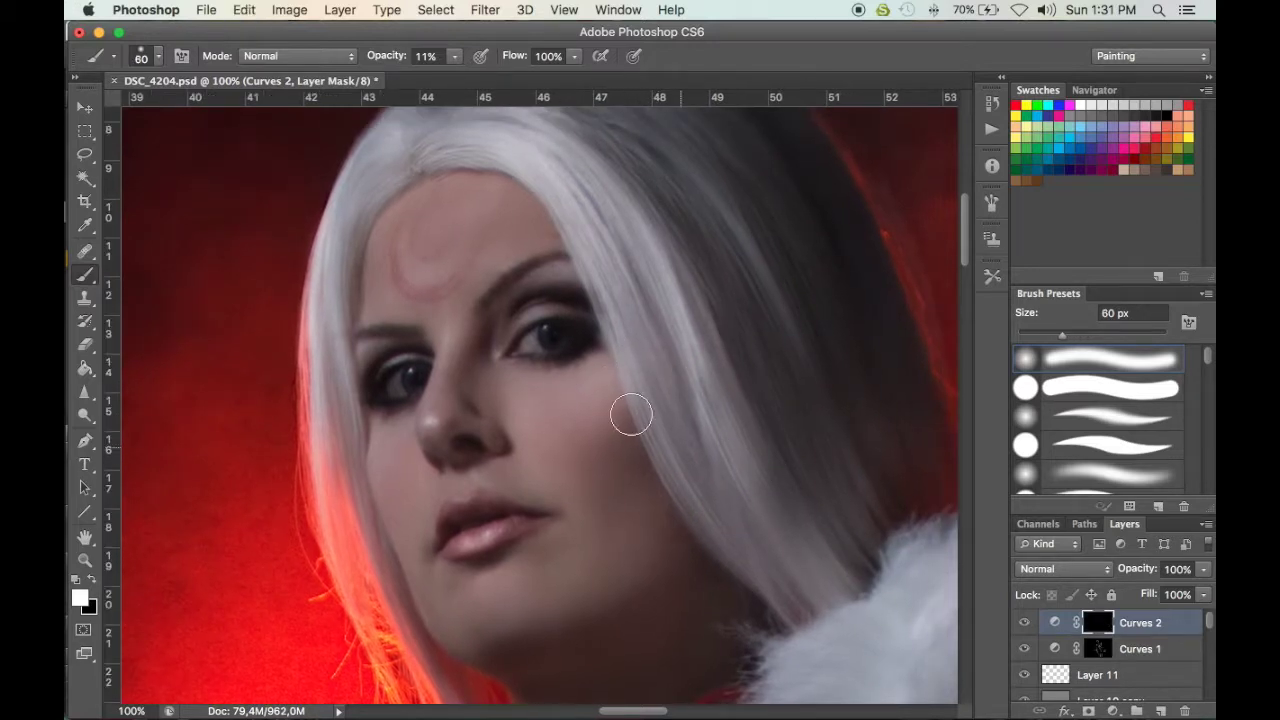
pyautogui.press('[')
pyautogui.press('[')
pyautogui.press('alt+super+z')
pyautogui.press('alt+super+z')
pyautogui.press('alt+super+z')
pyautogui.moveTo(706, 385); pyautogui.dragTo(770, 405)
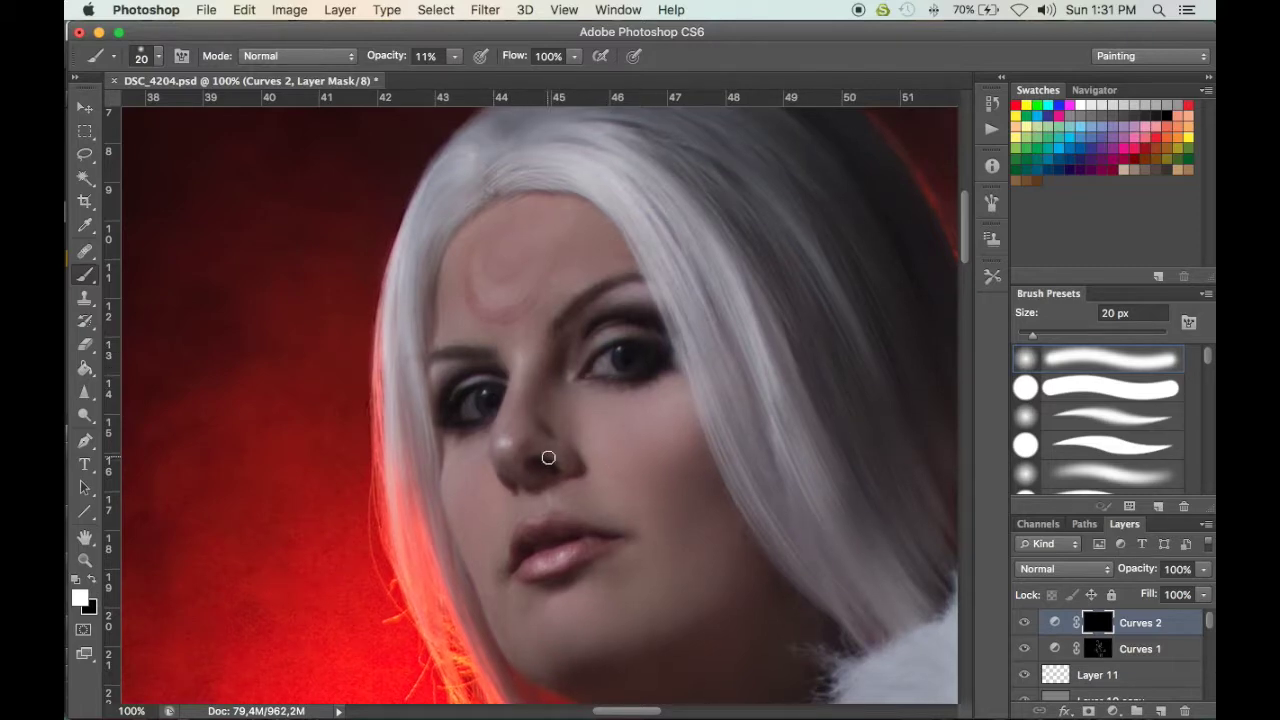
# Set the brush to 90 px at 5% opacity and softly brighten the cheek and chin
pyautogui.moveTo(643, 482); pyautogui.dragTo(608, 380)
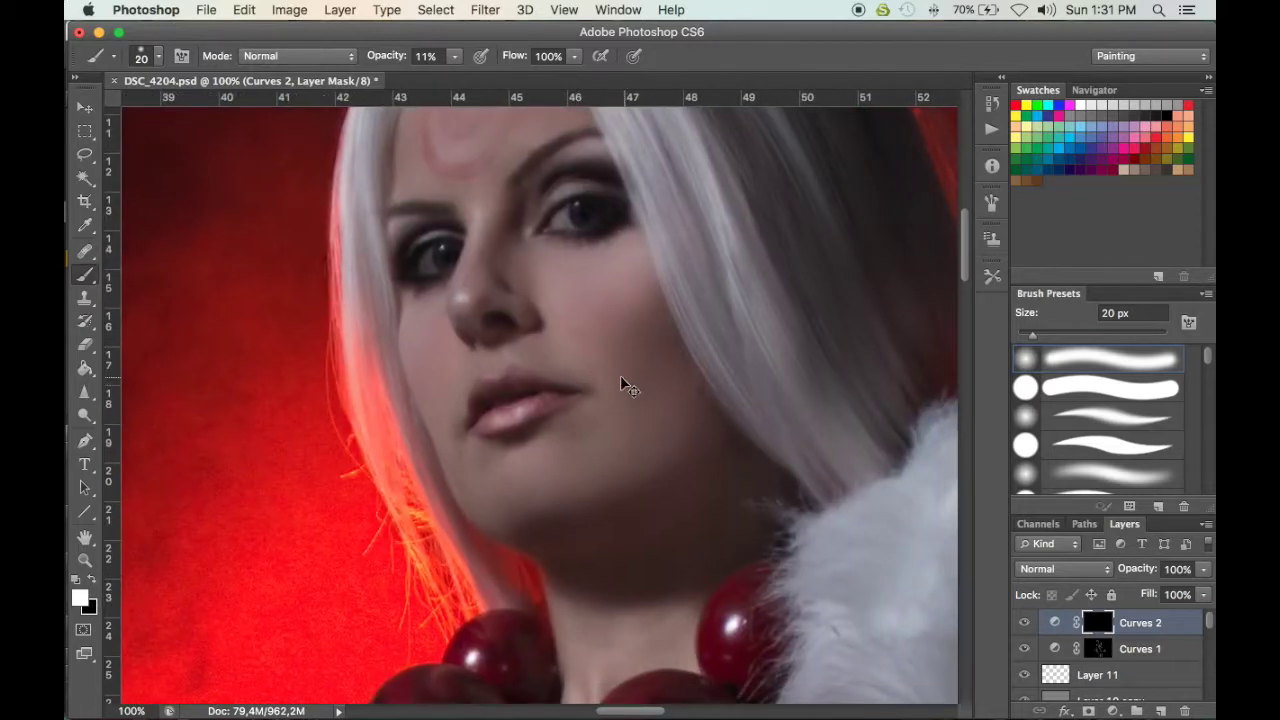
pyautogui.press('super+i')
pyautogui.press('super+i')
pyautogui.press(']')
pyautogui.press(']')
pyautogui.press(']')
pyautogui.press(']')
pyautogui.press(']')
pyautogui.press(']')
pyautogui.press(']')
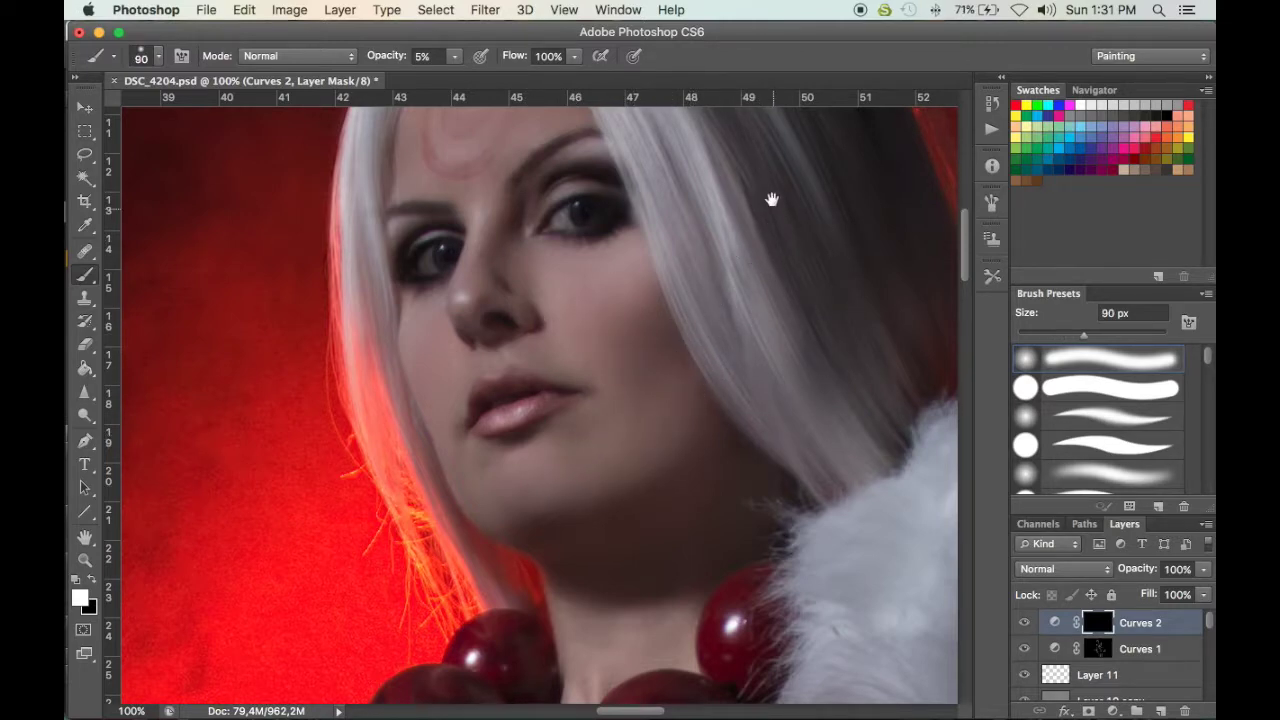
# Set the brush opacity to 11% and brighten the highlights on the red necklace beads
pyautogui.moveTo(772, 208); pyautogui.dragTo(790, 40)
pyautogui.moveTo(612, 347); pyautogui.dragTo(622, 190)
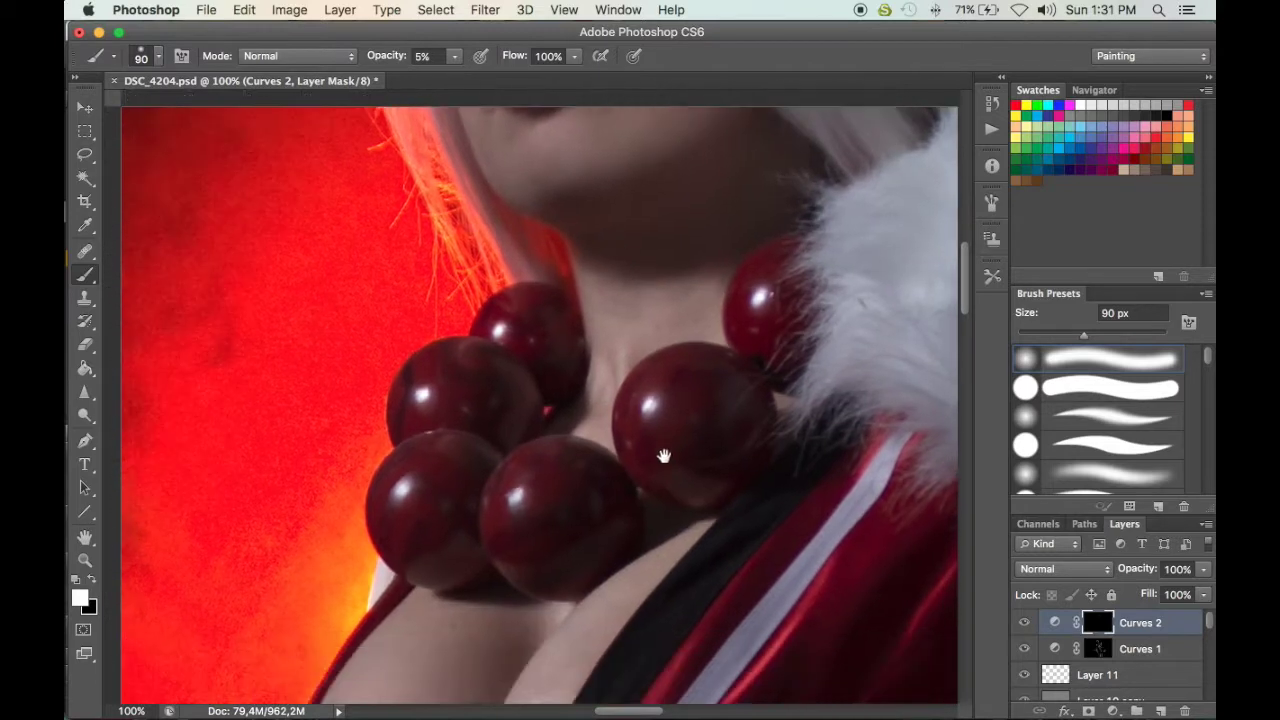
pyautogui.press('1')
pyautogui.press('1')
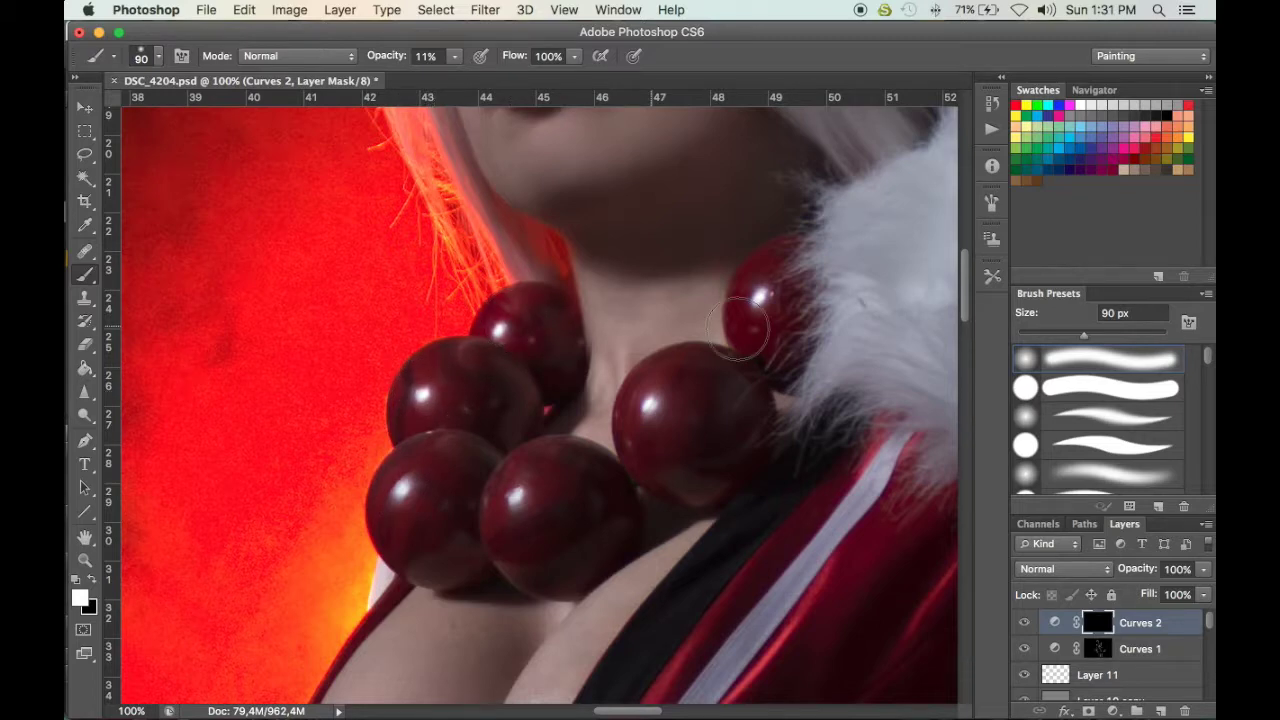
# Brighten the lit tufts of the white fur collar and the light hair strands with the 90 px brush
pyautogui.moveTo(746, 393)
pyautogui.mouseDown()
pyautogui.moveTo(414, 400)
pyautogui.moveTo(457, 337)
pyautogui.mouseUp()
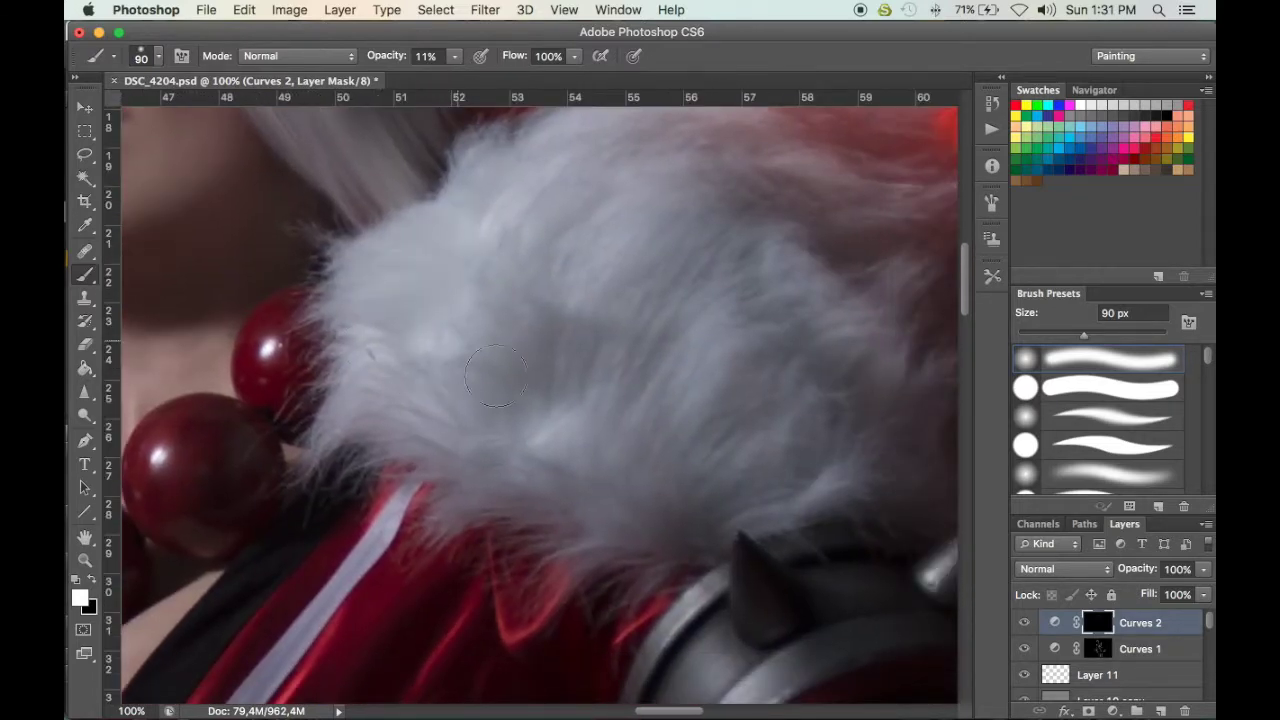
pyautogui.moveTo(613, 251)
pyautogui.mouseDown()
pyautogui.moveTo(651, 420)
pyautogui.moveTo(551, 409)
pyautogui.mouseUp()
pyautogui.moveTo(359, 222); pyautogui.dragTo(740, 345)
pyautogui.press('super+minus')
pyautogui.press('super+minus')
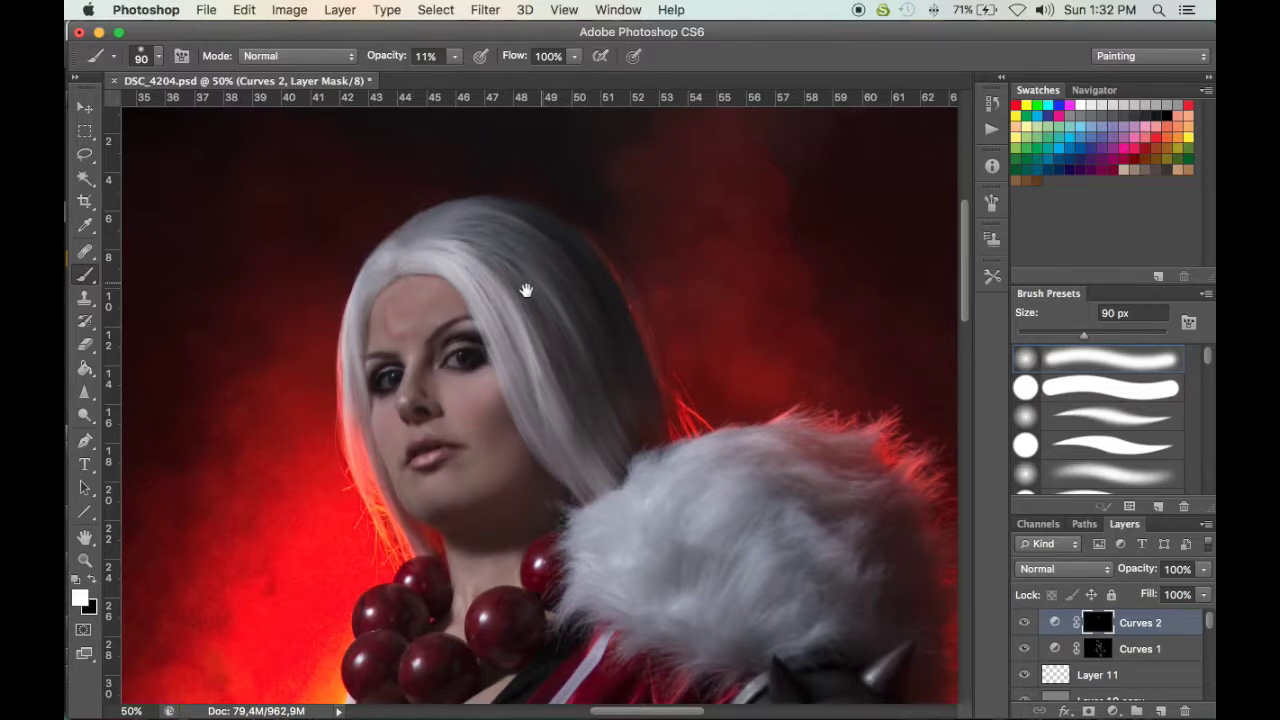
# Set the brush size to 10 px and brighten the fine highlights around both eyes
pyautogui.press('super+plus')
pyautogui.press('super+plus')
pyautogui.press('super+plus')
pyautogui.moveTo(386, 300); pyautogui.dragTo(771, 443)
pyautogui.press('[')
pyautogui.press('[')
pyautogui.press('[')
pyautogui.press('[')
pyautogui.press('[')
pyautogui.press('[')
pyautogui.press('[')
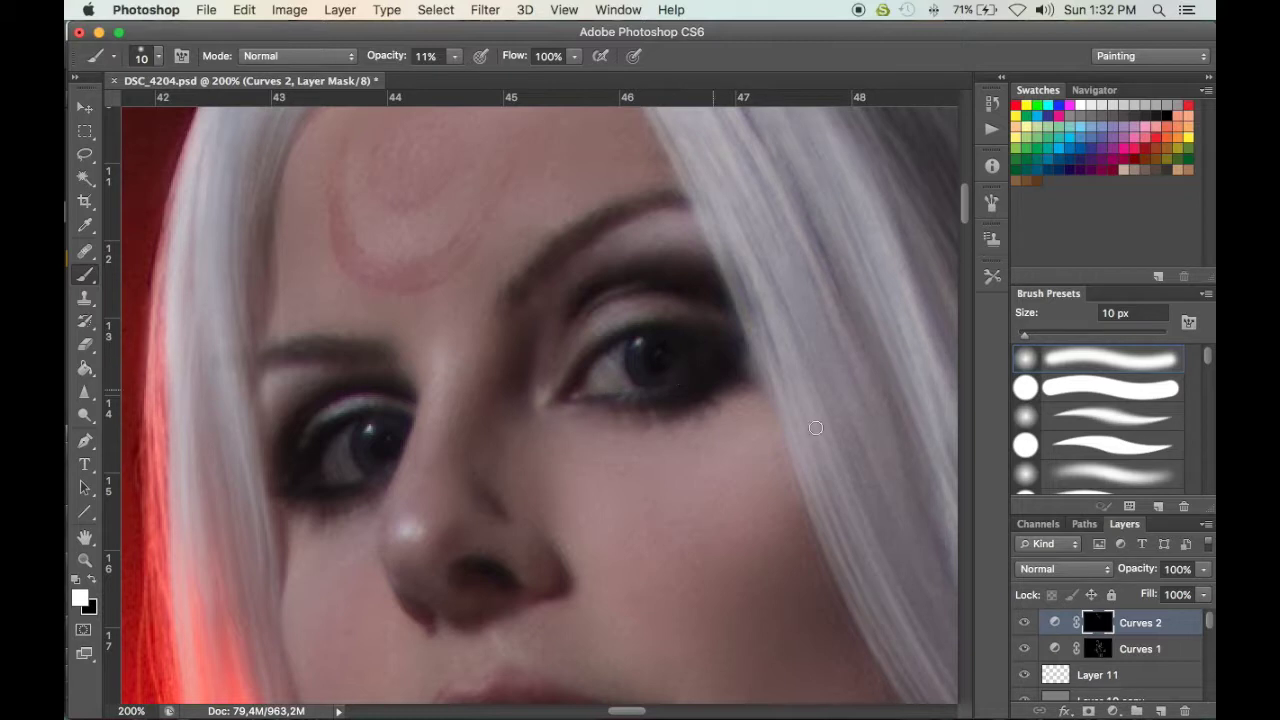
# Compare the face with Curves 2 hidden and shown, and brighten the iris of the eye beside the hair with a 30 px brush
pyautogui.click(1024, 622)
pyautogui.click(1024, 622)
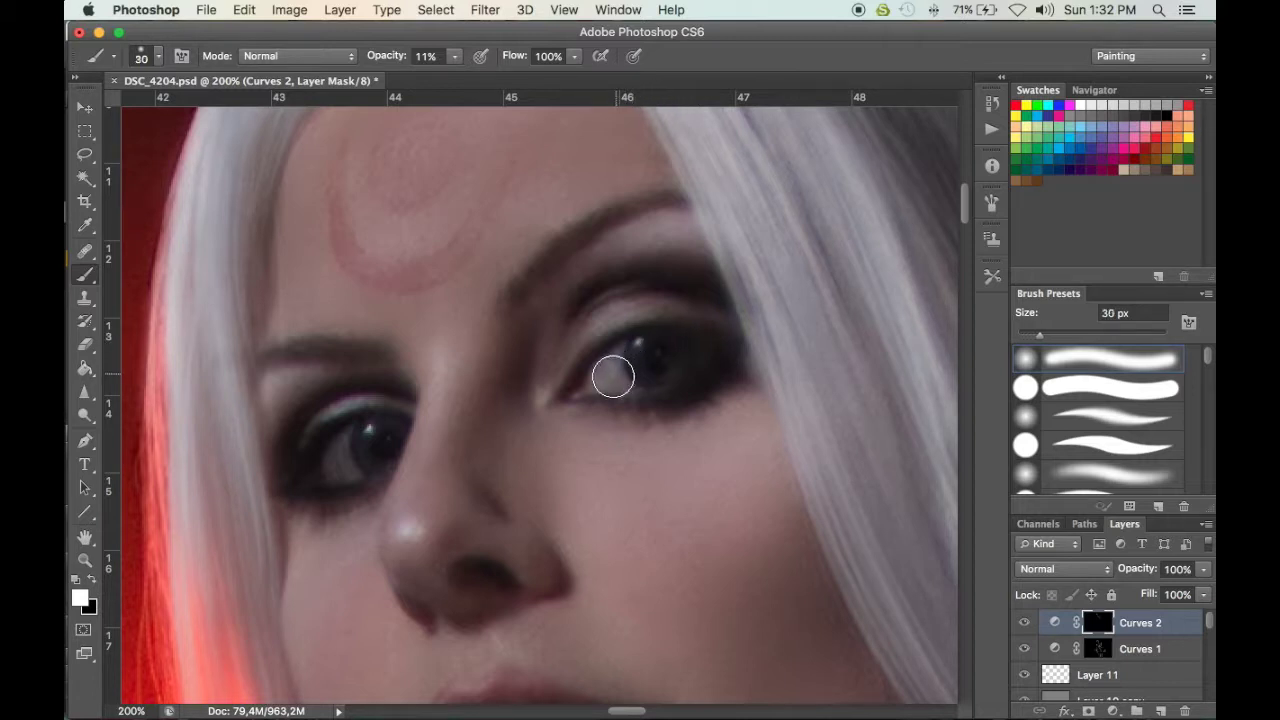
pyautogui.press(']')
pyautogui.press(']')
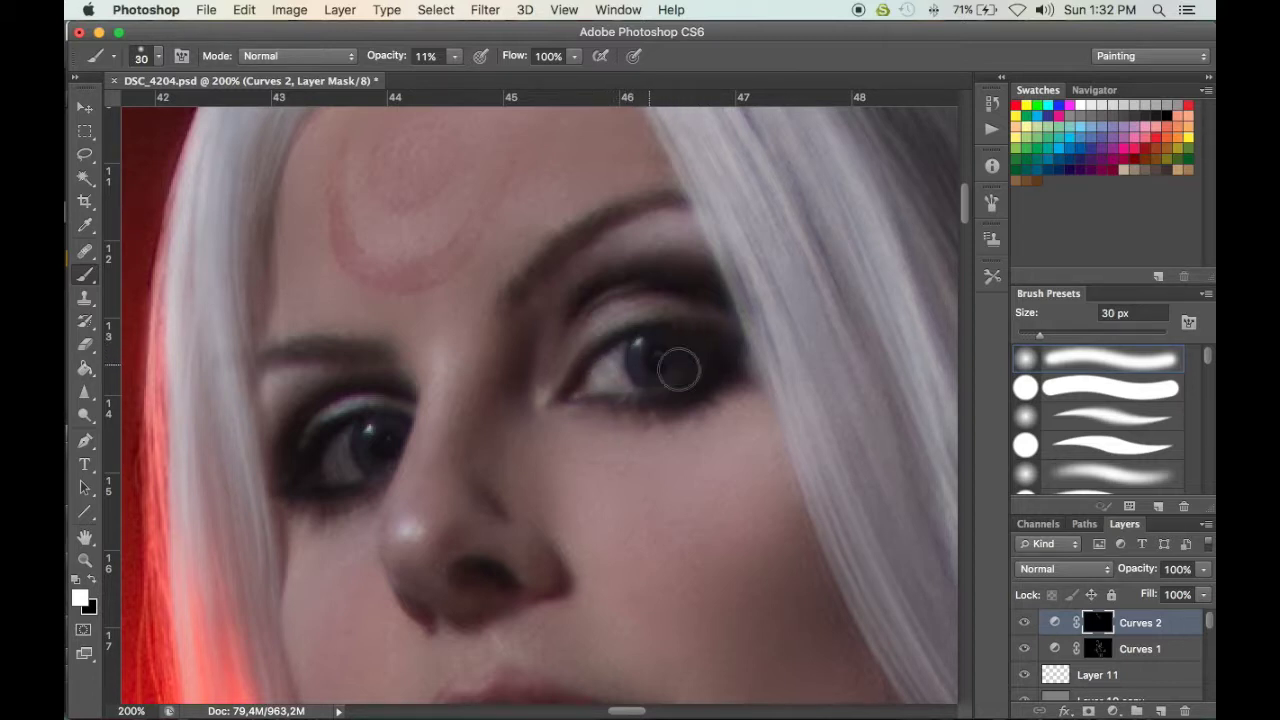
pyautogui.press('[')
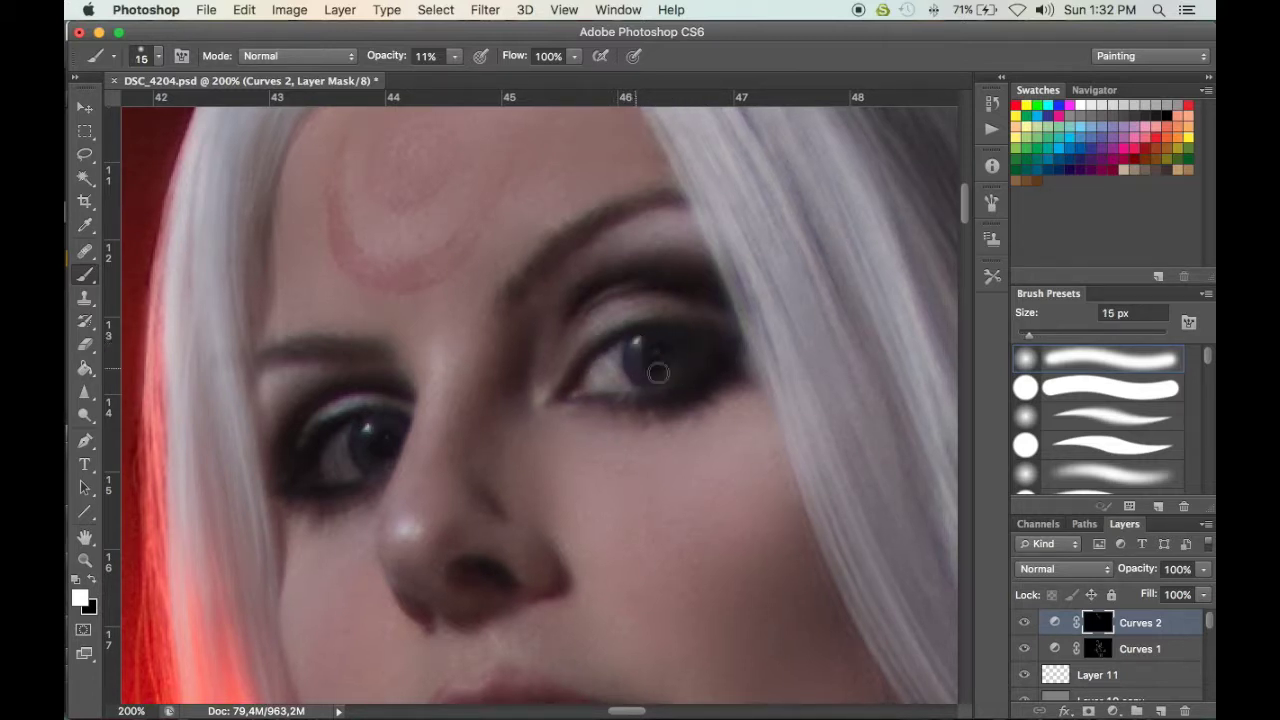
# Brighten the other eye's iris and white with a 15 px brush, and compare the whole image without and with both Curves layers
pyautogui.hscroll(-5, 623, 320)
pyautogui.scroll(-3, 623, 320)
pyautogui.press(']')
pyautogui.press(']')
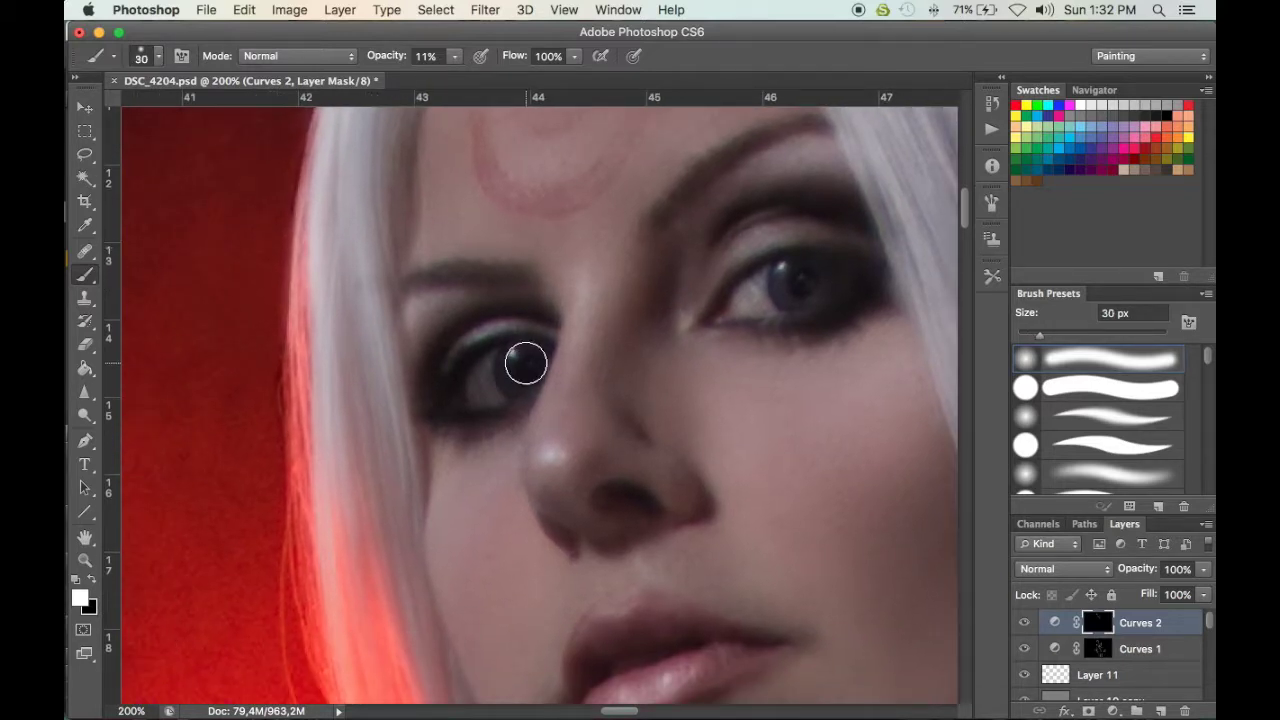
pyautogui.press('[')
pyautogui.press('[')
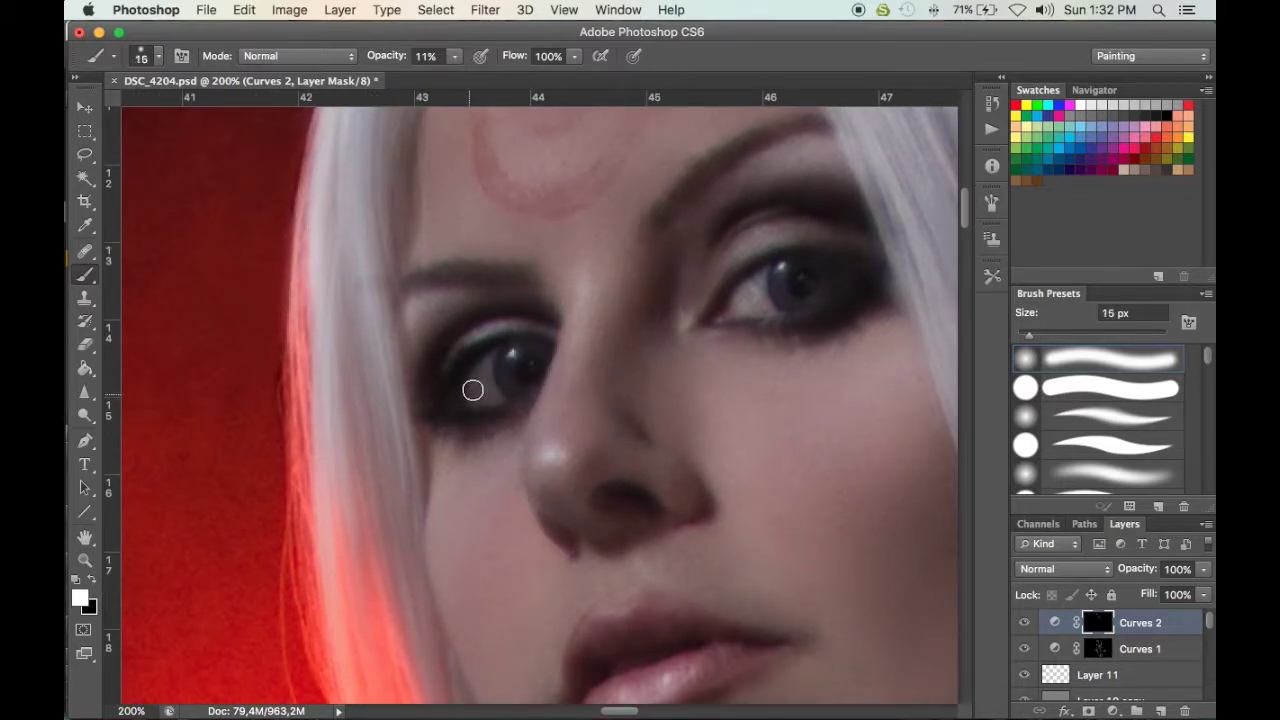
pyautogui.moveTo(579, 319); pyautogui.dragTo(577, 319)
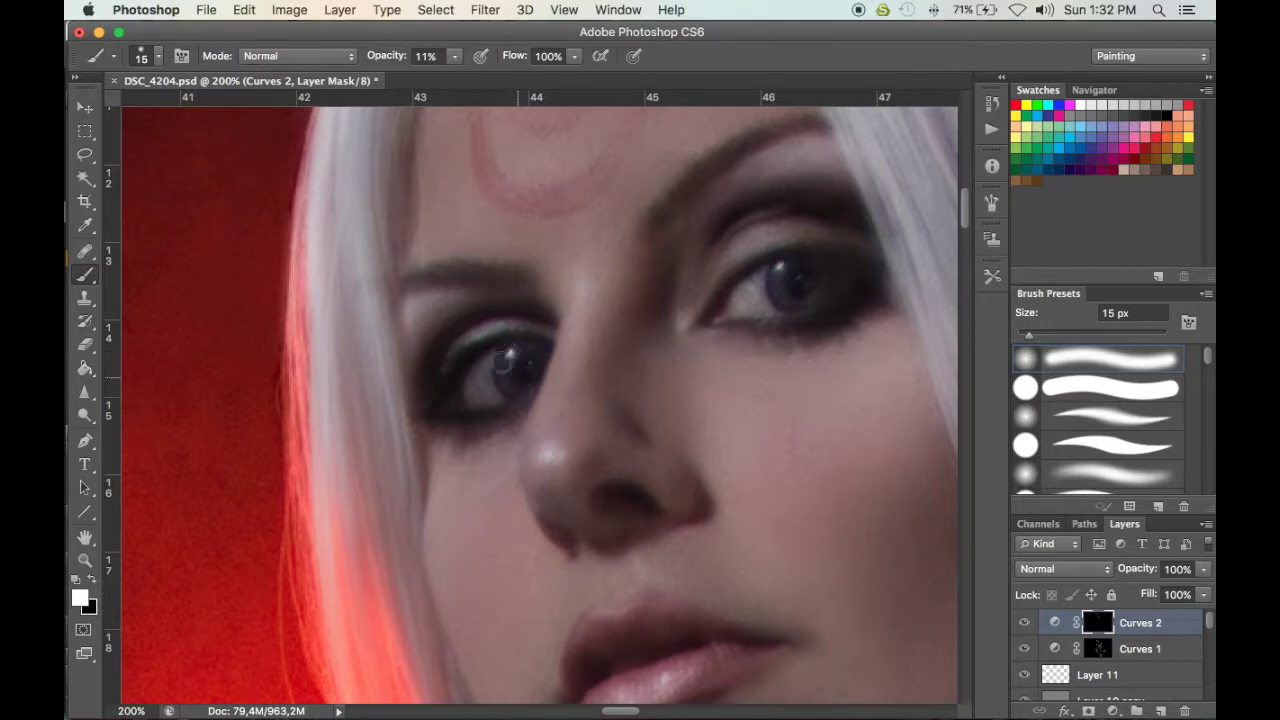
pyautogui.press('super+0')
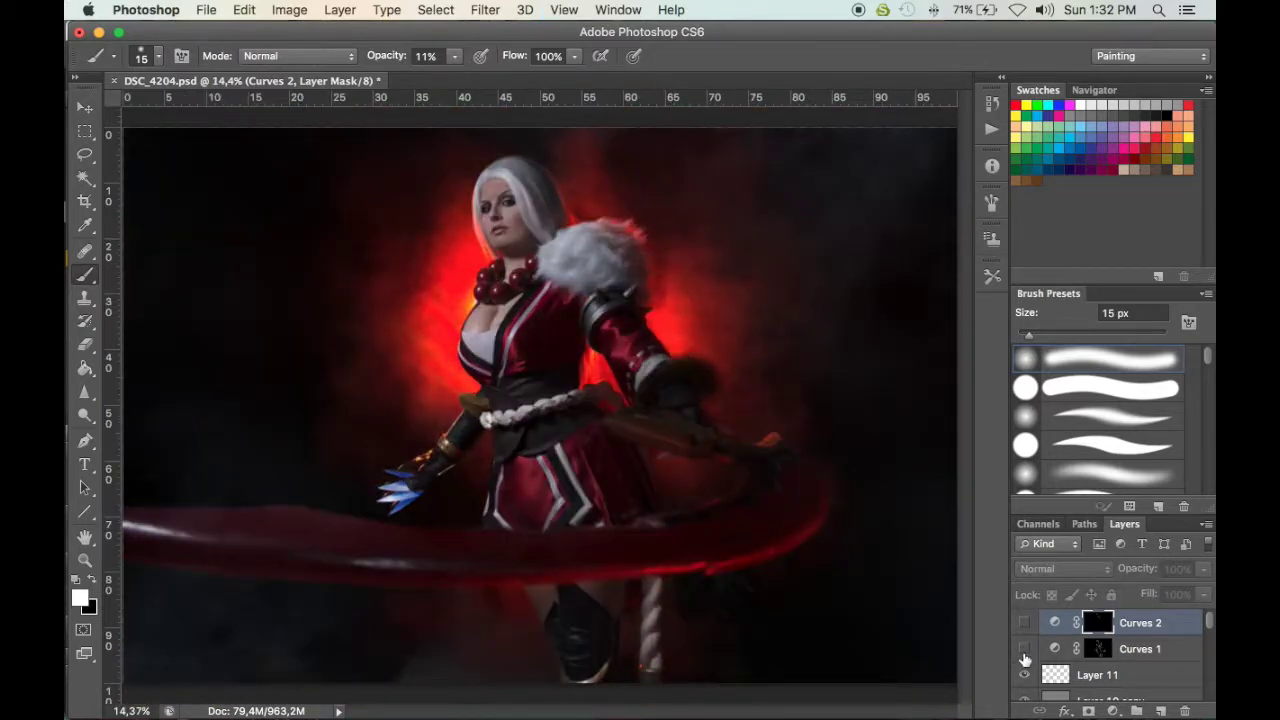
pyautogui.moveTo(1024, 652); pyautogui.dragTo(1026, 606)
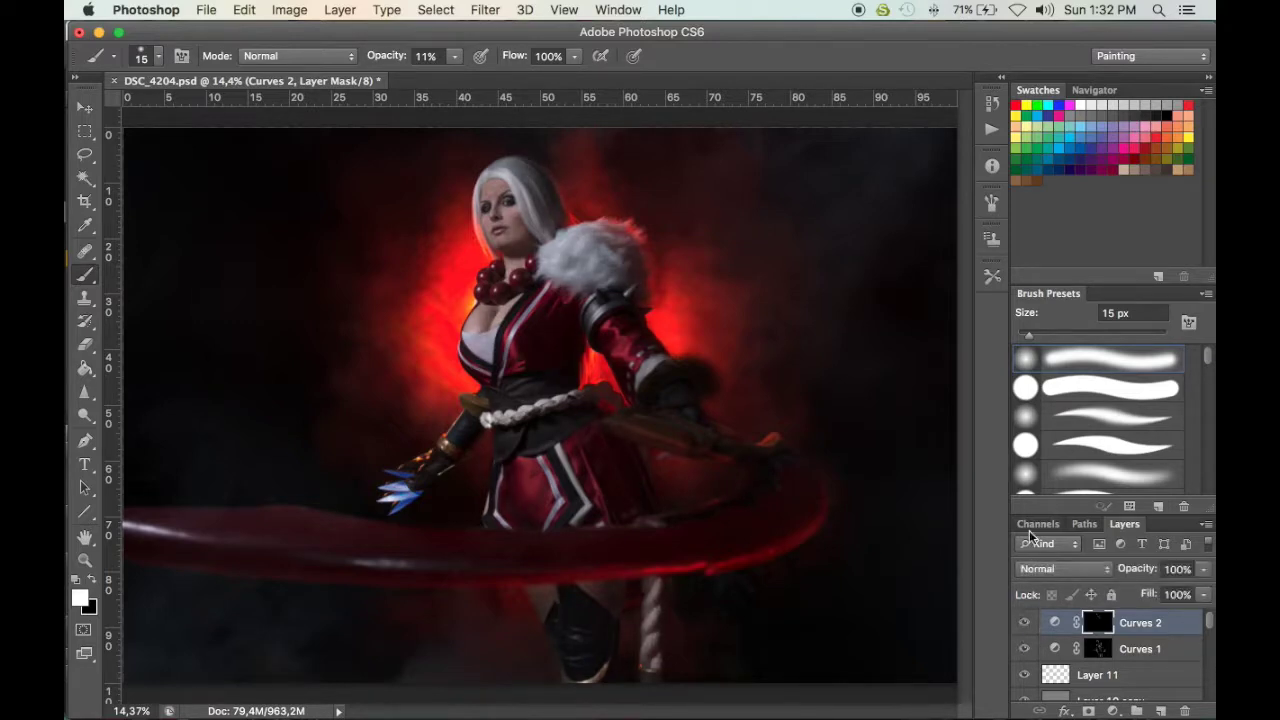
# Select the Curves 1 mask and set up a 60 px black brush at 11% opacity to soften the darkening on the face
pyautogui.click(1100, 650)
pyautogui.press('super+equal')
pyautogui.press('super+equal')
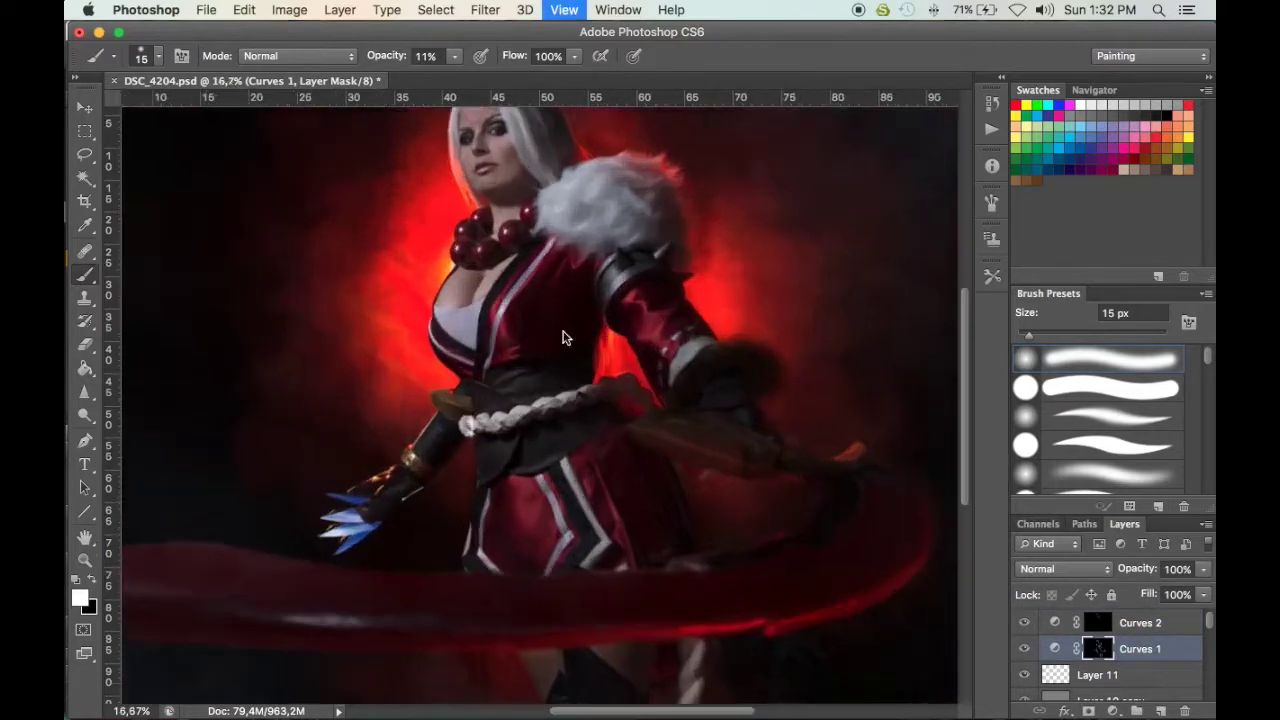
pyautogui.press('super+equal')
pyautogui.press('super+equal')
pyautogui.scroll(10, 634, 534)
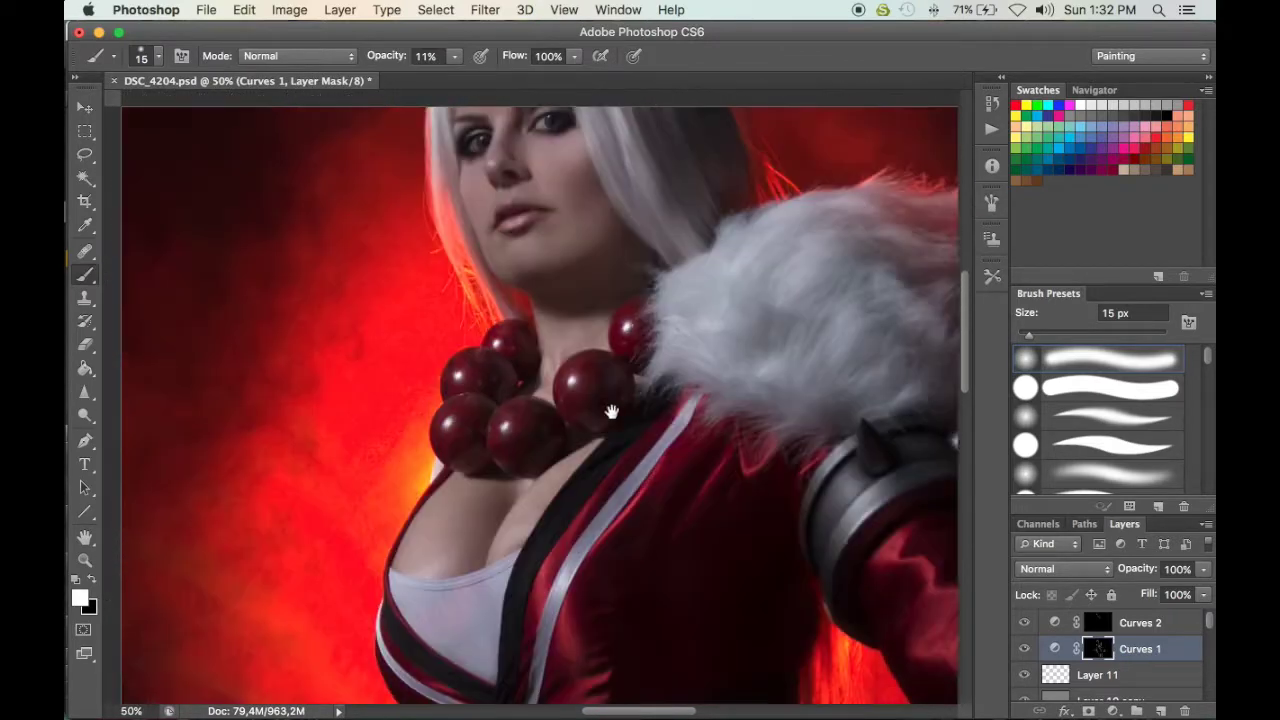
pyautogui.scroll(5, 625, 412)
pyautogui.press('x')
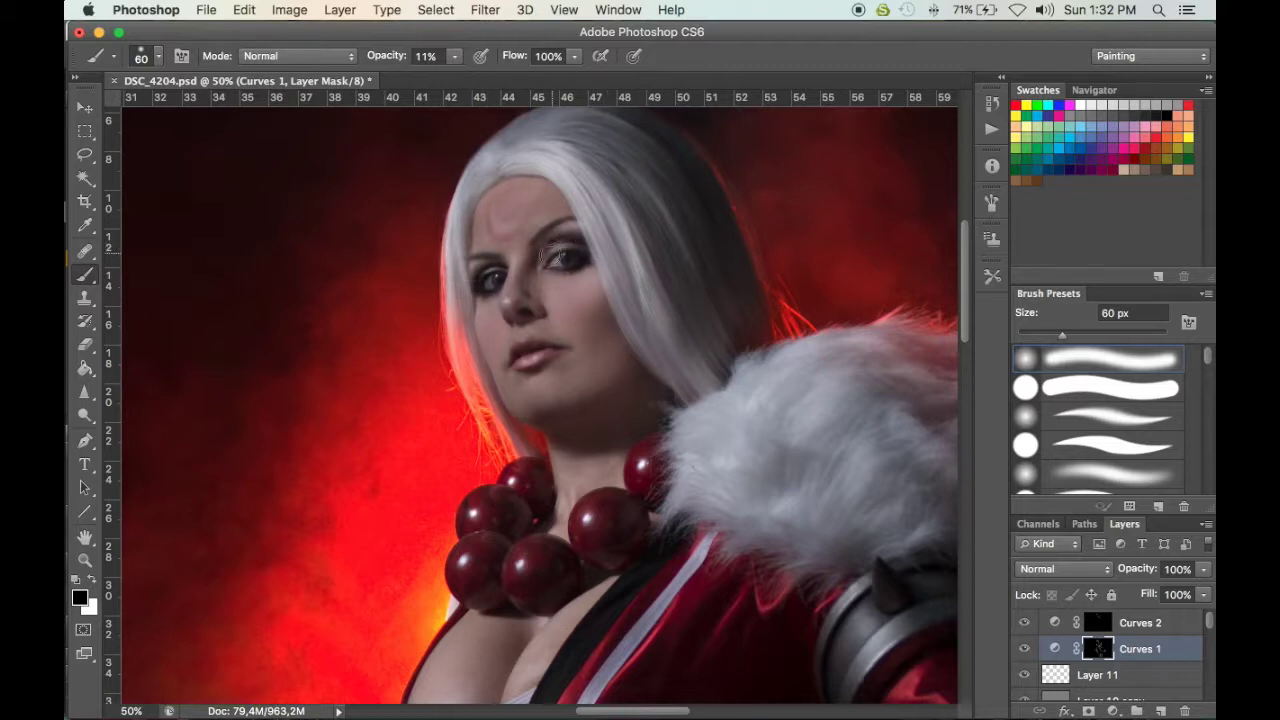
# Compare each Curves layer off and on, and deepen the shadows around the eyes on the Curves 1 mask with a 35 px white brush
pyautogui.click(1022, 622)
pyautogui.click(1022, 622)
pyautogui.click(1023, 649)
pyautogui.click(1023, 649)
pyautogui.moveTo(652, 421); pyautogui.dragTo(654, 380)
pyautogui.press('x')
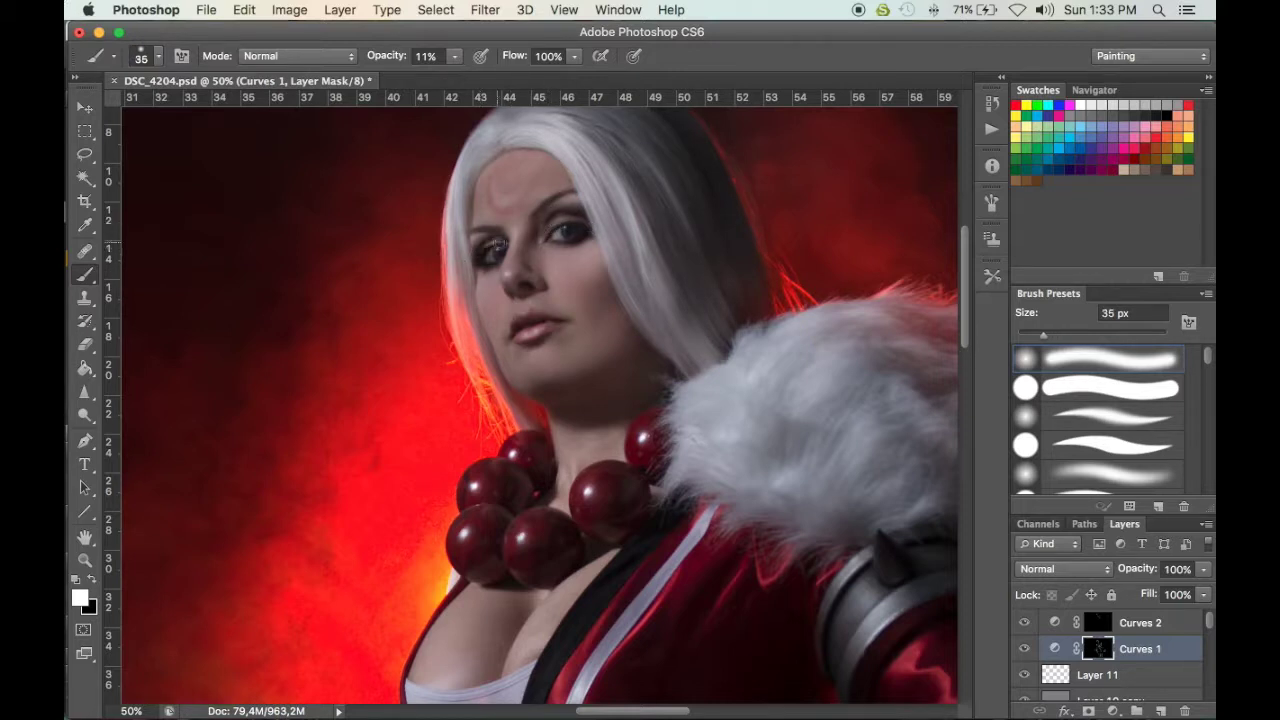
pyautogui.moveTo(515, 304)
pyautogui.mouseDown()
pyautogui.moveTo(494, 226)
pyautogui.moveTo(497, 263)
pyautogui.mouseUp()
pyautogui.press('super+r')
# Select the Curves 2 mask, enlarge the brush to 175 px and softly brighten the hair and the near edge of the fur collar
pyautogui.click(1097, 622)
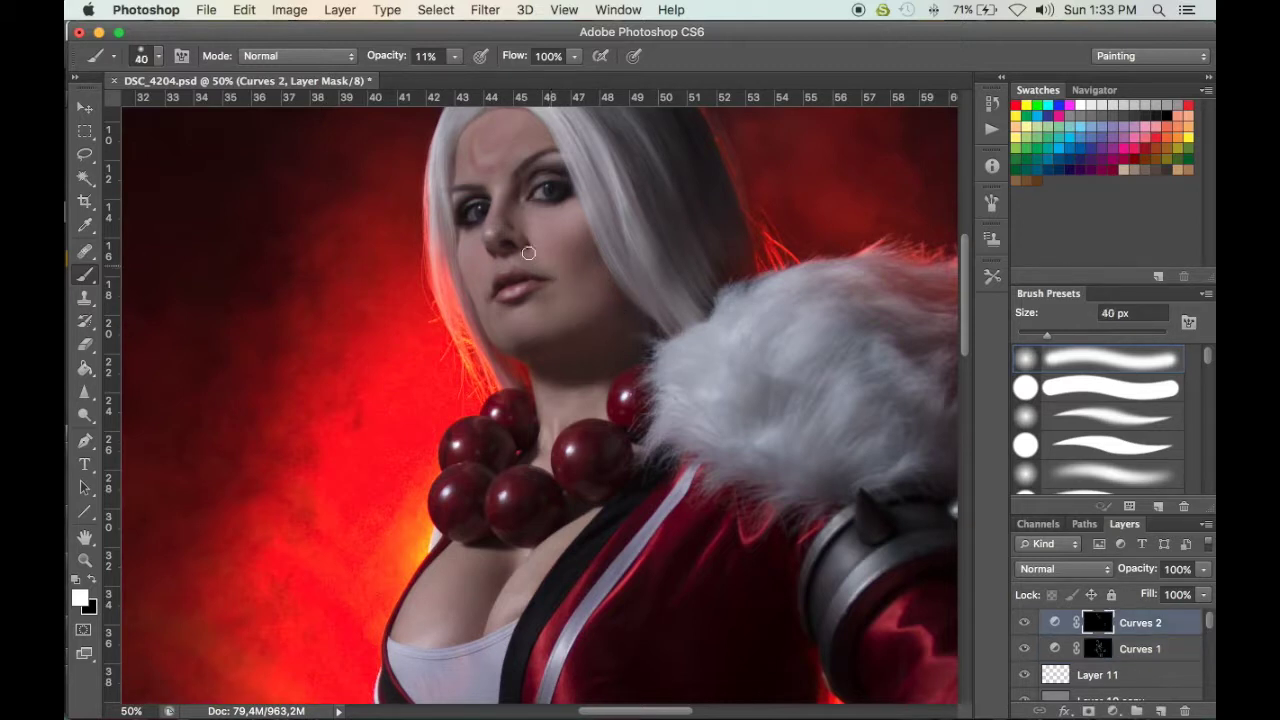
pyautogui.press(']')
pyautogui.press(']')
pyautogui.press(']')
pyautogui.press(']')
pyautogui.press(']')
pyautogui.press(']')
pyautogui.press(']')
pyautogui.scroll(3, 614, 320)
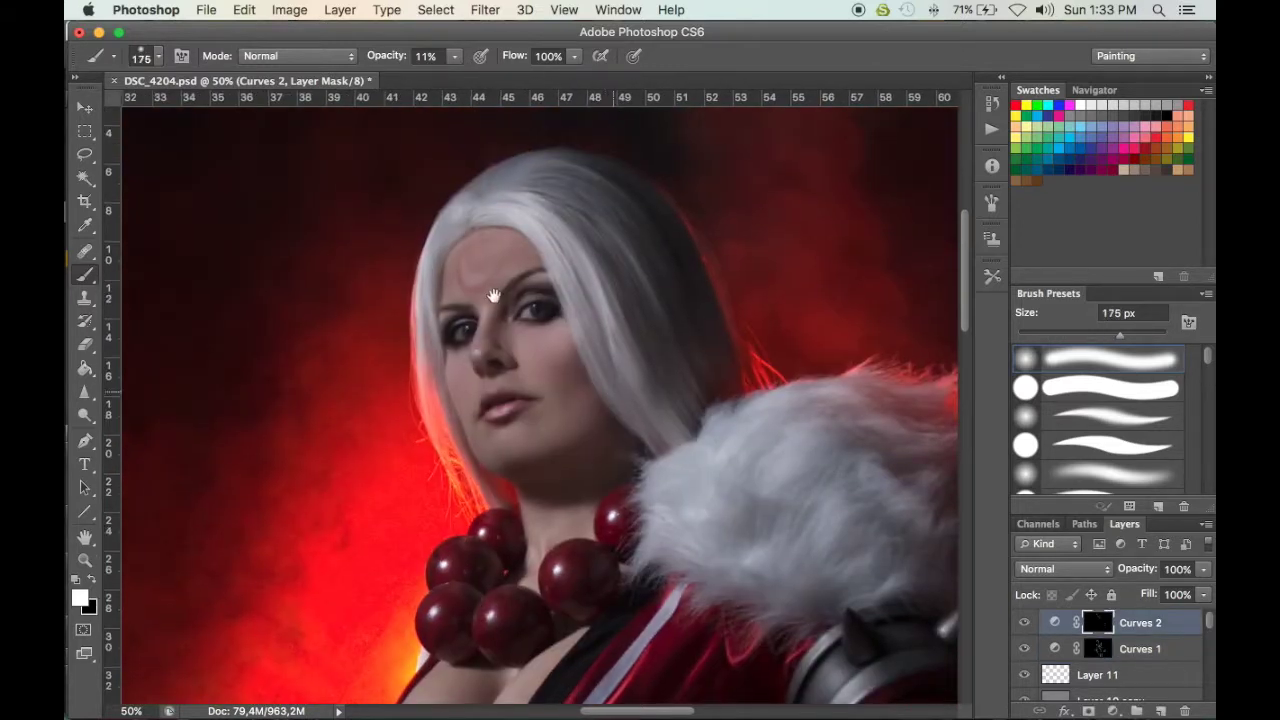
pyautogui.moveTo(489, 270)
pyautogui.mouseDown()
pyautogui.moveTo(607, 298)
pyautogui.moveTo(497, 270)
pyautogui.moveTo(476, 293)
pyautogui.moveTo(489, 338)
pyautogui.mouseUp()
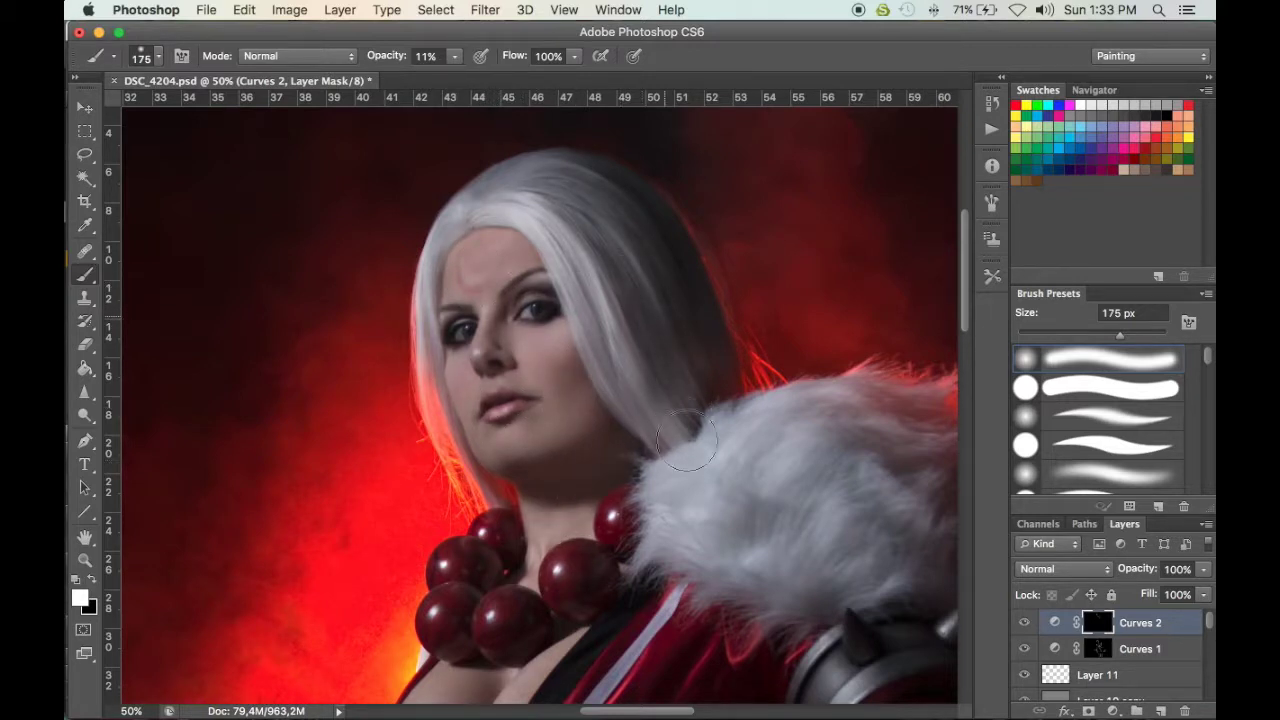
# Brighten the red robe, the dark waist sash and the rope belt with the 175 px brush
pyautogui.moveTo(695, 350); pyautogui.dragTo(692, 82)
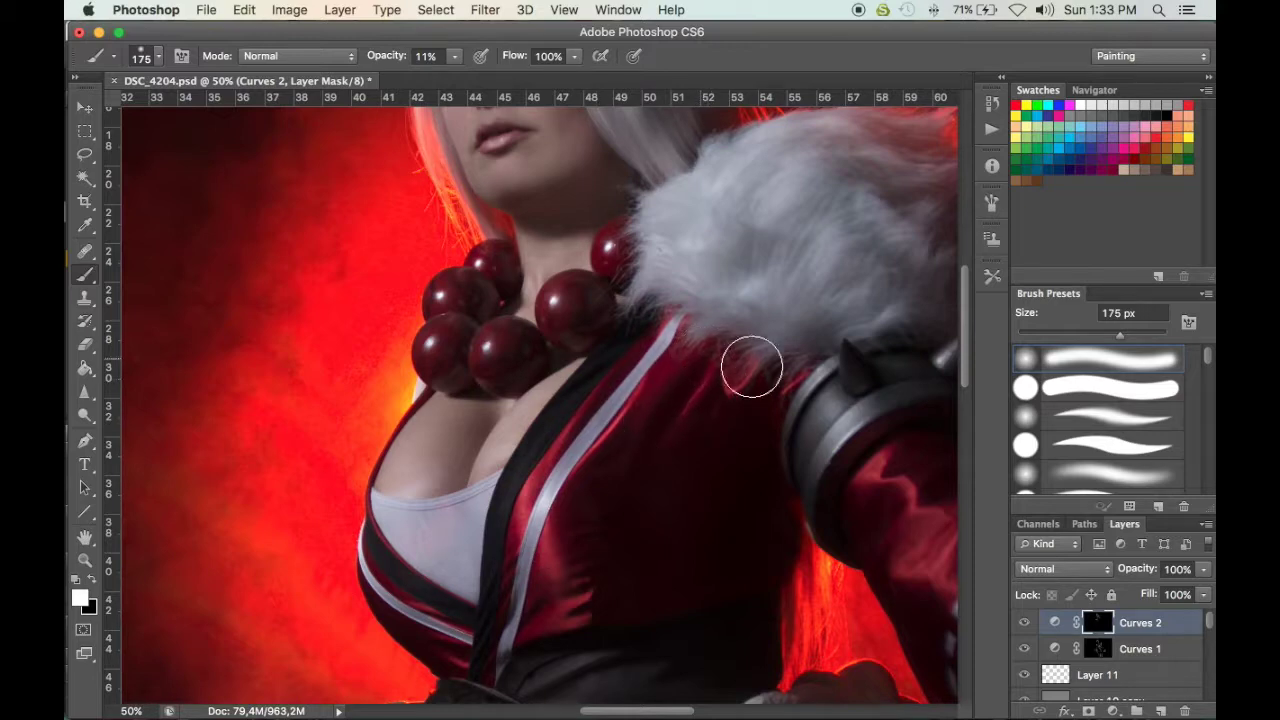
pyautogui.moveTo(647, 626); pyautogui.dragTo(617, 319)
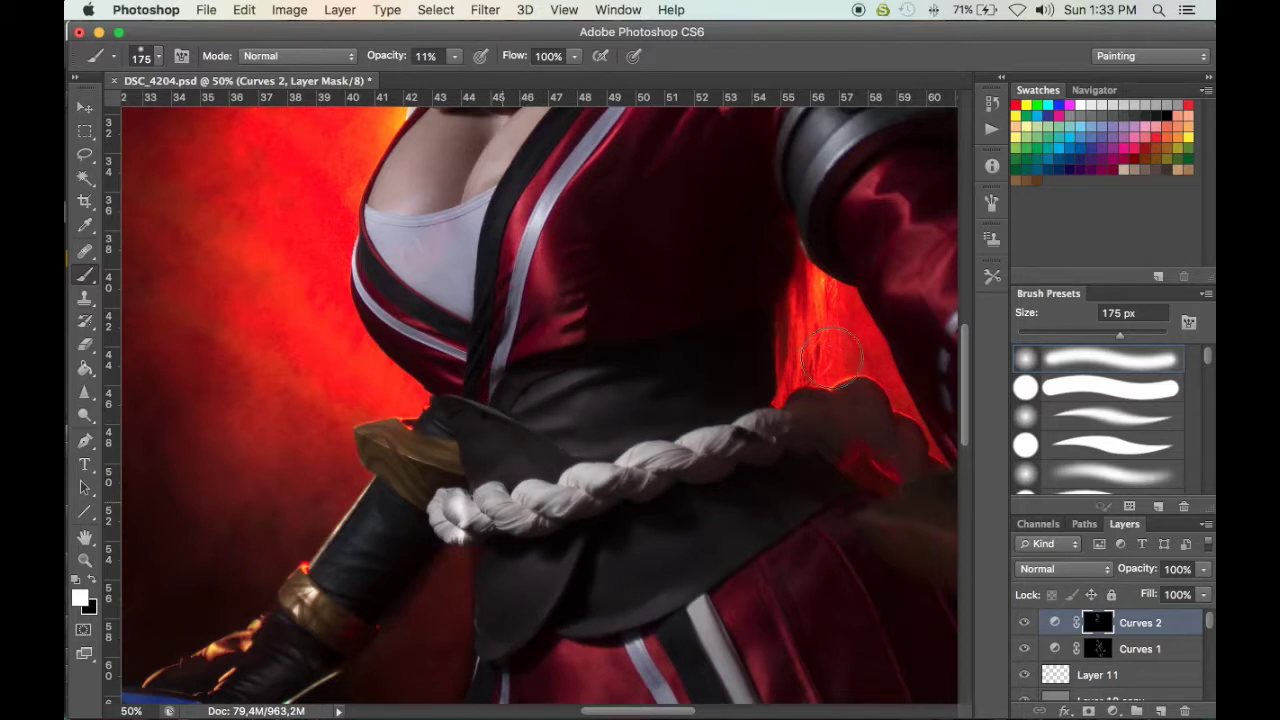
pyautogui.hscroll(2, 743, 400)
pyautogui.scroll(-1, 743, 400)
pyautogui.scroll(-5, 713, 411)
pyautogui.hscroll(-5, 713, 411)
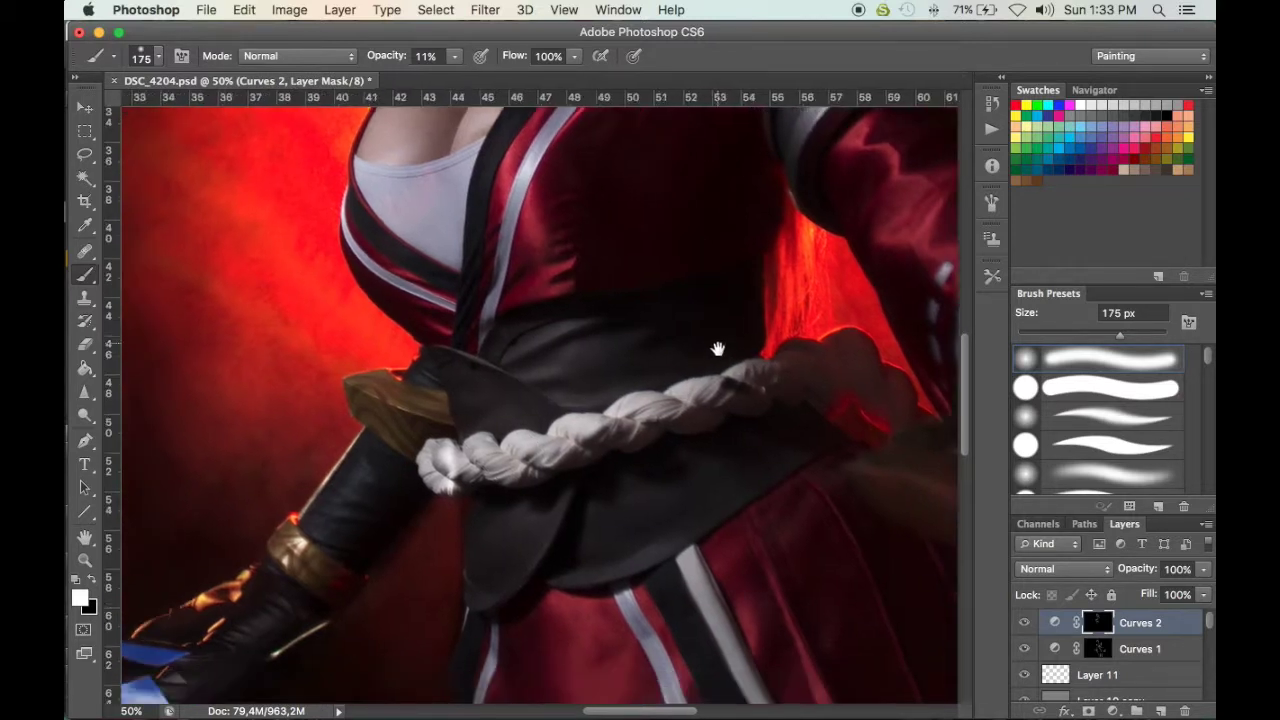
# Reduce the brush to 125 px and 100 px and brighten the black forearm wrap and gold bracer of the clawed arm
pyautogui.press('[')
pyautogui.press('[')
pyautogui.moveTo(311, 553); pyautogui.dragTo(296, 572)
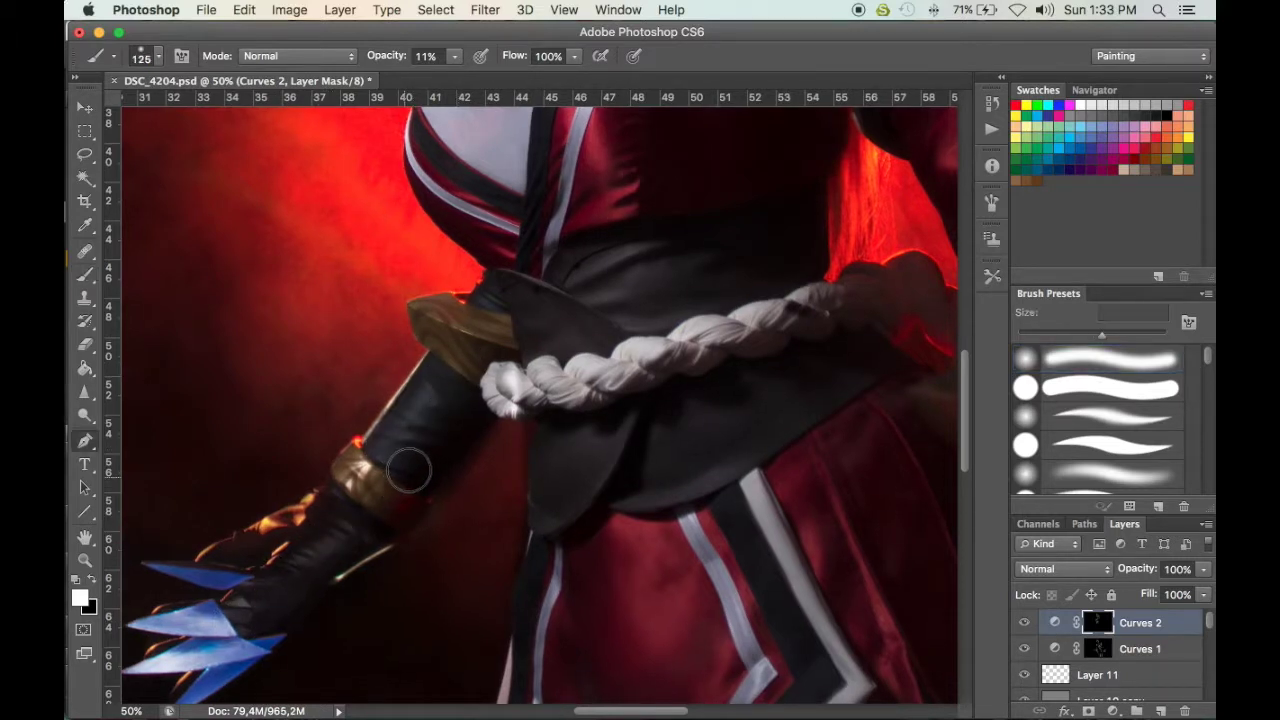
pyautogui.press('p')
pyautogui.press('b')
pyautogui.press('[')
pyautogui.press('[')
pyautogui.press('[')
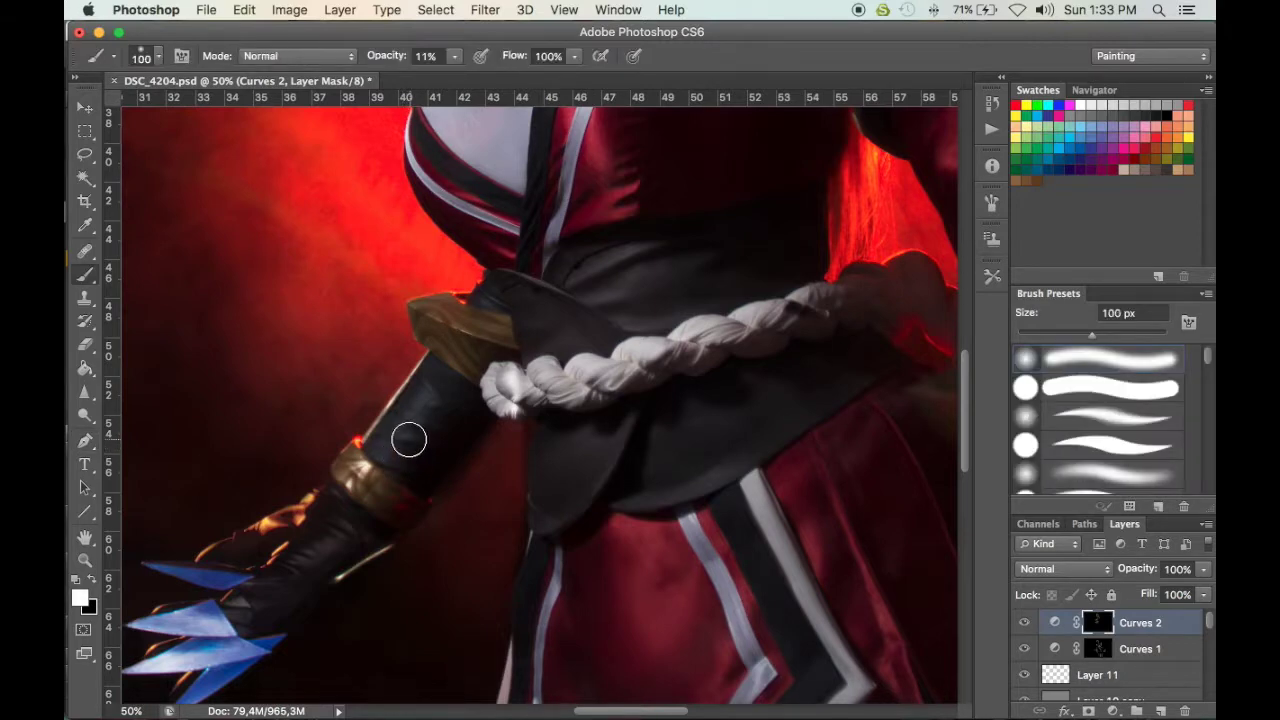
# Brighten the red satin front panel of the skirt, enlarging the brush from 100 px to 175 px
pyautogui.moveTo(371, 480)
pyautogui.mouseDown()
pyautogui.moveTo(436, 382)
pyautogui.moveTo(354, 302)
pyautogui.moveTo(283, 264)
pyautogui.mouseUp()
pyautogui.press(']')
pyautogui.press(']')
pyautogui.press(']')
pyautogui.press(']')
pyautogui.press(']')
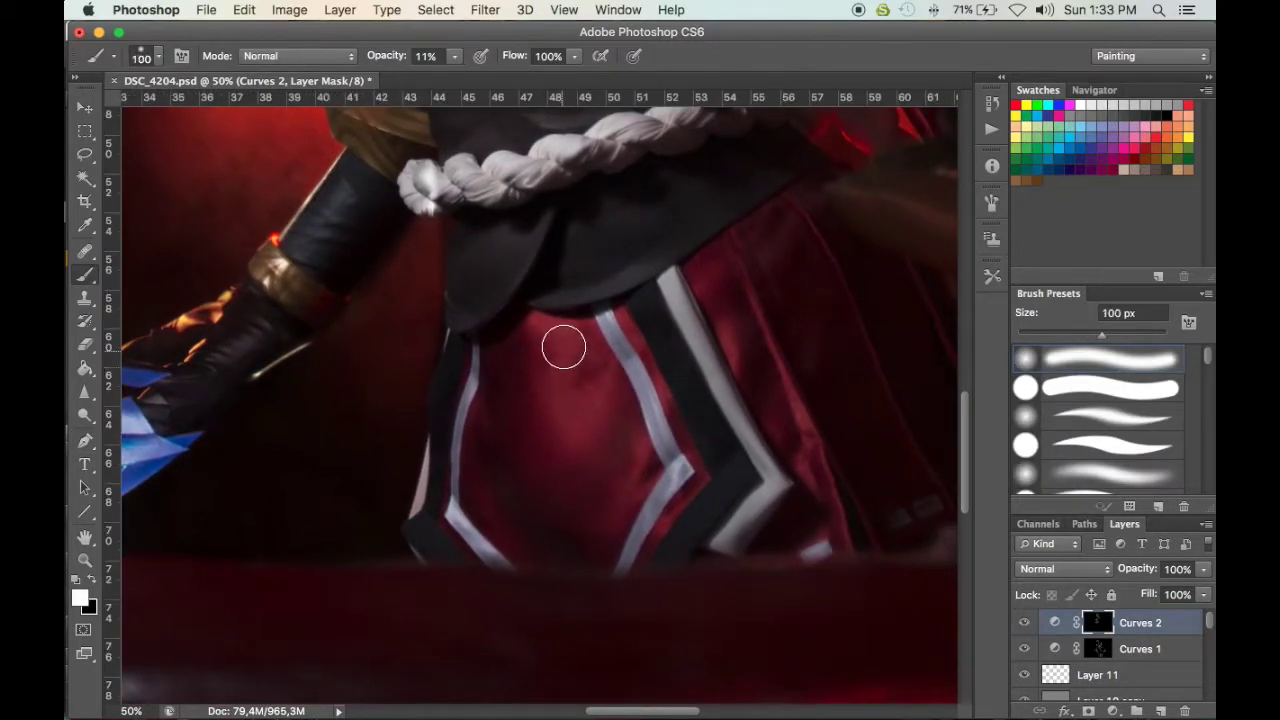
# Reduce the brush to 80 px and brighten the lit tufts of the fur collar and the folds of the red sleeve
pyautogui.scroll(5, 837, 309)
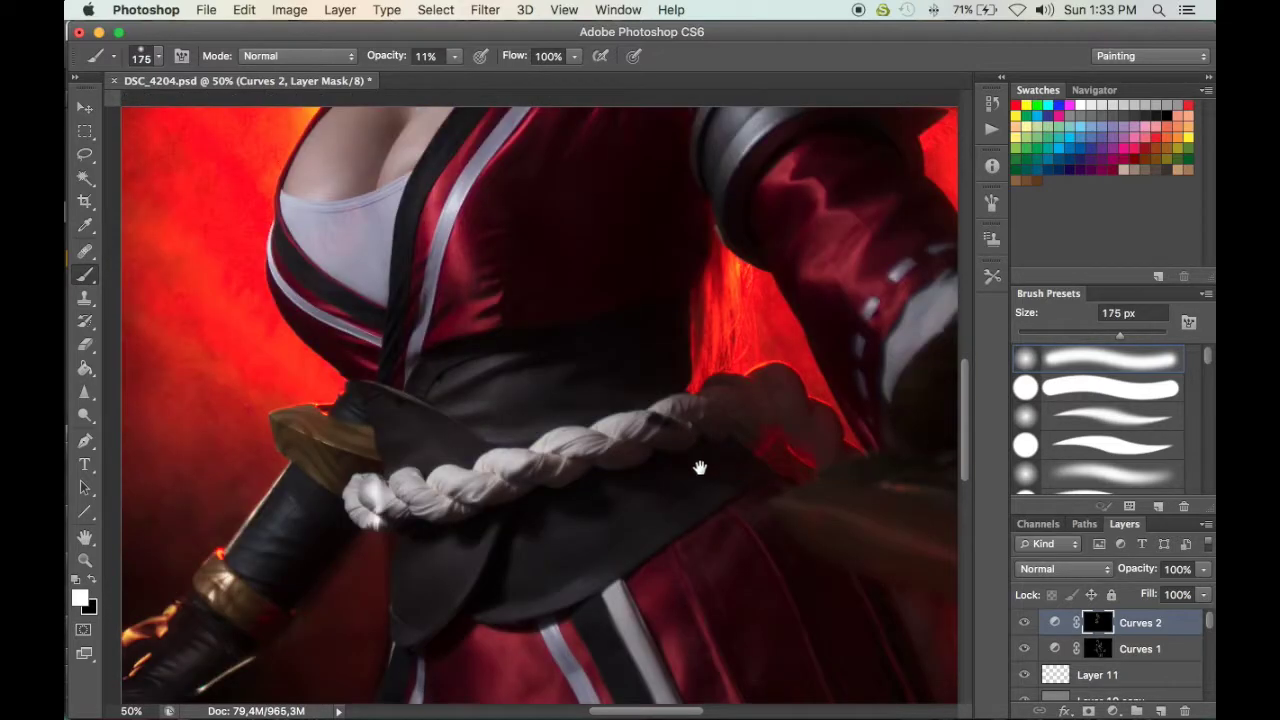
pyautogui.scroll(3, 771, 414)
pyautogui.hscroll(5, 771, 414)
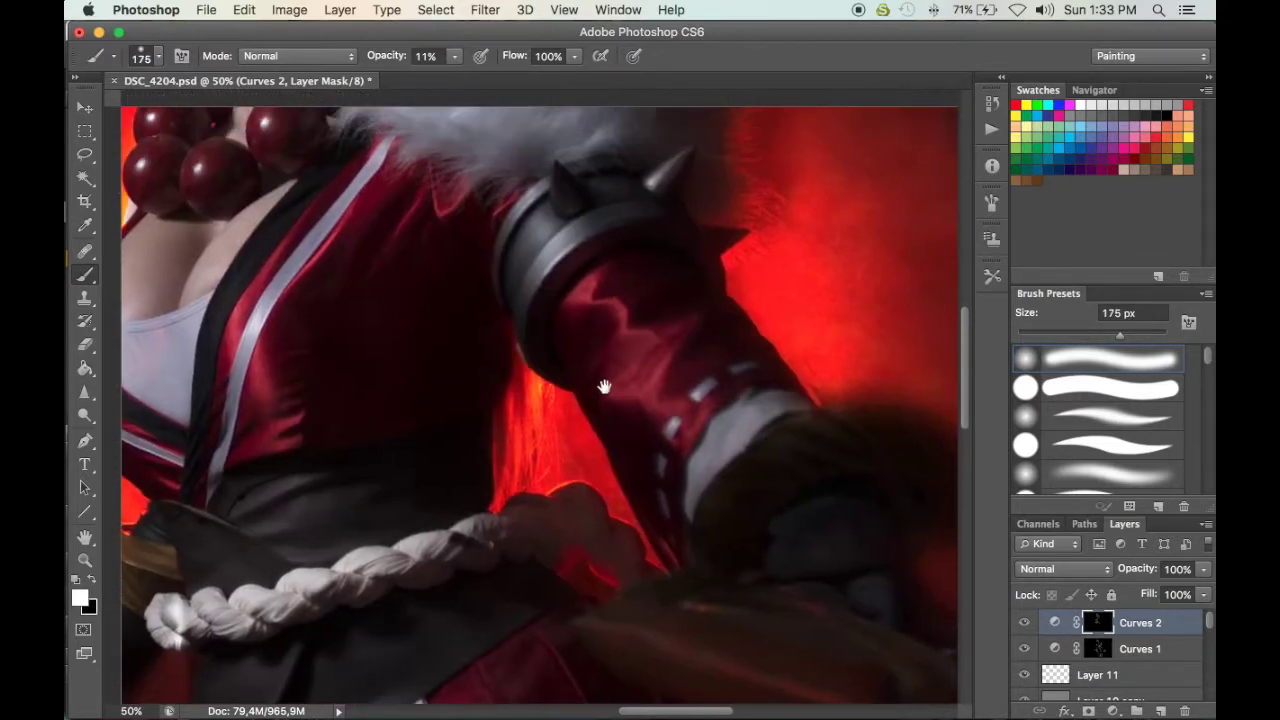
pyautogui.scroll(5, 694, 457)
pyautogui.hscroll(-3, 694, 457)
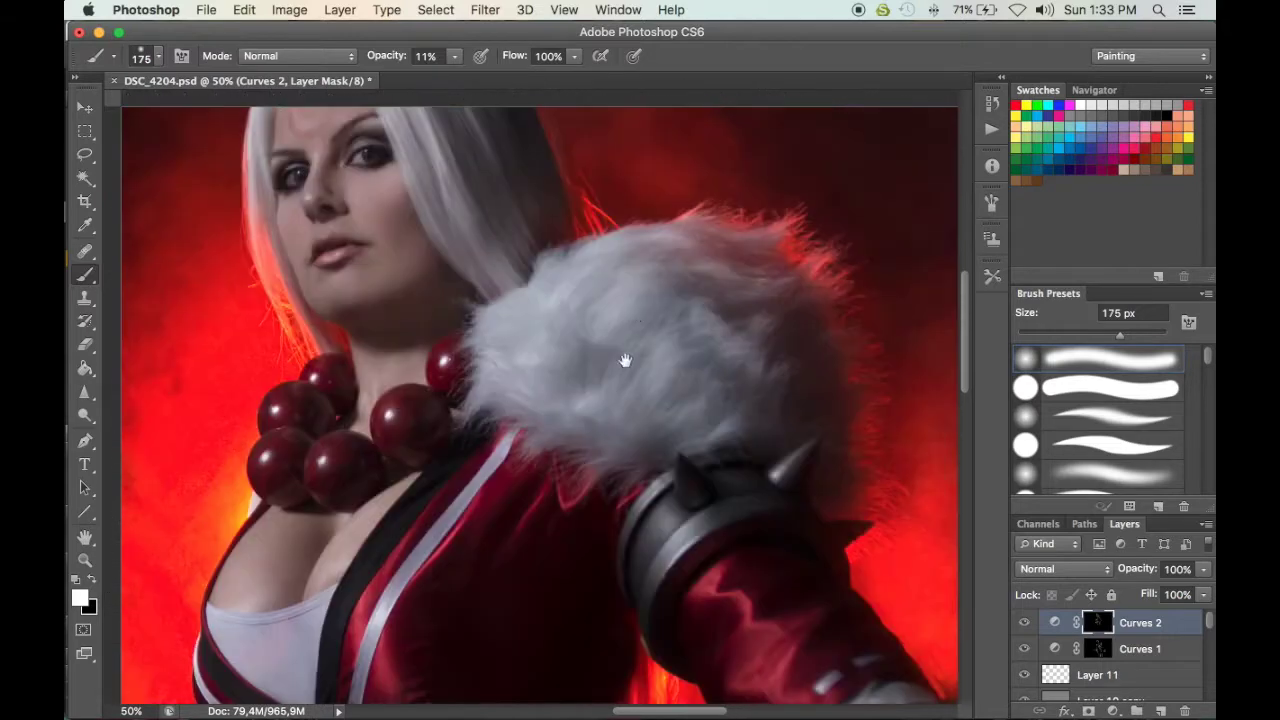
pyautogui.press('[')
pyautogui.press('[')
pyautogui.press('[')
pyautogui.press('[')
pyautogui.press('[')
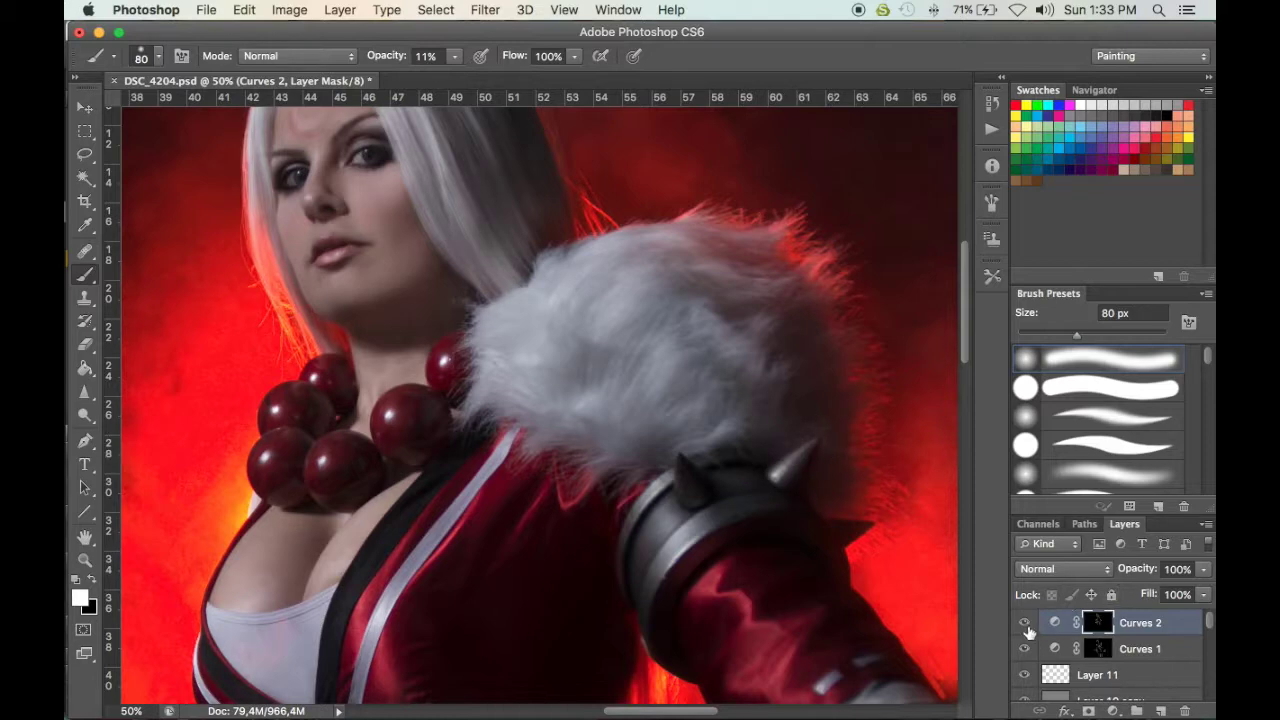
# Invert the Curves 2 mask to inspect the fur cuff and gloved hand fully brightened, and invert it back
pyautogui.moveTo(767, 592); pyautogui.dragTo(600, 262)
pyautogui.moveTo(829, 466); pyautogui.dragTo(716, 430)
pyautogui.hotkey('ctrl', 'r')
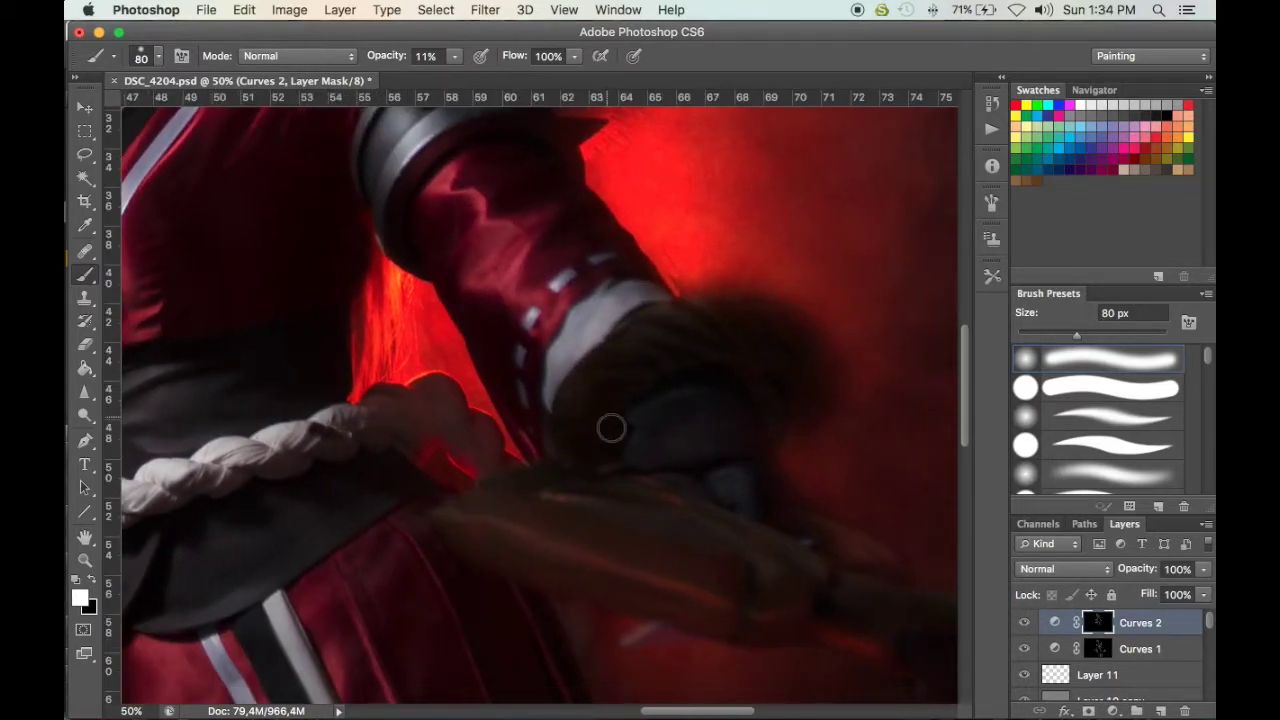
pyautogui.press('super+i')
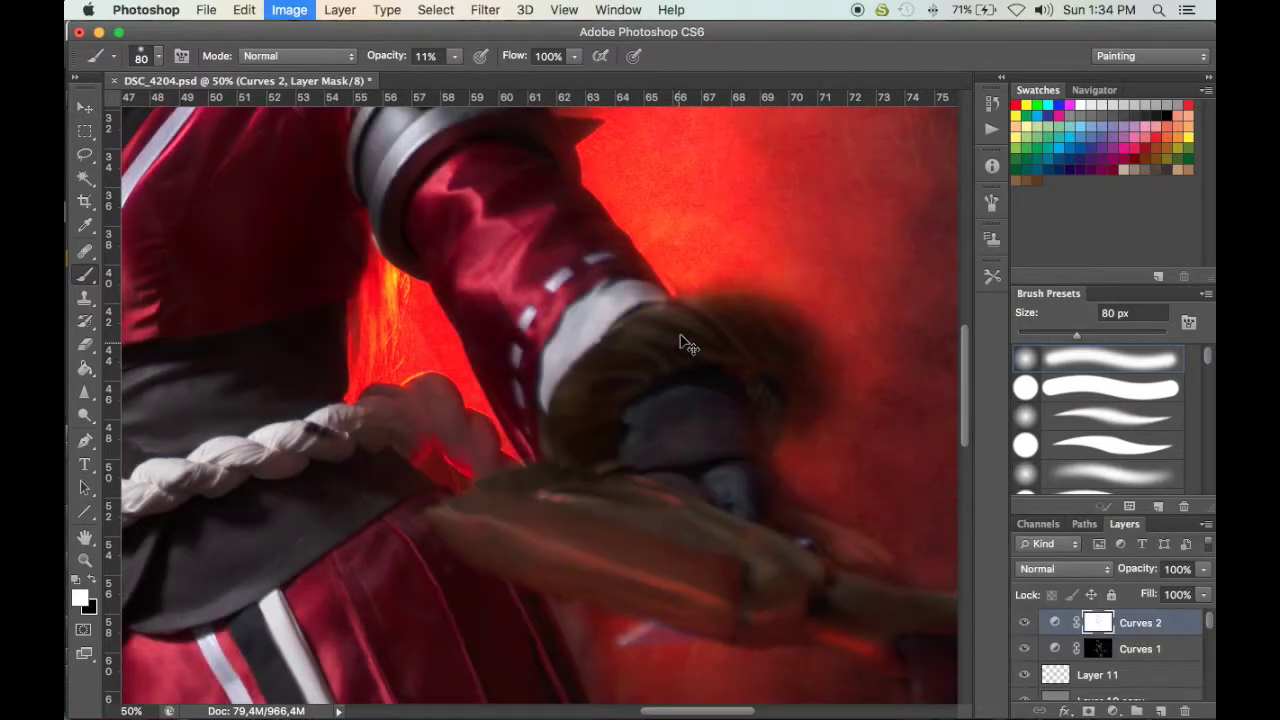
pyautogui.press('super+i')
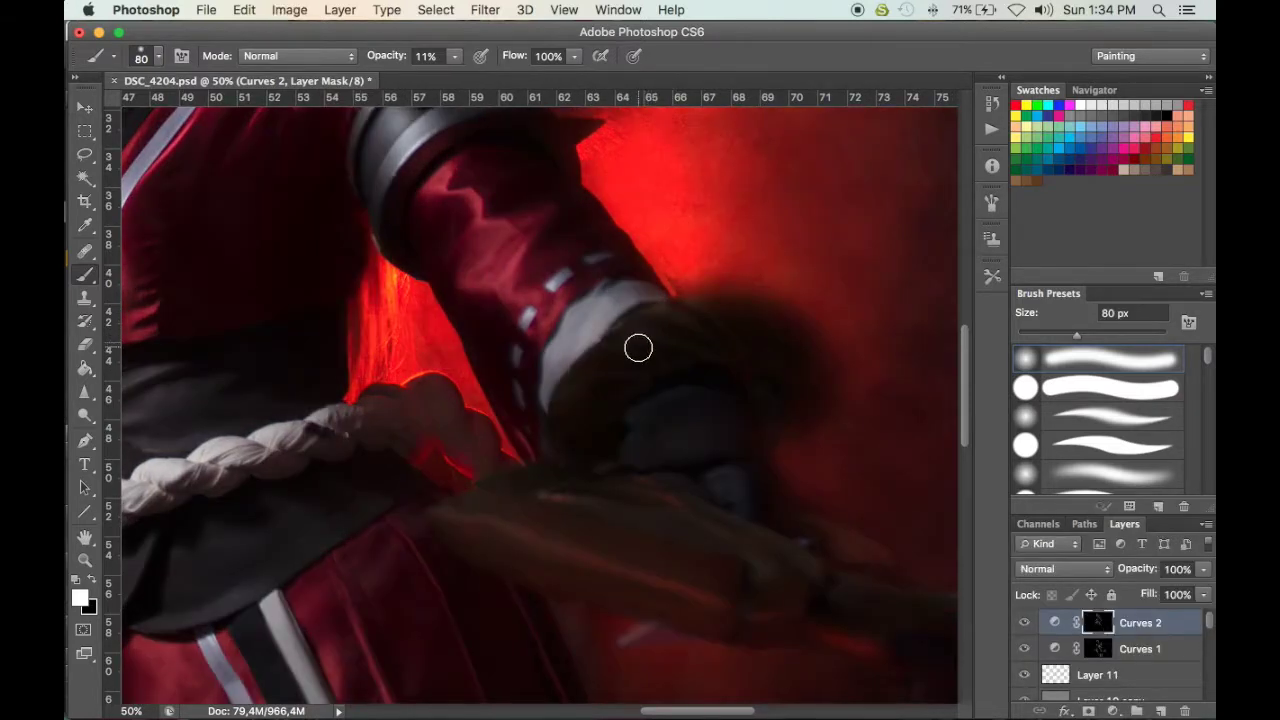
# Enlarge the brush to 250 px and brighten the brown fur cuff, the gloved hand and the weapon's wooden handle
pyautogui.press(']')
pyautogui.press(']')
pyautogui.press(']')
pyautogui.press(']')
pyautogui.press(']')
pyautogui.press(']')
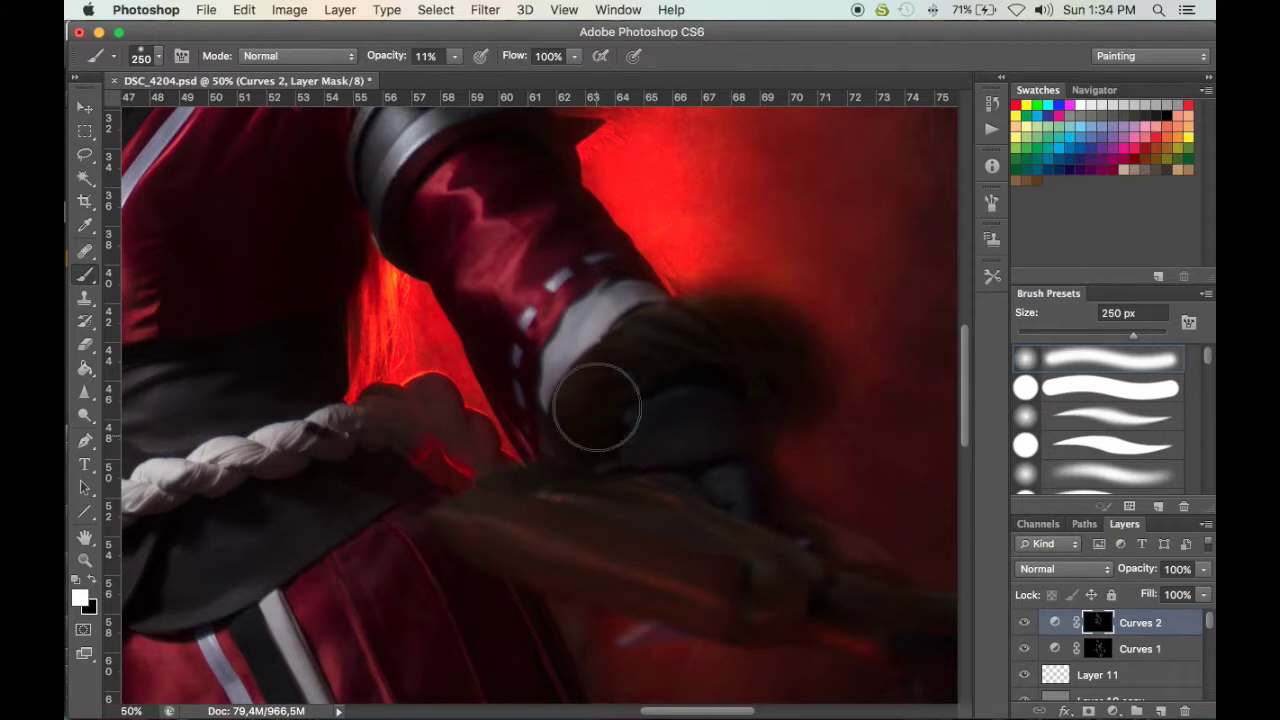
pyautogui.moveTo(656, 352)
pyautogui.mouseDown()
pyautogui.moveTo(660, 334)
pyautogui.moveTo(700, 343)
pyautogui.moveTo(723, 429)
pyautogui.moveTo(600, 506)
pyautogui.moveTo(634, 523)
pyautogui.moveTo(617, 514)
pyautogui.moveTo(571, 543)
pyautogui.moveTo(792, 571)
pyautogui.mouseUp()
pyautogui.moveTo(694, 524); pyautogui.dragTo(640, 510)
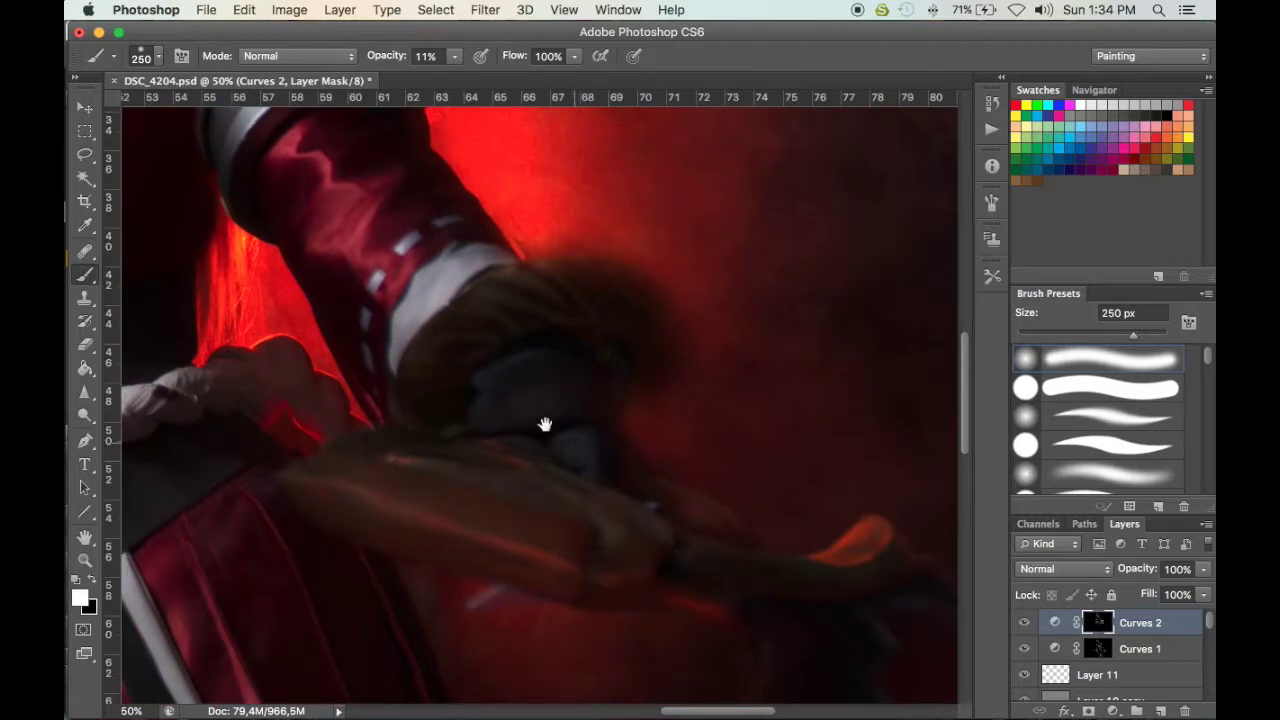
# Reduce the brush to 50 px and brighten the orange and red edge highlights at the weapon's far end
pyautogui.scroll(-5, 543, 423)
pyautogui.hscroll(5, 543, 423)
pyautogui.press('[')
pyautogui.press('[')
pyautogui.press('[')
pyautogui.press('[')
pyautogui.press('[')
pyautogui.press('[')
pyautogui.press('[')
pyautogui.press('[')
pyautogui.press('[')
pyautogui.press('[')
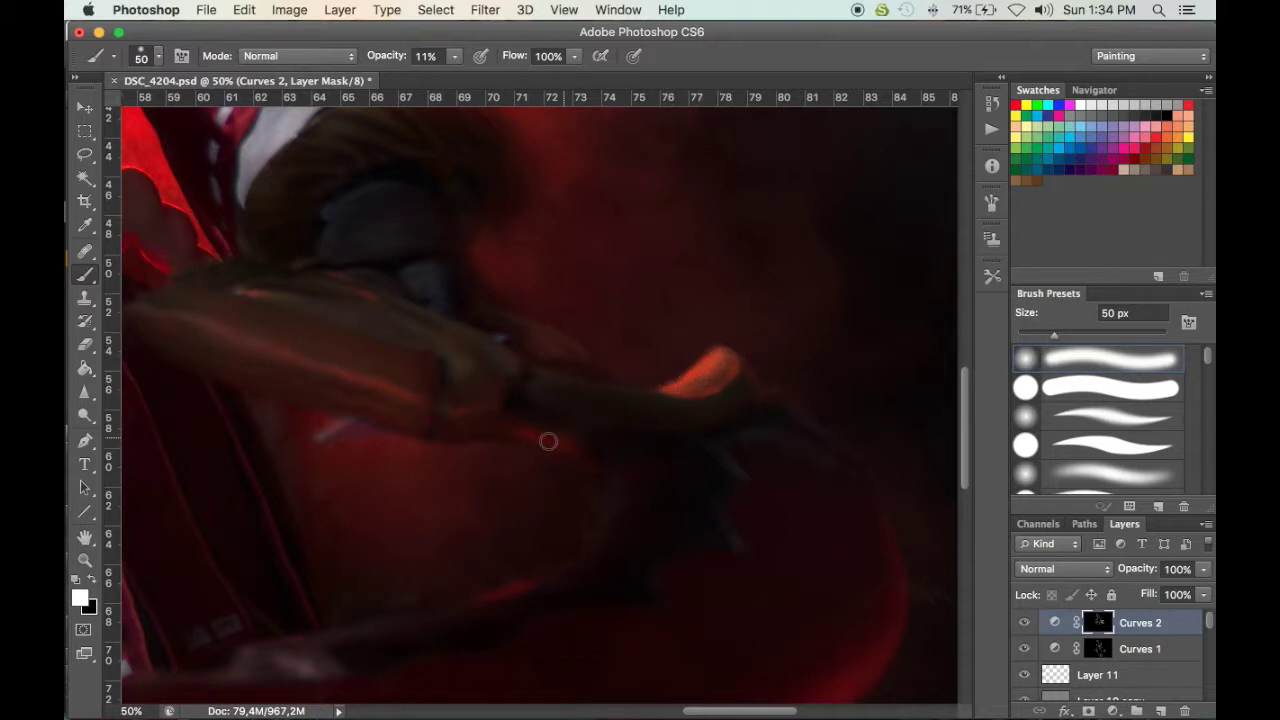
pyautogui.moveTo(618, 524)
pyautogui.mouseDown()
pyautogui.moveTo(636, 442)
pyautogui.moveTo(659, 412)
pyautogui.mouseUp()
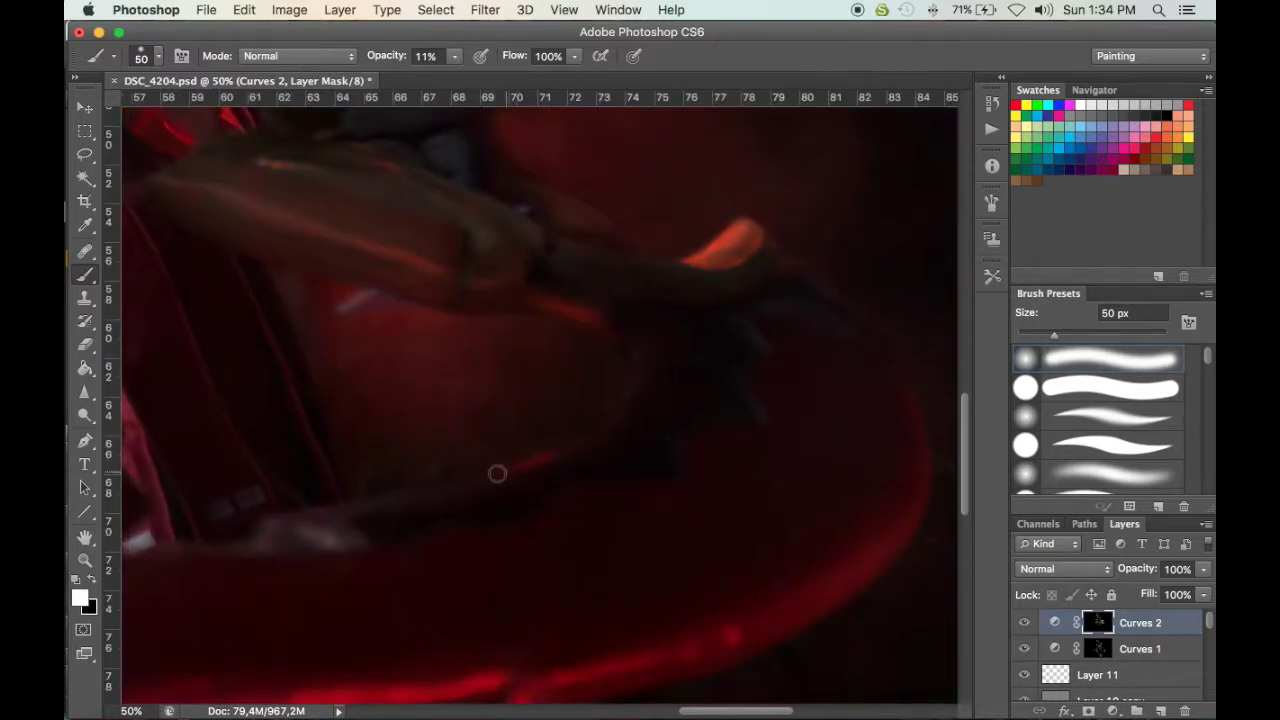
# Enlarge the brush to 100 px and brighten the glowing red rim along the lower edge of the large curved blade
pyautogui.moveTo(602, 525)
pyautogui.mouseDown()
pyautogui.moveTo(574, 371)
pyautogui.moveTo(552, 331)
pyautogui.mouseUp()
pyautogui.press(']')
pyautogui.press(']')
pyautogui.press(']')
pyautogui.press(']')
pyautogui.press(']')
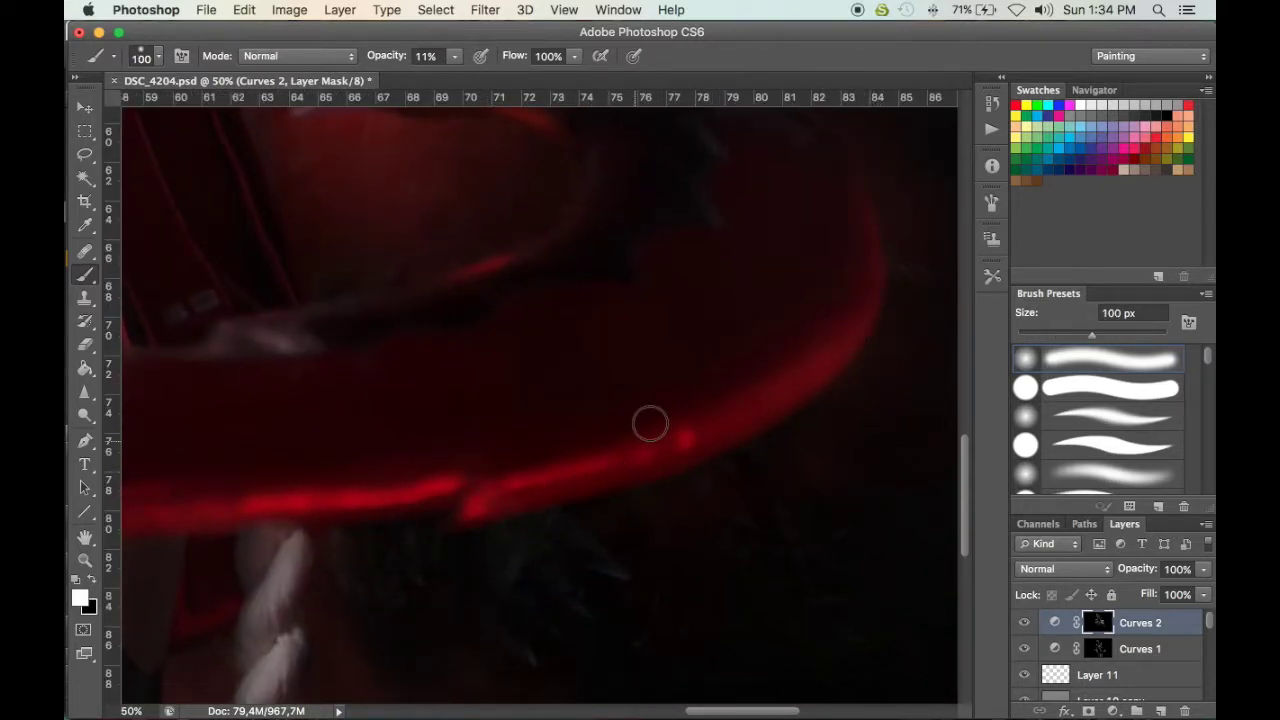
pyautogui.moveTo(634, 423); pyautogui.dragTo(906, 360)
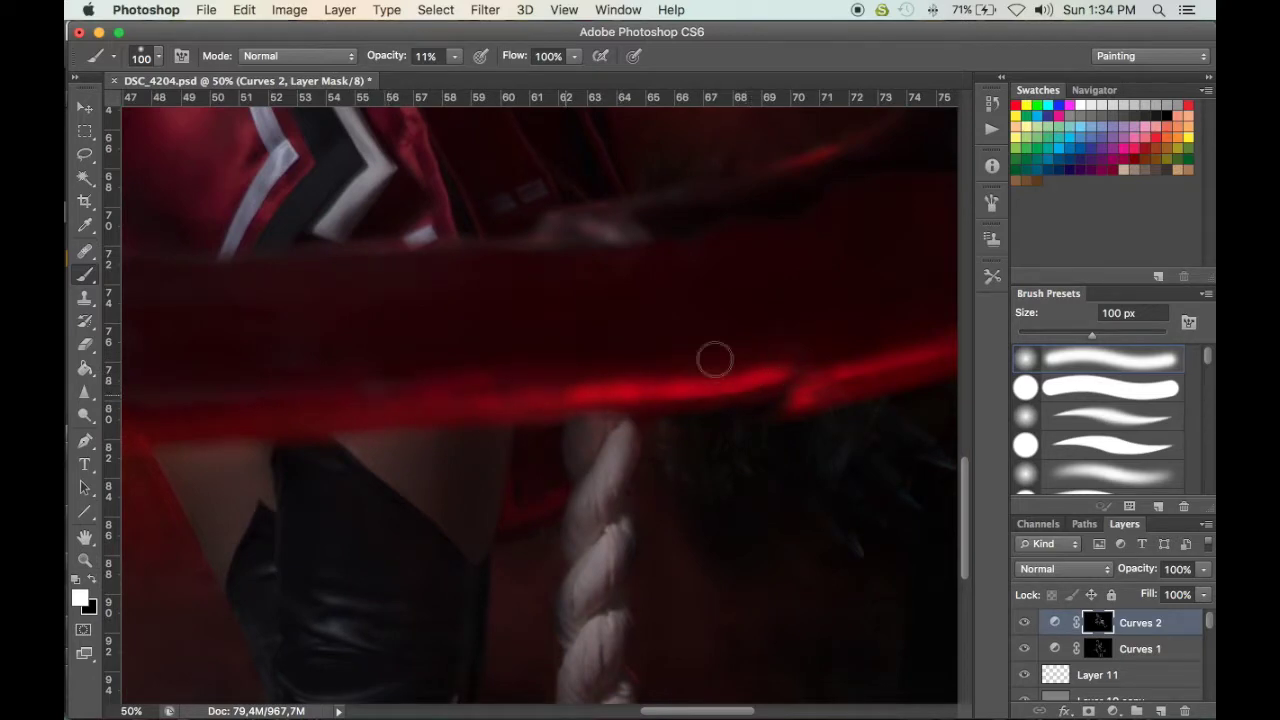
pyautogui.hscroll(-10, 851, 351)
pyautogui.press('super+minus')
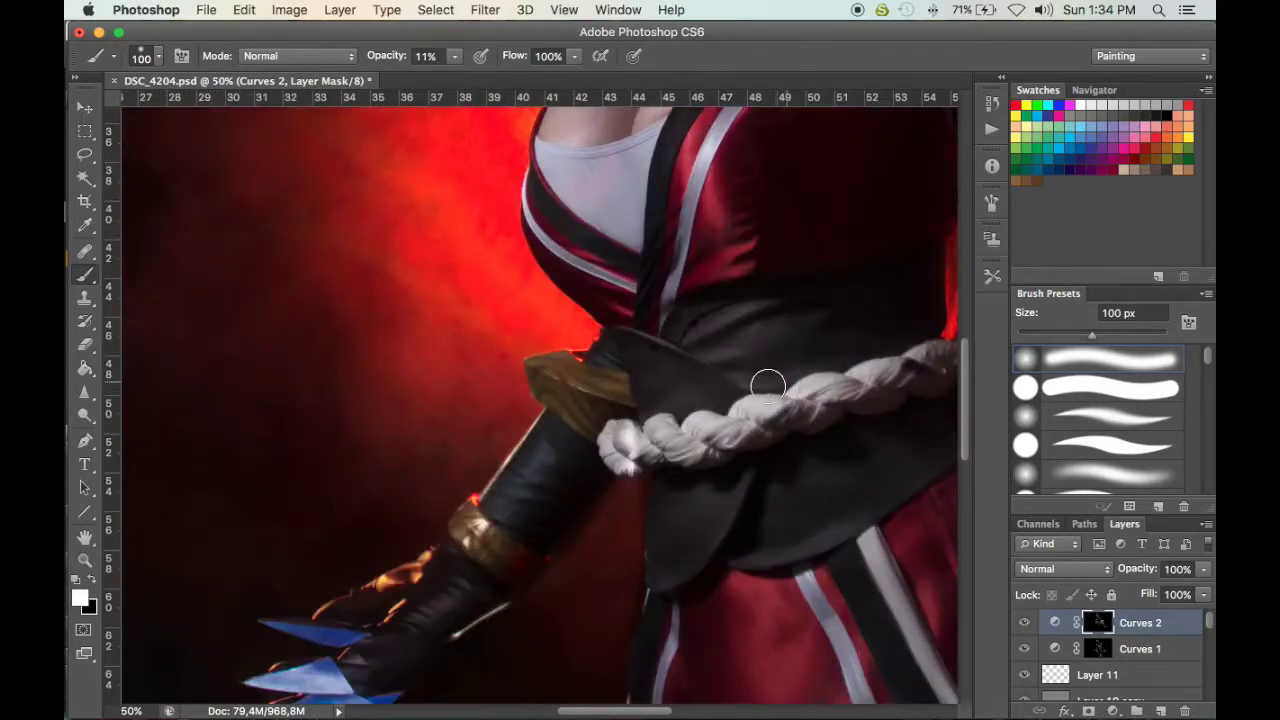
# Enlarge the brush to 175 px and brighten the surface and lower edge of the large curved blade
pyautogui.scroll(-3, 786, 371)
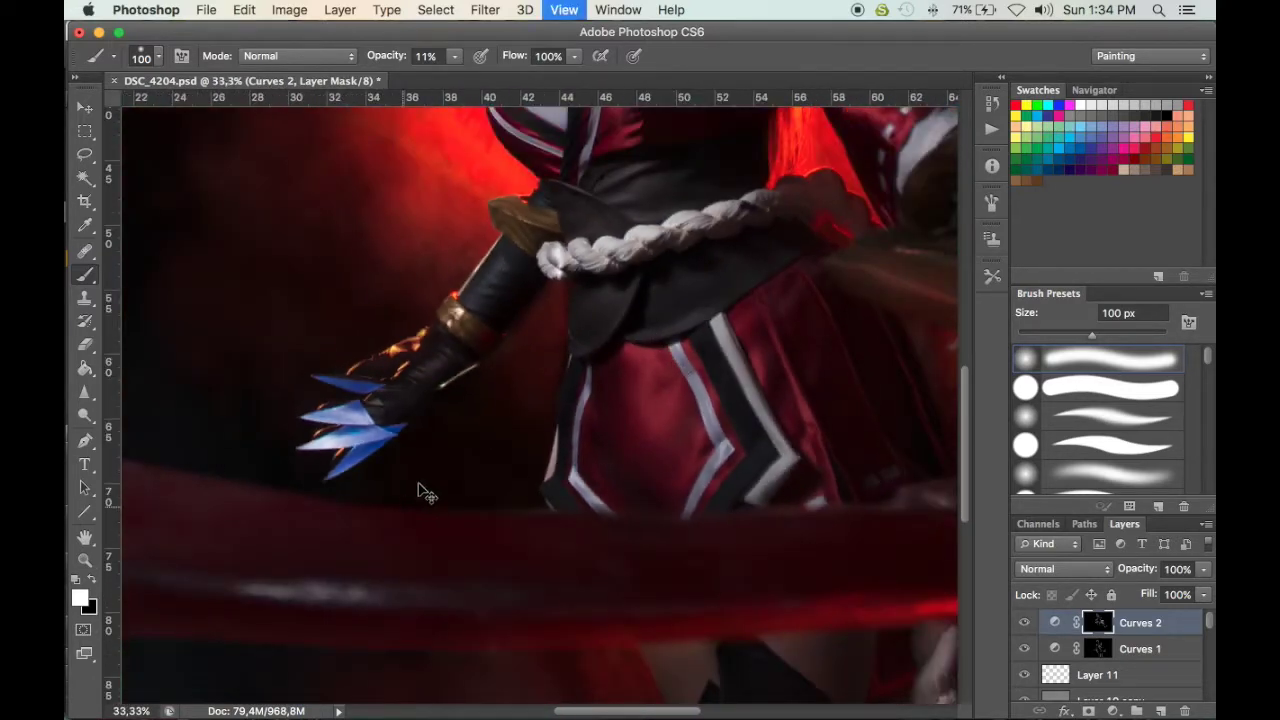
pyautogui.press('super+minus')
pyautogui.moveTo(406, 520); pyautogui.dragTo(452, 453)
pyautogui.press('super+r')
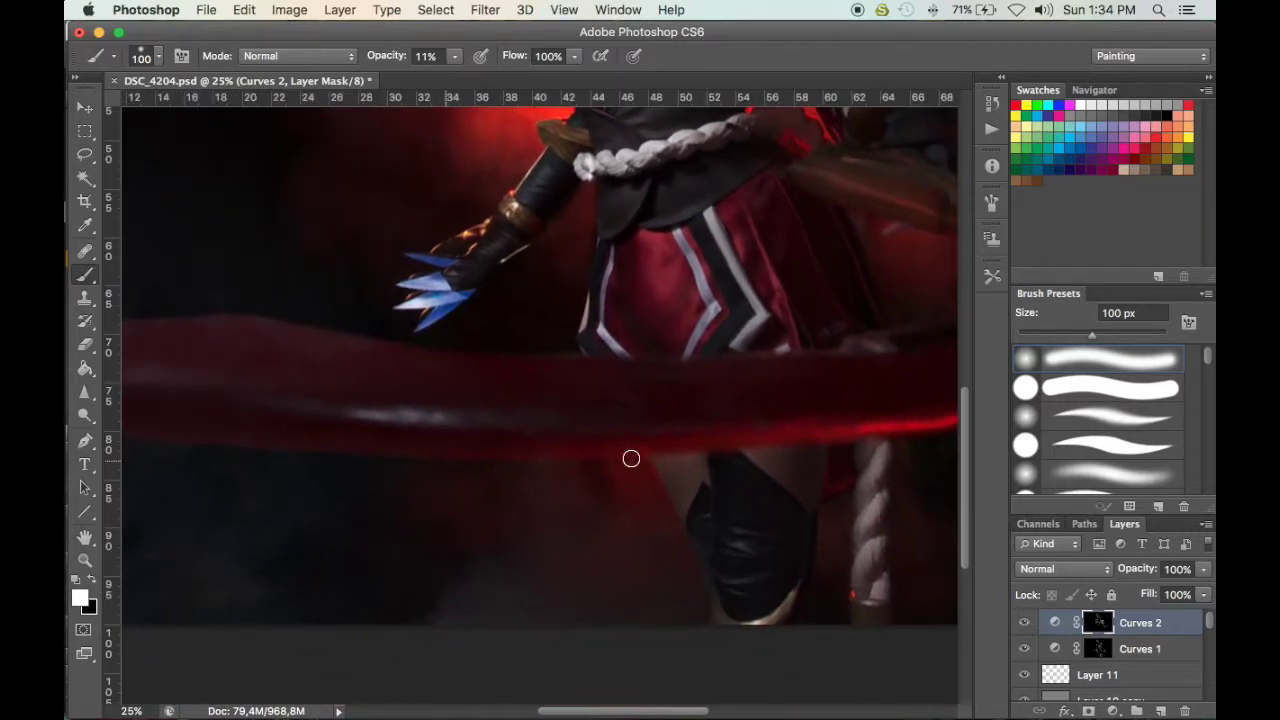
pyautogui.press(']')
pyautogui.press(']')
pyautogui.press(']')
pyautogui.moveTo(472, 433); pyautogui.dragTo(873, 489)
pyautogui.moveTo(546, 404)
pyautogui.mouseDown()
pyautogui.moveTo(354, 337)
pyautogui.moveTo(277, 380)
pyautogui.moveTo(492, 467)
pyautogui.moveTo(717, 588)
pyautogui.mouseUp()
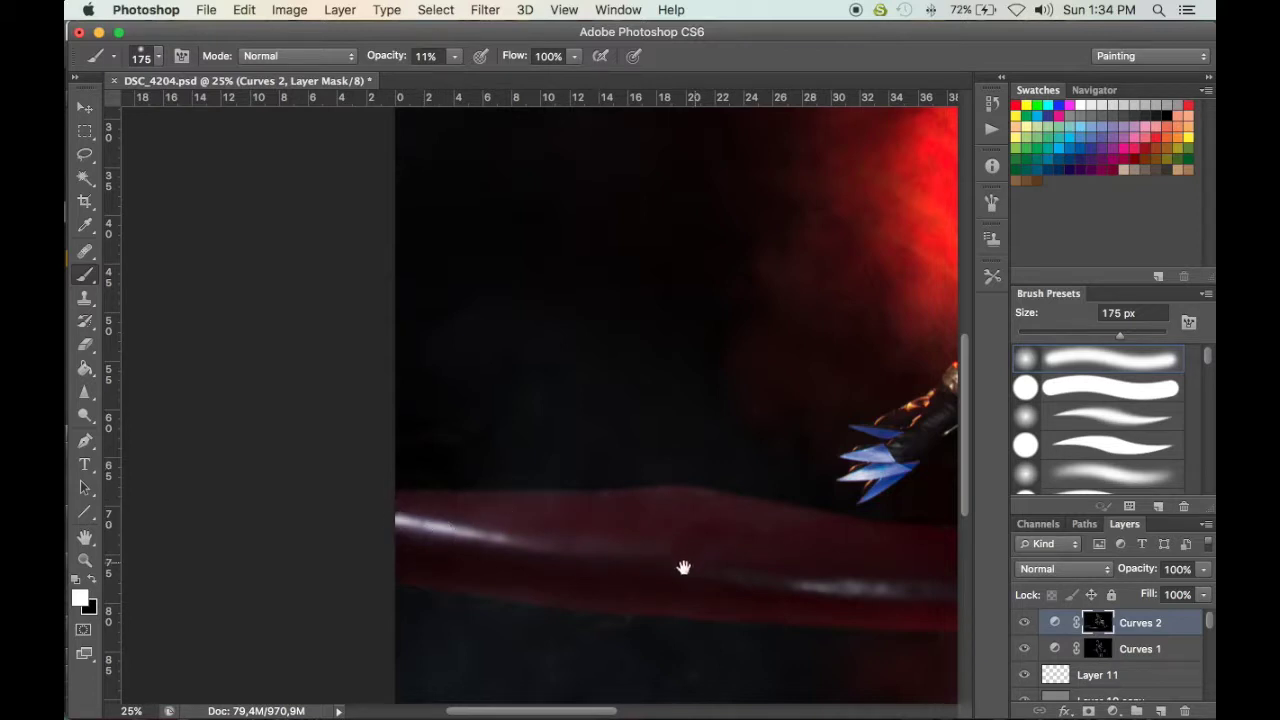
pyautogui.moveTo(867, 600); pyautogui.dragTo(379, 476)
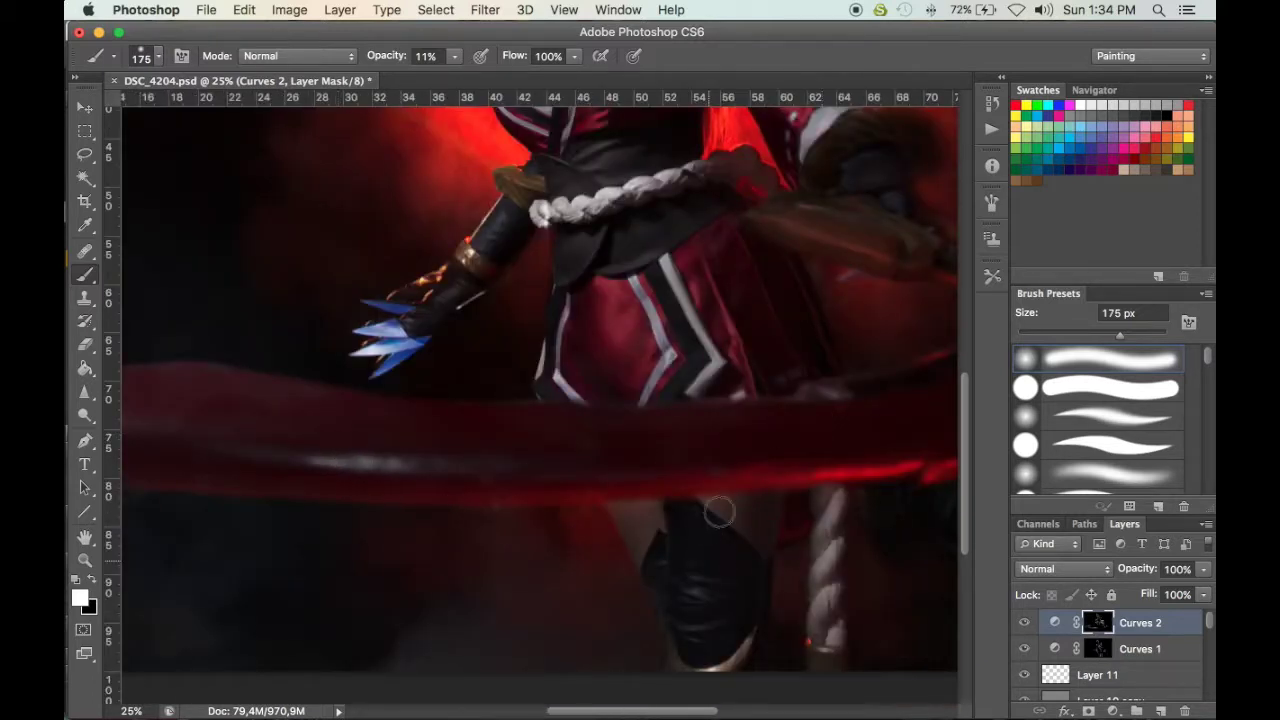
# Enlarge the brush to 700 px and brighten the knee guard and the smoke beneath the curved blade
pyautogui.press(']')
pyautogui.press(']')
pyautogui.press(']')
pyautogui.press(']')
pyautogui.press(']')
pyautogui.moveTo(714, 634)
pyautogui.mouseDown()
pyautogui.moveTo(726, 686)
pyautogui.moveTo(676, 571)
pyautogui.moveTo(712, 534)
pyautogui.moveTo(749, 562)
pyautogui.moveTo(742, 698)
pyautogui.mouseUp()
pyautogui.hscroll(1, 852, 539)
pyautogui.moveTo(829, 529)
pyautogui.mouseDown()
pyautogui.moveTo(788, 609)
pyautogui.moveTo(675, 531)
pyautogui.moveTo(694, 553)
pyautogui.moveTo(595, 616)
pyautogui.moveTo(497, 645)
pyautogui.moveTo(601, 575)
pyautogui.moveTo(458, 647)
pyautogui.mouseUp()
pyautogui.press(']')
pyautogui.press(']')
pyautogui.press(']')
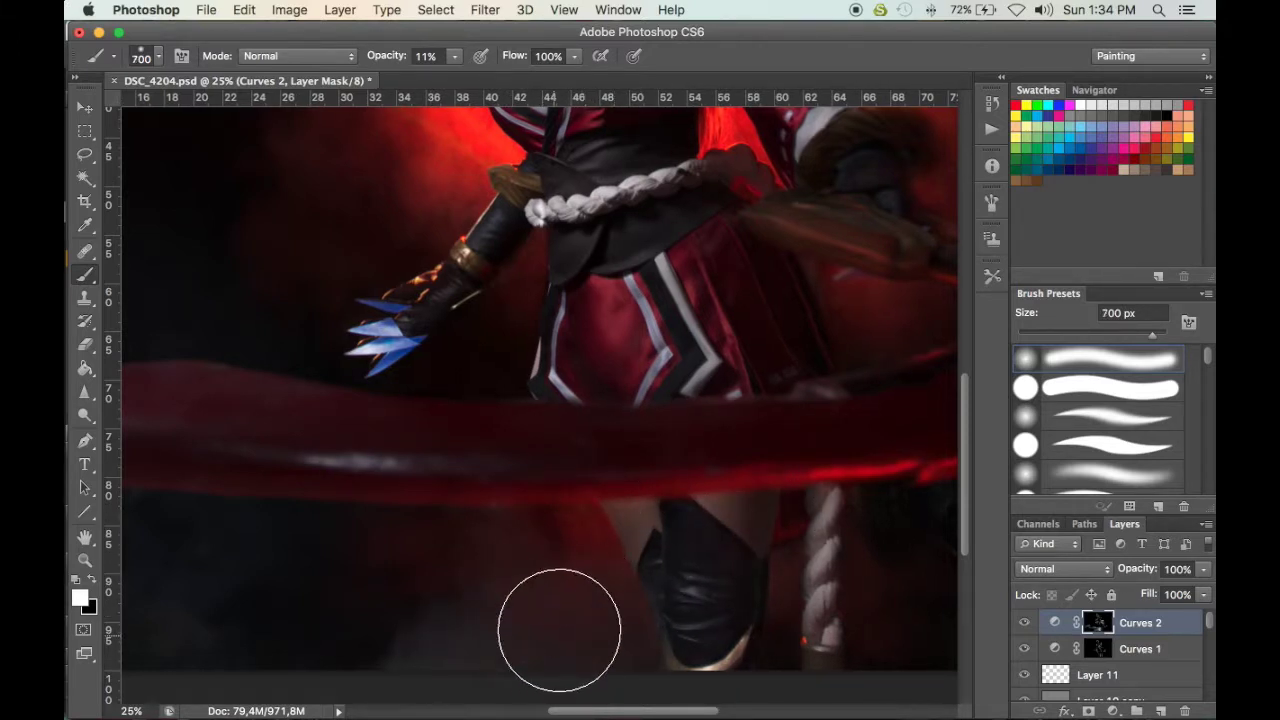
pyautogui.moveTo(718, 534)
pyautogui.mouseDown()
pyautogui.moveTo(423, 556)
pyautogui.moveTo(497, 686)
pyautogui.mouseUp()
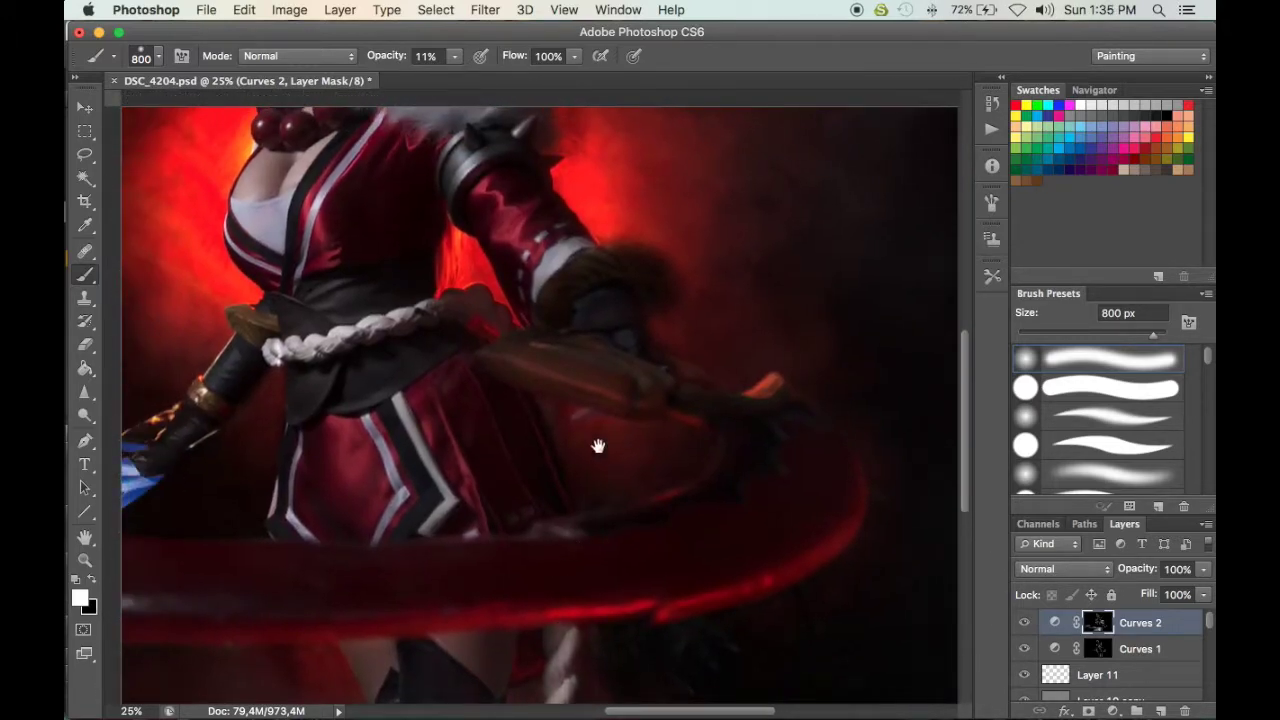
# With an 800 px brush, brighten the dark smoky background around the figure and weapon
pyautogui.moveTo(708, 402); pyautogui.dragTo(734, 609)
pyautogui.moveTo(640, 295)
pyautogui.mouseDown()
pyautogui.moveTo(649, 349)
pyautogui.moveTo(854, 429)
pyautogui.mouseUp()
pyautogui.moveTo(685, 245); pyautogui.dragTo(668, 116)
pyautogui.moveTo(443, 467); pyautogui.dragTo(449, 449)
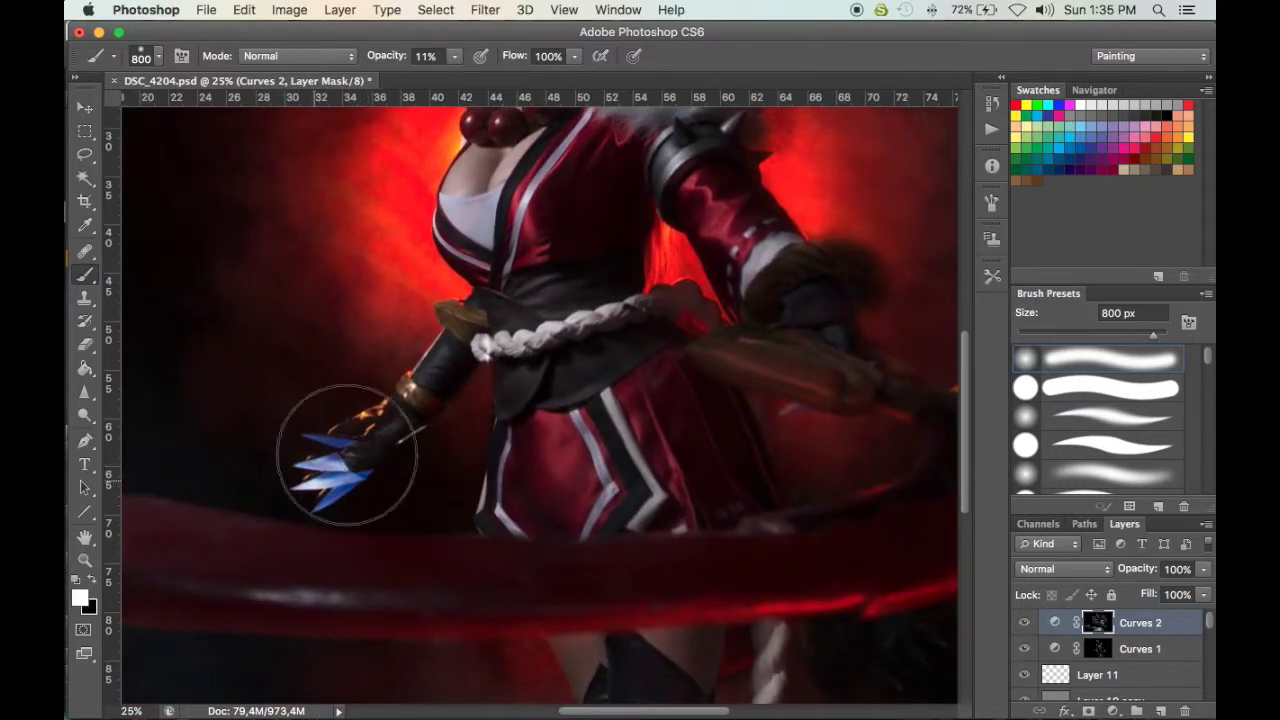
# View the whole image and toggle the visibility of Curves 2, Curves 1 and Layer 11 to compare the shading
pyautogui.press('super+0')
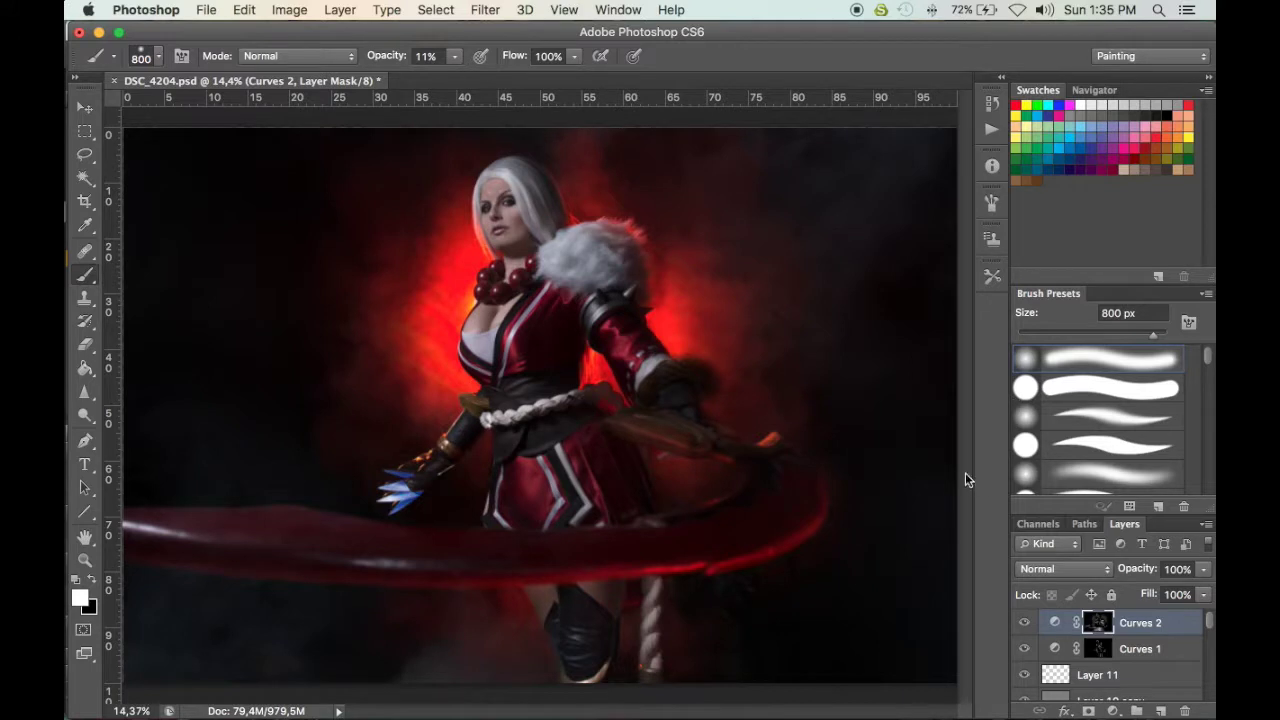
pyautogui.click(1024, 622)
pyautogui.click(1024, 622)
pyautogui.click(1024, 622)
pyautogui.moveTo(1025, 628); pyautogui.dragTo(1026, 674)
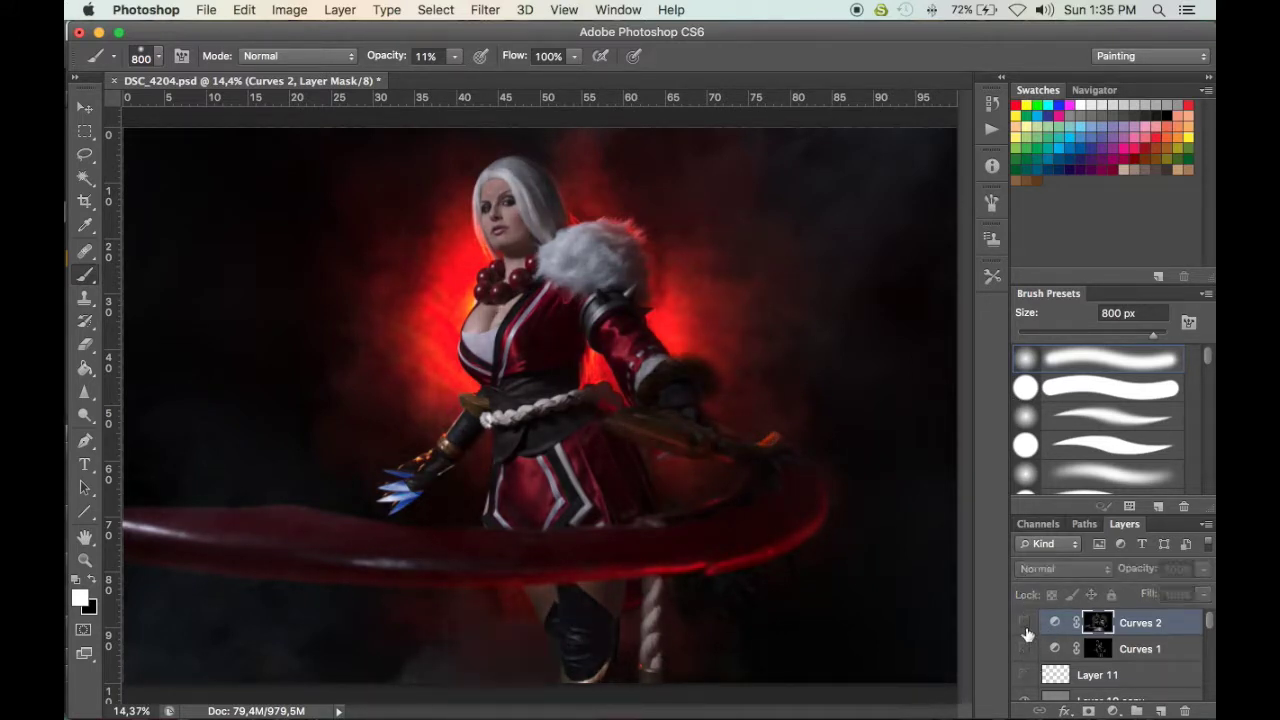
pyautogui.click(1024, 622)
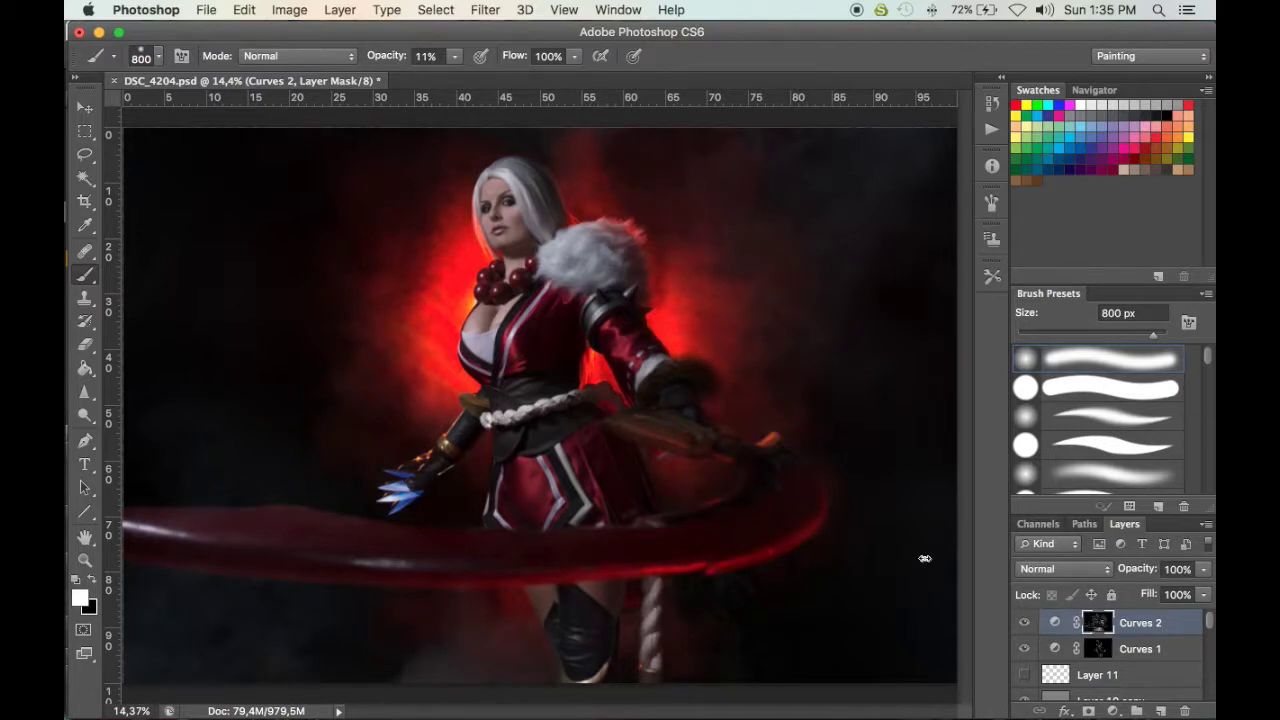
# Reduce the brush to 400 px and touch up the figure's brightening on the Curves 2 mask
pyautogui.press('[')
pyautogui.press('[')
pyautogui.press('[')
pyautogui.press('[')
pyautogui.moveTo(1023, 622); pyautogui.dragTo(1093, 500)
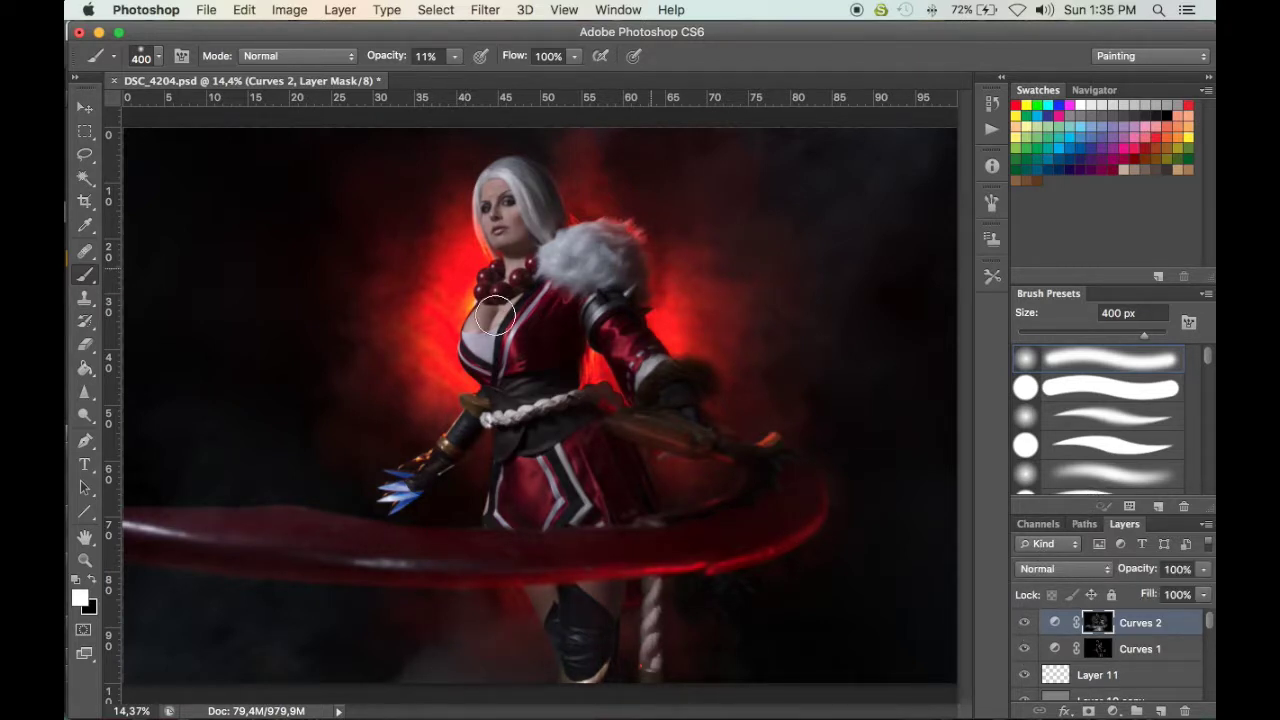
# Hide the layers from Curves 2 down through Layer 10 to compare with the earlier composite, and show them again
pyautogui.moveTo(1210, 622); pyautogui.dragTo(1209, 618)
pyautogui.scroll(-2, 1023, 705)
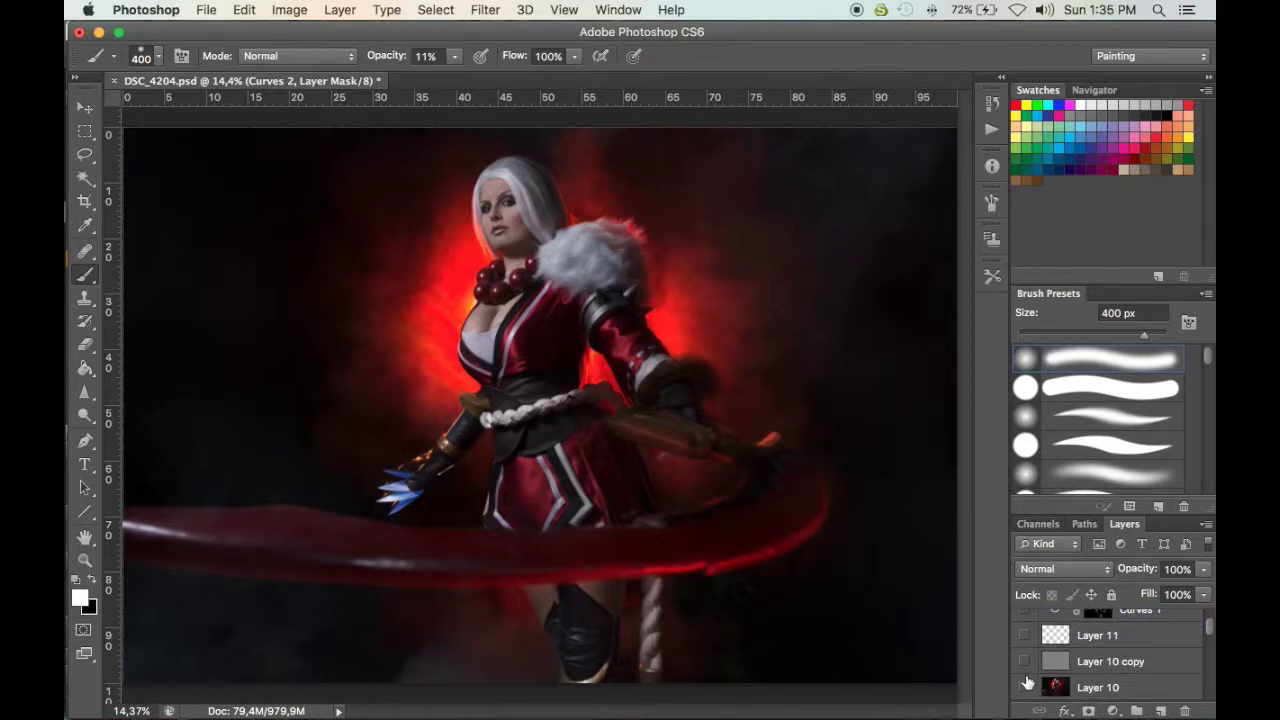
pyautogui.click(1025, 686)
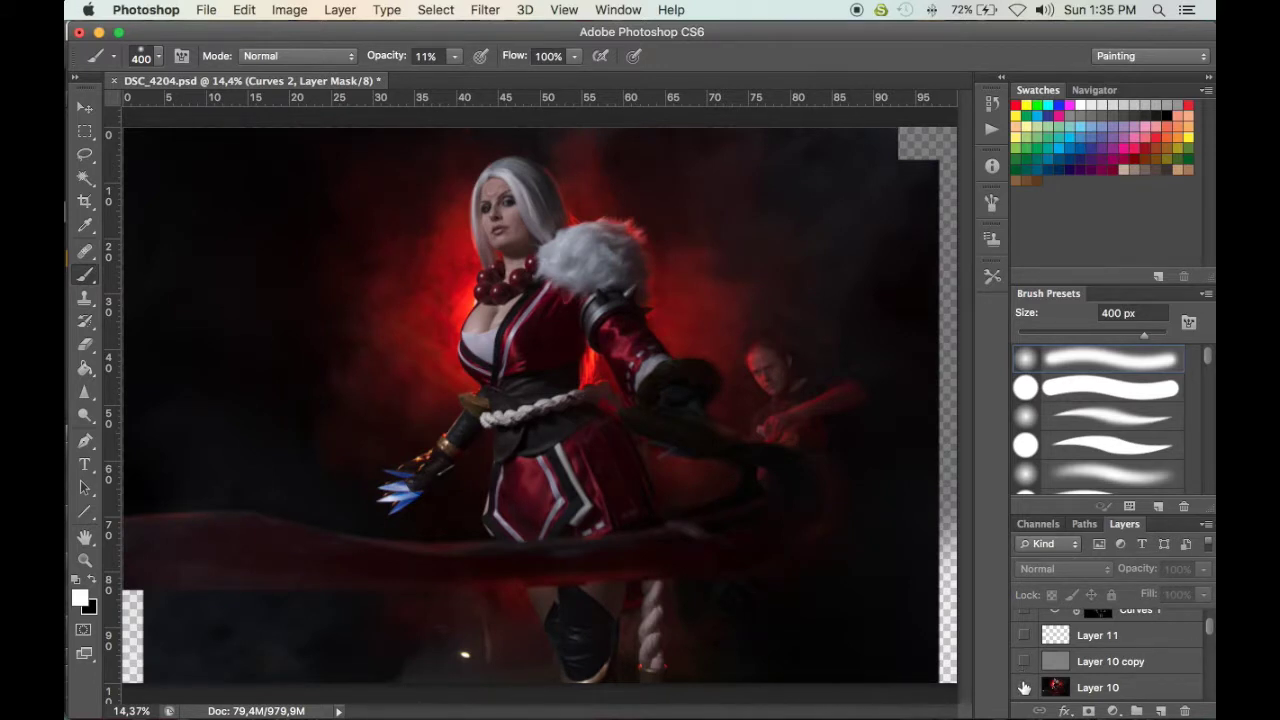
pyautogui.scroll(2, 1022, 612)
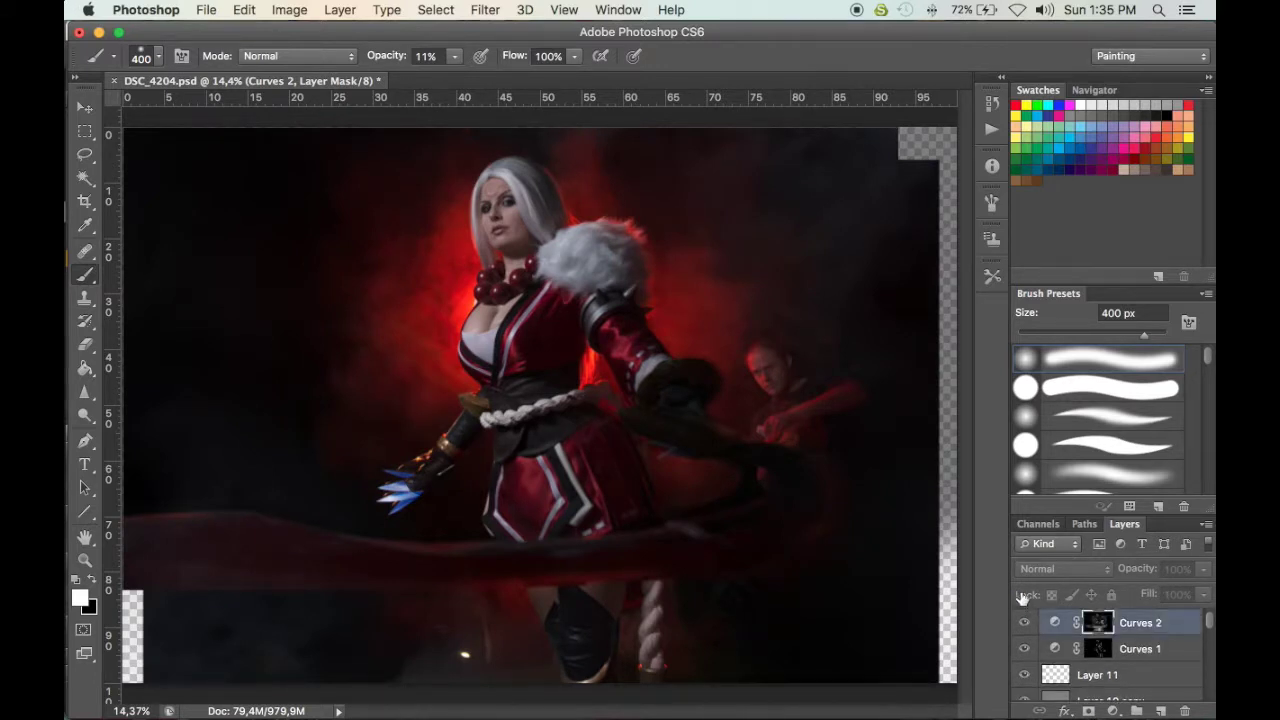
pyautogui.click(1024, 619)
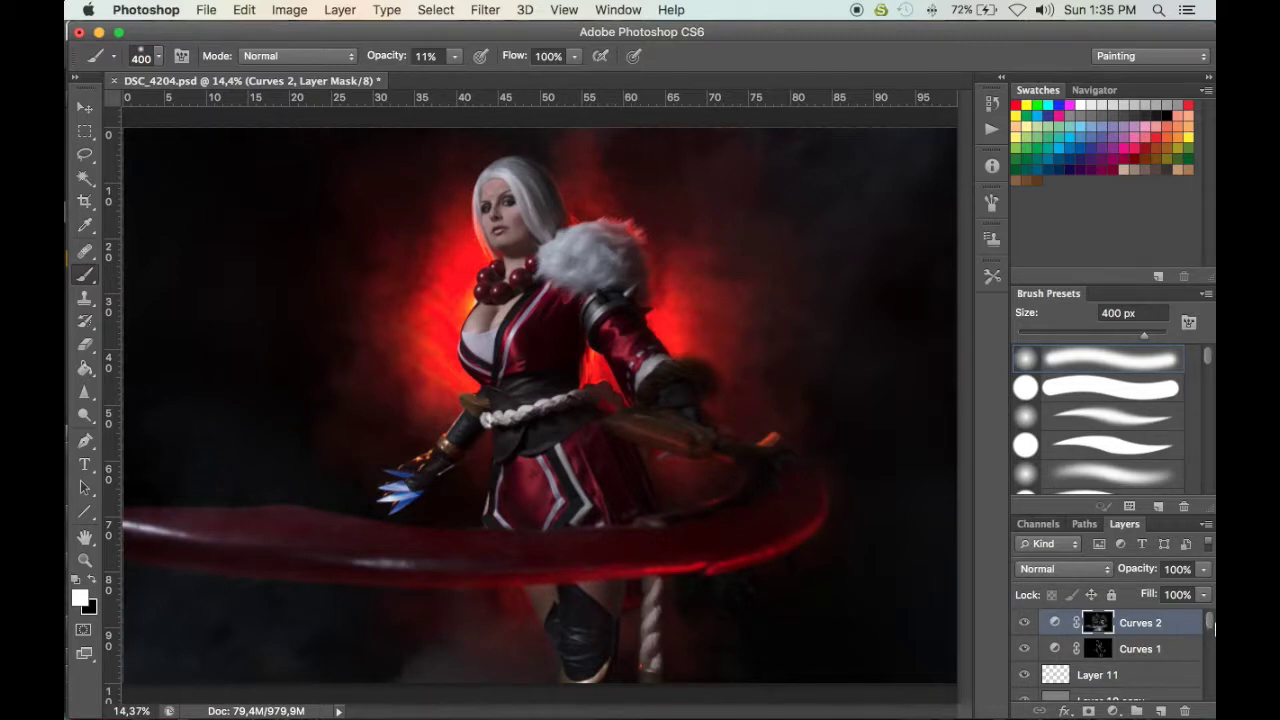
# Stamp all visible layers into a new top layer and hide the layers from Curves 2 down through Layer 10
pyautogui.press('super+alt+shift+e')
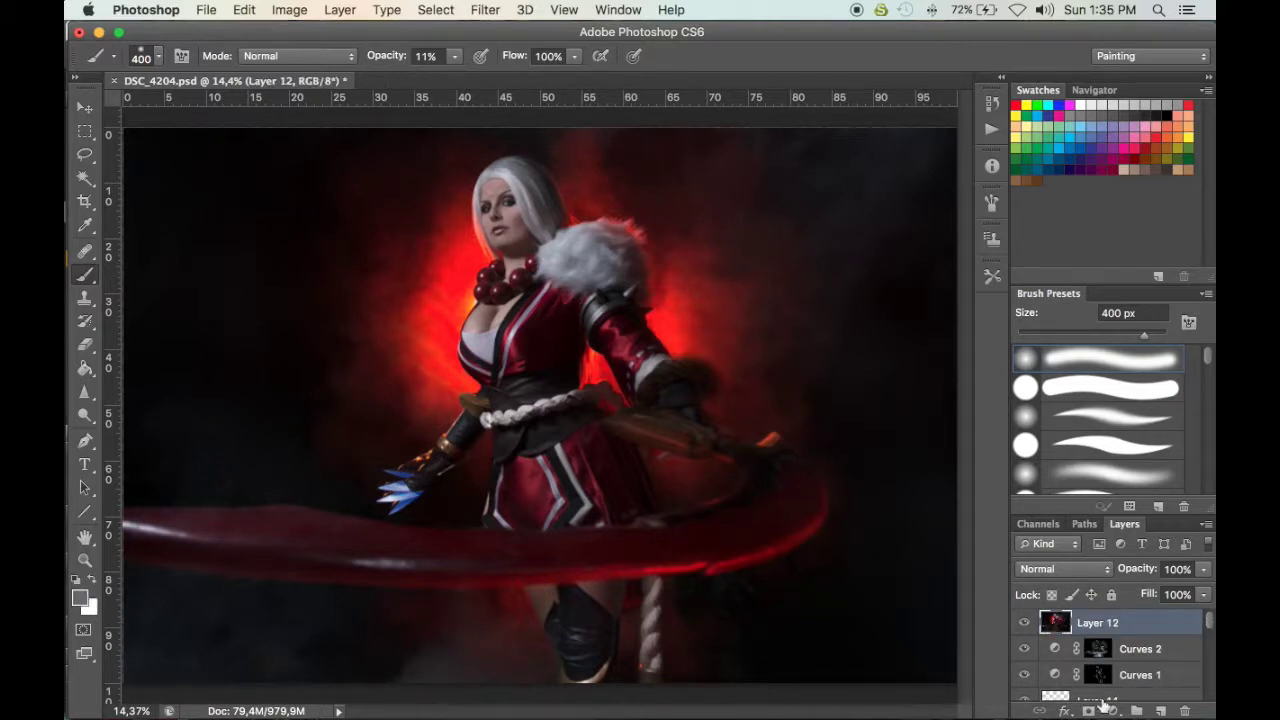
pyautogui.click(1024, 649)
pyautogui.scroll(-3, 1024, 660)
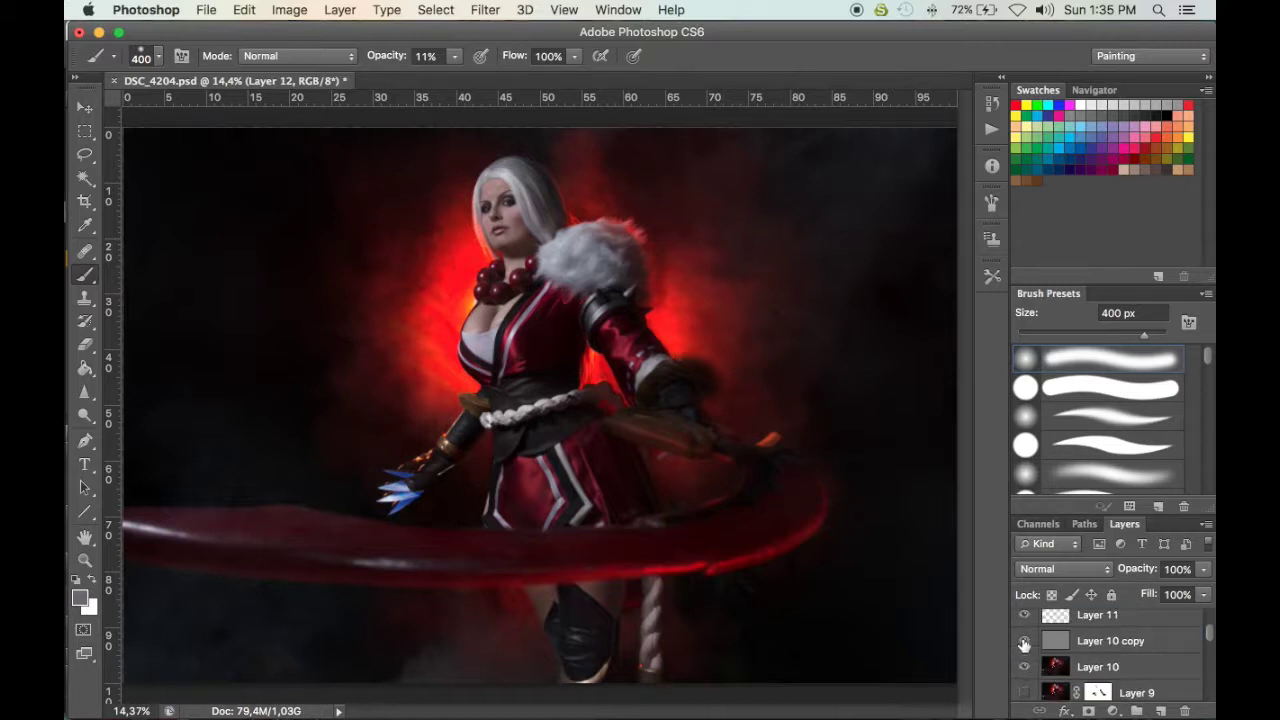
pyautogui.scroll(-2, 1024, 660)
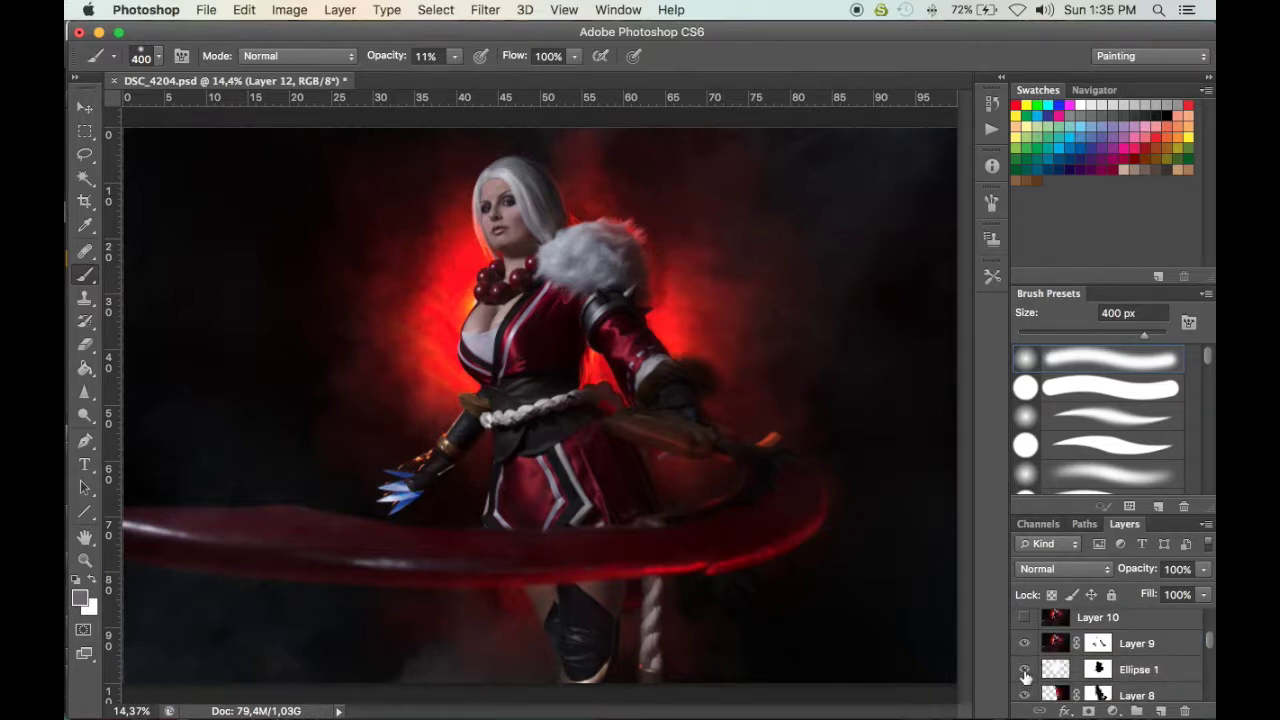
# Toggle Layer 12's visibility repeatedly to compare the retouched image with the earlier composite, leaving the layer visible
pyautogui.scroll(5, 1025, 677)
pyautogui.click(1024, 624)
pyautogui.click(1024, 624)
pyautogui.click(1025, 624)
pyautogui.click(1026, 624)
pyautogui.click(1025, 624)
pyautogui.click(1025, 624)
pyautogui.click(1025, 624)
pyautogui.click(1025, 624)
pyautogui.click(1025, 624)
pyautogui.click(1025, 624)
pyautogui.click(1025, 624)
pyautogui.click(1025, 624)
pyautogui.click(1025, 624)
pyautogui.click(1025, 624)
pyautogui.click(1025, 624)
pyautogui.click(1025, 624)
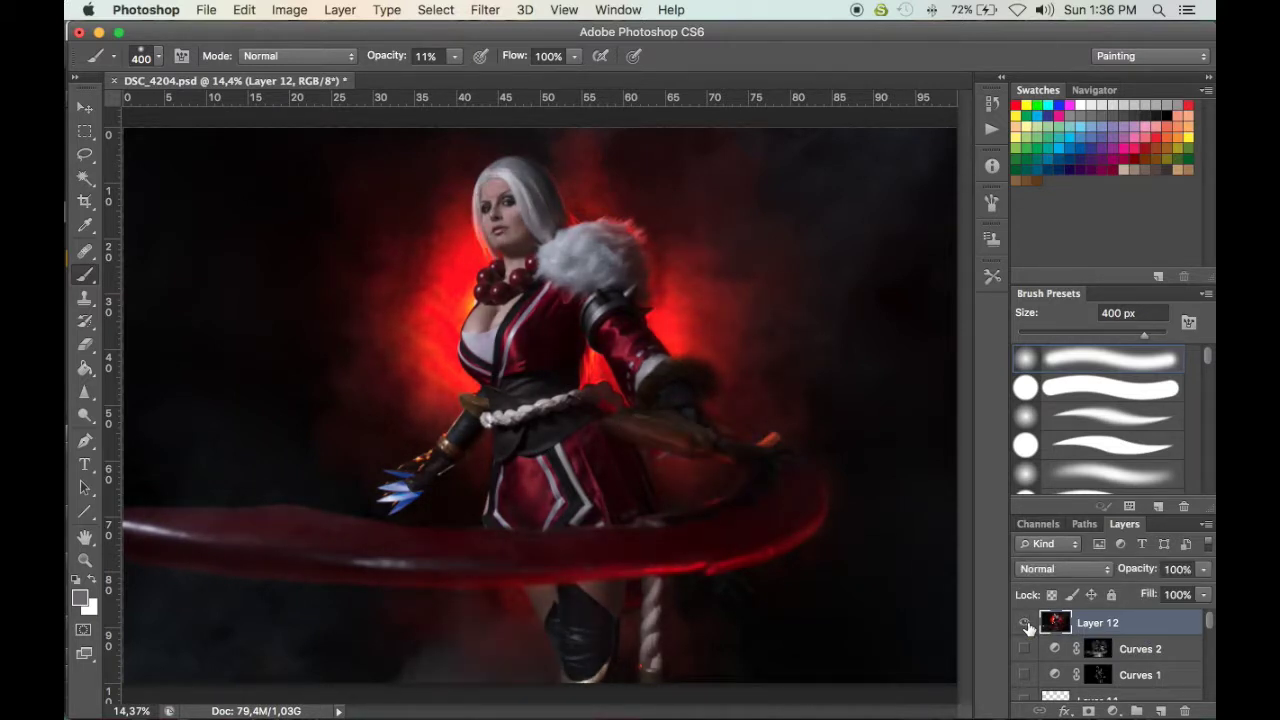
pyautogui.click(1025, 624)
pyautogui.click(1025, 624)
pyautogui.click(1025, 624)
pyautogui.click(1025, 624)
pyautogui.click(1025, 624)
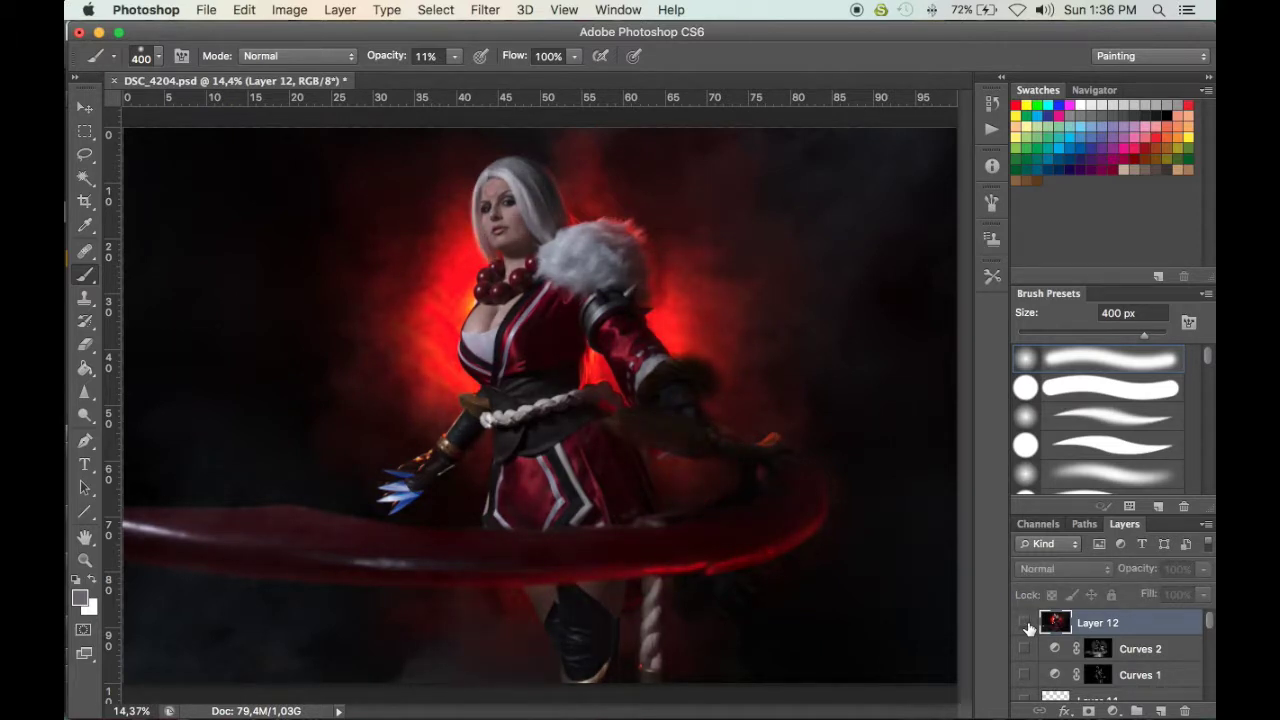
pyautogui.click(1025, 624)
pyautogui.click(1025, 624)
pyautogui.click(1025, 624)
pyautogui.click(1025, 624)
pyautogui.click(1025, 624)
pyautogui.click(1025, 624)
pyautogui.click(1025, 624)
pyautogui.click(1025, 624)
pyautogui.click(1025, 624)
pyautogui.click(1025, 624)
pyautogui.click(1025, 624)
pyautogui.click(1025, 624)
pyautogui.click(1025, 624)
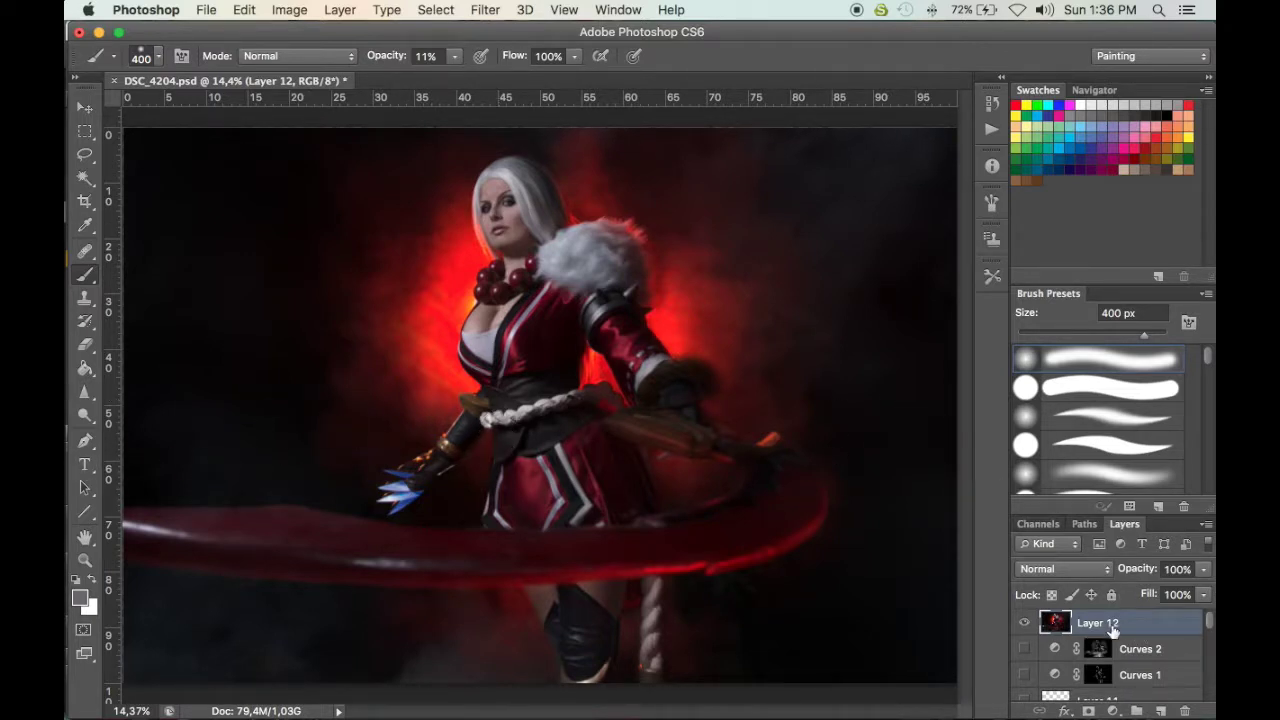
pyautogui.click(1023, 623)
pyautogui.click(1023, 624)
# Add a new empty layer above Layer 12 and sample the blue of the claws as the foreground colour
pyautogui.click(1158, 710)
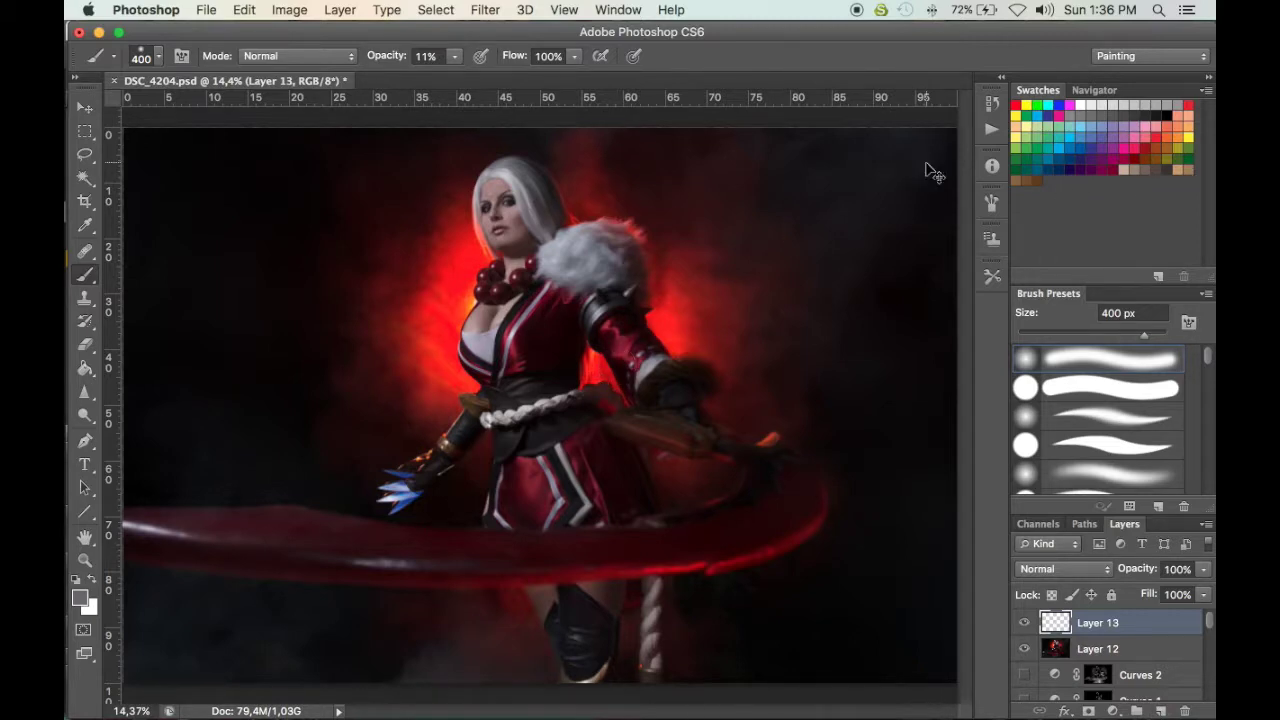
pyautogui.press('super+equal')
pyautogui.press('super+equal')
pyautogui.press('super+equal')
pyautogui.press('super+equal')
pyautogui.scroll(-10, 532, 266)
pyautogui.hscroll(-8, 532, 266)
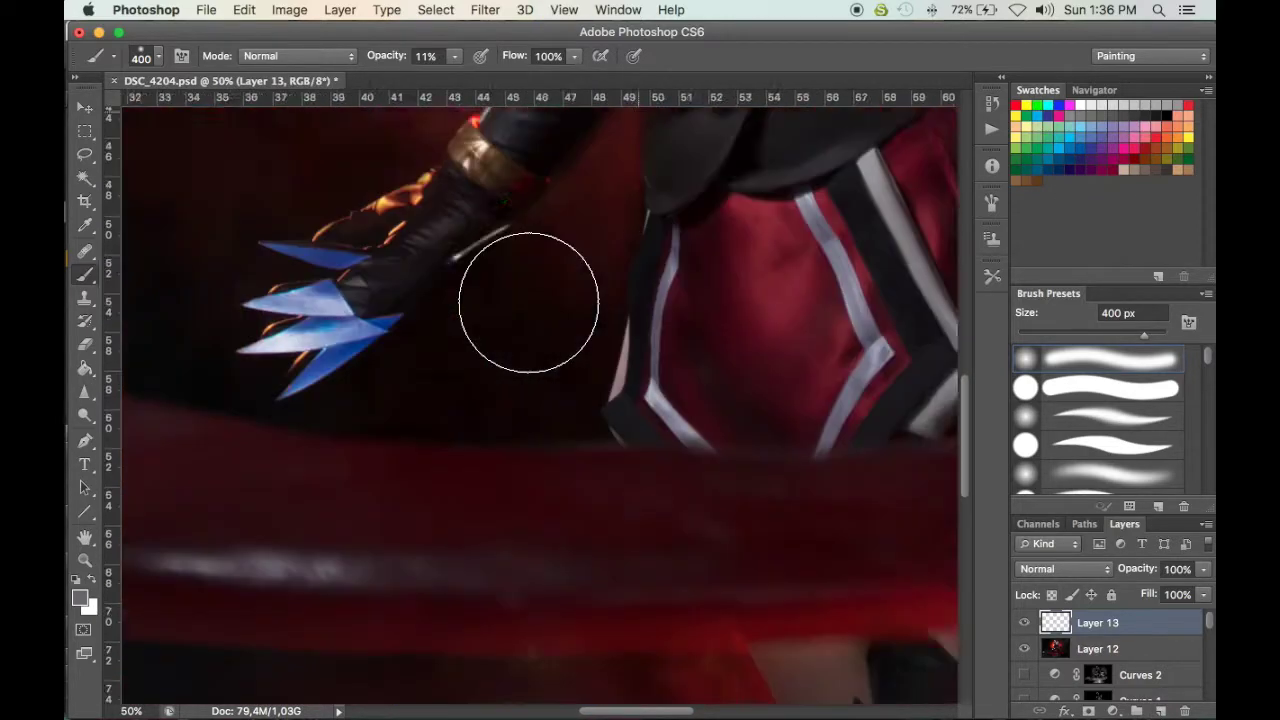
pyautogui.scroll(1, 528, 300)
pyautogui.press('alt')
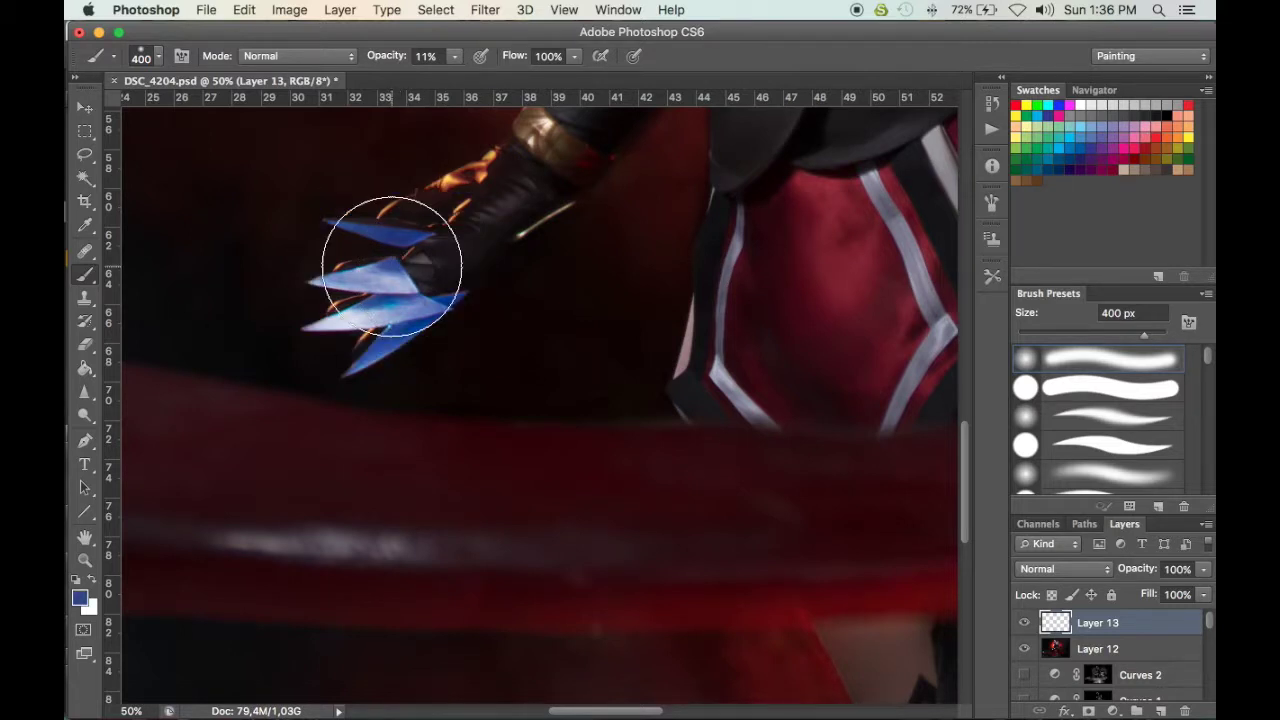
# Reduce the brush to 30 px and paint the sampled blue over the claws of the outstretched hand
pyautogui.press('[')
pyautogui.press('[')
pyautogui.press('[')
pyautogui.press('[')
pyautogui.press('[')
pyautogui.press('[')
pyautogui.press('[')
pyautogui.press('[')
pyautogui.press('[')
pyautogui.press('[')
pyautogui.press('[')
pyautogui.press('[')
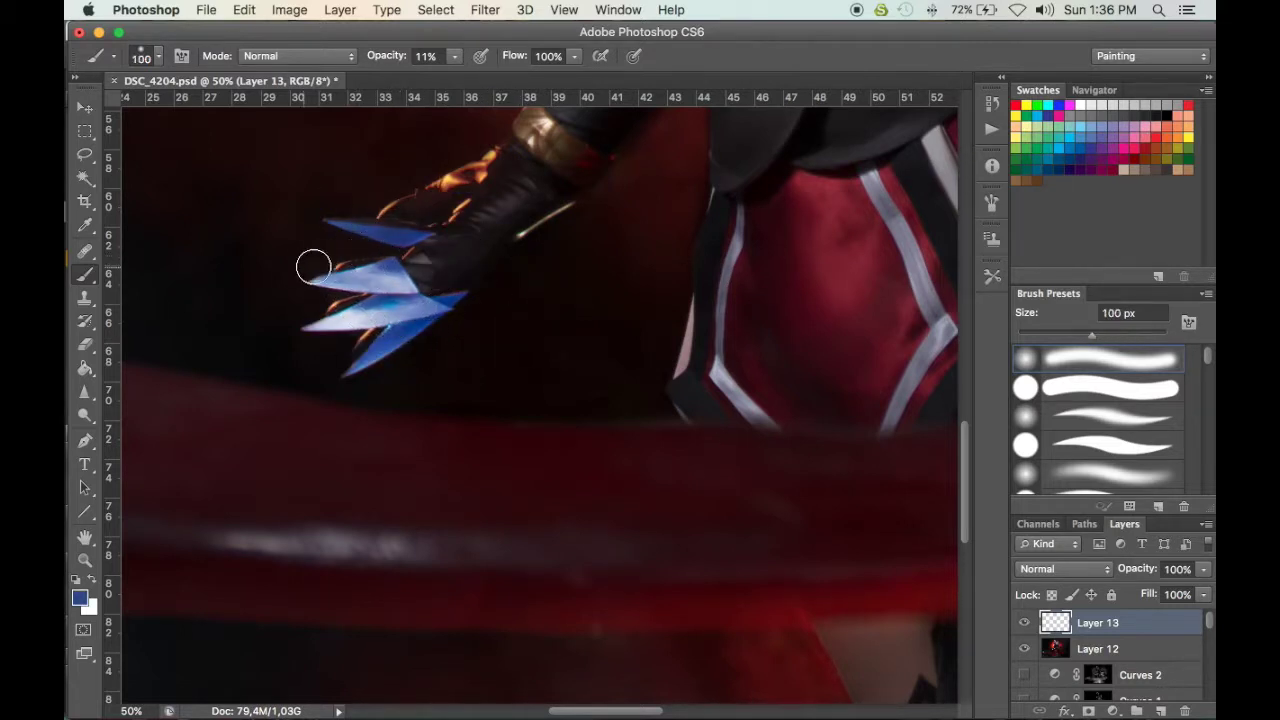
pyautogui.press('[')
pyautogui.press('[')
pyautogui.press('[')
pyautogui.press('[')
pyautogui.press('[')
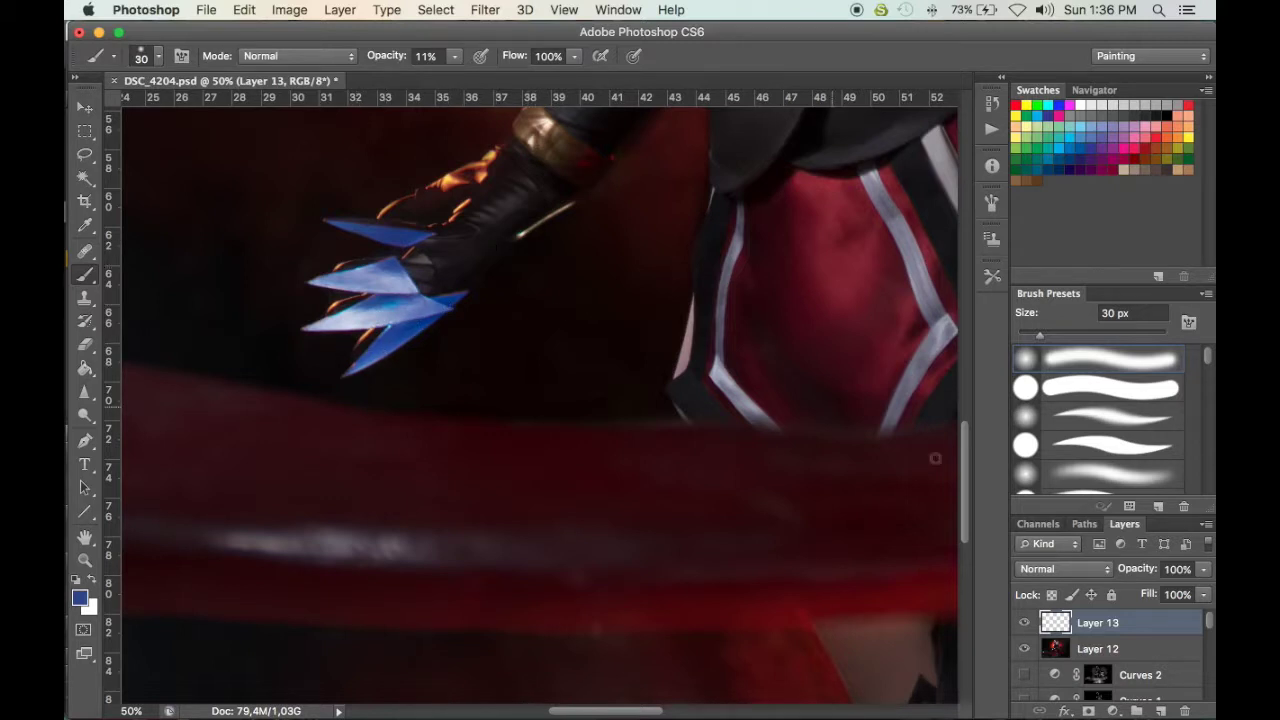
# Set Layer 13's blend mode to Color and toggle its visibility to check the blue tint on the claws
pyautogui.click(1062, 563)
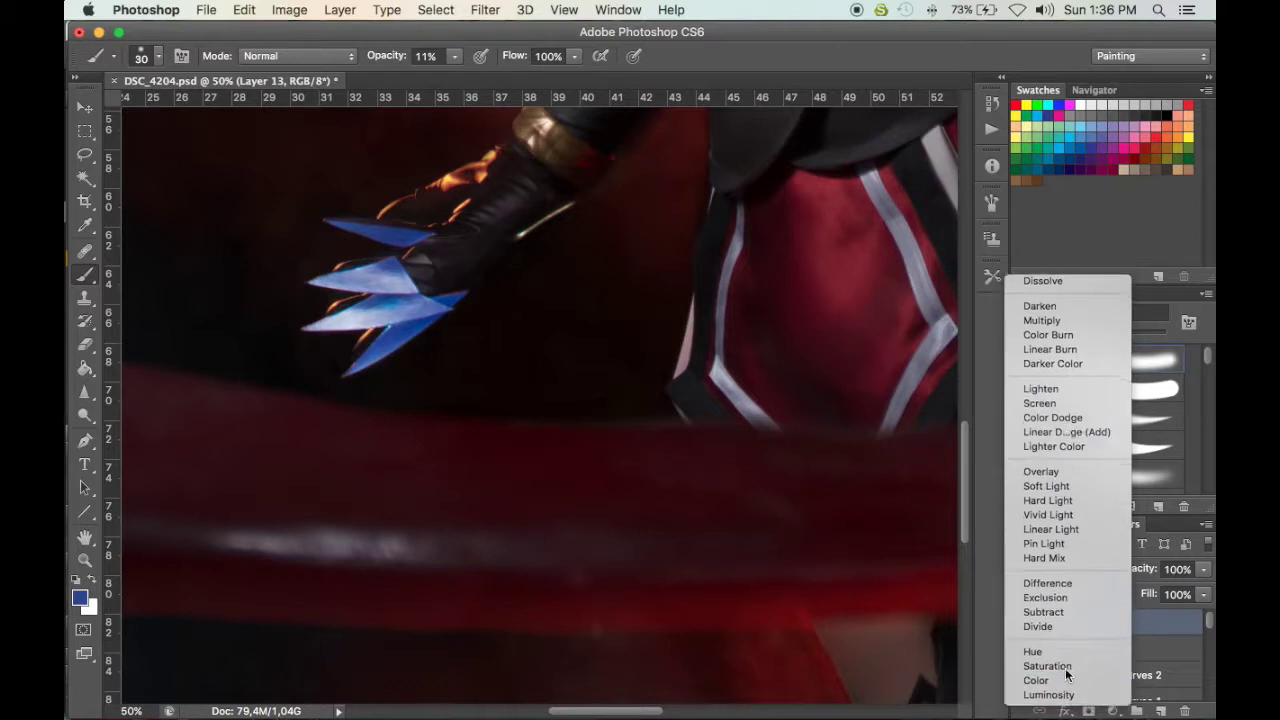
pyautogui.click(1060, 680)
pyautogui.click(1025, 623)
pyautogui.click(1027, 626)
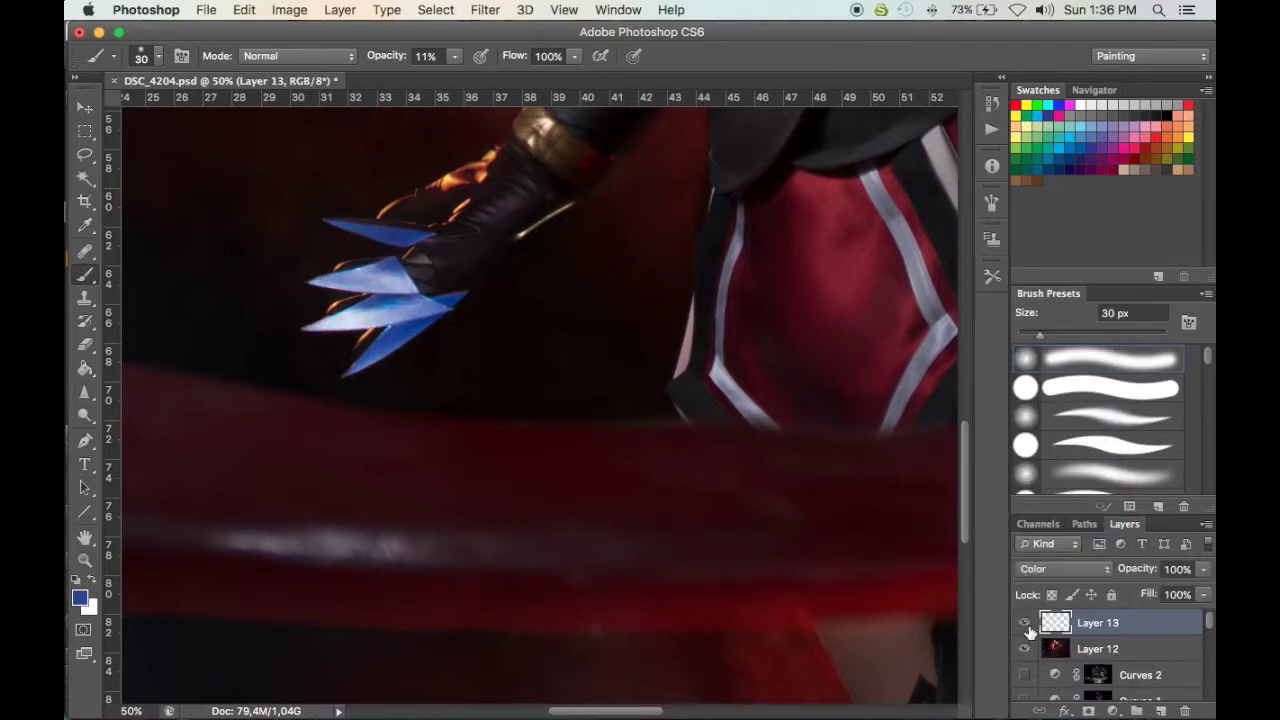
# Paint blue over the small pale claw beneath the weapon's wooden handle
pyautogui.moveTo(826, 389); pyautogui.dragTo(451, 360)
pyautogui.moveTo(691, 409); pyautogui.dragTo(591, 562)
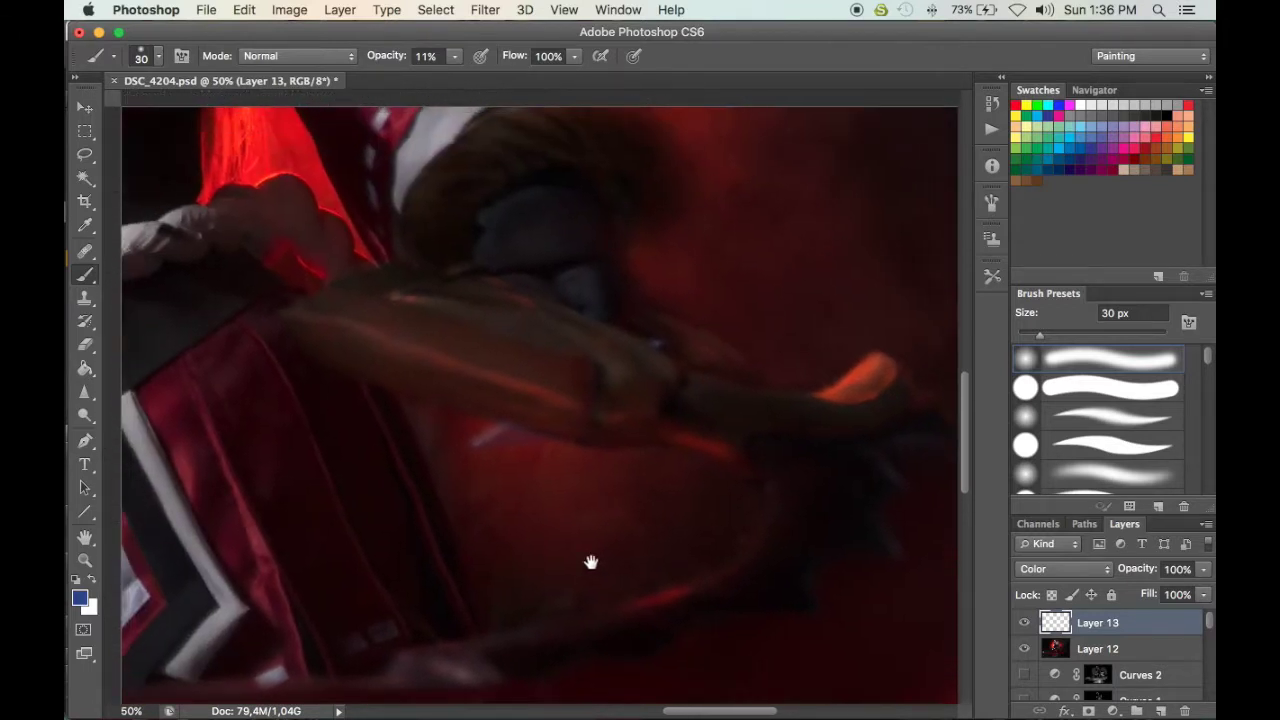
pyautogui.press('[')
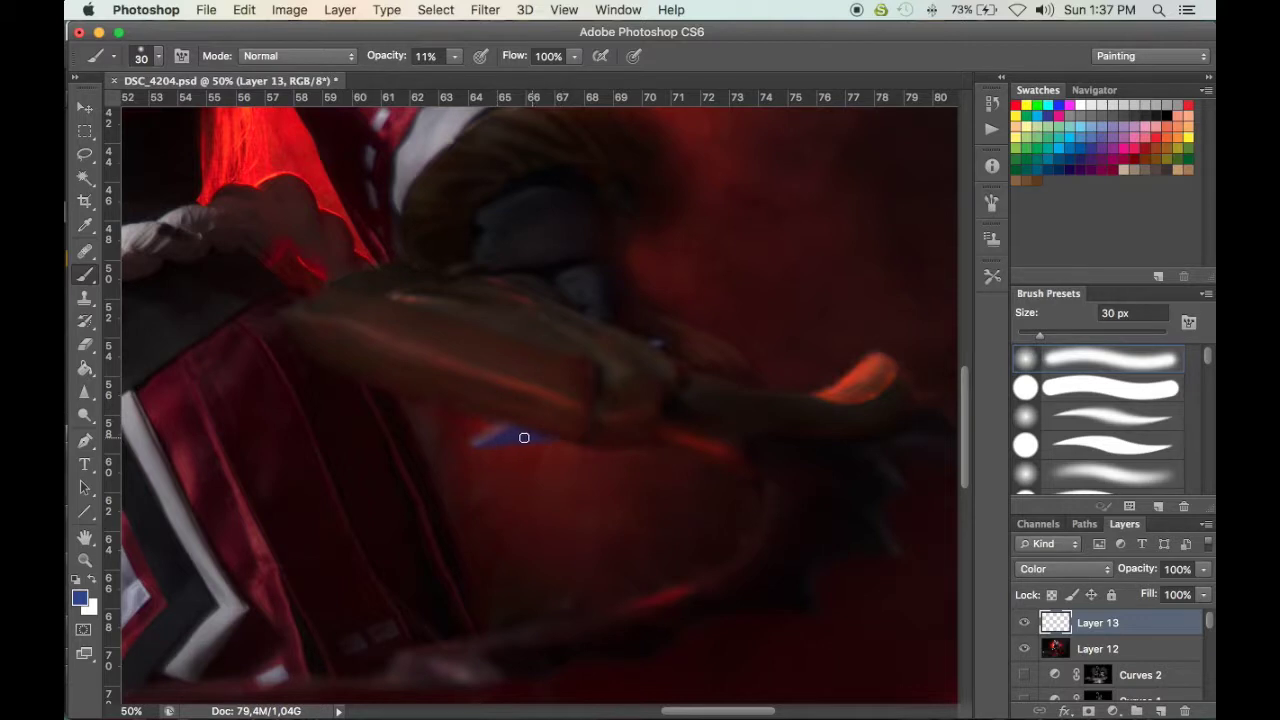
# Paint the blue over the irises of both eyes on Layer 13
pyautogui.moveTo(664, 500); pyautogui.dragTo(826, 594)
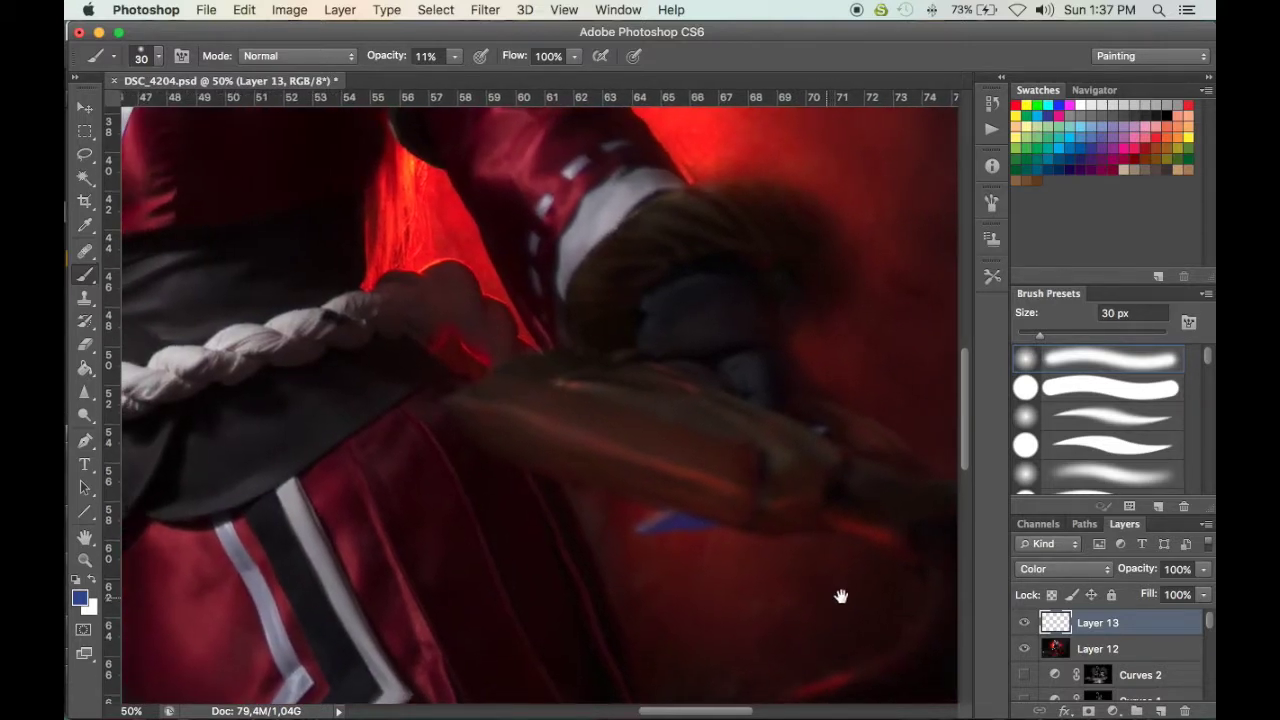
pyautogui.moveTo(413, 300); pyautogui.dragTo(745, 517)
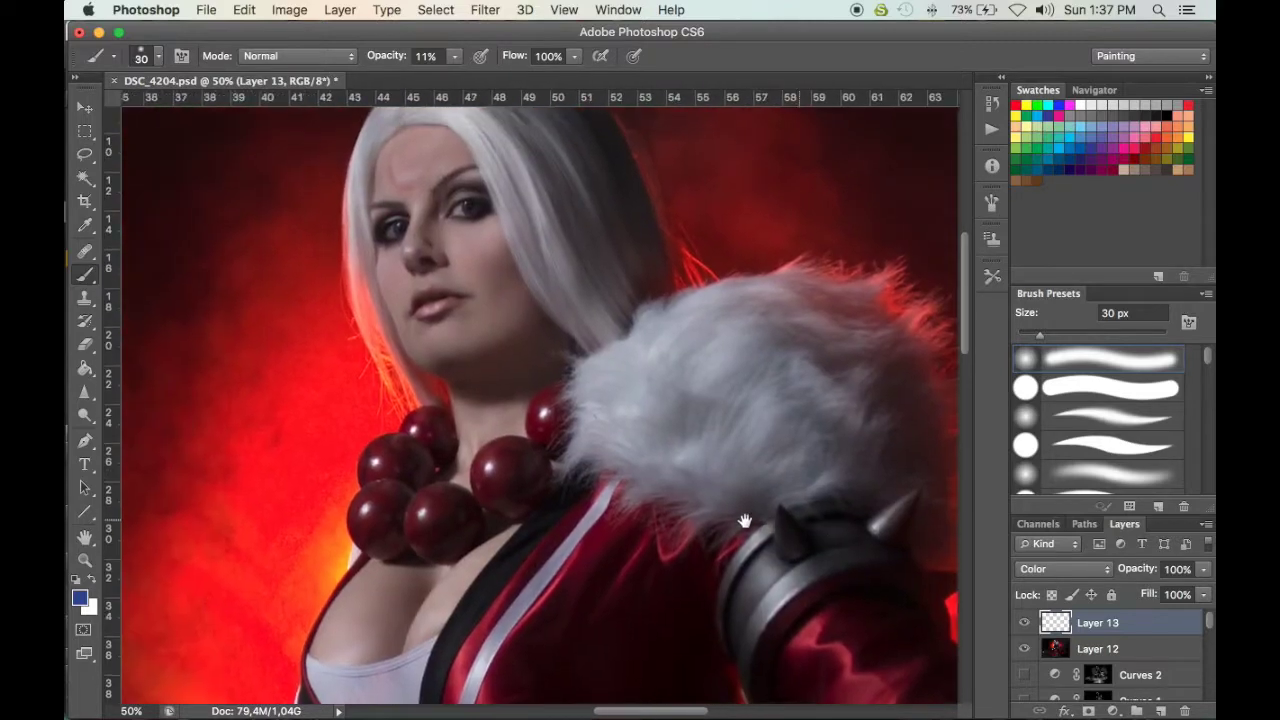
pyautogui.press('super+plus')
pyautogui.press('super+plus')
pyautogui.press('super+plus')
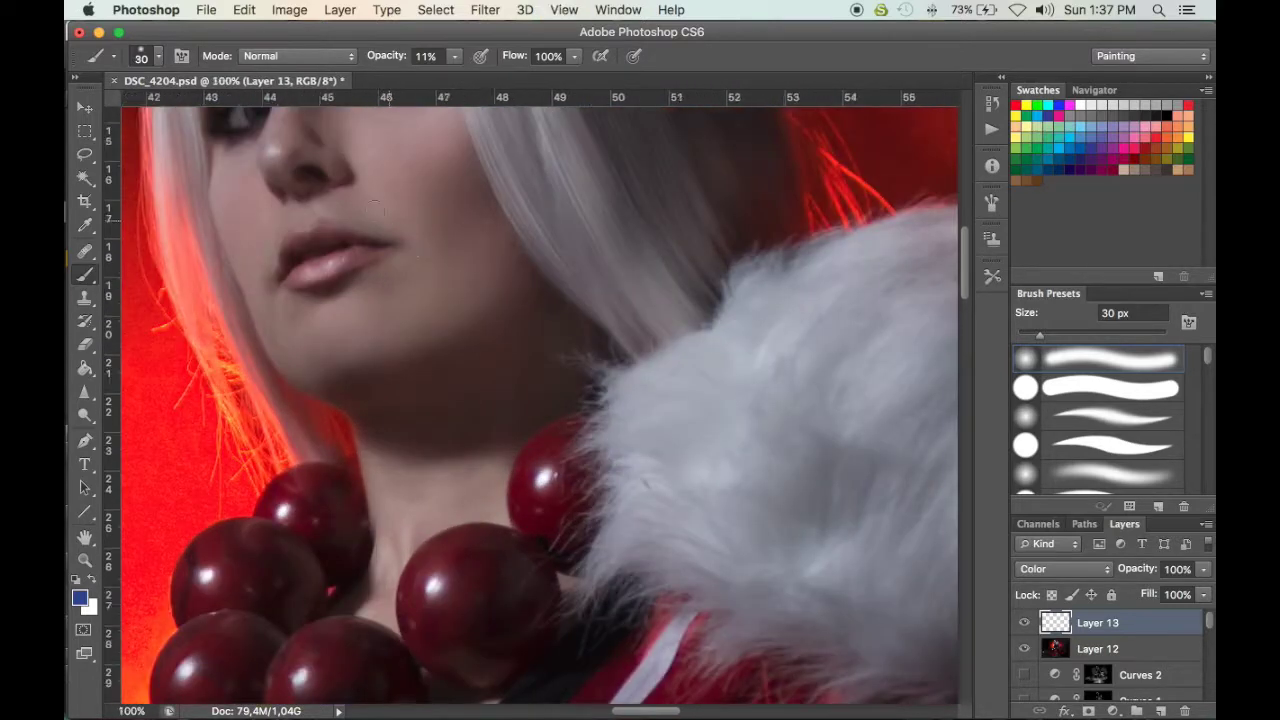
pyautogui.moveTo(449, 277); pyautogui.dragTo(691, 411)
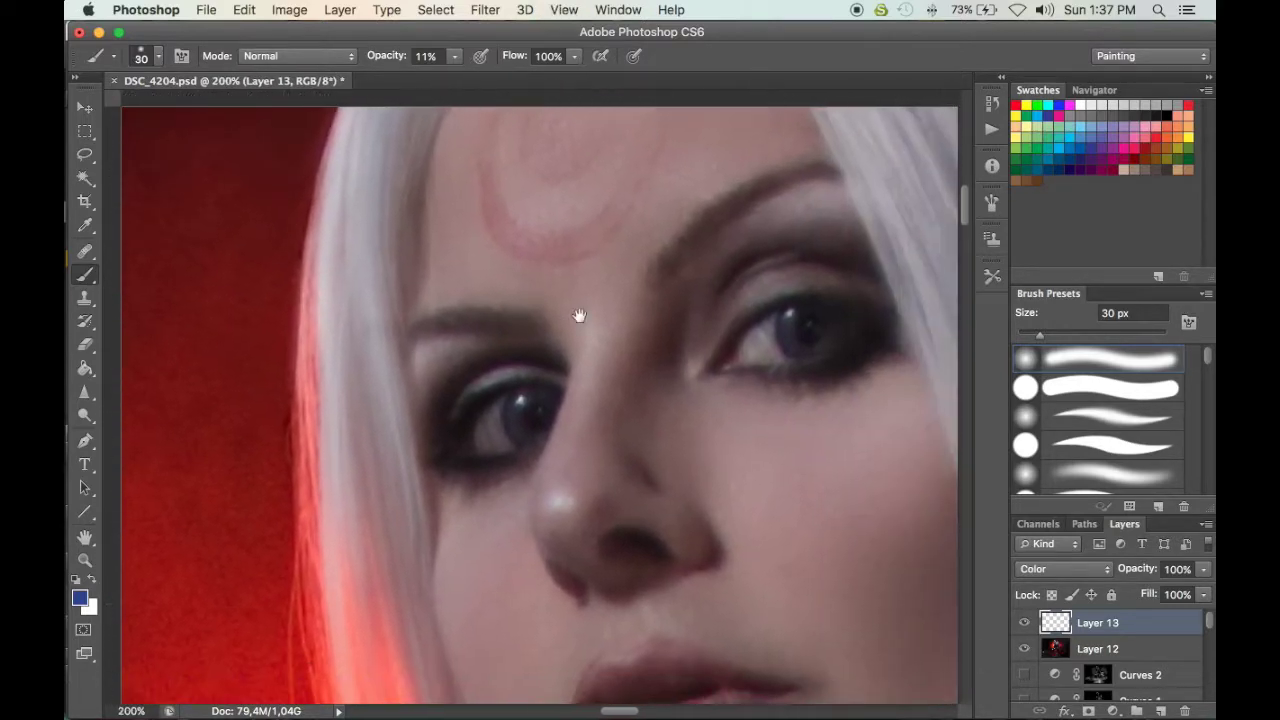
pyautogui.moveTo(784, 313); pyautogui.dragTo(814, 320)
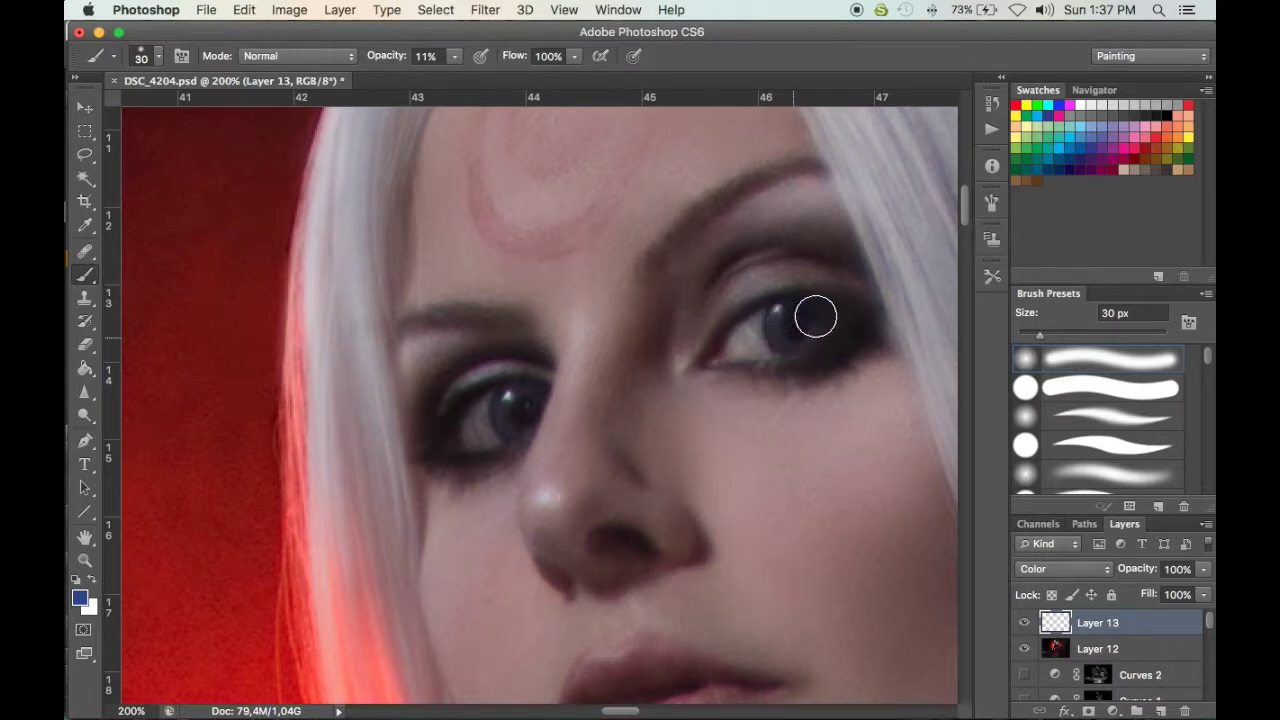
pyautogui.moveTo(543, 380); pyautogui.dragTo(514, 423)
pyautogui.press('space')
pyautogui.moveTo(760, 353); pyautogui.dragTo(732, 365)
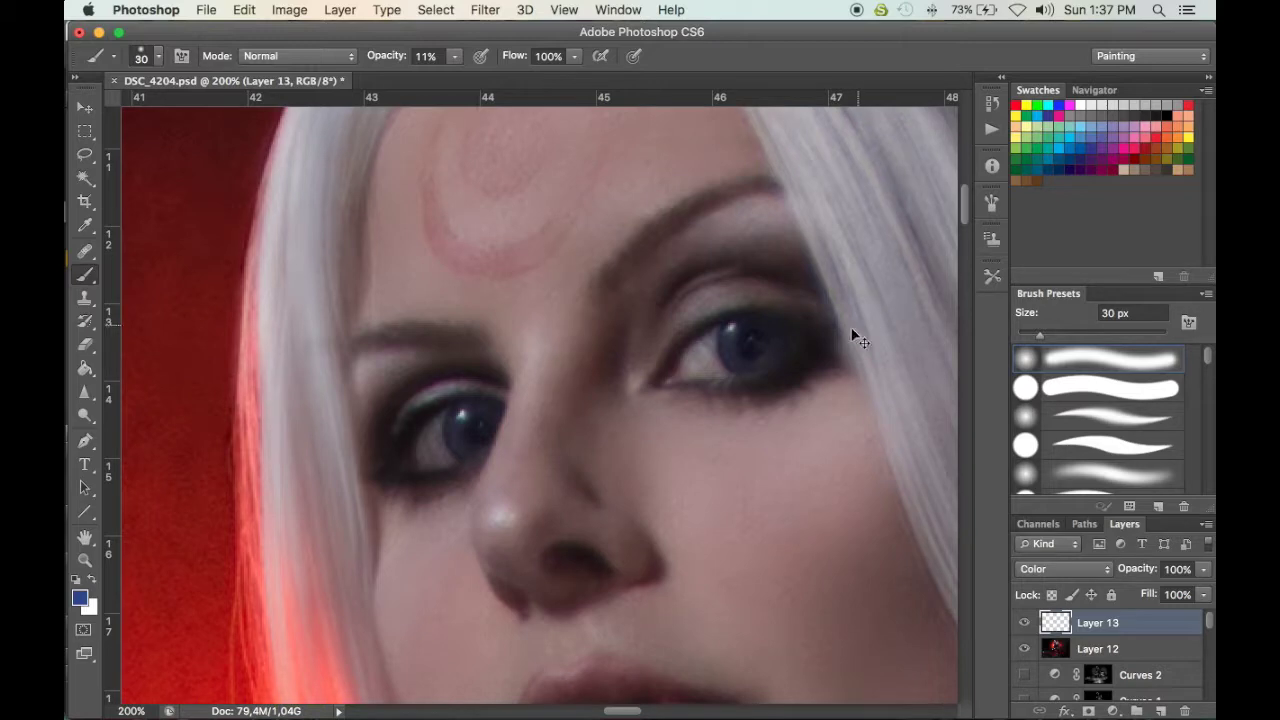
# Toggle Layer 13's visibility to compare the whole image with and without the blue tint
pyautogui.press('super+0')
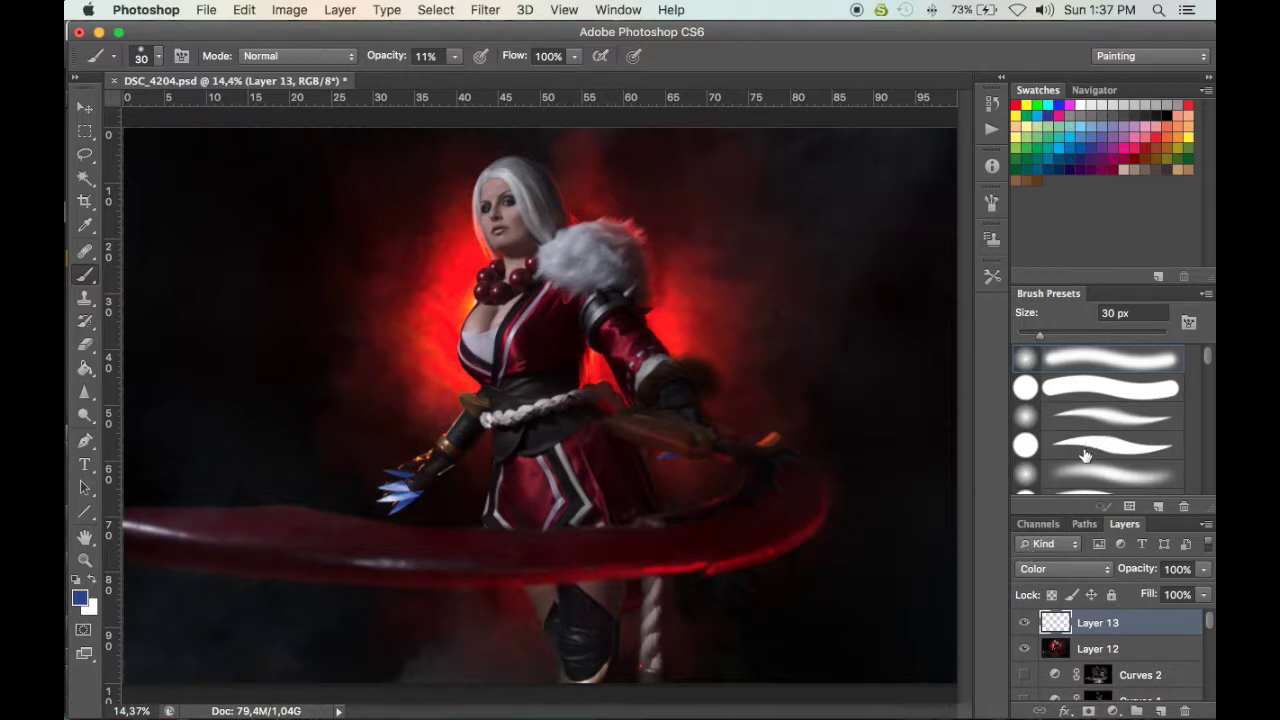
pyautogui.click(1024, 622)
pyautogui.click(1024, 622)
pyautogui.click(1024, 622)
pyautogui.click(1024, 622)
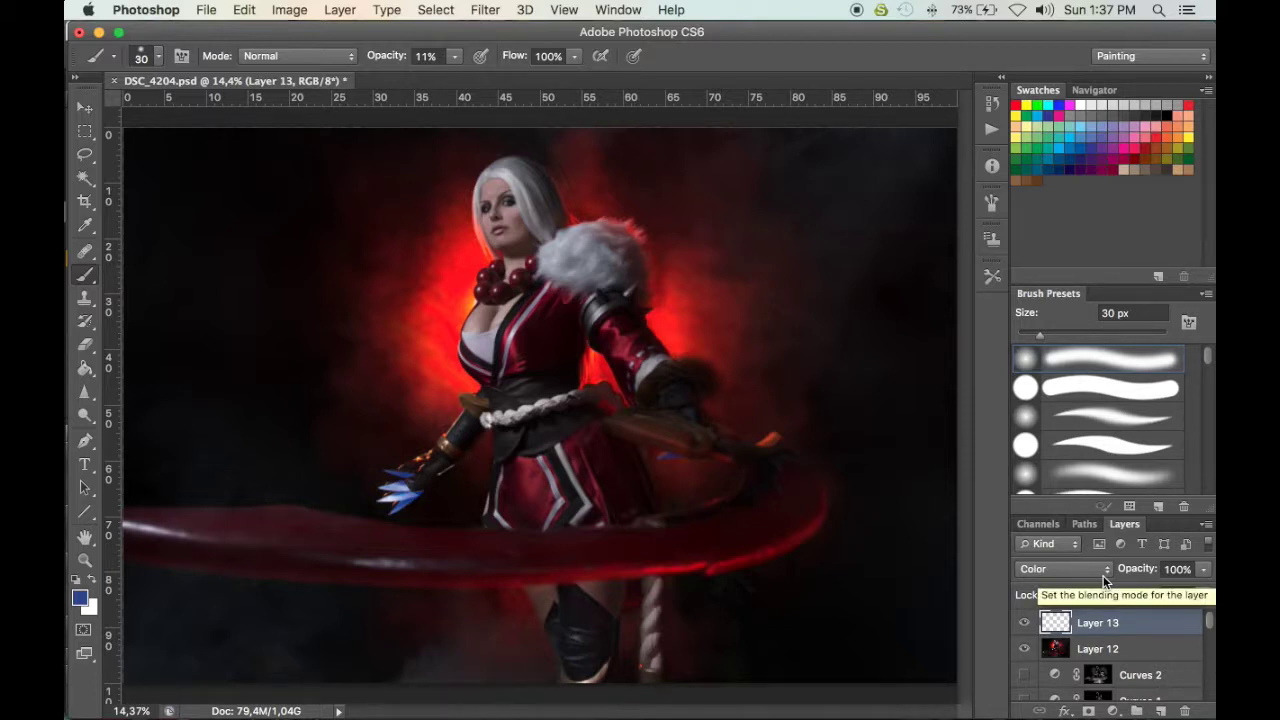
# Stamp all visible layers into a new top layer and open it in Color Efex Pro 4
pyautogui.press('super+alt+shift+e')
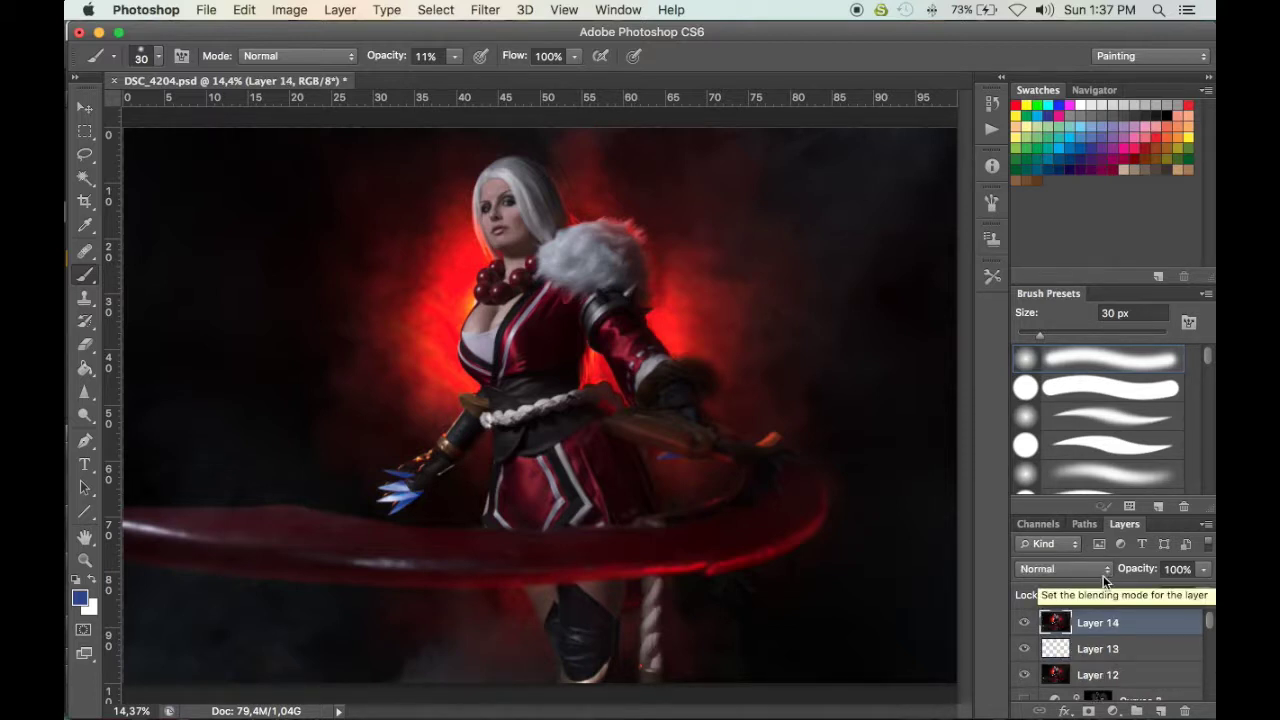
pyautogui.click(1024, 623)
pyautogui.click(1024, 623)
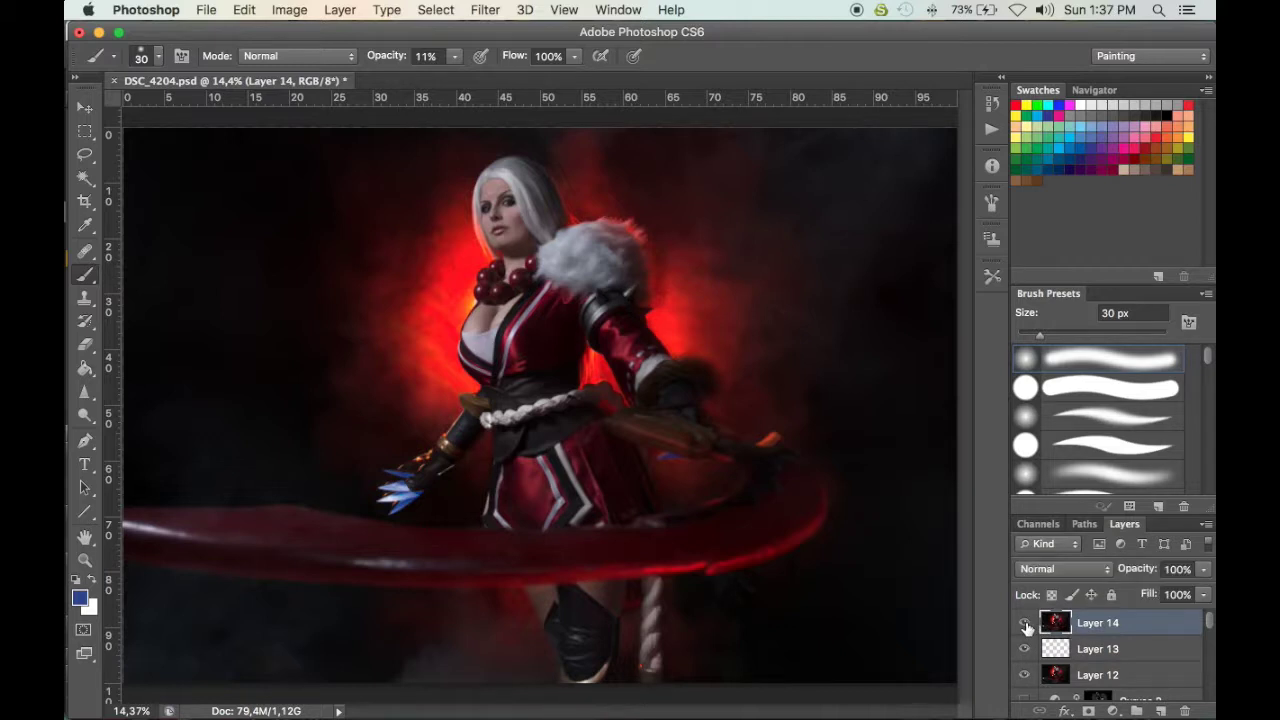
pyautogui.click(485, 10)
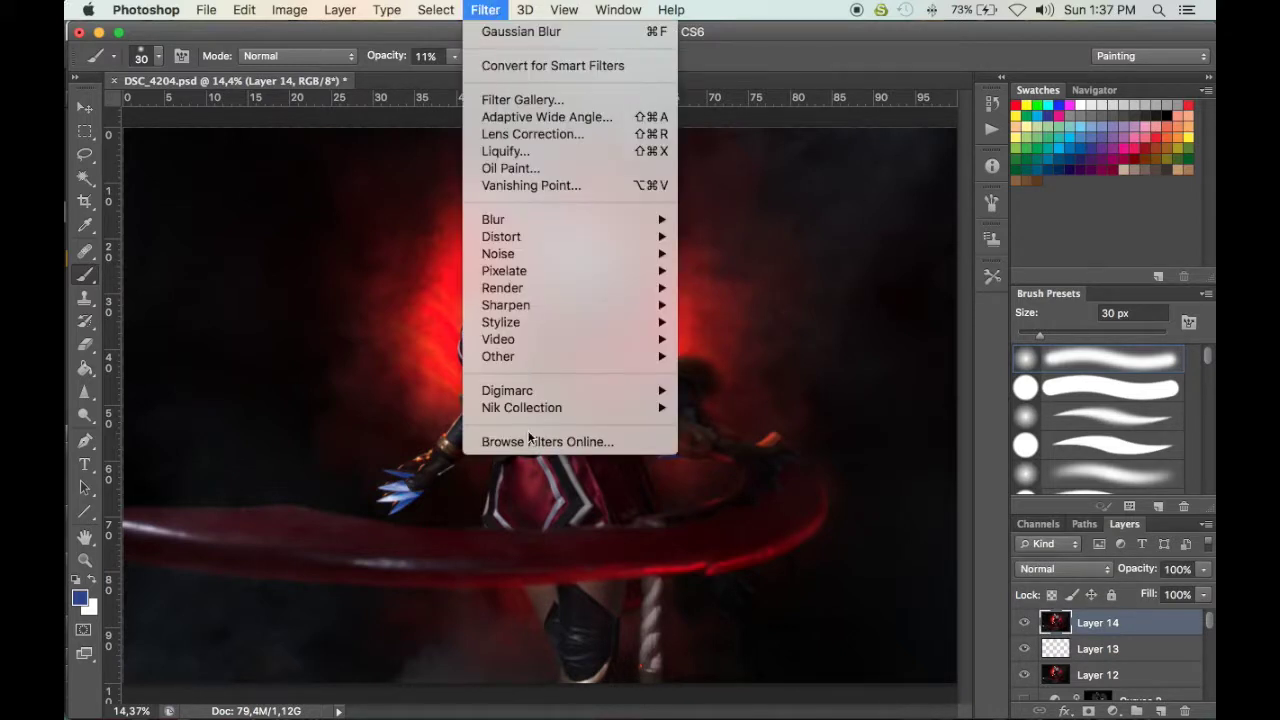
pyautogui.moveTo(535, 406)
pyautogui.click(798, 424)
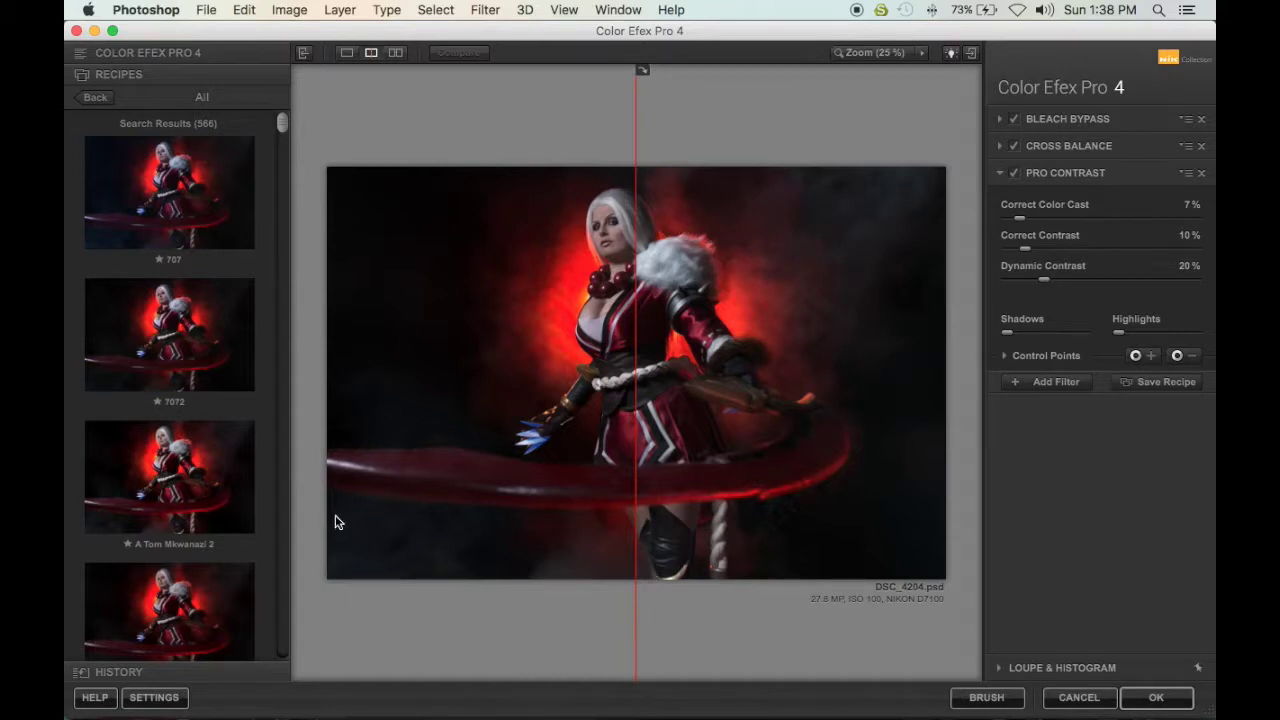
# Show the Favorites recipes and try bloodmoon diana, with the comparison divider moved to the image's left edge
pyautogui.click(108, 98)
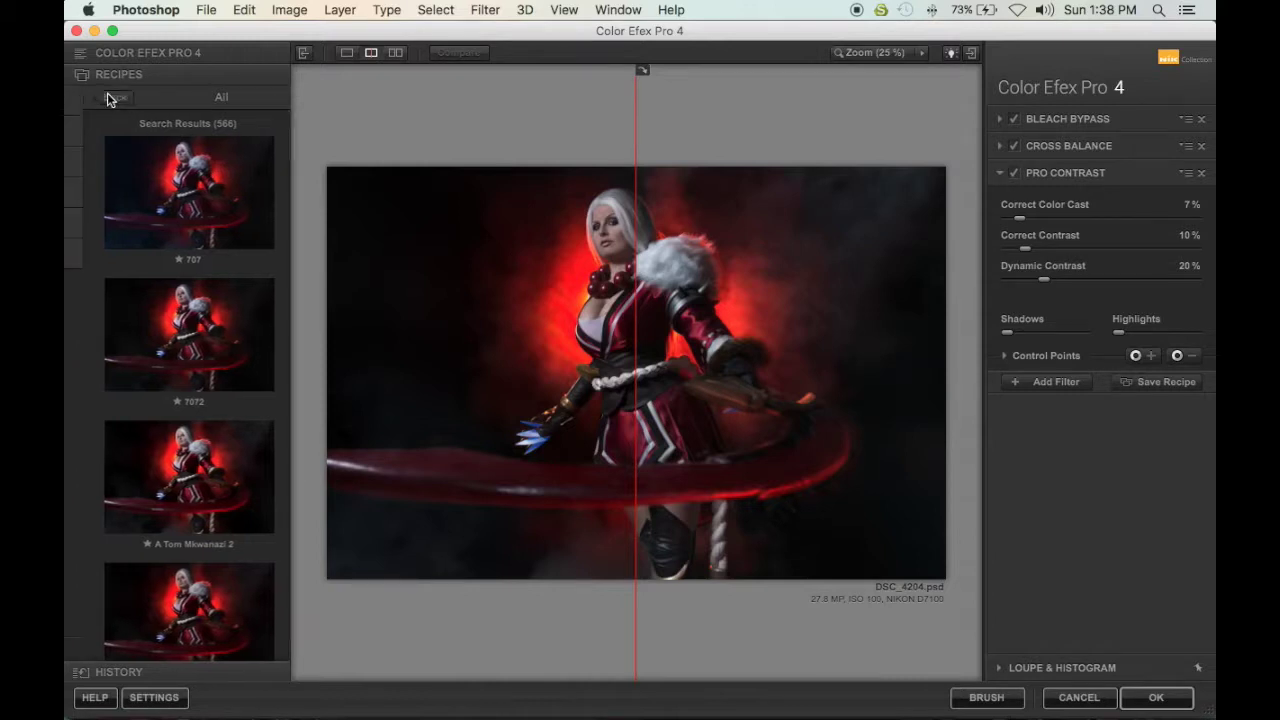
pyautogui.click(180, 192)
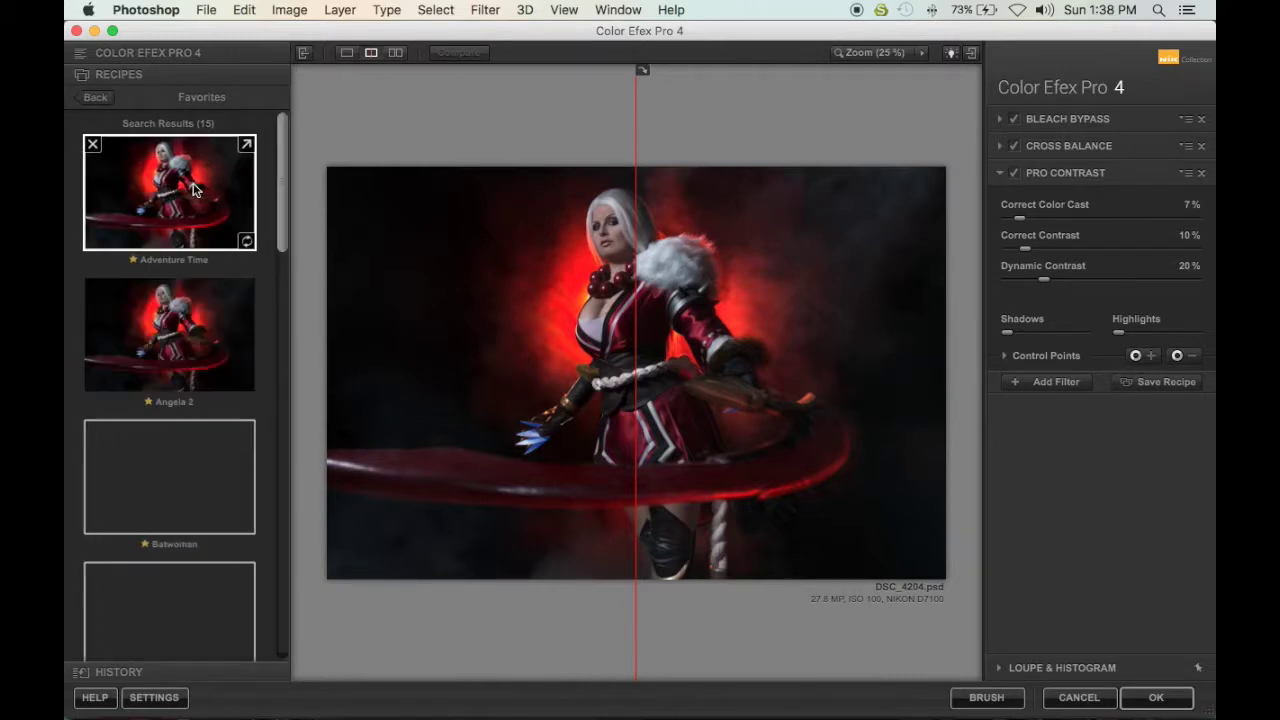
pyautogui.scroll(-5, 203, 345)
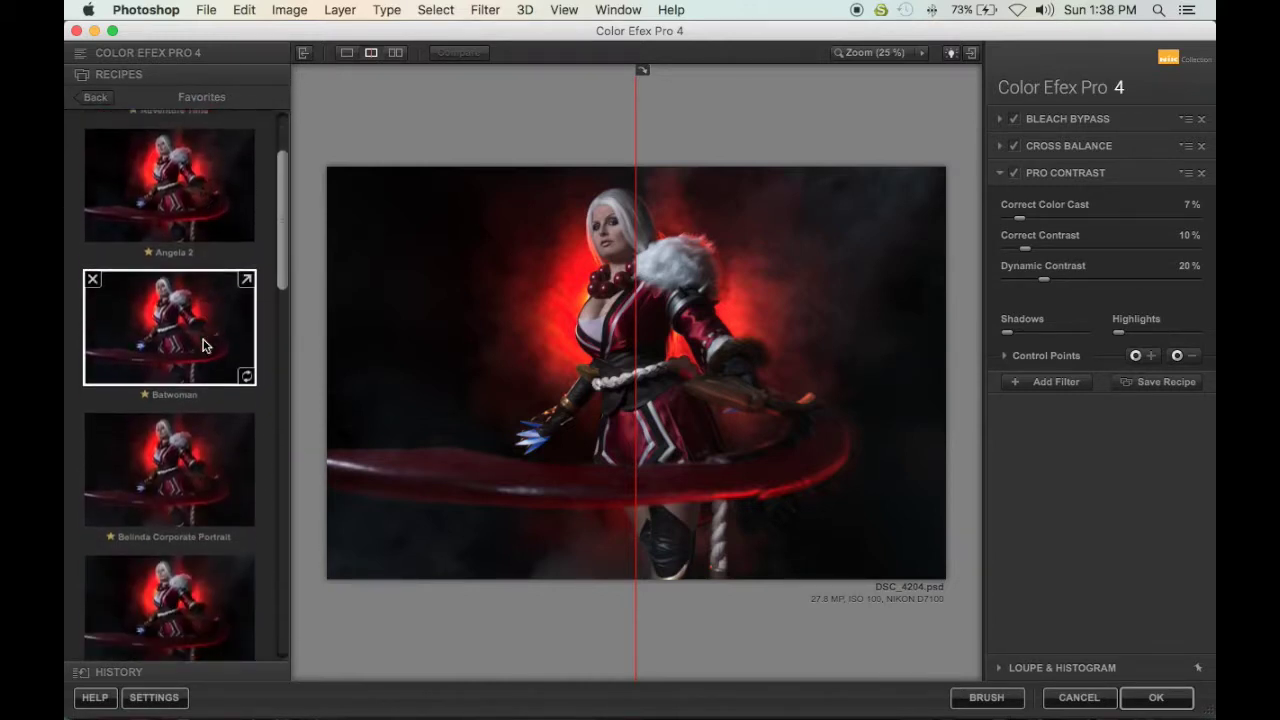
pyautogui.scroll(-20, 203, 345)
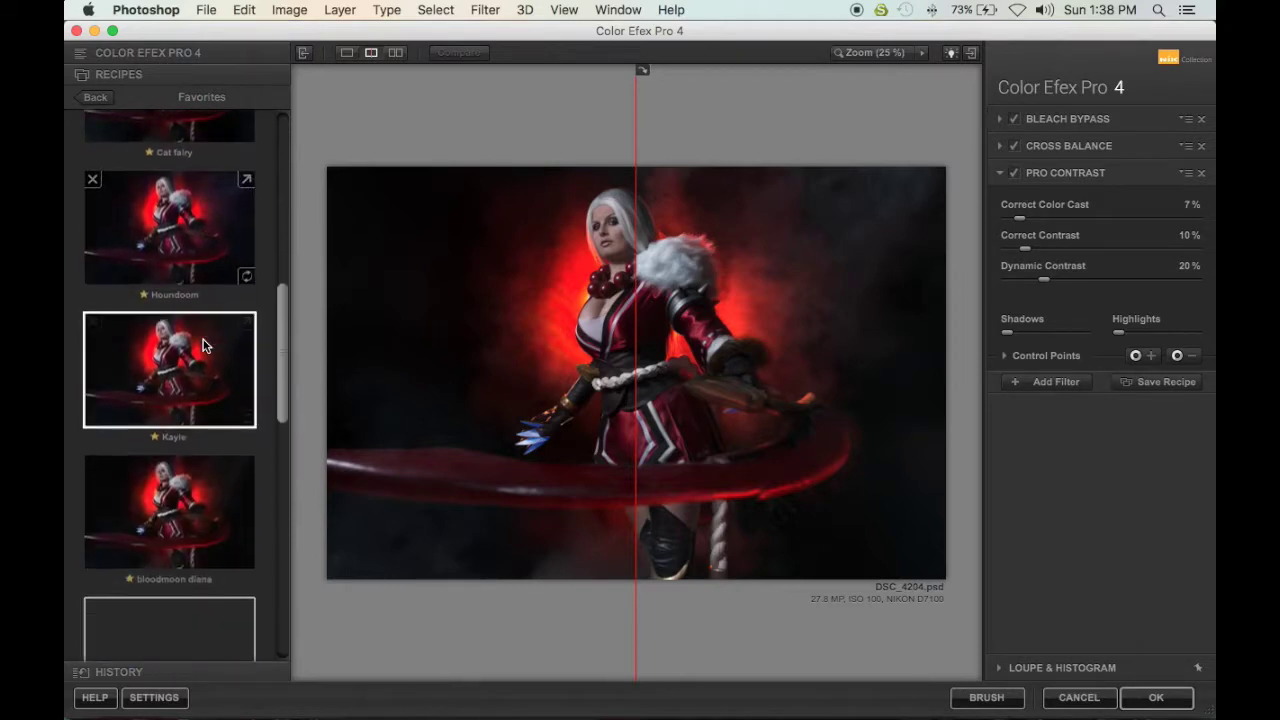
pyautogui.scroll(-1, 203, 345)
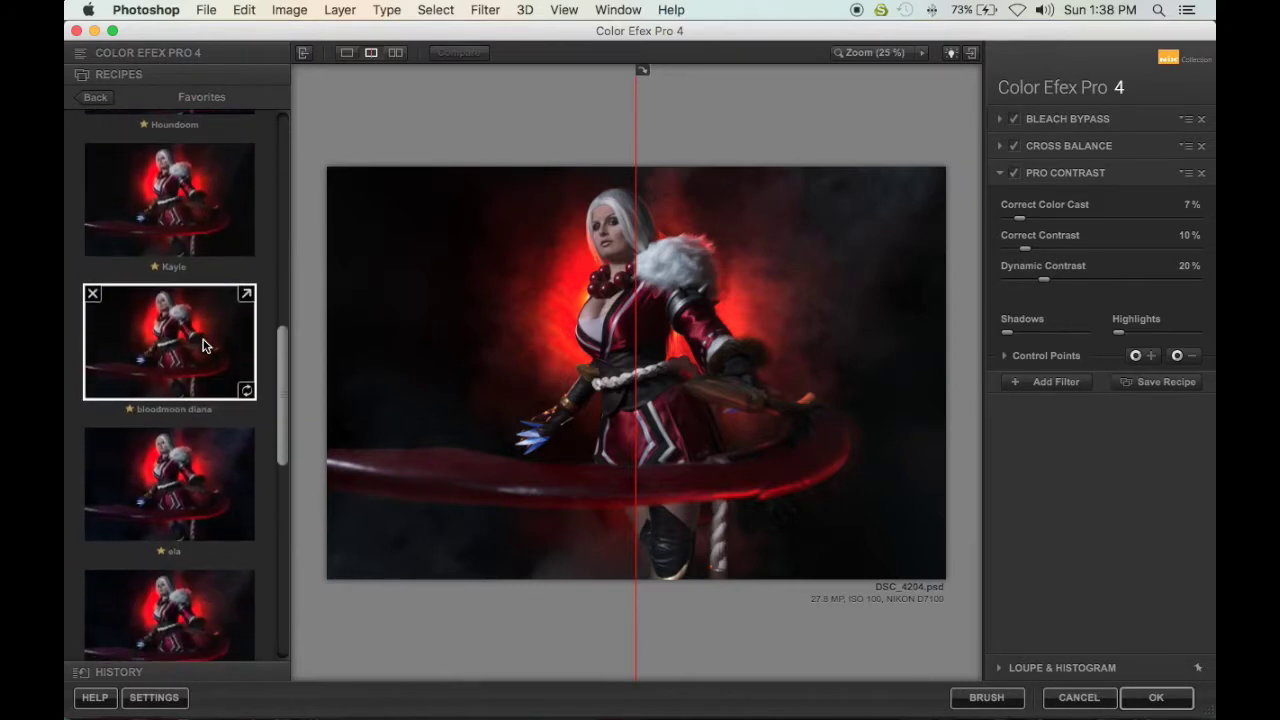
pyautogui.click(203, 345)
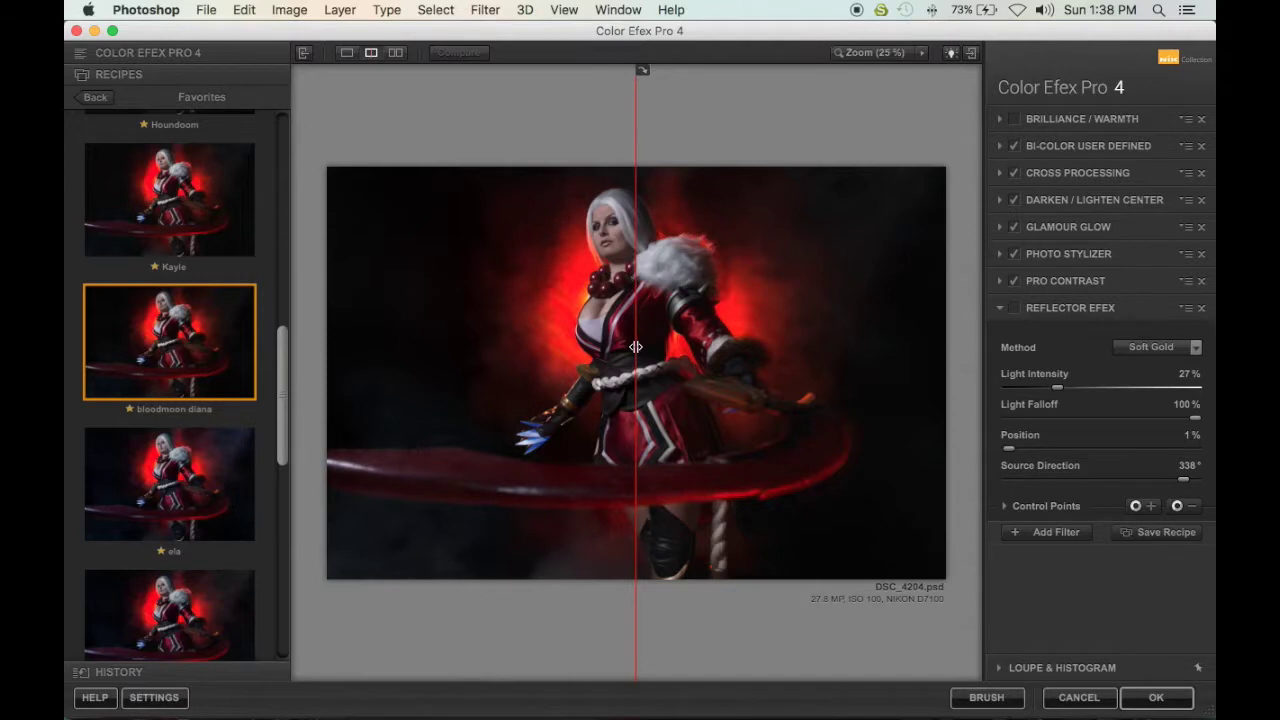
pyautogui.moveTo(636, 347); pyautogui.dragTo(328, 350)
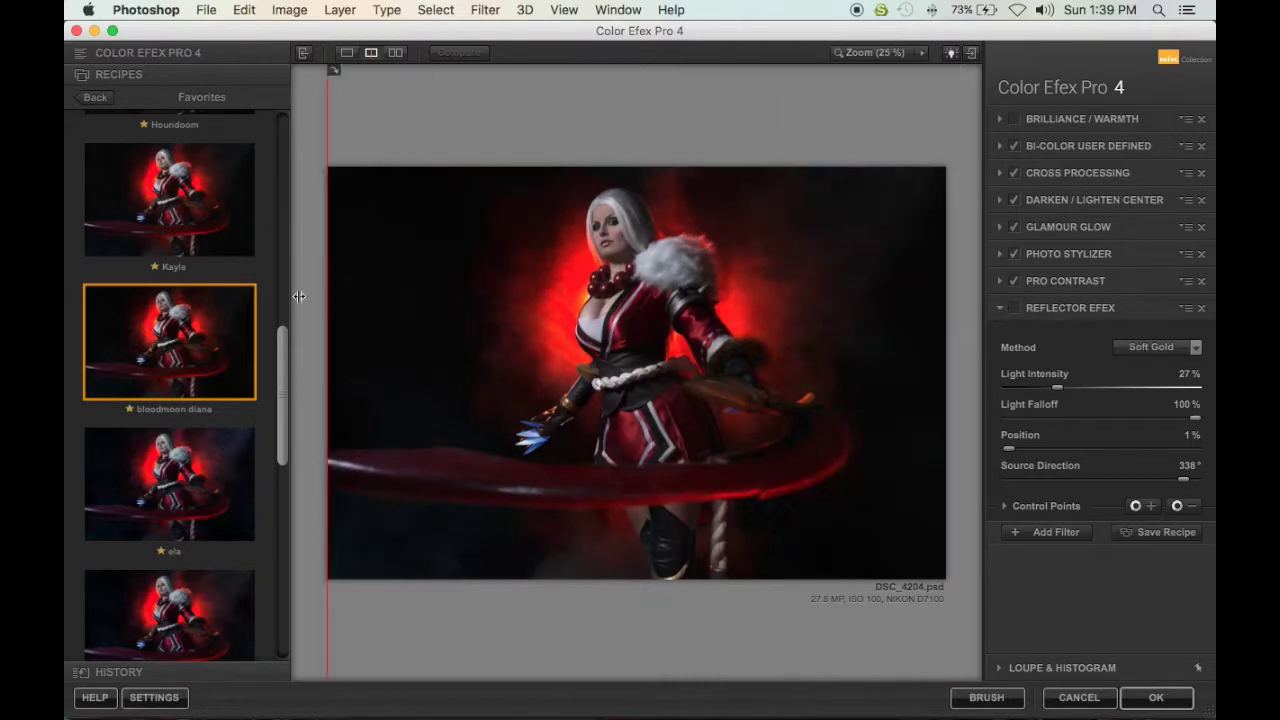
# Apply the recipe listed directly below bloodmoon diana and compare its Cross Processing filter on and off at 6% strength
pyautogui.click(192, 462)
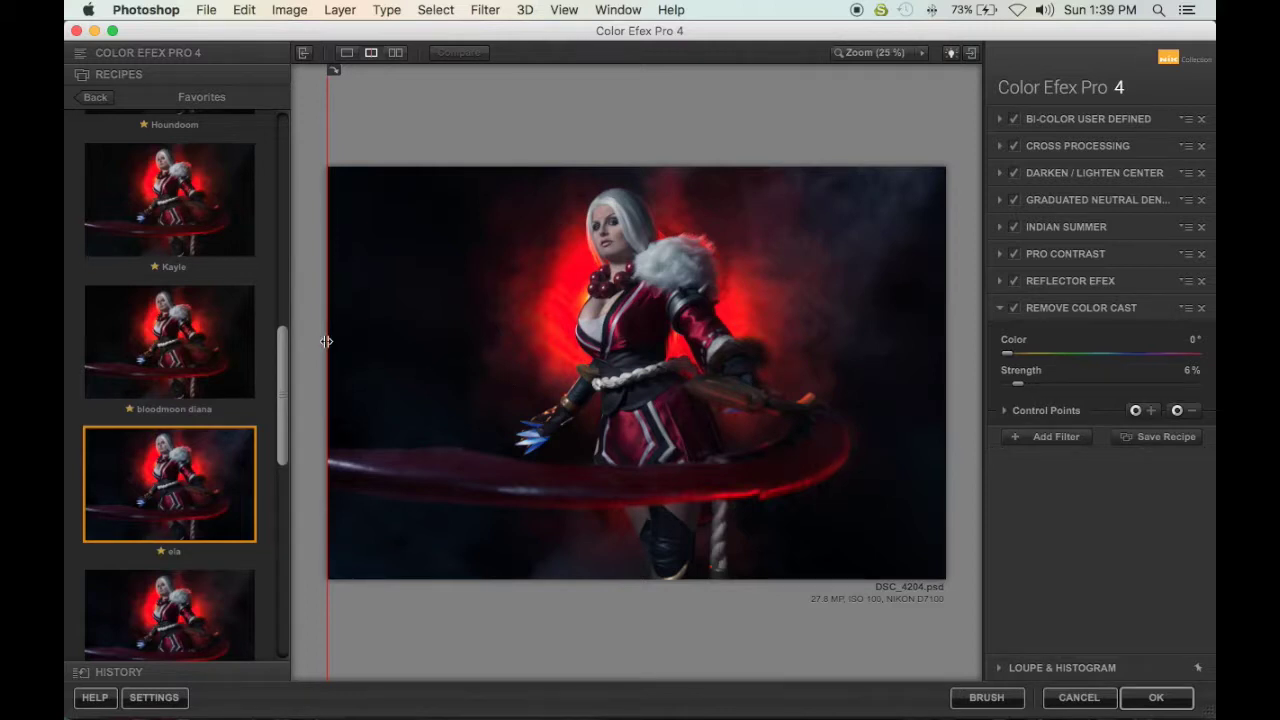
pyautogui.moveTo(331, 342); pyautogui.dragTo(329, 300)
pyautogui.click(1016, 146)
pyautogui.click(1016, 146)
pyautogui.click(1016, 146)
pyautogui.click(1016, 146)
pyautogui.click(1054, 145)
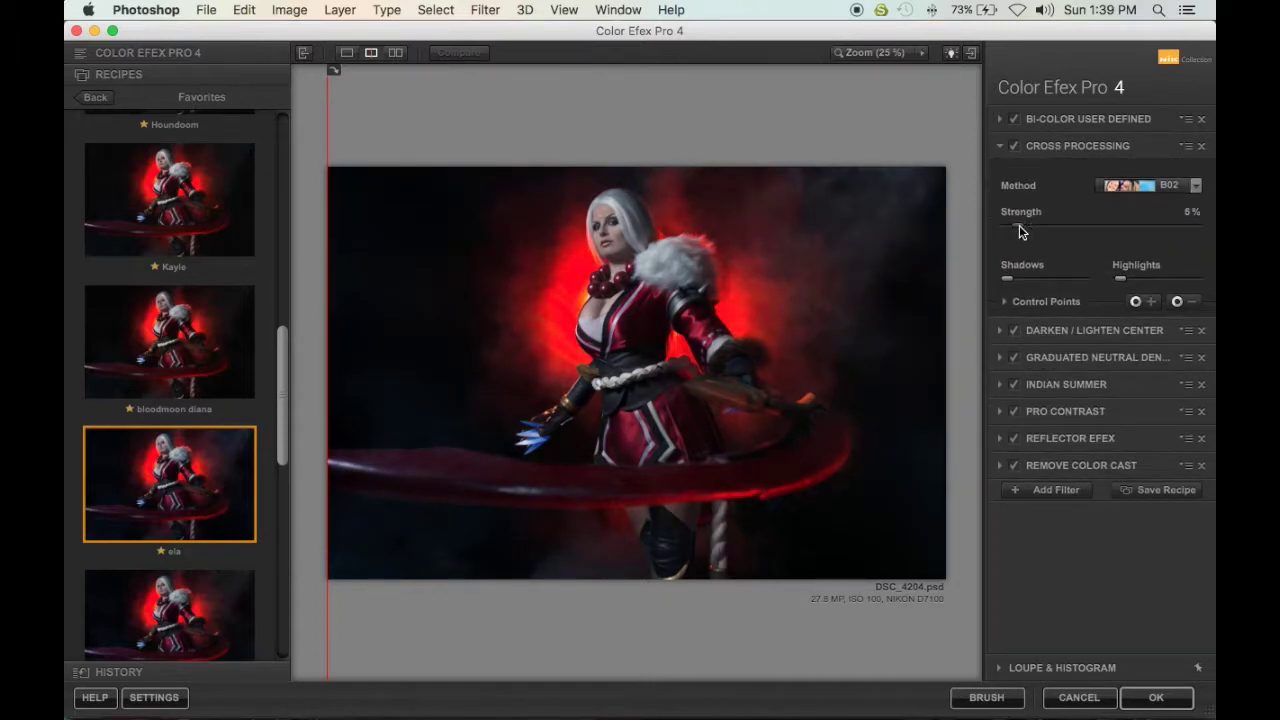
pyautogui.click(1015, 147)
pyautogui.click(1015, 147)
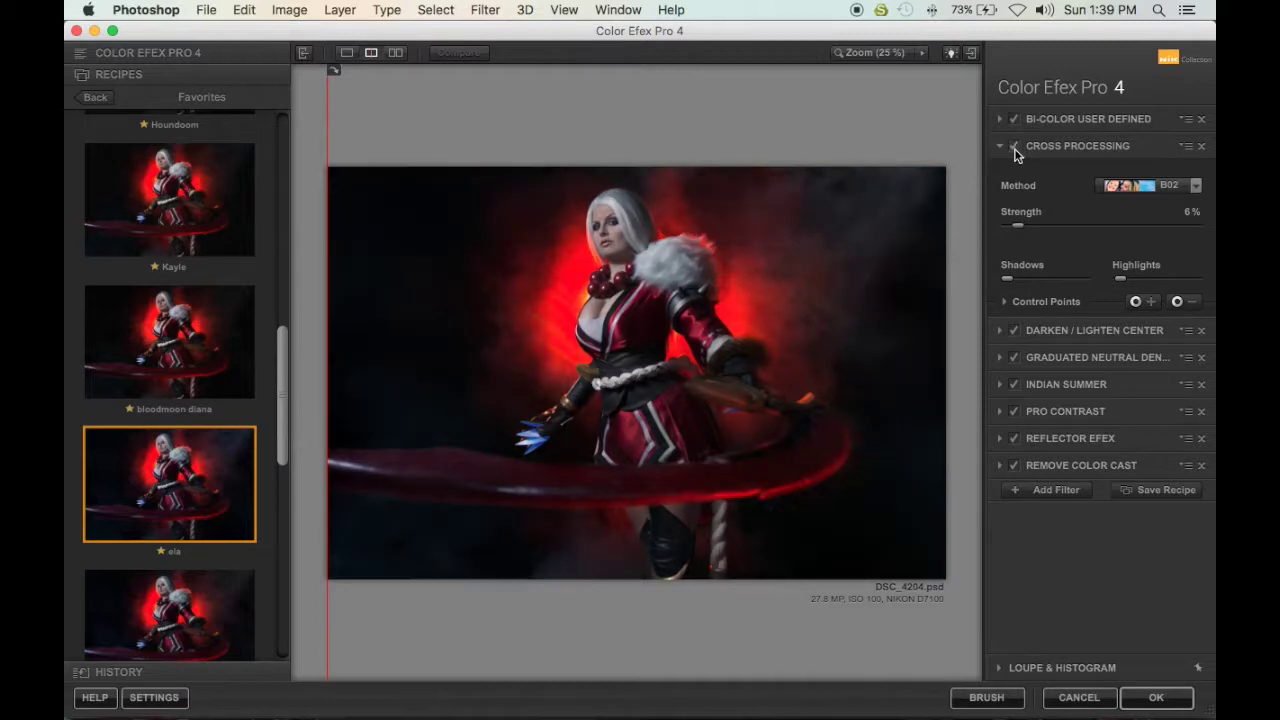
# Compare the Darken / Lighten Center and Graduated Neutral Density filters on and off, and leave both disabled
pyautogui.click(1013, 331)
pyautogui.click(1013, 331)
pyautogui.click(1013, 331)
pyautogui.click(1013, 331)
pyautogui.click(1014, 331)
pyautogui.click(1014, 331)
pyautogui.click(1014, 331)
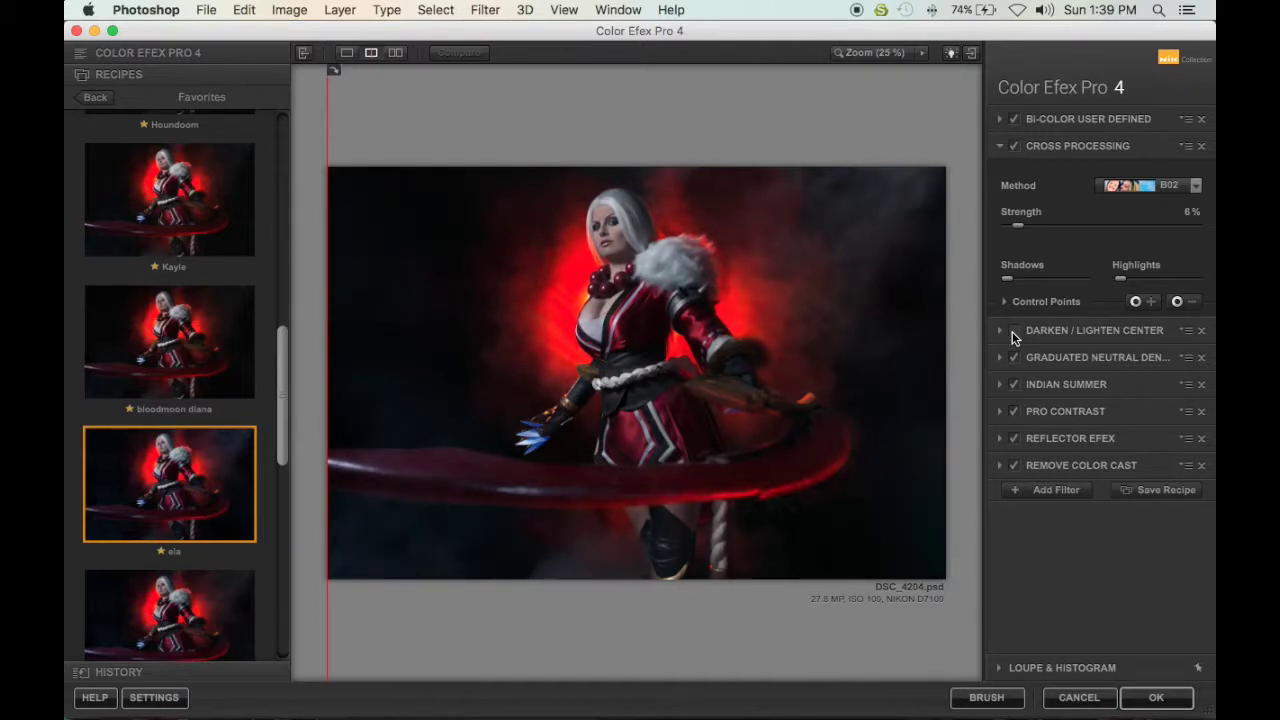
pyautogui.click(1014, 331)
pyautogui.click(1014, 331)
pyautogui.click(1014, 331)
pyautogui.click(1014, 331)
pyautogui.click(1014, 331)
pyautogui.click(1014, 331)
pyautogui.click(1015, 358)
pyautogui.click(1015, 358)
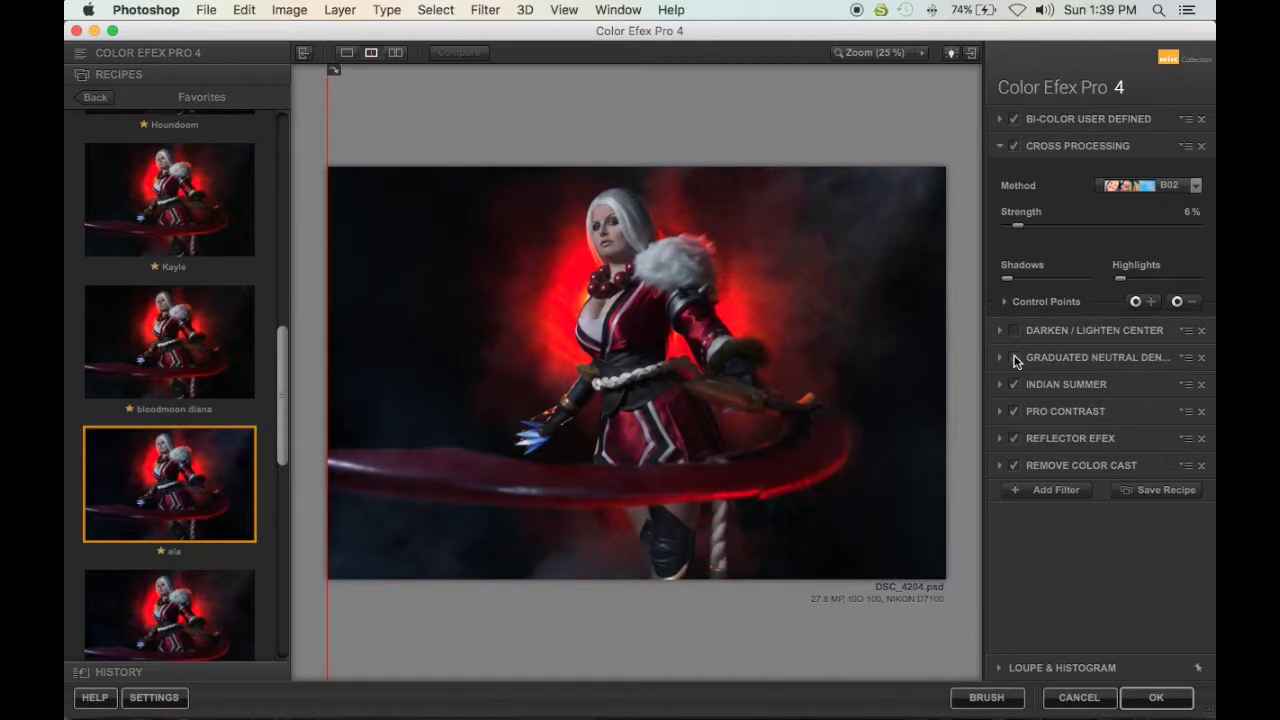
# Disable the Remove Color Cast filter and render the adjusted recipe onto the image
pyautogui.click(1014, 385)
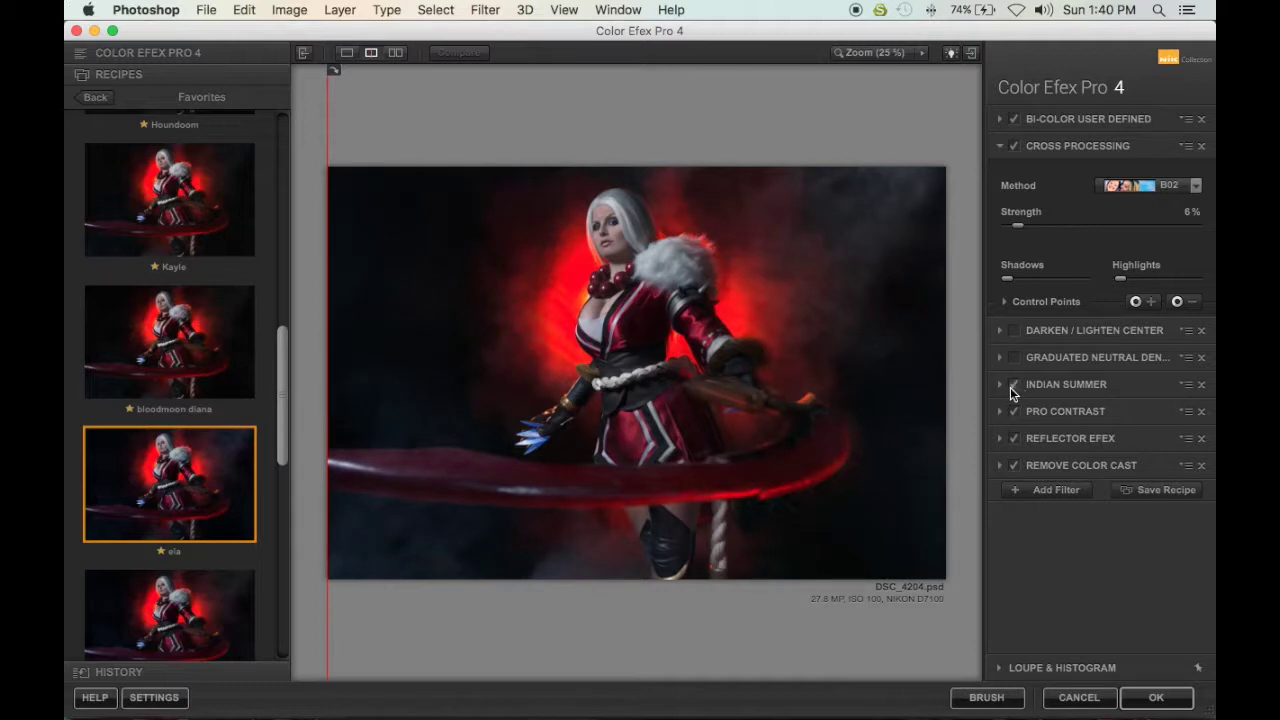
pyautogui.click(1012, 412)
pyautogui.moveTo(331, 352)
pyautogui.mouseDown()
pyautogui.moveTo(891, 349)
pyautogui.moveTo(371, 403)
pyautogui.moveTo(803, 361)
pyautogui.moveTo(329, 360)
pyautogui.moveTo(943, 360)
pyautogui.moveTo(423, 360)
pyautogui.moveTo(849, 332)
pyautogui.moveTo(437, 391)
pyautogui.moveTo(955, 349)
pyautogui.moveTo(329, 360)
pyautogui.moveTo(939, 339)
pyautogui.moveTo(331, 345)
pyautogui.moveTo(891, 340)
pyautogui.moveTo(331, 345)
pyautogui.moveTo(702, 336)
pyautogui.moveTo(329, 350)
pyautogui.mouseUp()
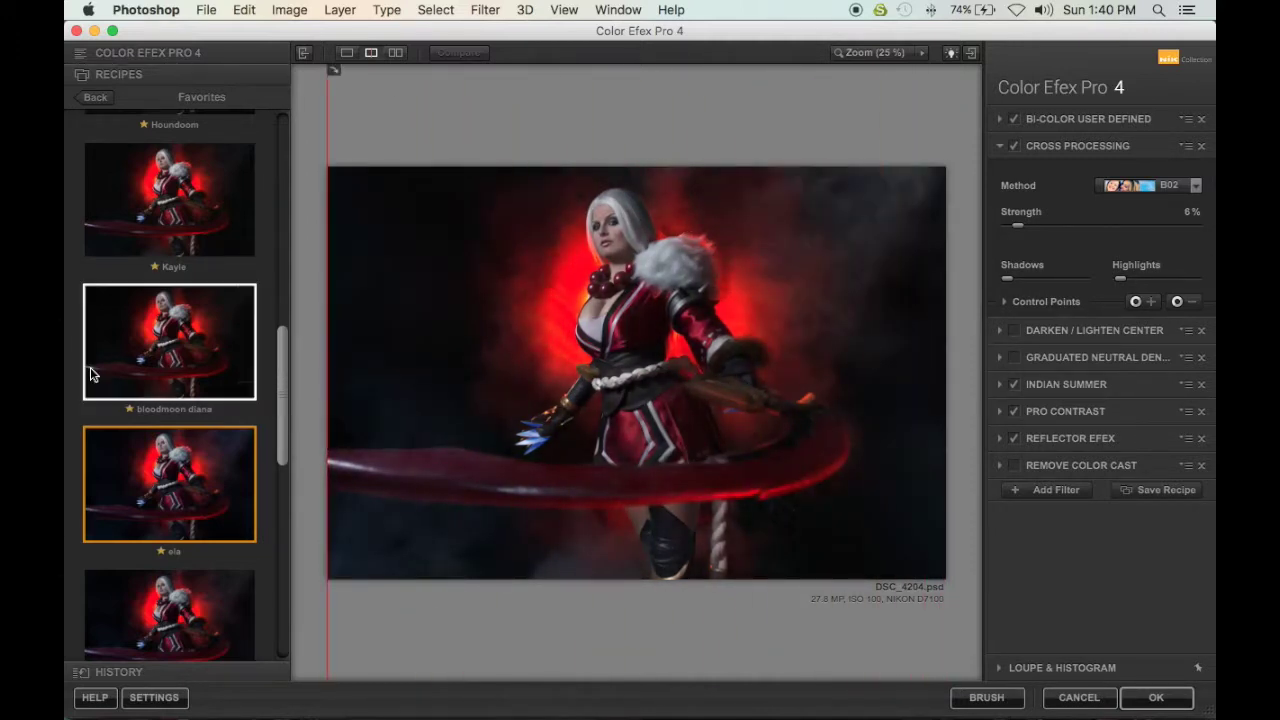
pyautogui.click(1157, 697)
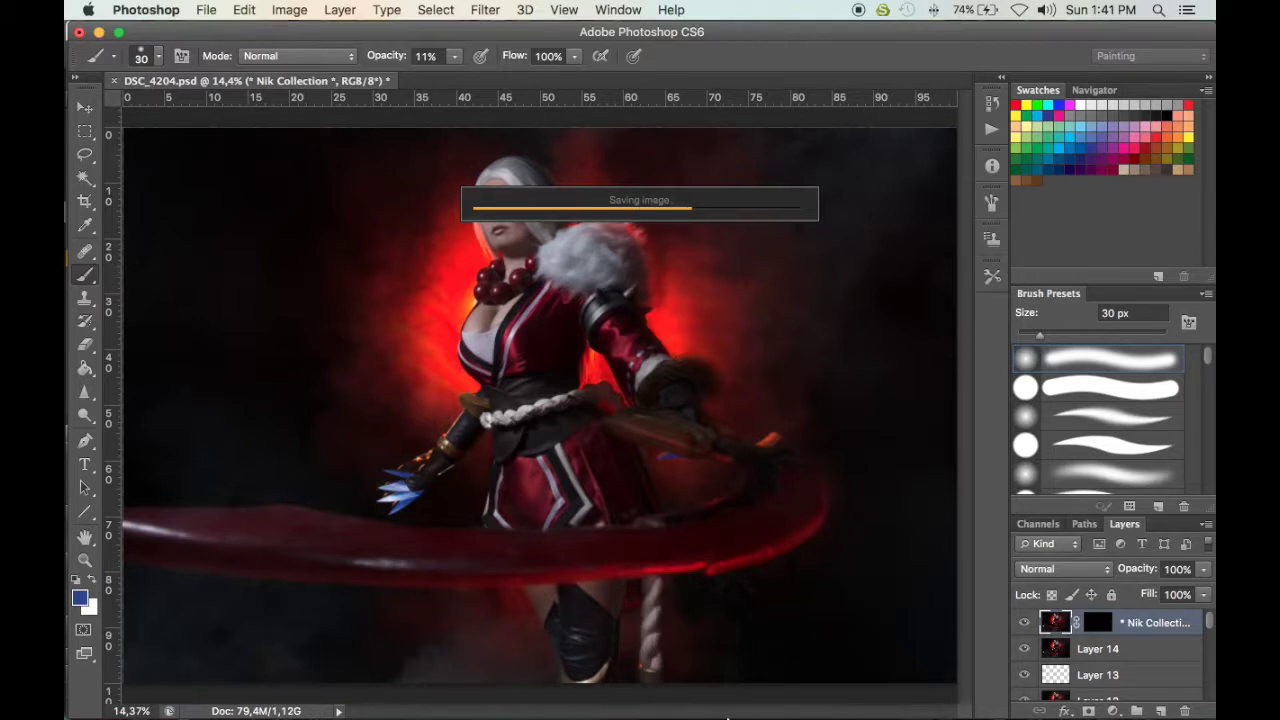
# Switch to Adobe Bridge and look through the finished images of the same character in the process folder
pyautogui.moveTo(731, 714)
pyautogui.click(633, 676)
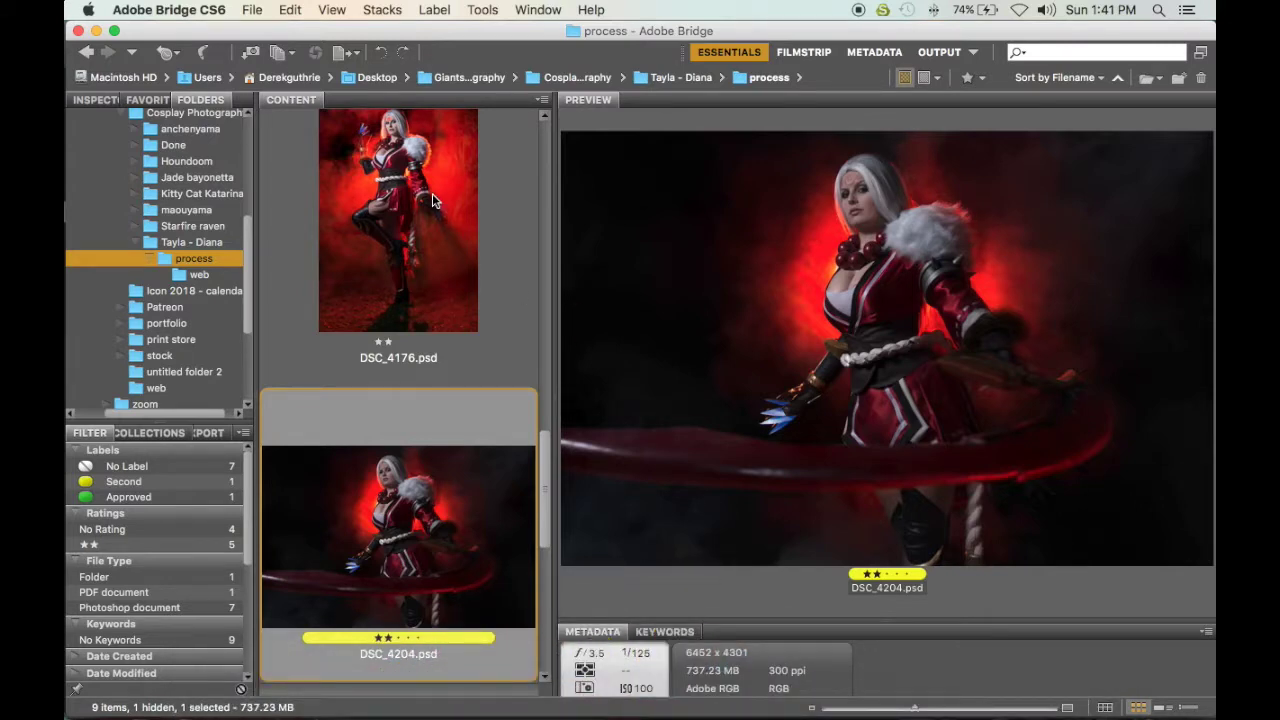
pyautogui.click(413, 175)
pyautogui.press('Up')
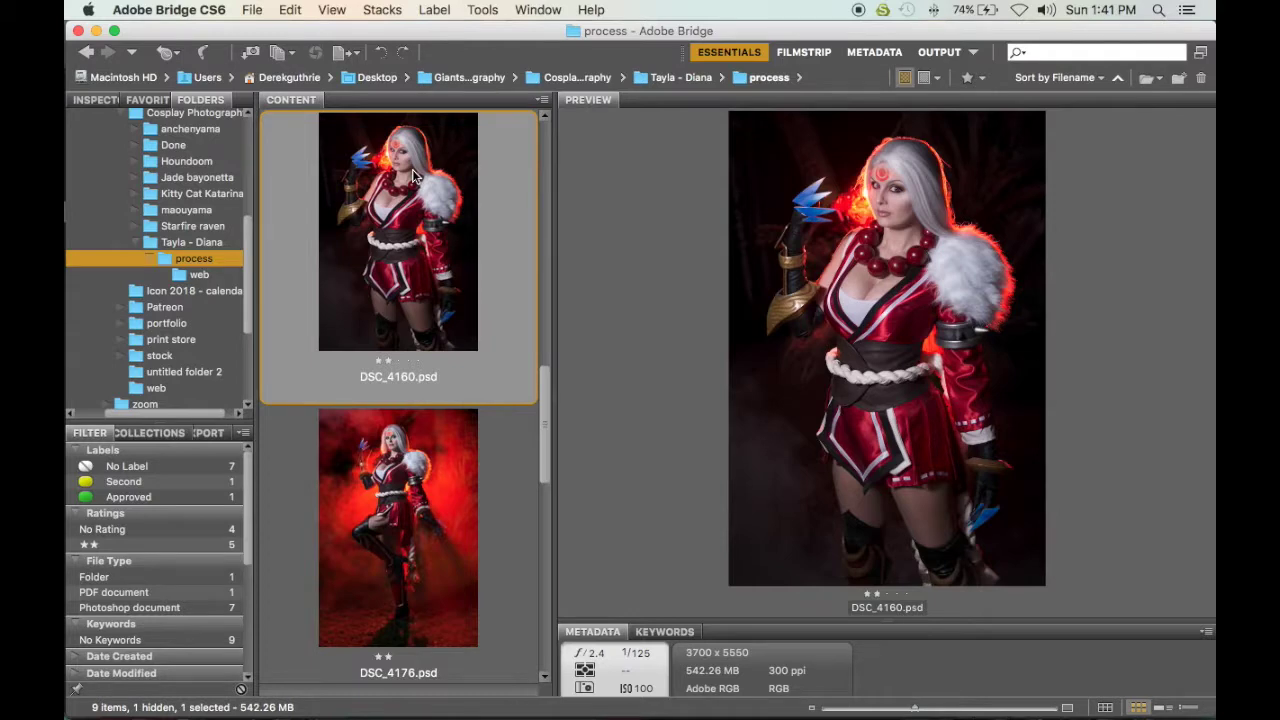
pyautogui.press('Up')
pyautogui.press('Up')
pyautogui.press('Down')
pyautogui.press('Down')
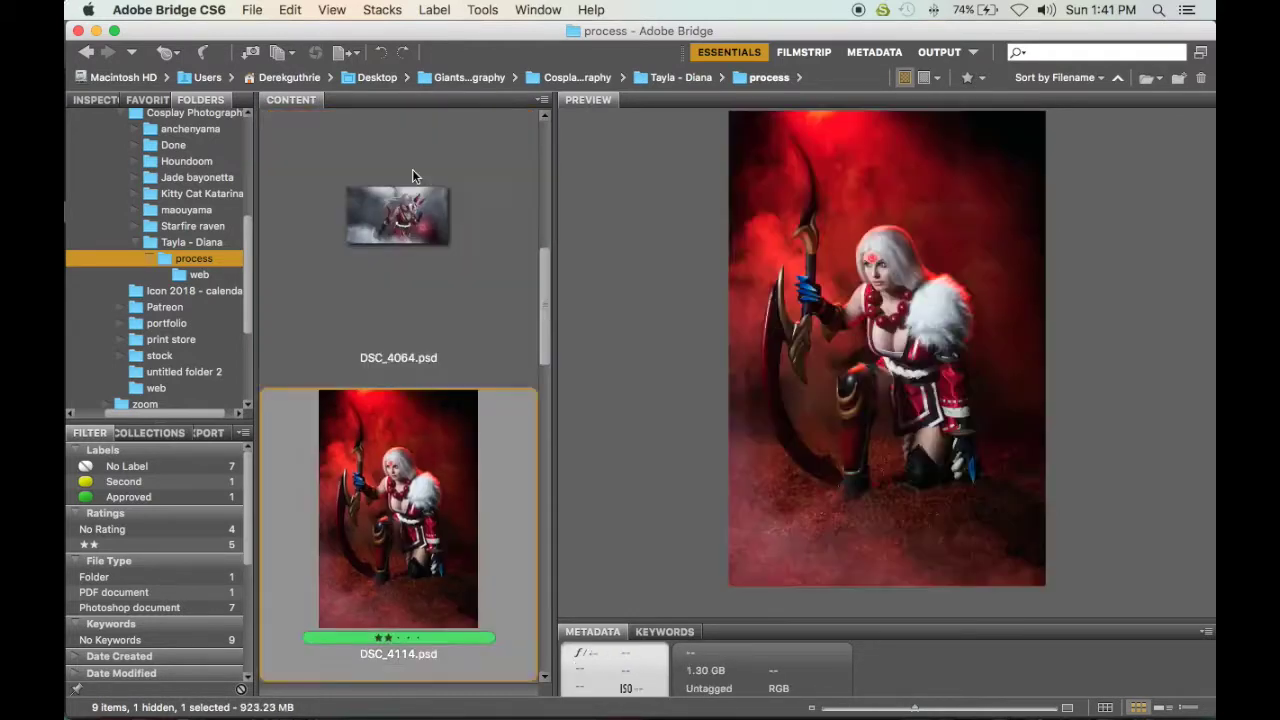
pyautogui.press('Up')
pyautogui.press('Down')
pyautogui.press('Down')
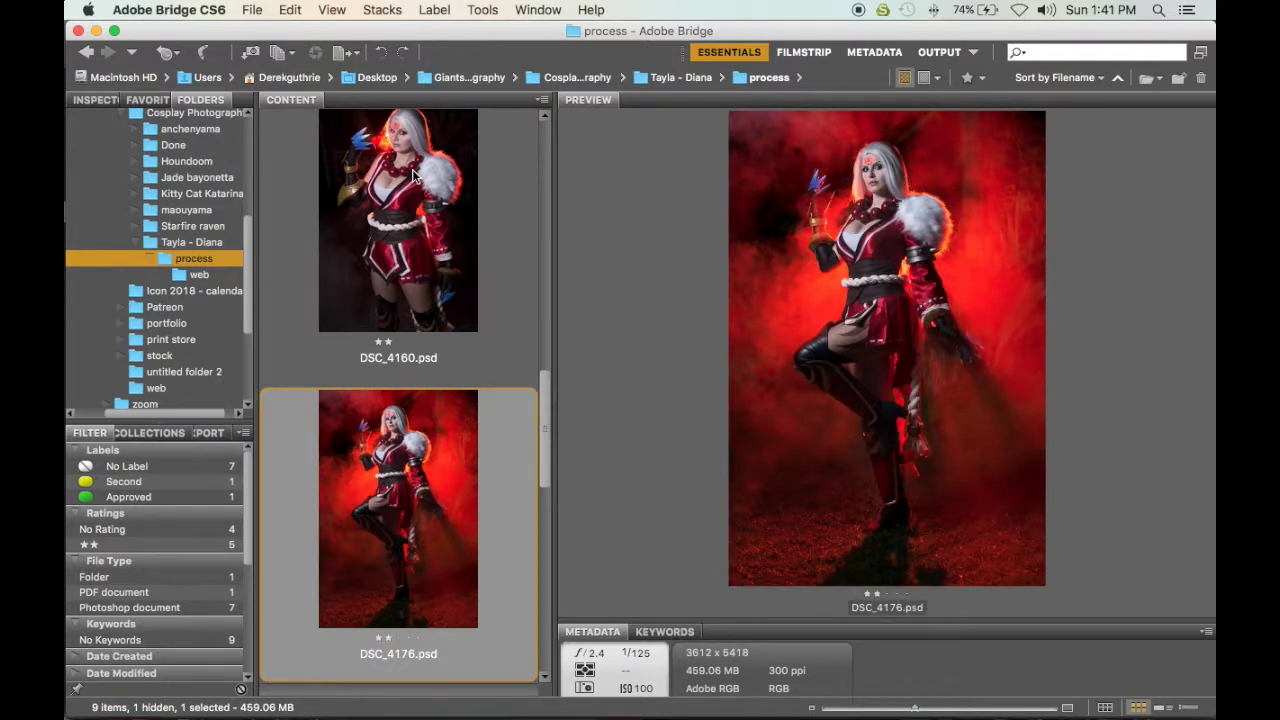
# Open DSC_4176.psd in Photoshop and toggle the visibility of Layer 23 to compare the image with and without it
pyautogui.doubleClick(425, 563)
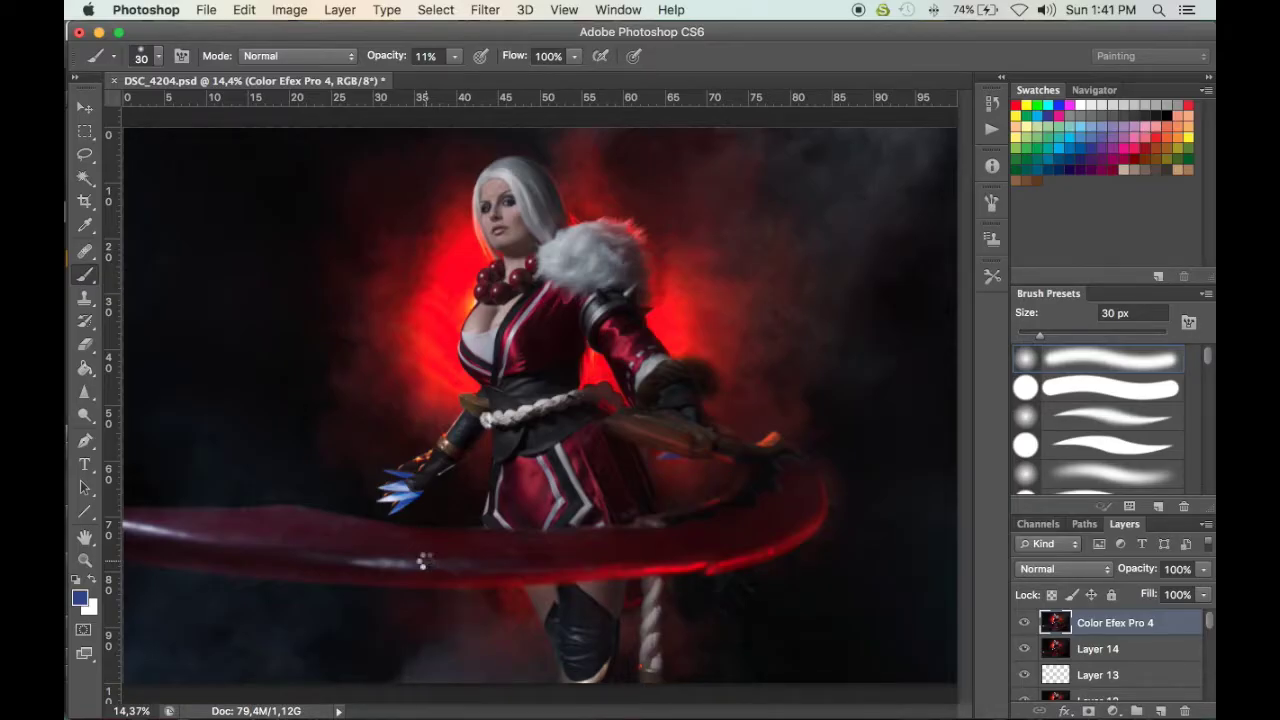
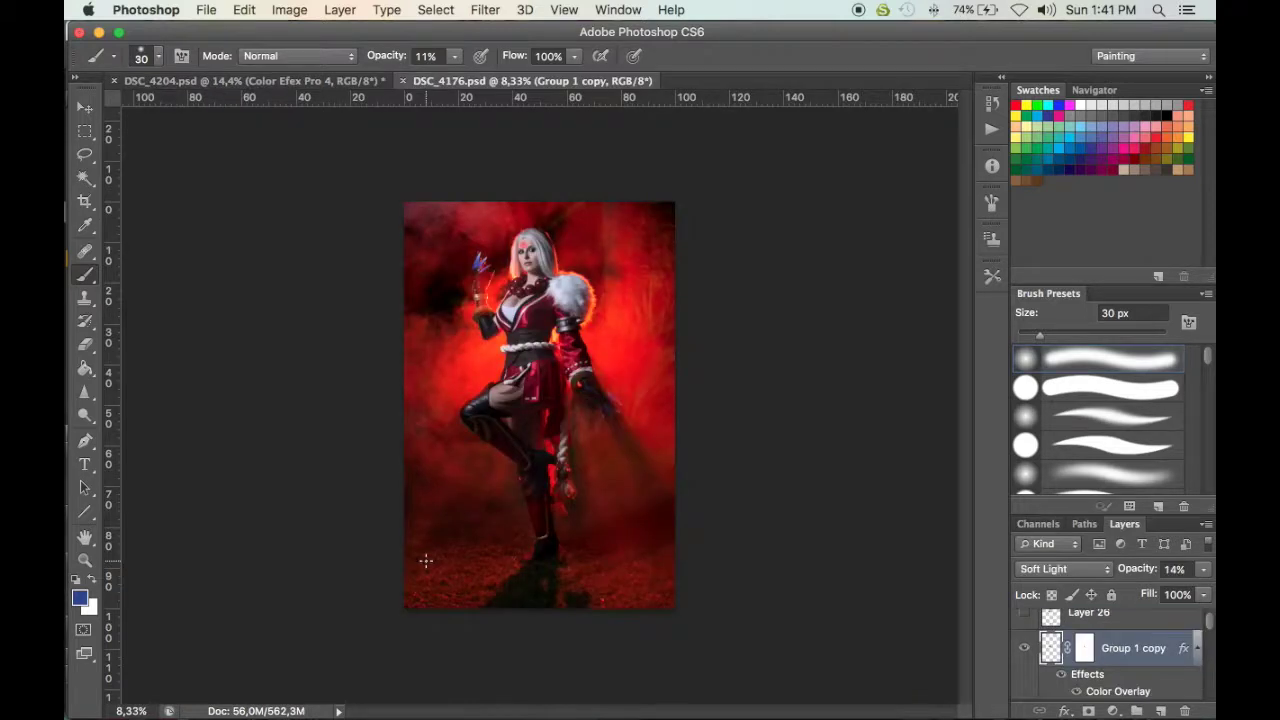
pyautogui.click(1023, 612)
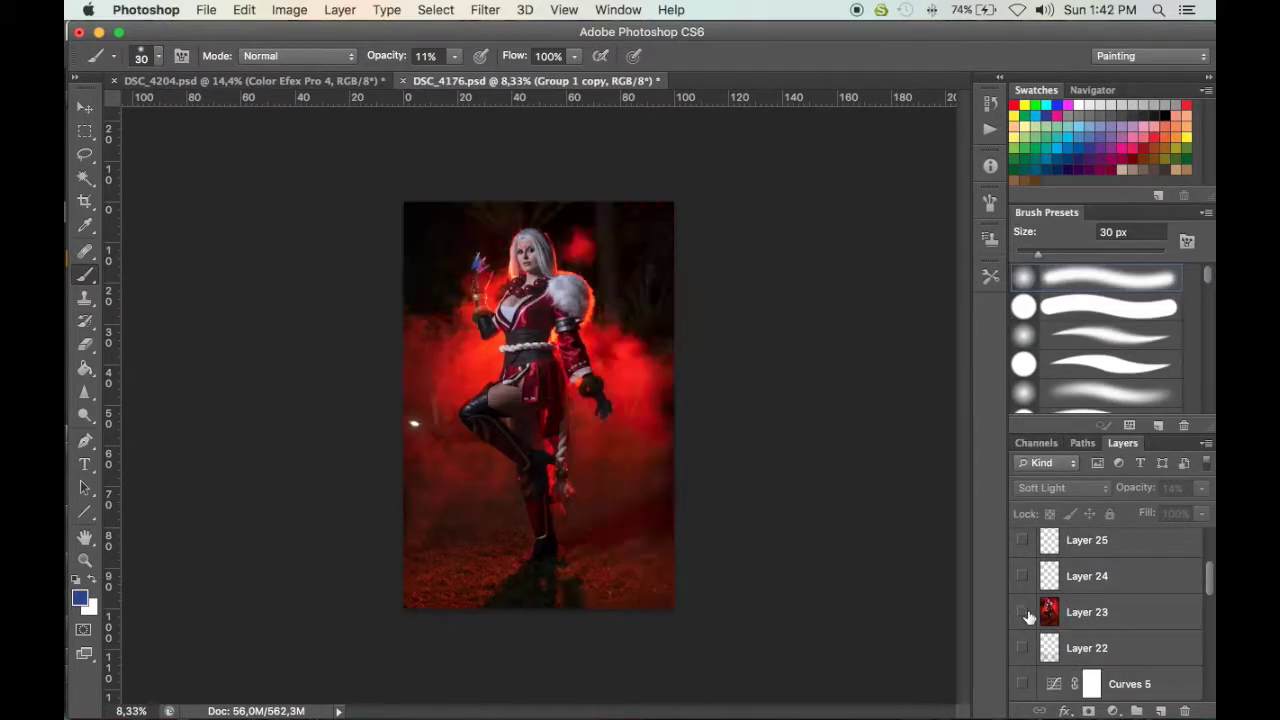
pyautogui.click(1023, 612)
pyautogui.click(1023, 612)
pyautogui.click(1023, 612)
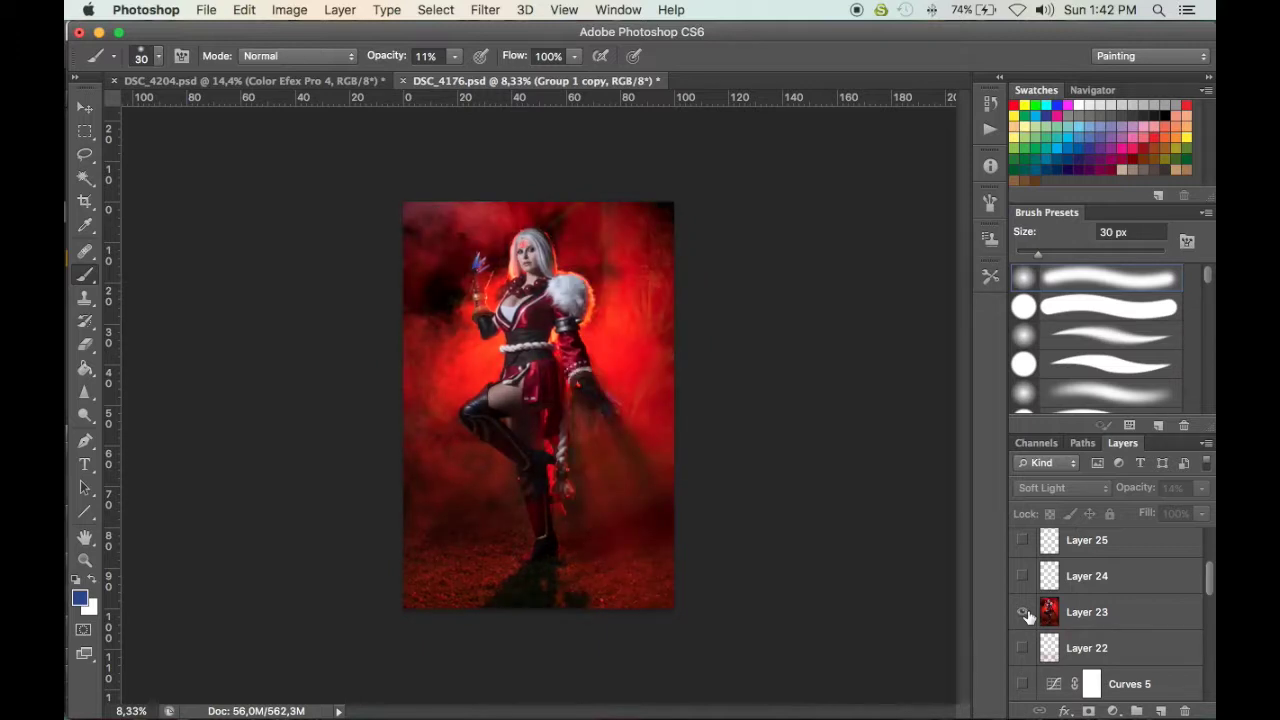
# Compare the image with and without Layer 23 several times, and leave the layer hidden
pyautogui.click(1023, 612)
pyautogui.click(1023, 612)
pyautogui.click(1024, 612)
pyautogui.click(1024, 612)
pyautogui.click(1024, 612)
pyautogui.click(1024, 612)
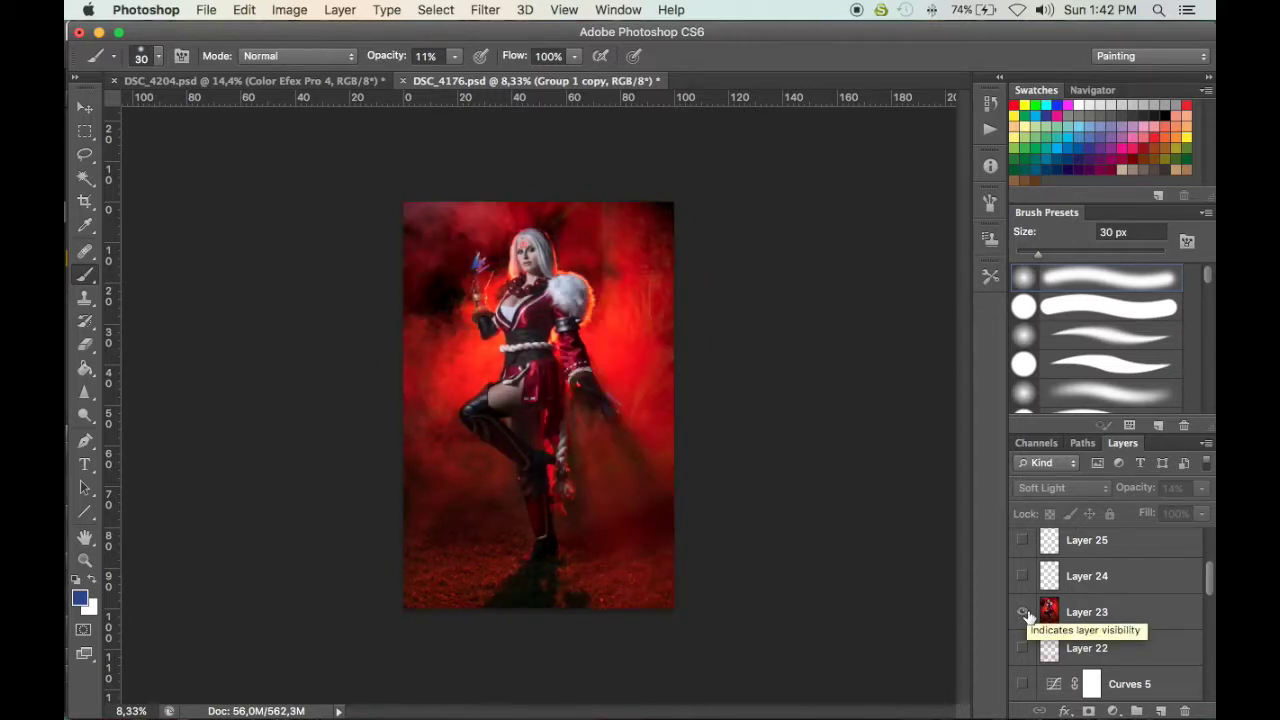
pyautogui.click(1024, 612)
pyautogui.click(1024, 612)
pyautogui.click(1024, 612)
pyautogui.click(1024, 612)
pyautogui.click(1024, 612)
pyautogui.click(1024, 612)
pyautogui.click(1024, 612)
pyautogui.click(1024, 612)
pyautogui.click(1024, 612)
pyautogui.click(1024, 612)
pyautogui.click(1024, 612)
pyautogui.click(1024, 612)
pyautogui.click(1024, 612)
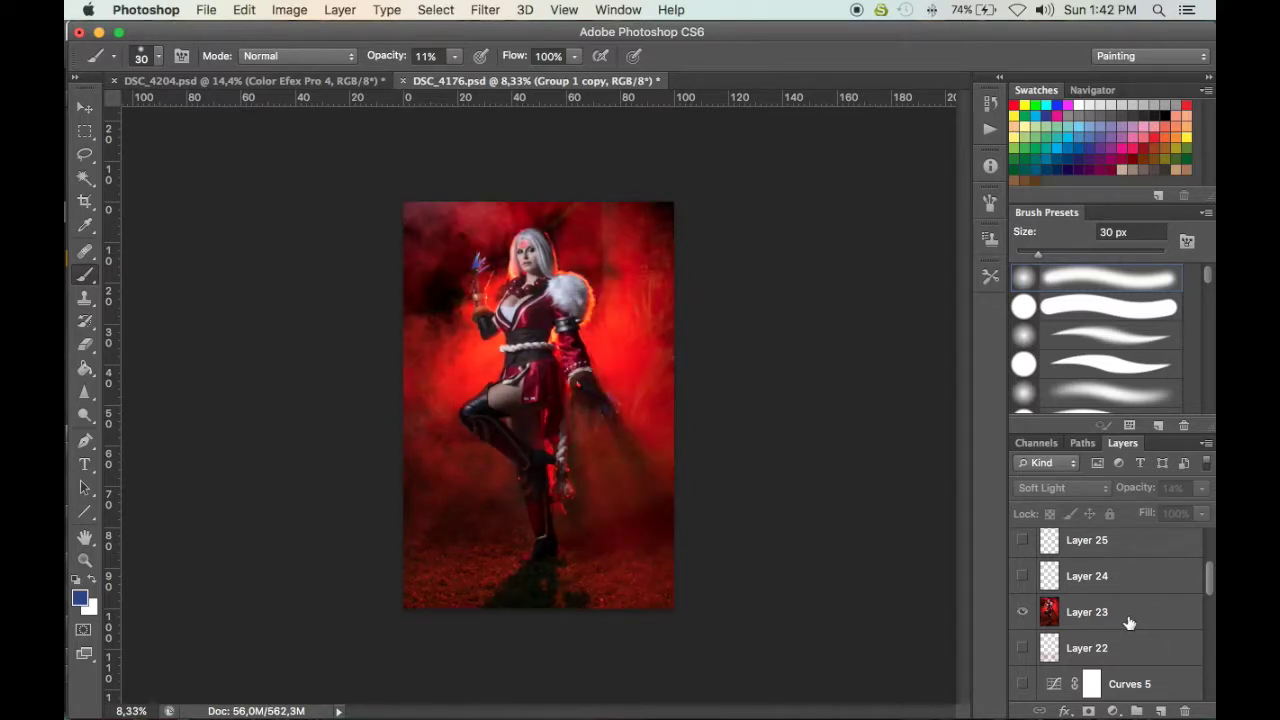
pyautogui.click(1022, 612)
# Show the lowest hidden layers of the composite one by one: DSC_4178, Curves 1, DSC_4079 and DSC_4124
pyautogui.scroll(-10, 1028, 614)
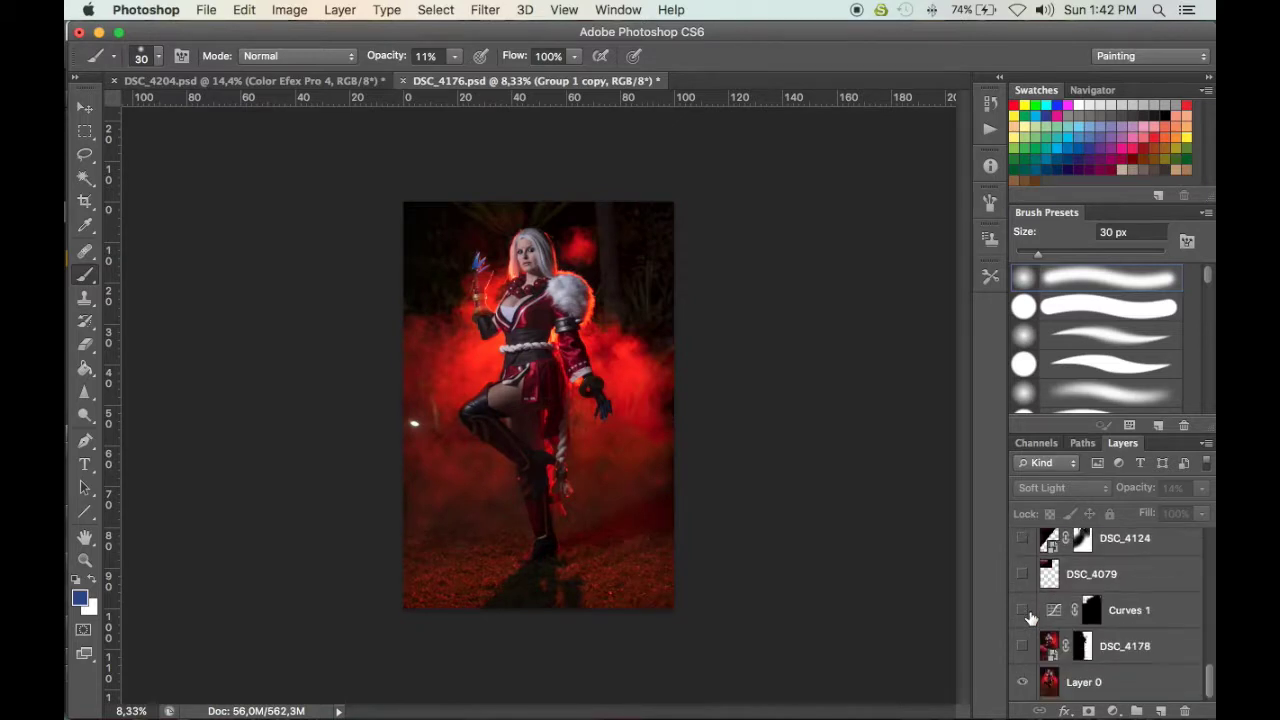
pyautogui.click(1021, 646)
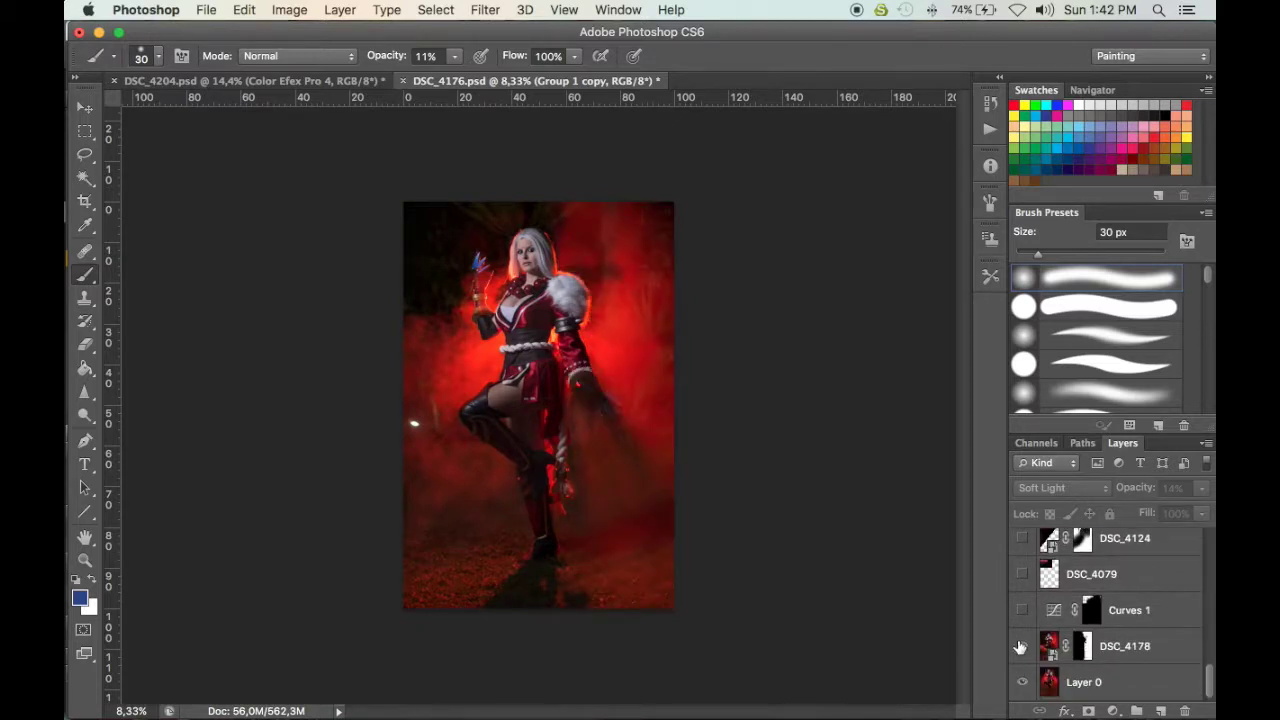
pyautogui.click(1022, 612)
pyautogui.click(1023, 613)
pyautogui.click(1022, 610)
pyautogui.click(1022, 574)
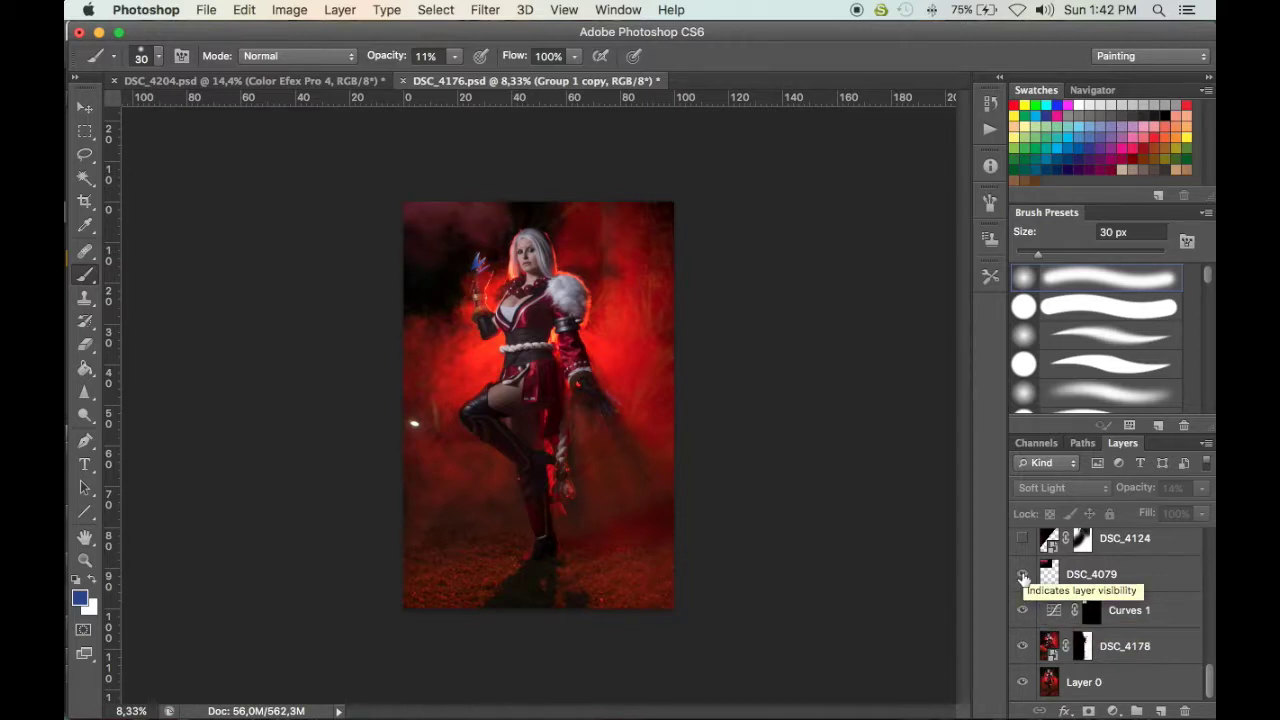
pyautogui.scroll(1, 1022, 577)
pyautogui.click(1022, 578)
# Compare the image with and without Layer 1, and leave the layer visible
pyautogui.scroll(2, 1022, 580)
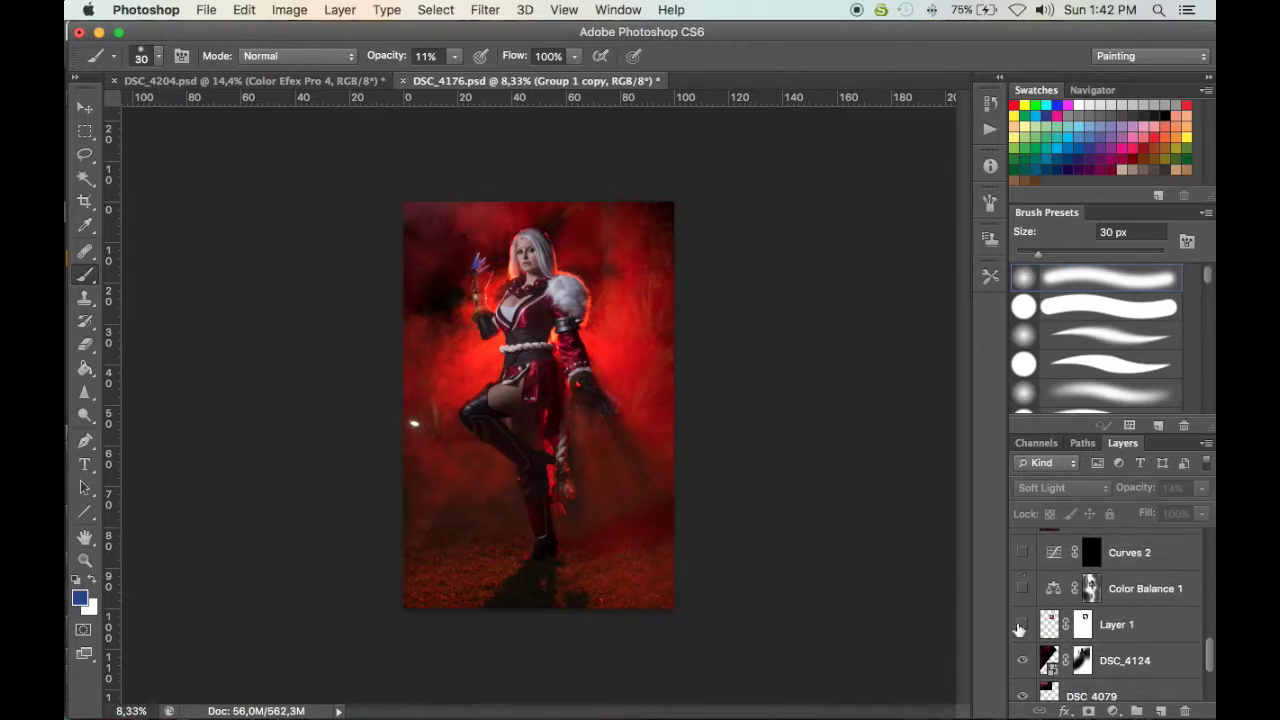
pyautogui.click(1022, 624)
pyautogui.click(1022, 624)
pyautogui.click(1022, 624)
pyautogui.click(1022, 624)
pyautogui.click(1022, 624)
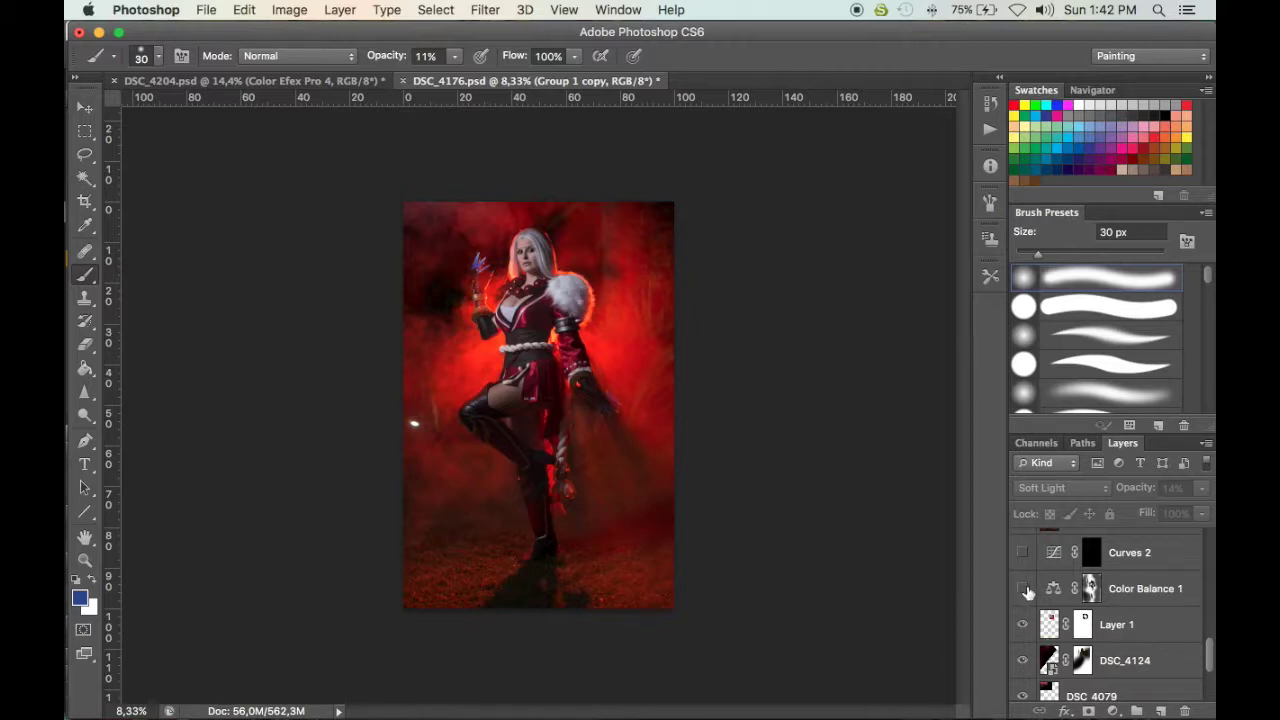
# Show the Color Balance 1, Curves 2, Layer 21 and Layer 21 copy layers and the head glow group
pyautogui.click(1027, 591)
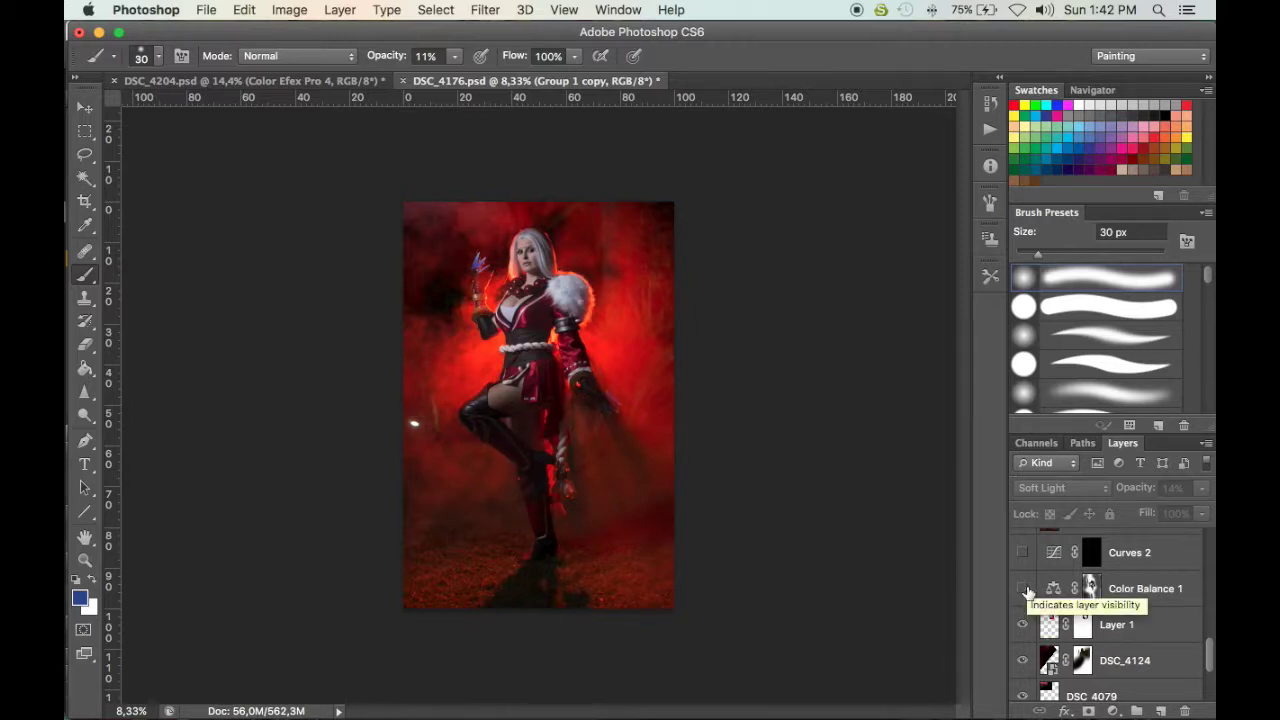
pyautogui.click(1027, 591)
pyautogui.scroll(2, 1025, 555)
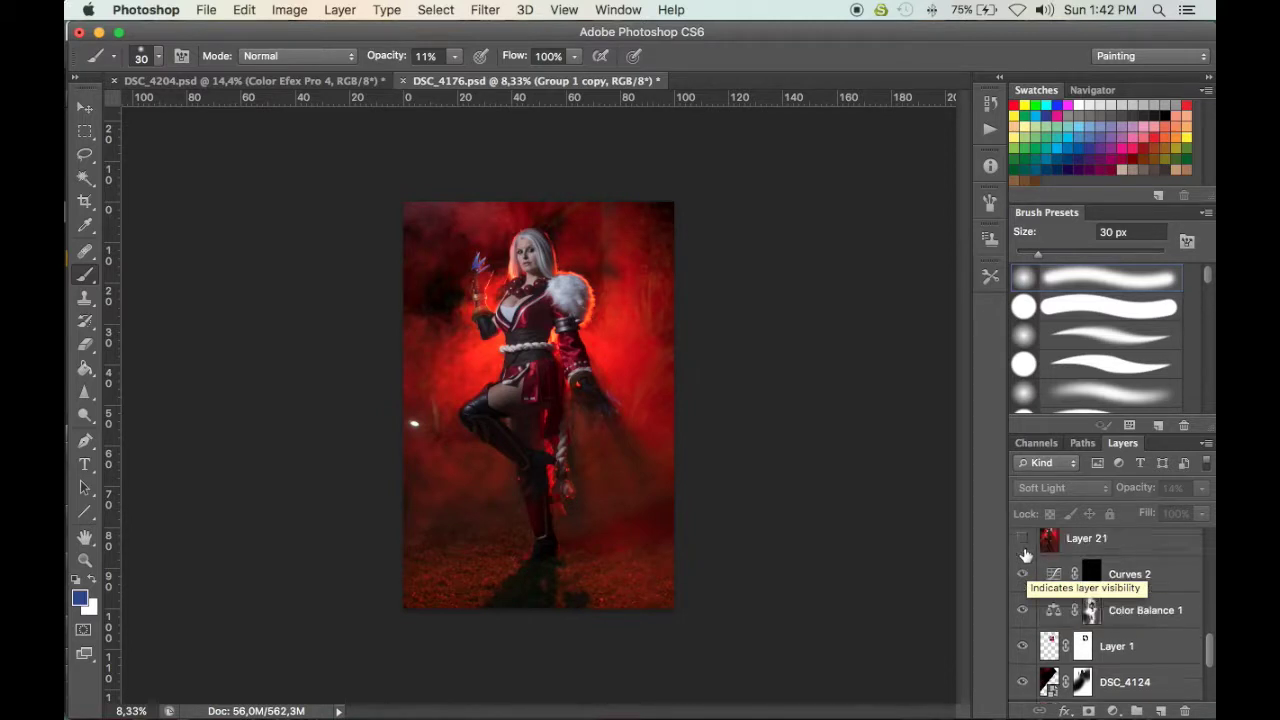
pyautogui.click(1024, 564)
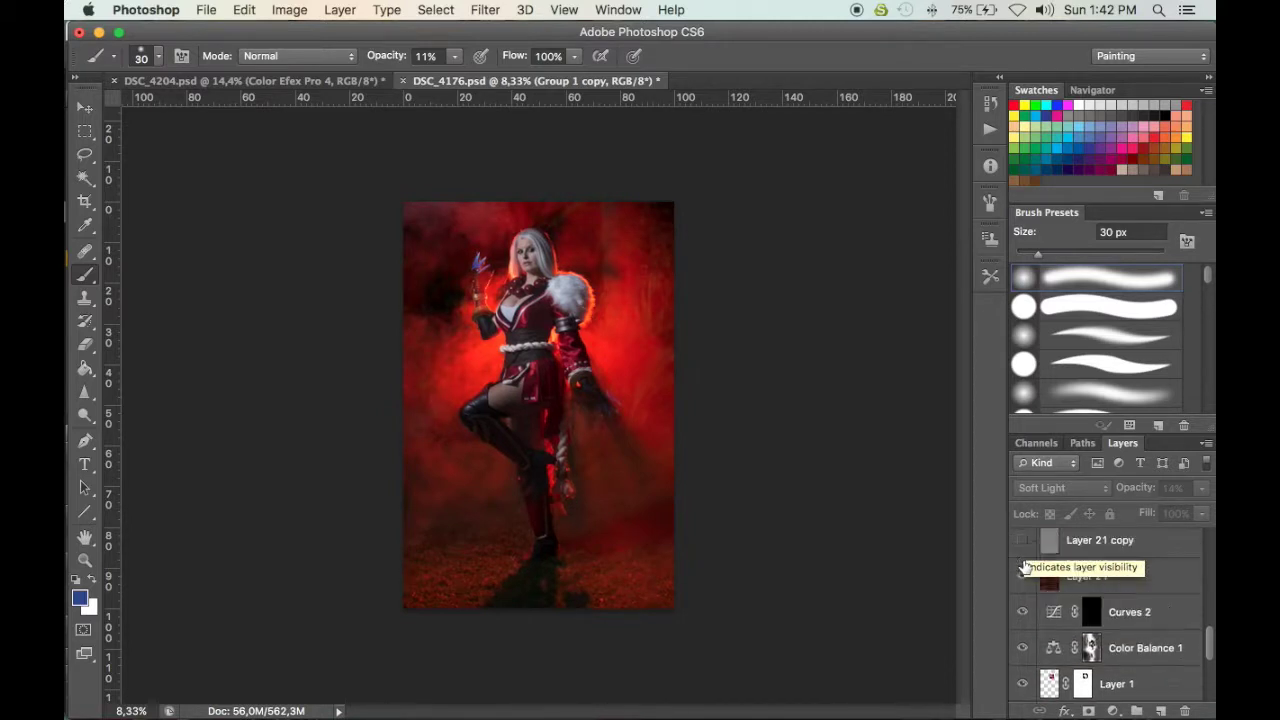
pyautogui.scroll(1, 1022, 575)
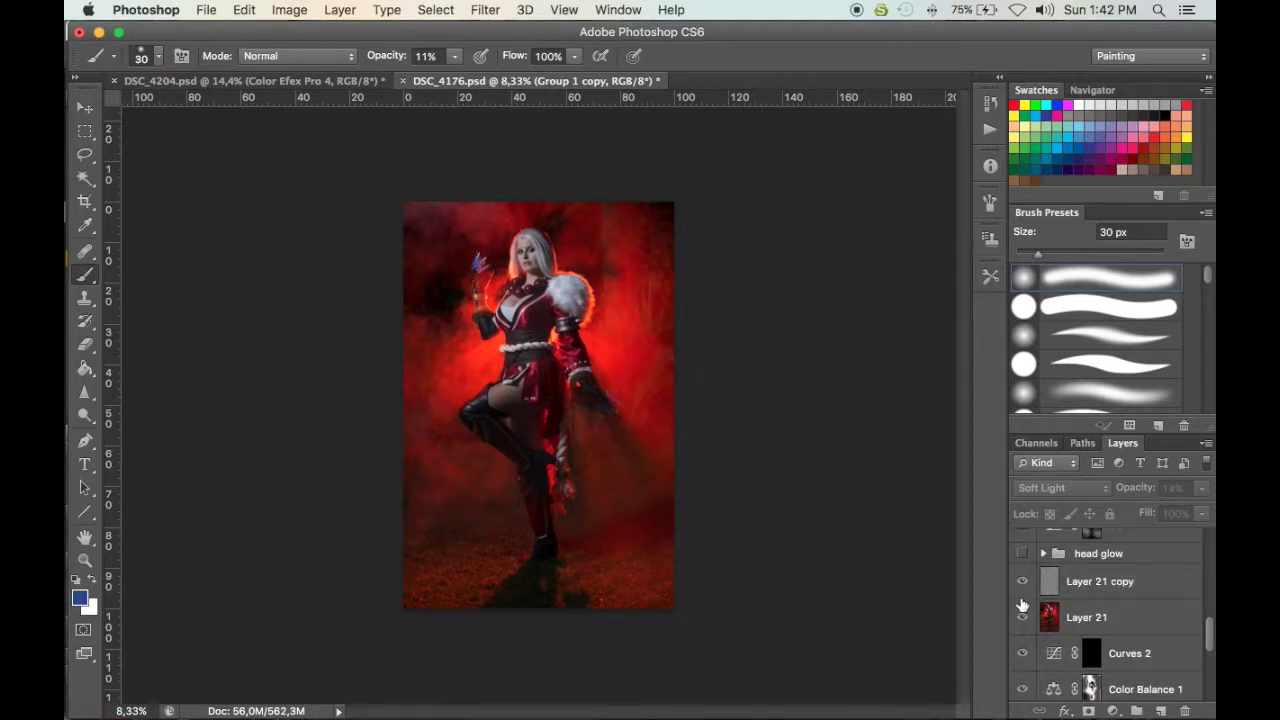
pyautogui.moveTo(1021, 615)
pyautogui.mouseDown()
pyautogui.moveTo(1021, 596)
pyautogui.moveTo(1020, 623)
pyautogui.mouseUp()
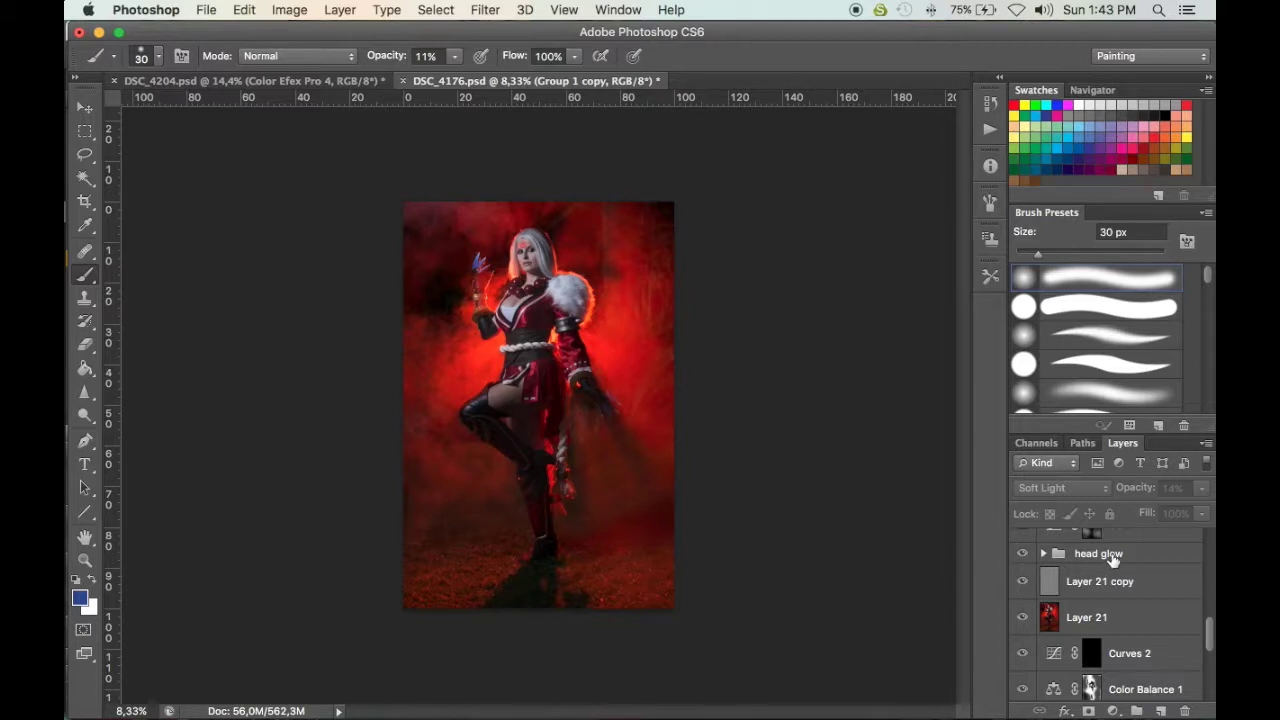
# Compare the image with and without Curves 3, leave it visible, and show Levels 1 and Curves 4
pyautogui.scroll(3, 1099, 555)
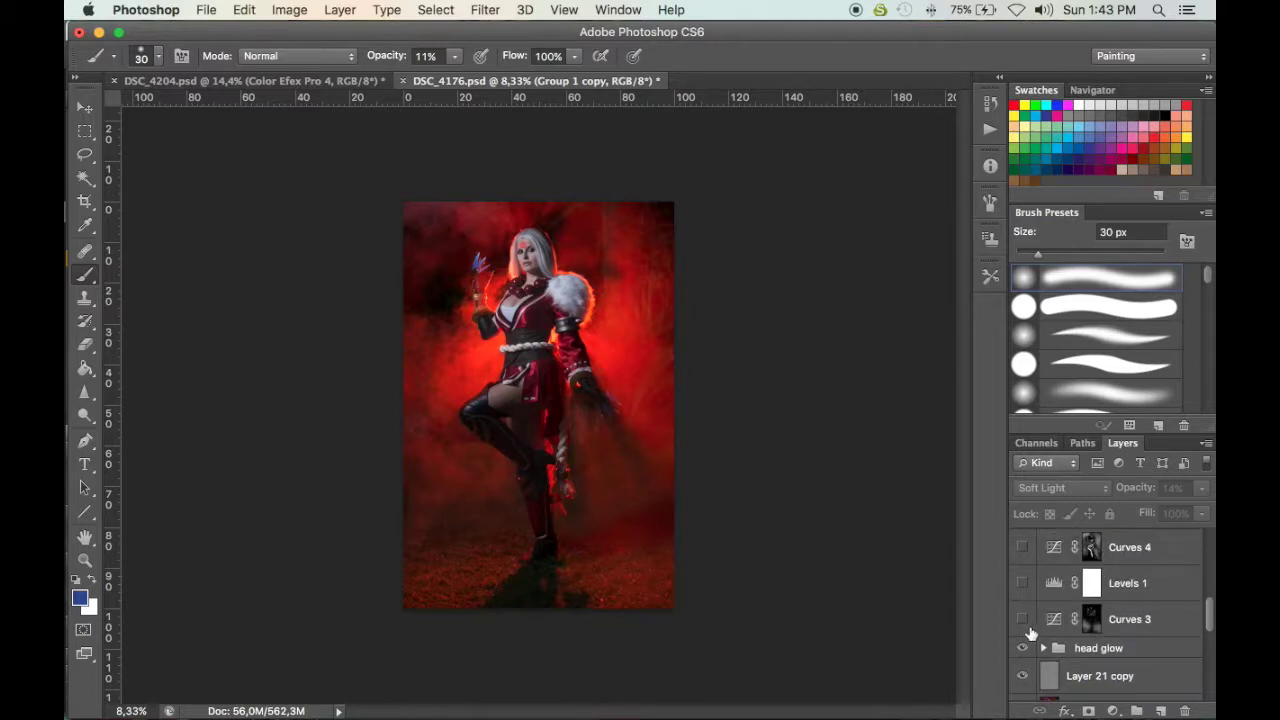
pyautogui.click(1022, 619)
pyautogui.click(1022, 619)
pyautogui.click(1022, 619)
pyautogui.click(1022, 619)
pyautogui.click(1022, 619)
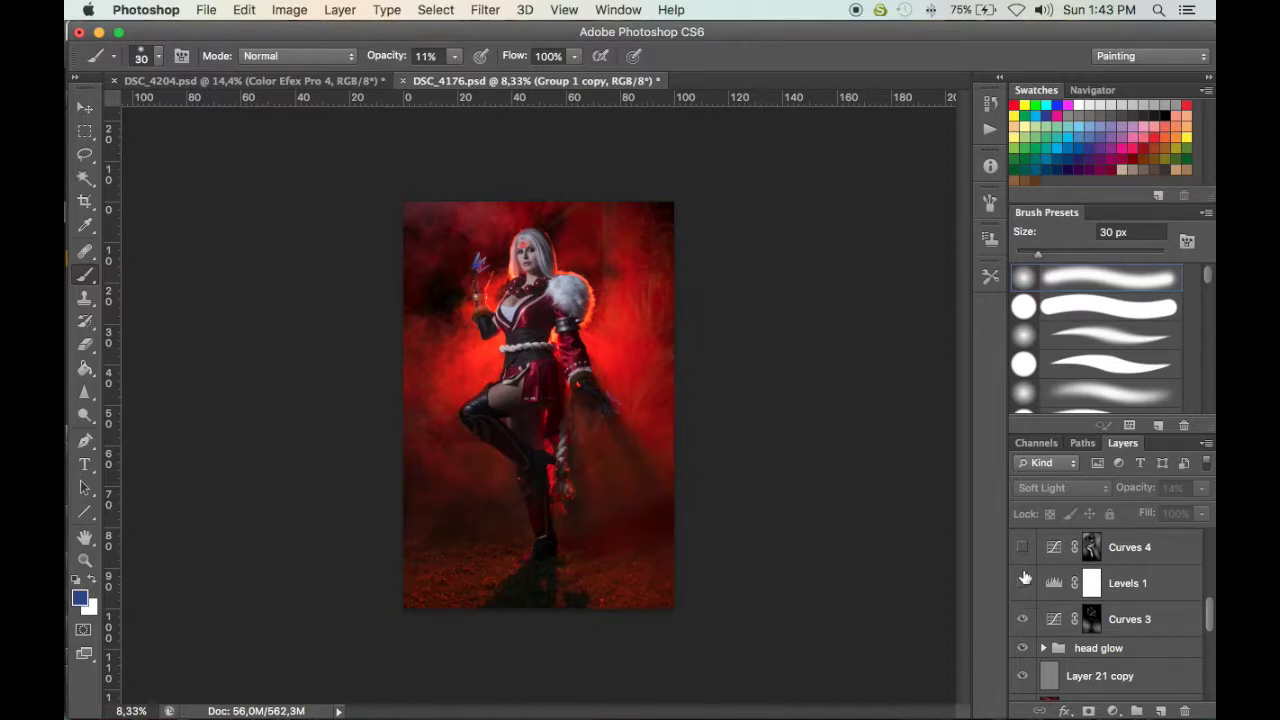
pyautogui.click(1022, 586)
pyautogui.click(1022, 547)
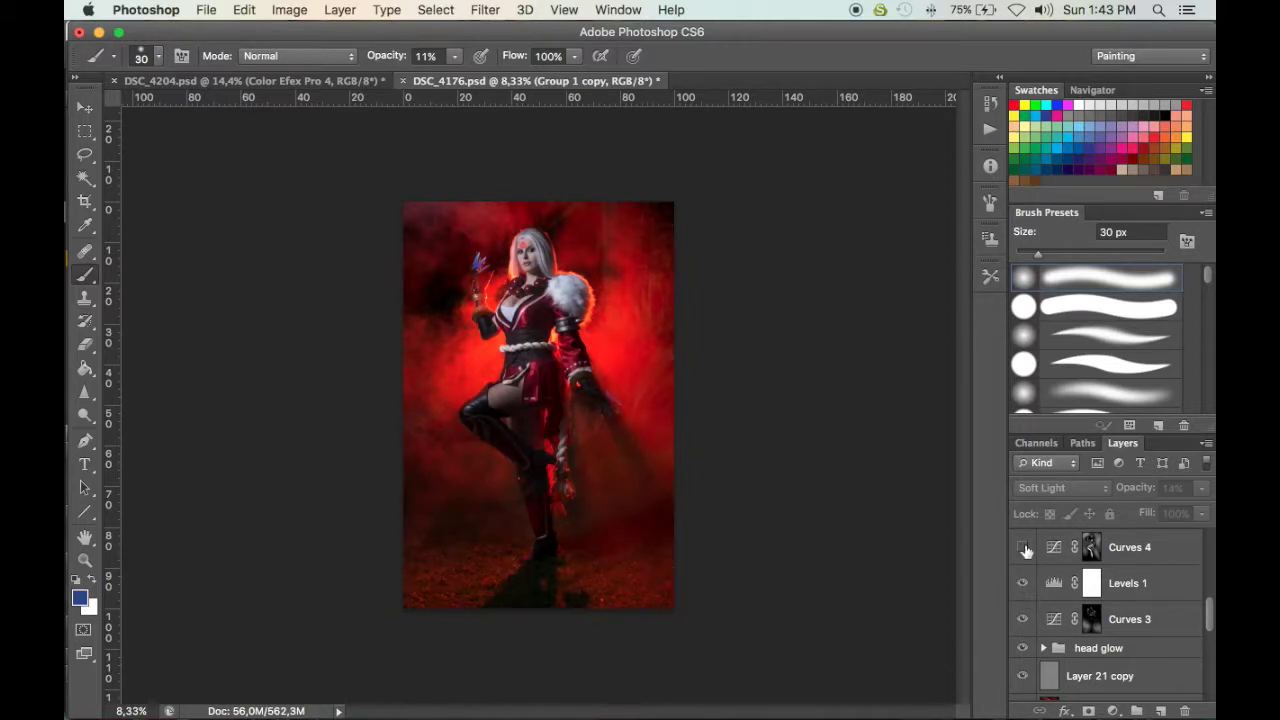
# Show the Curves 5, Layer 22 and Layer 23 layers in turn
pyautogui.scroll(2, 1024, 550)
pyautogui.click(1023, 580)
pyautogui.scroll(2, 1024, 588)
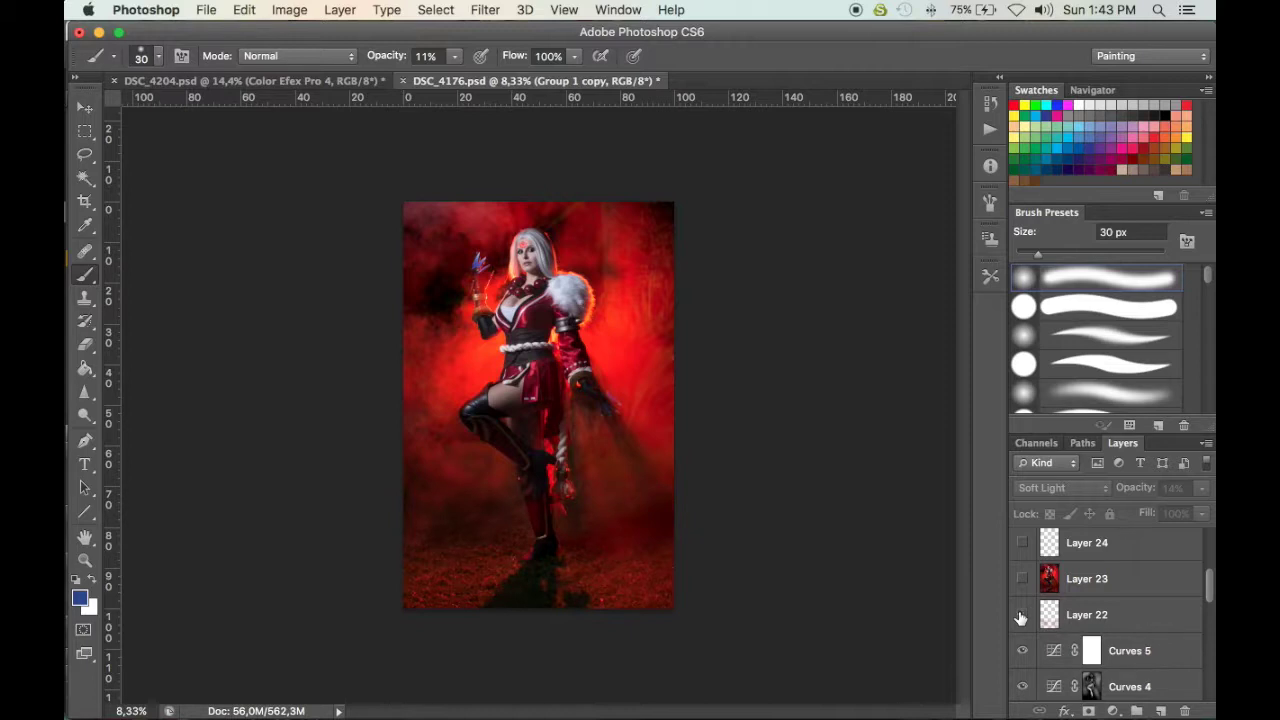
pyautogui.click(1021, 615)
pyautogui.click(1023, 580)
# Compare Layer 25 on and off, leave it hidden, and show Group 1, Group 1 copy and Layer 26
pyautogui.scroll(3, 1025, 548)
pyautogui.click(1022, 680)
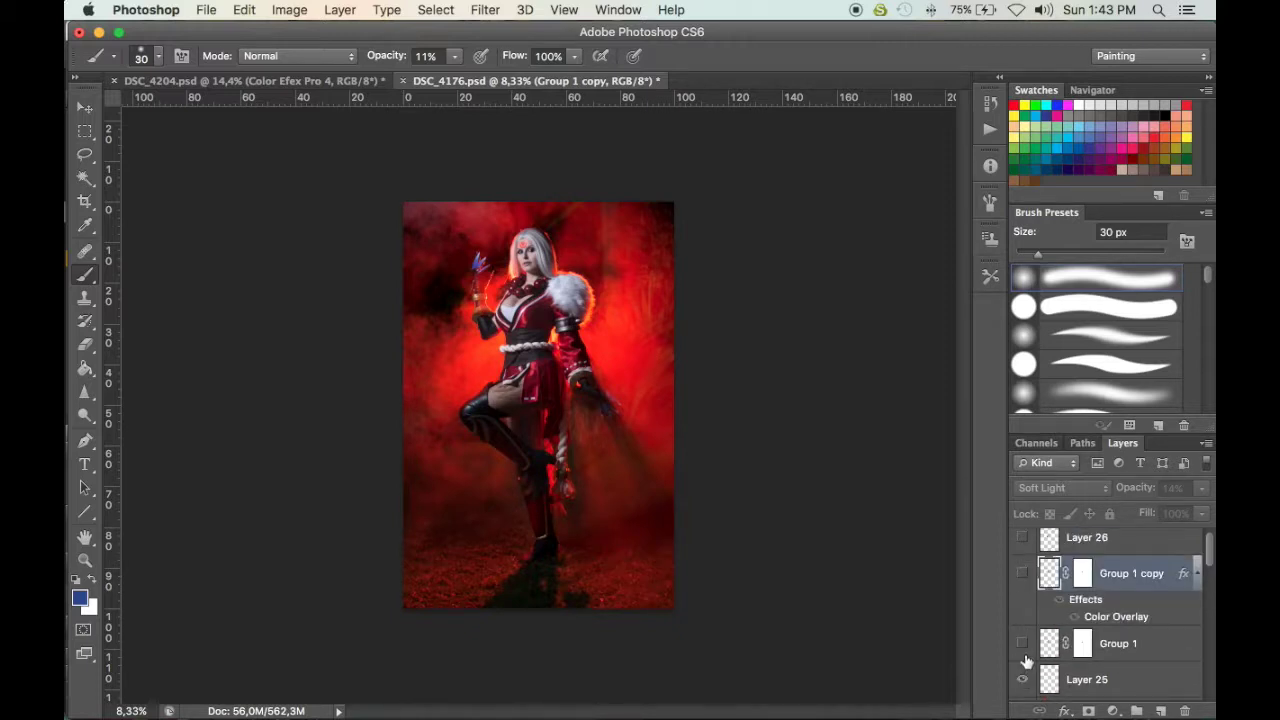
pyautogui.click(1022, 680)
pyautogui.click(1022, 680)
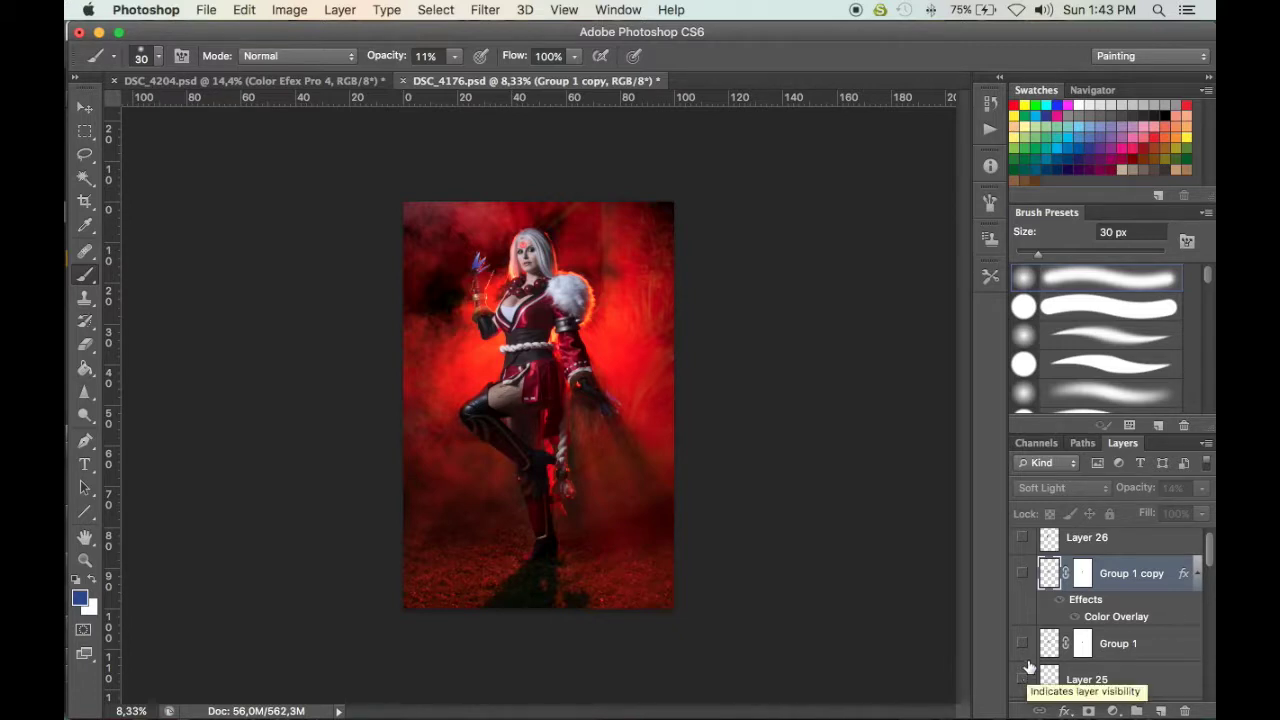
pyautogui.click(1022, 643)
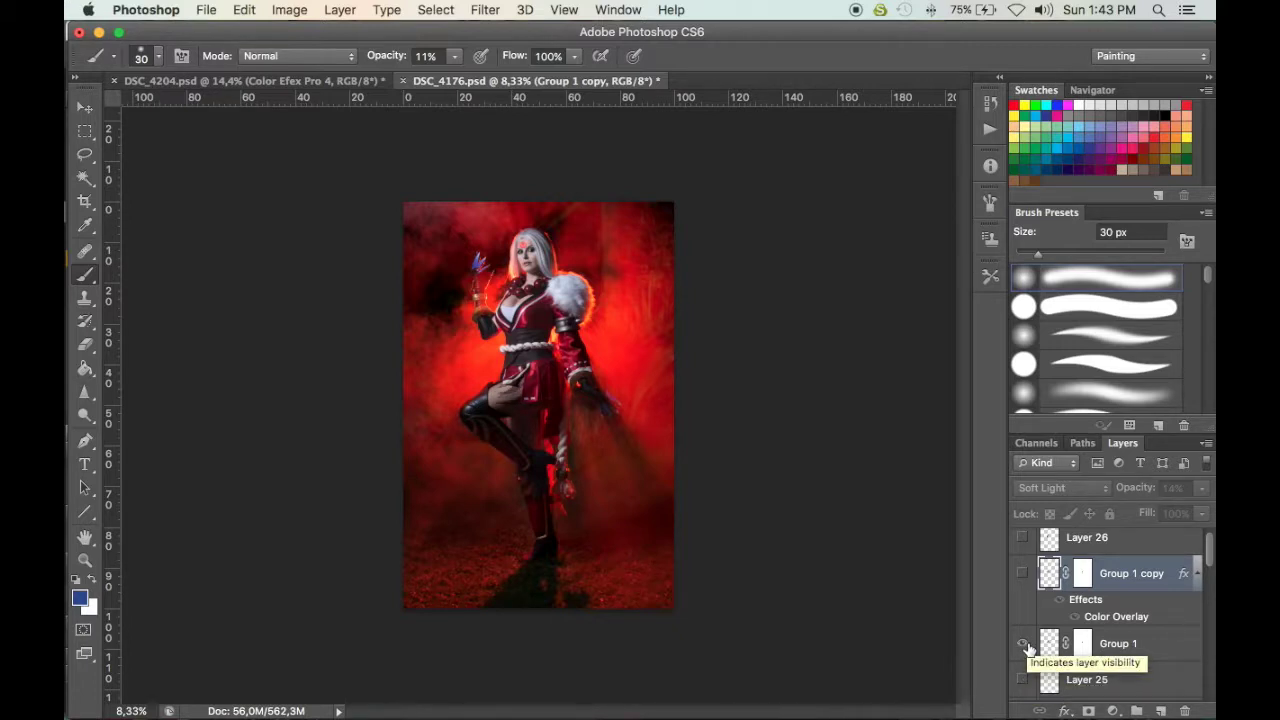
pyautogui.click(1023, 574)
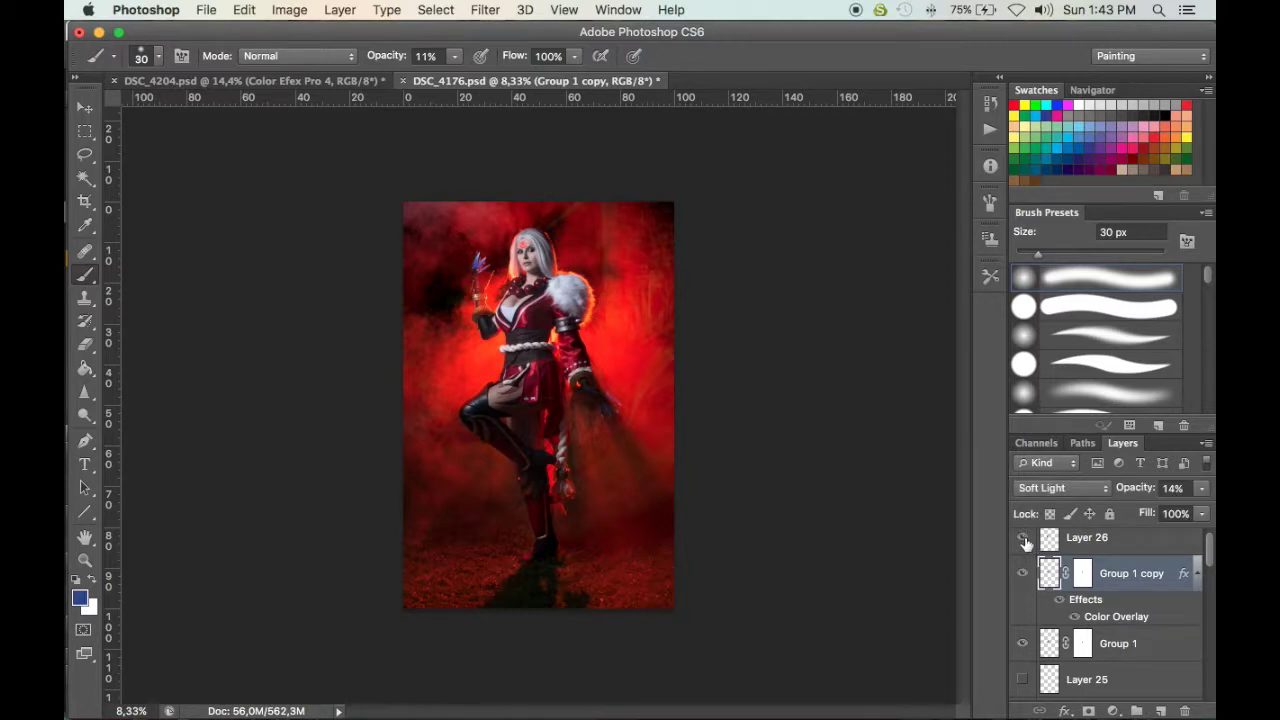
# Arrange DSC_4176.psd beside DSC_4204.psd and copy the head glow group into DSC_4204.psd
pyautogui.scroll(-3, 1018, 600)
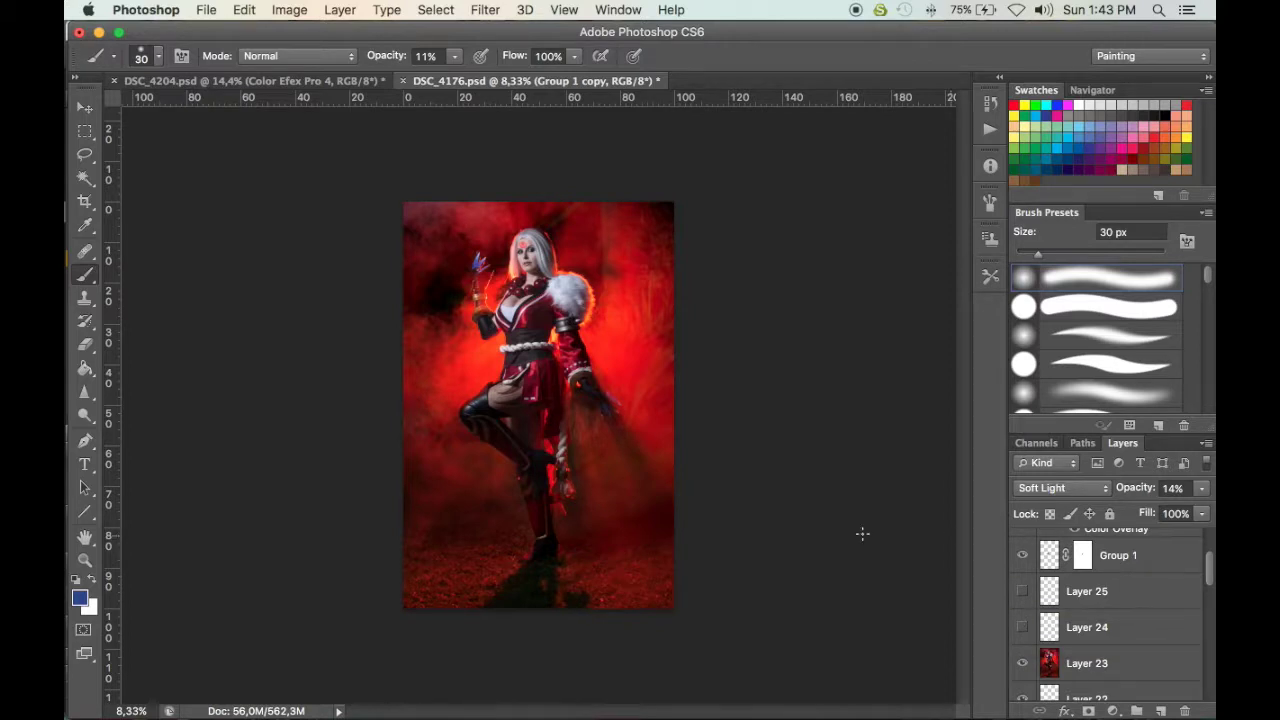
pyautogui.scroll(-10, 1075, 622)
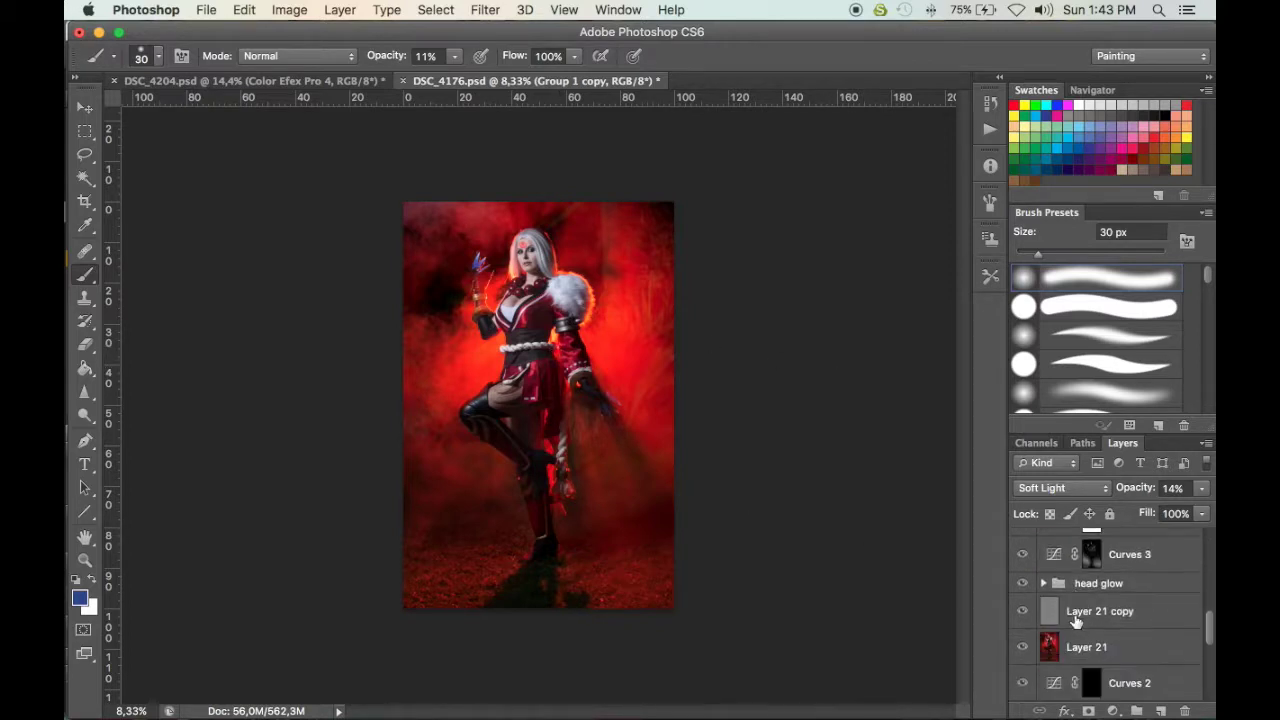
pyautogui.moveTo(590, 90); pyautogui.dragTo(968, 265)
pyautogui.scroll(-15, 1140, 630)
pyautogui.scroll(10, 1140, 630)
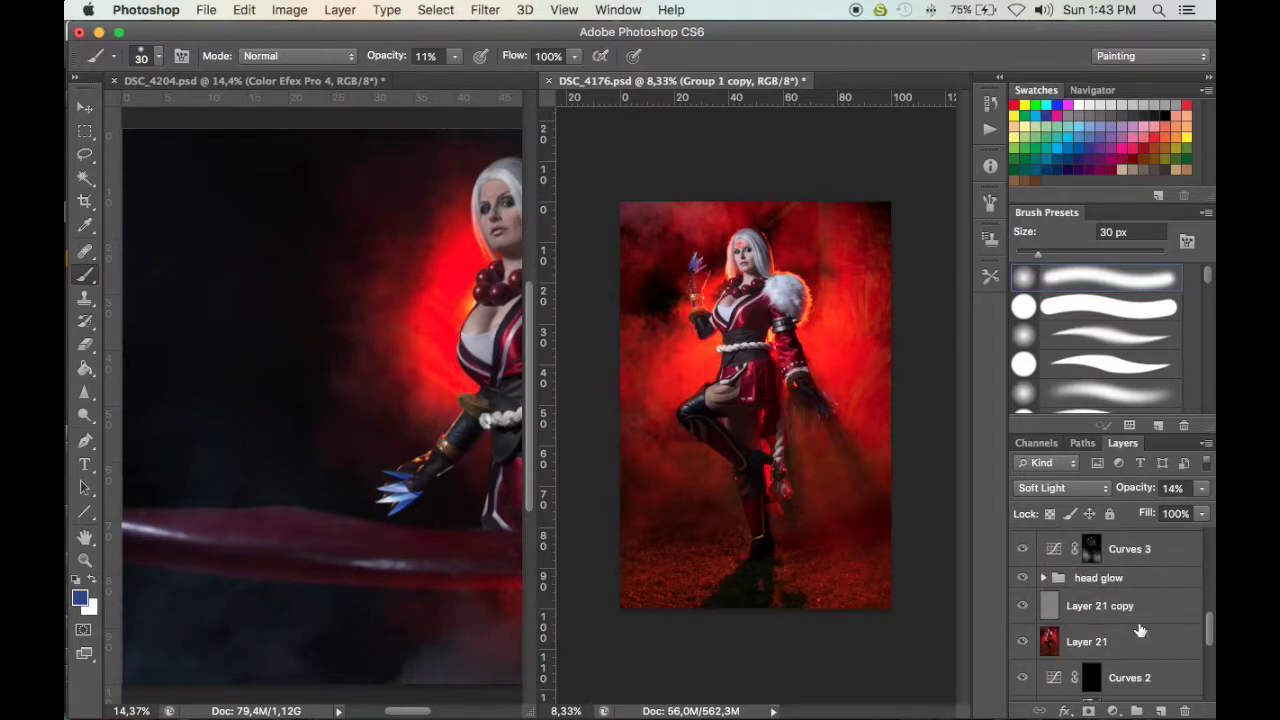
pyautogui.doubleClick(1099, 578)
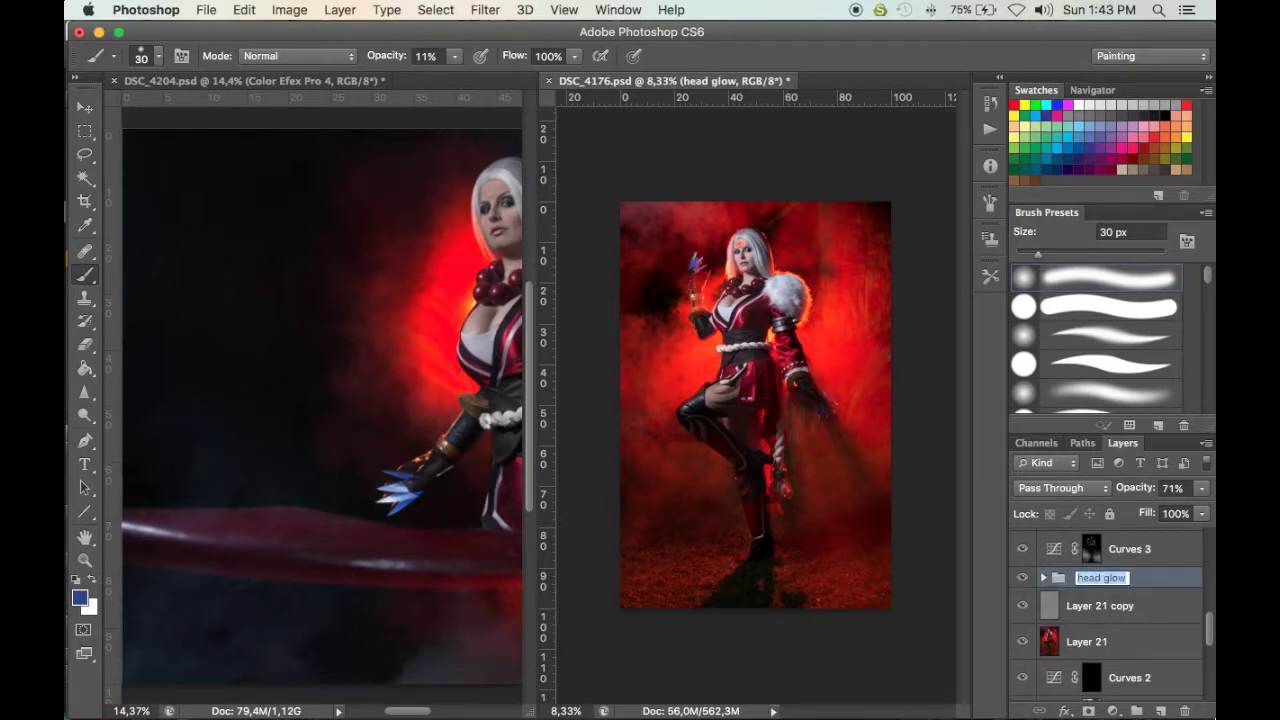
pyautogui.click(1140, 578)
pyautogui.moveTo(1143, 580); pyautogui.dragTo(455, 456)
# Close DSC_4176.psd without saving its changes
pyautogui.moveTo(539, 442); pyautogui.dragTo(800, 440)
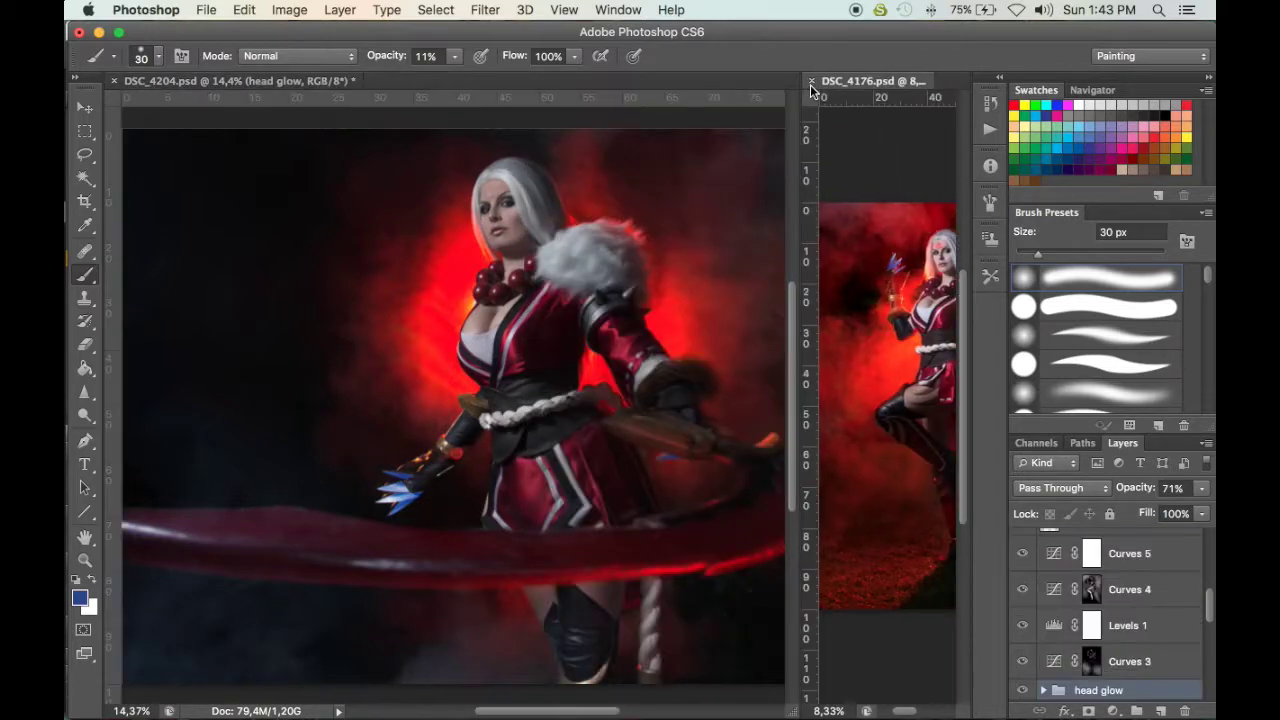
pyautogui.click(811, 81)
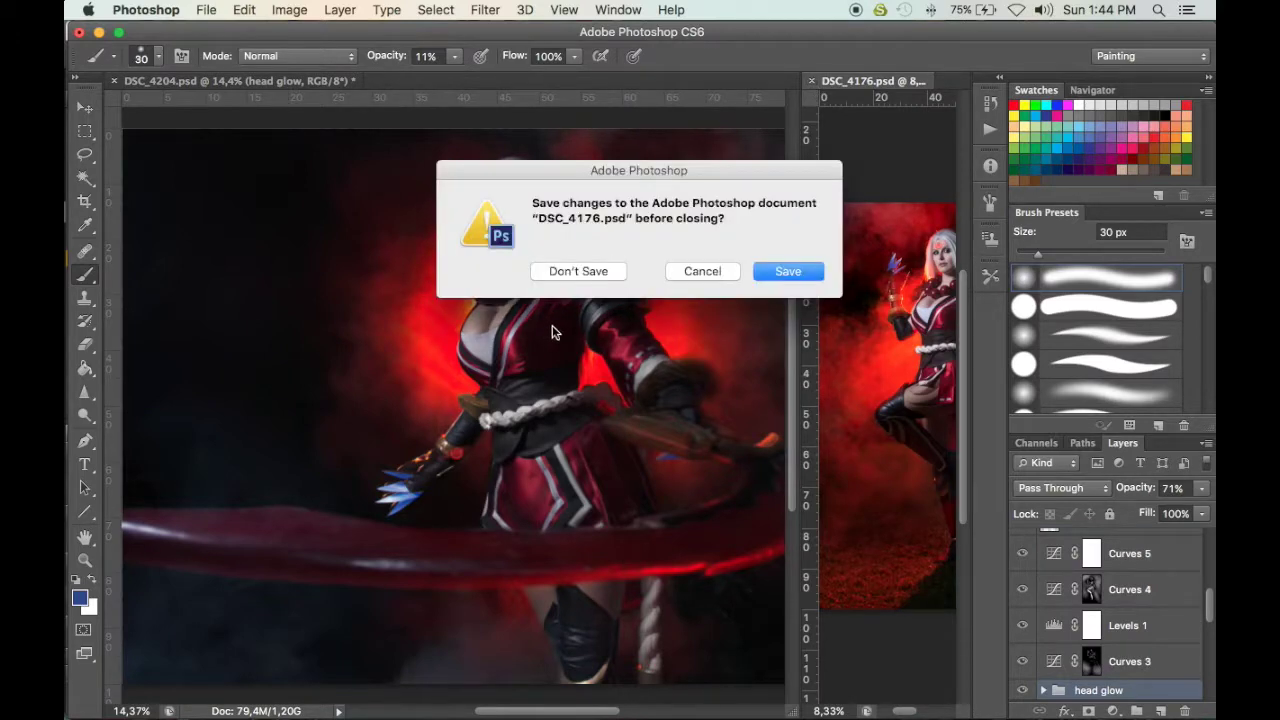
pyautogui.click(580, 271)
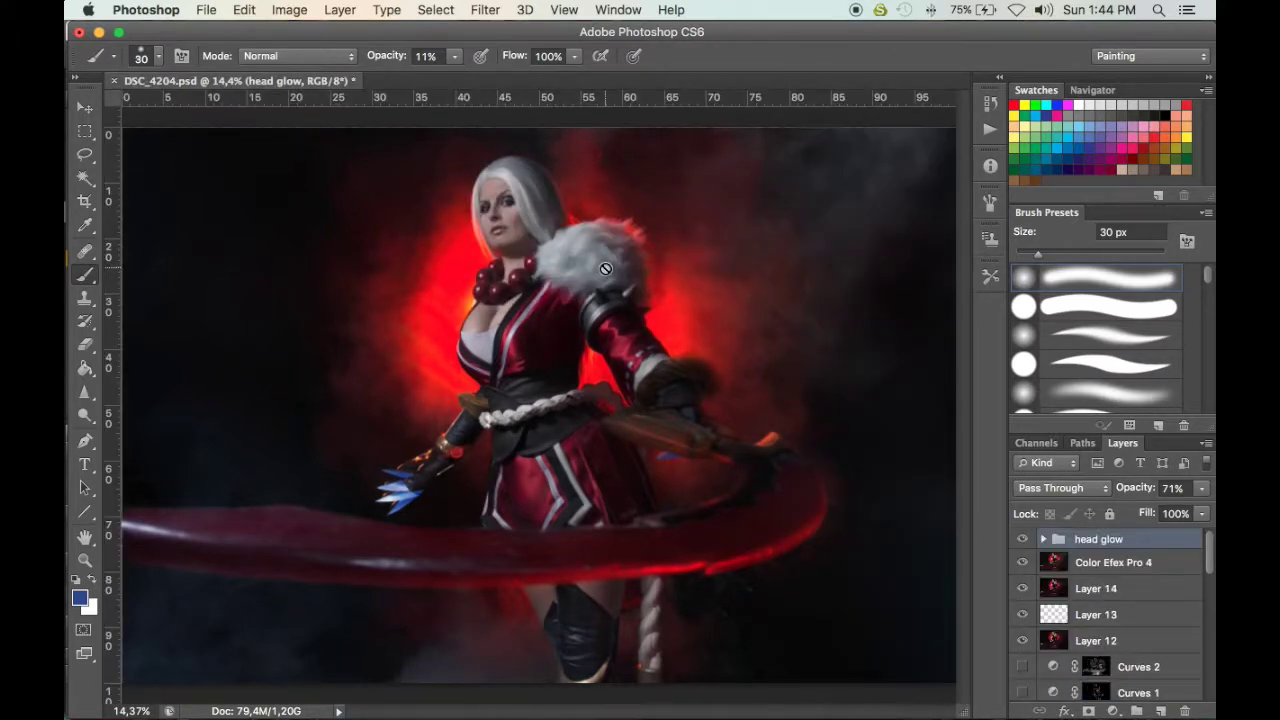
# Move the head glow group up onto the character's face with the Move tool
pyautogui.press('super+equal')
pyautogui.press('super+equal')
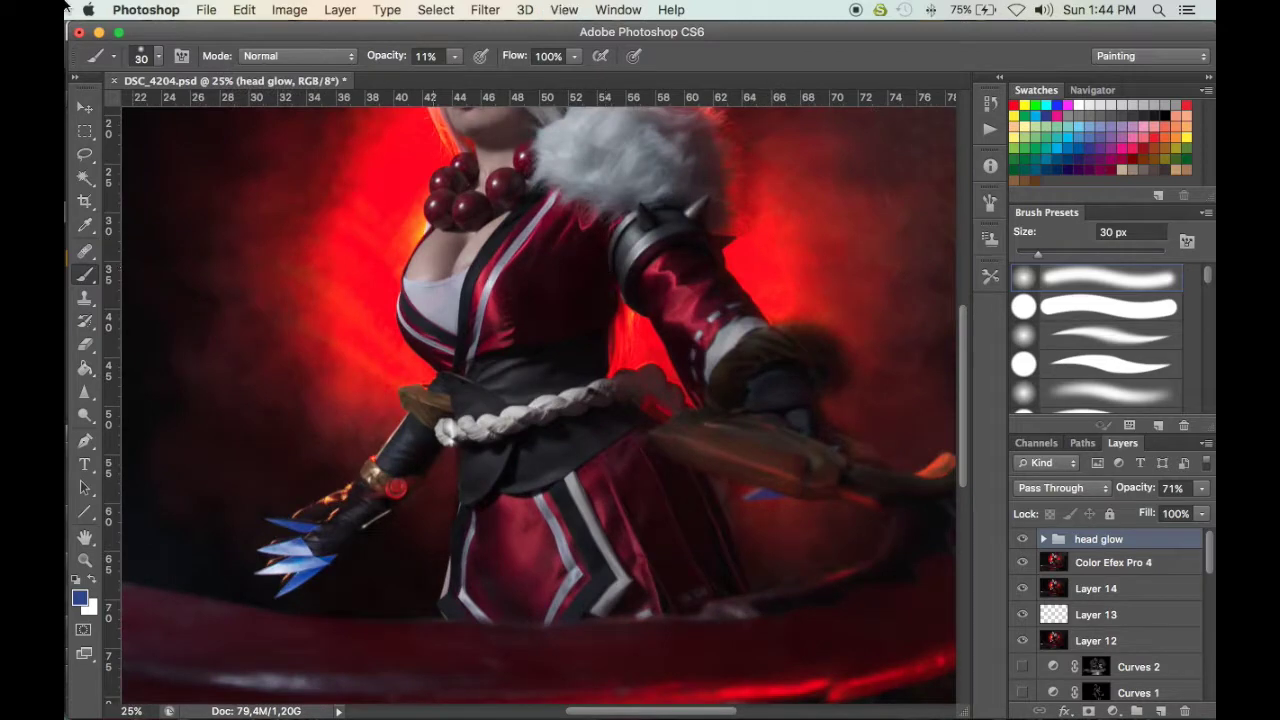
pyautogui.click(84, 107)
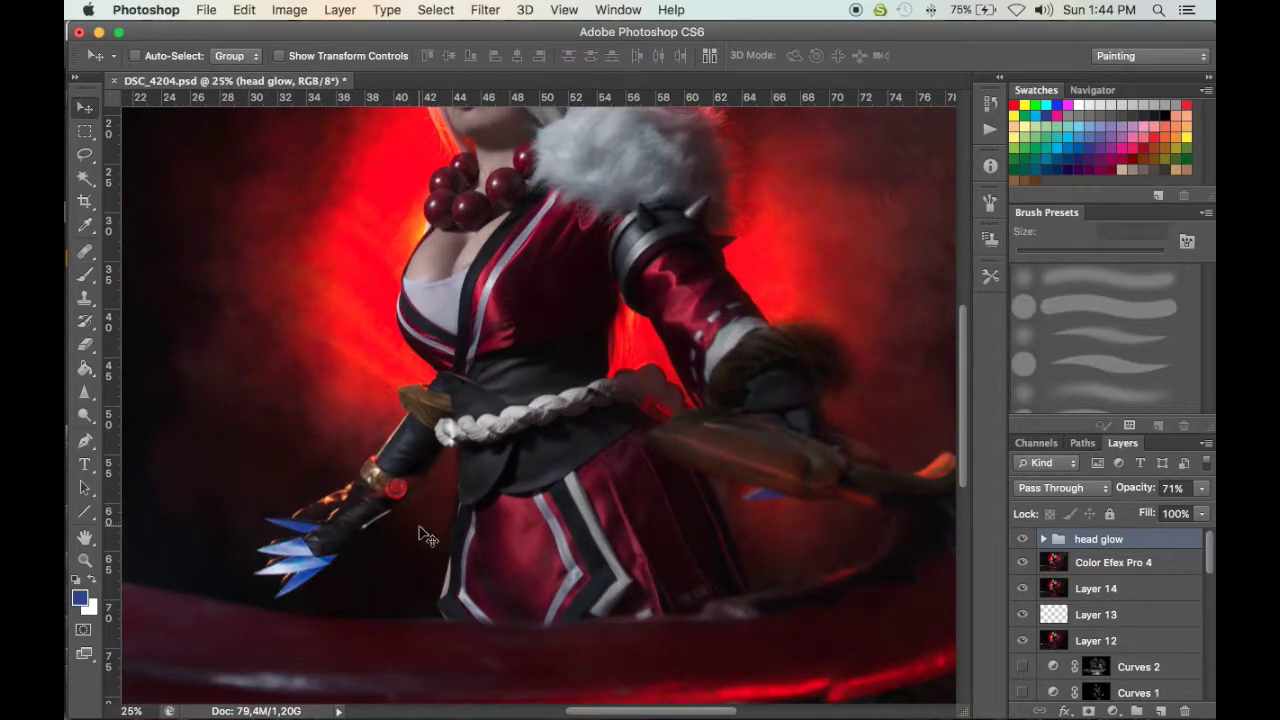
pyautogui.moveTo(478, 252); pyautogui.dragTo(489, 208)
pyautogui.scroll(5, 491, 229)
pyautogui.moveTo(485, 452); pyautogui.dragTo(466, 335)
# Position the head glow symbol on the middle of the forehead, above the eyebrows
pyautogui.press('super+equal')
pyautogui.press('super+equal')
pyautogui.press('super+equal')
pyautogui.press('super+equal')
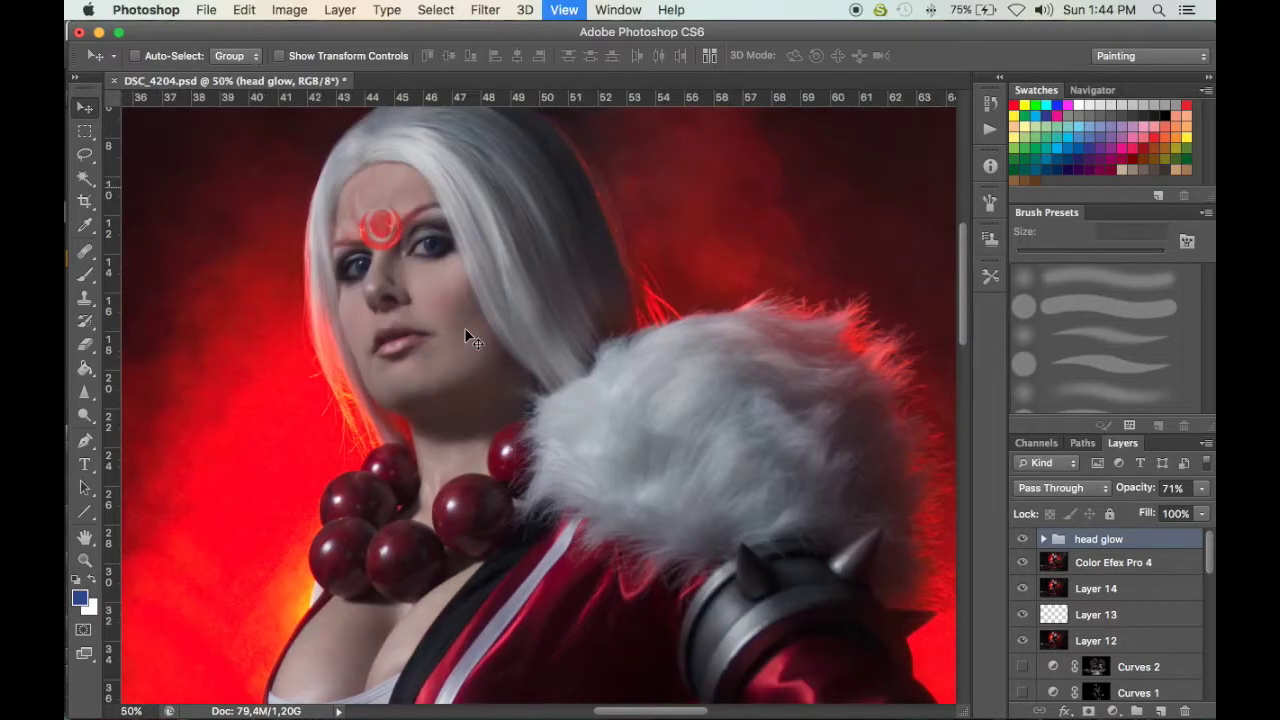
pyautogui.scroll(5, 322, 217)
pyautogui.hscroll(-3, 322, 217)
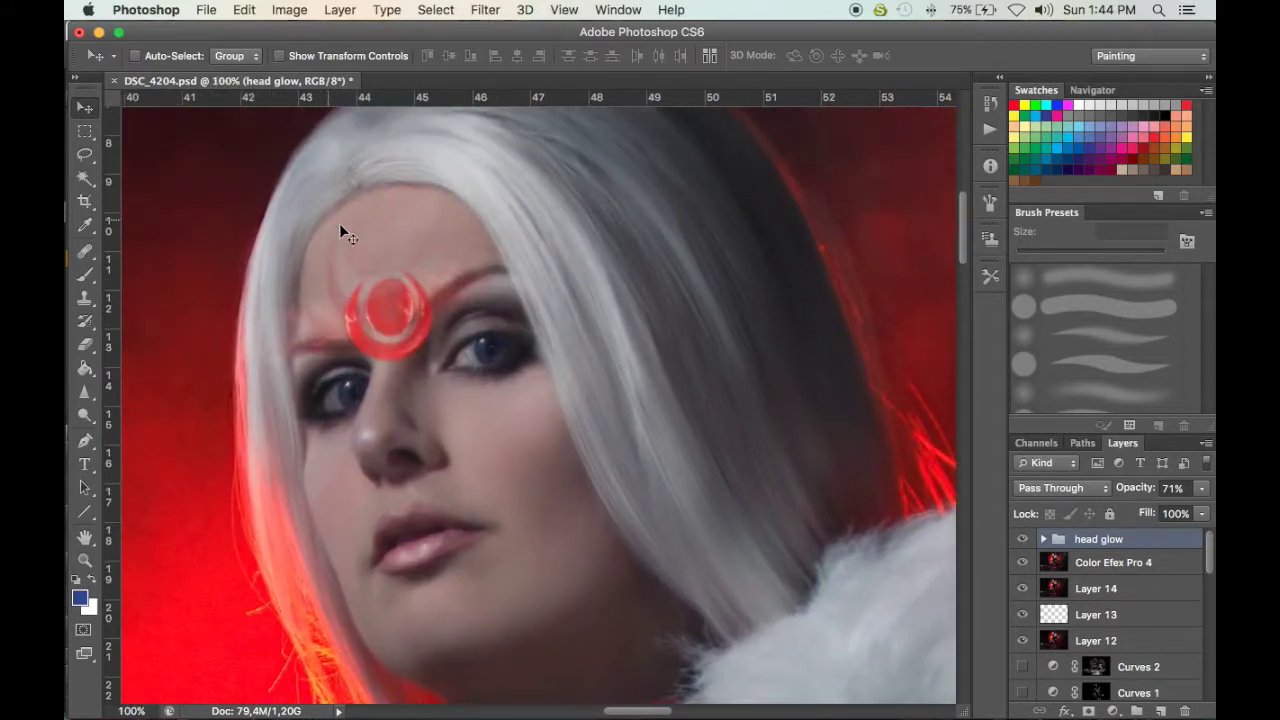
pyautogui.moveTo(391, 303); pyautogui.dragTo(371, 257)
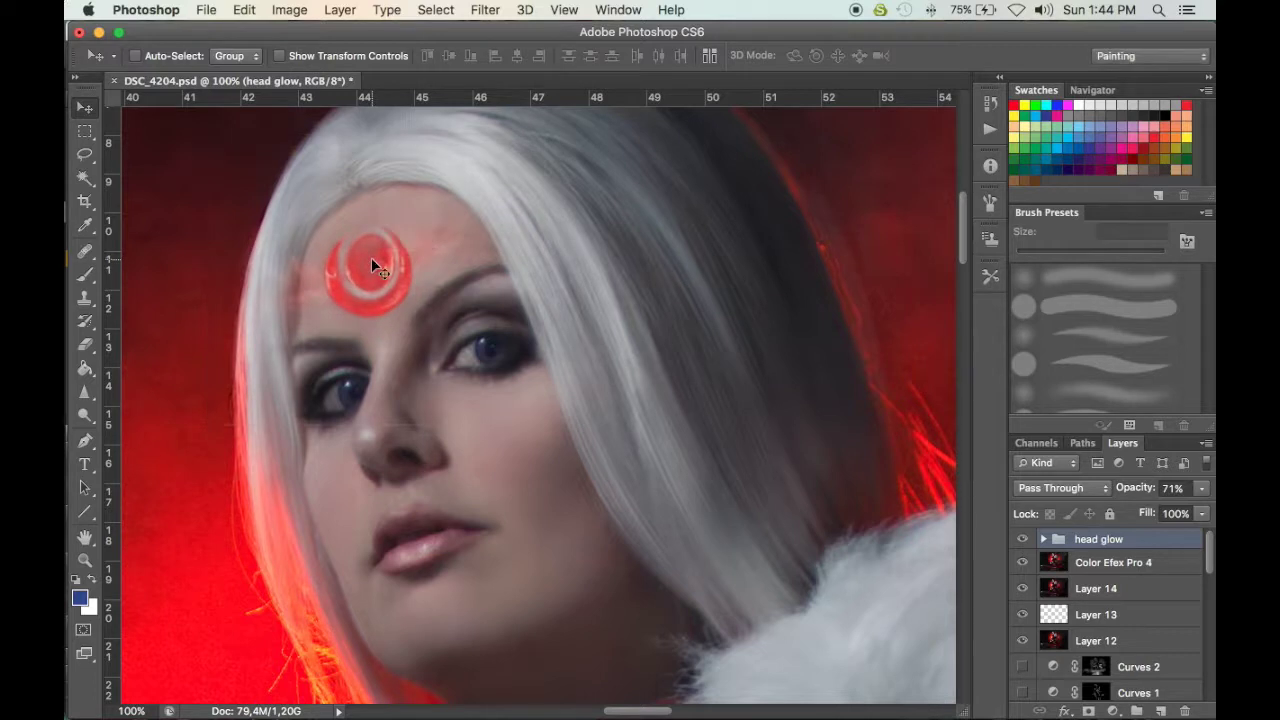
# Flip the head glow group horizontally
pyautogui.click(206, 12)
pyautogui.moveTo(244, 12)
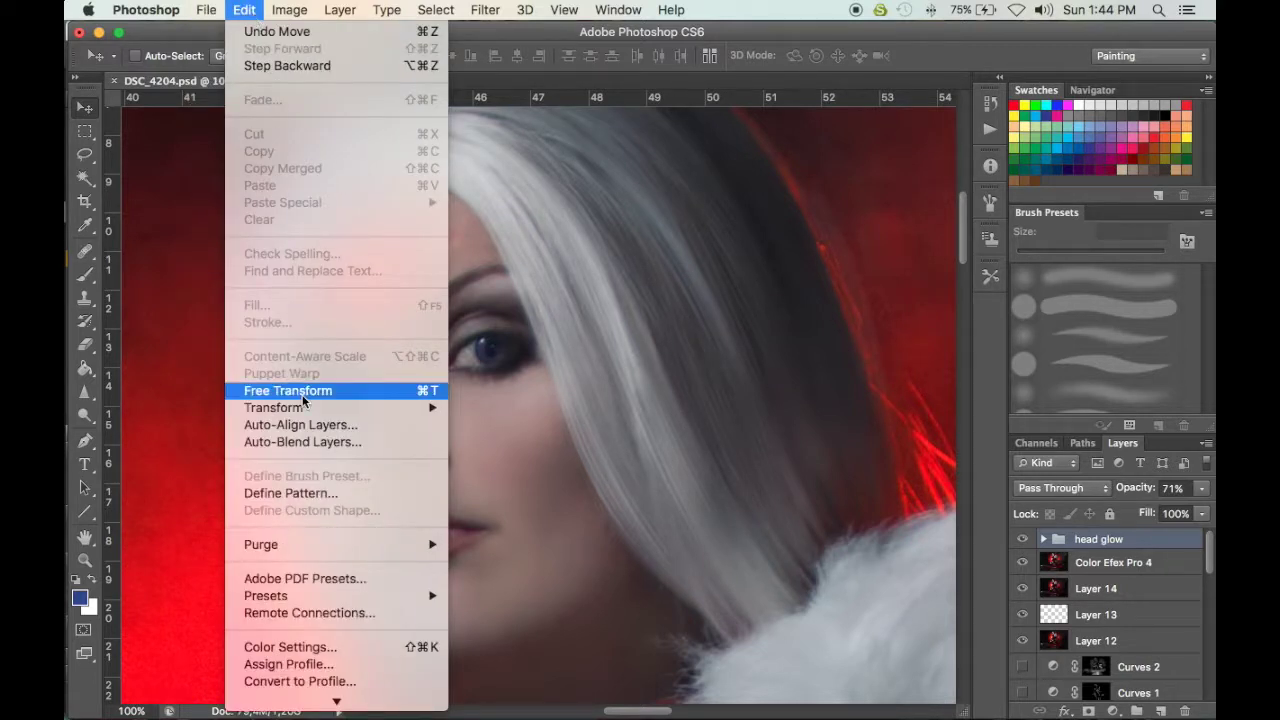
pyautogui.moveTo(305, 410)
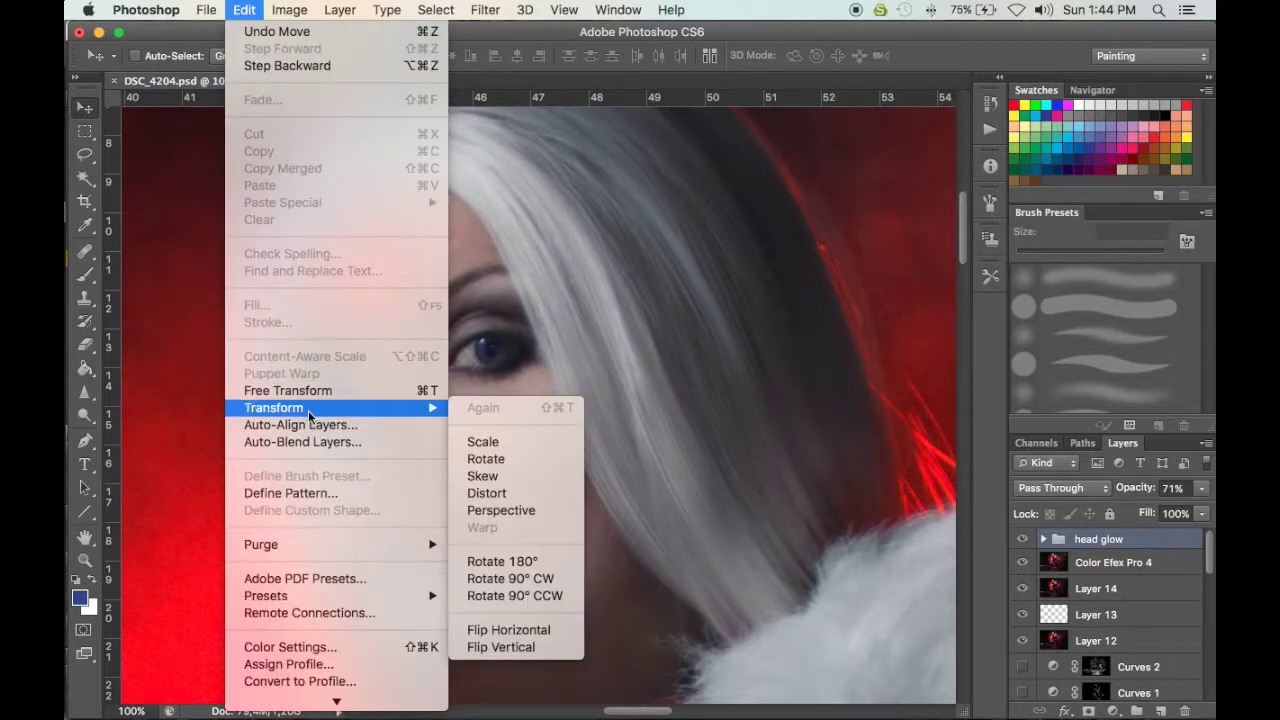
pyautogui.click(514, 630)
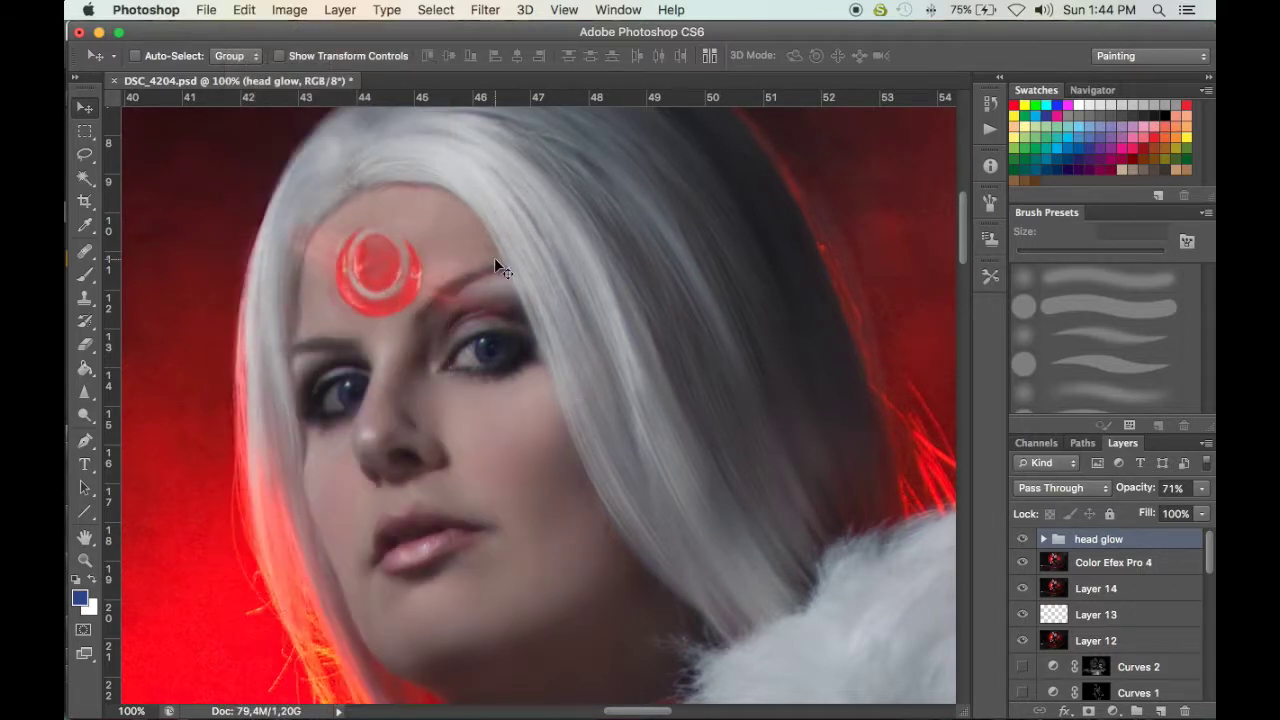
# Rotate the head glow group to about -20.5°, enlarge it to about 109% by 106%, and shift it slightly left on the forehead
pyautogui.press('super+t')
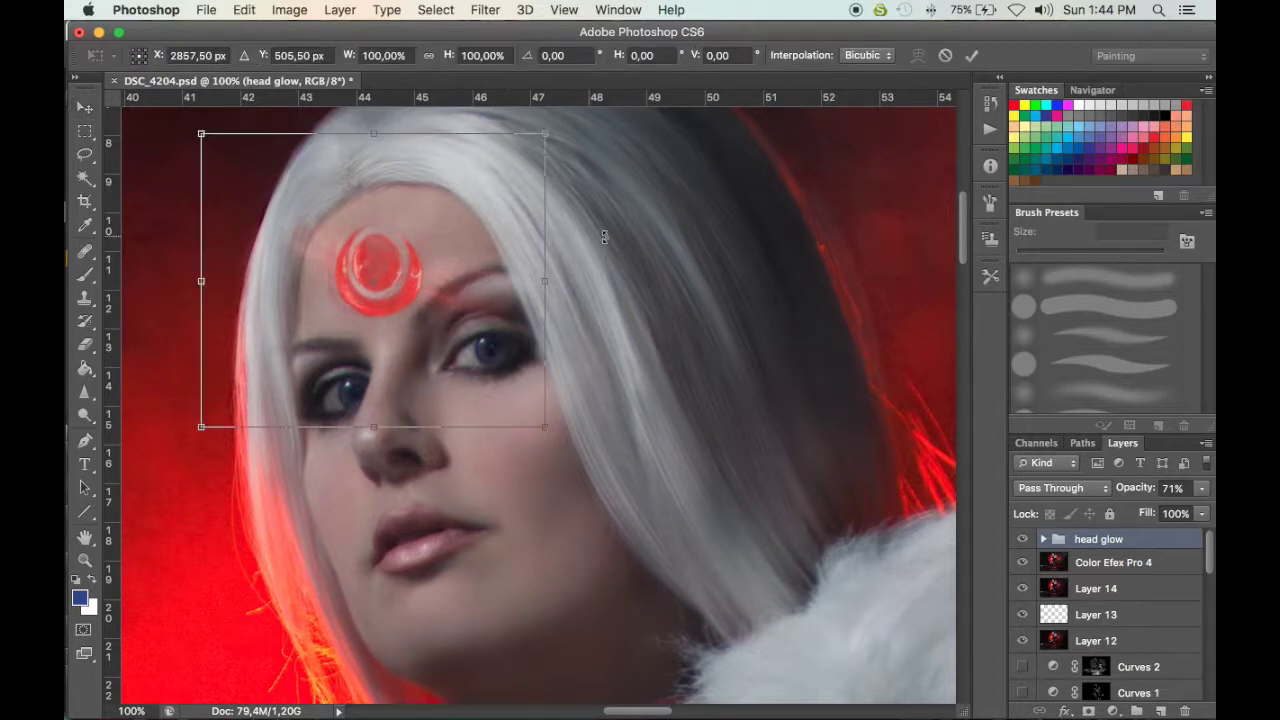
pyautogui.moveTo(605, 237); pyautogui.dragTo(548, 211)
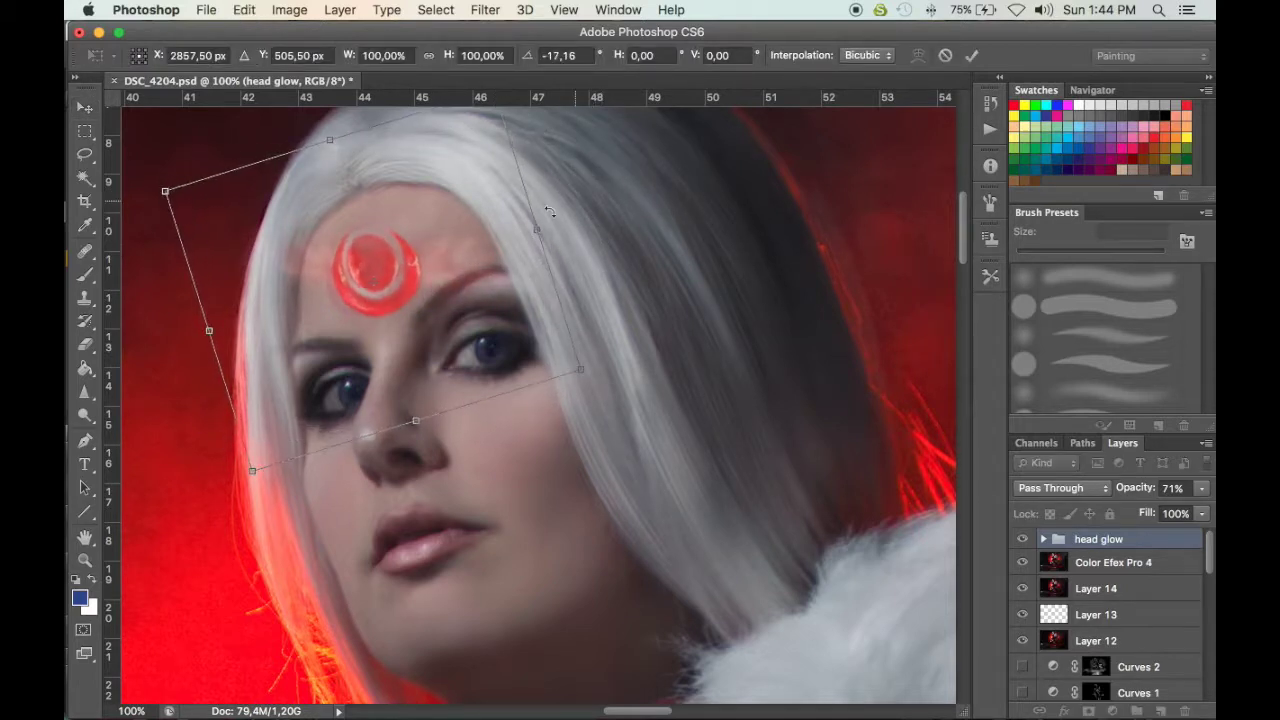
pyautogui.moveTo(457, 263)
pyautogui.mouseDown()
pyautogui.moveTo(437, 269)
pyautogui.moveTo(422, 375)
pyautogui.moveTo(442, 256)
pyautogui.mouseUp()
pyautogui.moveTo(572, 222); pyautogui.dragTo(587, 279)
pyautogui.moveTo(541, 401); pyautogui.dragTo(582, 406)
pyautogui.moveTo(628, 300); pyautogui.dragTo(623, 274)
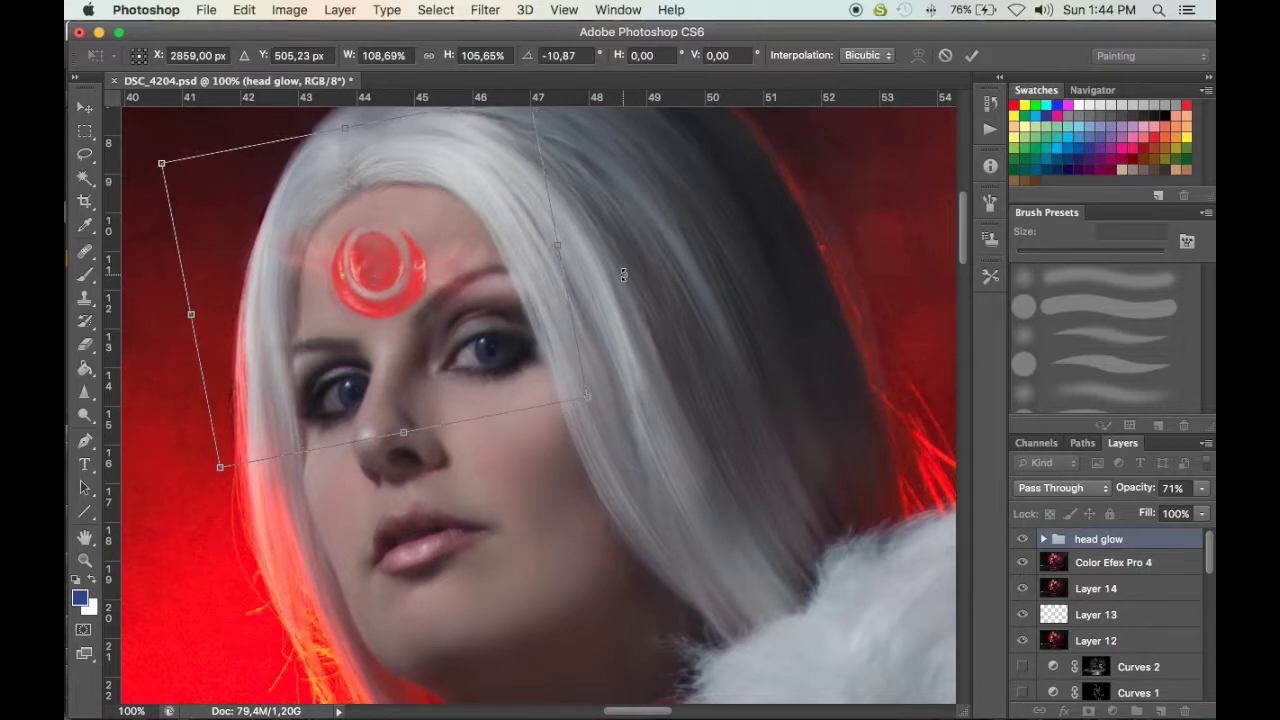
pyautogui.moveTo(461, 257); pyautogui.dragTo(453, 253)
pyautogui.press('Left')
pyautogui.press('Down')
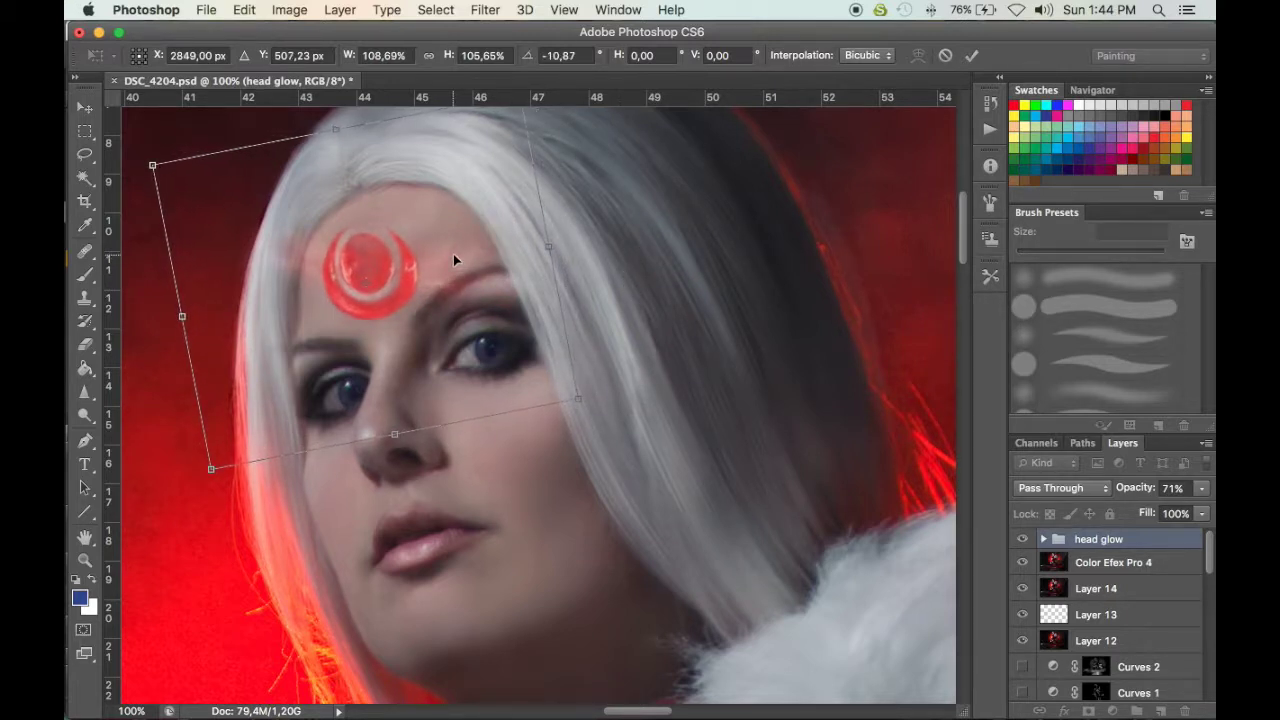
pyautogui.moveTo(632, 256); pyautogui.dragTo(627, 209)
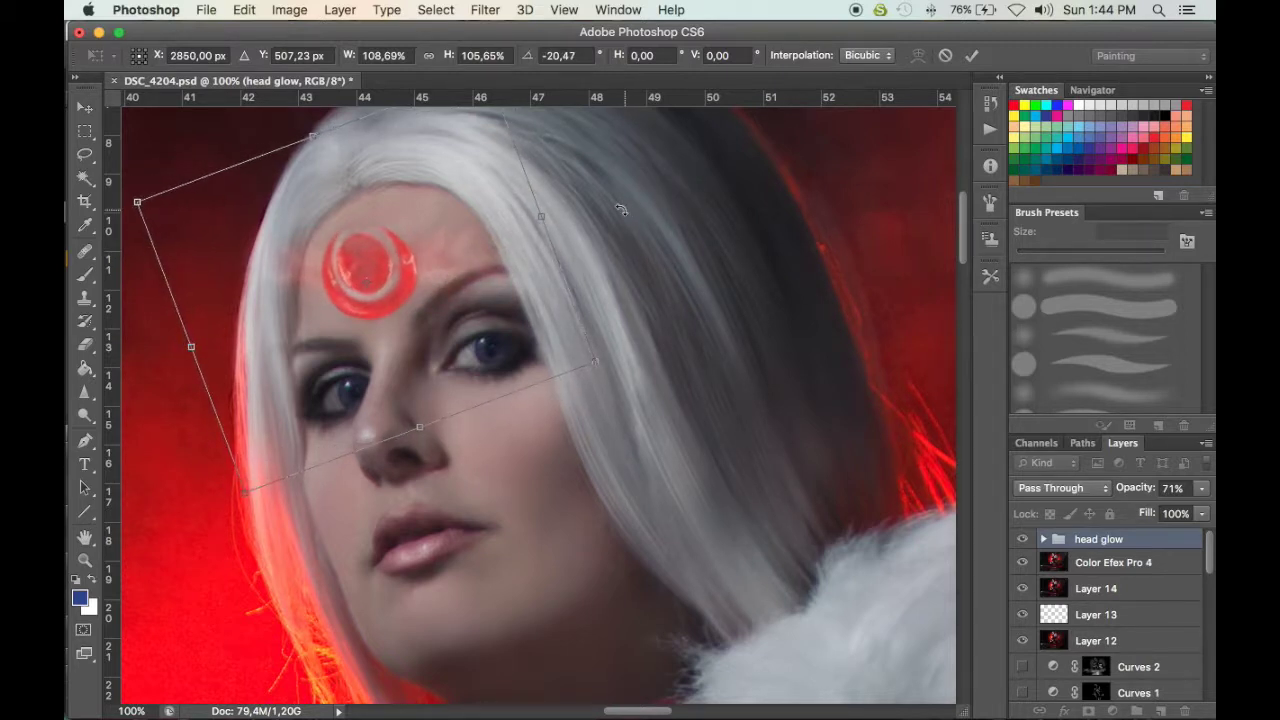
pyautogui.press('Return')
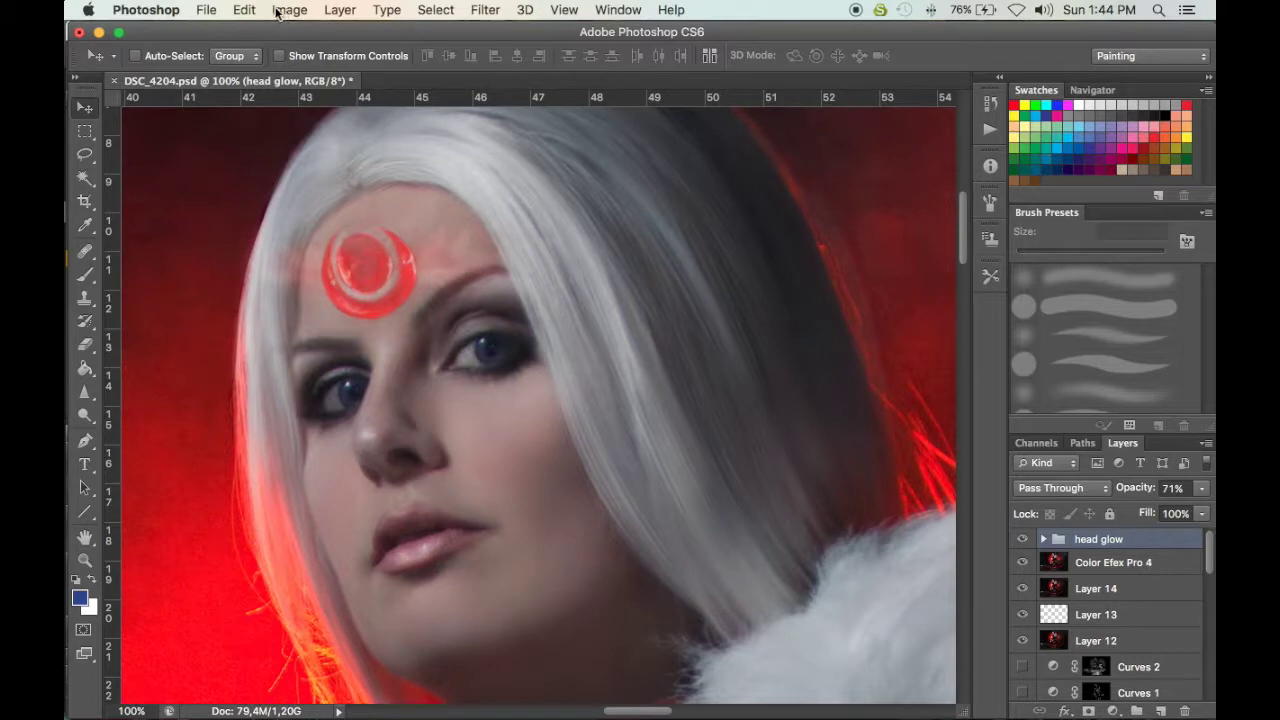
# Apply a Perspective transform to the head glow group, tilting it about -4° vertically at 111.33% height, and recentre it on the forehead
pyautogui.click(244, 10)
pyautogui.moveTo(313, 410)
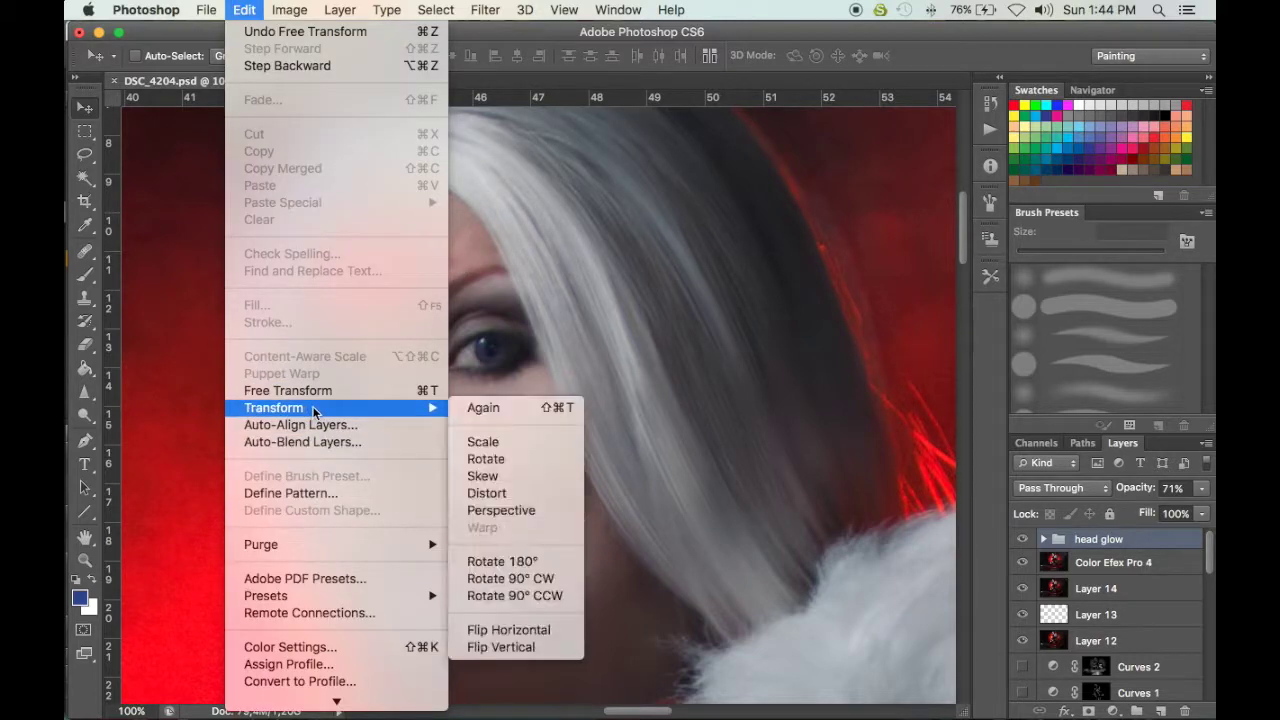
pyautogui.click(495, 511)
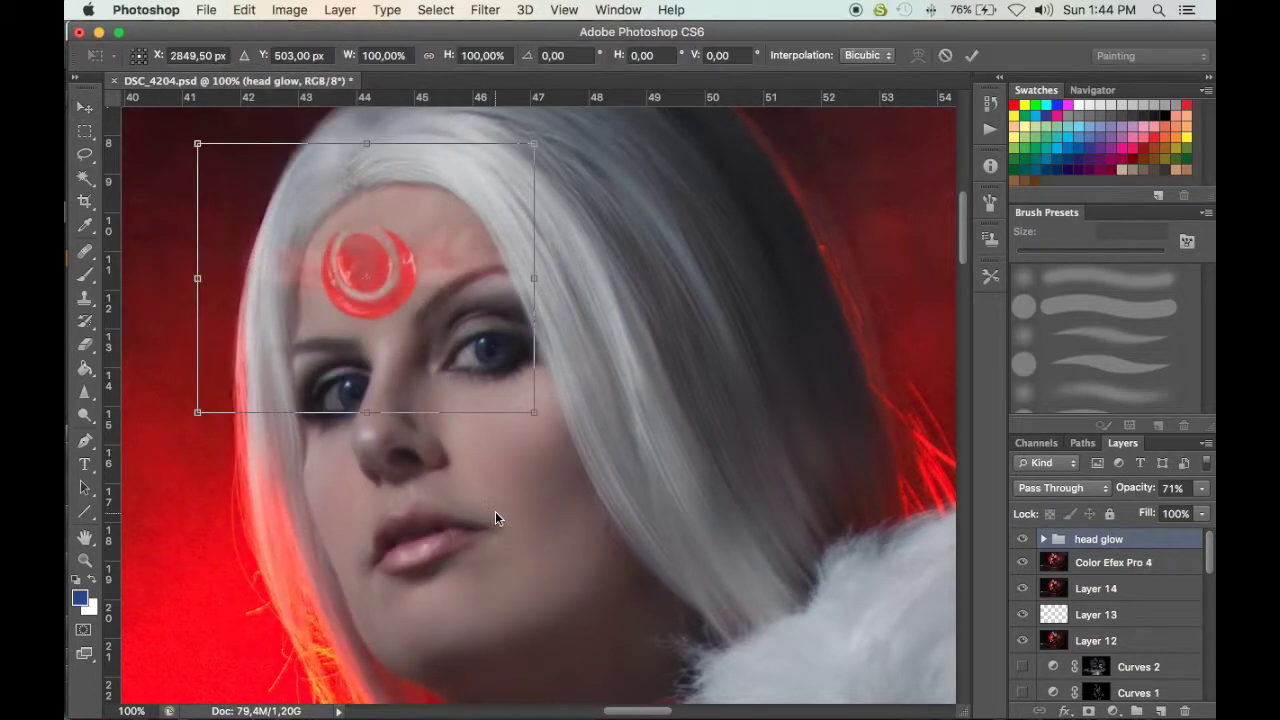
pyautogui.moveTo(535, 143); pyautogui.dragTo(538, 132)
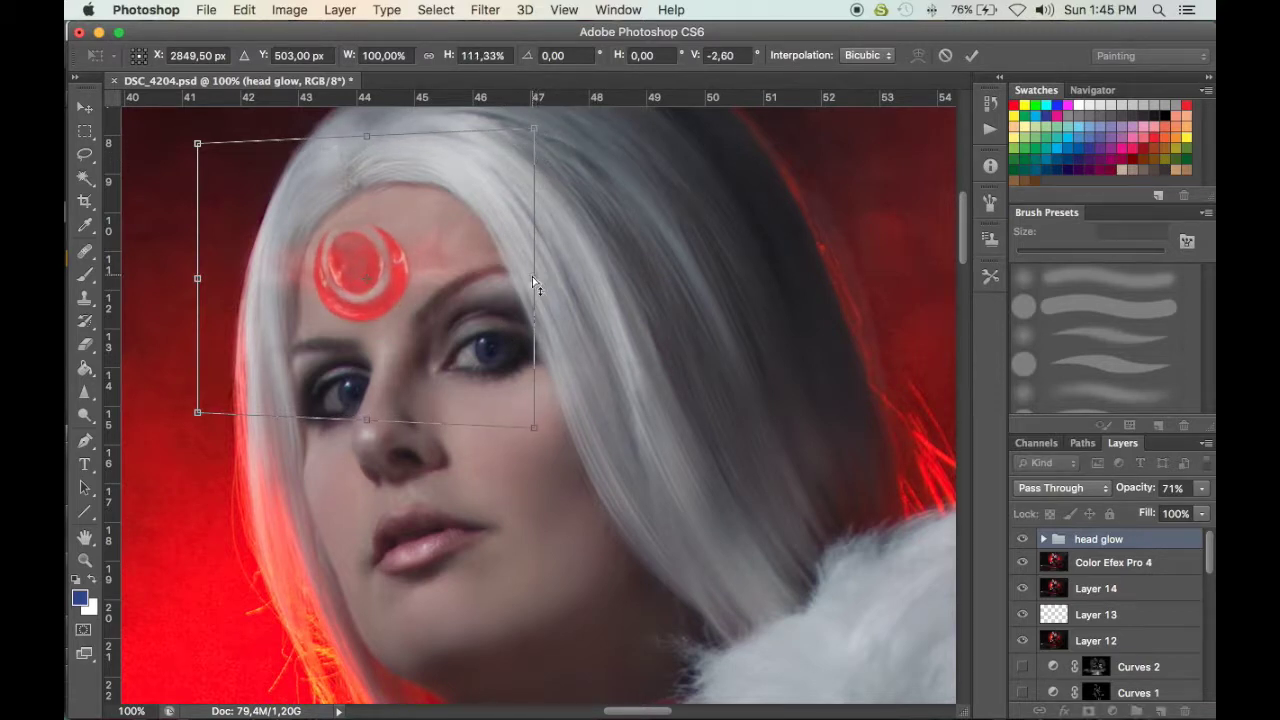
pyautogui.moveTo(540, 284); pyautogui.dragTo(548, 274)
pyautogui.moveTo(200, 146); pyautogui.dragTo(204, 153)
pyautogui.moveTo(350, 290); pyautogui.dragTo(363, 298)
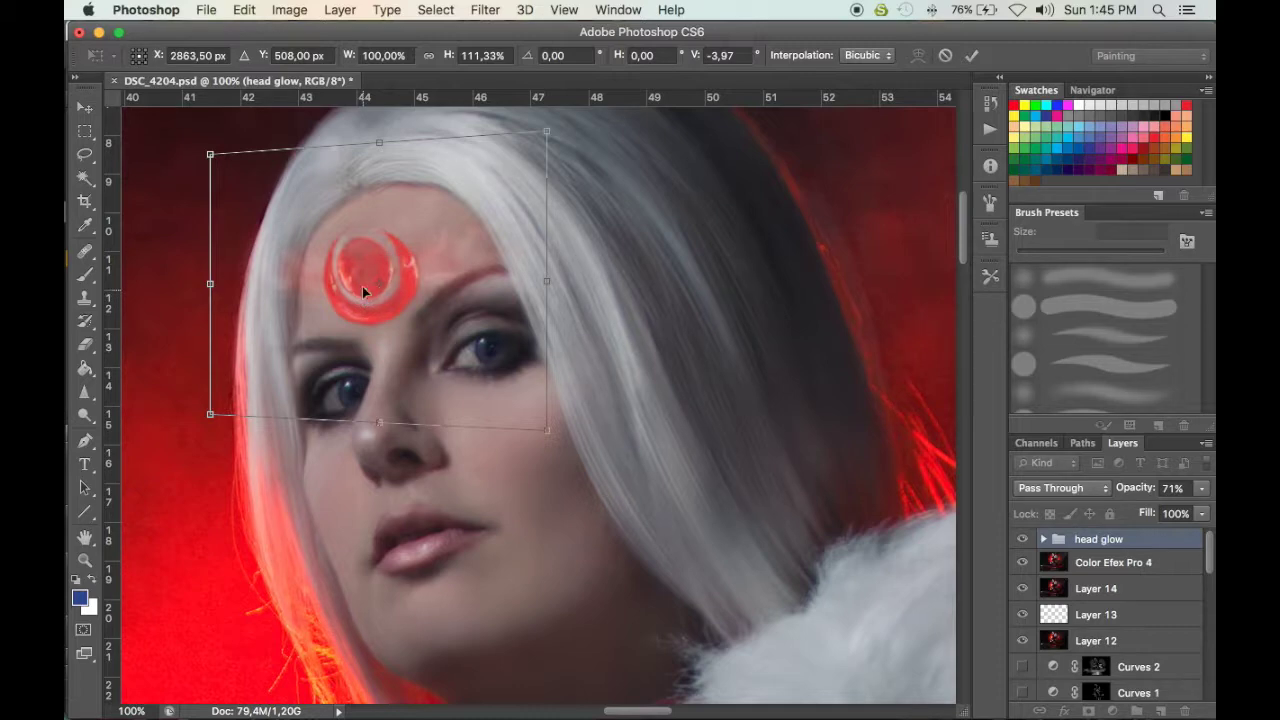
pyautogui.press('Return')
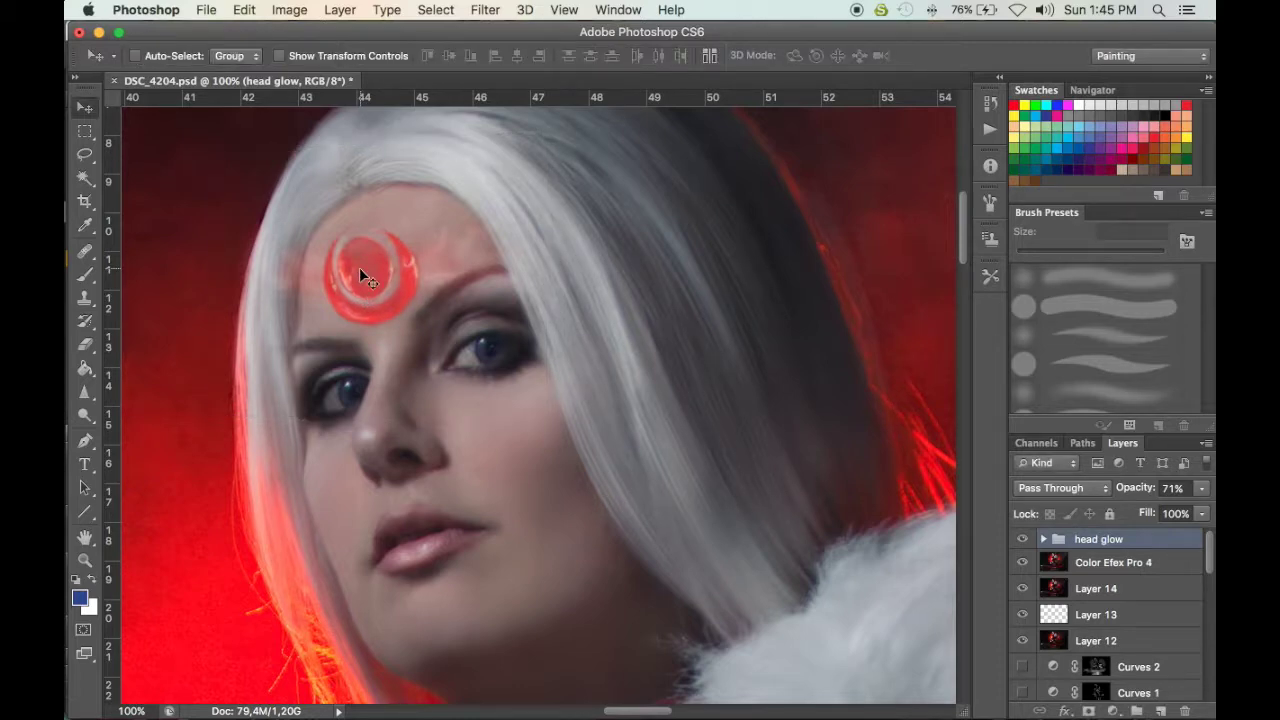
# Isolate Layer 14 by hiding the other layers in the head glow group, and examine it on the forehead
pyautogui.press('super+0')
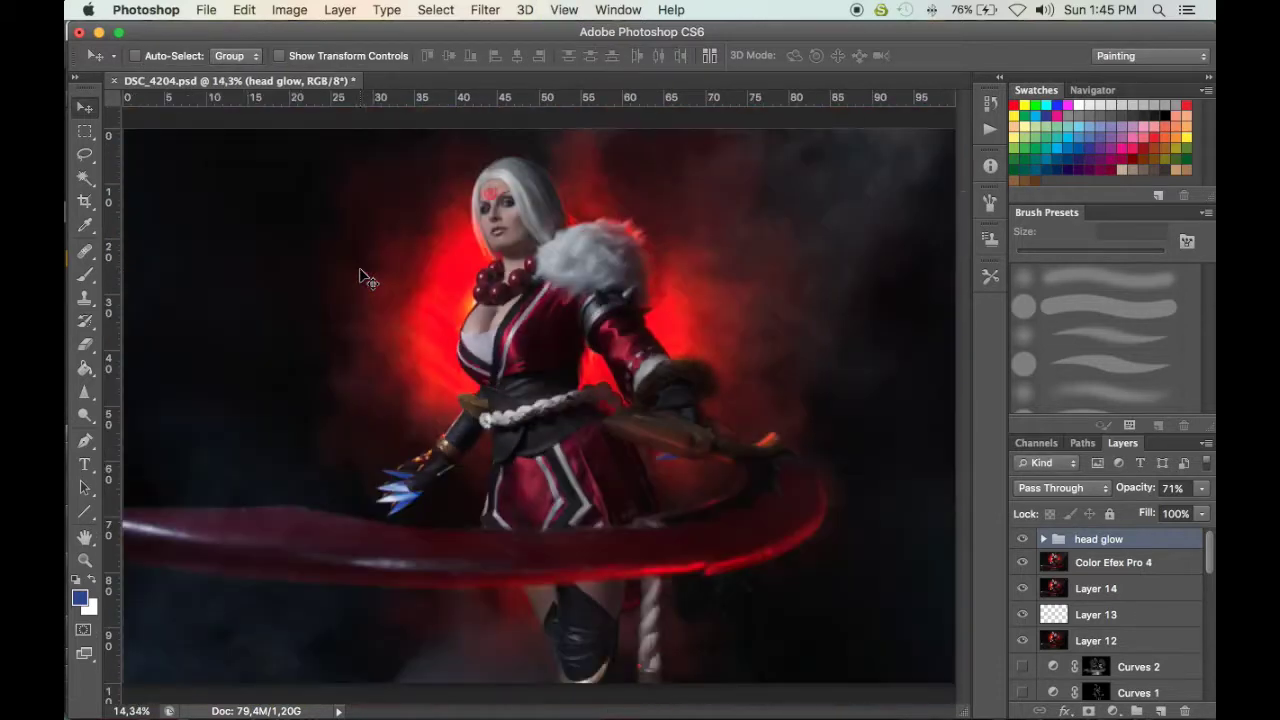
pyautogui.click(1044, 540)
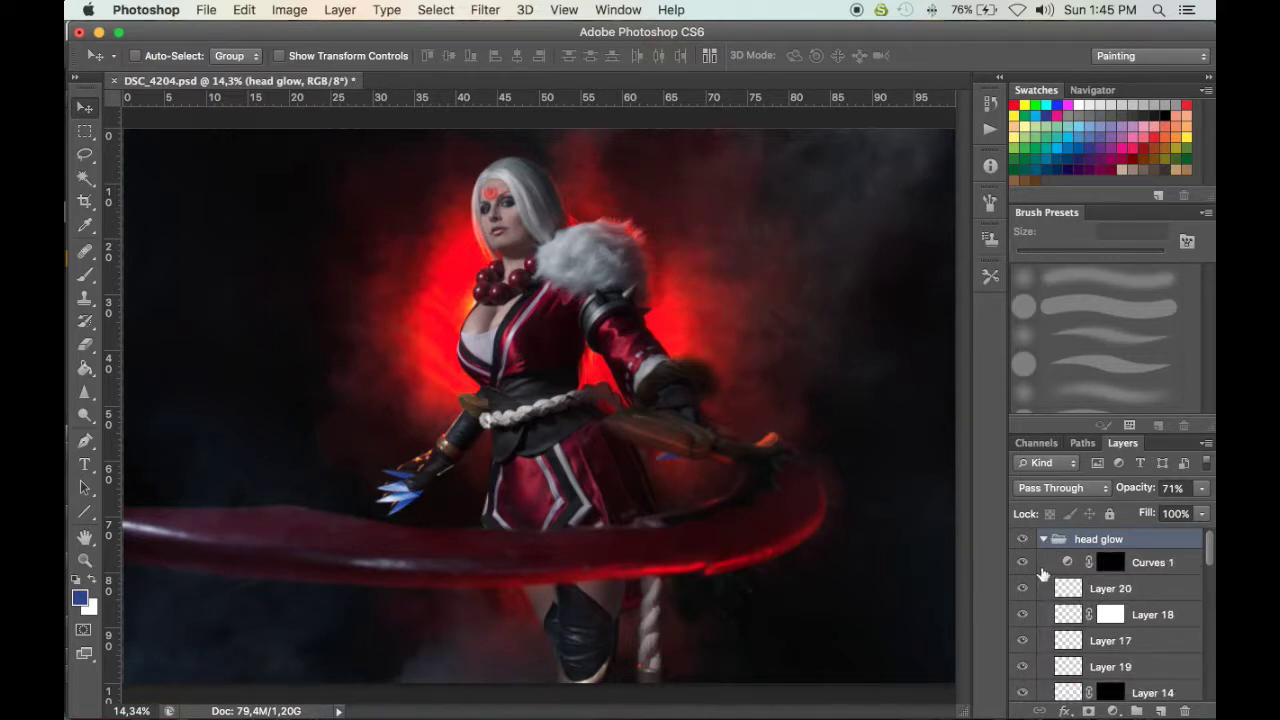
pyautogui.moveTo(1021, 562); pyautogui.dragTo(1018, 690)
pyautogui.scroll(-3, 1016, 684)
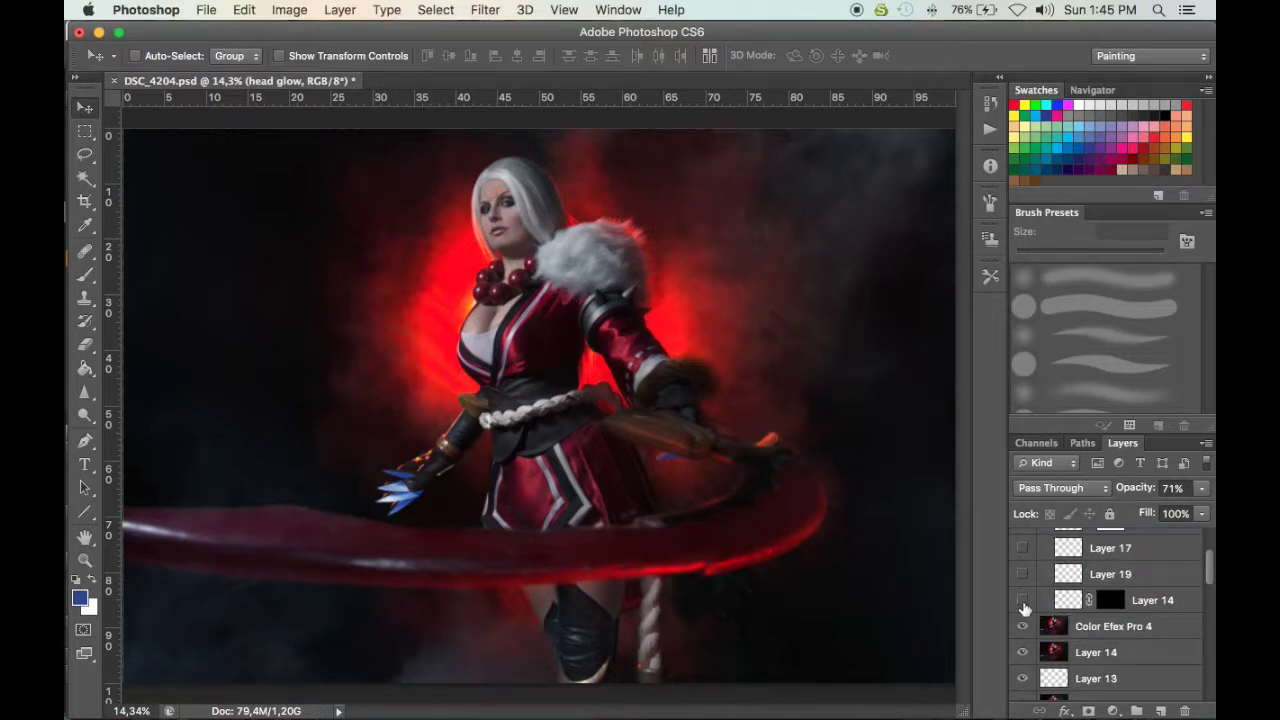
pyautogui.click(1022, 600)
pyautogui.press('super+equal')
pyautogui.press('super+equal')
pyautogui.press('super+equal')
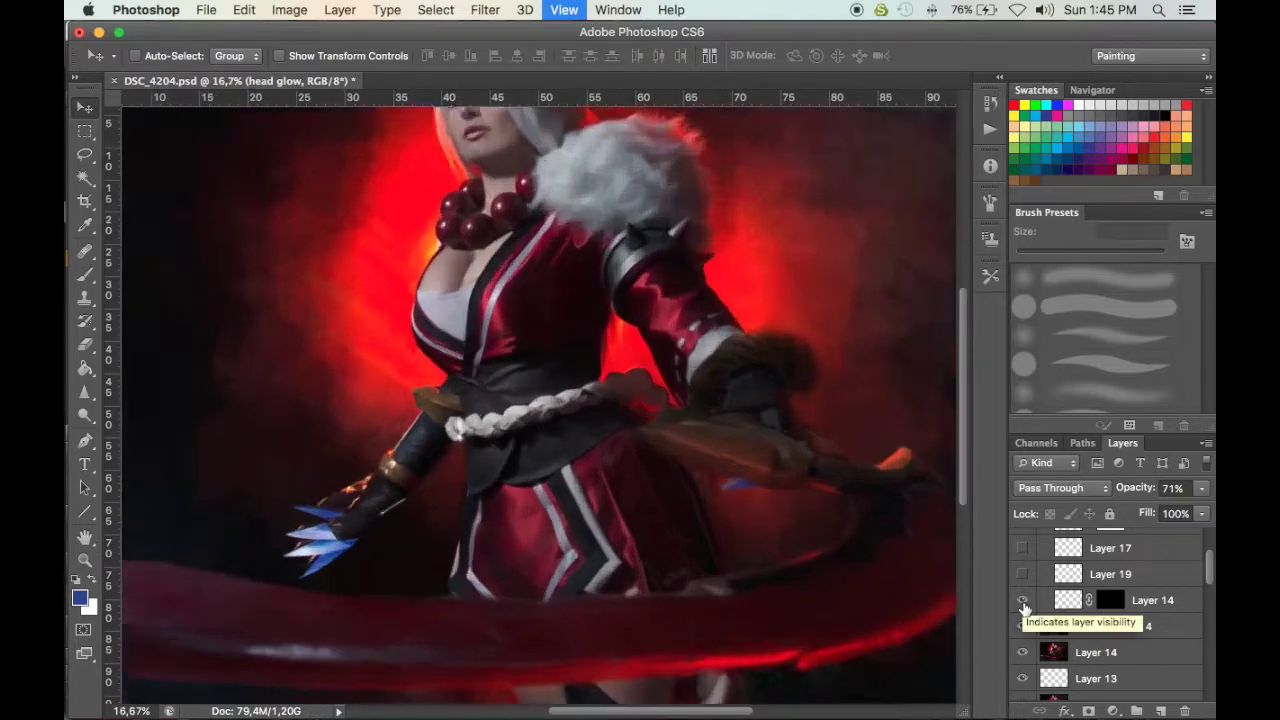
pyautogui.scroll(1, 592, 327)
pyautogui.scroll(5, 588, 321)
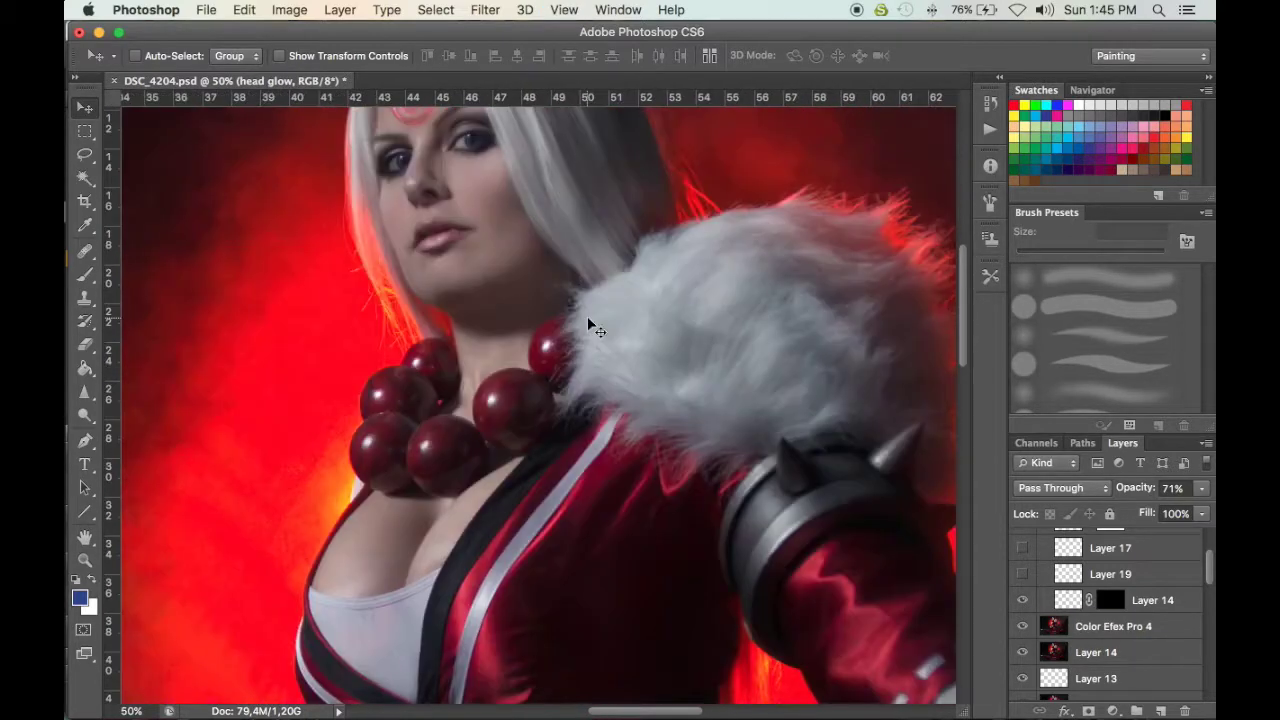
pyautogui.scroll(2, 575, 305)
pyautogui.press('super+equal')
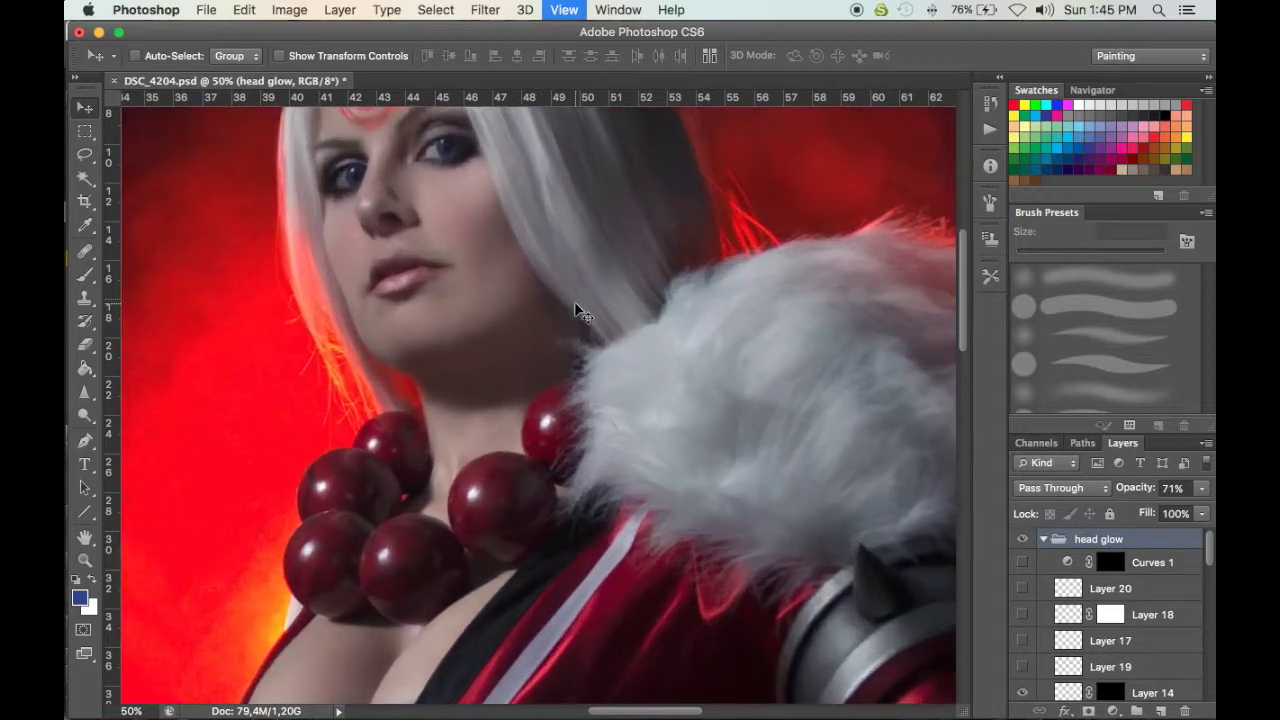
pyautogui.scroll(3, 575, 310)
pyautogui.hscroll(-2, 575, 310)
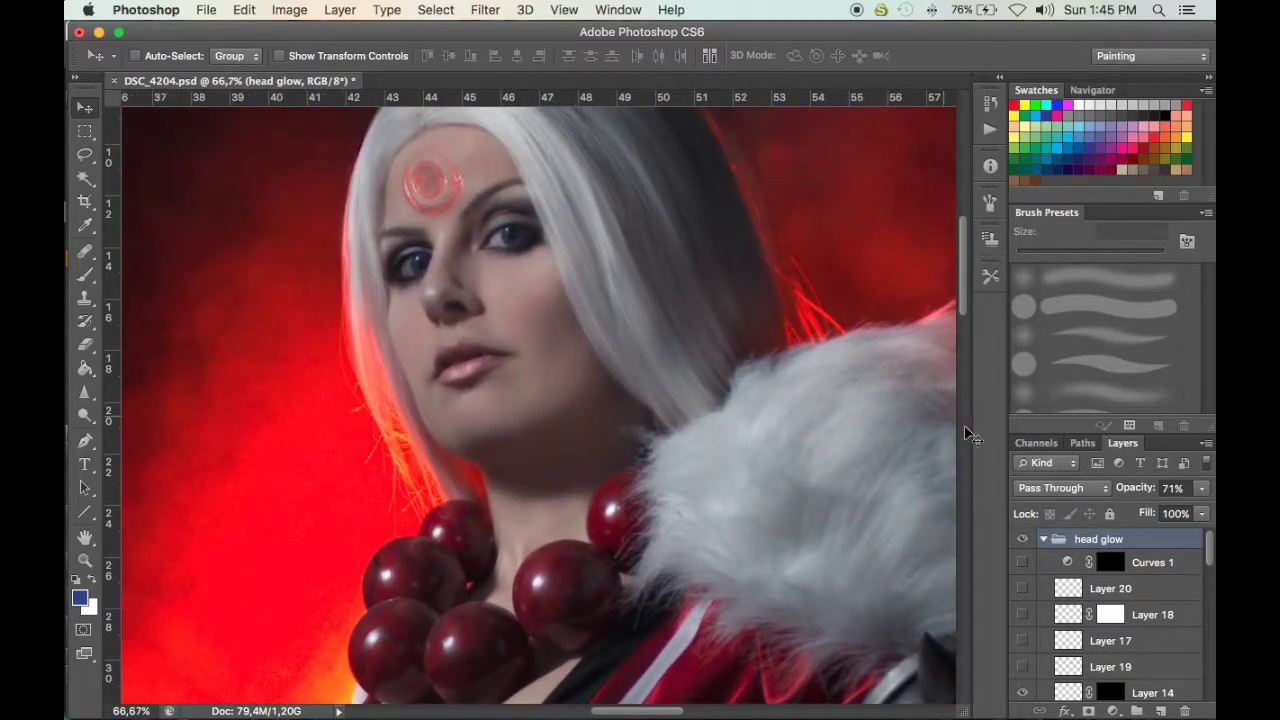
# Show Layers 17, 18, 20 and Curves 1 of the head glow group one by one, toggling Layers 19 and 20 to compare
pyautogui.click(1022, 666)
pyautogui.click(1022, 666)
pyautogui.click(1022, 666)
pyautogui.click(1023, 641)
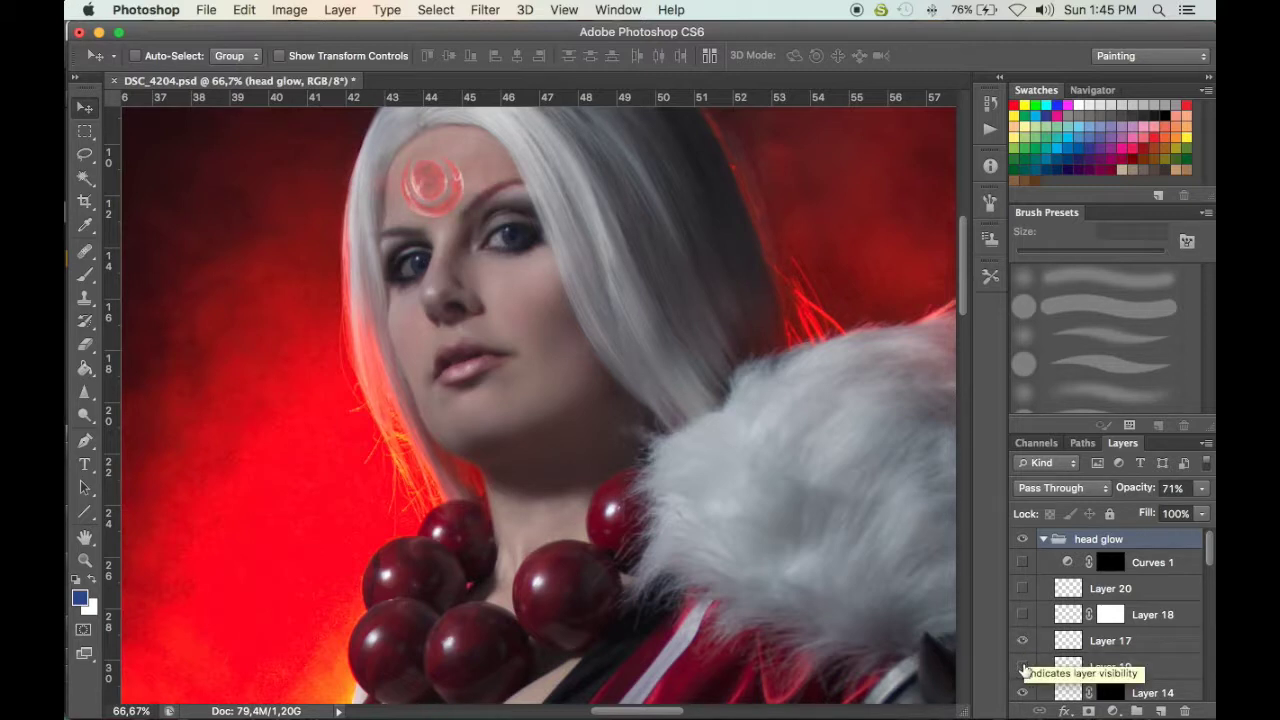
pyautogui.click(1023, 667)
pyautogui.click(1022, 615)
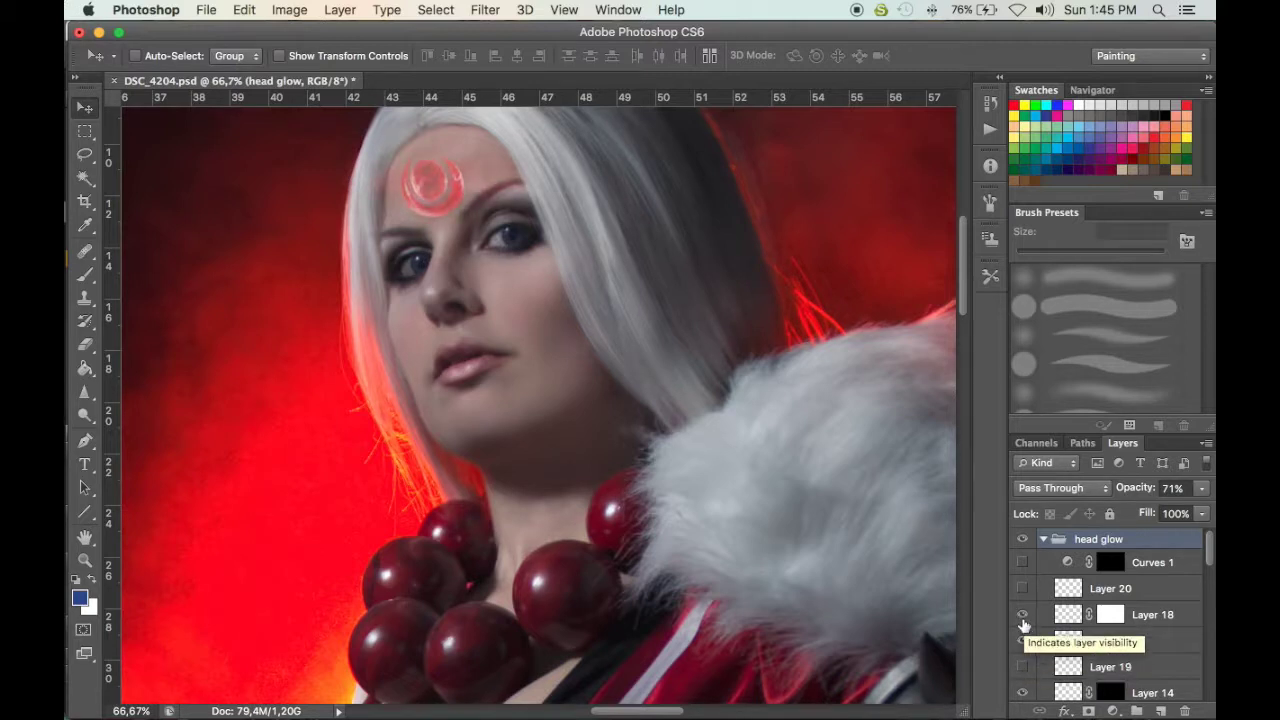
pyautogui.click(1022, 589)
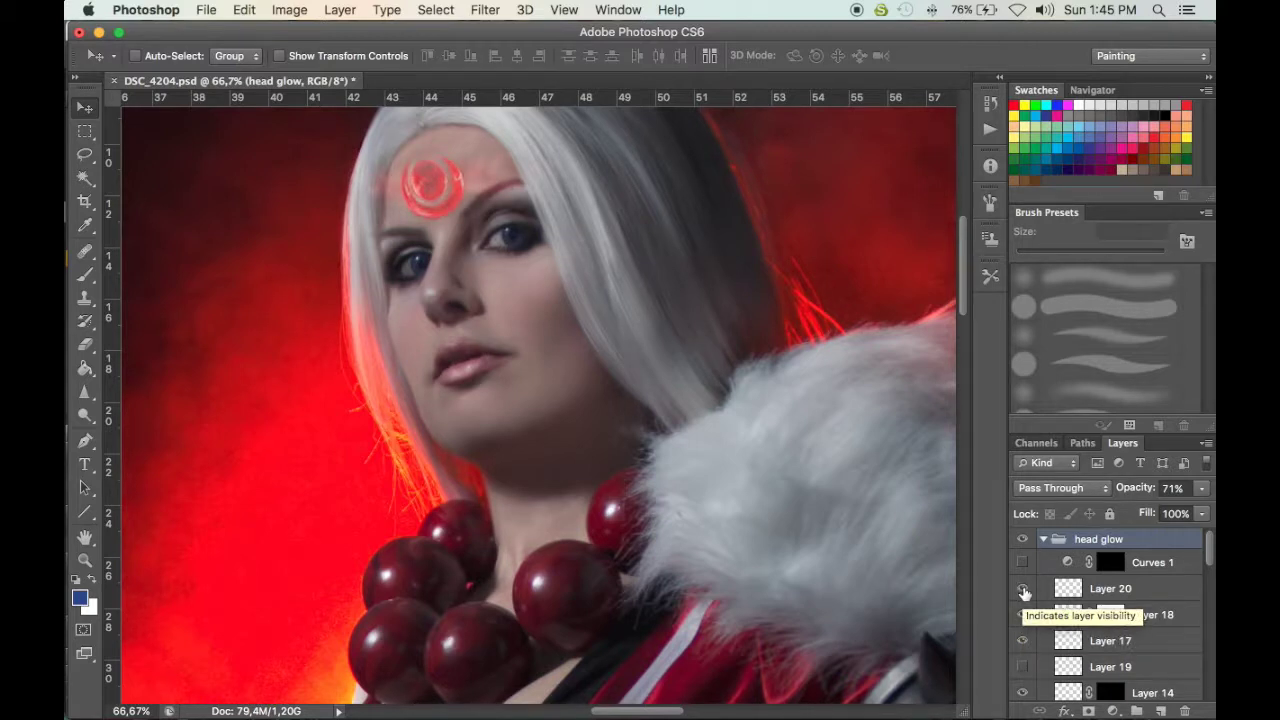
pyautogui.click(1022, 590)
pyautogui.click(1023, 590)
pyautogui.click(1023, 590)
pyautogui.click(1022, 563)
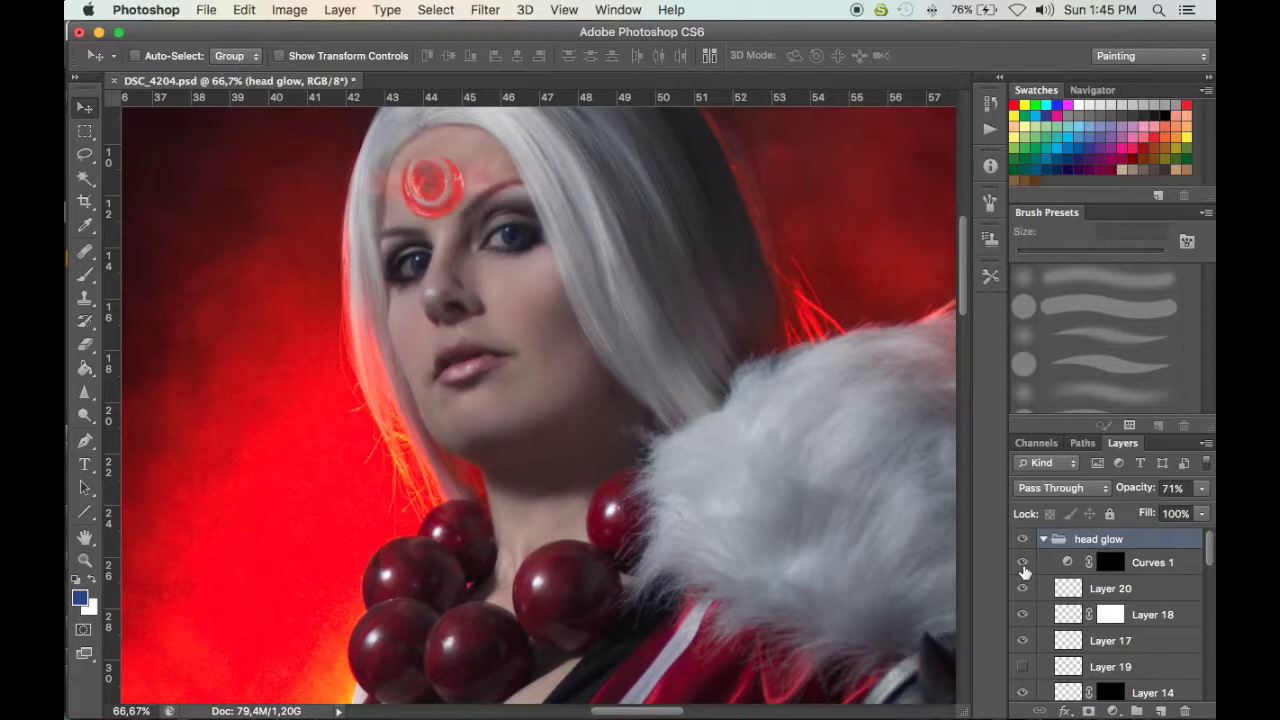
# Show Layer 19 in the head glow group and set its opacity to 31%
pyautogui.click(1022, 667)
pyautogui.click(1120, 667)
pyautogui.click(1202, 492)
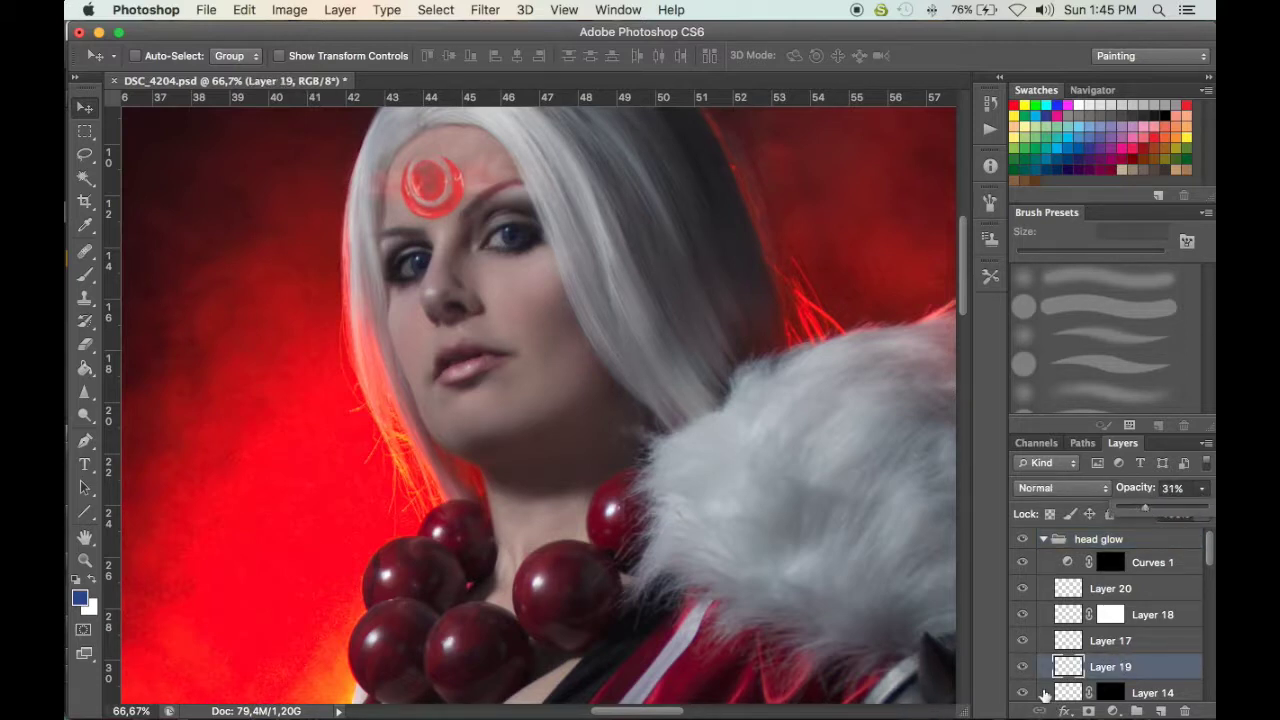
pyautogui.click(1022, 666)
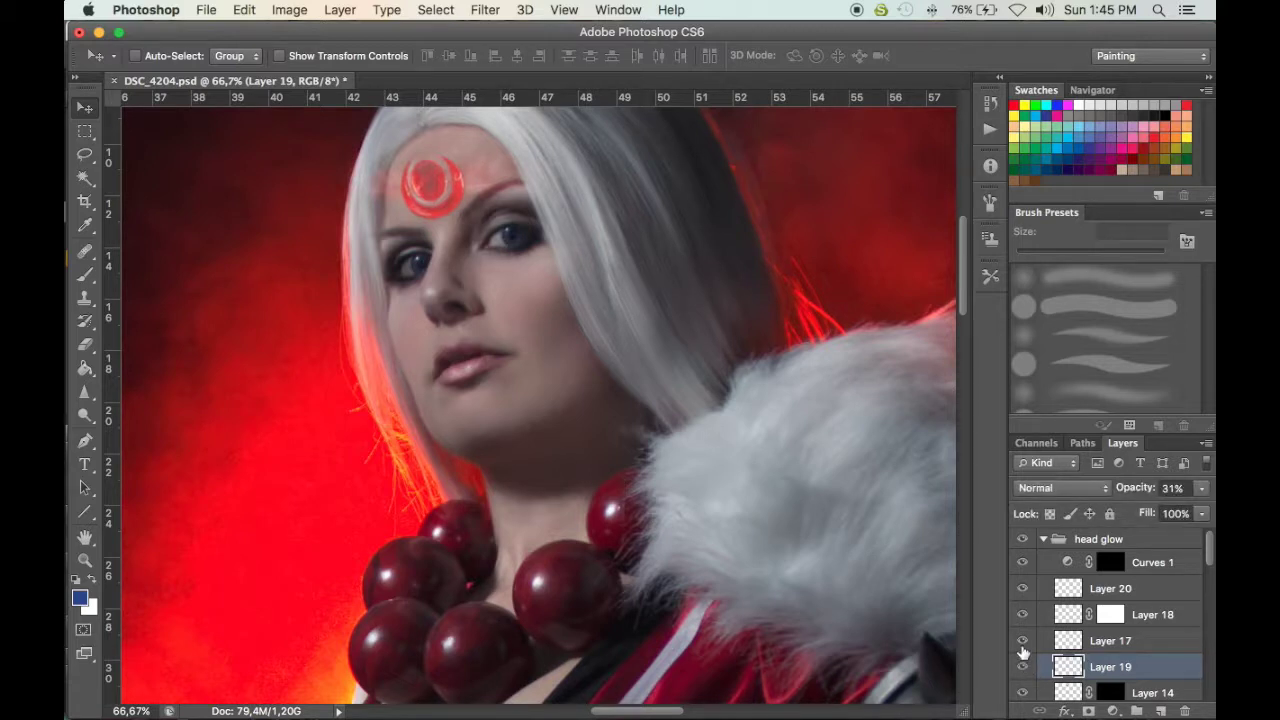
pyautogui.scroll(5, 536, 201)
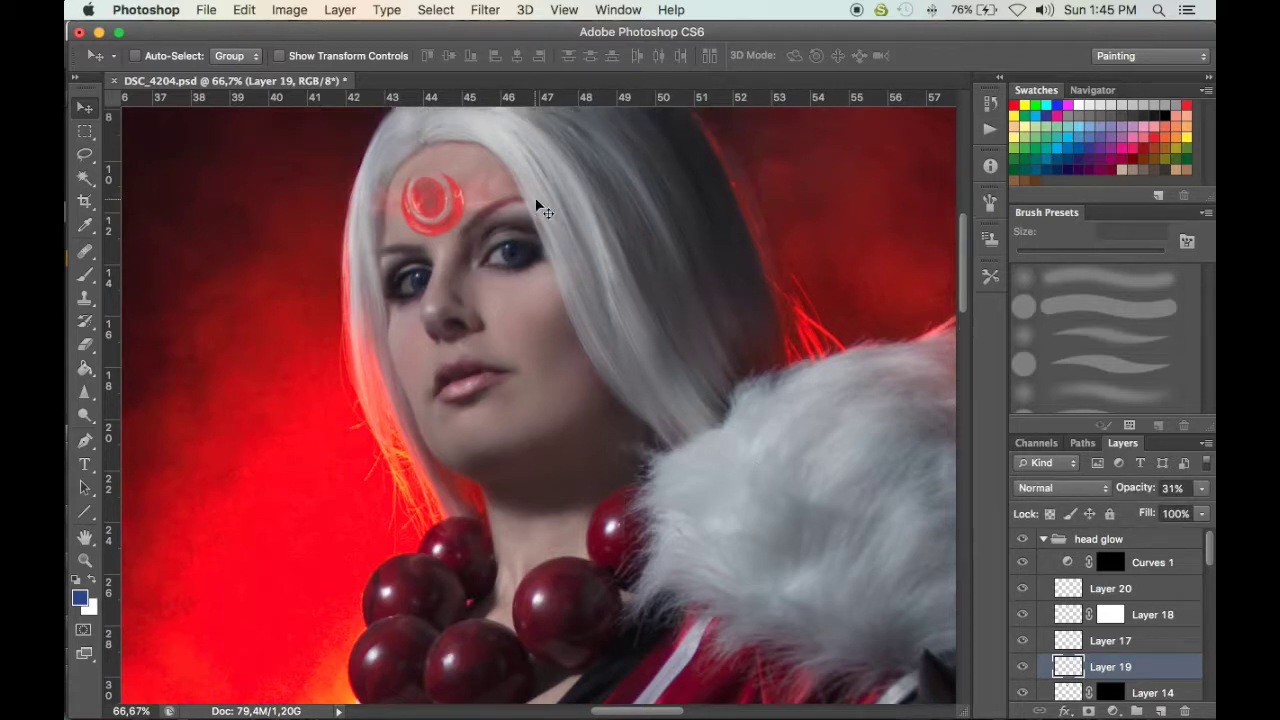
pyautogui.press('super+0')
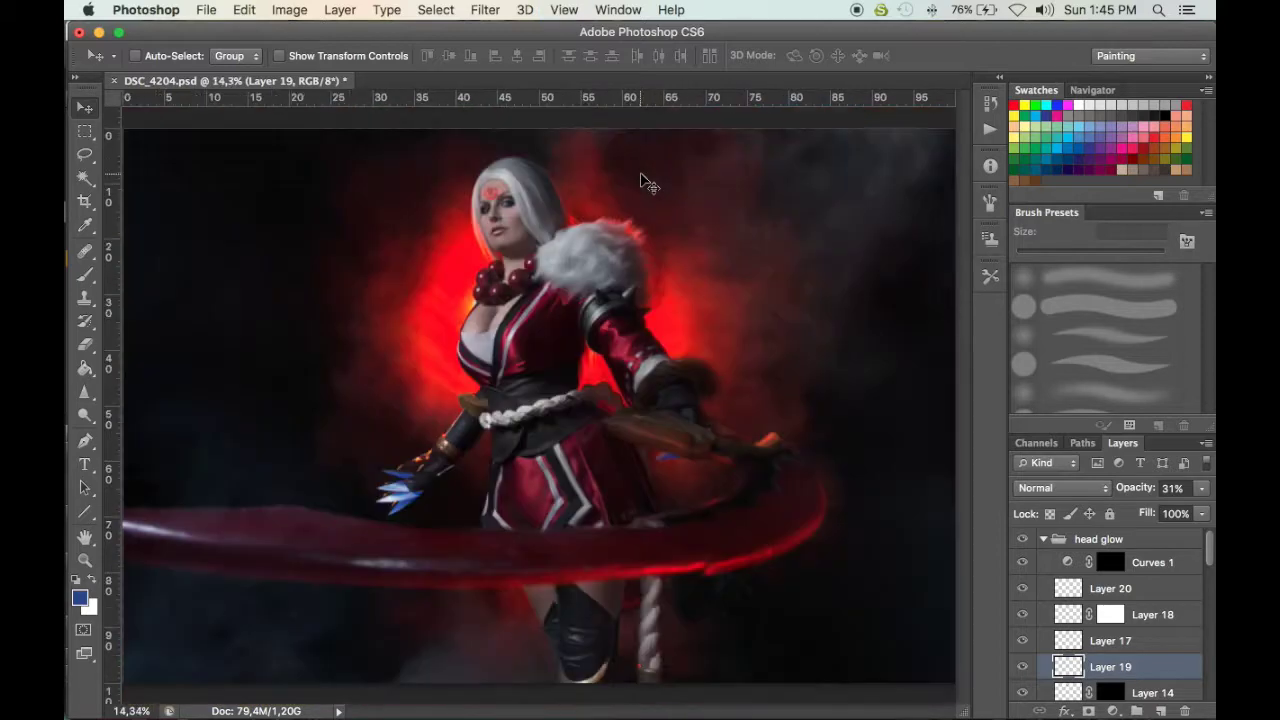
# Collapse the head glow group and nudge the whole group slightly upward with Free Transform
pyautogui.click(1046, 540)
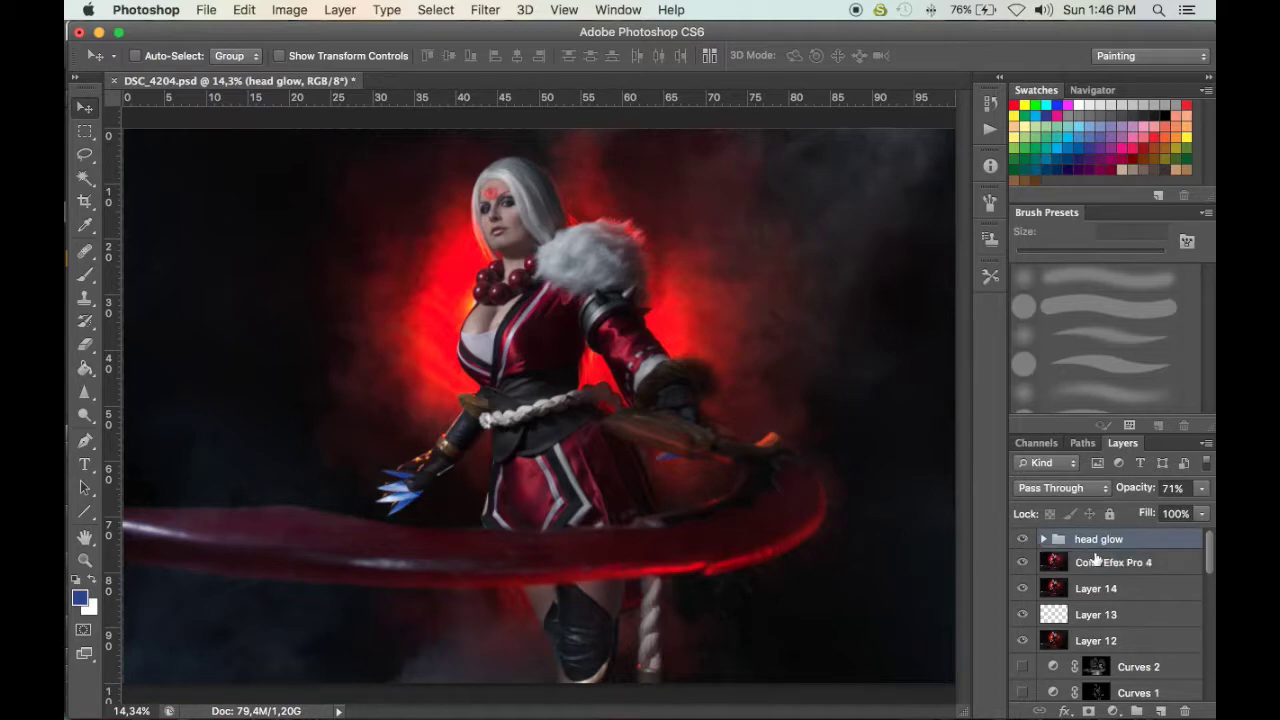
pyautogui.press('super+t')
pyautogui.press('Up')
pyautogui.press('Up')
pyautogui.press('Up')
pyautogui.press('Up')
pyautogui.press('Up')
pyautogui.press('Up')
pyautogui.press('Up')
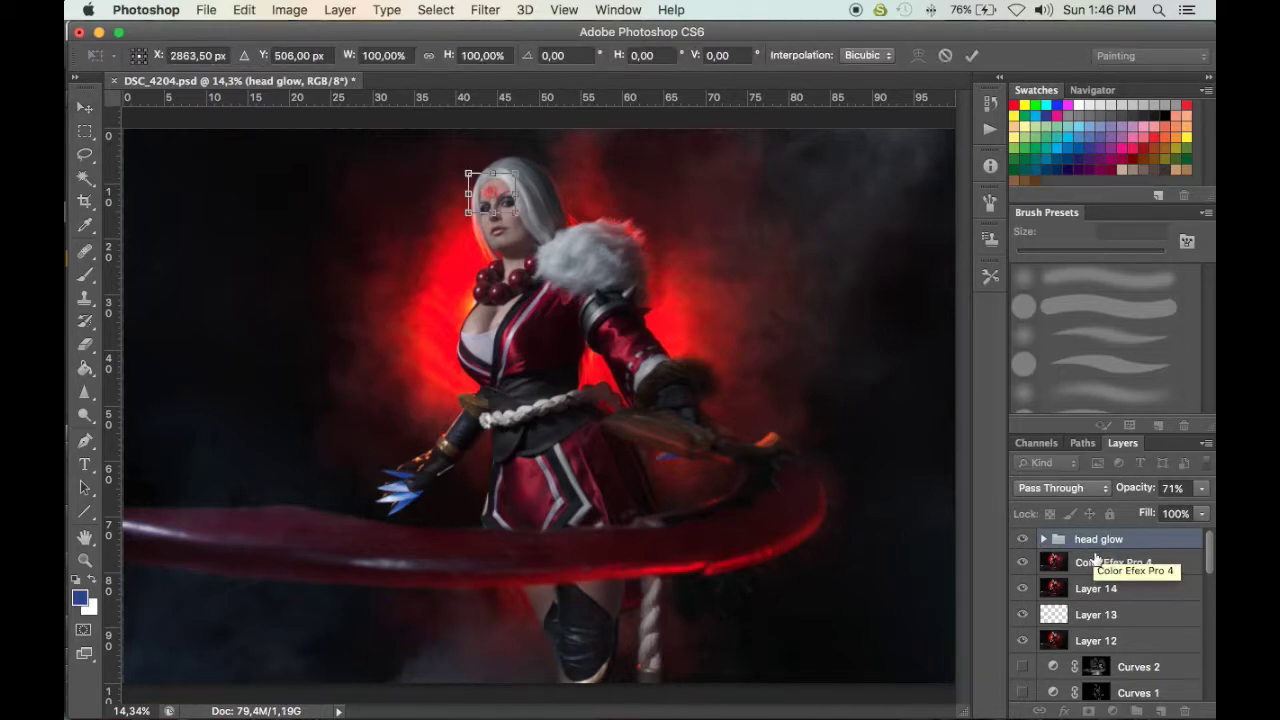
pyautogui.press('Return')
# Examine the forehead symbol up close, and compare the full image with and without the Color Efex Pro 4 layer and head glow group
pyautogui.press('super+plus')
pyautogui.press('super+plus')
pyautogui.press('super+plus')
pyautogui.press('super+plus')
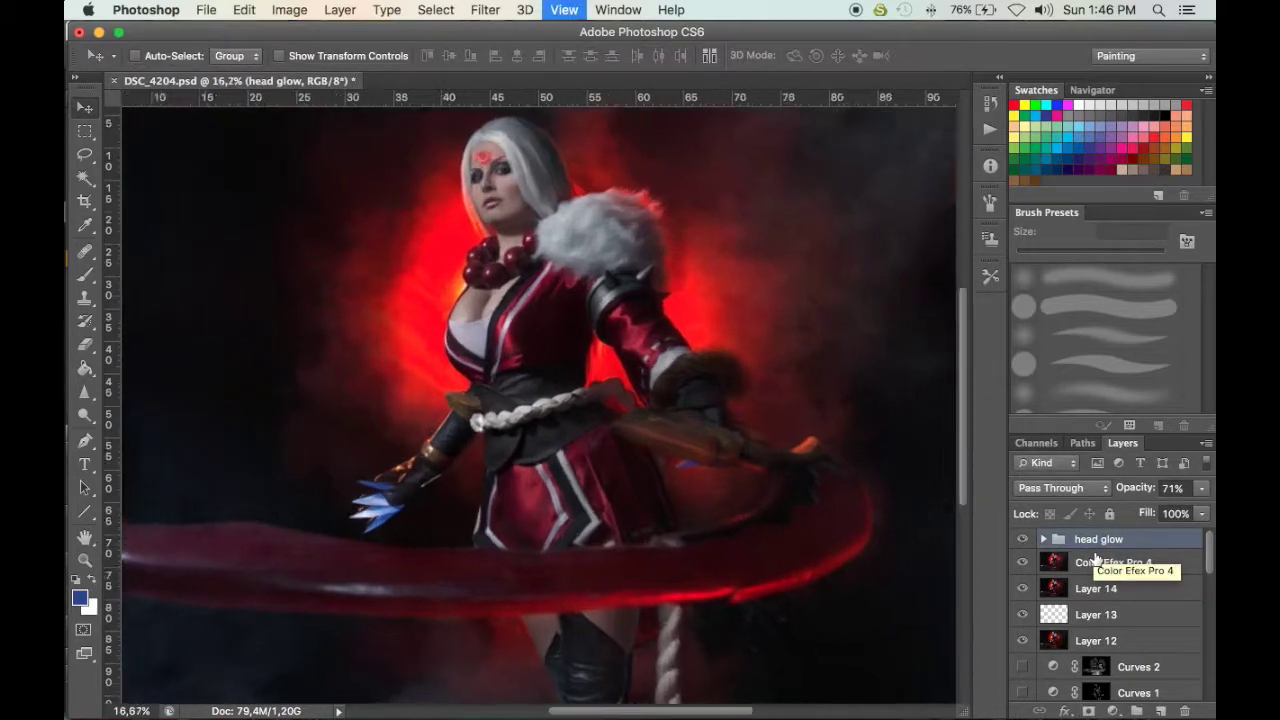
pyautogui.scroll(10, 668, 318)
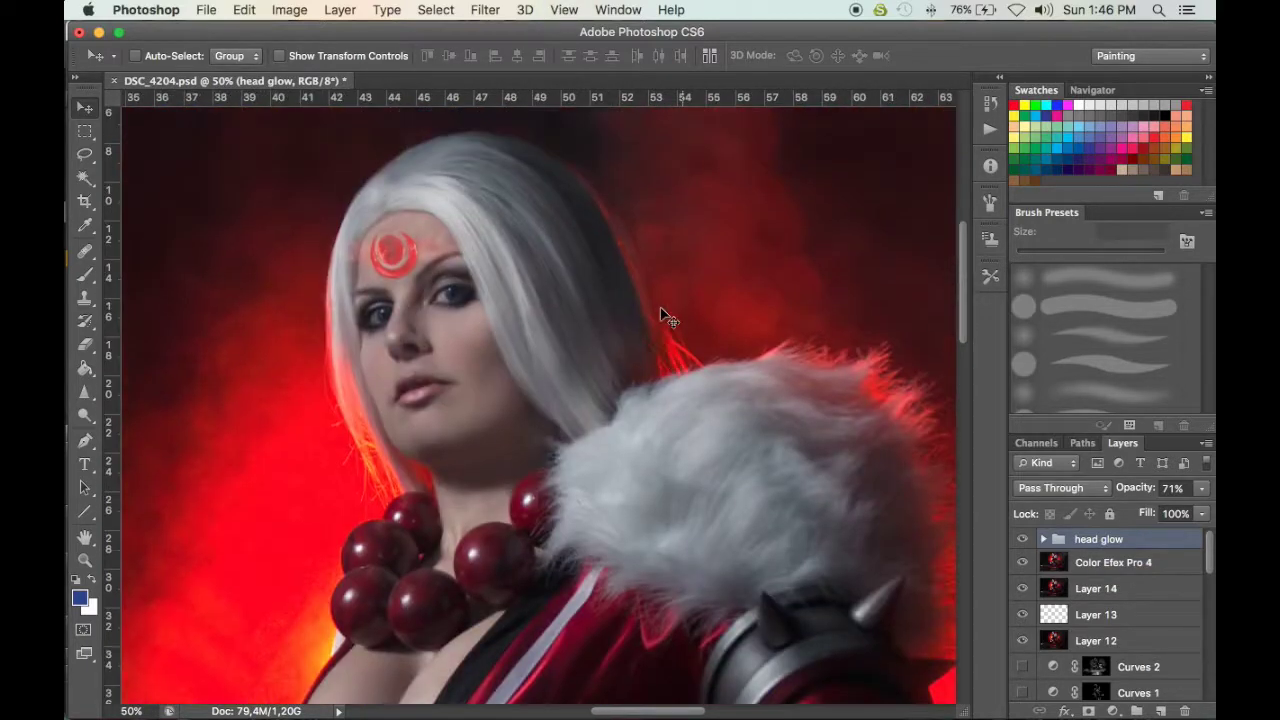
pyautogui.press('super+0')
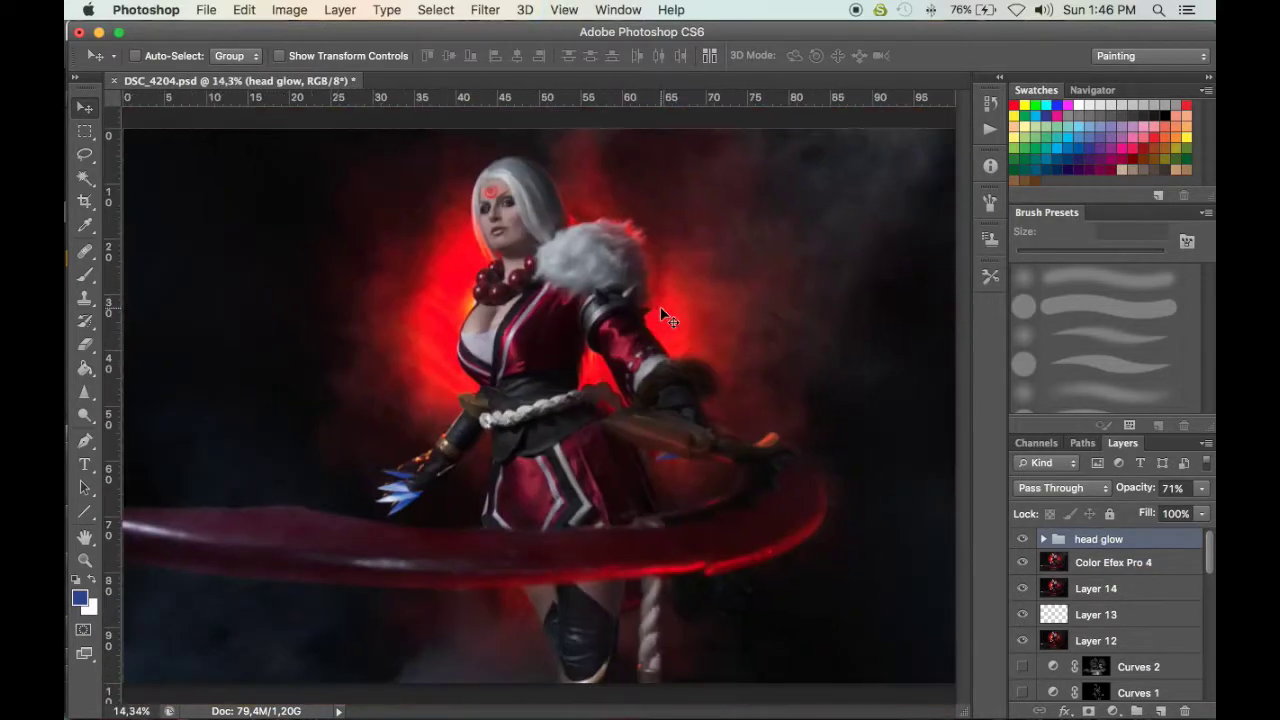
pyautogui.click(1022, 562)
pyautogui.click(1023, 540)
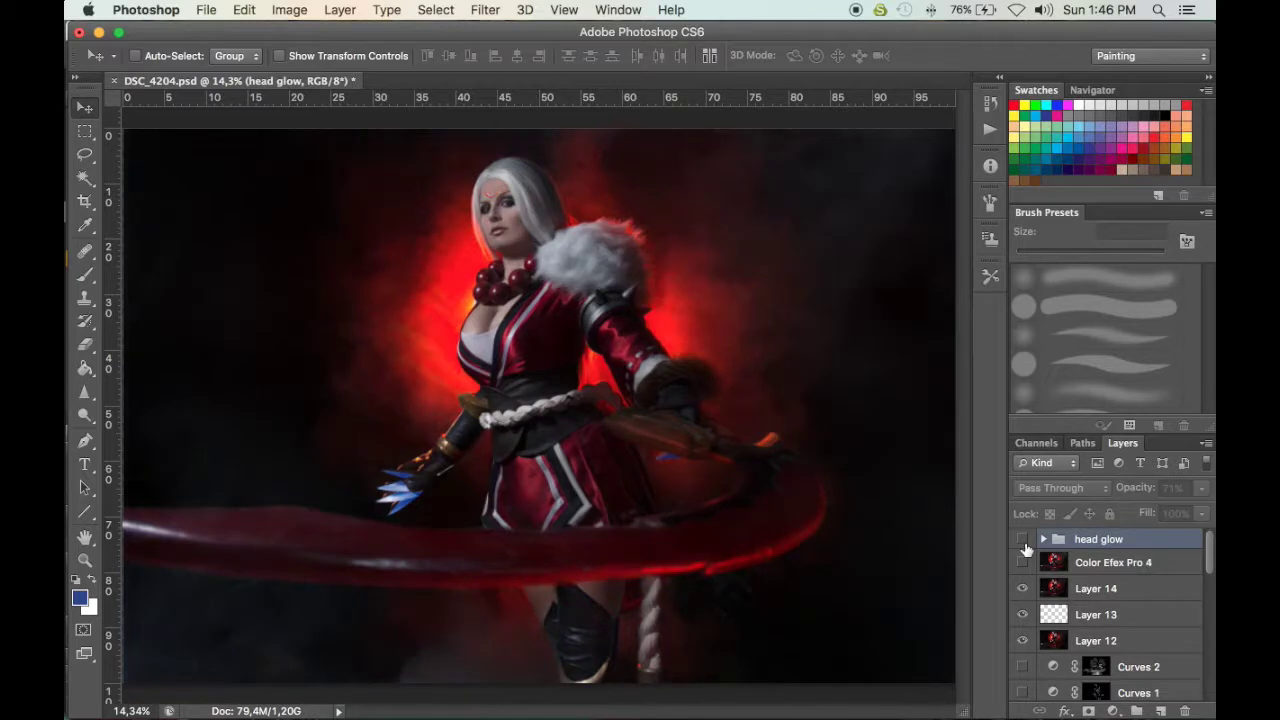
pyautogui.click(1025, 548)
pyautogui.click(1025, 563)
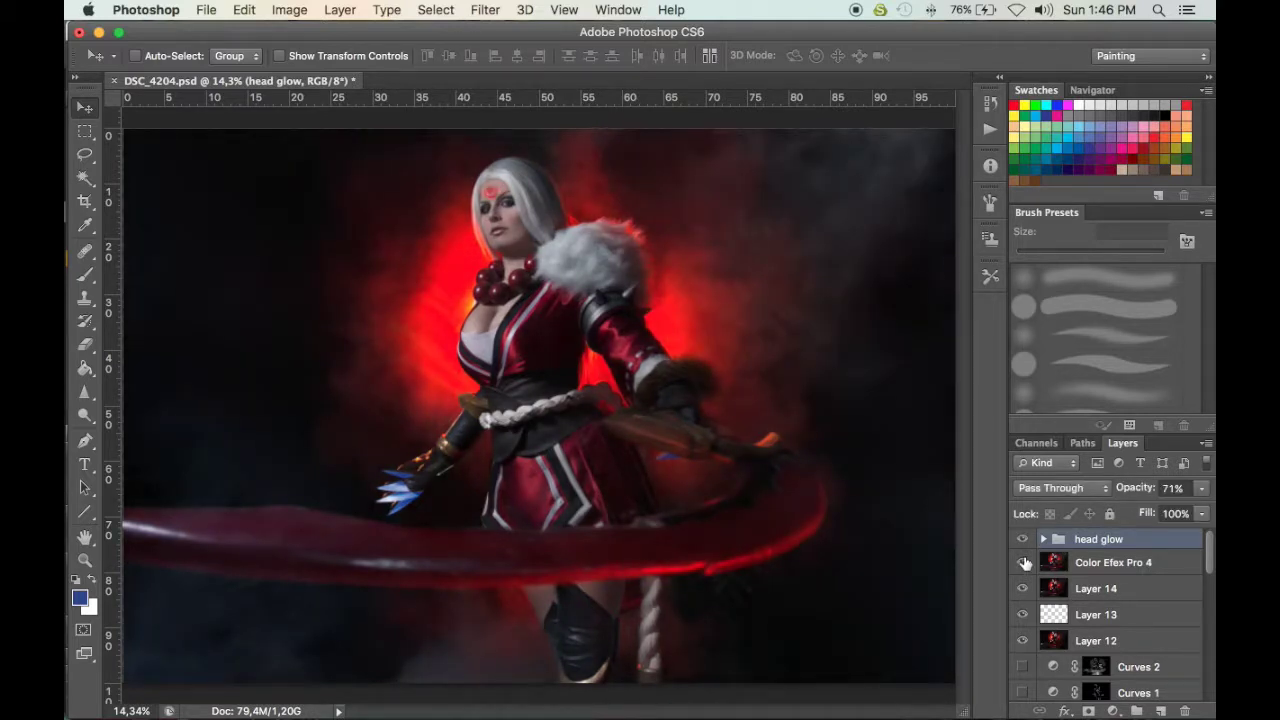
# Add a Curves adjustment layer above the head glow group and brighten the RGB midtones from input 127 to output 203
pyautogui.click(1113, 711)
pyautogui.click(1107, 470)
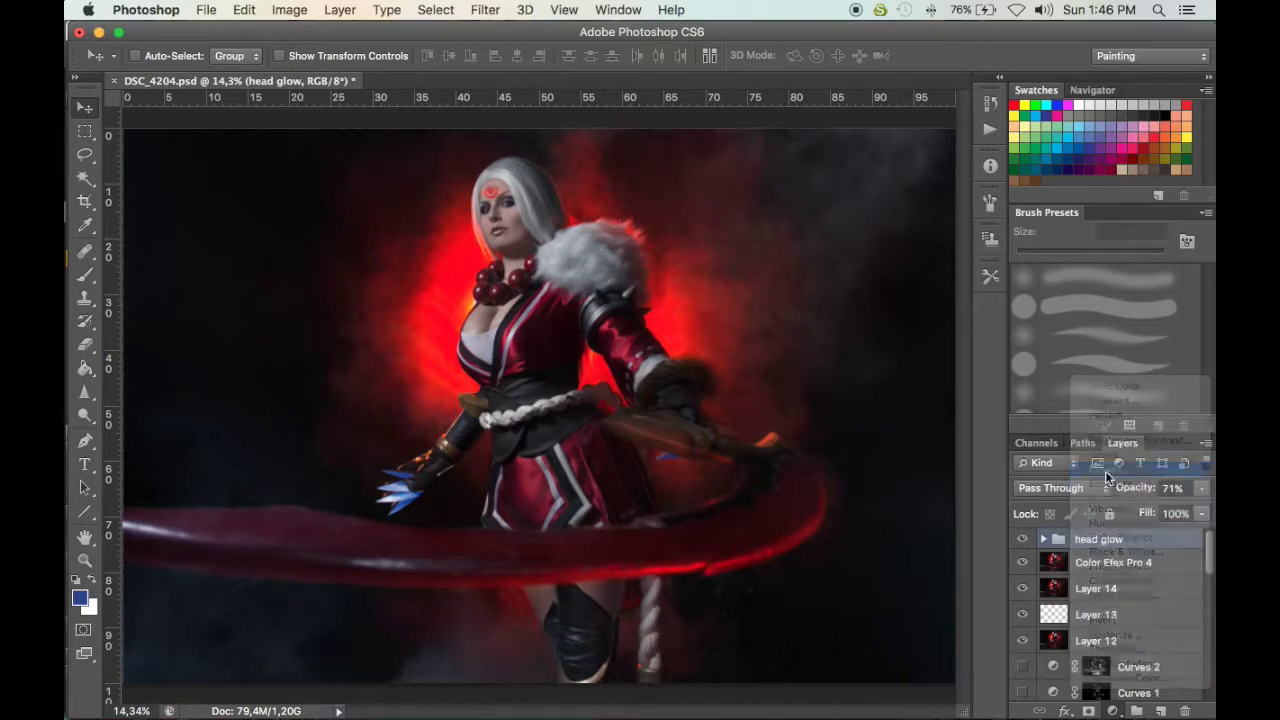
pyautogui.moveTo(877, 388); pyautogui.dragTo(876, 336)
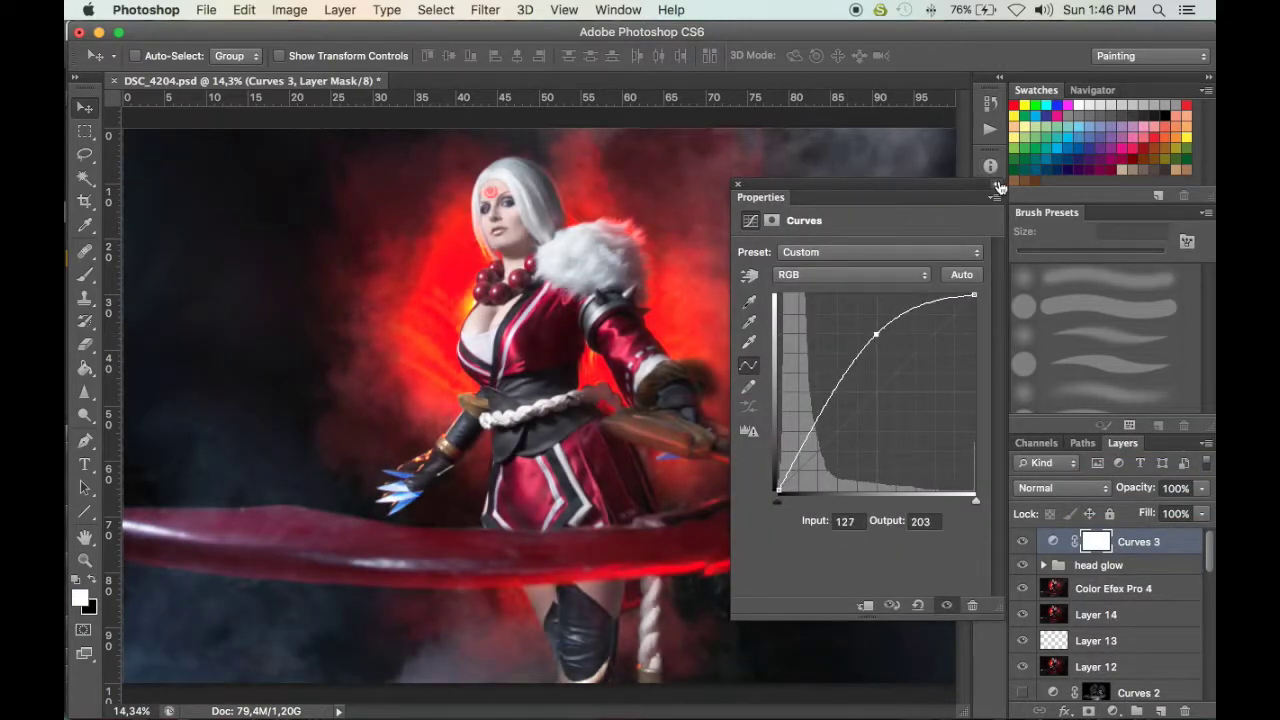
# Invert the Curves 3 mask and paint the brightening back into the background smoke with an 800 px soft white brush at 11% opacity
pyautogui.click(996, 184)
pyautogui.press('super+i')
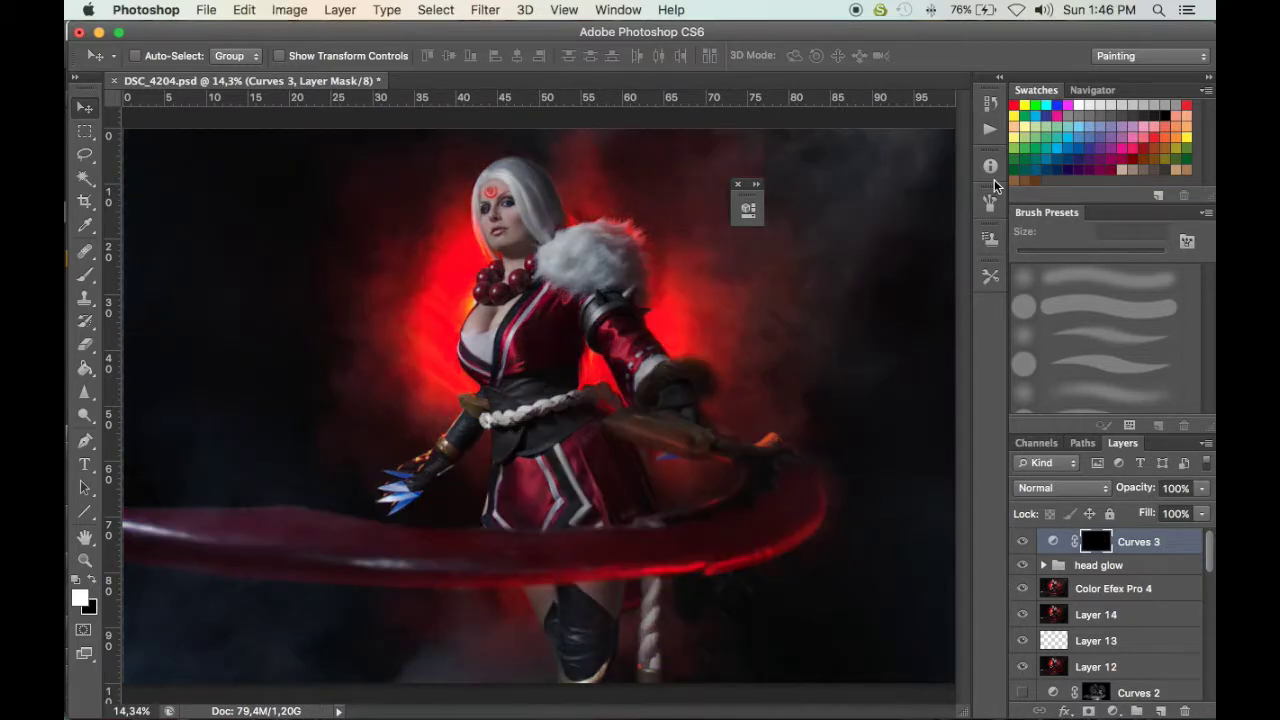
pyautogui.press('b')
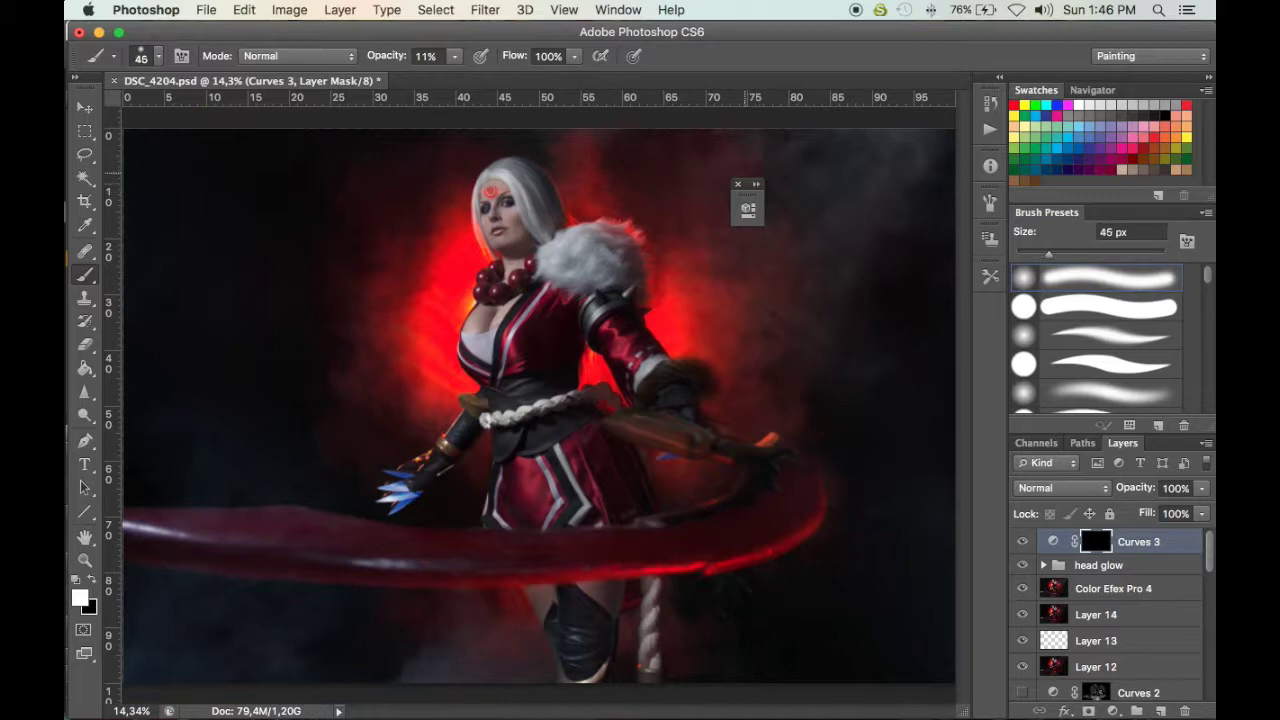
pyautogui.press(']')
pyautogui.press(']')
pyautogui.press(']')
pyautogui.press(']')
pyautogui.press(']')
pyautogui.press(']')
pyautogui.press(']')
pyautogui.press(']')
pyautogui.press(']')
pyautogui.press(']')
pyautogui.press(']')
pyautogui.press(']')
pyautogui.press(']')
pyautogui.press(']')
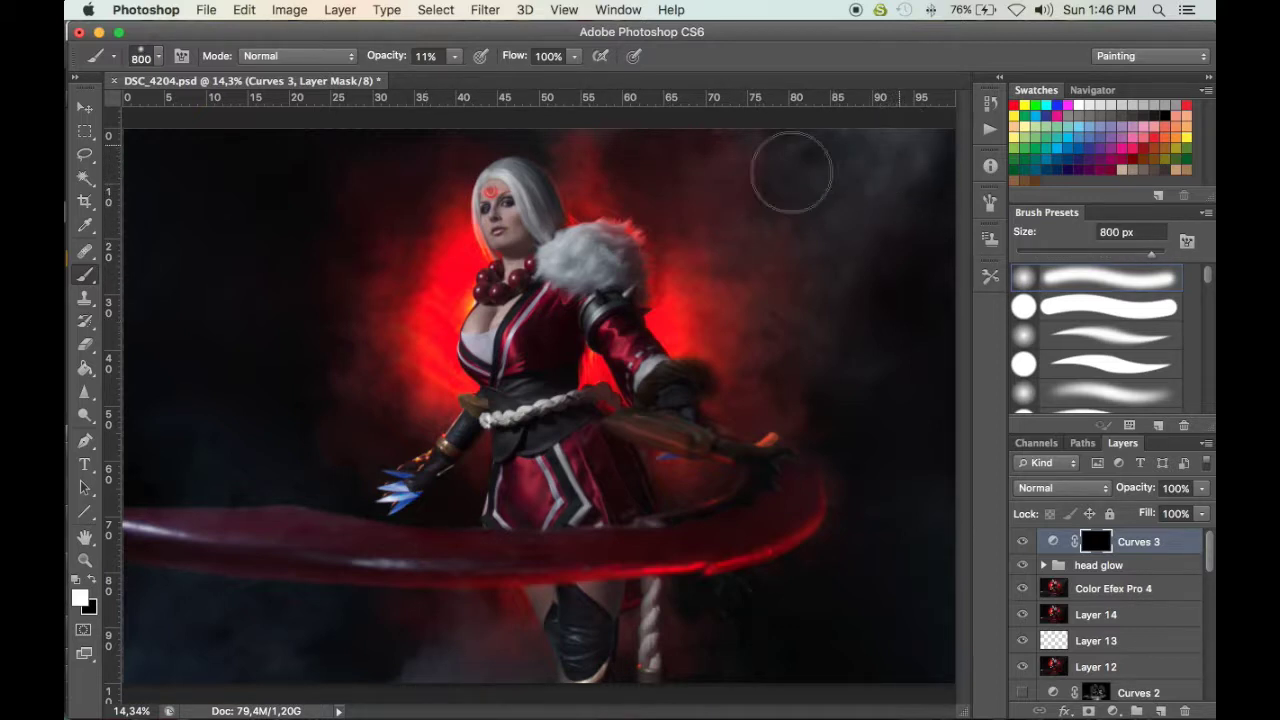
pyautogui.moveTo(745, 371)
pyautogui.mouseDown()
pyautogui.moveTo(750, 401)
pyautogui.moveTo(763, 511)
pyautogui.mouseUp()
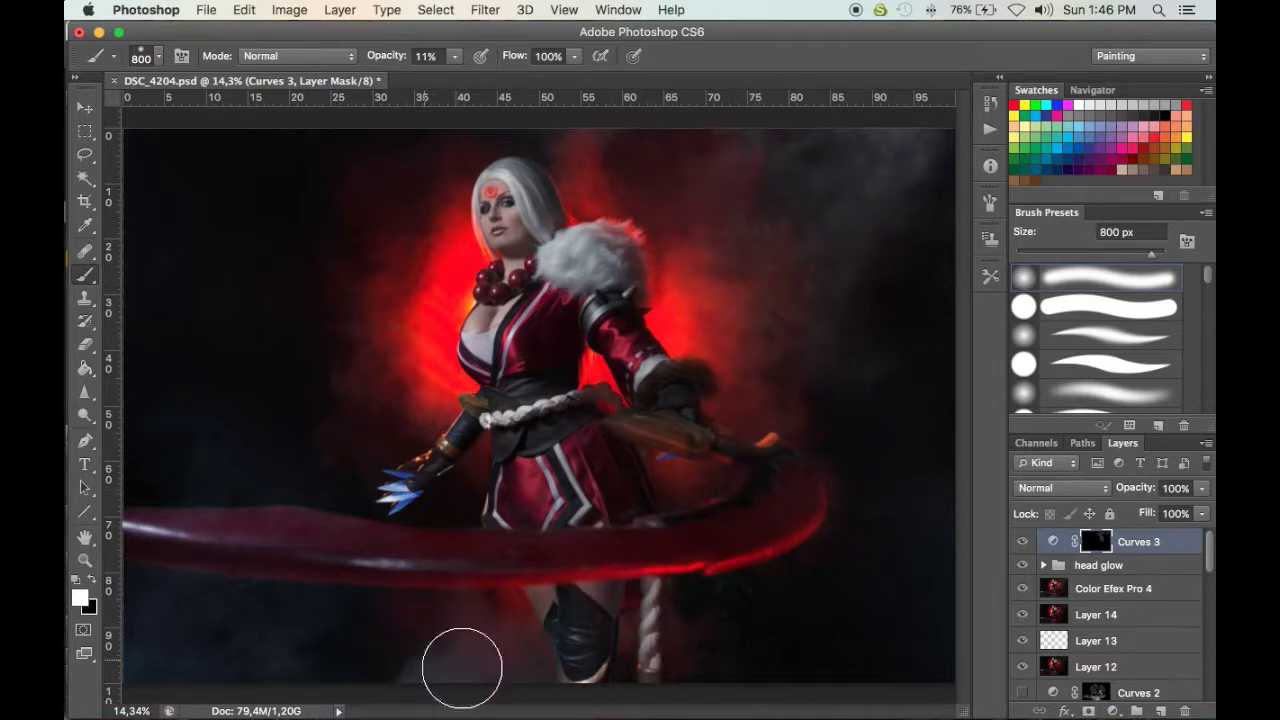
pyautogui.moveTo(238, 460)
pyautogui.mouseDown()
pyautogui.moveTo(211, 463)
pyautogui.moveTo(349, 431)
pyautogui.moveTo(417, 231)
pyautogui.moveTo(448, 347)
pyautogui.mouseUp()
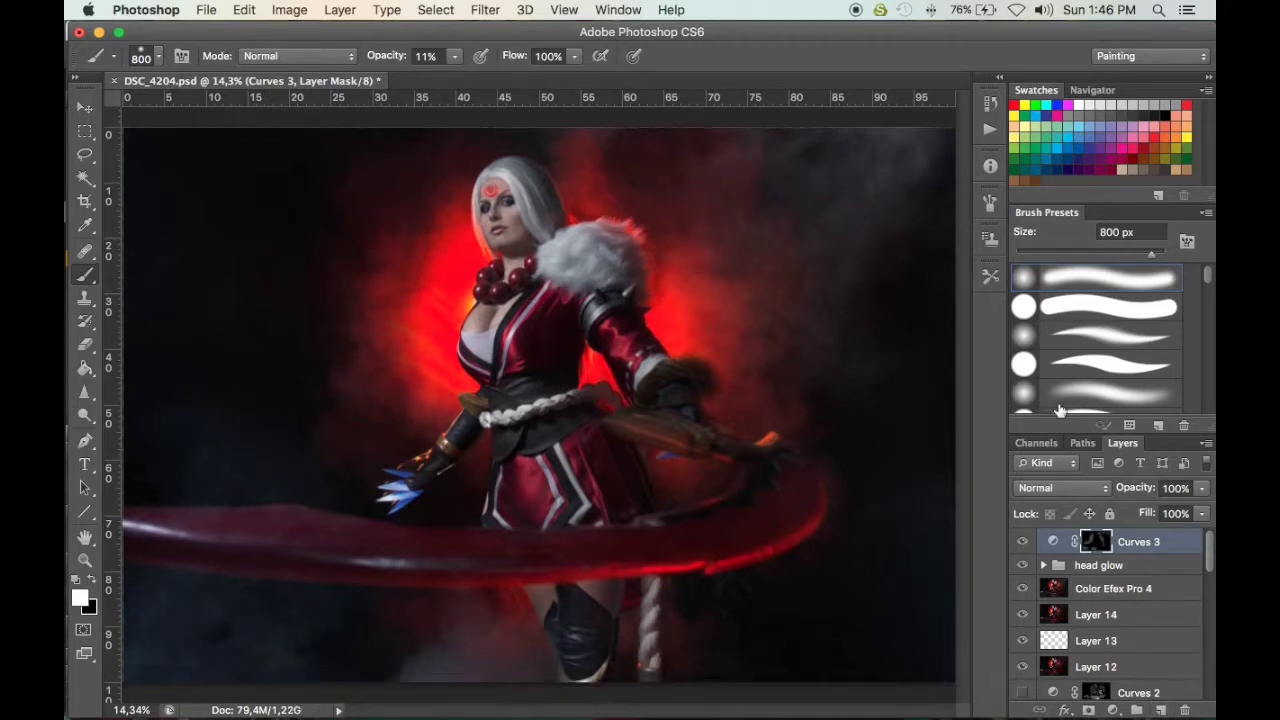
# Add a layer above Curves 3 and paint dark red #4b111d along the scythe blade at 11% opacity, reducing the brush to 200 px
pyautogui.click(1160, 709)
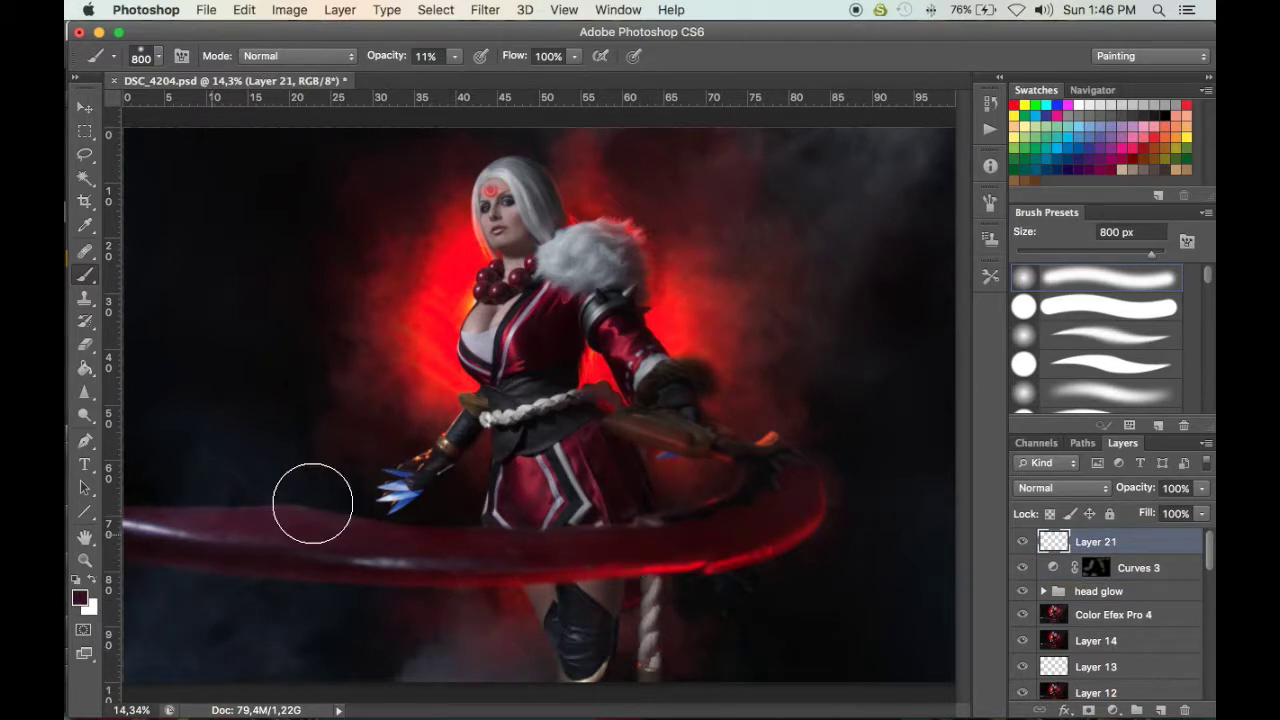
pyautogui.click(80, 597)
pyautogui.click(783, 439)
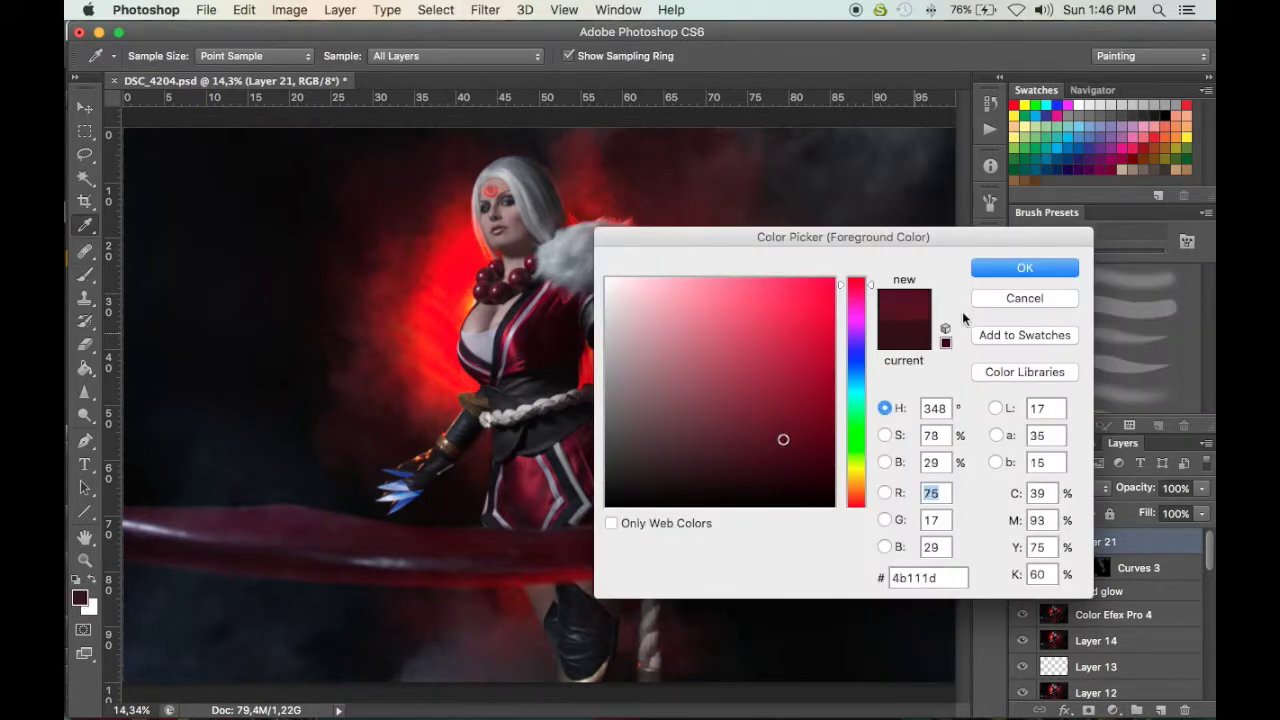
pyautogui.click(1005, 271)
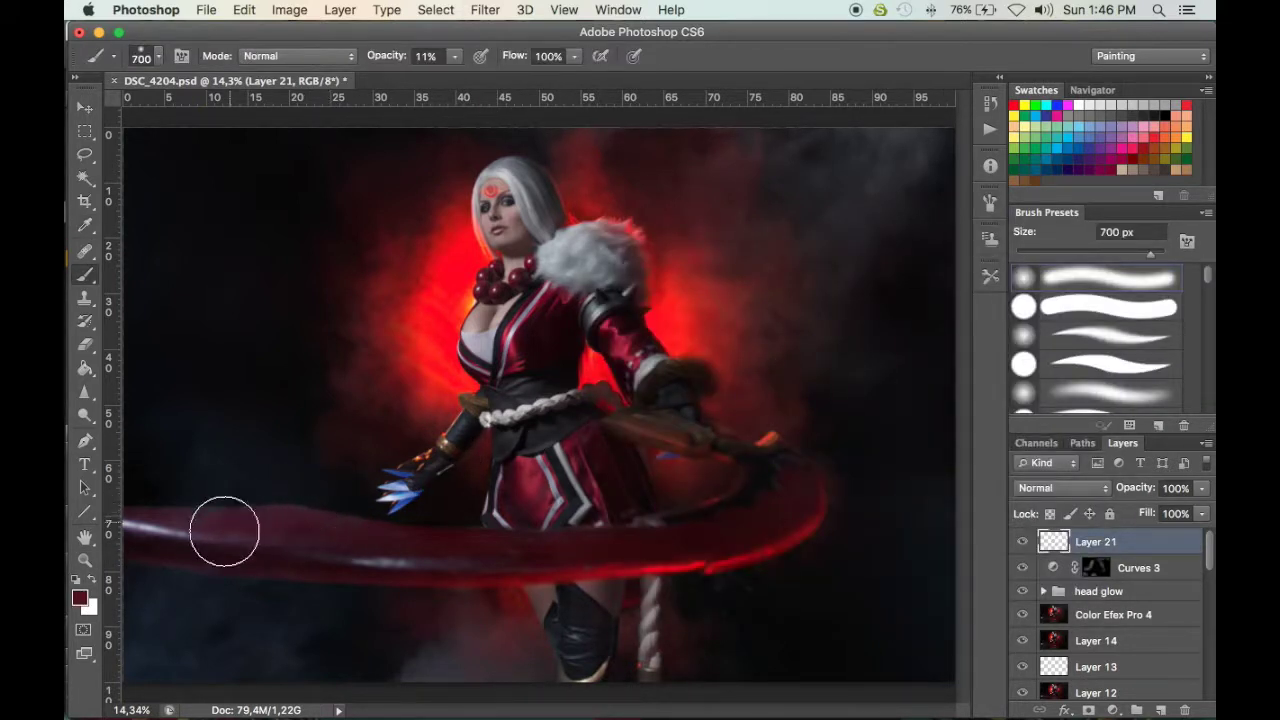
pyautogui.press('[')
pyautogui.press('[')
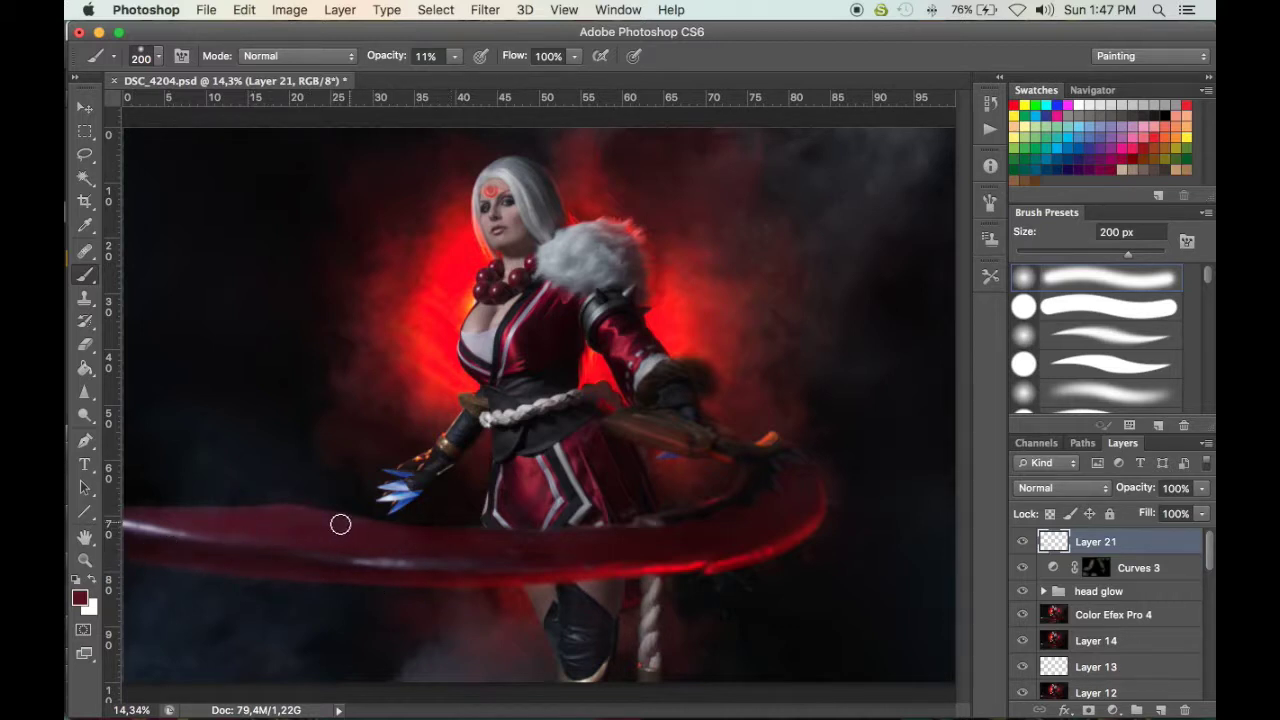
# Set the blade tint layer's blending mode to Color and compare the image with the layer hidden and shown
pyautogui.click(1068, 489)
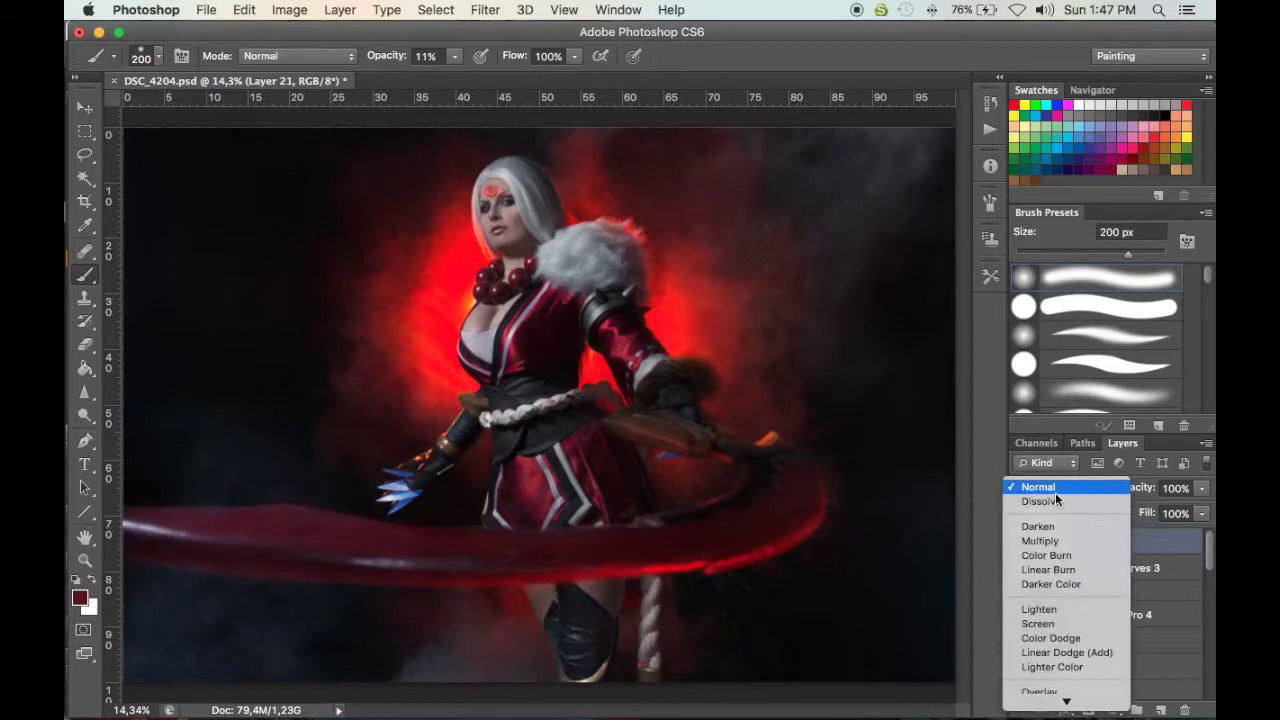
pyautogui.click(1044, 688)
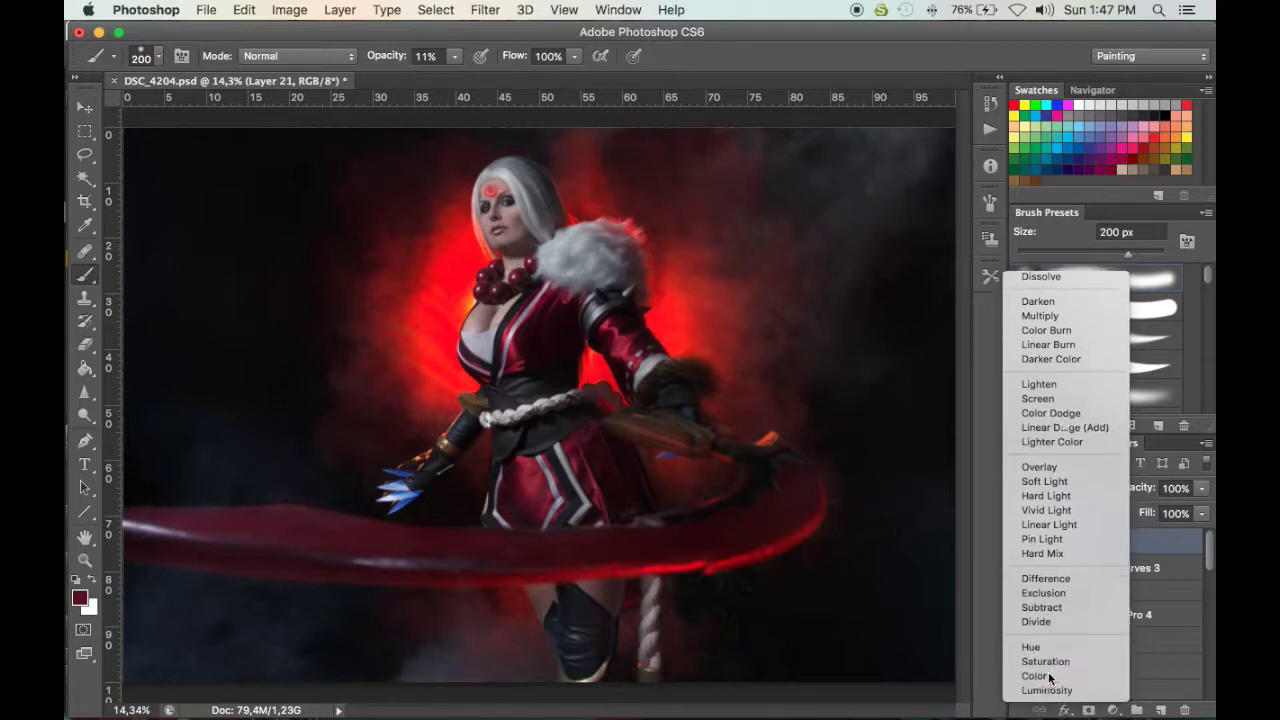
pyautogui.click(1022, 542)
pyautogui.click(1022, 542)
pyautogui.click(1021, 541)
pyautogui.click(1019, 541)
pyautogui.click(1021, 541)
pyautogui.click(1021, 541)
pyautogui.click(1021, 541)
pyautogui.click(1021, 541)
pyautogui.moveTo(117, 530); pyautogui.dragTo(214, 540)
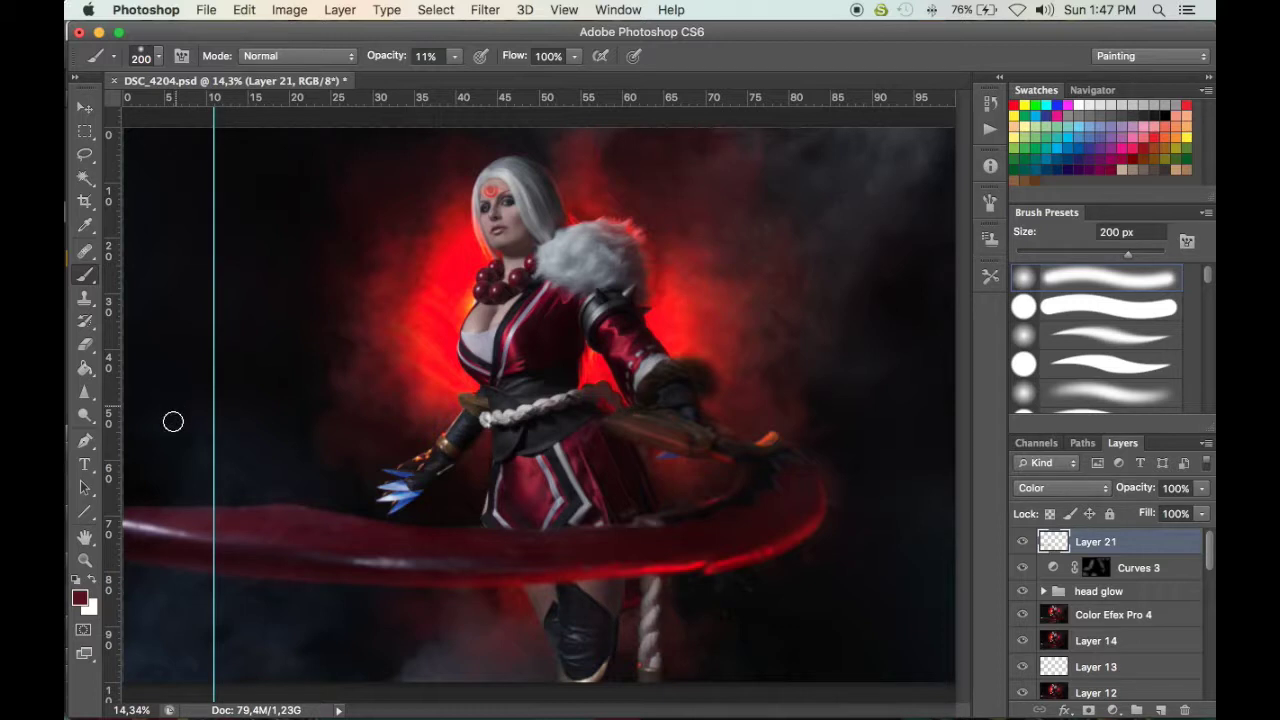
pyautogui.press('super+z')
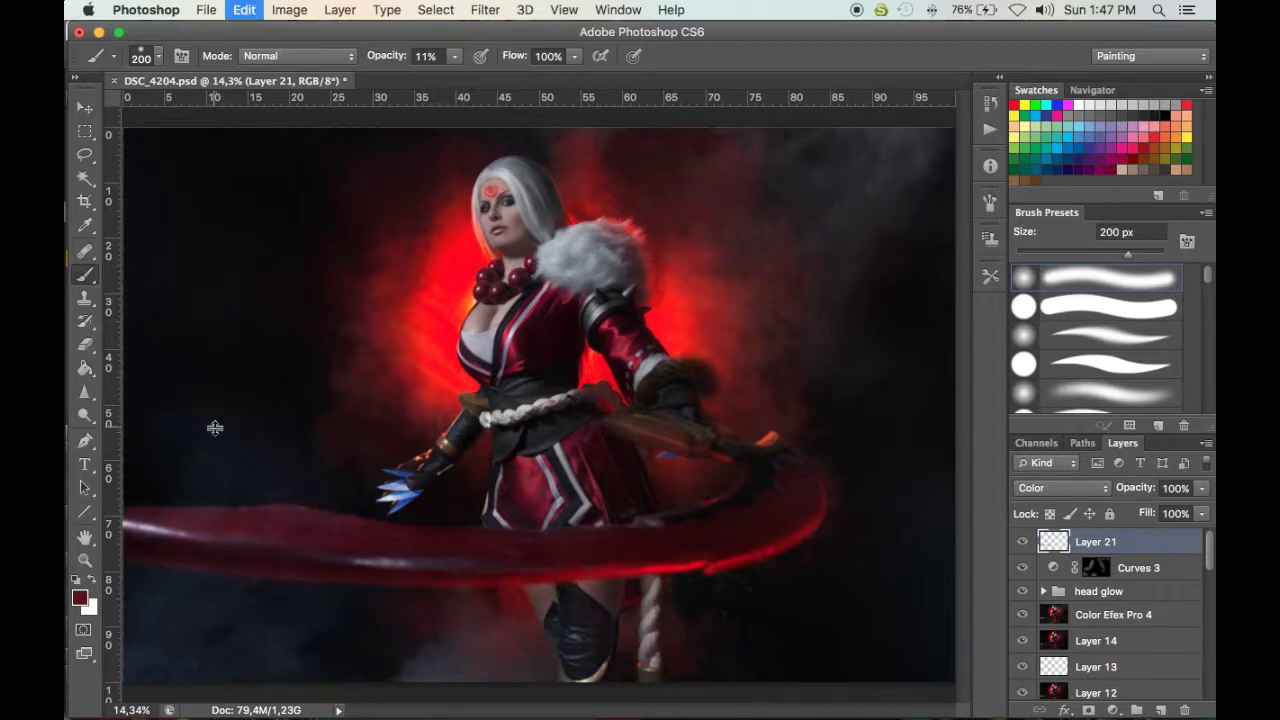
pyautogui.doubleClick(115, 549)
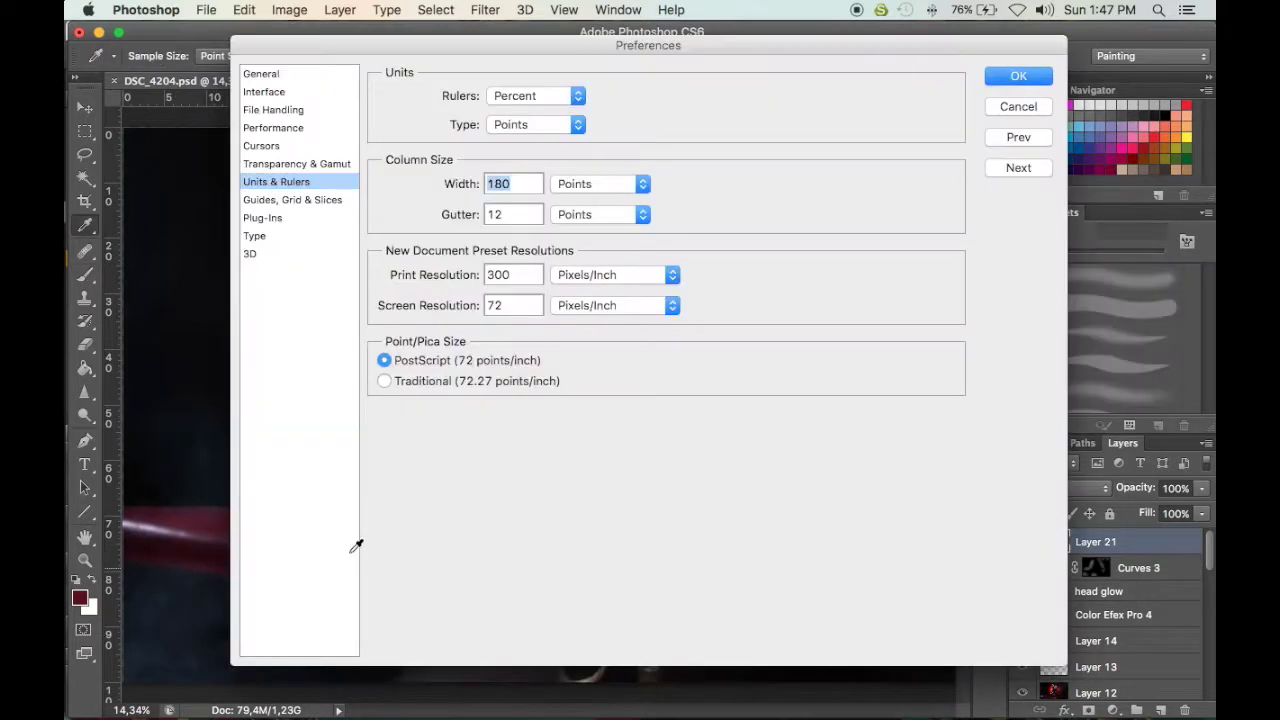
pyautogui.click(1017, 107)
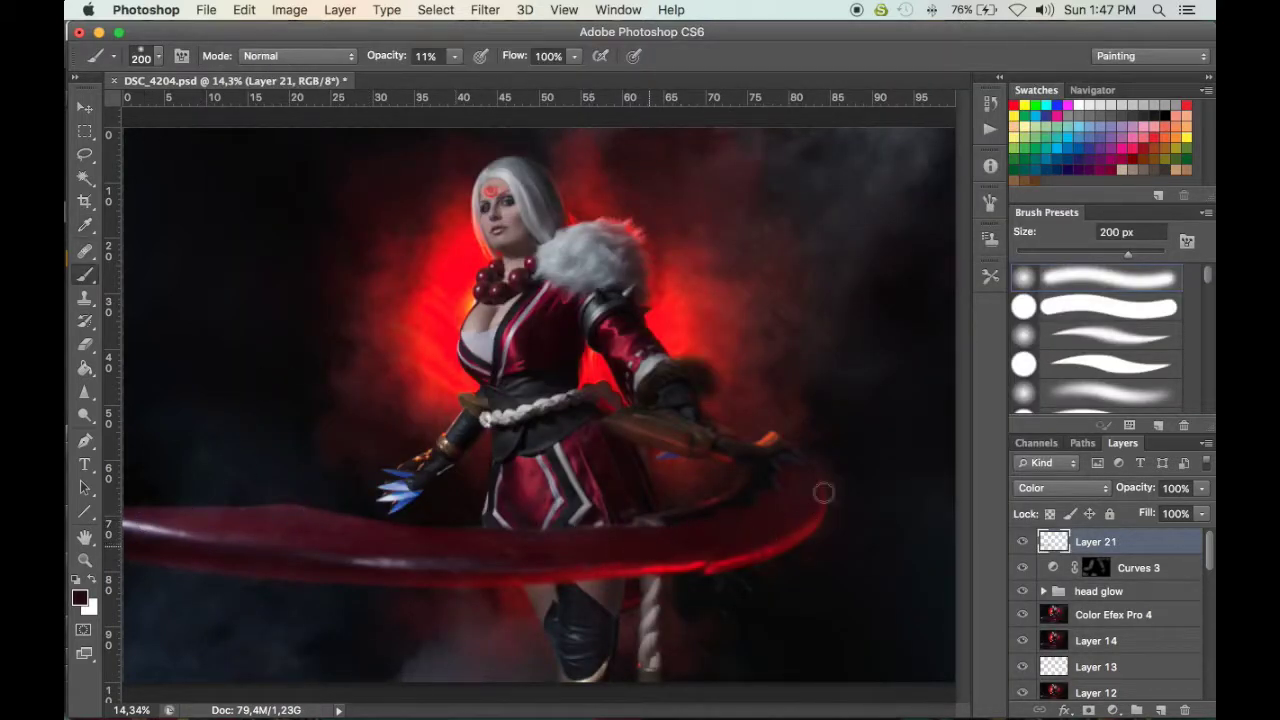
# Tint the smoke beneath the blade near the legs with dark red on Layer 21, using a 400 px soft brush
pyautogui.press('space')
pyautogui.press(']')
pyautogui.press(']')
pyautogui.press(']')
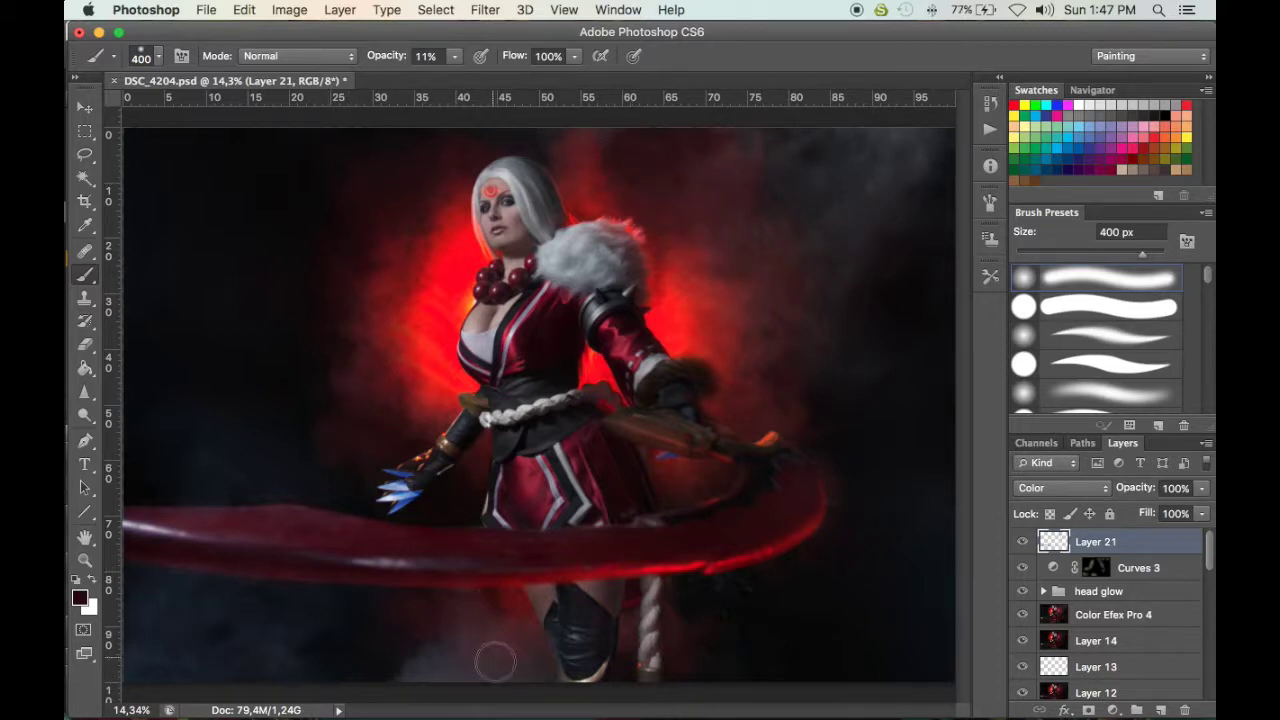
pyautogui.moveTo(508, 642)
pyautogui.mouseDown()
pyautogui.moveTo(489, 599)
pyautogui.moveTo(507, 636)
pyautogui.moveTo(467, 668)
pyautogui.moveTo(432, 656)
pyautogui.mouseUp()
# Add a Curves adjustment layer above Layer 21 and darken the RGB midtones from input 128 to output 51
pyautogui.click(1111, 711)
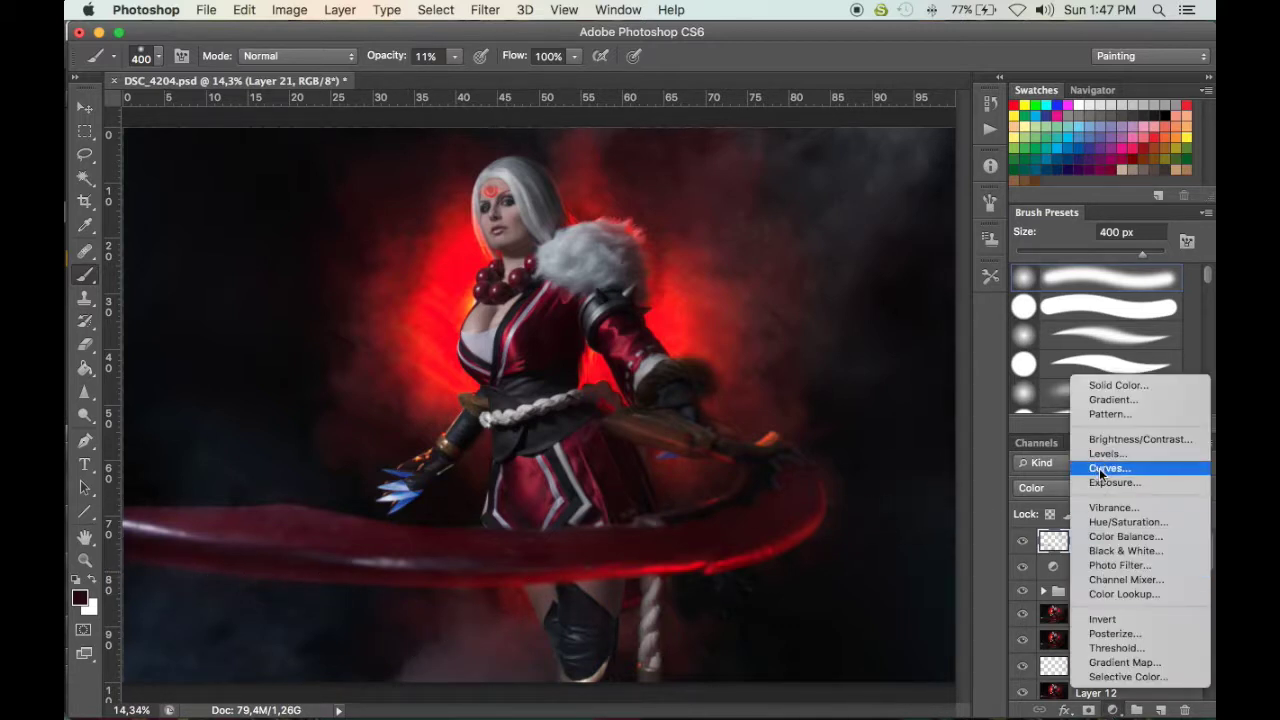
pyautogui.click(1098, 468)
pyautogui.moveTo(606, 394); pyautogui.dragTo(601, 453)
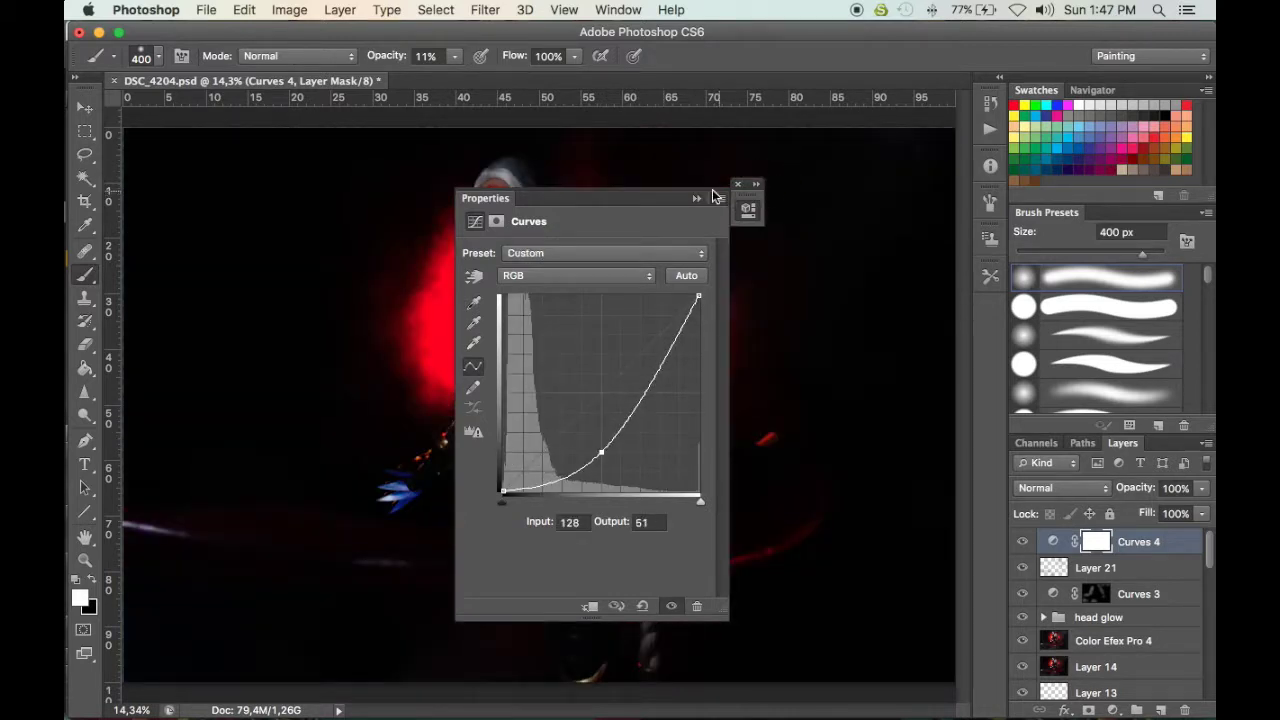
pyautogui.click(697, 201)
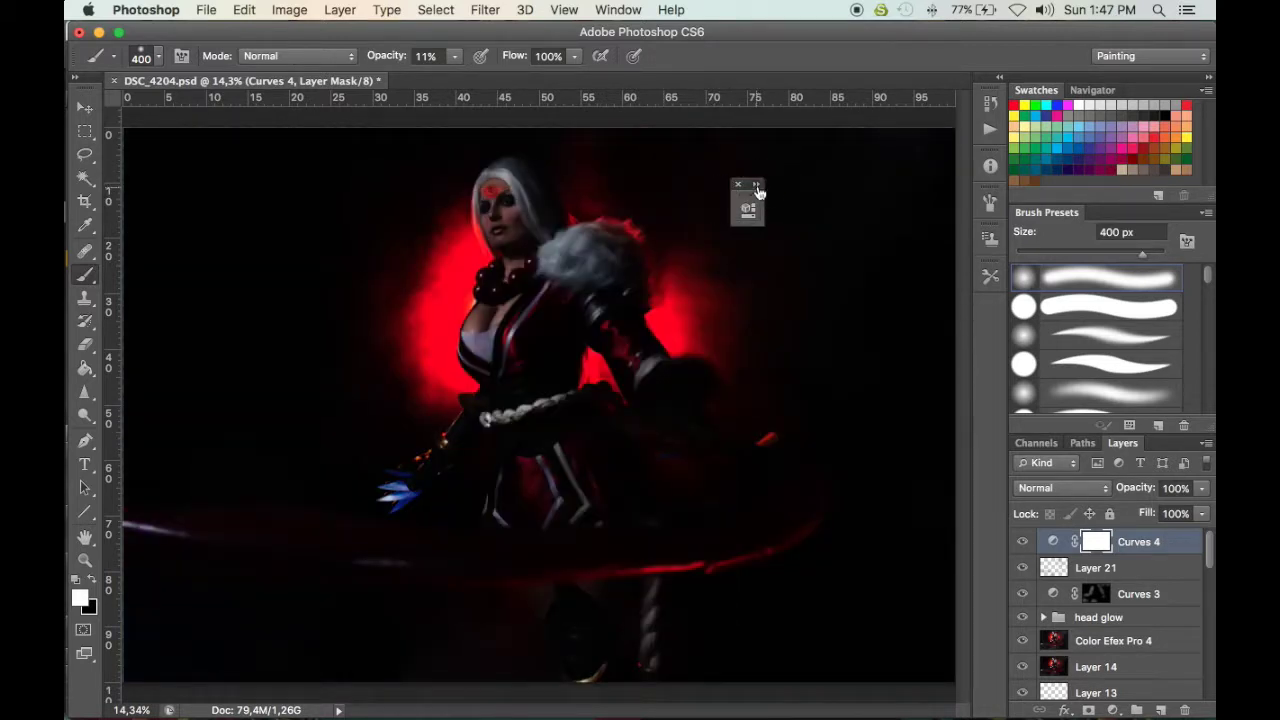
pyautogui.click(755, 185)
pyautogui.click(737, 184)
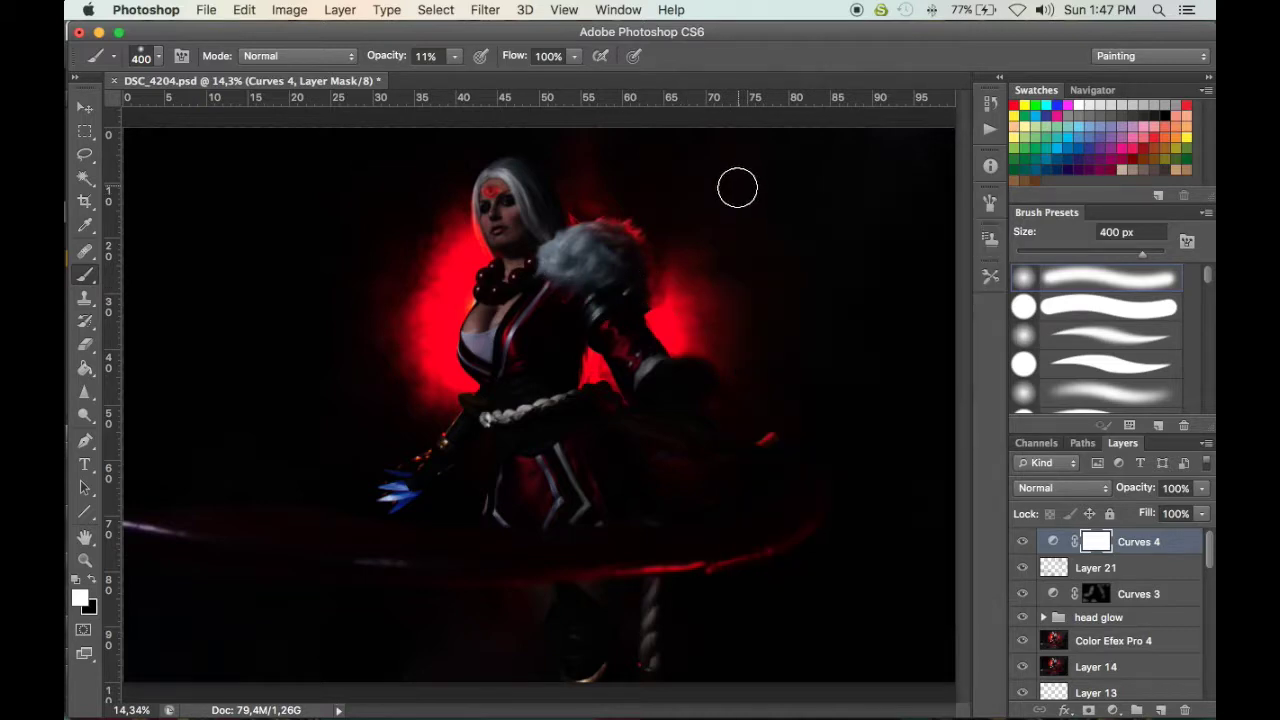
# Invert the Curves 4 mask to black and paint the darkening into selected image areas with a 400 px white brush at 11% opacity
pyautogui.press('super+i')
pyautogui.press('super+i')
pyautogui.press('super+i')
pyautogui.press('super+i')
pyautogui.press('super+i')
pyautogui.press('super+i')
pyautogui.press('super+i')
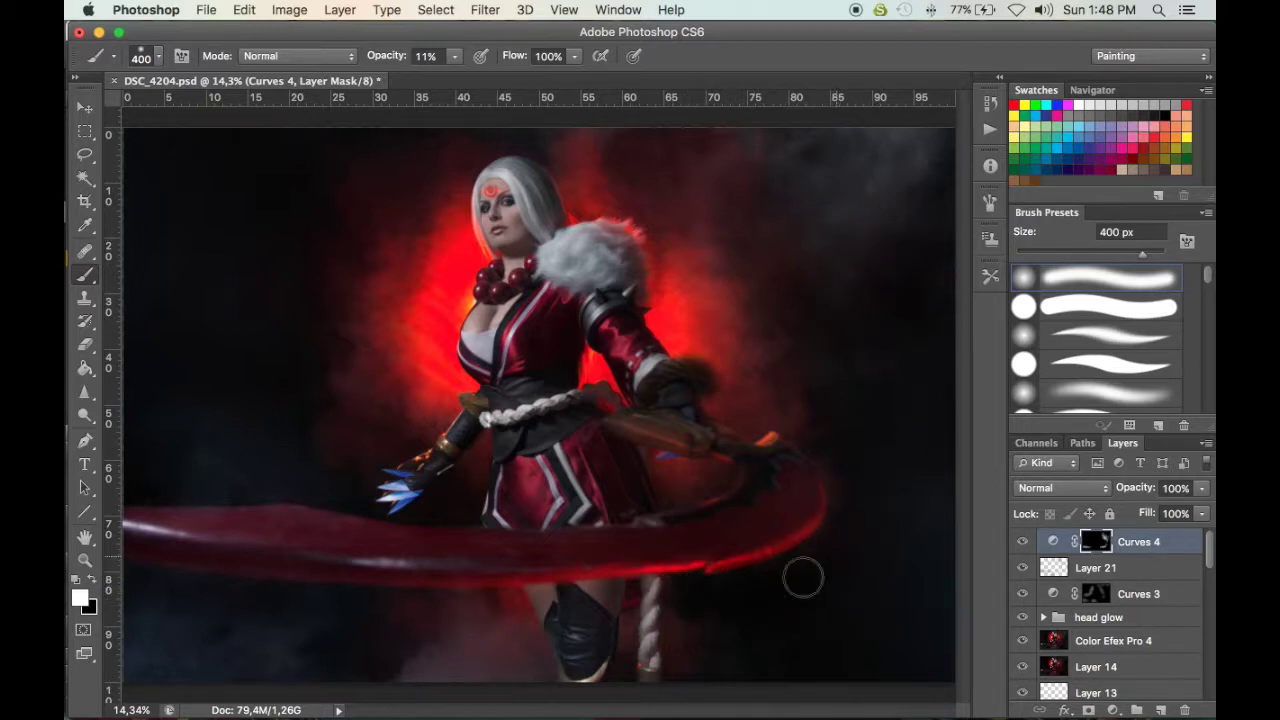
pyautogui.press('space')
# Add another Curves adjustment layer with a shadow point near input 25 and a highlight point at input 222, output 229
pyautogui.click(1112, 709)
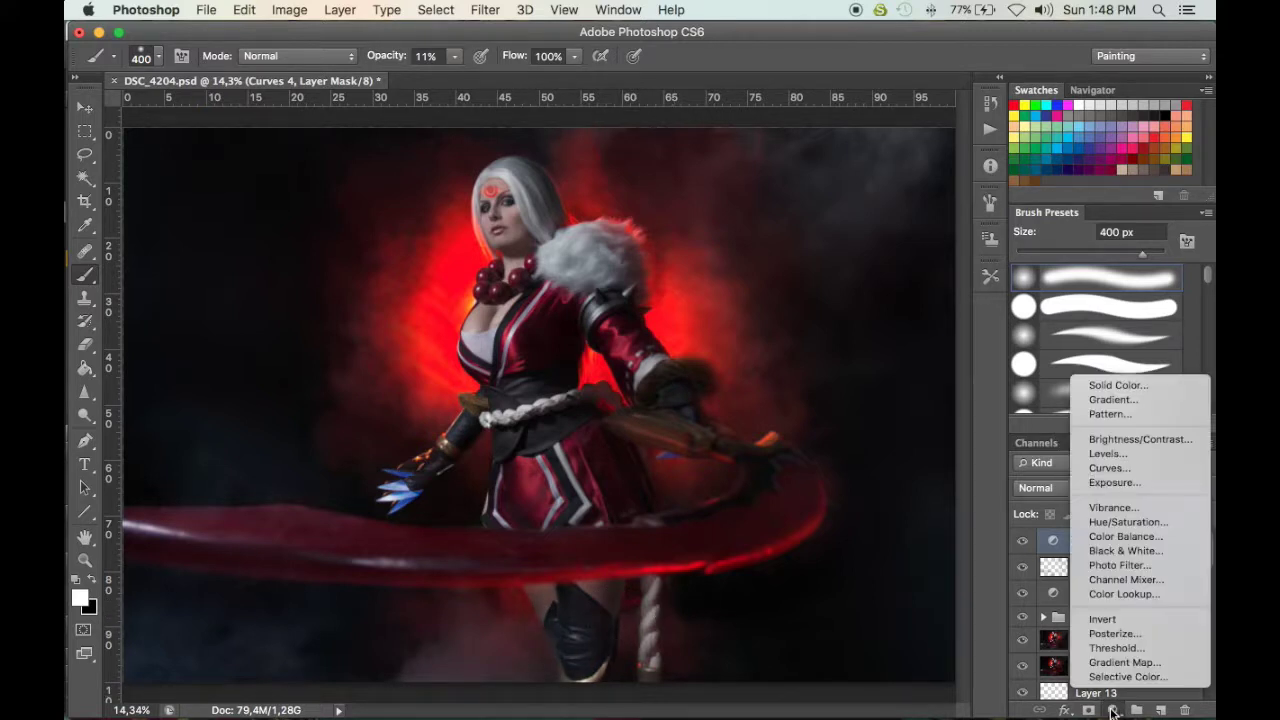
pyautogui.click(1105, 468)
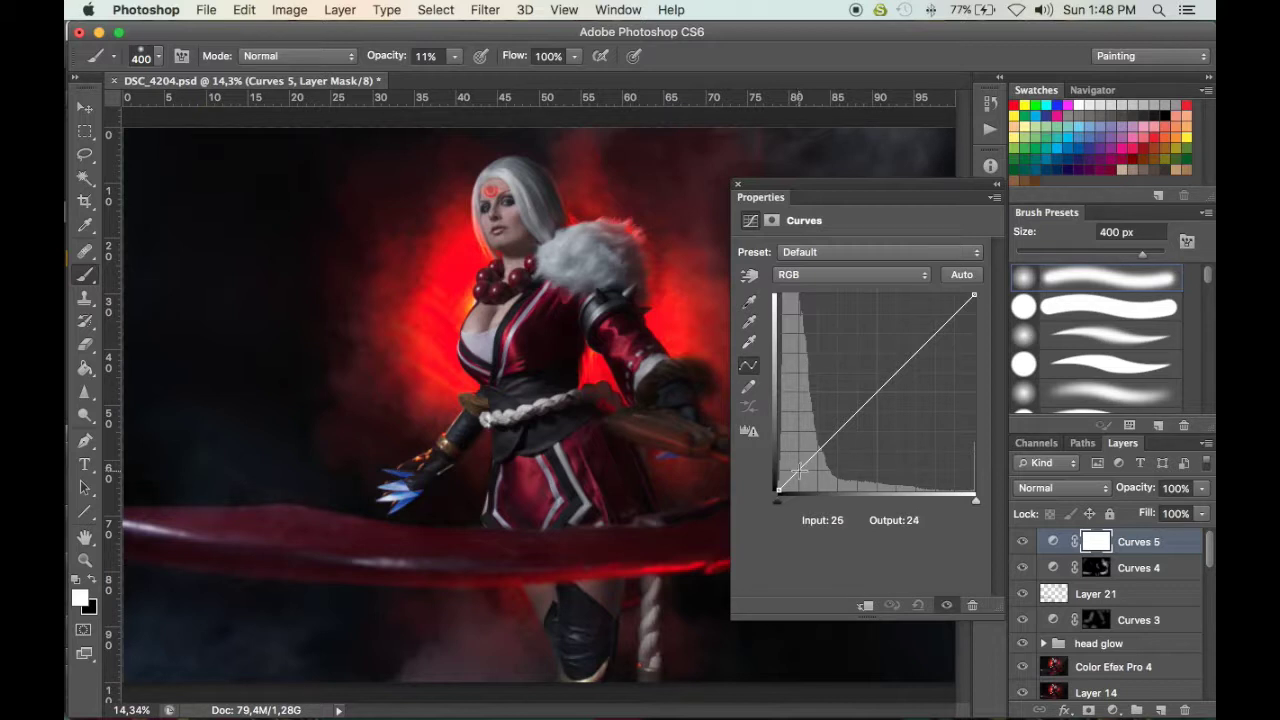
pyautogui.click(799, 470)
pyautogui.press('Up')
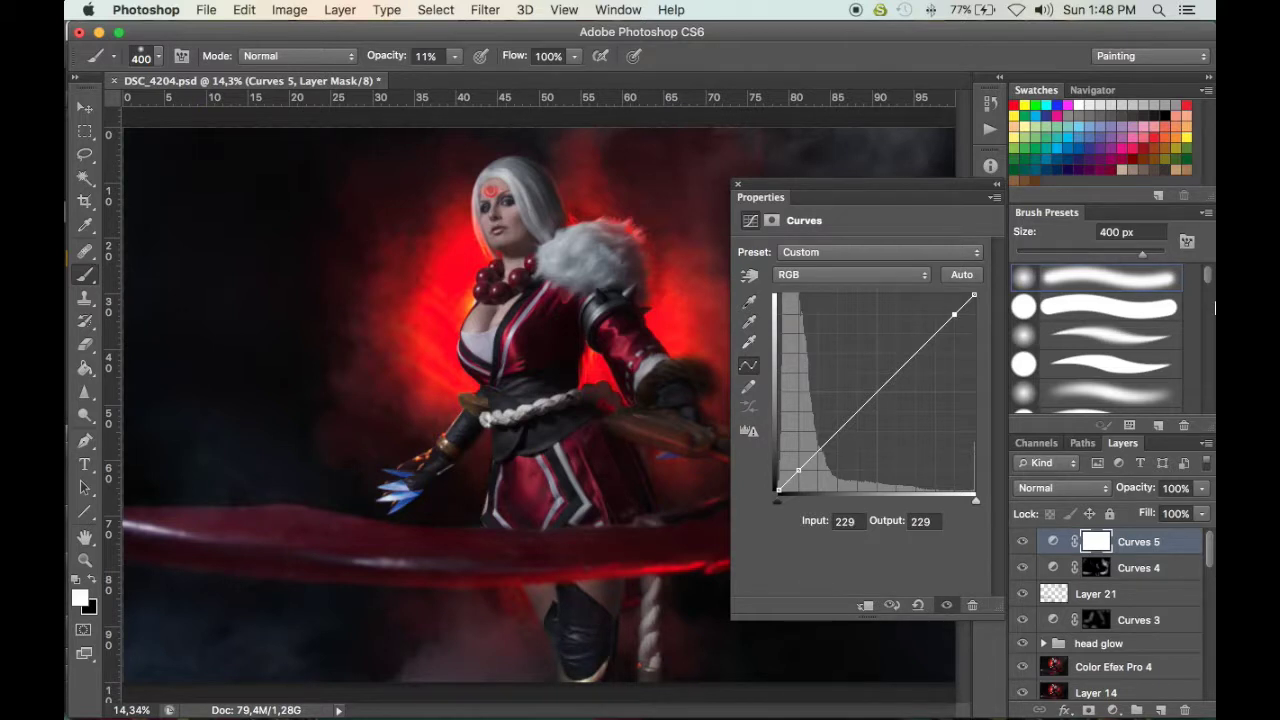
pyautogui.press('Left')
pyautogui.press('Left')
pyautogui.press('Left')
pyautogui.press('Left')
pyautogui.press('Left')
pyautogui.press('Left')
pyautogui.press('Left')
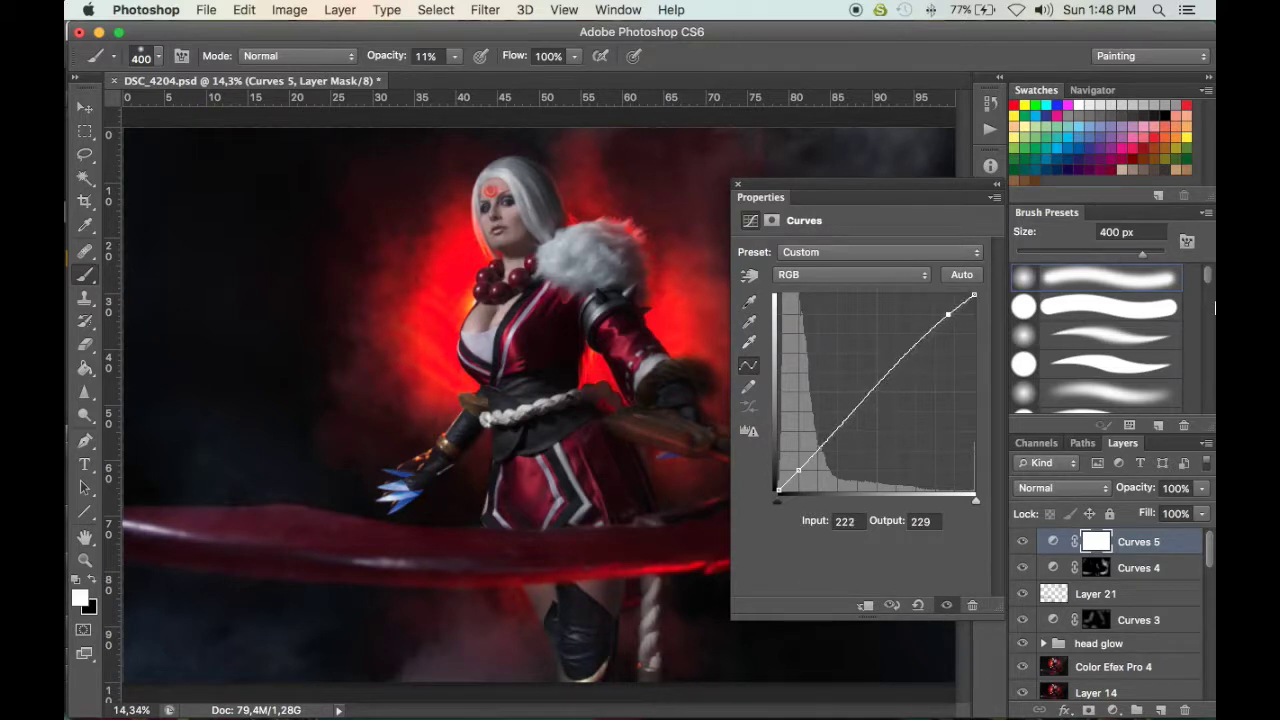
# Move the new curve's shadow point to input 34, output 26 and its highlight point to input 221, output 229
pyautogui.press('Right')
pyautogui.press('Right')
pyautogui.press('Right')
pyautogui.press('Right')
pyautogui.press('Right')
pyautogui.press('Right')
pyautogui.press('Right')
pyautogui.press('Right')
pyautogui.press('Right')
pyautogui.press('Right')
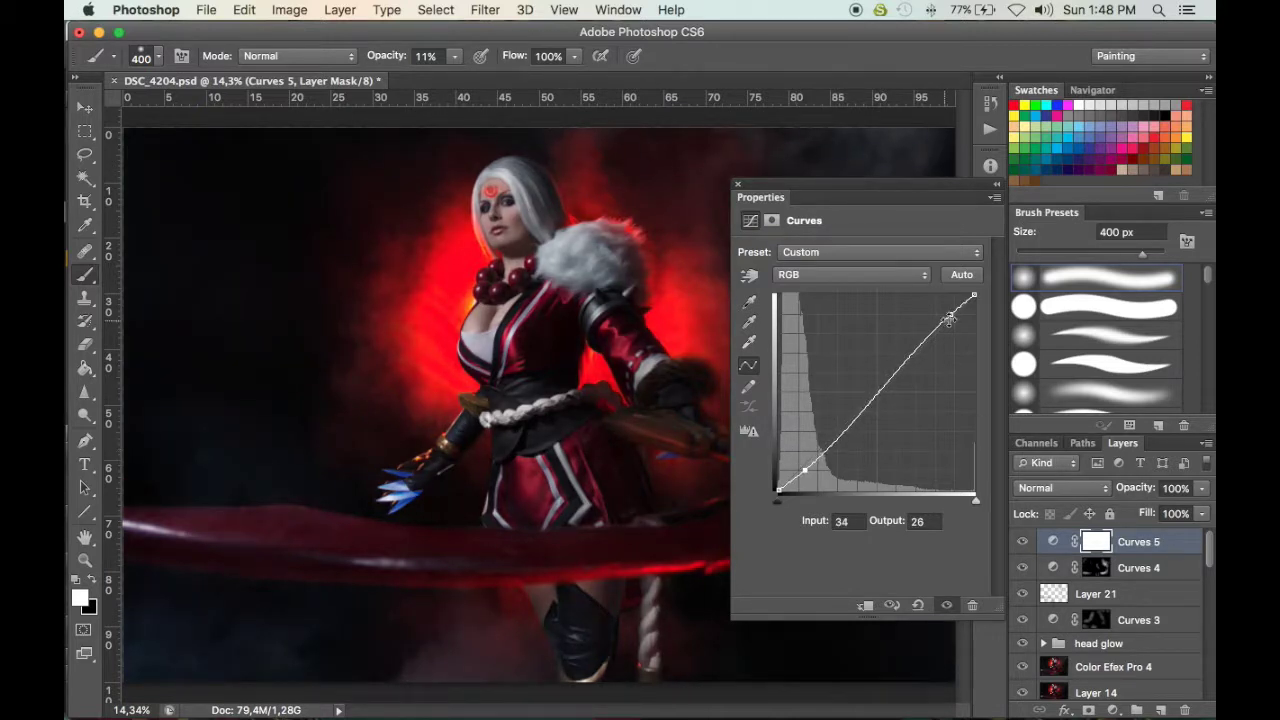
pyautogui.press('Left')
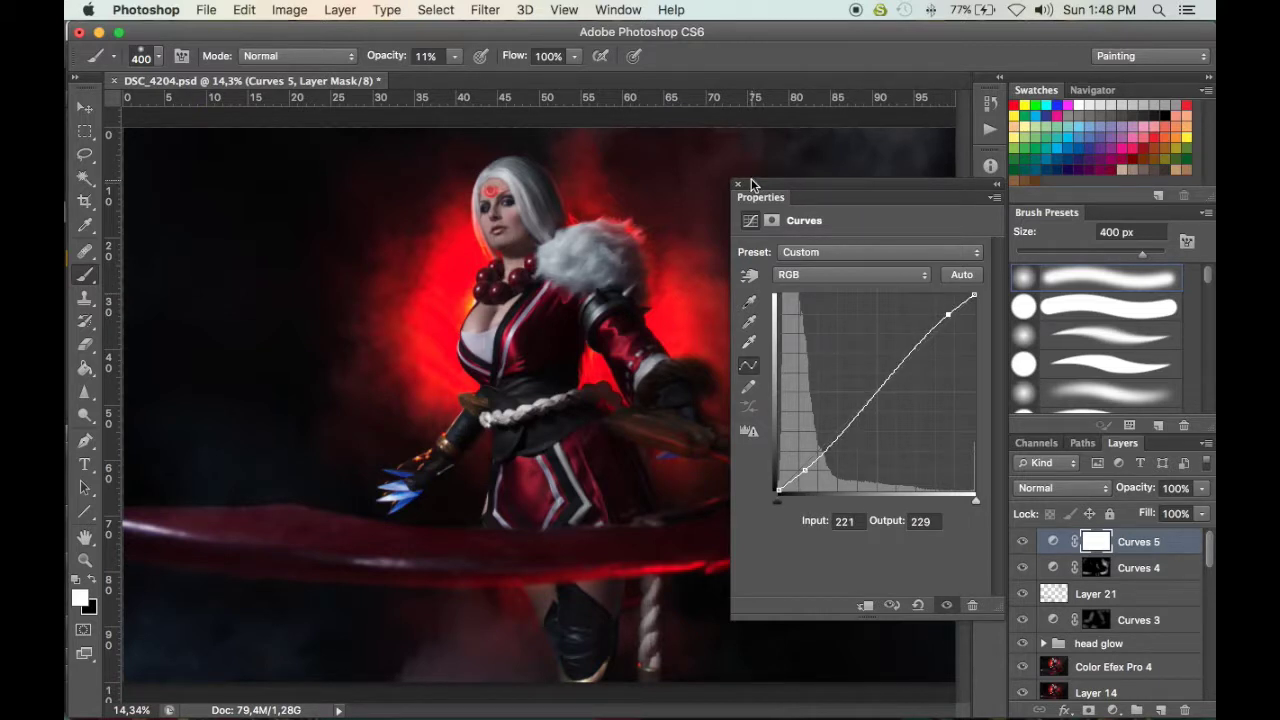
pyautogui.click(738, 186)
# Compare the image with and without the Curves 5 contrast layer and lower its opacity to 21%
pyautogui.click(1023, 542)
pyautogui.click(1023, 542)
pyautogui.click(1023, 542)
pyautogui.click(1023, 542)
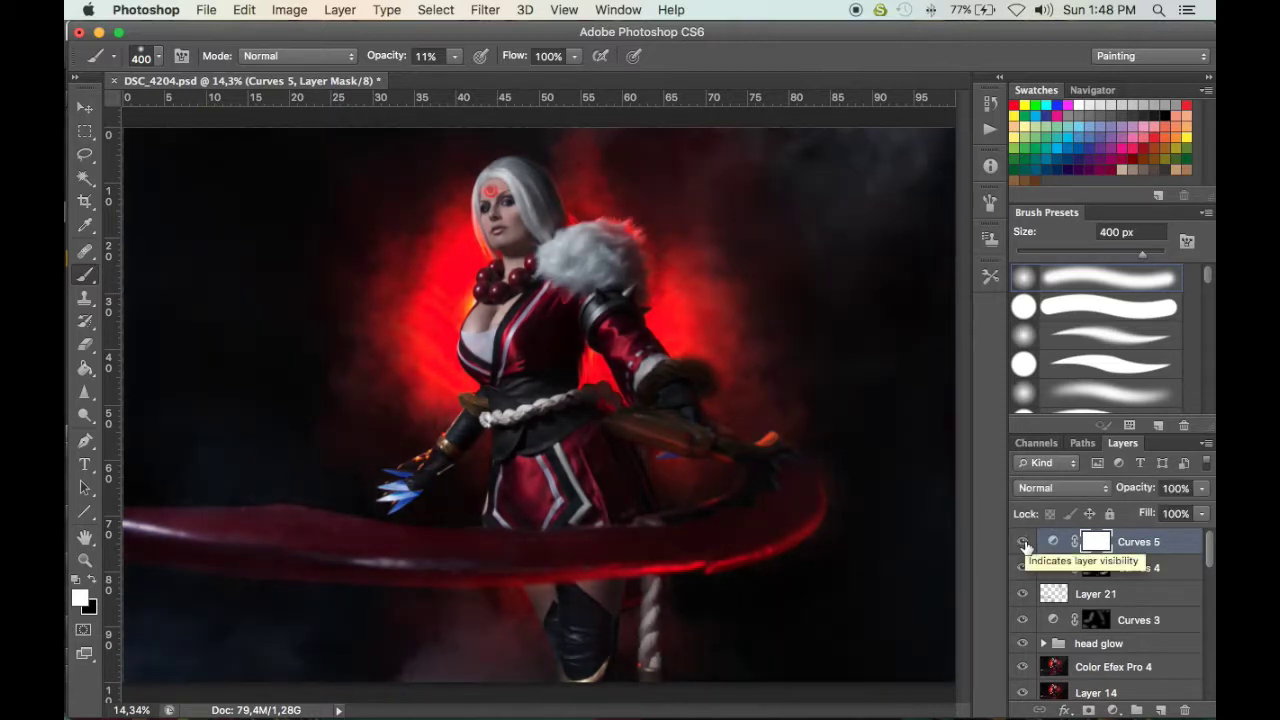
pyautogui.moveTo(1201, 488); pyautogui.dragTo(1154, 507)
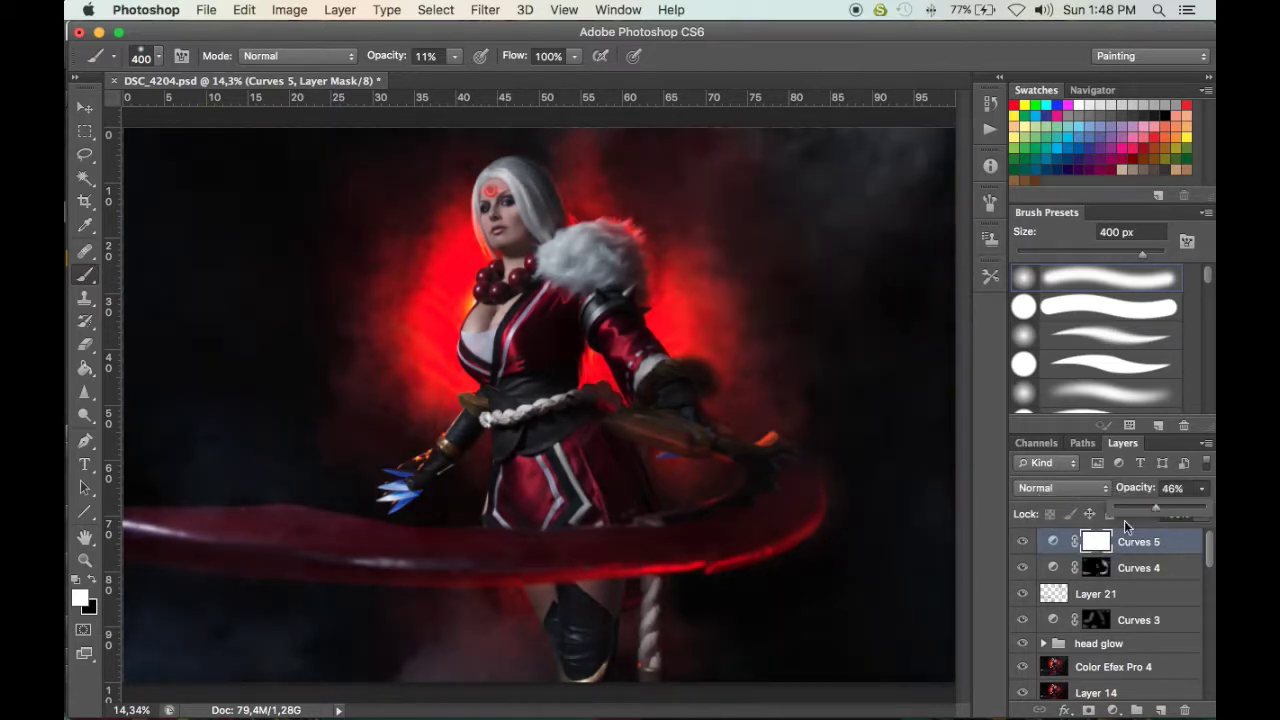
pyautogui.click(1022, 542)
pyautogui.click(1022, 542)
pyautogui.click(1022, 542)
pyautogui.click(1022, 542)
pyautogui.click(1201, 489)
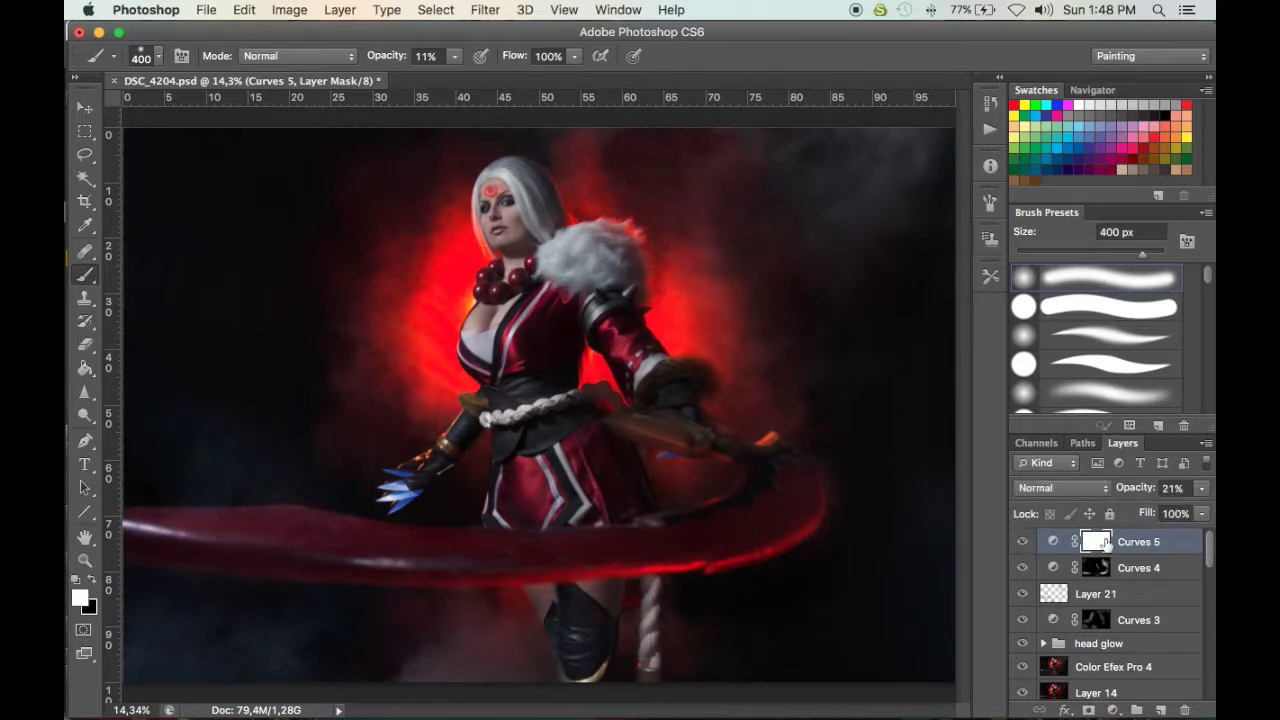
# Stamp all visible layers into a new merged layer at the top of the stack
pyautogui.press('super+2')
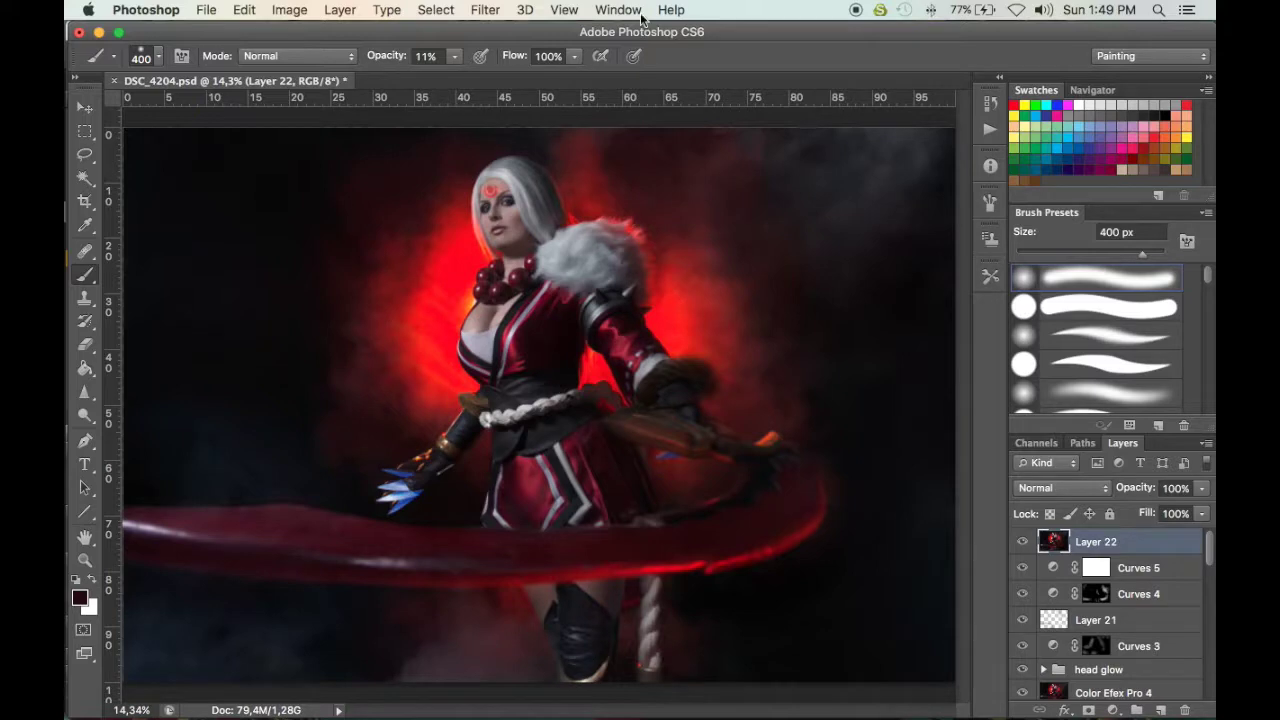
pyautogui.click(484, 10)
pyautogui.click(484, 10)
# Sharpen the merged Layer 22 with Unsharp Mask at amount 74%, radius 1,0 pixels and threshold 0
pyautogui.press('super+equal')
pyautogui.press('super+equal')
pyautogui.press('super+equal')
pyautogui.press('super+equal')
pyautogui.press('super+equal')
pyautogui.press('super+equal')
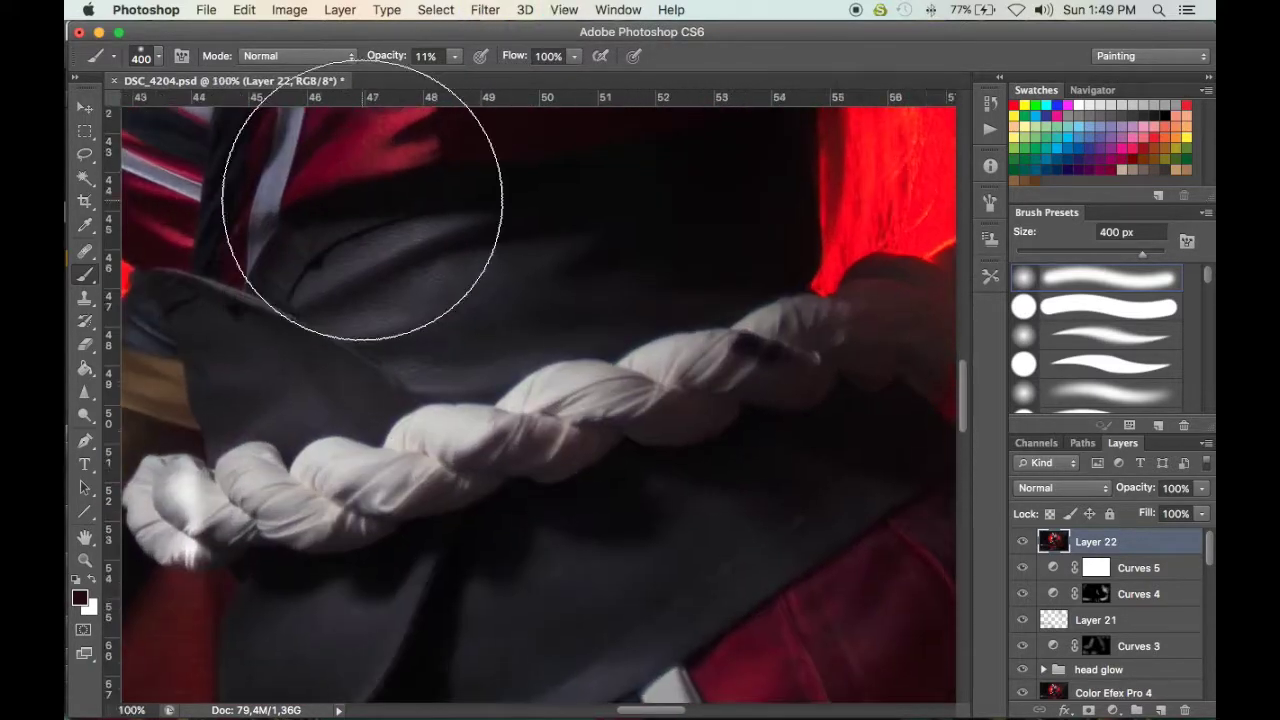
pyautogui.scroll(15, 362, 200)
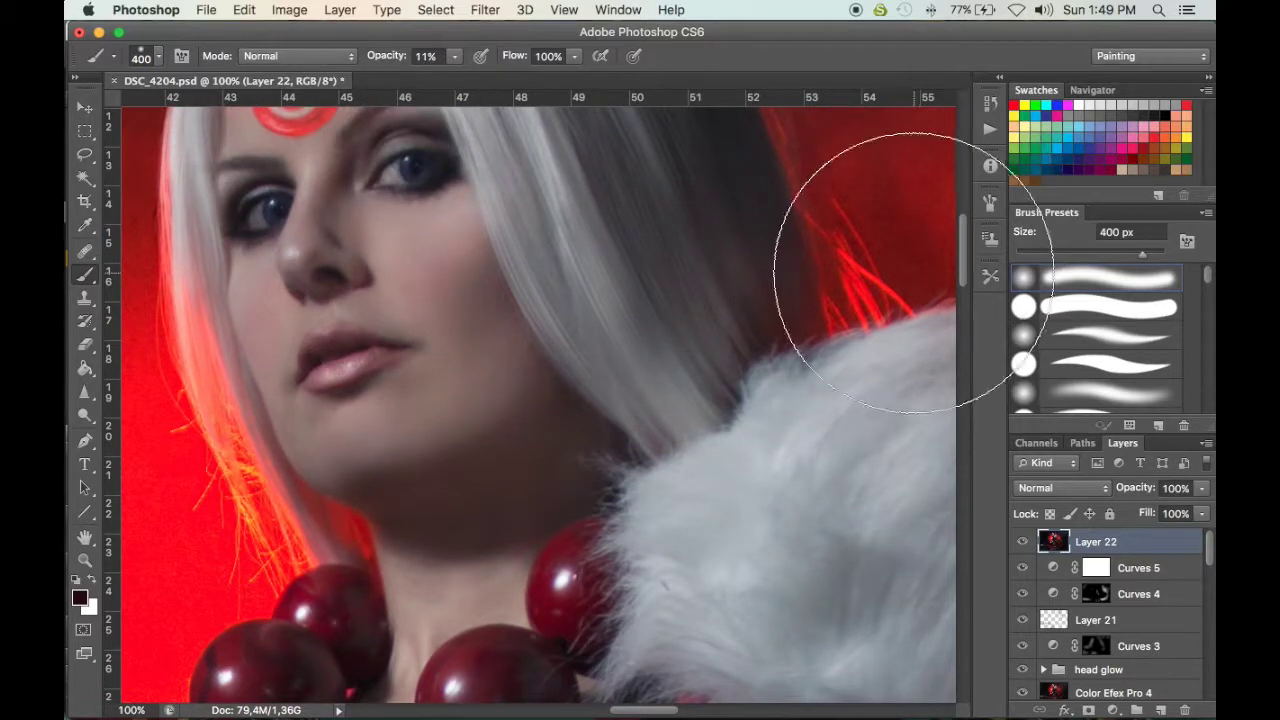
pyautogui.click(480, 10)
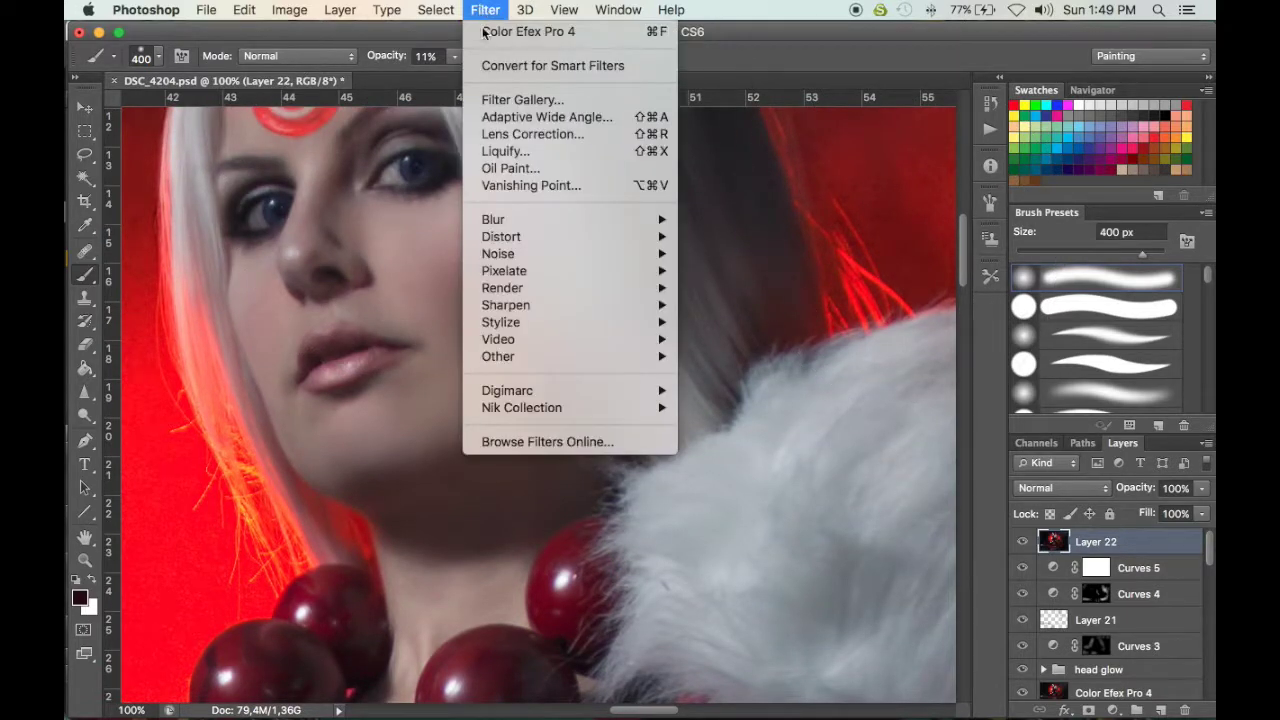
pyautogui.moveTo(508, 309)
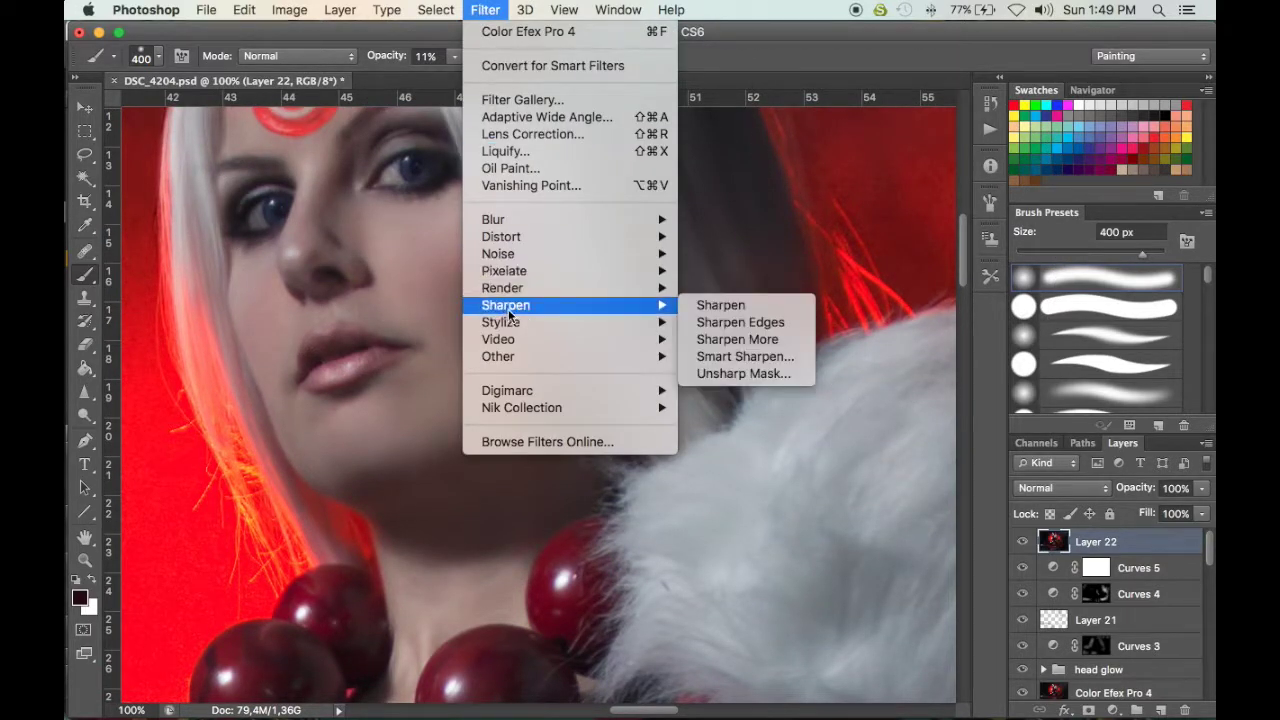
pyautogui.click(753, 375)
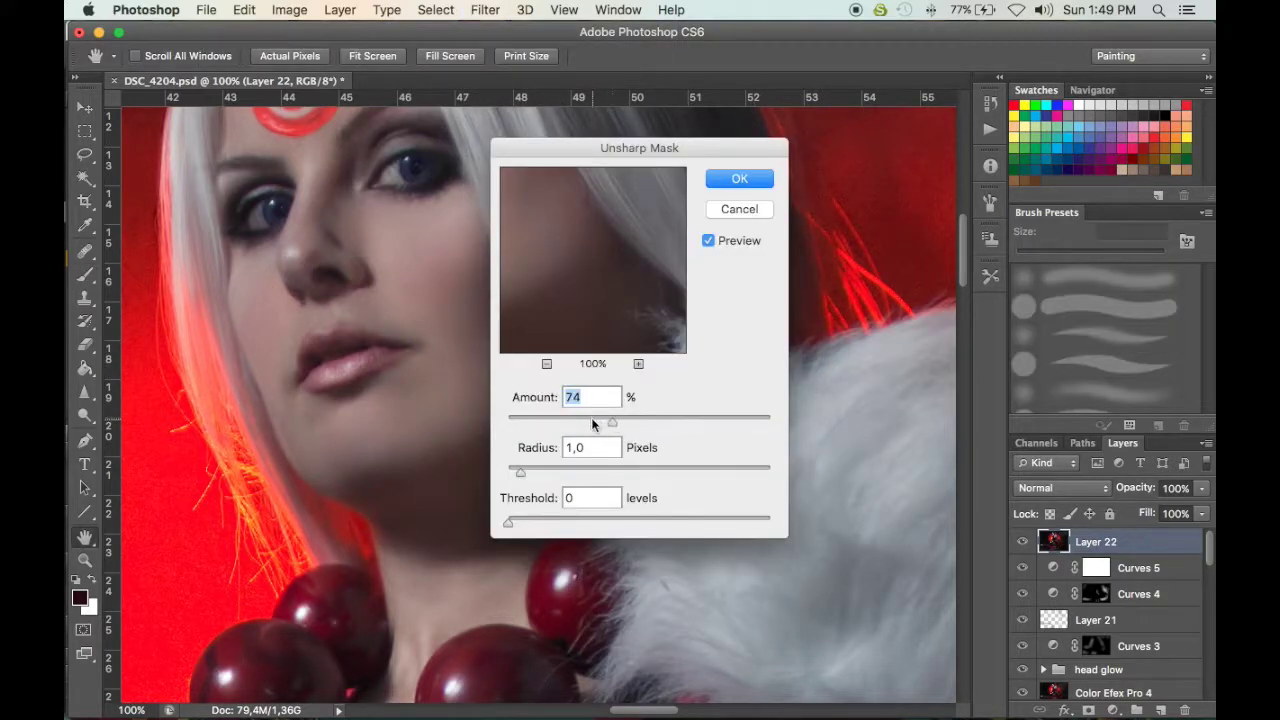
pyautogui.click(740, 178)
pyautogui.press('b')
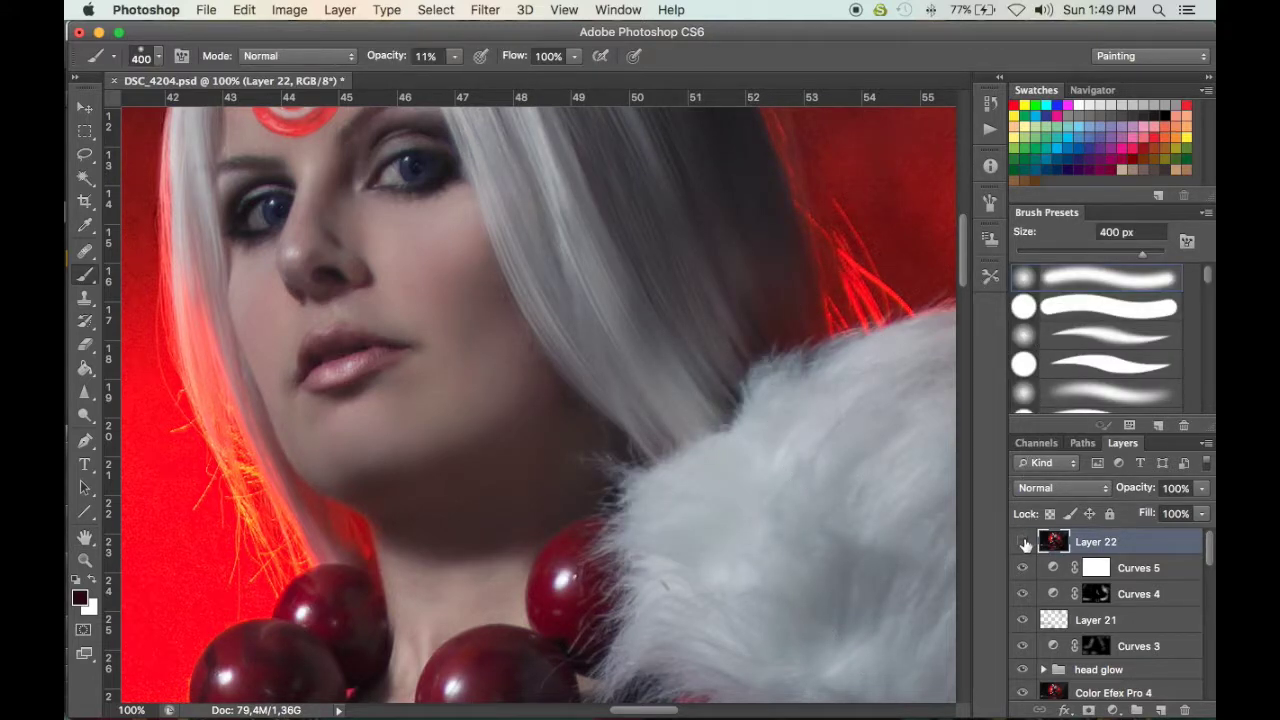
pyautogui.press('super+0')
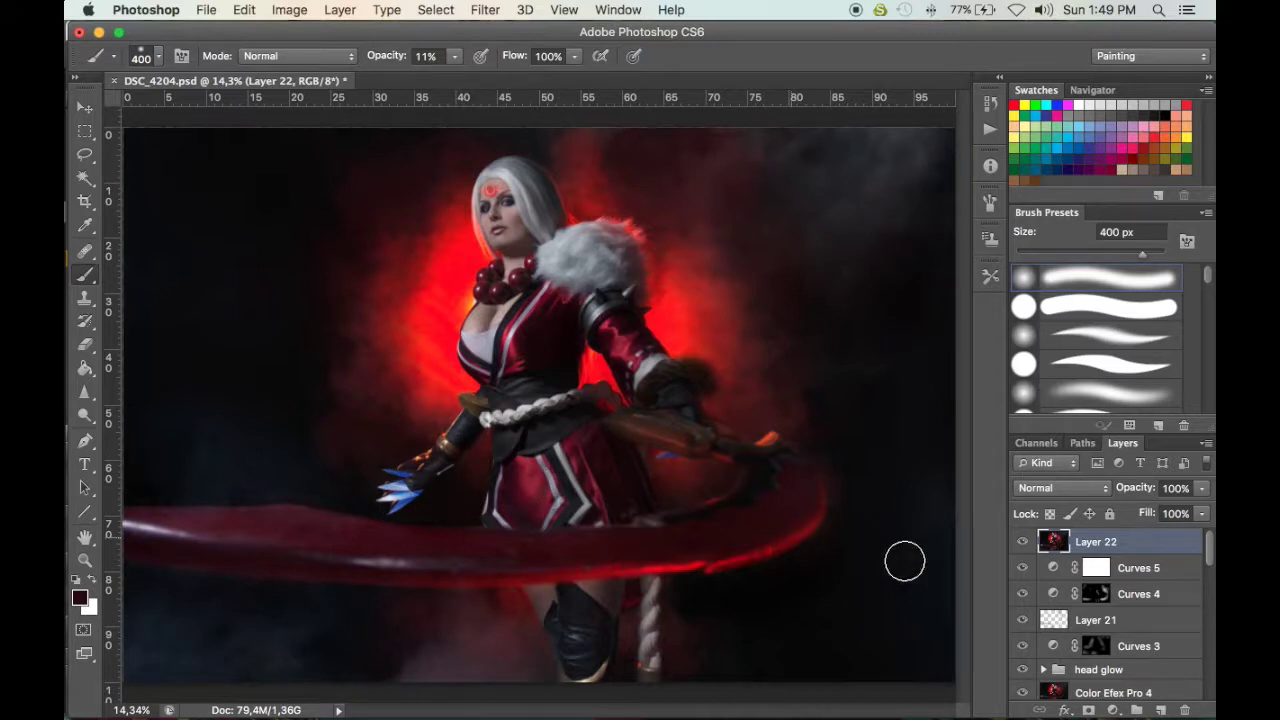
# Hide all the intermediate layers from Curves 5 down to Layer 2, keeping Layer 22, Layer 0 and DSC_4209 visible
pyautogui.moveTo(1022, 568); pyautogui.dragTo(1022, 682)
pyautogui.scroll(-5, 1023, 618)
pyautogui.moveTo(1022, 539); pyautogui.dragTo(1020, 670)
pyautogui.scroll(-3, 1020, 676)
pyautogui.scroll(-3, 1021, 660)
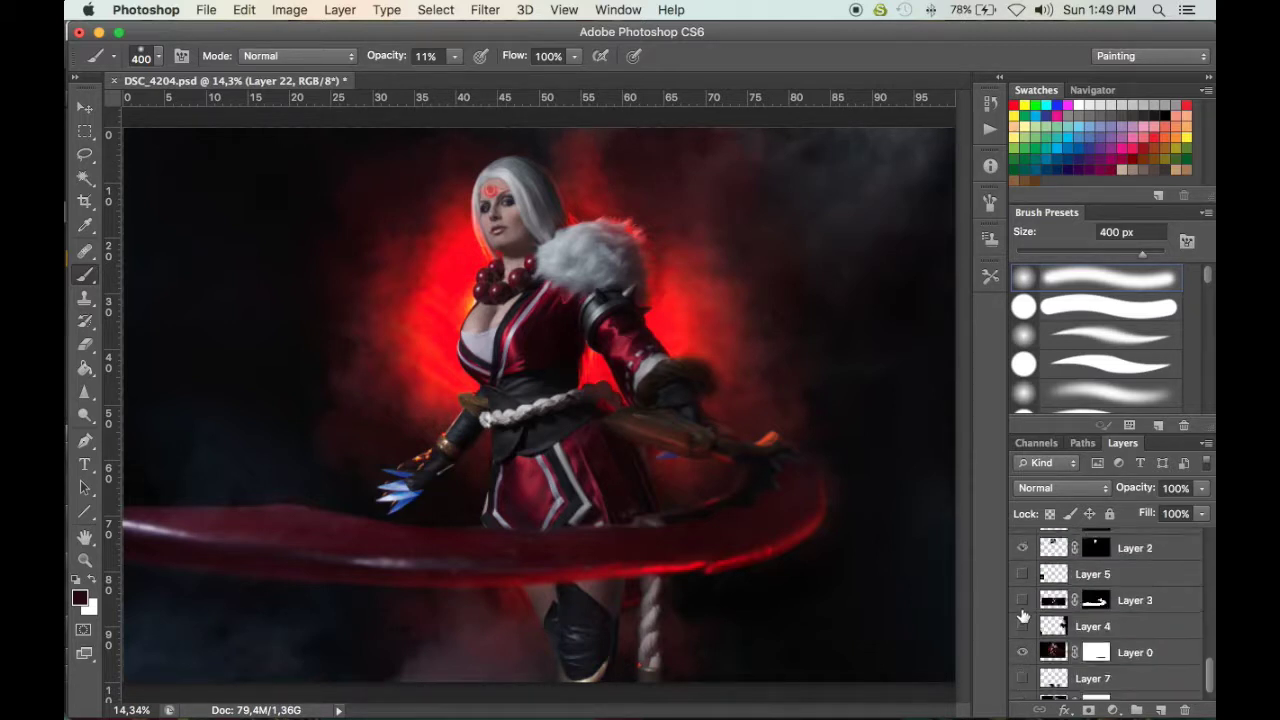
pyautogui.scroll(2, 1021, 650)
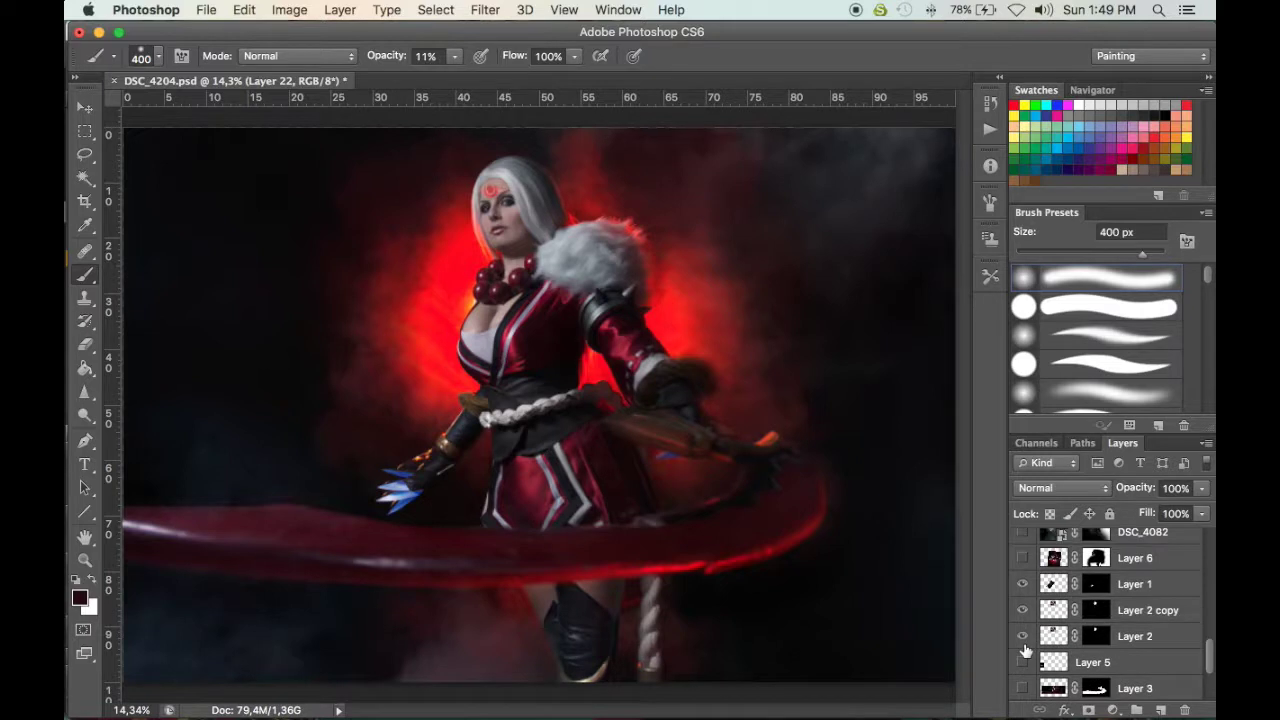
pyautogui.scroll(-2, 1023, 600)
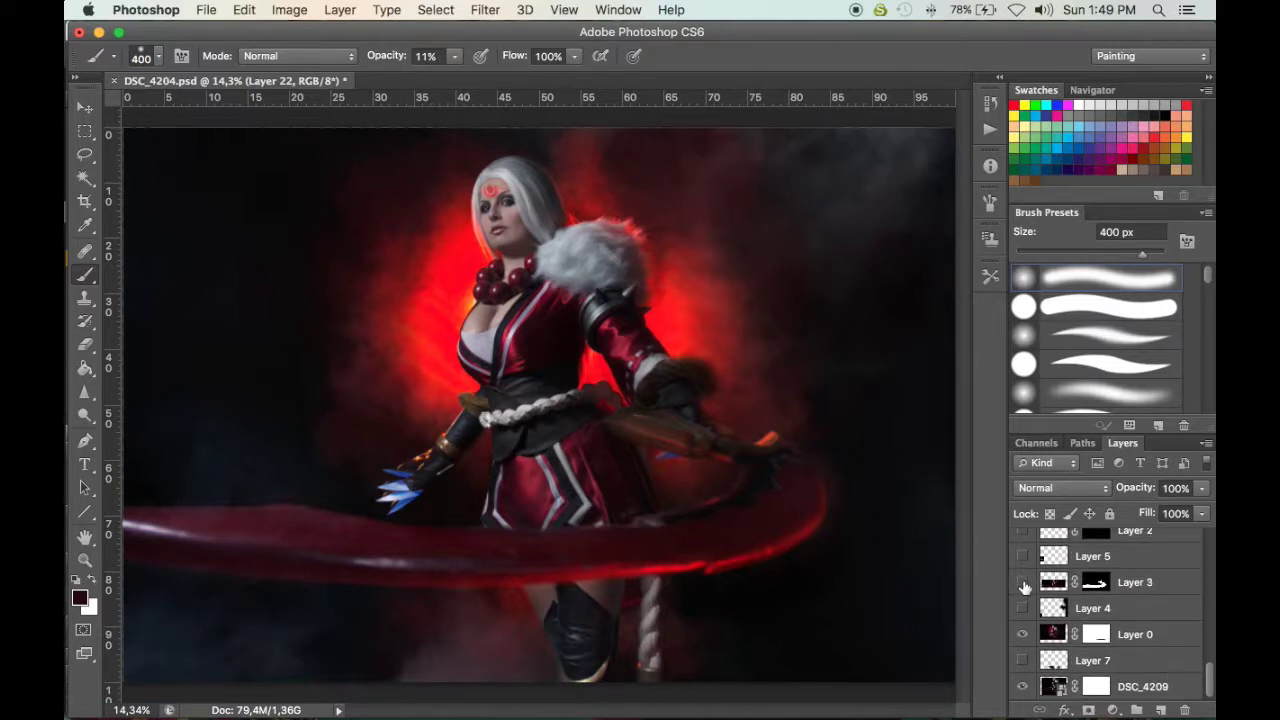
pyautogui.scroll(5, 1024, 590)
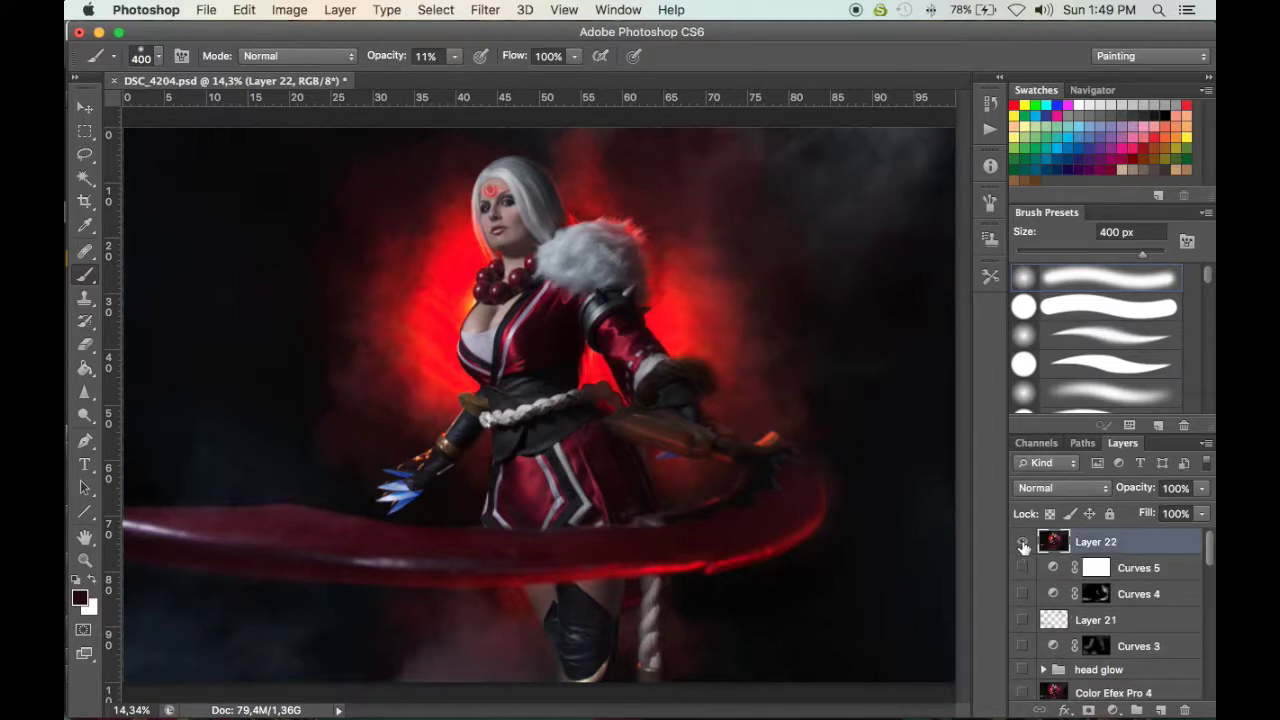
# Hide the merged Layer 22 and Layer 0 so that only the original photo DSC_4209 is shown
pyautogui.click(1022, 542)
pyautogui.scroll(-5, 1022, 545)
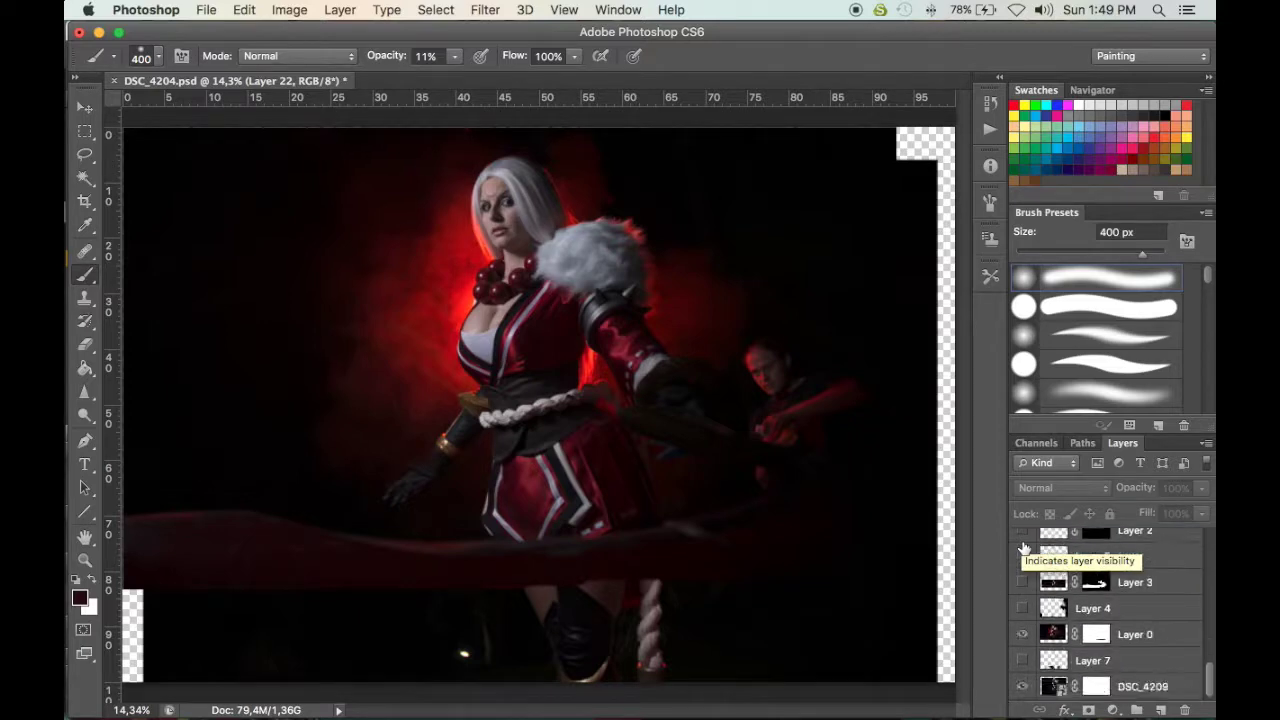
pyautogui.click(1022, 634)
pyautogui.scroll(5, 1028, 640)
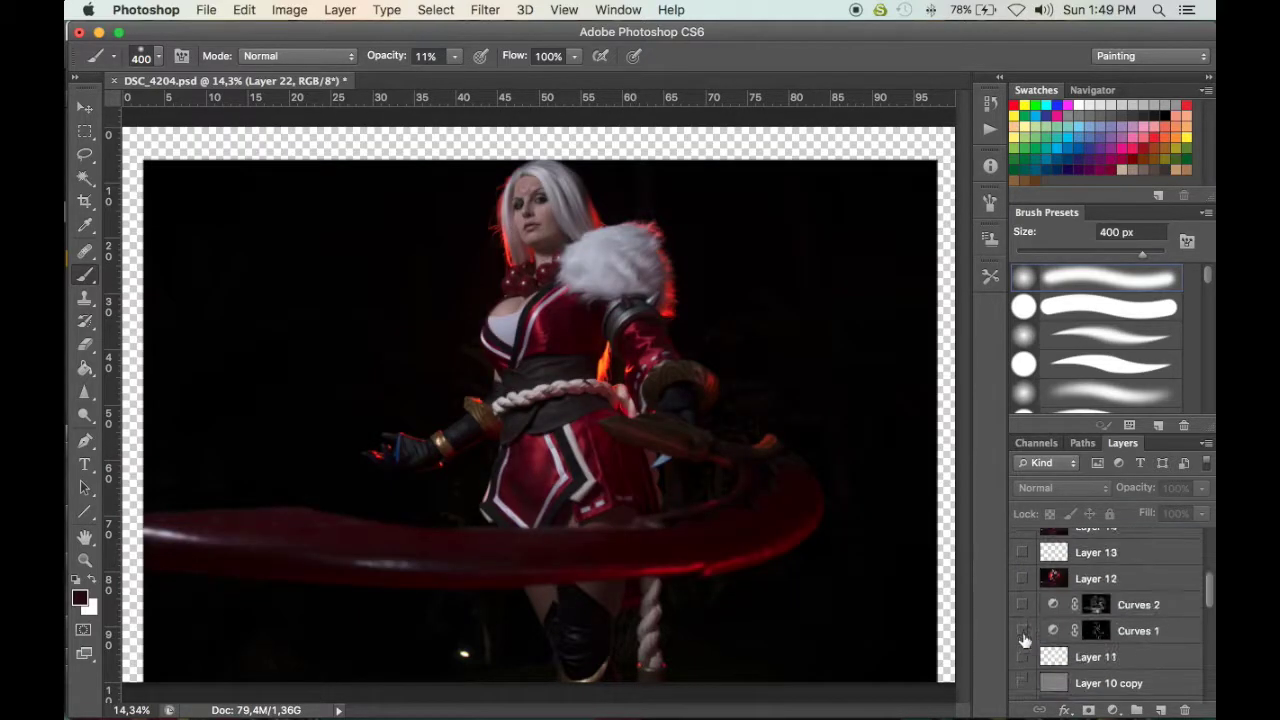
# Compare the finished composite with the original photo by repeatedly showing and hiding Layer 22
pyautogui.click(1022, 542)
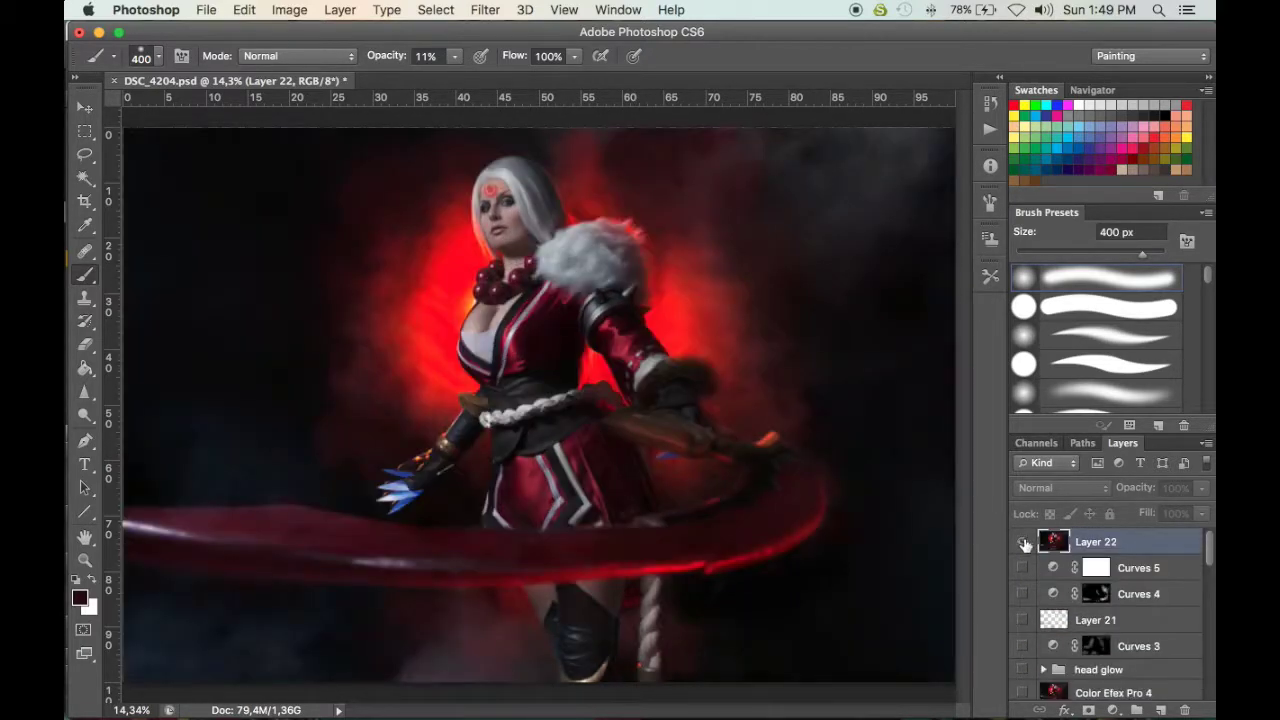
pyautogui.click(1023, 542)
pyautogui.click(1023, 542)
pyautogui.click(1023, 542)
pyautogui.click(1023, 542)
pyautogui.click(1023, 542)
pyautogui.click(1023, 542)
pyautogui.click(1023, 542)
pyautogui.click(1023, 542)
pyautogui.click(1023, 542)
pyautogui.click(1023, 542)
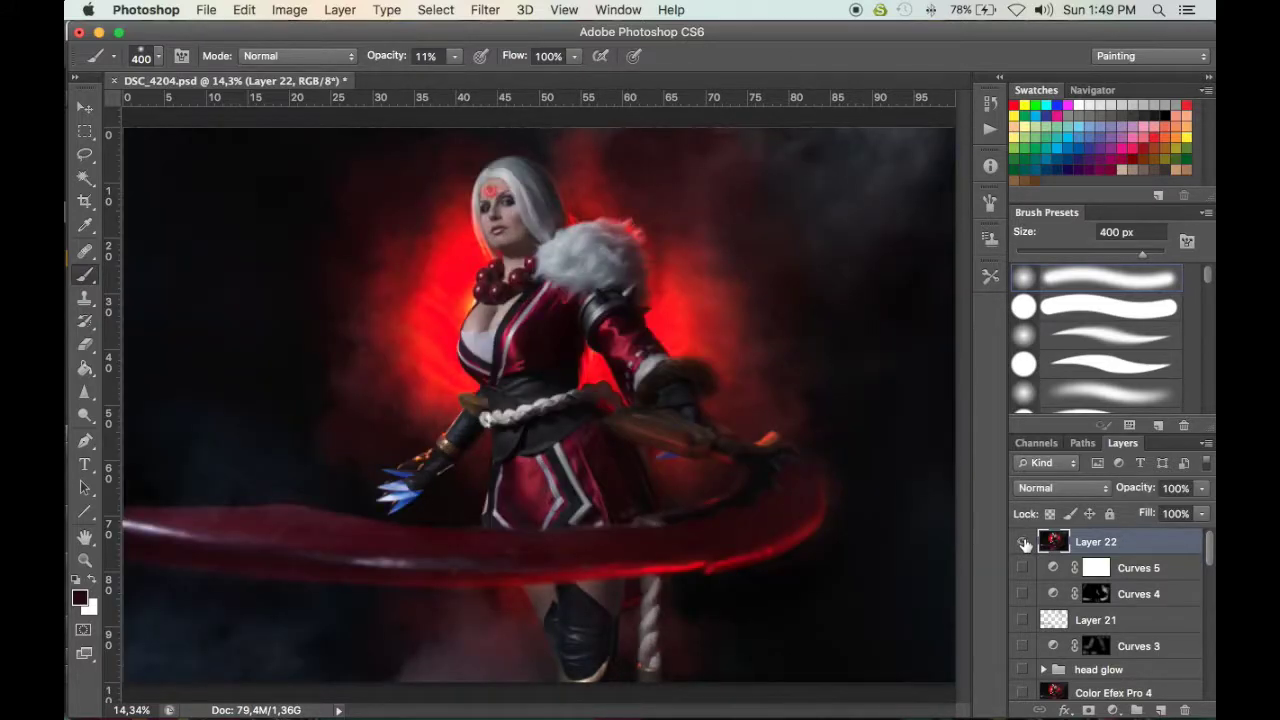
pyautogui.click(1023, 542)
pyautogui.click(1023, 542)
pyautogui.click(1023, 542)
pyautogui.click(1023, 542)
pyautogui.click(1023, 542)
pyautogui.click(1023, 542)
pyautogui.click(1023, 542)
pyautogui.click(1023, 542)
pyautogui.click(1023, 542)
pyautogui.click(1023, 542)
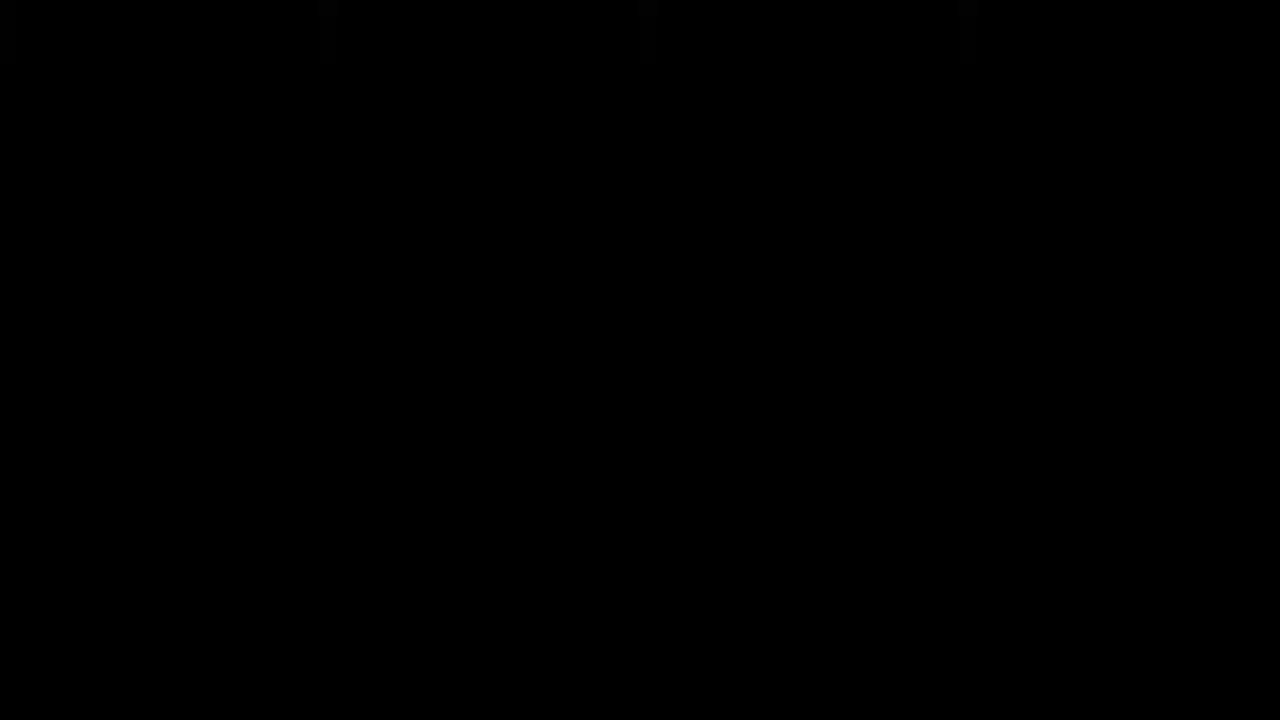